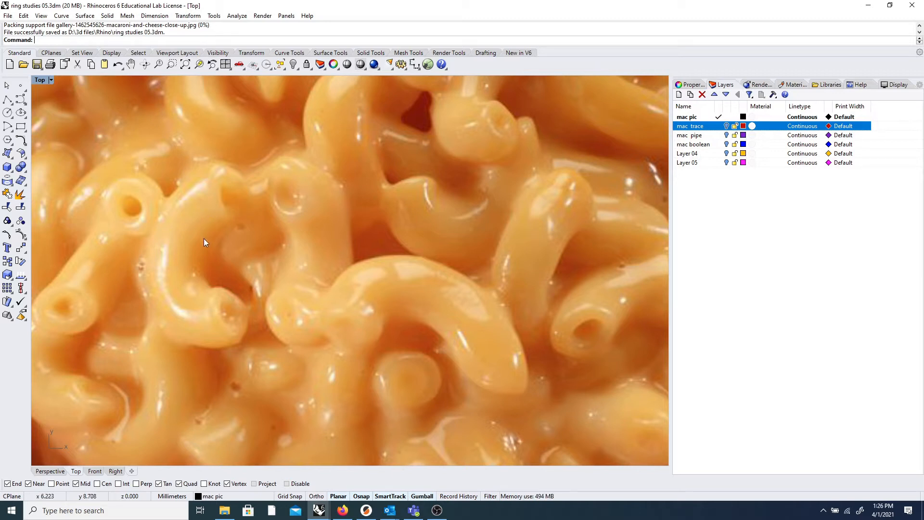
# - Try to insert the image harmoni 10.jpg into the Top view with the Picture command
pyautogui.scroll(-2, 215, 258)
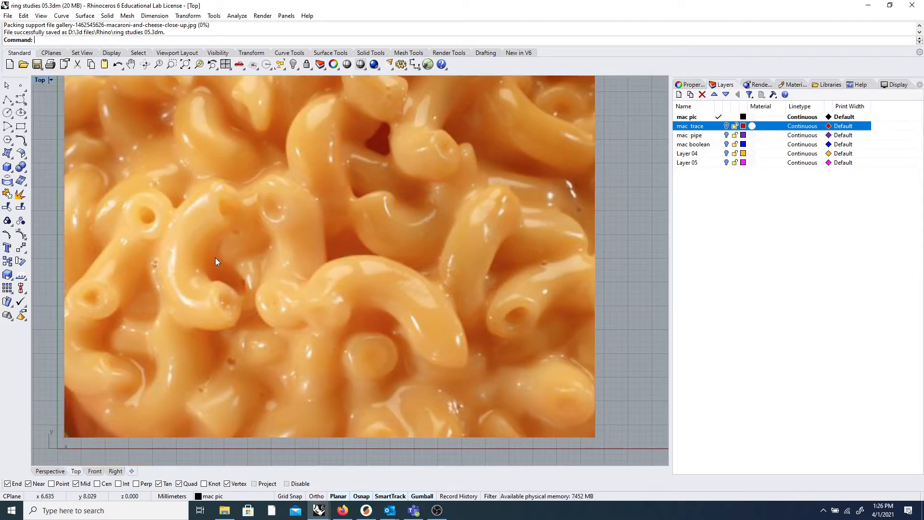
pyautogui.scroll(-2, 215, 258)
pyautogui.scroll(-3, 216, 258)
pyautogui.scroll(-1, 216, 258)
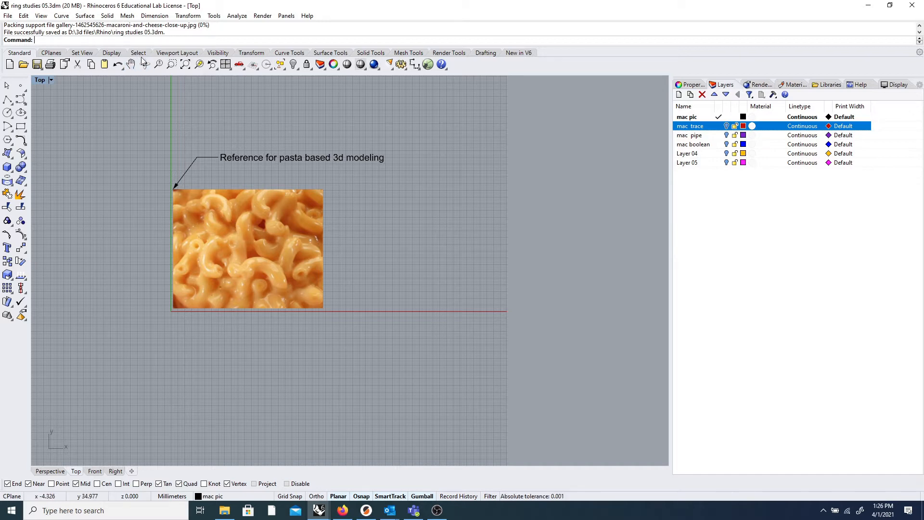
pyautogui.write('Pictur')
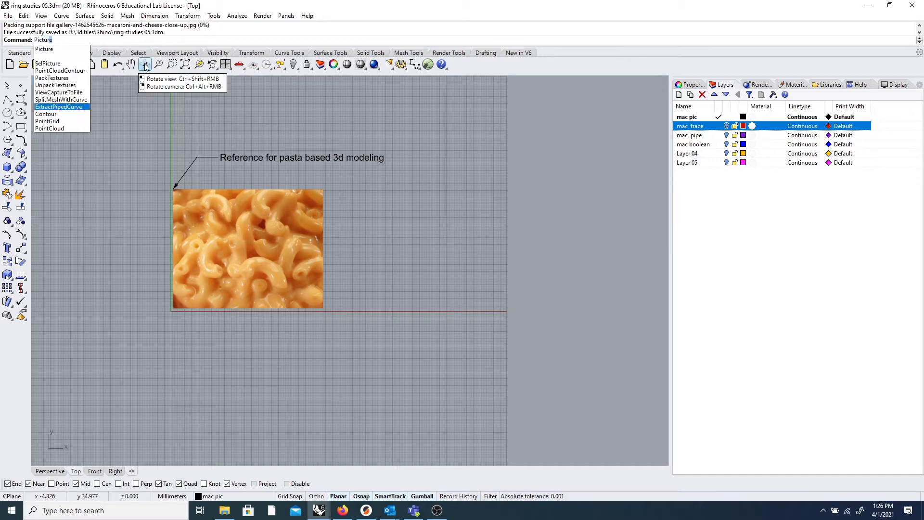
pyautogui.write('e')
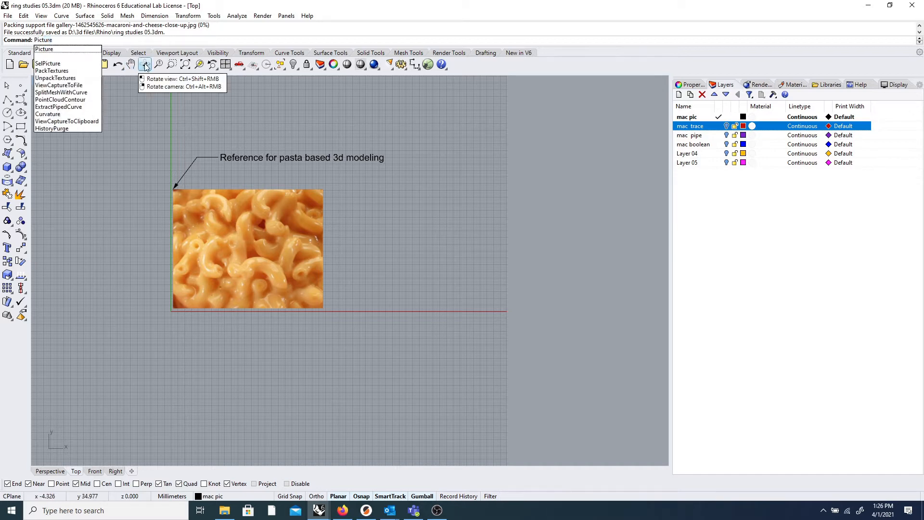
pyautogui.click(84, 48)
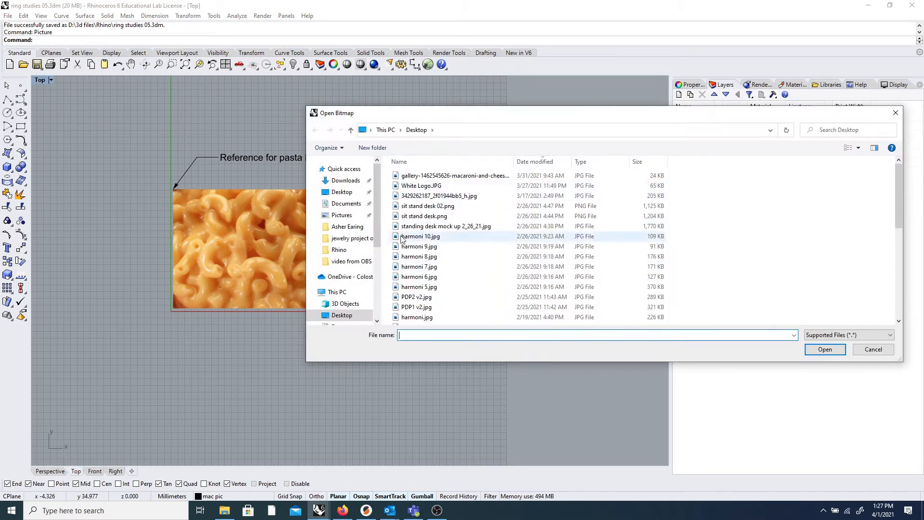
pyautogui.click(427, 238)
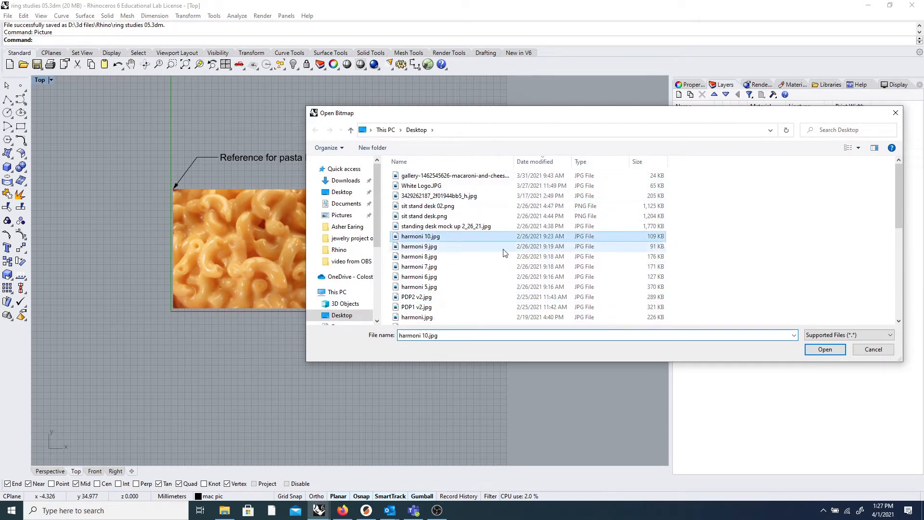
pyautogui.click(825, 349)
pyautogui.scroll(-3, 395, 282)
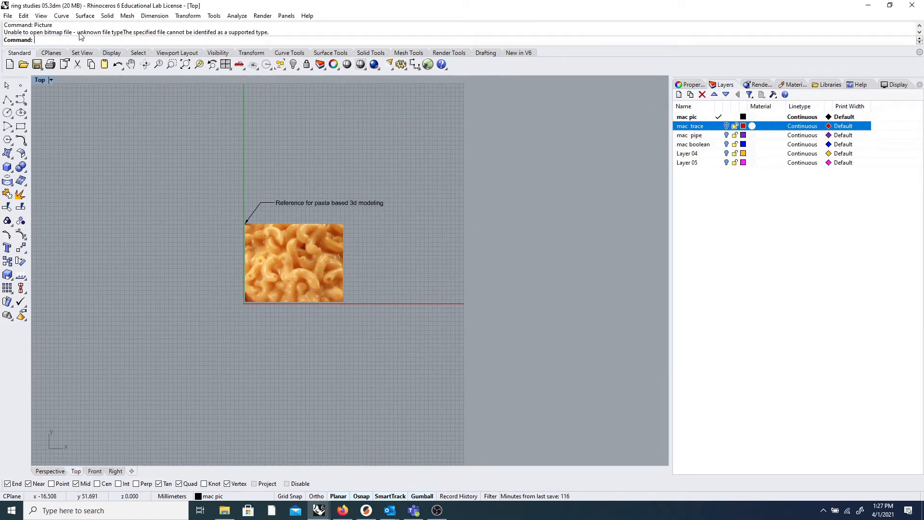
pyautogui.click(8, 16)
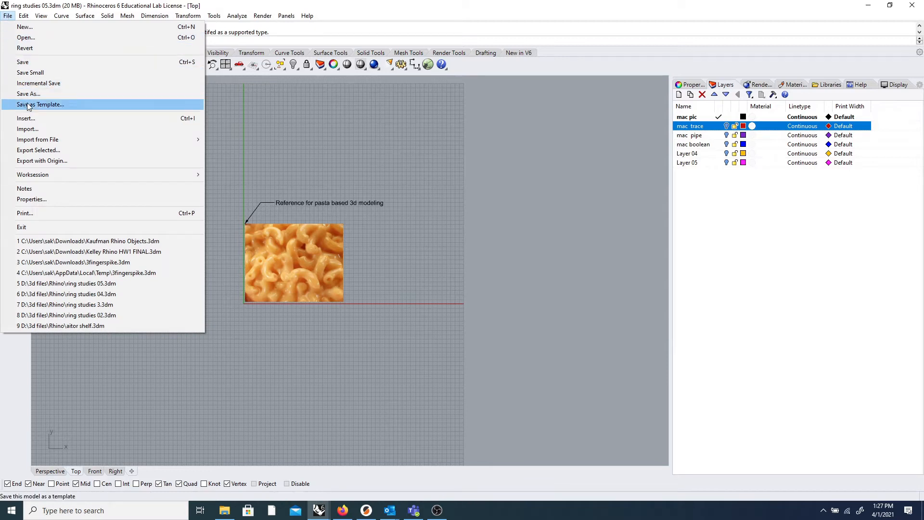
pyautogui.click(260, 126)
pyautogui.rightClick(232, 42)
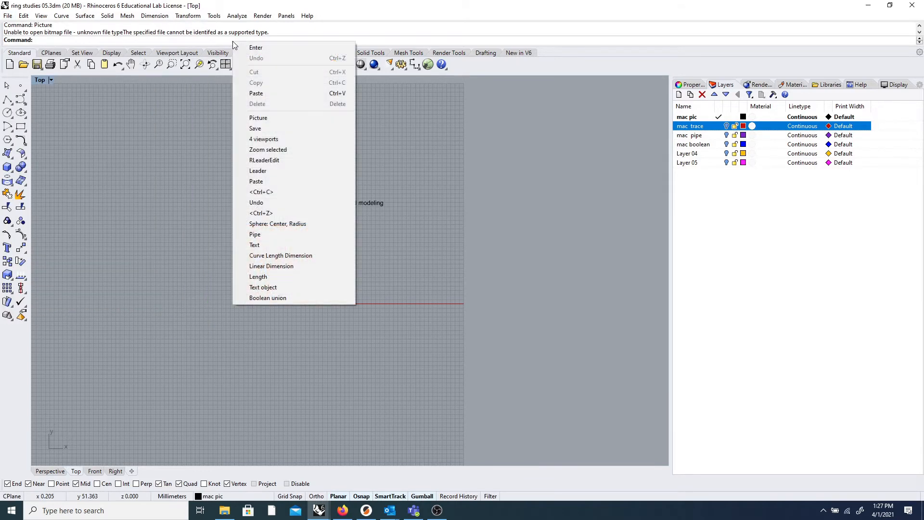
pyautogui.click(250, 118)
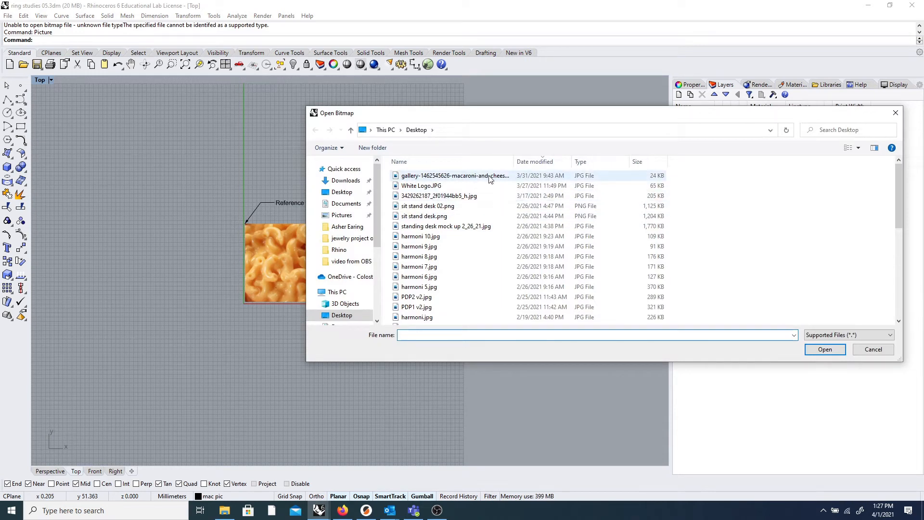
pyautogui.click(490, 176)
pyautogui.click(824, 349)
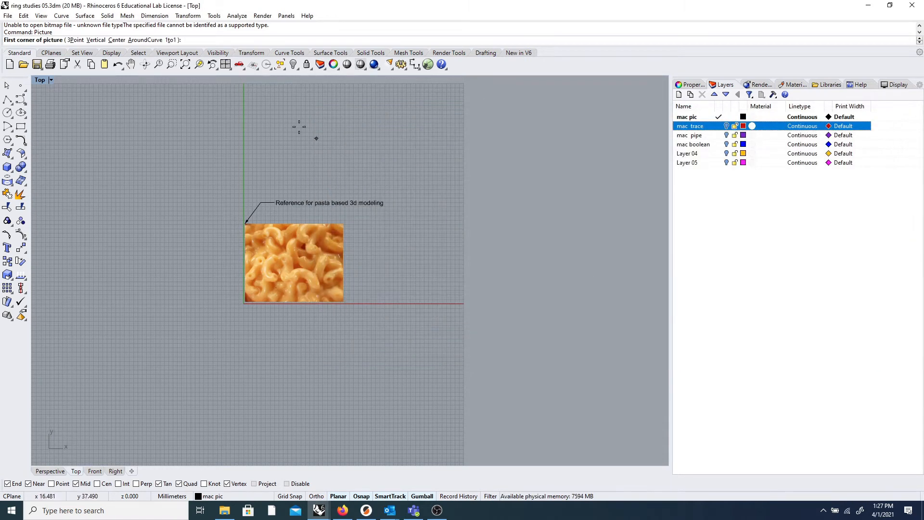
pyautogui.click(305, 127)
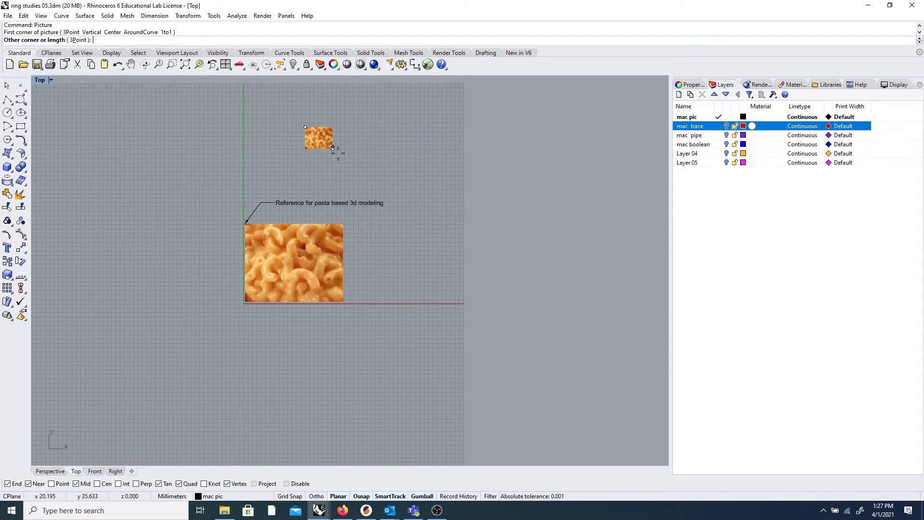
pyautogui.click(459, 248)
# - Move the second macaroni picture to the upper left of the reference image and delete it
pyautogui.moveTo(406, 191); pyautogui.dragTo(188, 154)
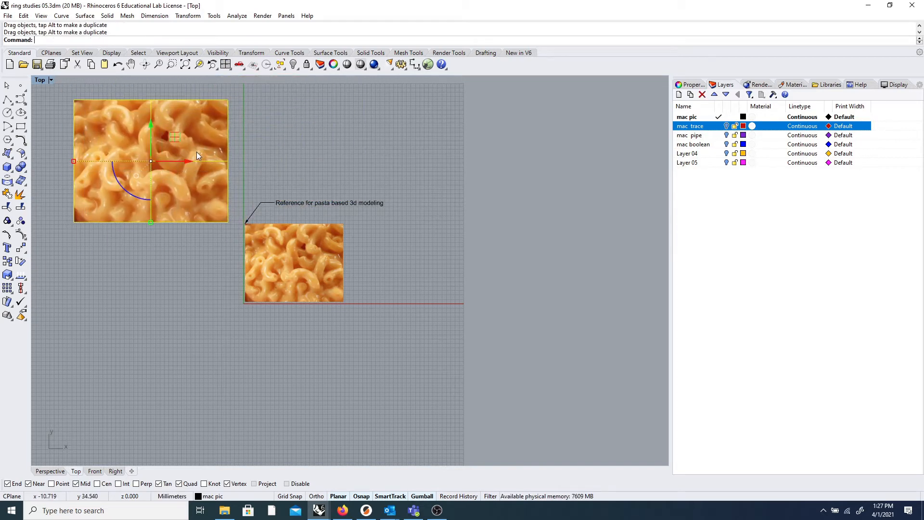
pyautogui.press('Delete')
pyautogui.scroll(4, 289, 255)
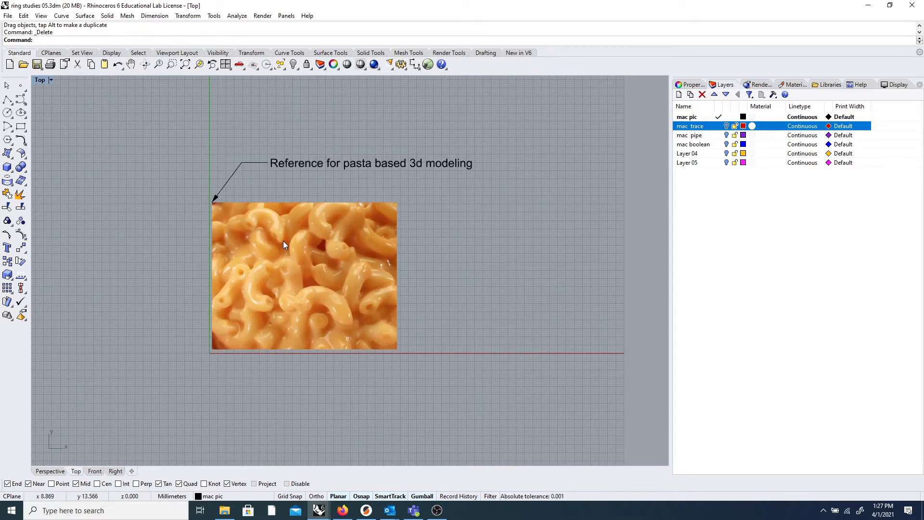
pyautogui.scroll(-3, 194, 185)
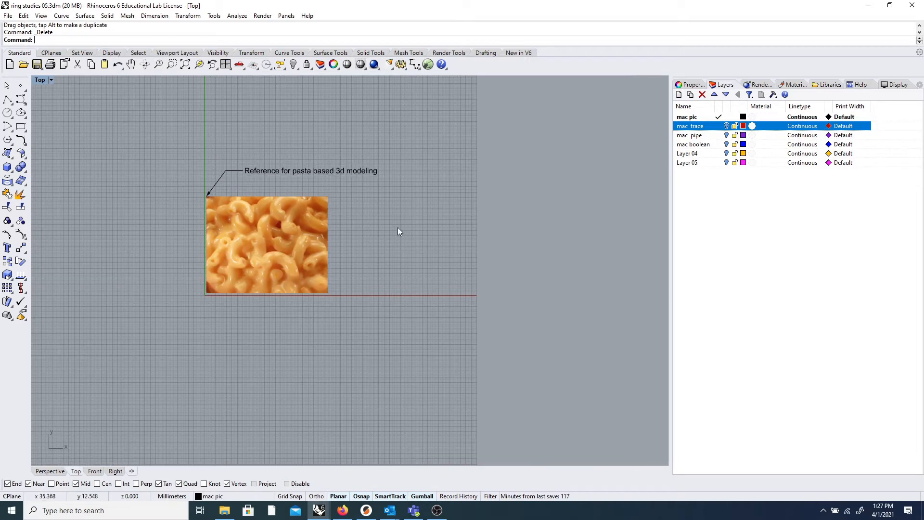
pyautogui.moveTo(398, 231); pyautogui.dragTo(379, 220, button='right')
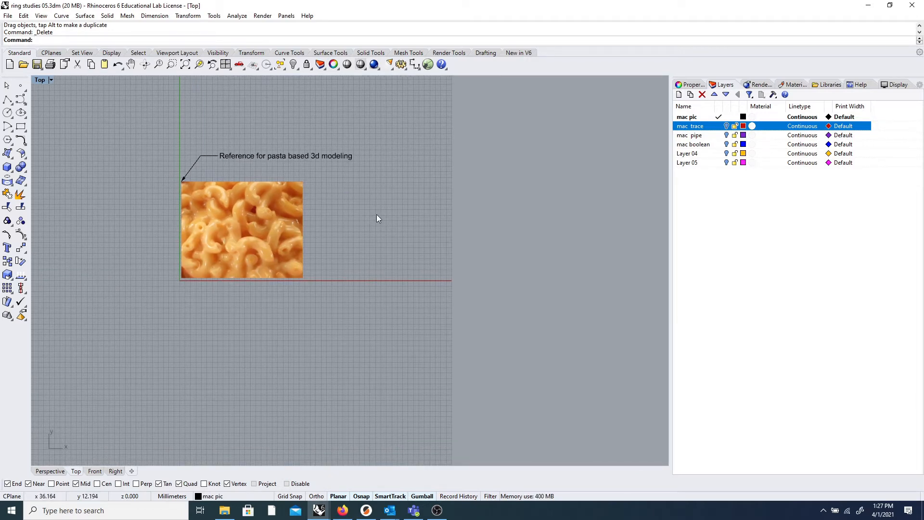
pyautogui.scroll(-5, 388, 193)
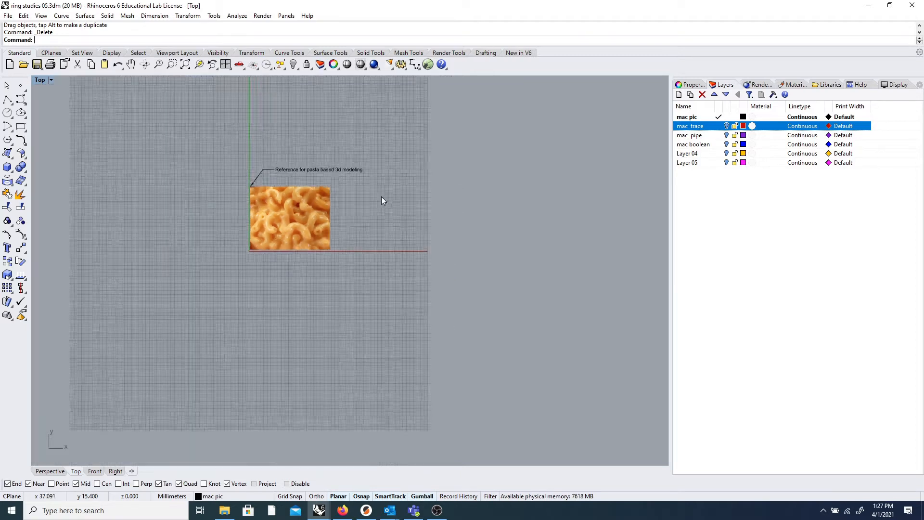
pyautogui.moveTo(382, 199); pyautogui.dragTo(372, 187, button='right')
pyautogui.scroll(5, 291, 164)
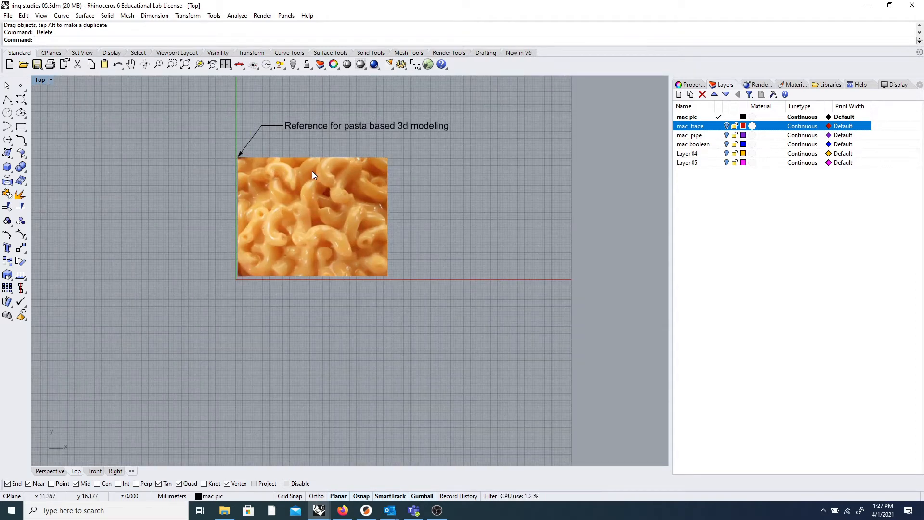
# - Turn on the mac trace layer and examine its control point curves beside the reference image
pyautogui.click(727, 126)
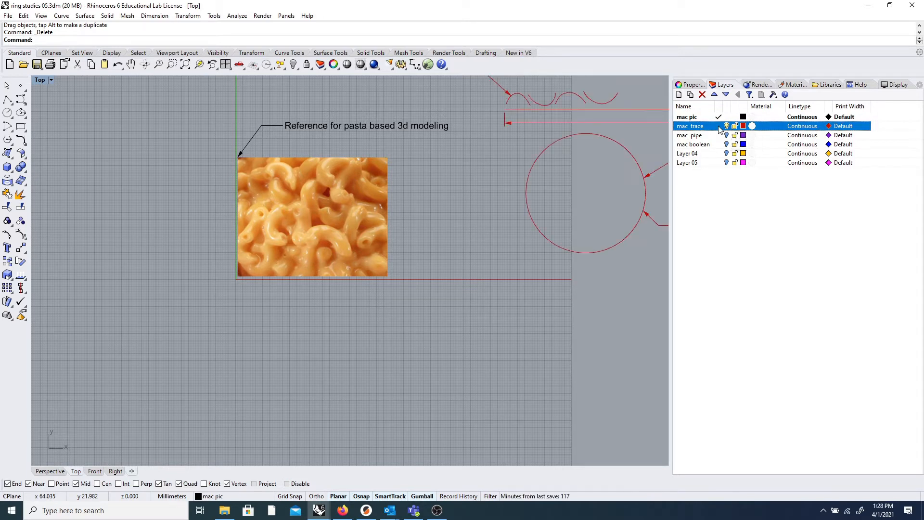
pyautogui.scroll(-3, 466, 200)
pyautogui.scroll(1, 467, 168)
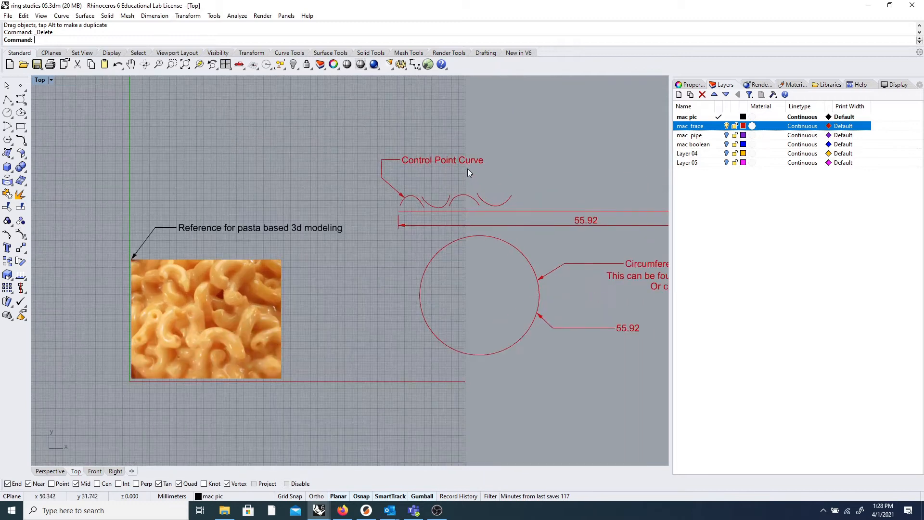
pyautogui.scroll(1, 379, 178)
pyautogui.scroll(1, 291, 195)
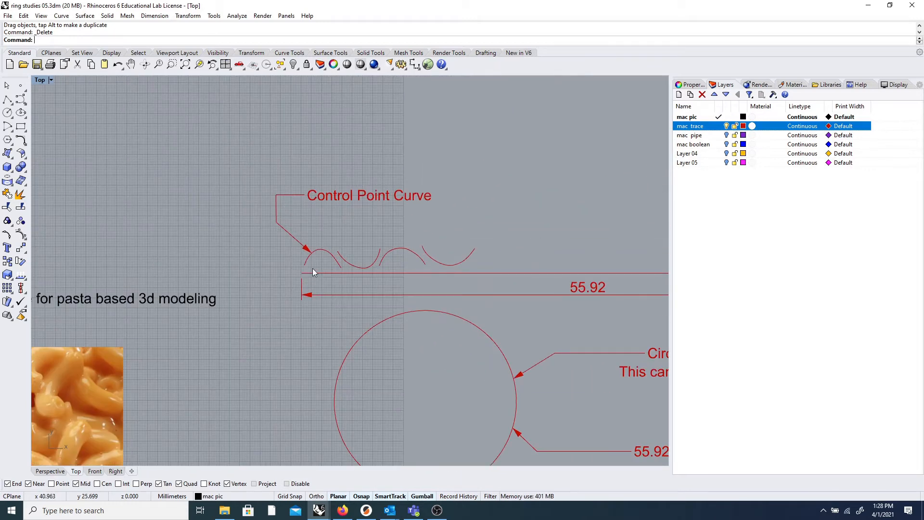
pyautogui.scroll(-6, 329, 252)
pyautogui.moveTo(311, 265); pyautogui.dragTo(385, 239, button='right')
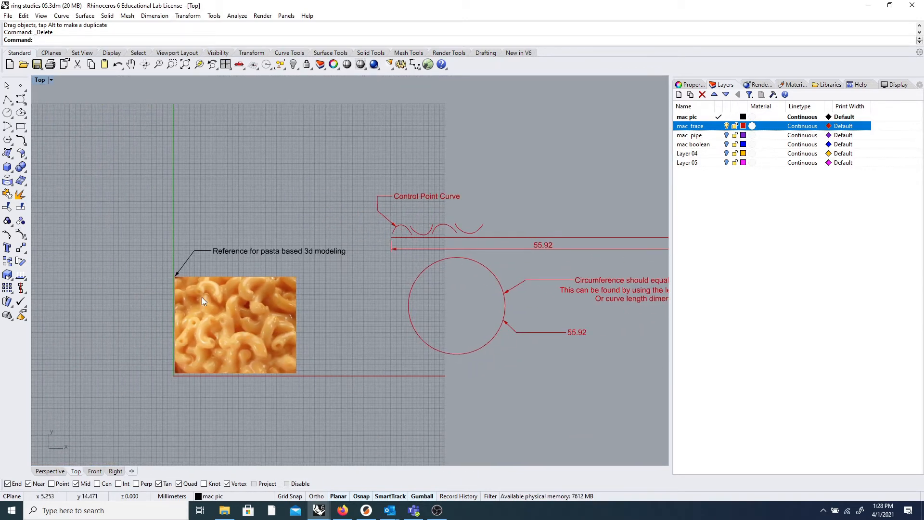
# - Trace the curved macaroni near the picture's upper-left corner with a degree-3 control point curve of six points
pyautogui.scroll(4, 216, 351)
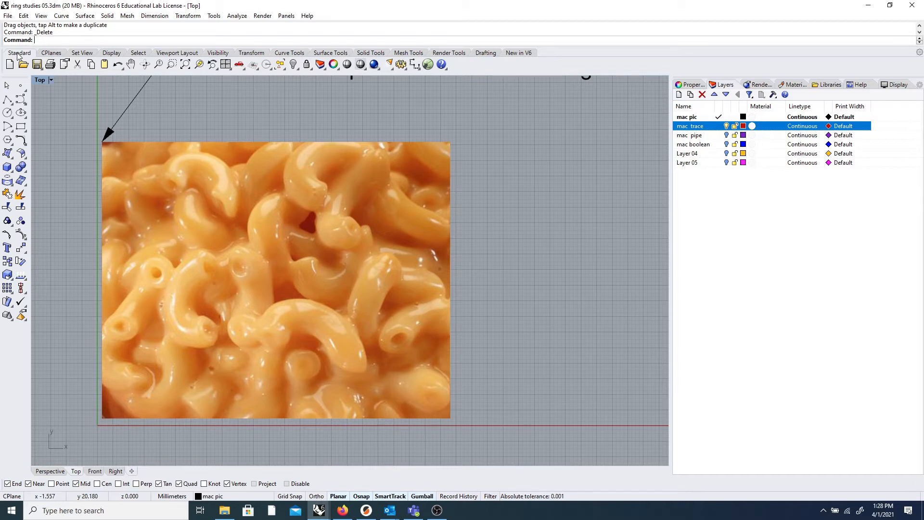
pyautogui.click(20, 99)
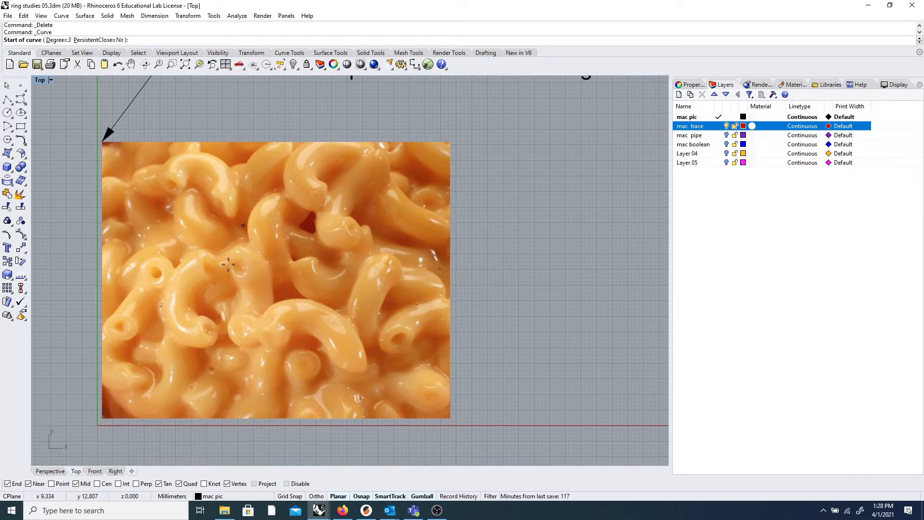
pyautogui.click(23, 99)
pyautogui.click(225, 201)
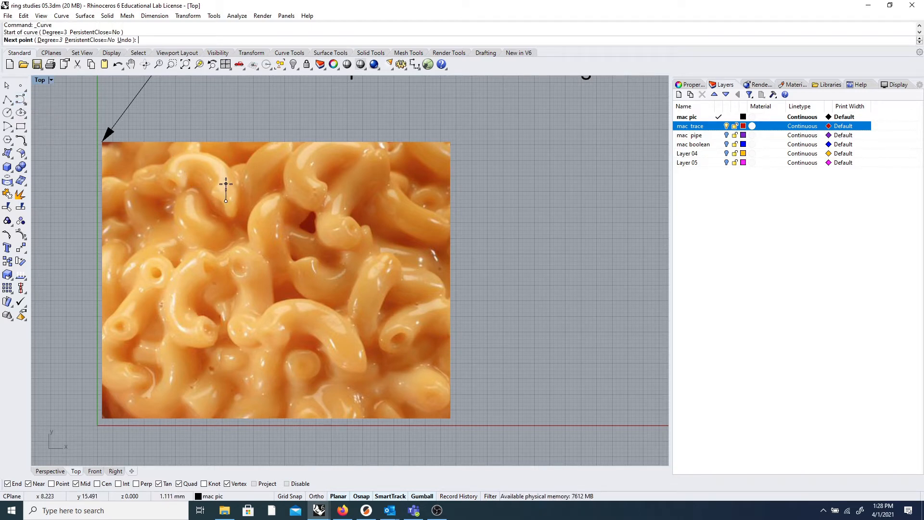
pyautogui.click(229, 182)
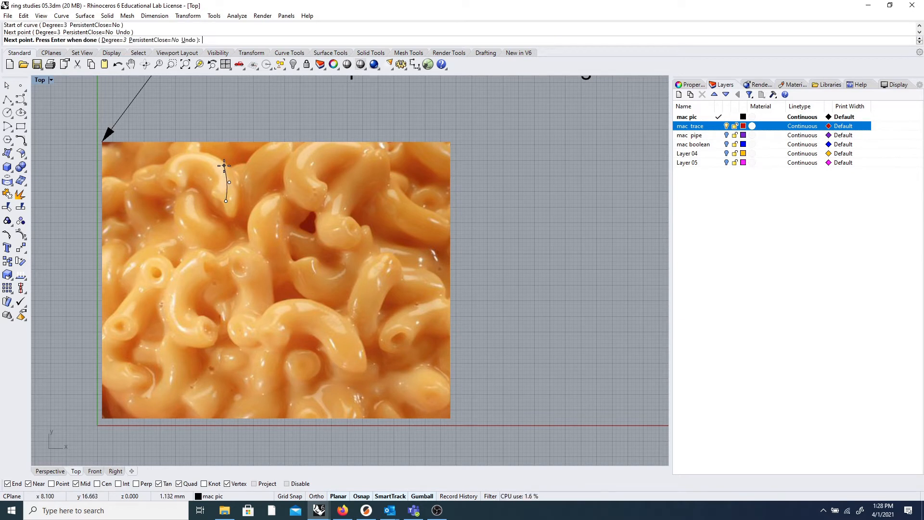
pyautogui.click(224, 165)
pyautogui.click(202, 156)
pyautogui.click(187, 159)
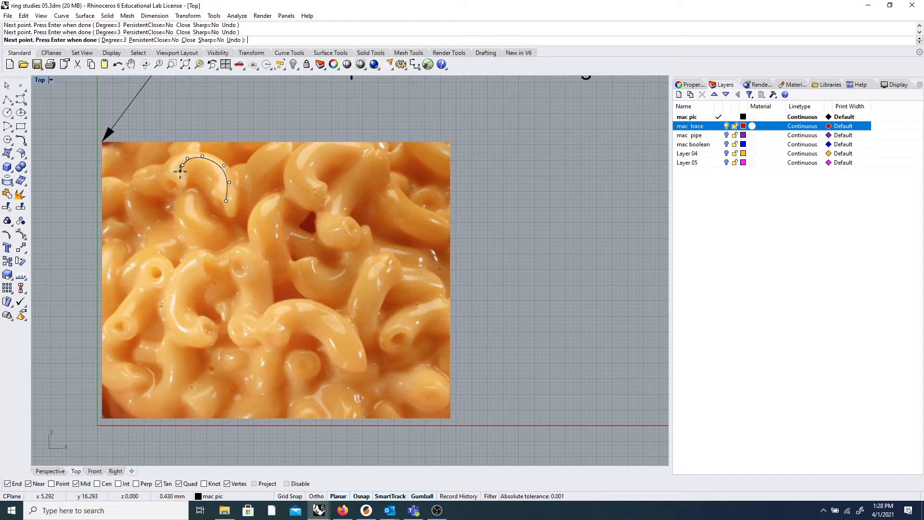
pyautogui.click(179, 173)
pyautogui.press('Return')
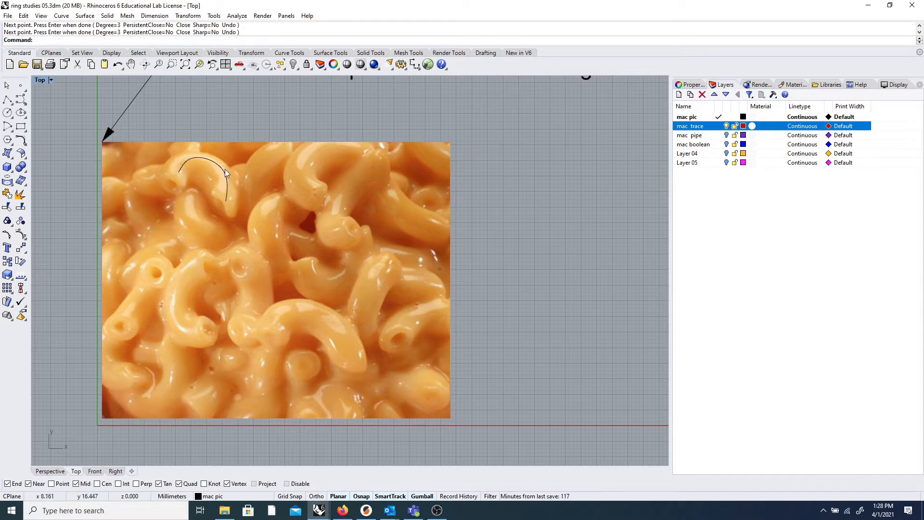
# - Move the traced macaroni curve off the picture into the empty area to its right
pyautogui.click(226, 174)
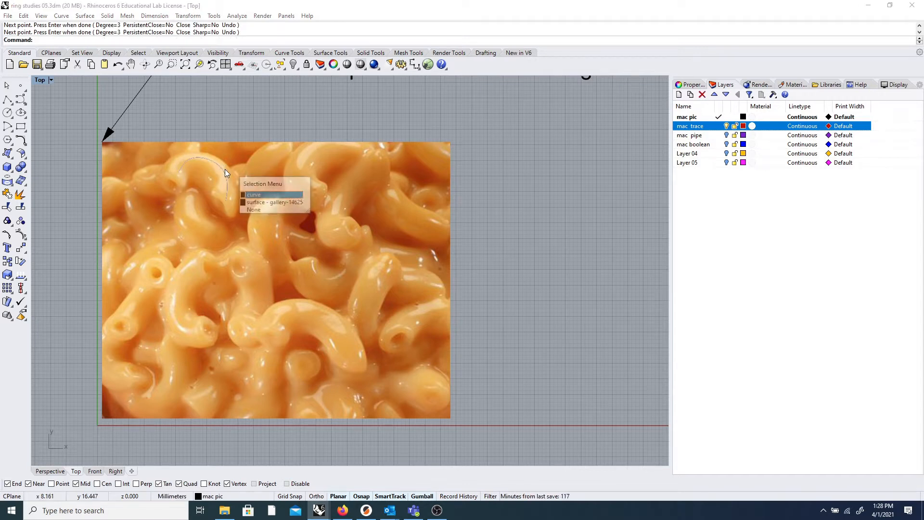
pyautogui.click(270, 195)
pyautogui.moveTo(216, 163)
pyautogui.mouseDown()
pyautogui.moveTo(414, 166)
pyautogui.moveTo(592, 190)
pyautogui.mouseUp()
pyautogui.scroll(-3, 518, 143)
pyautogui.moveTo(518, 142)
pyautogui.mouseDown(button='right')
pyautogui.moveTo(579, 186)
pyautogui.moveTo(389, 267)
pyautogui.mouseUp(button='right')
pyautogui.click(405, 211)
# - Examine the row of traced curves, the straight length line and the ring circle with their annotations
pyautogui.scroll(-6, 406, 212)
pyautogui.moveTo(411, 215); pyautogui.dragTo(334, 261, button='right')
pyautogui.scroll(10, 380, 212)
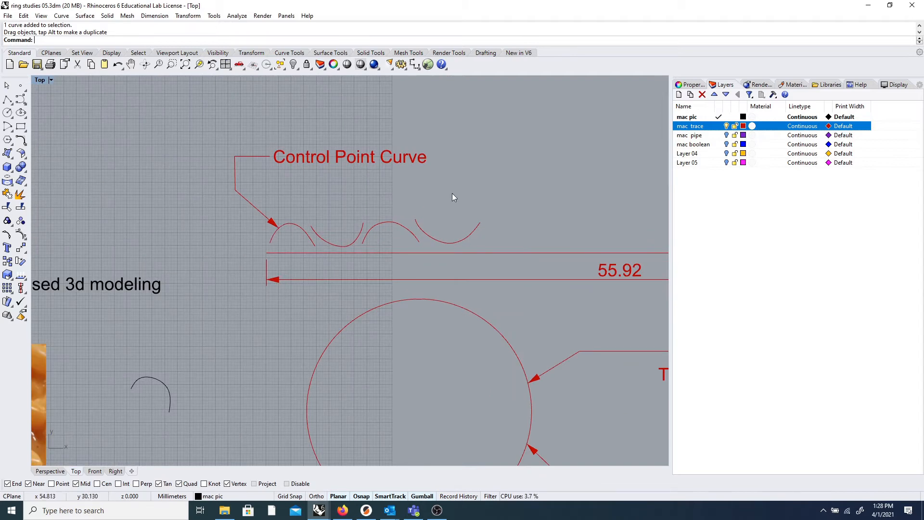
pyautogui.scroll(-4, 407, 245)
pyautogui.moveTo(412, 267); pyautogui.dragTo(299, 212, button='right')
pyautogui.scroll(-2, 285, 208)
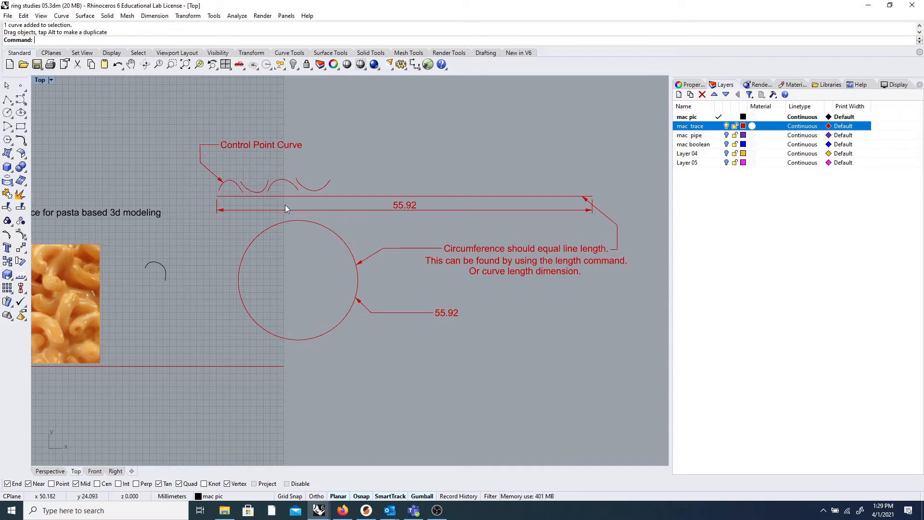
pyautogui.scroll(-3, 314, 199)
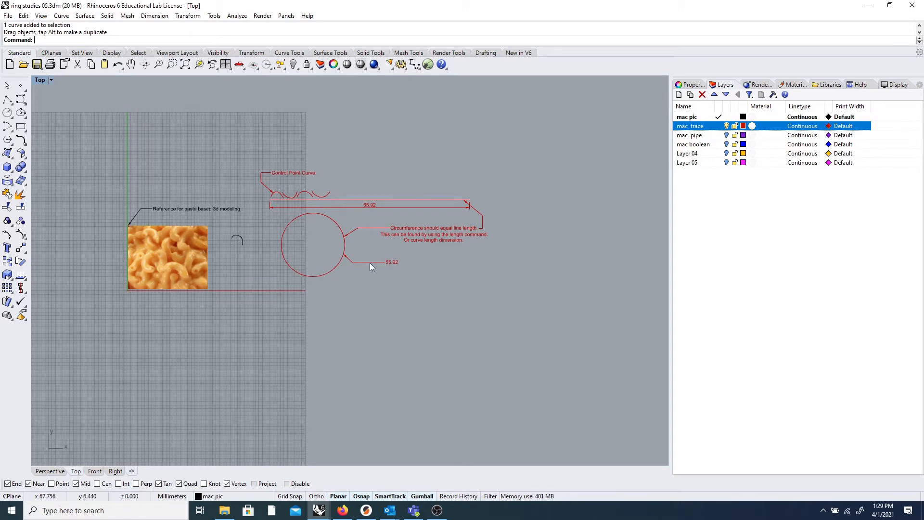
pyautogui.scroll(8, 359, 242)
pyautogui.moveTo(318, 196); pyautogui.dragTo(417, 232, button='right')
# - Measure the ring circle with a temporary diameter dimension beside it, and delete that dimension
pyautogui.click(420, 234)
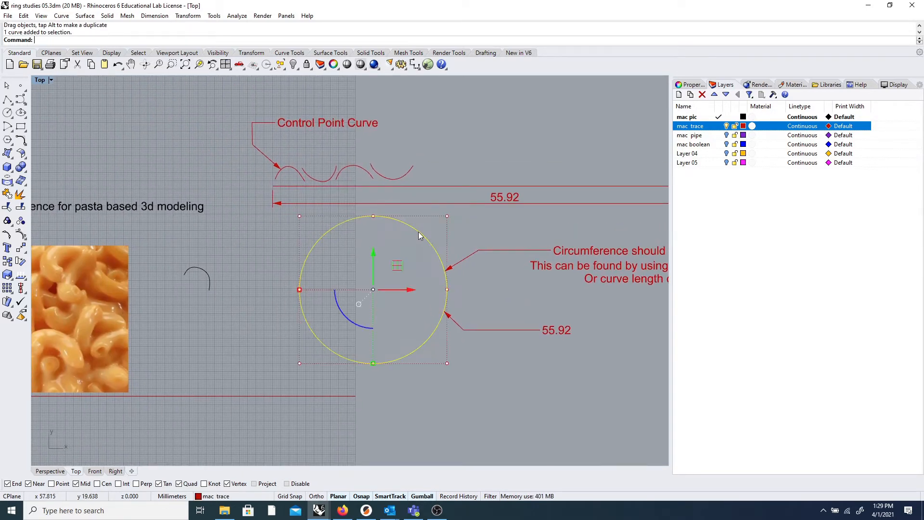
pyautogui.click(154, 16)
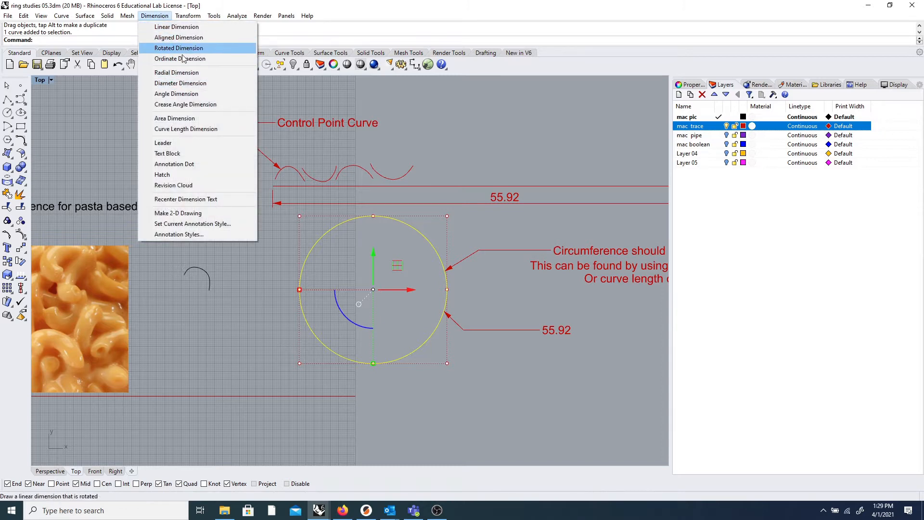
pyautogui.click(180, 83)
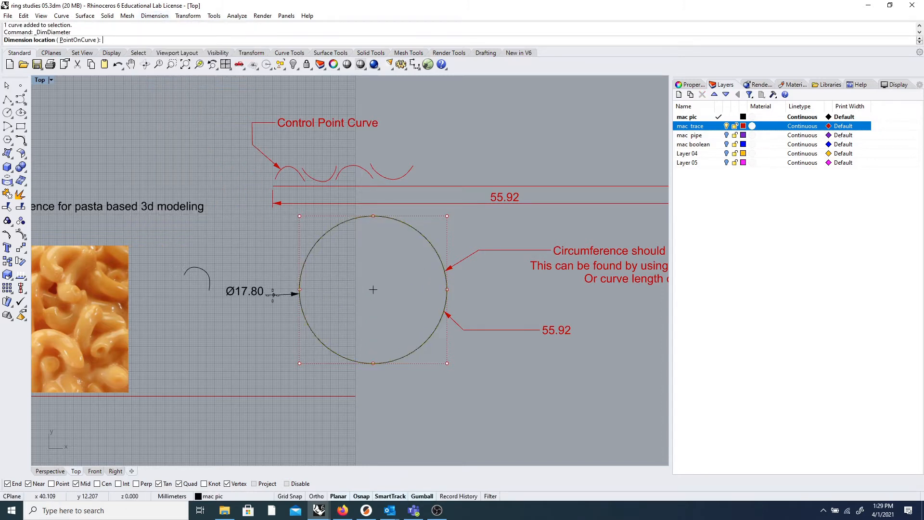
pyautogui.click(274, 251)
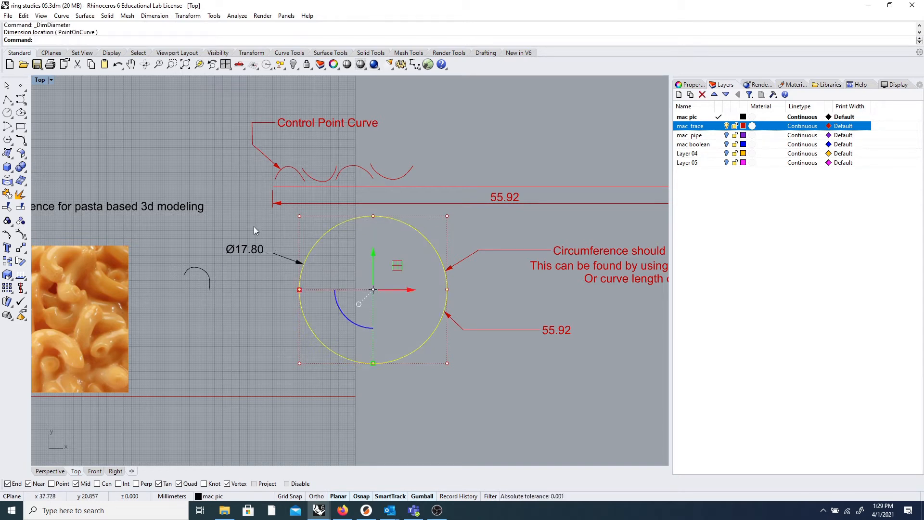
pyautogui.click(256, 247)
pyautogui.press('Delete')
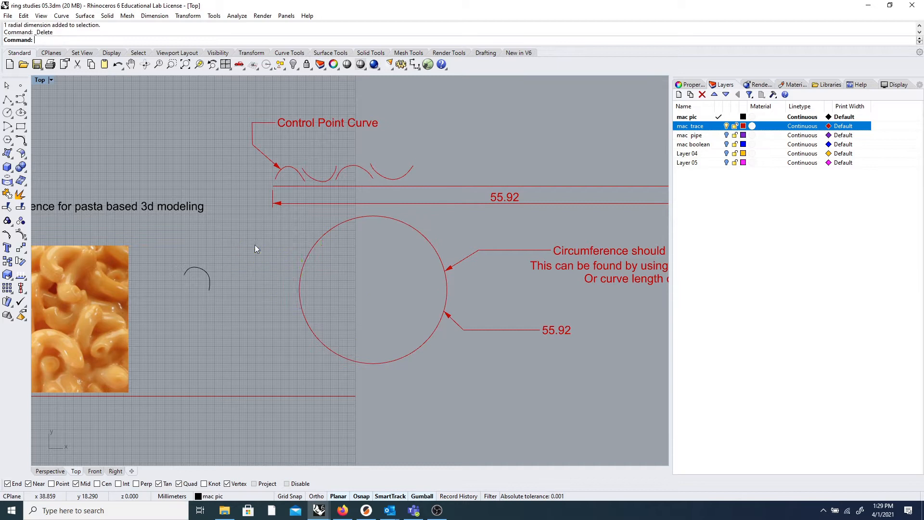
# - Compare the ring circle with the straight length line above it and read the notes on matching circumference and line length
pyautogui.scroll(-4, 250, 243)
pyautogui.moveTo(307, 260); pyautogui.dragTo(246, 274, button='right')
pyautogui.scroll(4, 300, 262)
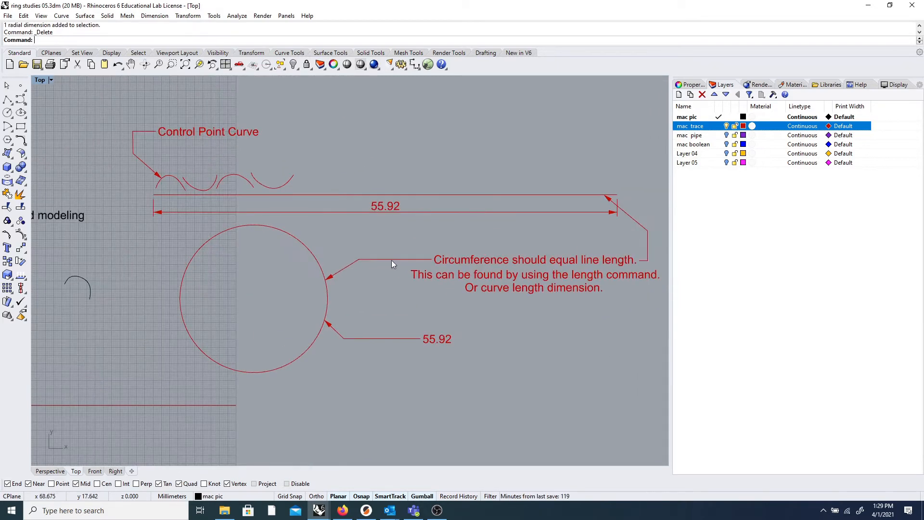
pyautogui.scroll(-1, 298, 221)
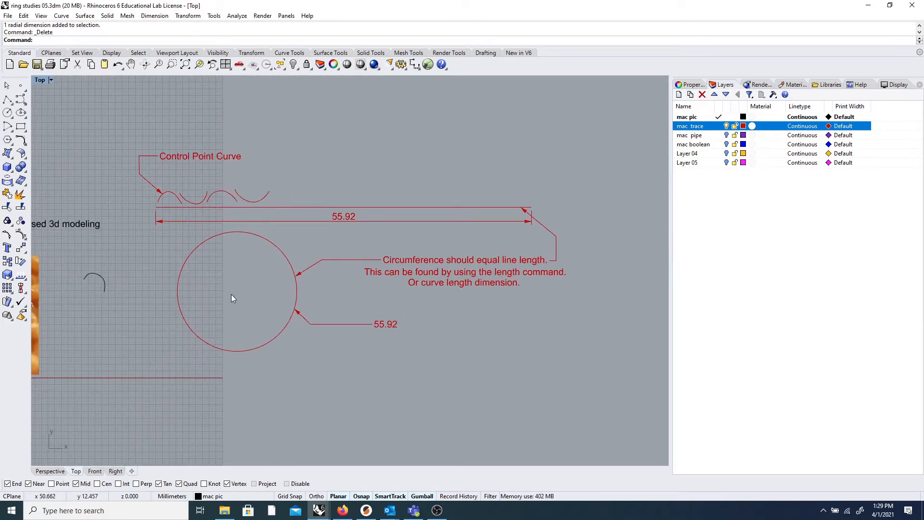
pyautogui.click(265, 234)
pyautogui.click(336, 195)
pyautogui.click(316, 207)
pyautogui.click(405, 190)
pyautogui.click(420, 264)
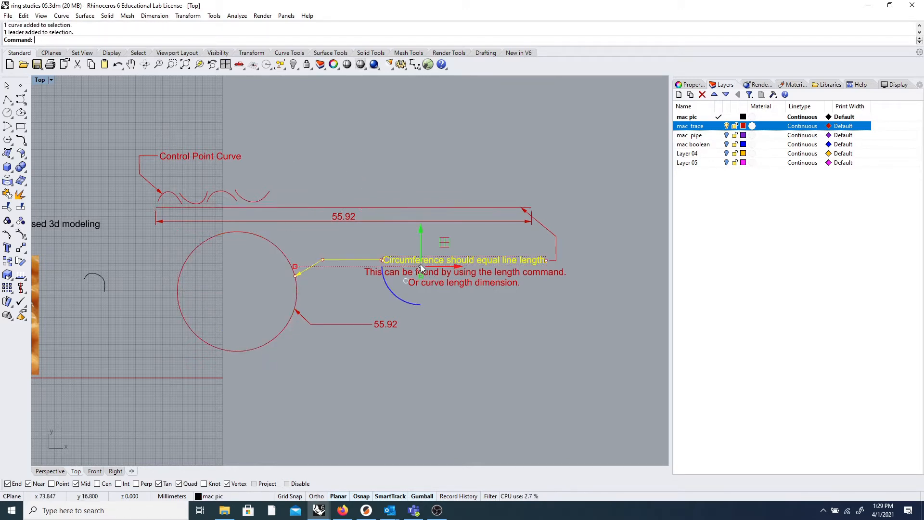
pyautogui.click(451, 283)
pyautogui.click(477, 174)
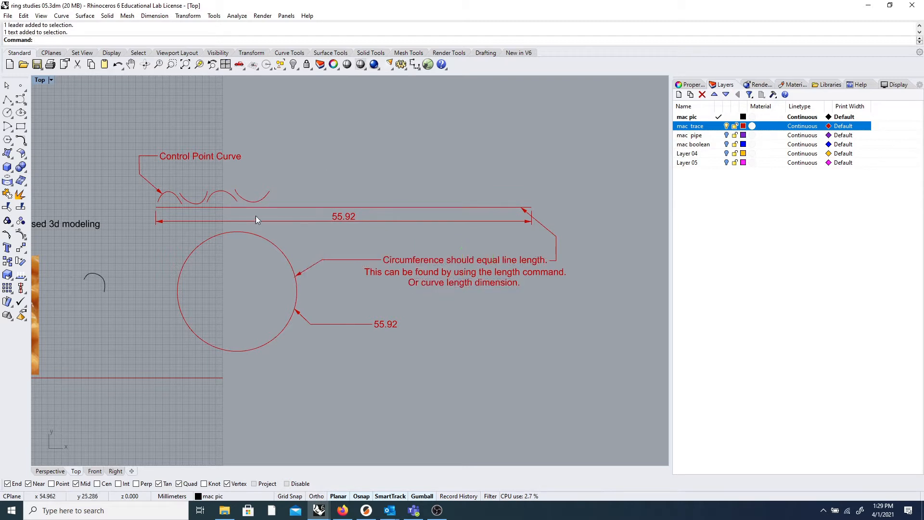
pyautogui.click(271, 244)
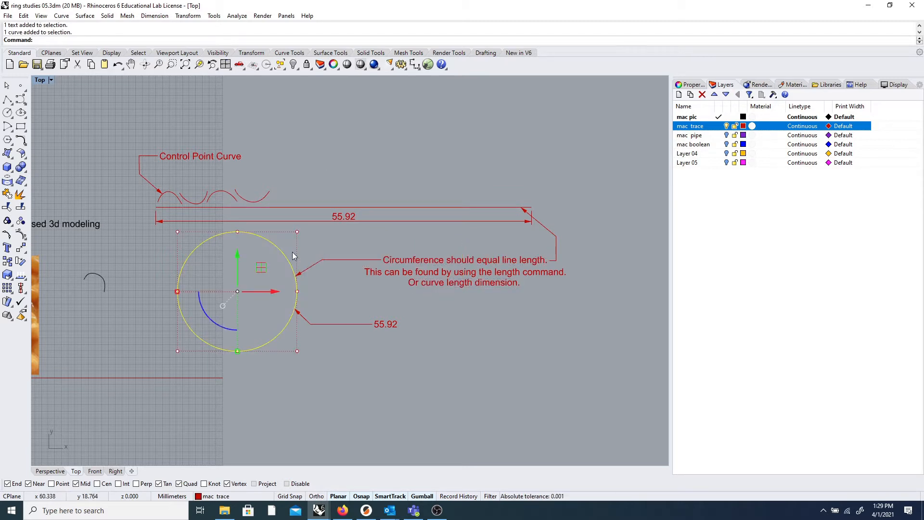
pyautogui.click(349, 206)
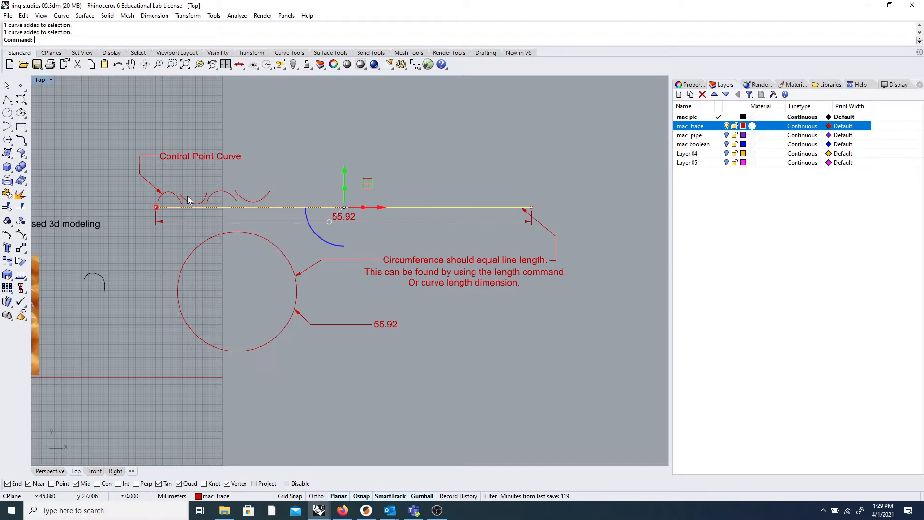
pyautogui.click(400, 177)
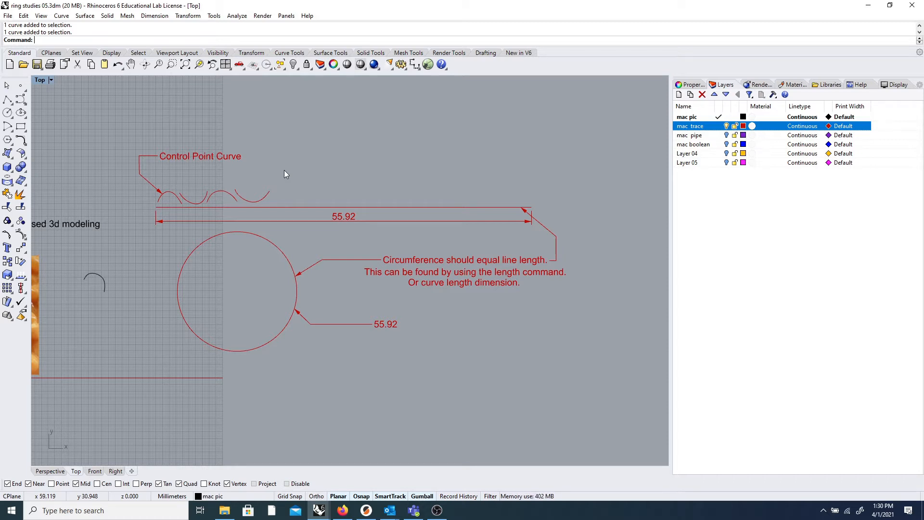
pyautogui.scroll(-3, 292, 245)
pyautogui.scroll(4, 250, 238)
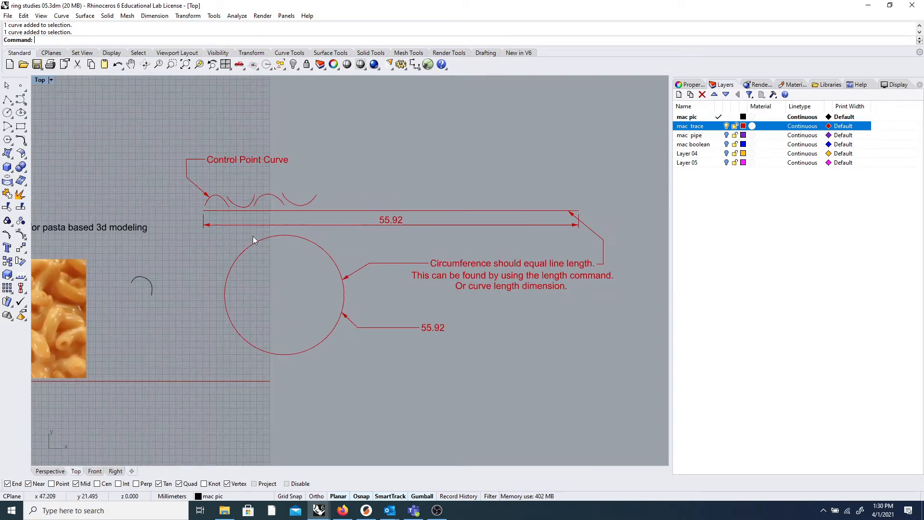
pyautogui.click(283, 236)
pyautogui.click(392, 189)
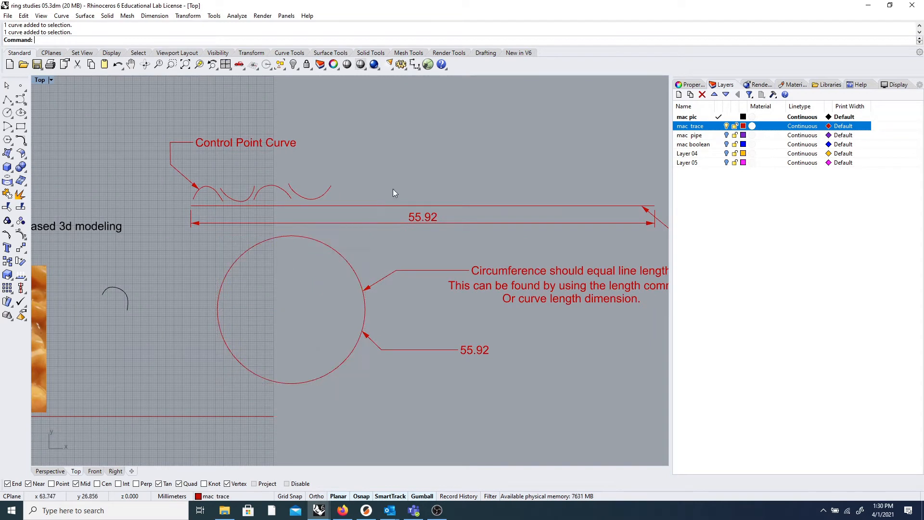
pyautogui.scroll(-1, 399, 205)
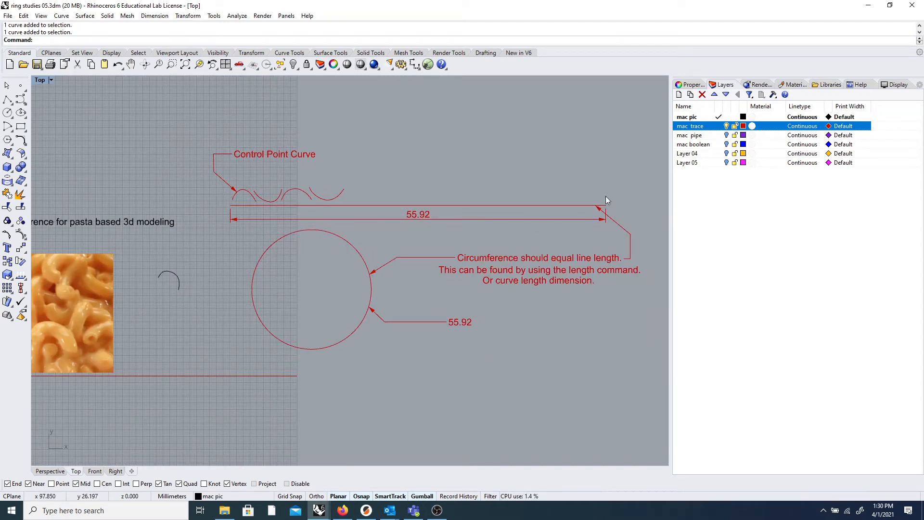
# - Draw a horizontal 55.92 mm polyline with Ortho on, in the empty area above the Control Point Curve label
pyautogui.click(7, 99)
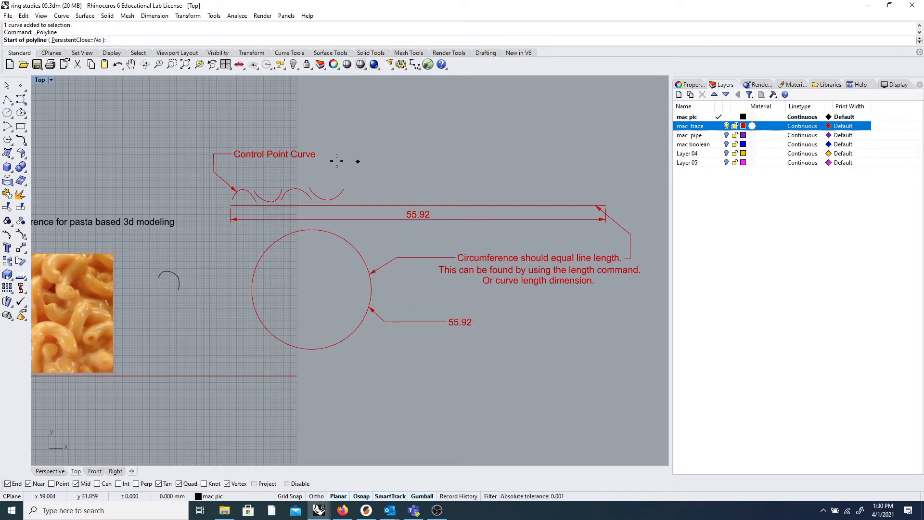
pyautogui.click(226, 133)
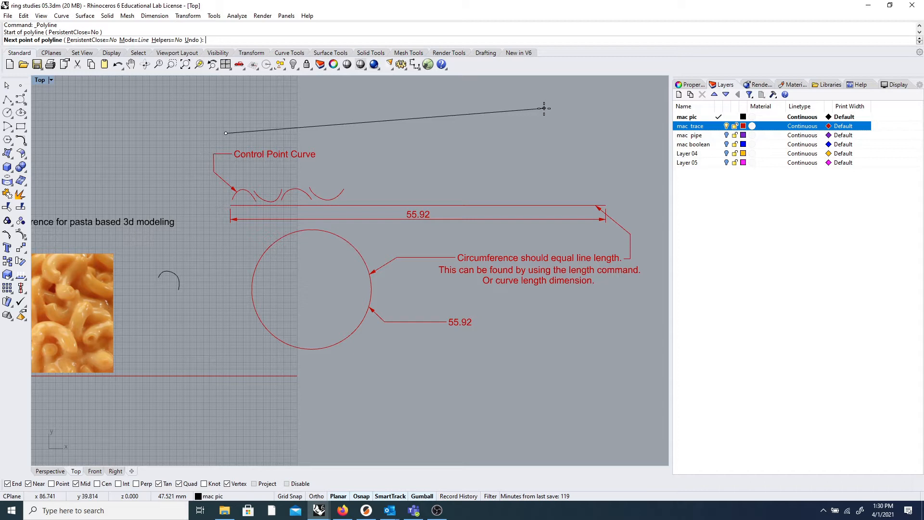
pyautogui.write('55.92')
pyautogui.press('Return')
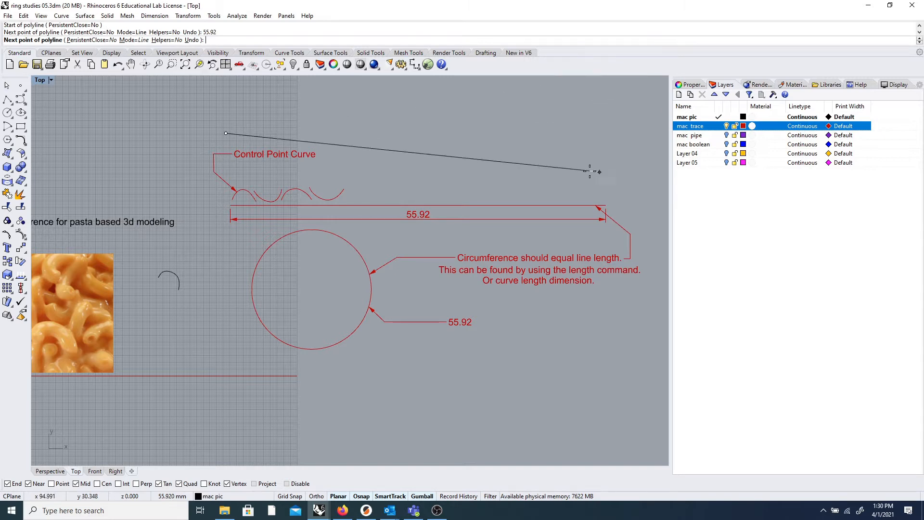
pyautogui.press('F8')
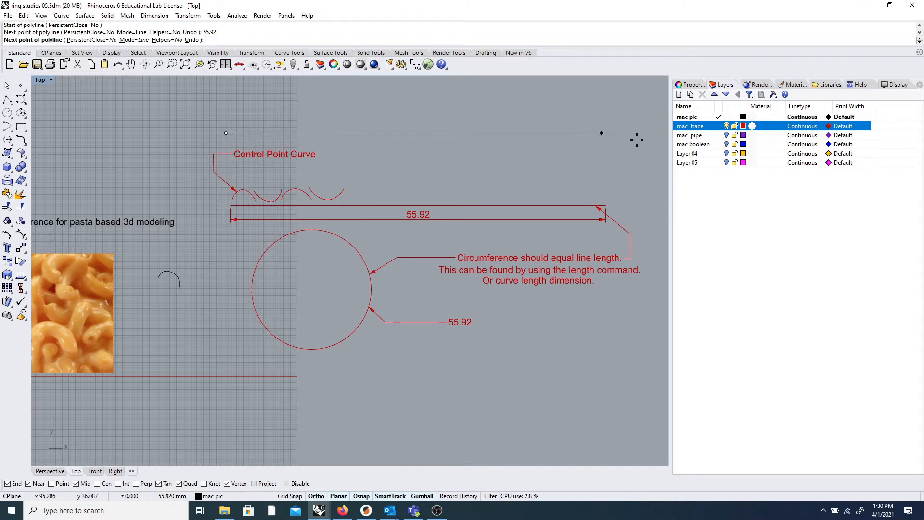
pyautogui.press('F8')
pyautogui.press('F8')
pyautogui.click(626, 155)
pyautogui.press('F8')
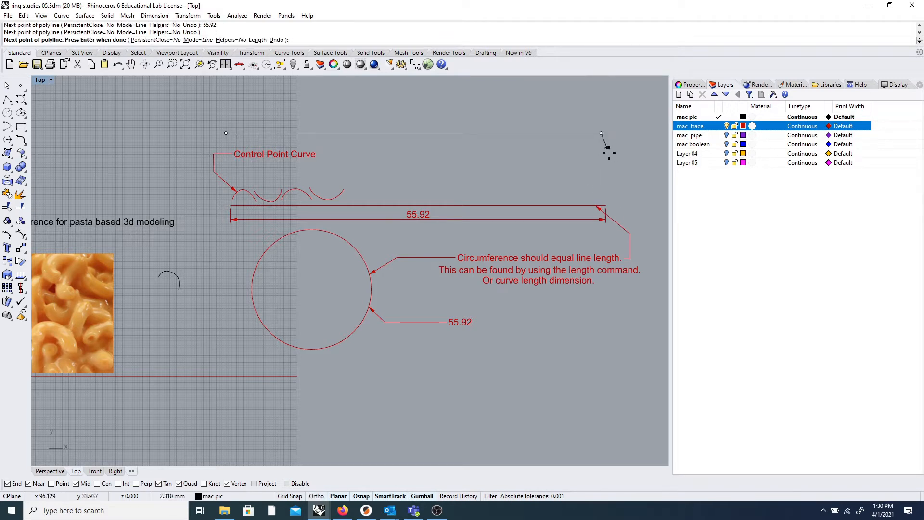
pyautogui.press('Return')
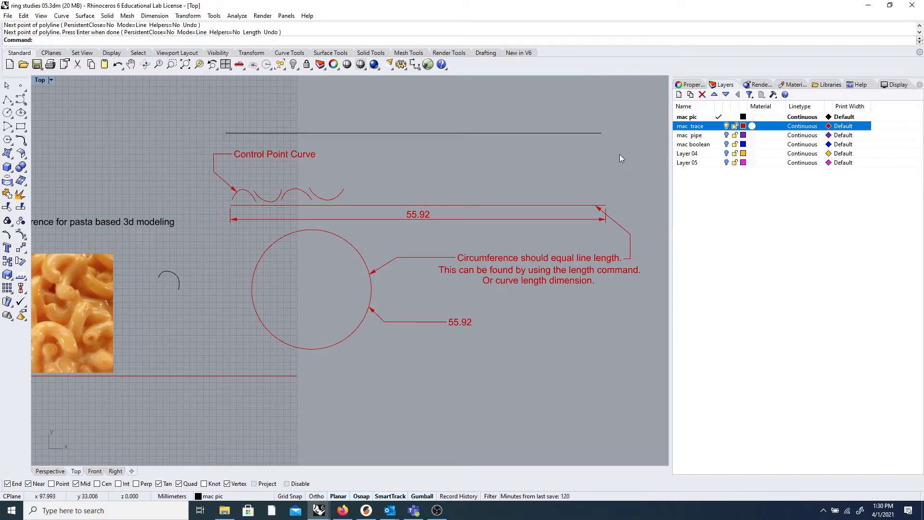
pyautogui.click(545, 133)
pyautogui.press('Escape')
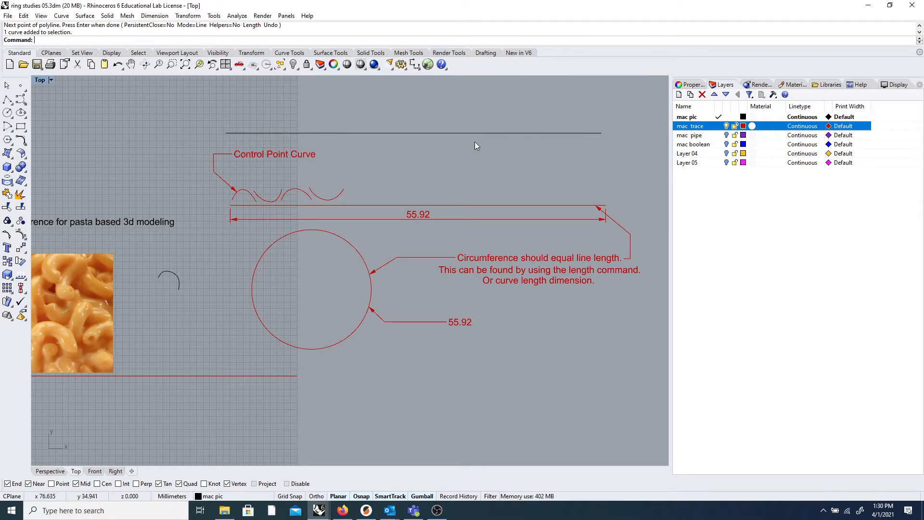
# - Draw a circle with a diameter of 17.8 mm below and to the right of the existing ring circle
pyautogui.click(7, 112)
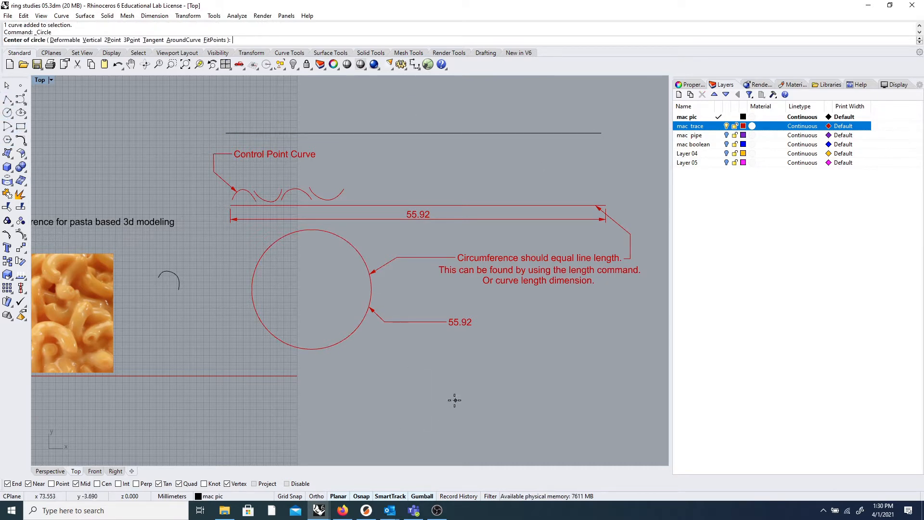
pyautogui.click(426, 371)
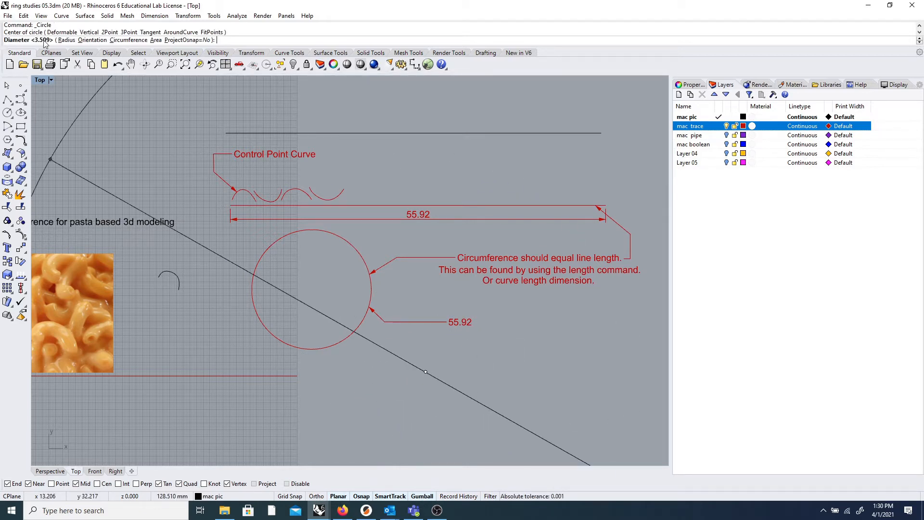
pyautogui.click(63, 40)
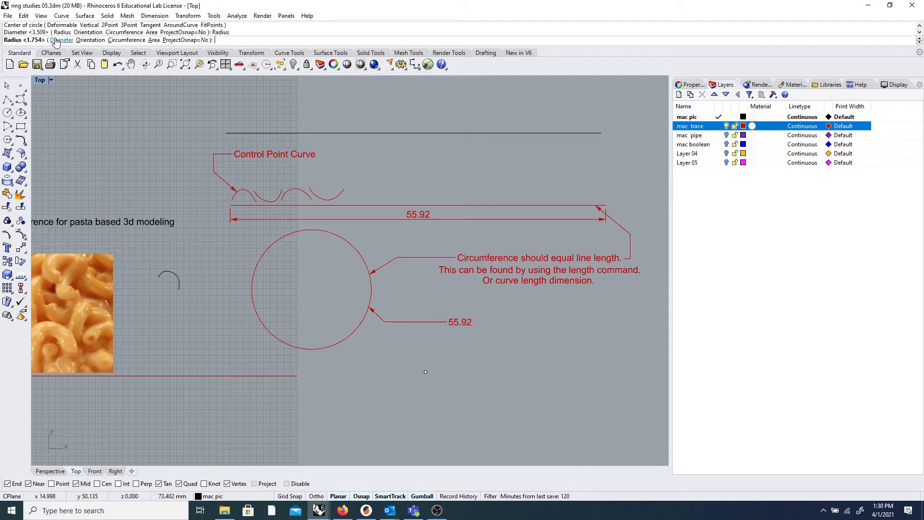
pyautogui.click(60, 41)
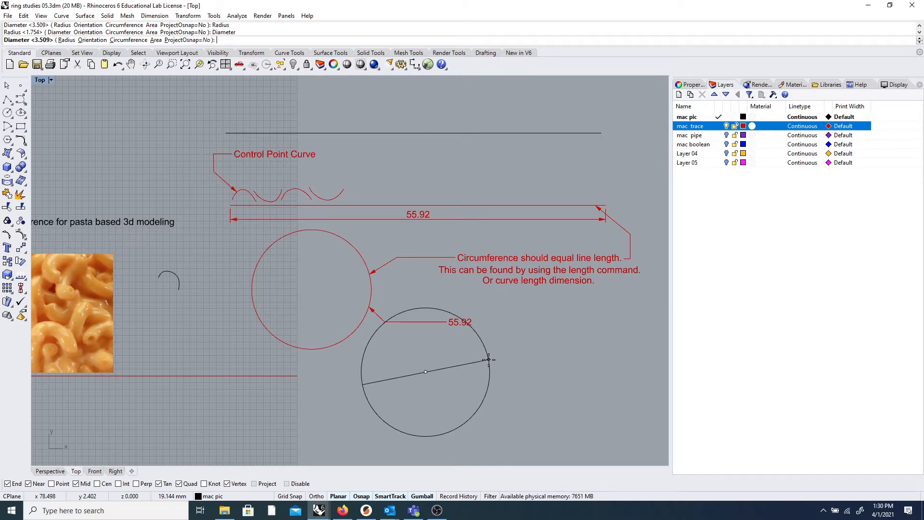
pyautogui.write('1')
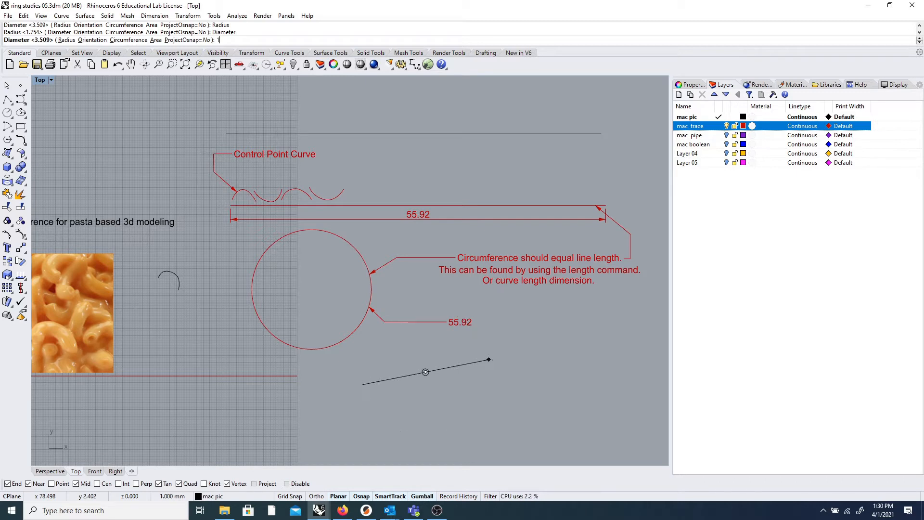
pyautogui.write('7.')
pyautogui.write('8')
pyautogui.press('Return')
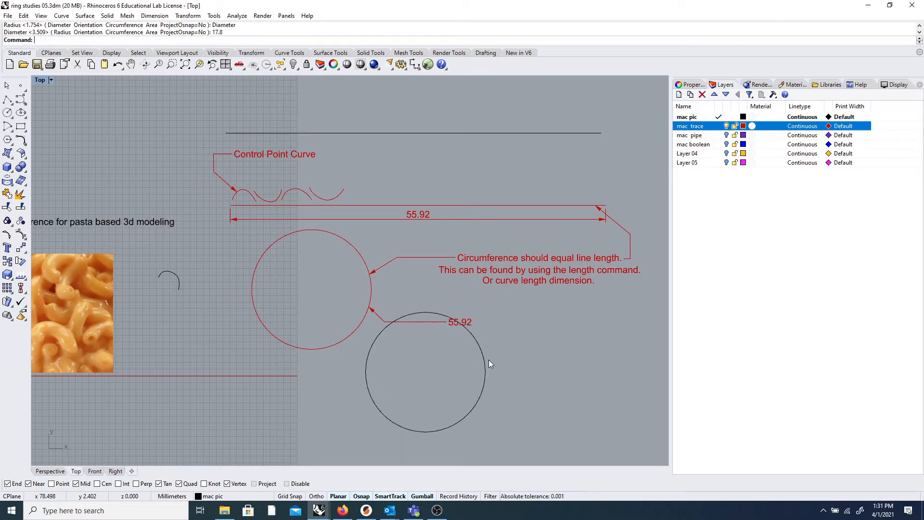
# - Move the new 17.8 mm circle clear of the length annotation into empty space, and delete it
pyautogui.click(423, 310)
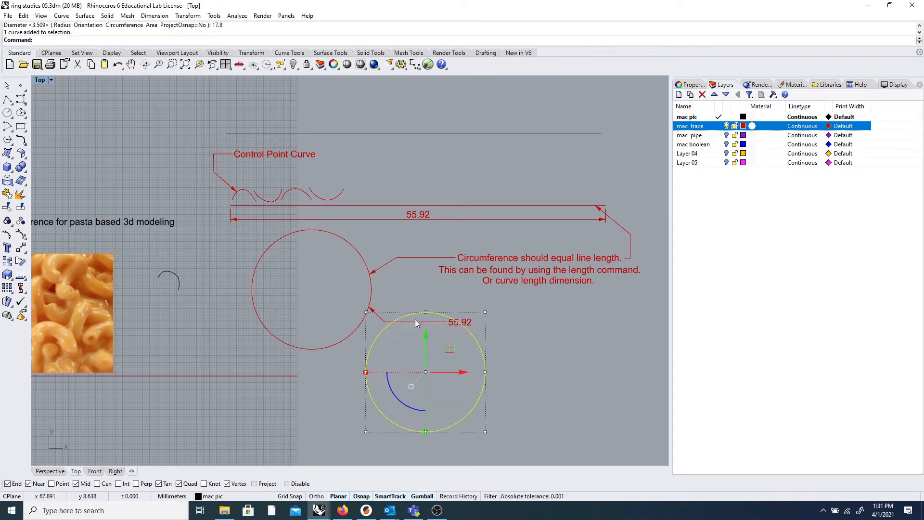
pyautogui.moveTo(452, 371); pyautogui.dragTo(589, 365)
pyautogui.click(509, 303)
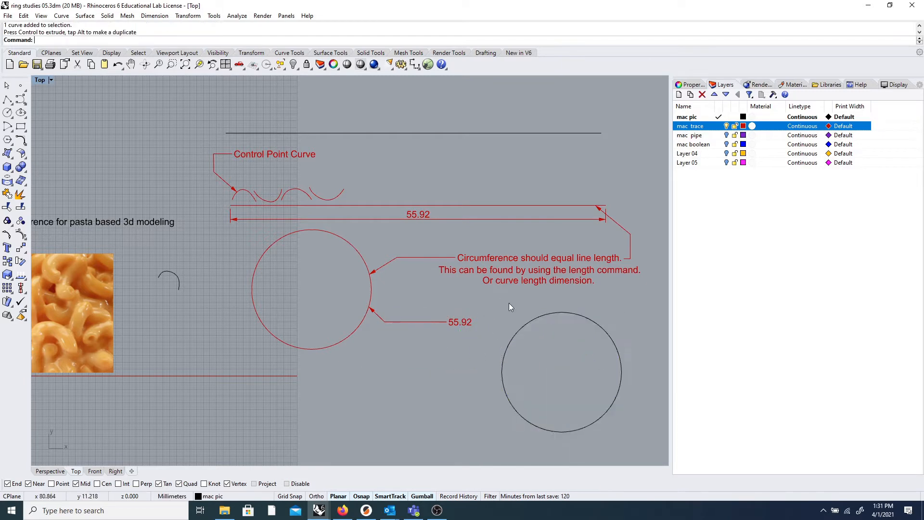
pyautogui.click(562, 312)
pyautogui.press('Delete')
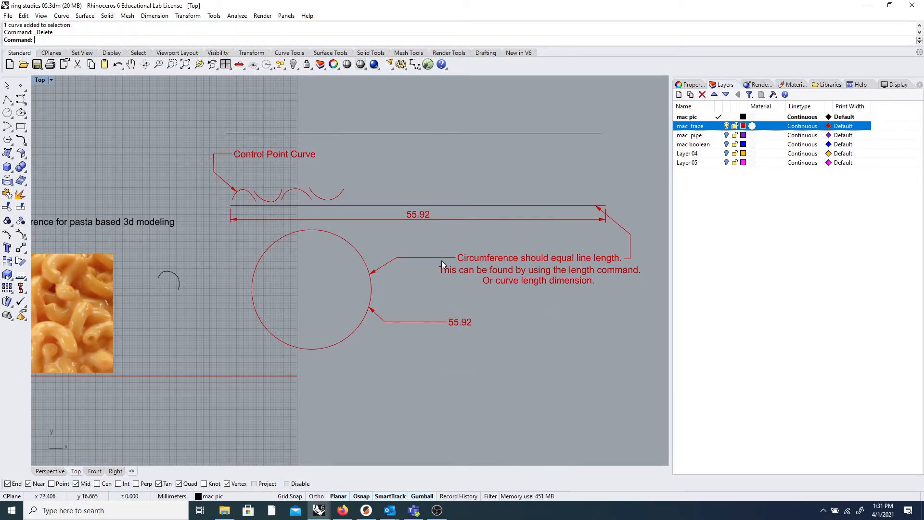
# - Turn on the mac pipe layer and examine its row of piped macaroni noodles and their notes below the traced curves
pyautogui.scroll(-6, 409, 245)
pyautogui.scroll(7, 436, 313)
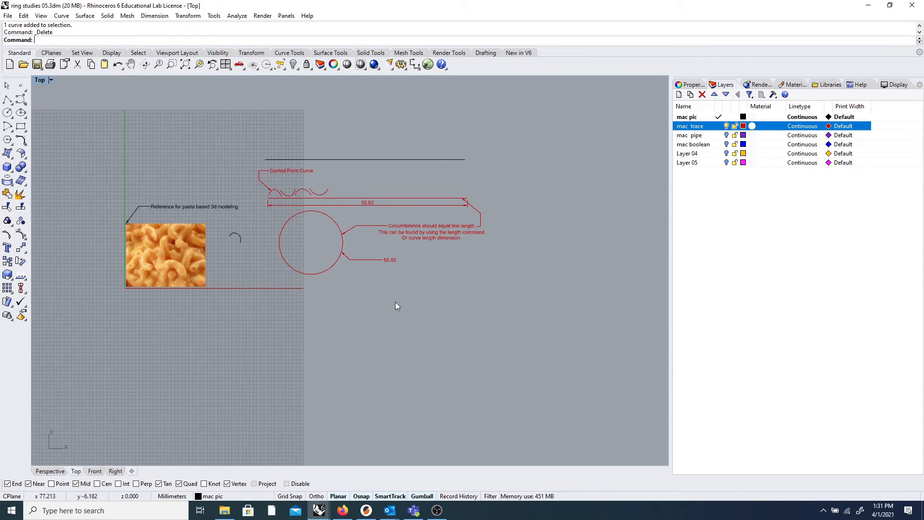
pyautogui.click(726, 137)
pyautogui.moveTo(422, 338); pyautogui.dragTo(413, 189, button='right')
pyautogui.scroll(4, 355, 264)
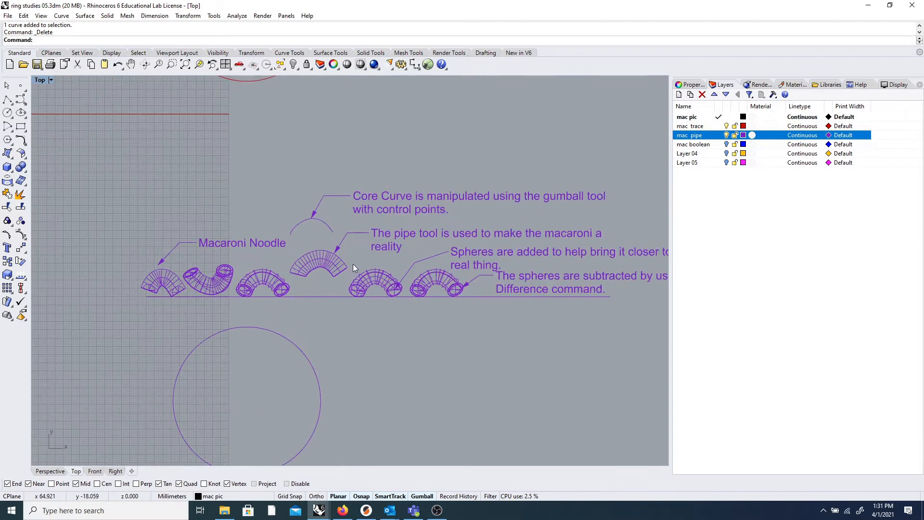
pyautogui.scroll(4, 132, 221)
pyautogui.moveTo(132, 223); pyautogui.dragTo(69, 198, button='right')
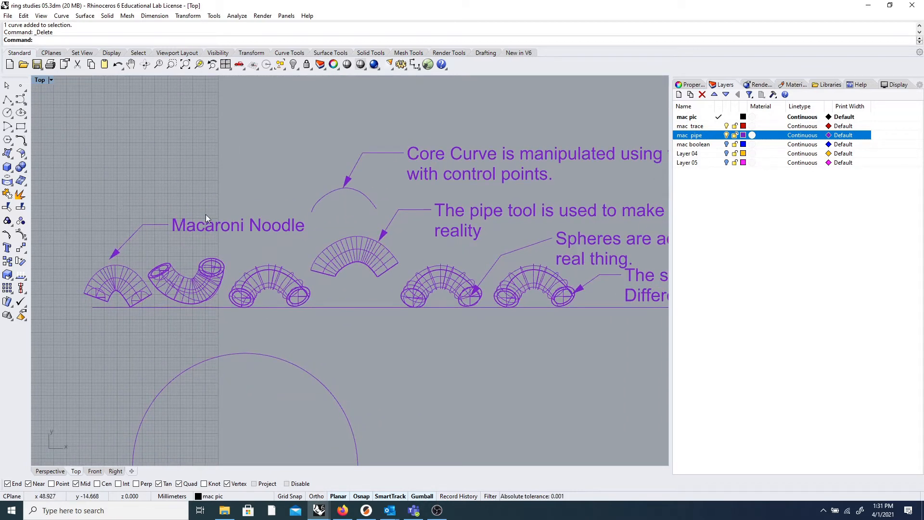
pyautogui.scroll(-2, 220, 215)
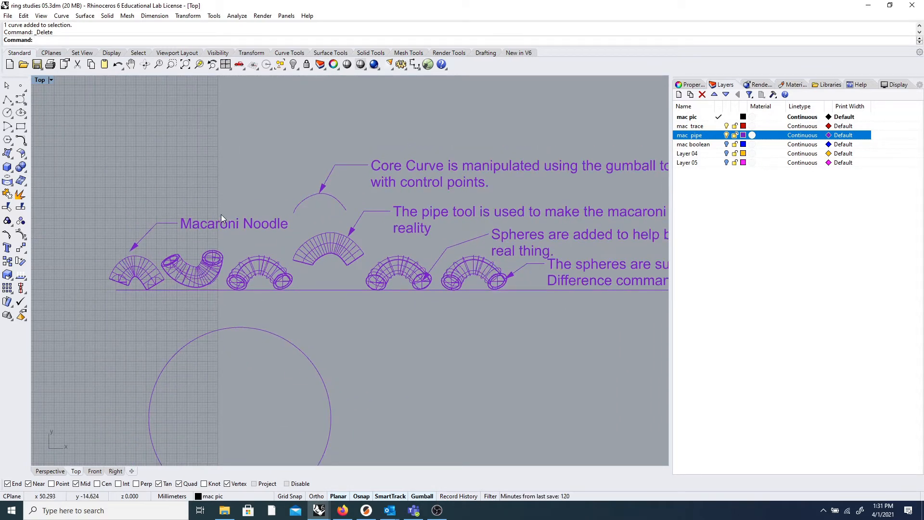
# - Maximise the Perspective view and inspect the first macaroni noodle, including its hollow ends, up close
pyautogui.click(225, 64)
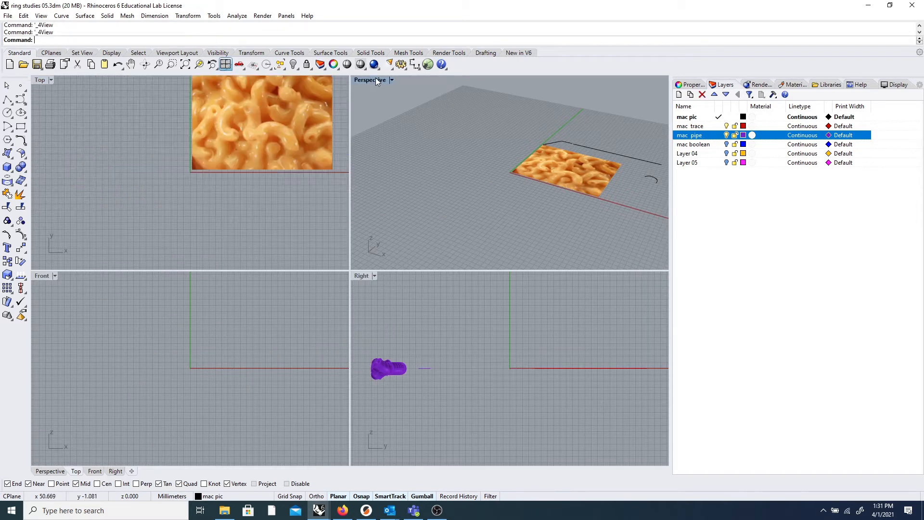
pyautogui.doubleClick(377, 79)
pyautogui.scroll(-10, 351, 237)
pyautogui.scroll(10, 368, 281)
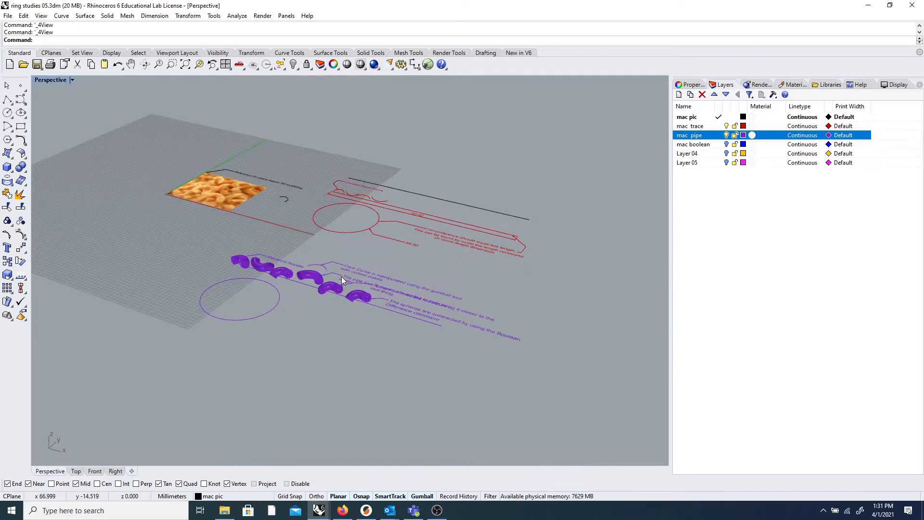
pyautogui.moveTo(283, 278); pyautogui.dragTo(291, 271, button='right')
pyautogui.click(273, 222)
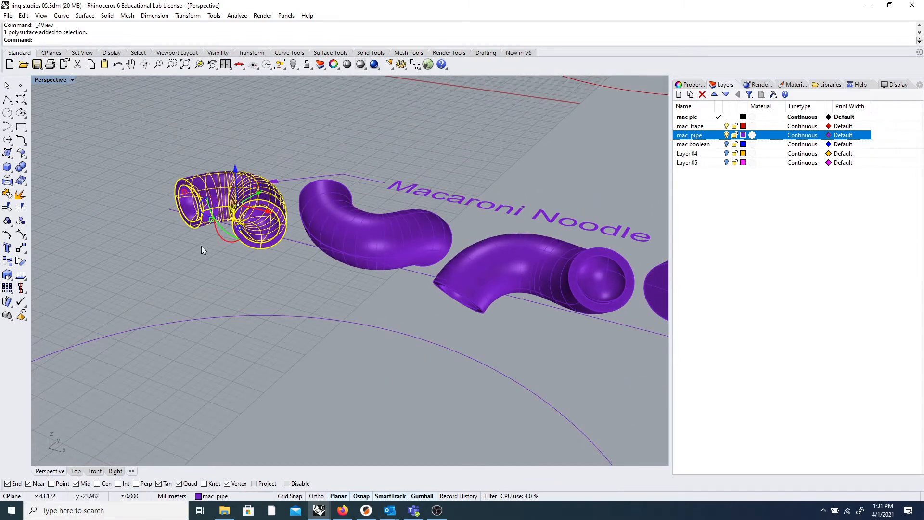
pyautogui.click(201, 246)
pyautogui.scroll(5, 265, 209)
pyautogui.click(279, 203)
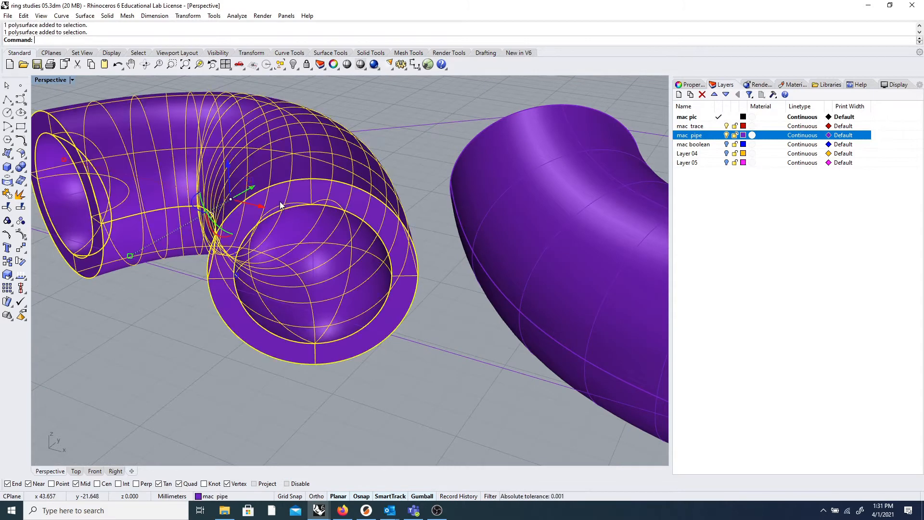
pyautogui.scroll(-8, 281, 205)
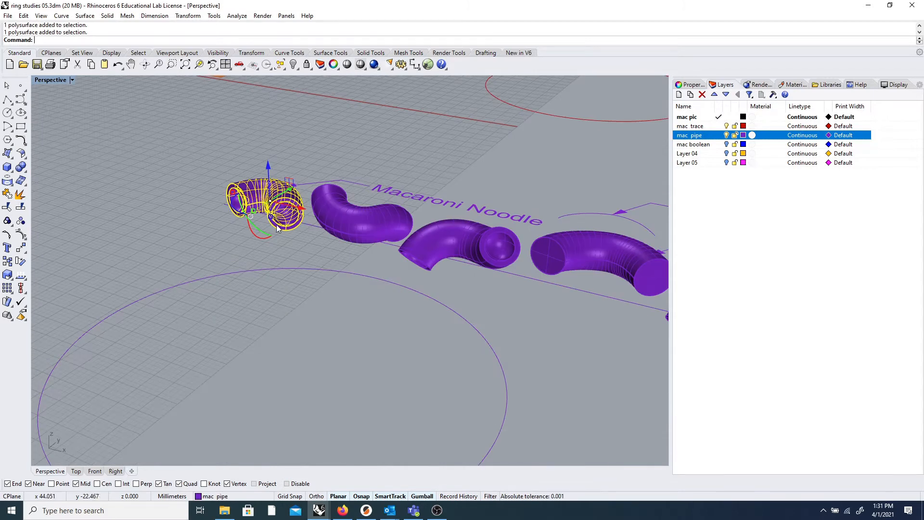
# - Examine the full row of macaroni noodles and their notes in the Perspective view
pyautogui.scroll(-3, 227, 226)
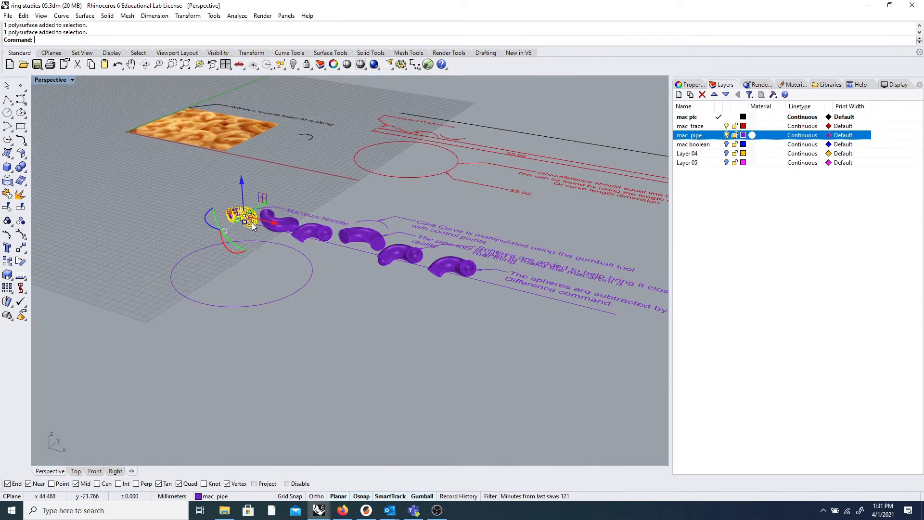
pyautogui.scroll(-4, 262, 197)
pyautogui.moveTo(262, 196); pyautogui.dragTo(337, 274, button='right')
pyautogui.scroll(6, 337, 273)
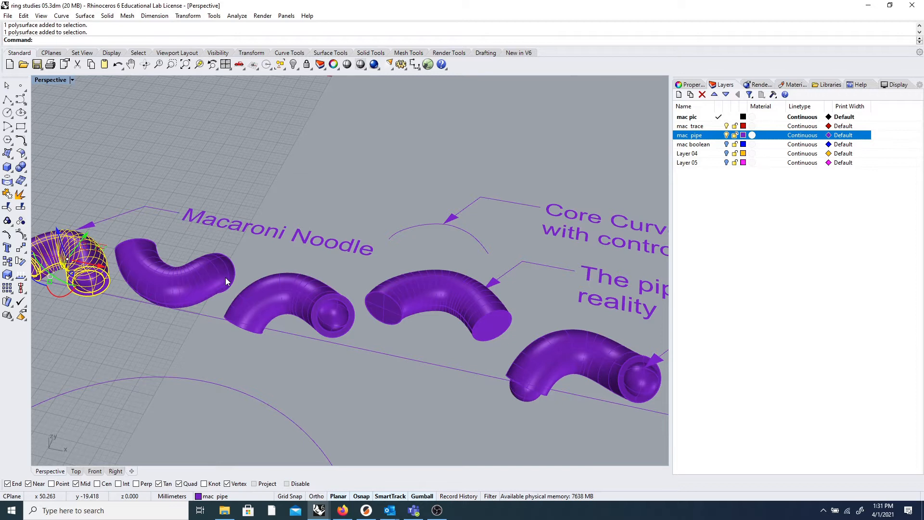
pyautogui.scroll(-3, 206, 270)
pyautogui.moveTo(262, 313); pyautogui.dragTo(263, 326, button='right')
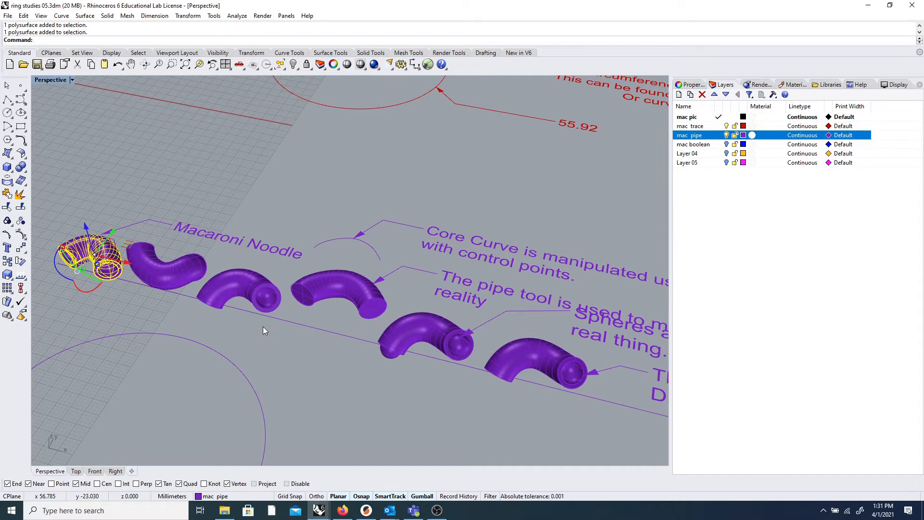
pyautogui.scroll(-3, 344, 279)
pyautogui.scroll(3, 386, 276)
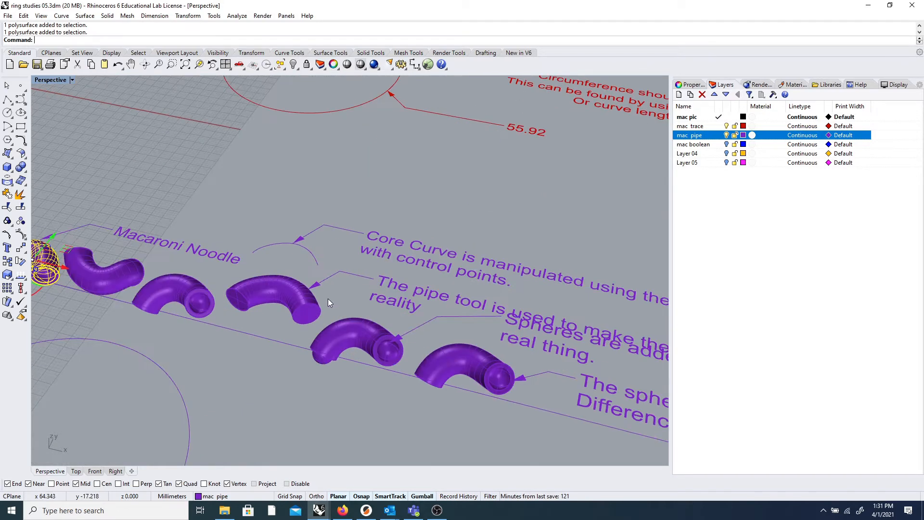
pyautogui.scroll(-2, 284, 236)
pyautogui.scroll(-1, 251, 239)
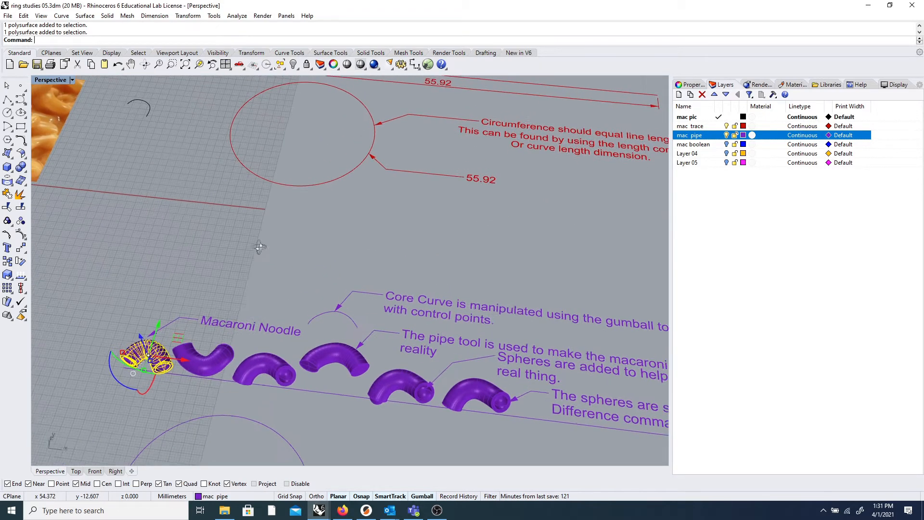
pyautogui.scroll(-2, 258, 244)
pyautogui.scroll(1, 285, 314)
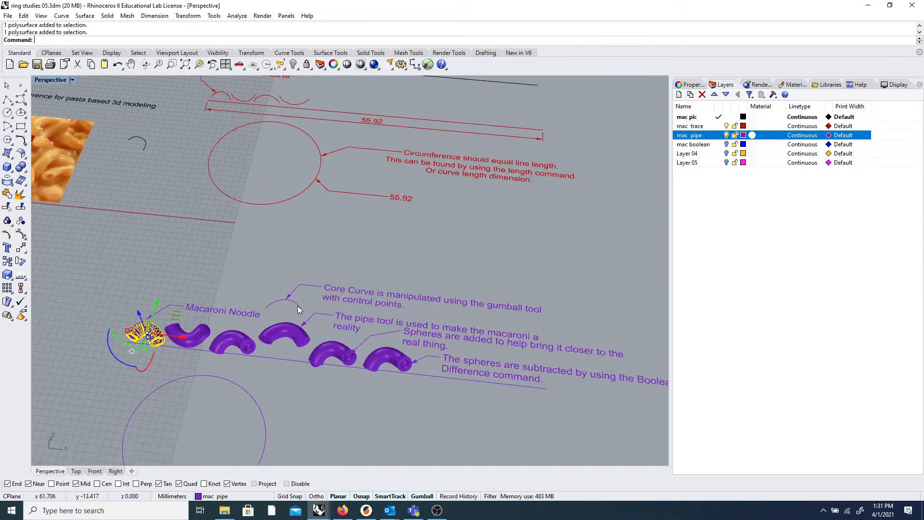
# - Select the core curve above the noodles and examine its control points alongside the neighbouring bent noodles
pyautogui.click(297, 305)
pyautogui.scroll(5, 295, 305)
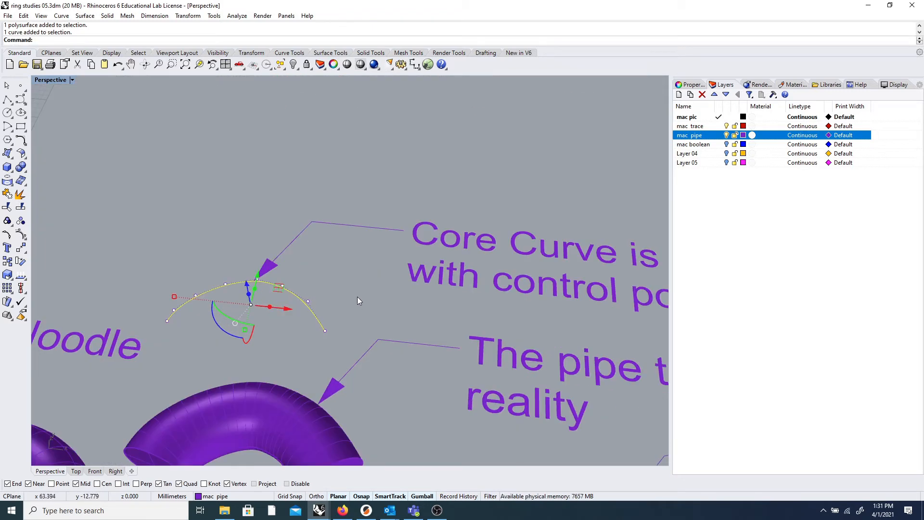
pyautogui.scroll(-5, 337, 257)
pyautogui.moveTo(337, 257); pyautogui.dragTo(217, 279, button='right')
pyautogui.scroll(5, 160, 159)
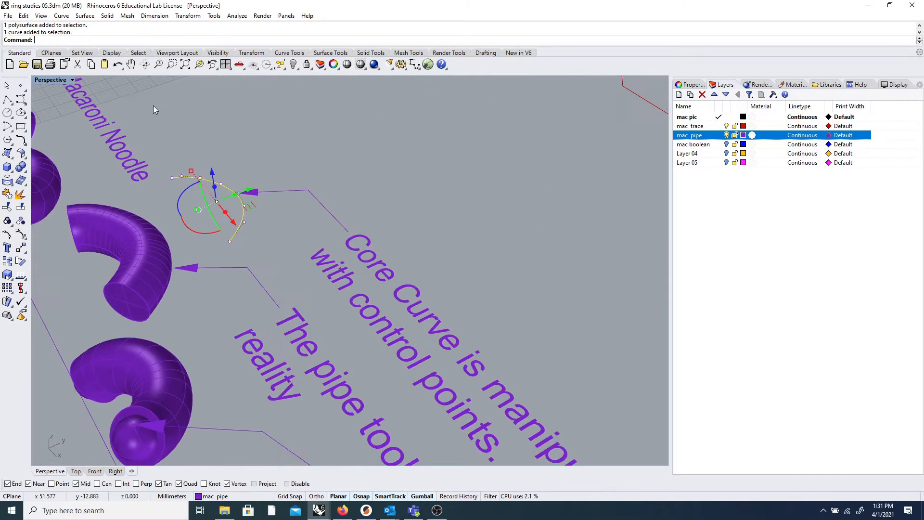
pyautogui.scroll(-4, 200, 172)
pyautogui.moveTo(152, 218); pyautogui.dragTo(210, 216, button='right')
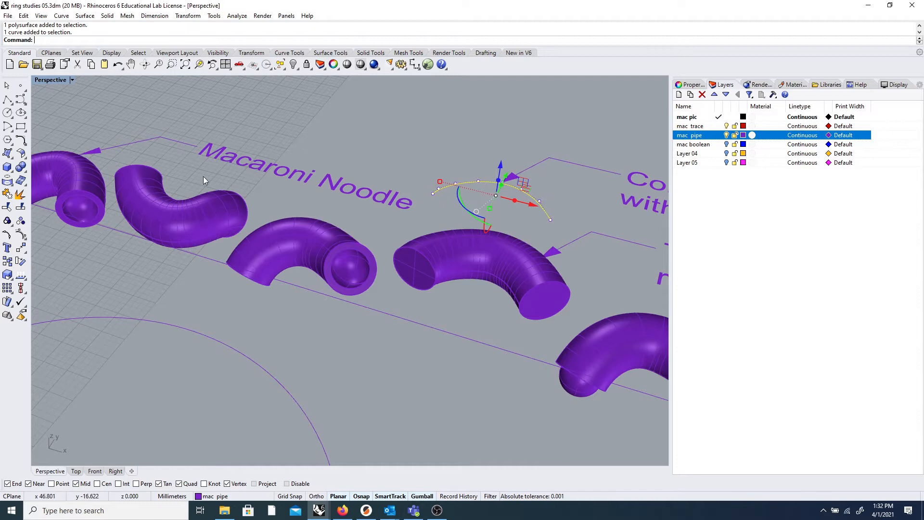
pyautogui.click(346, 245)
pyautogui.moveTo(315, 236)
pyautogui.mouseDown()
pyautogui.moveTo(307, 262)
pyautogui.moveTo(270, 293)
pyautogui.moveTo(317, 232)
pyautogui.mouseUp()
pyautogui.click(270, 294)
# - Try raising the core curve's end control point nearest the pipe tool note in Z with the gumball
pyautogui.click(542, 204)
pyautogui.moveTo(507, 208); pyautogui.dragTo(483, 203, button='right')
pyautogui.click(425, 201)
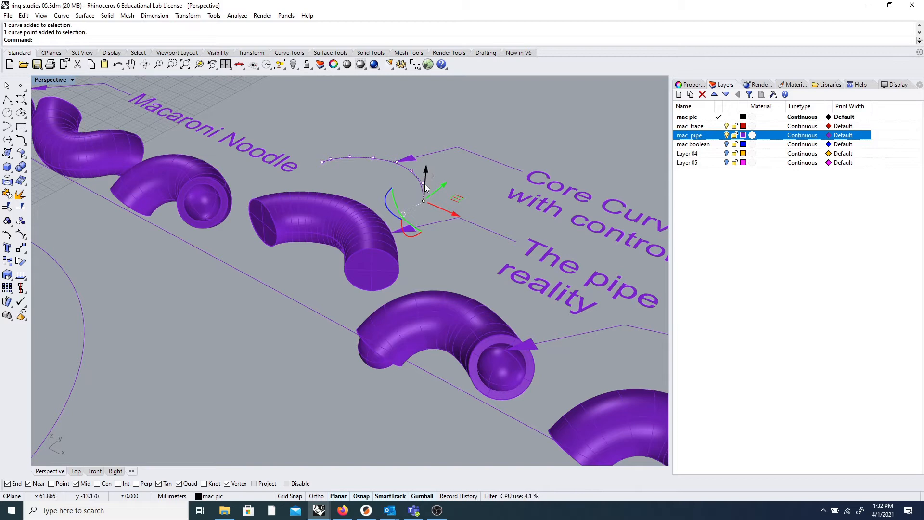
pyautogui.moveTo(423, 182); pyautogui.dragTo(423, 160)
pyautogui.press('Escape')
pyautogui.press('Escape')
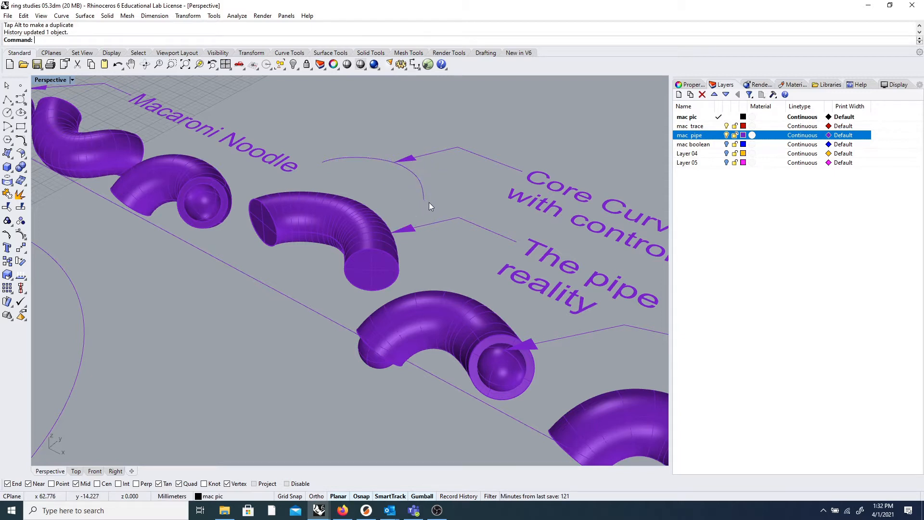
# - Bend the core curve in Z by lowering the end point nearest the pipe tool note and raising the opposite end point
pyautogui.click(423, 199)
pyautogui.click(423, 199)
pyautogui.moveTo(427, 172); pyautogui.dragTo(429, 187)
pyautogui.click(322, 162)
pyautogui.moveTo(322, 134); pyautogui.dragTo(320, 122)
pyautogui.click(423, 126)
# - Examine the notes about the core curve, pipe tool, spheres and Boolean Difference beside the noodles
pyautogui.scroll(-5, 341, 131)
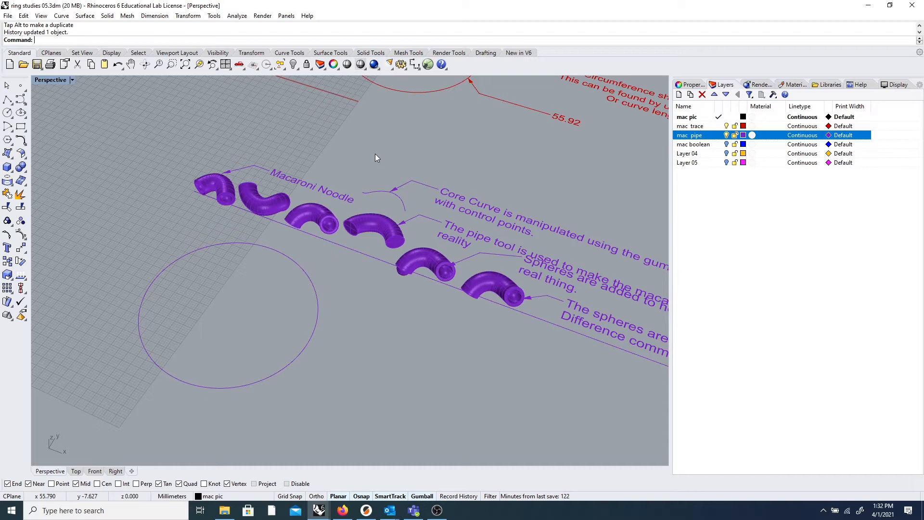
pyautogui.scroll(3, 375, 238)
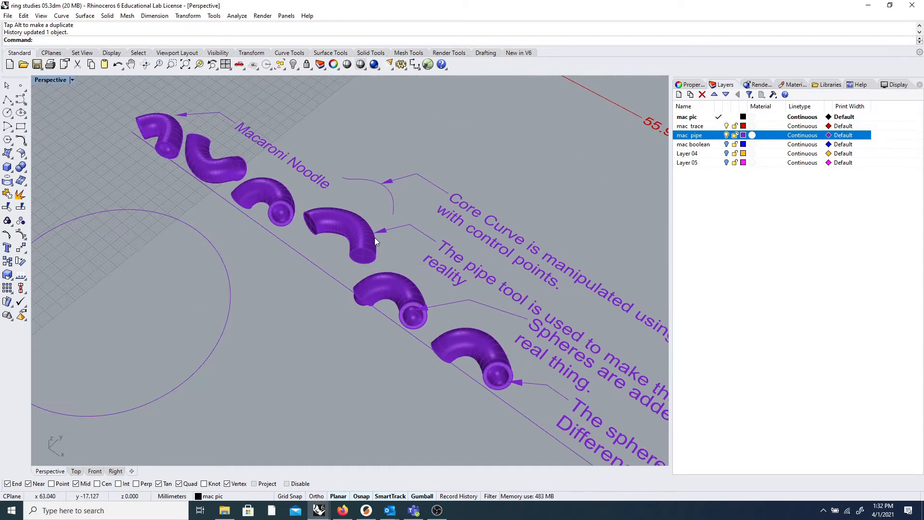
pyautogui.scroll(-4, 372, 194)
pyautogui.scroll(3, 493, 218)
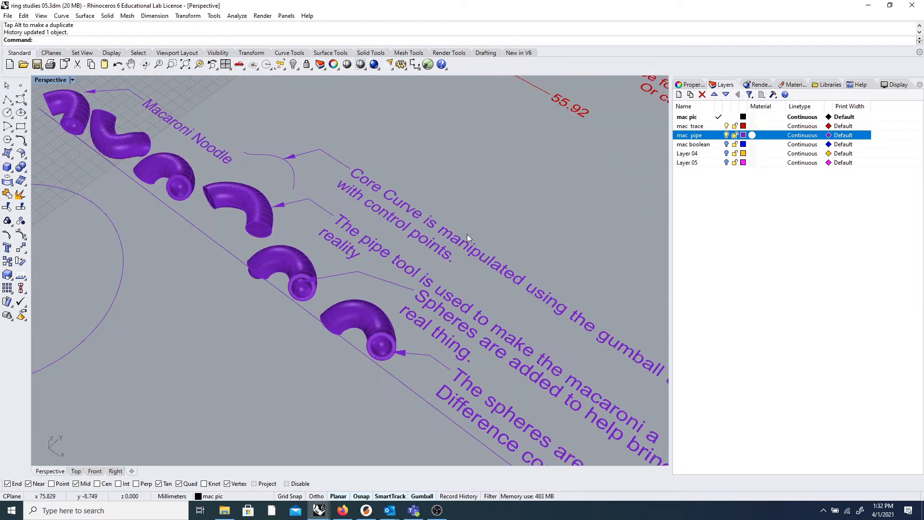
pyautogui.scroll(-2, 393, 189)
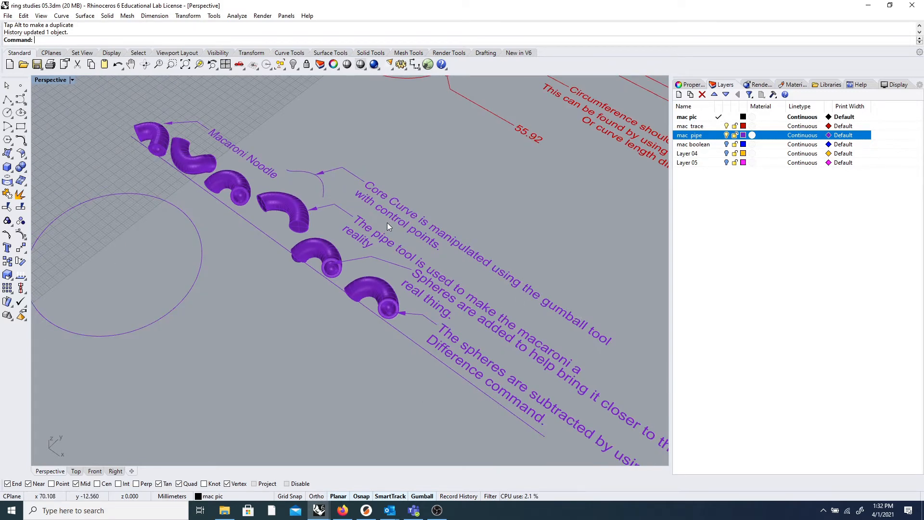
pyautogui.scroll(-3, 386, 224)
pyautogui.scroll(3, 377, 230)
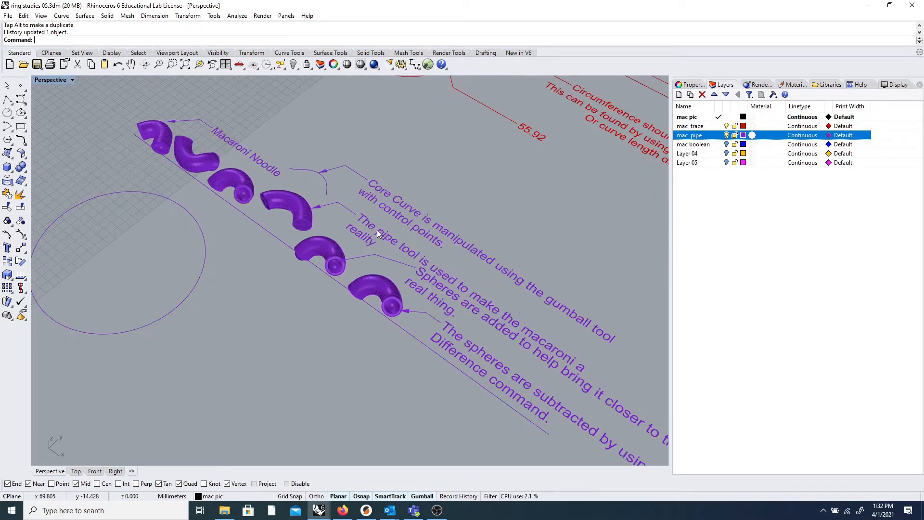
# - Inspect the solid piped noodle and the noodle with added spheres by selecting each one, and clear the selection
pyautogui.click(310, 221)
pyautogui.click(467, 183)
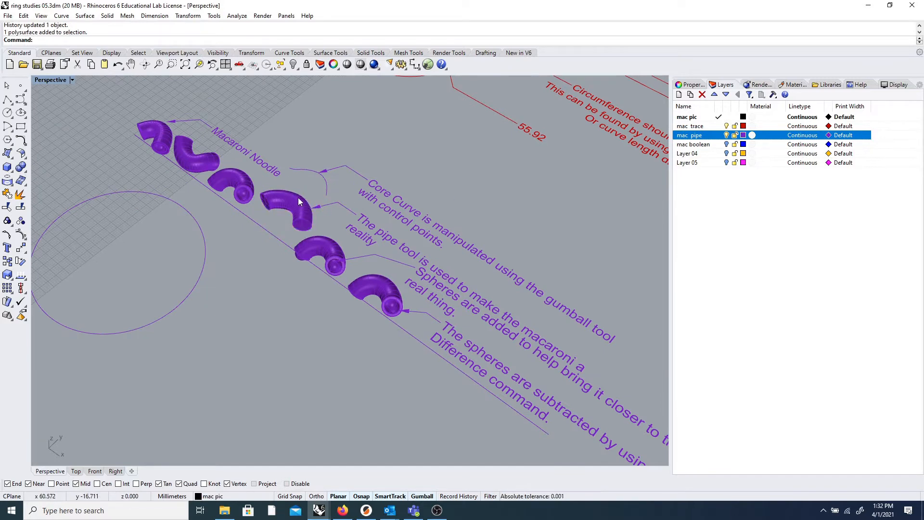
pyautogui.moveTo(325, 225); pyautogui.dragTo(335, 221, button='right')
pyautogui.click(285, 192)
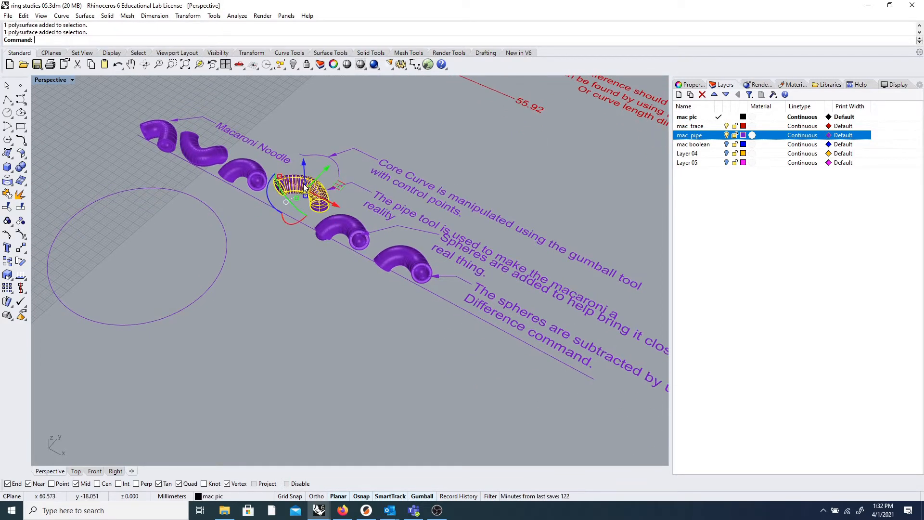
pyautogui.scroll(3, 288, 202)
pyautogui.moveTo(327, 178)
pyautogui.mouseDown()
pyautogui.moveTo(271, 232)
pyautogui.moveTo(330, 175)
pyautogui.mouseUp()
pyautogui.click(427, 283)
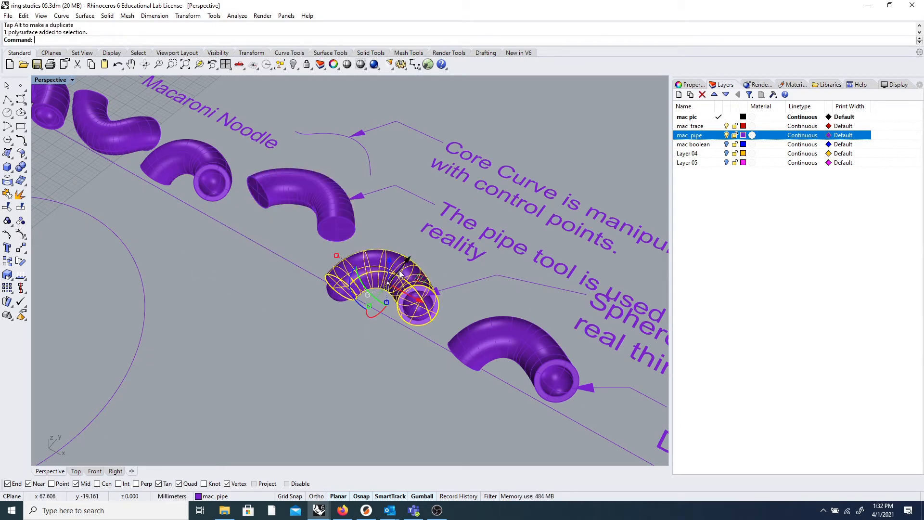
pyautogui.press('Escape')
pyautogui.click(371, 261)
pyautogui.press('Escape')
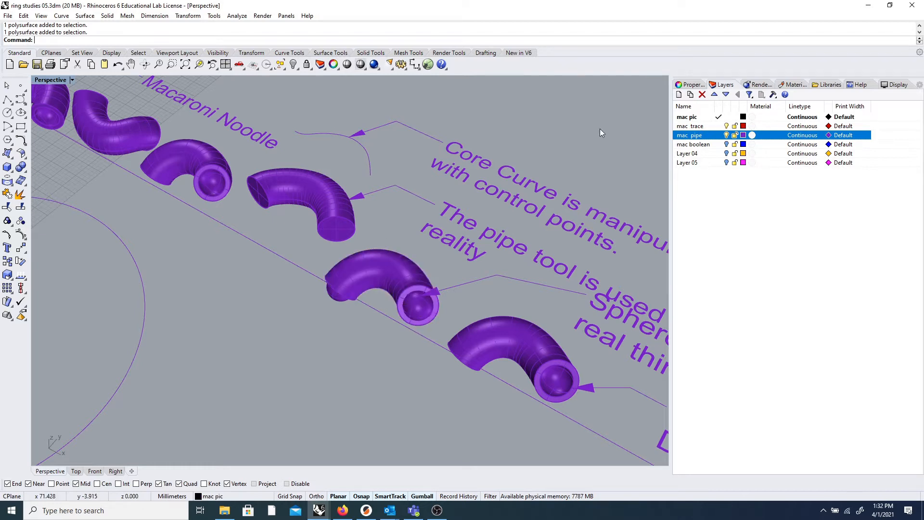
# - Move the core curve farther away from the piped noodles along the Y direction
pyautogui.click(370, 160)
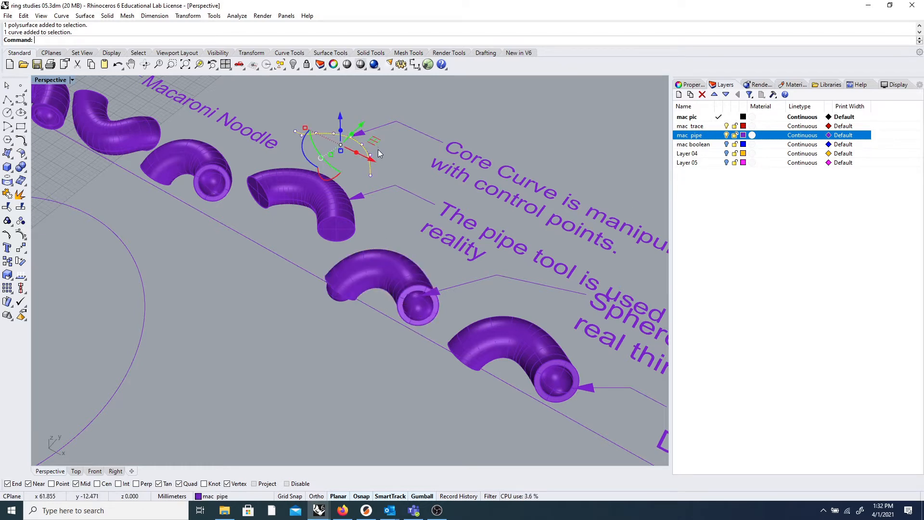
pyautogui.scroll(-2, 377, 149)
pyautogui.moveTo(414, 101); pyautogui.dragTo(415, 100)
pyautogui.click(481, 130)
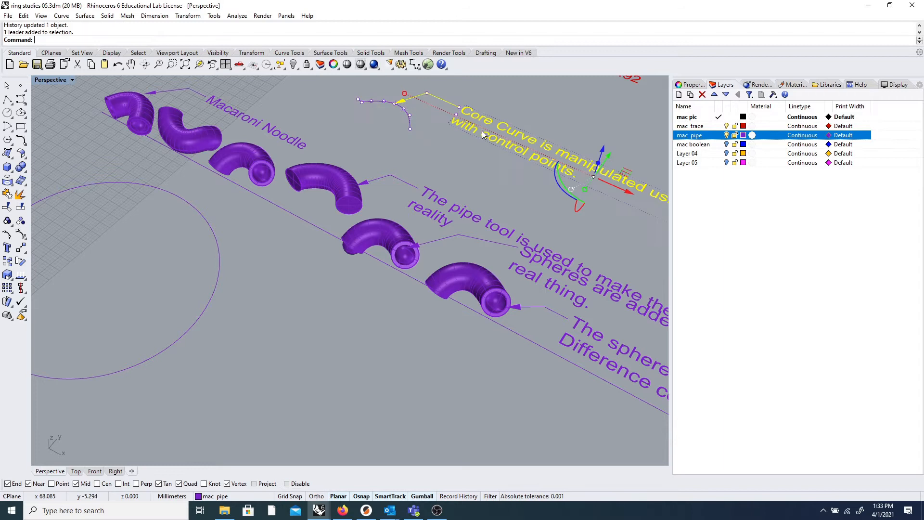
pyautogui.scroll(-5, 412, 145)
pyautogui.moveTo(413, 146); pyautogui.dragTo(429, 169, button='right')
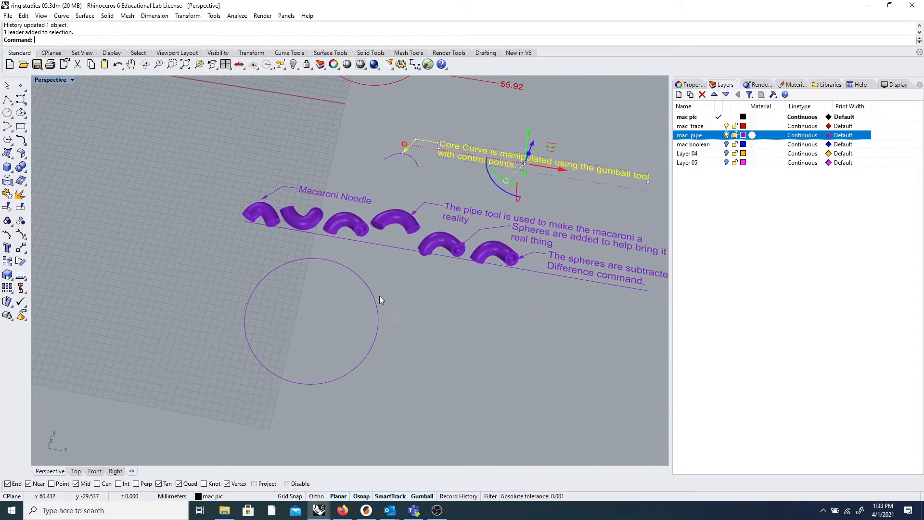
# - Pipe the ring circle below the noodles with a radius of 2 mm and no additional radii, and delete the piped ring
pyautogui.click(378, 297)
pyautogui.write('Pipe')
pyautogui.press('Return')
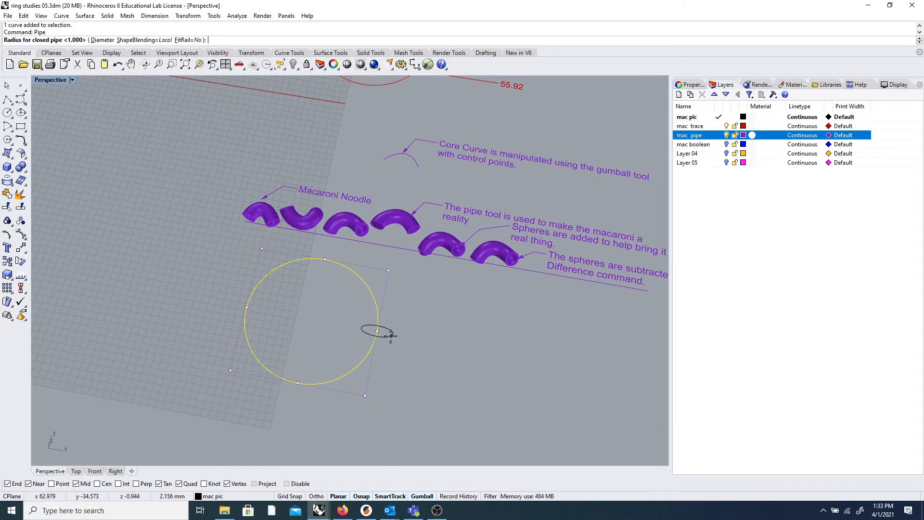
pyautogui.scroll(5, 391, 336)
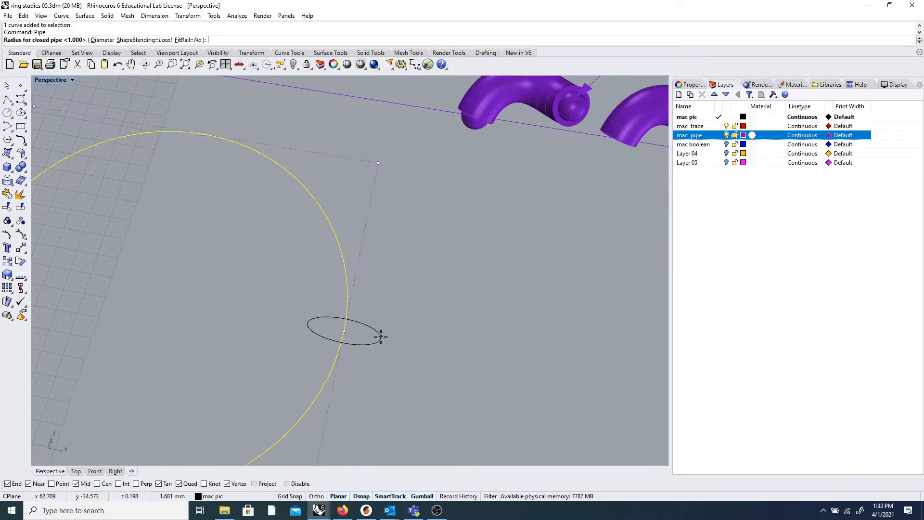
pyautogui.write('2')
pyautogui.press('Return')
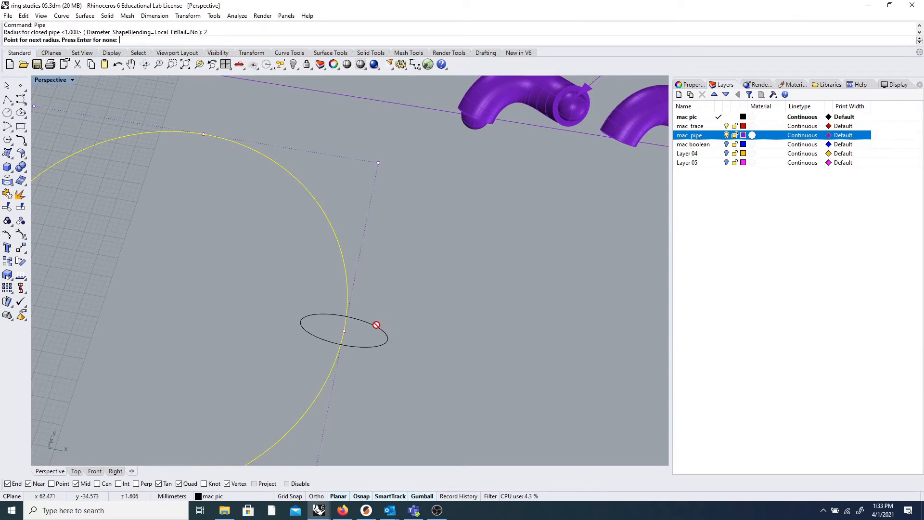
pyautogui.scroll(-5, 288, 225)
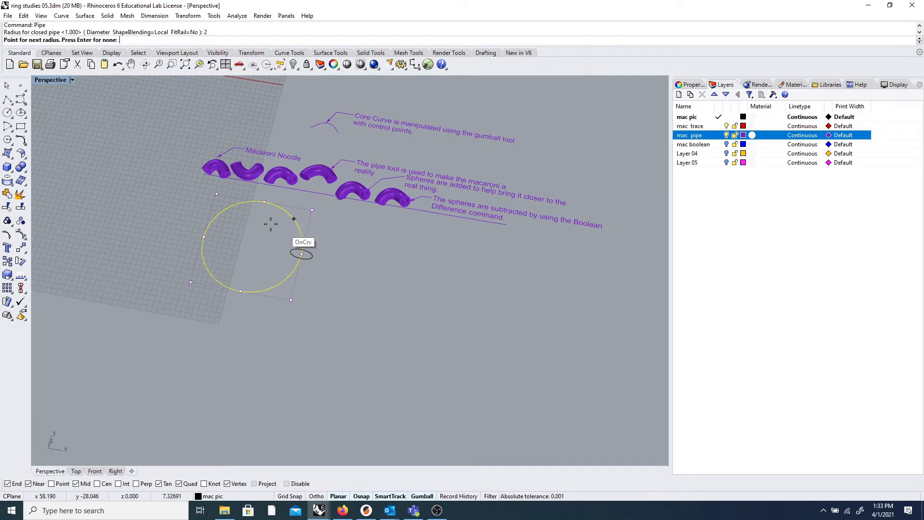
pyautogui.scroll(3, 228, 208)
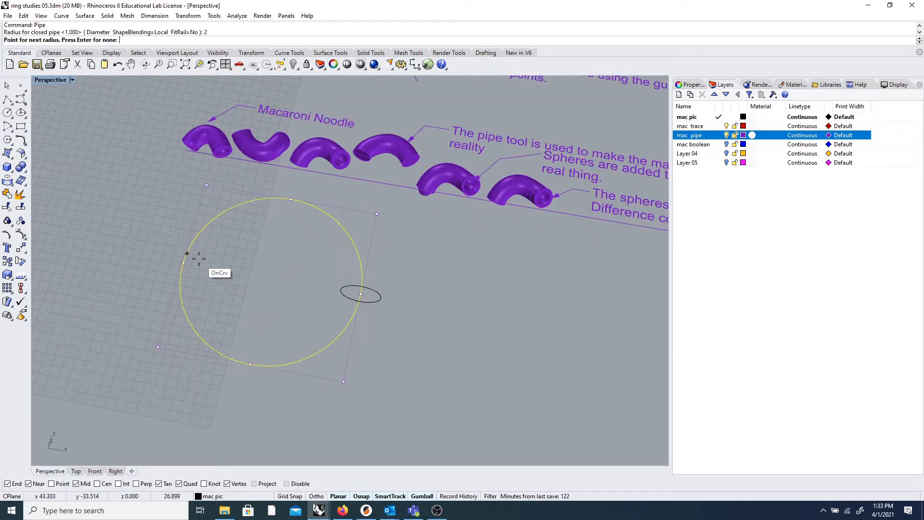
pyautogui.press('Return')
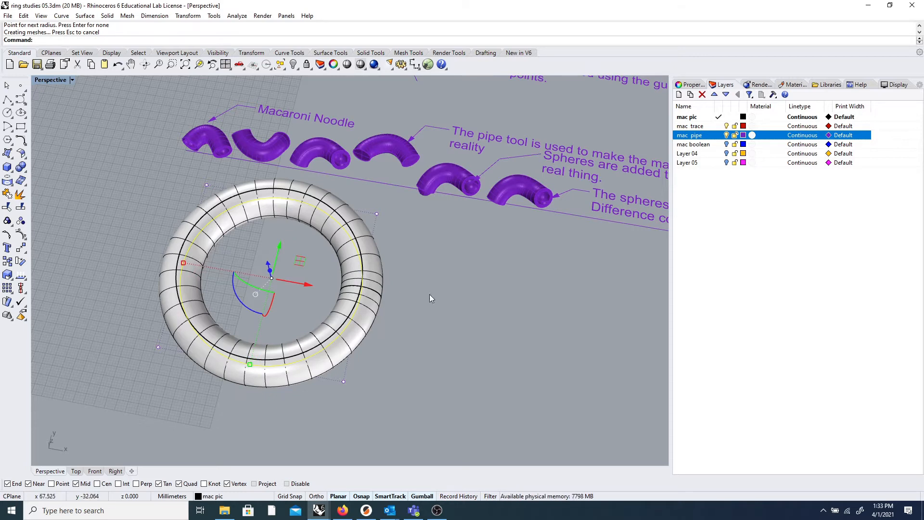
pyautogui.click(327, 233)
pyautogui.press('Delete')
# - Pipe the ring circle again with varying radii, the first three about 2, 2 and 1.5 mm, at five points around it
pyautogui.press('Return')
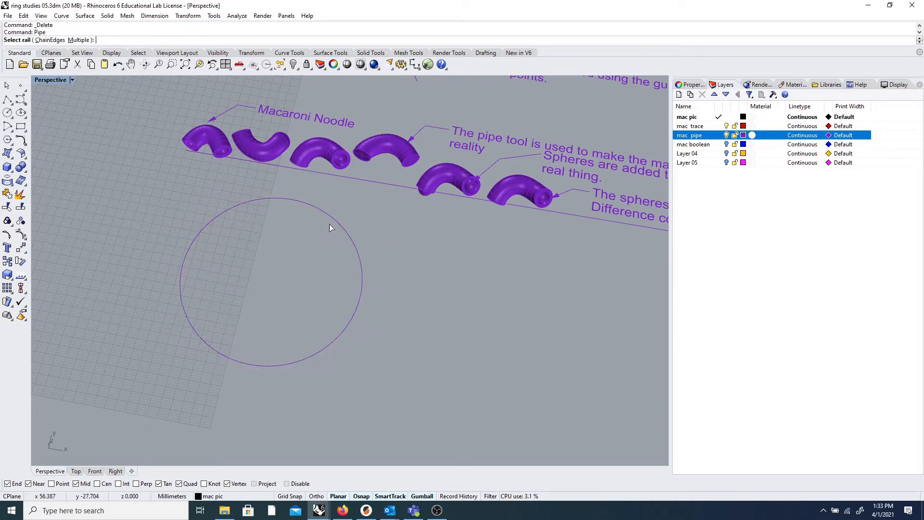
pyautogui.click(337, 224)
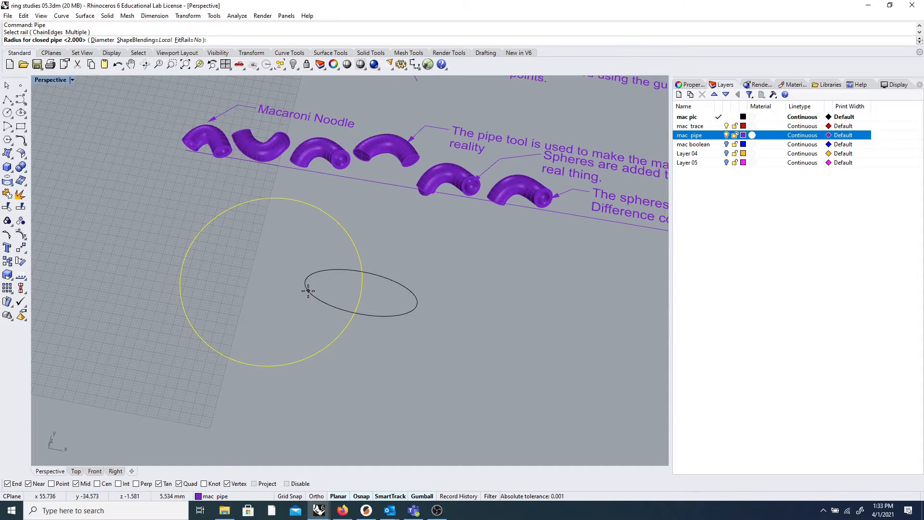
pyautogui.click(308, 291)
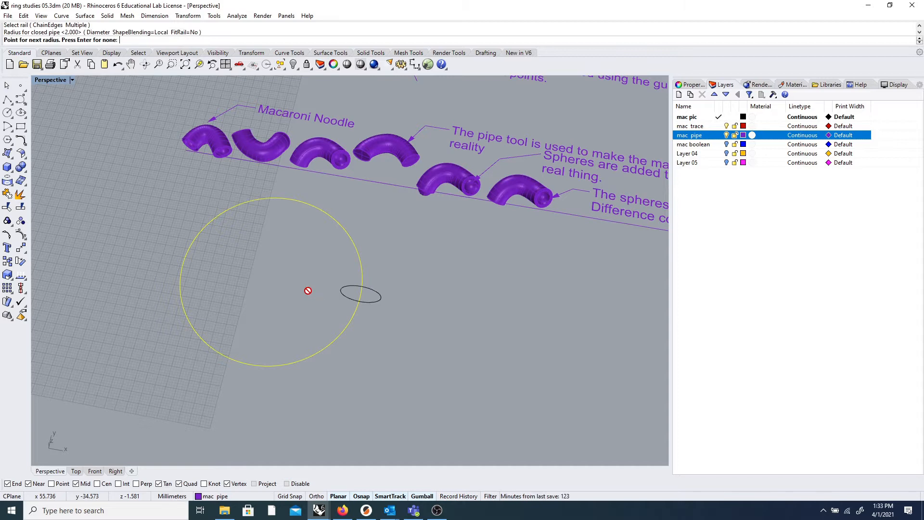
pyautogui.click(287, 198)
pyautogui.scroll(3, 300, 205)
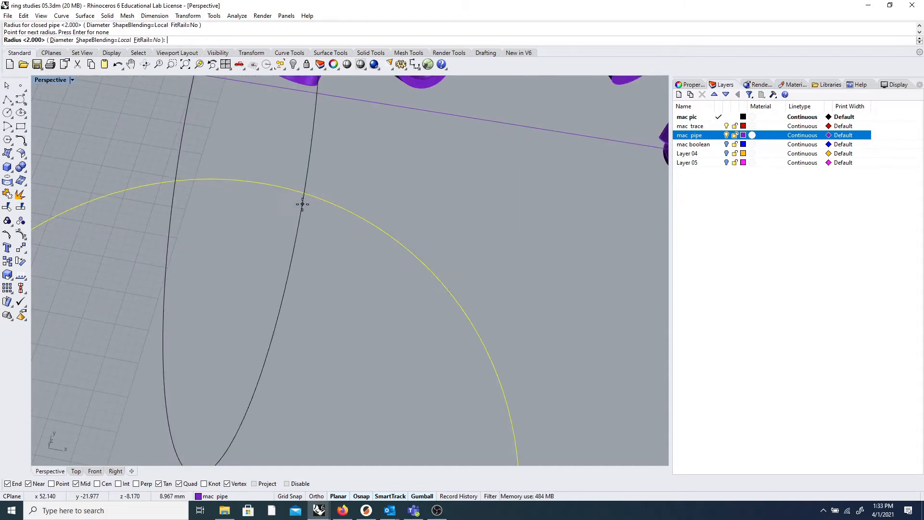
pyautogui.click(250, 242)
pyautogui.scroll(-8, 257, 234)
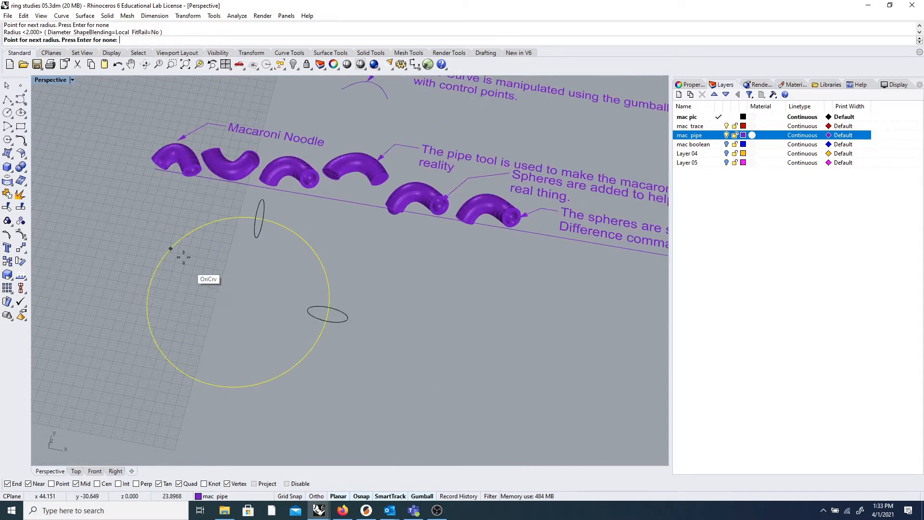
pyautogui.click(168, 254)
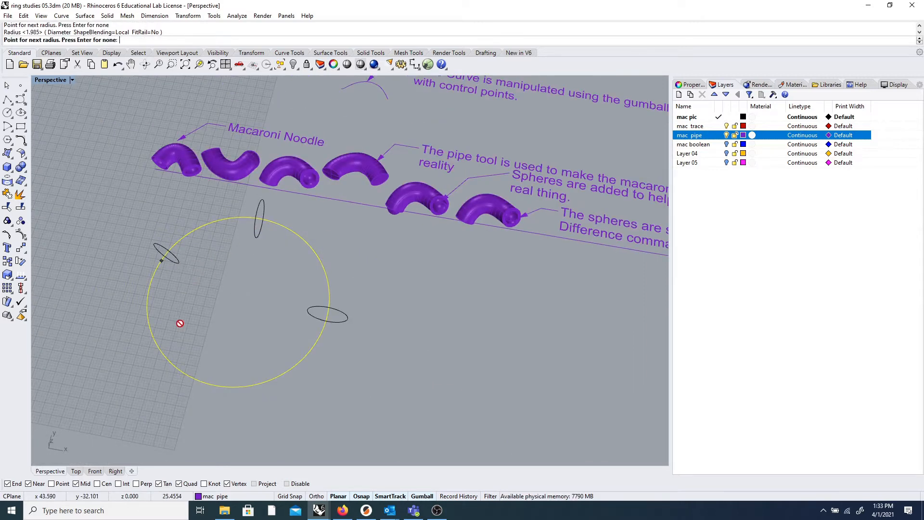
pyautogui.click(161, 350)
pyautogui.click(187, 332)
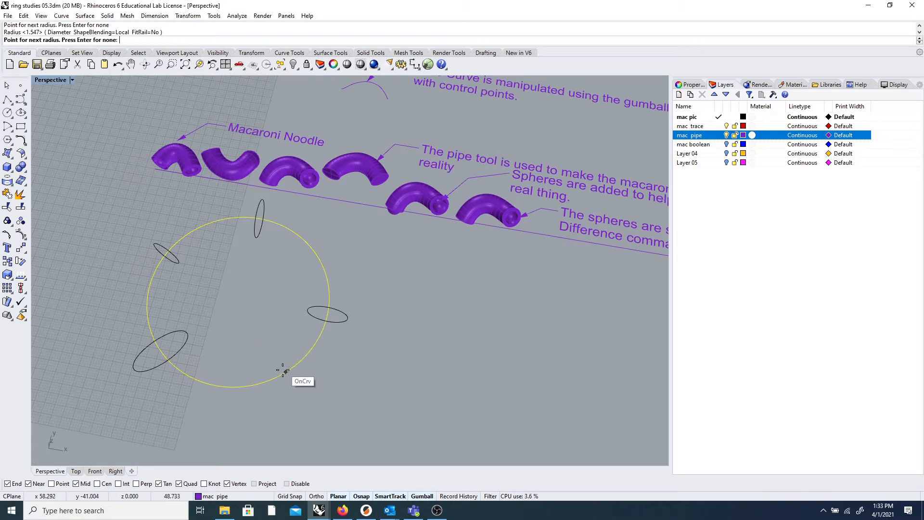
pyautogui.click(283, 370)
pyautogui.click(294, 383)
pyautogui.press('Return')
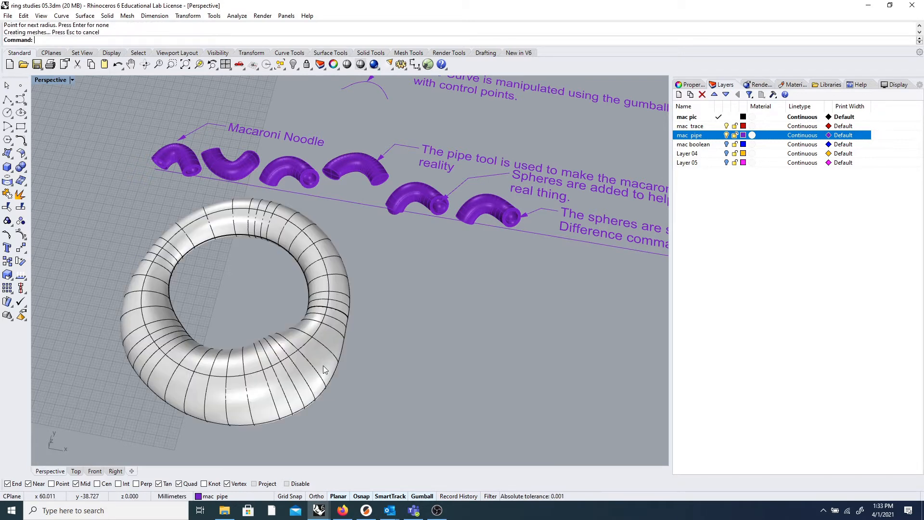
# - Delete the uneven pipe made around the ring circle
pyautogui.moveTo(392, 348); pyautogui.dragTo(437, 250, button='right')
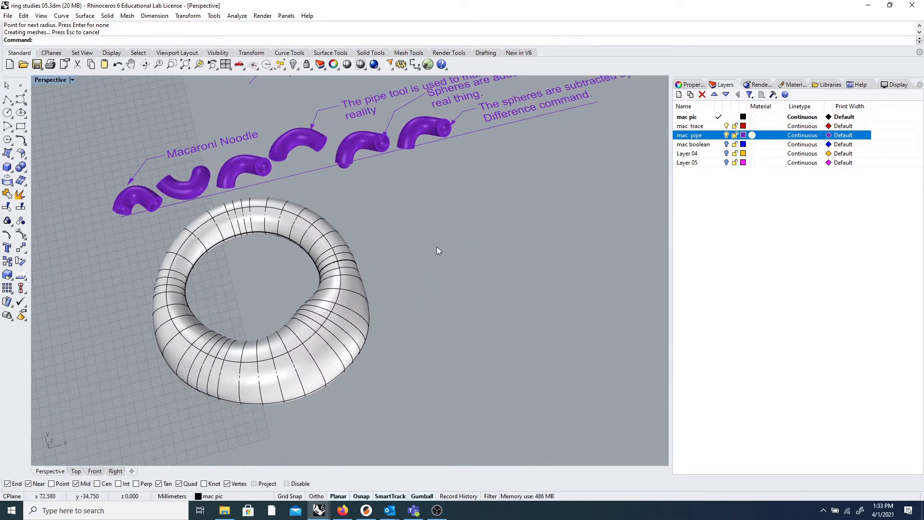
pyautogui.click(349, 354)
pyautogui.press('Delete')
# - Inspect the solid piped noodle up close by selecting it, and clear the selection
pyautogui.moveTo(350, 355); pyautogui.dragTo(330, 217, button='right')
pyautogui.scroll(5, 328, 212)
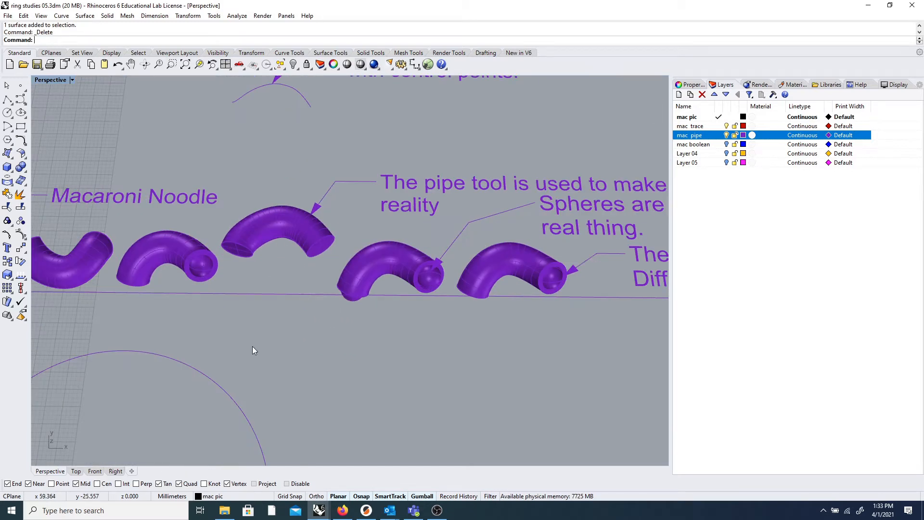
pyautogui.click(315, 215)
pyautogui.scroll(4, 310, 259)
pyautogui.click(290, 310)
pyautogui.scroll(-5, 286, 305)
pyautogui.moveTo(281, 300); pyautogui.dragTo(304, 267, button='right')
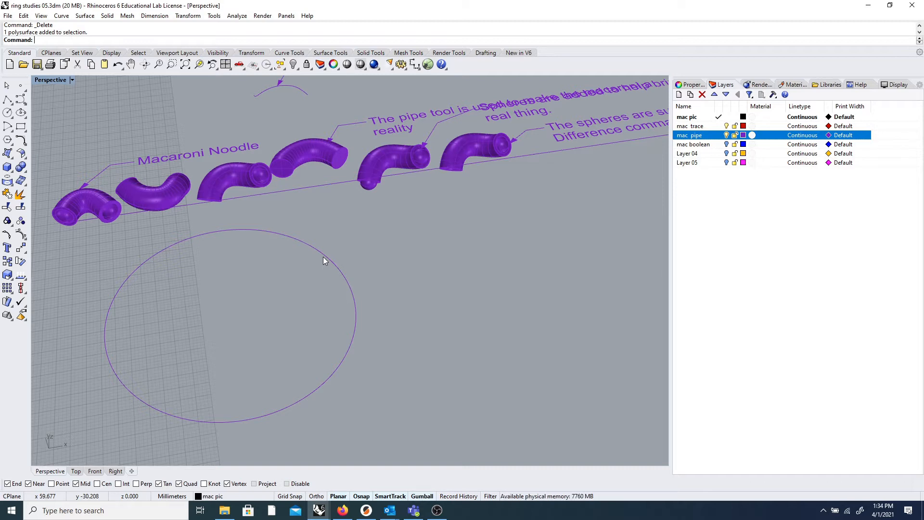
pyautogui.scroll(-2, 382, 163)
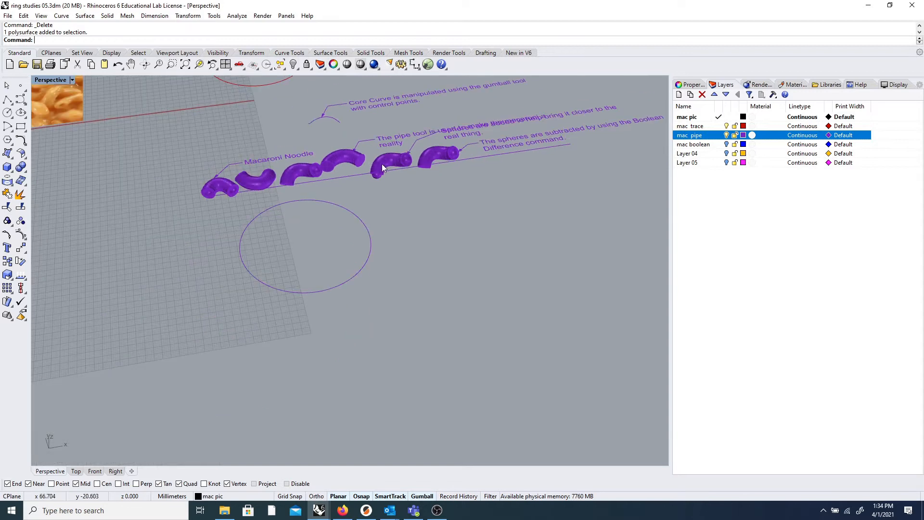
# - Compare the solid noodle, the sphere at the next noodle's end and the sphere-cut noodle by selecting each, and clear the selection
pyautogui.scroll(5, 364, 153)
pyautogui.scroll(2, 364, 153)
pyautogui.scroll(-4, 346, 201)
pyautogui.click(319, 224)
pyautogui.scroll(-3, 400, 278)
pyautogui.scroll(7, 336, 245)
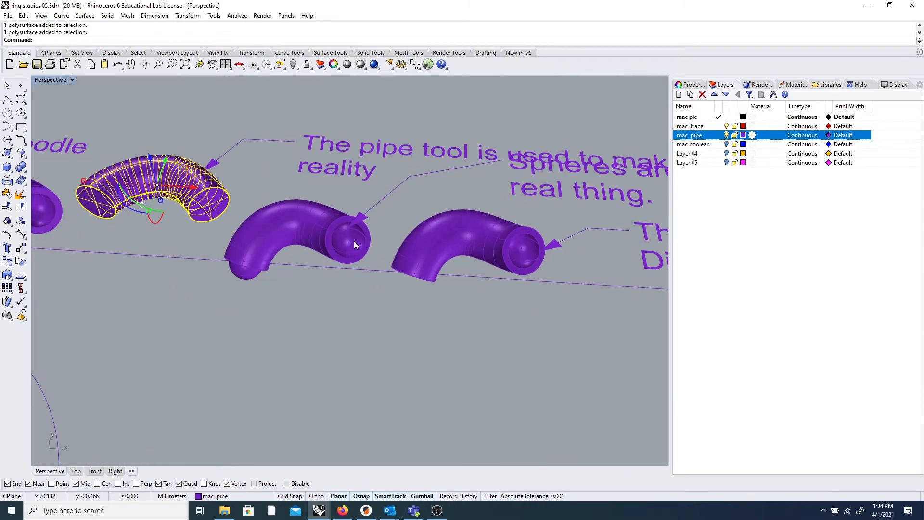
pyautogui.moveTo(354, 247); pyautogui.dragTo(370, 257, button='right')
pyautogui.click(278, 256)
pyautogui.moveTo(278, 256); pyautogui.dragTo(305, 269, button='right')
pyautogui.scroll(-3, 422, 205)
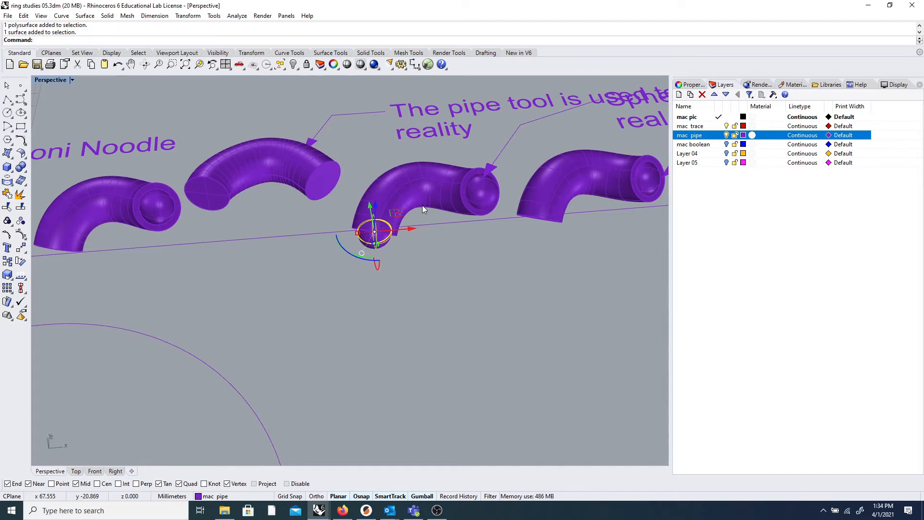
pyautogui.scroll(-3, 547, 170)
pyautogui.moveTo(548, 169); pyautogui.dragTo(469, 215, button='right')
pyautogui.scroll(6, 470, 216)
pyautogui.click(422, 180)
pyautogui.click(431, 252)
pyautogui.scroll(-7, 388, 235)
pyautogui.scroll(-3, 495, 239)
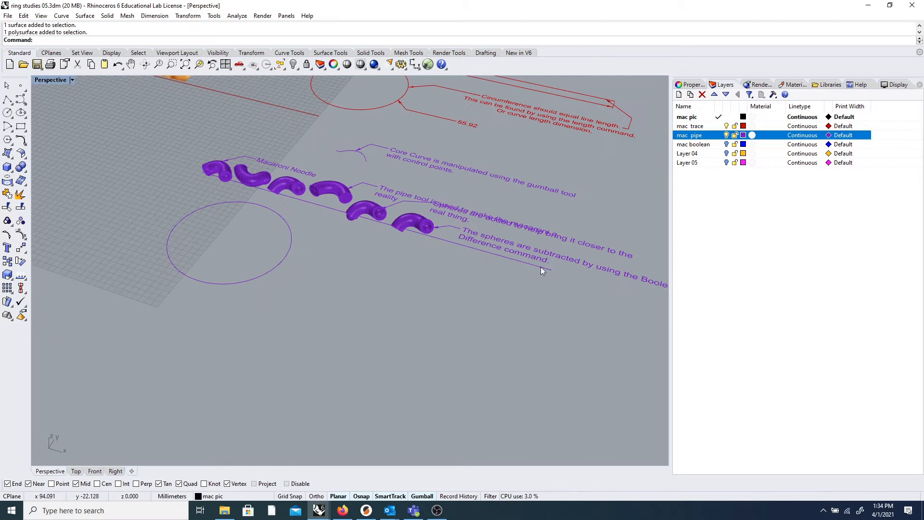
# - Keep the Solid Tools set floating open beside the noodle that has spheres at its ends
pyautogui.keyDown('shift'); pyautogui.moveTo(563, 280); pyautogui.dragTo(304, 196, button='right'); pyautogui.keyUp('shift')
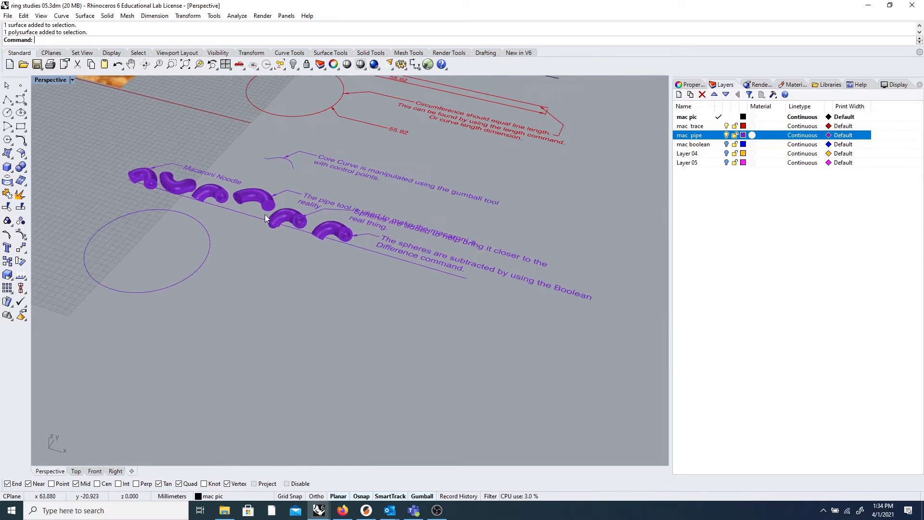
pyautogui.scroll(6, 270, 211)
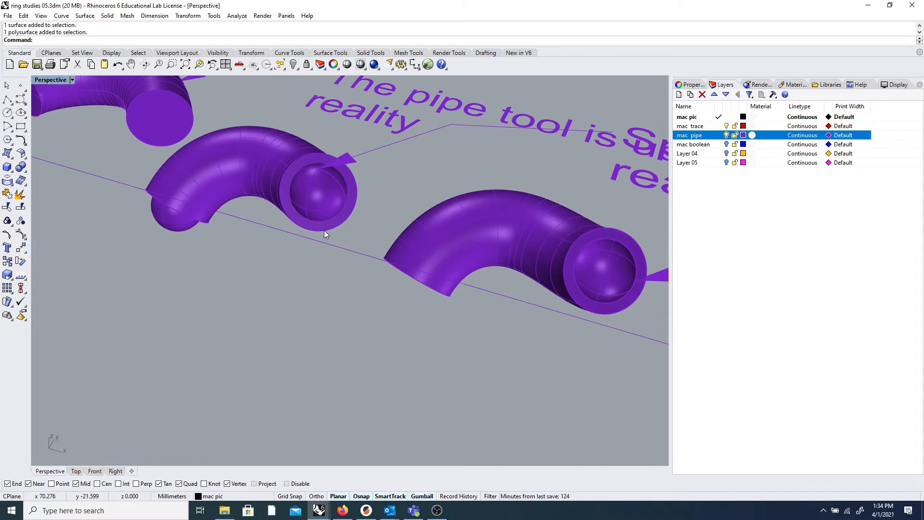
pyautogui.moveTo(255, 242); pyautogui.dragTo(274, 239, button='right')
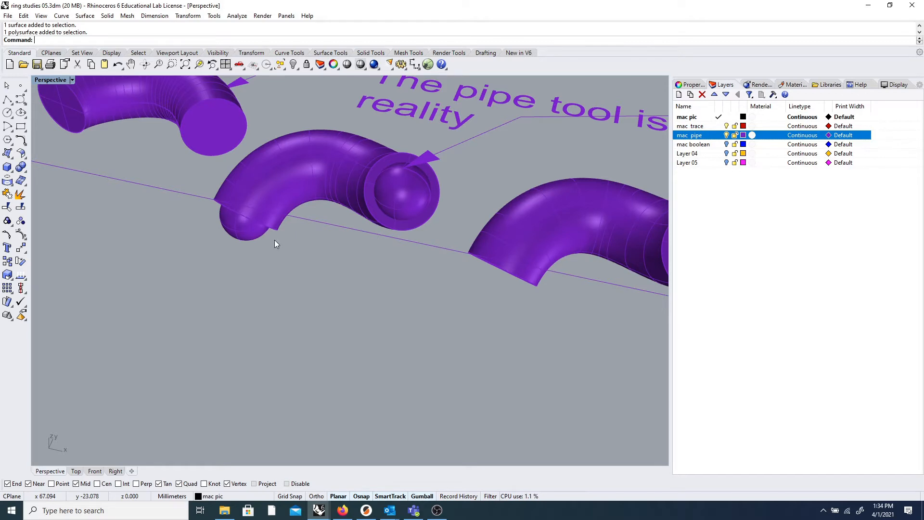
pyautogui.click(24, 166)
pyautogui.moveTo(37, 163); pyautogui.dragTo(84, 203)
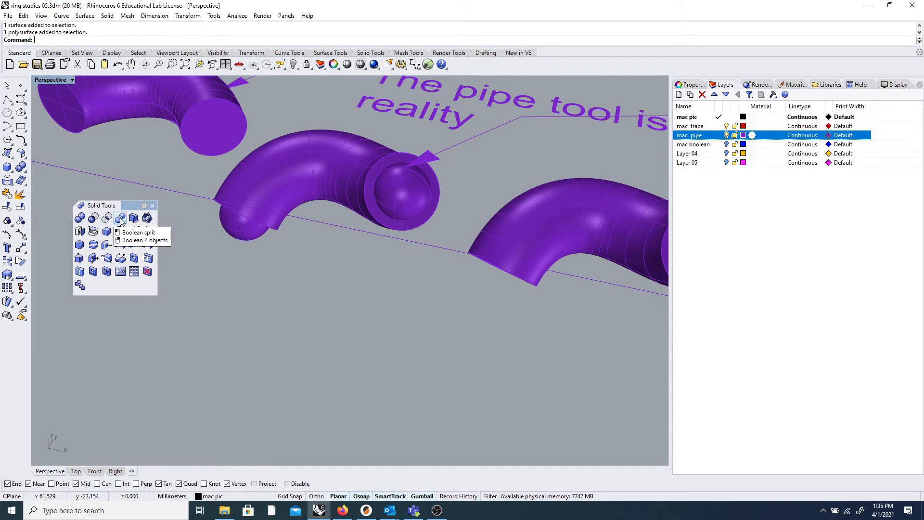
# - Subtract the two end spheres from the piped noodle with Boolean Difference, deleting the input spheres and accepting the broken history
pyautogui.click(93, 219)
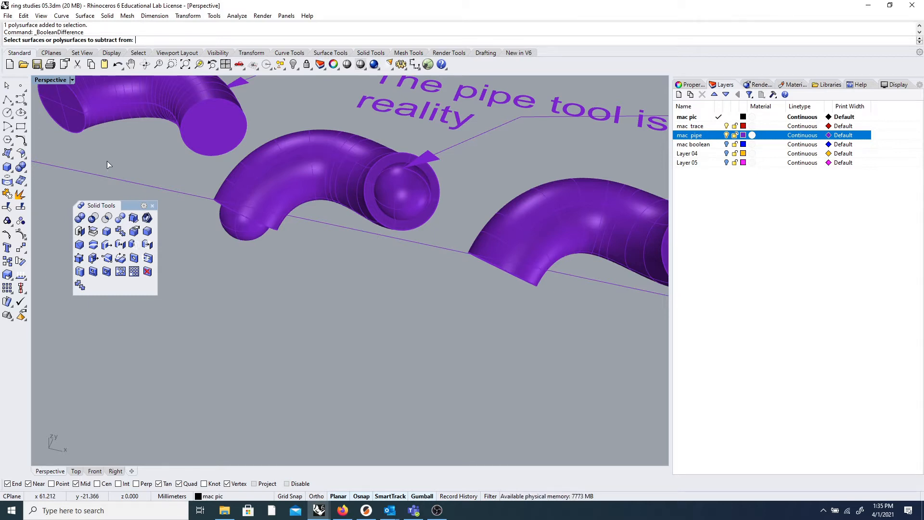
pyautogui.click(339, 191)
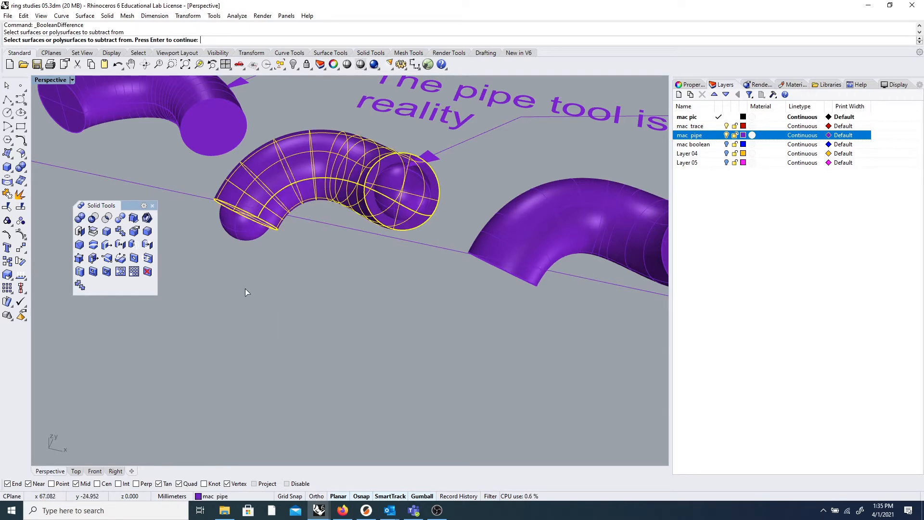
pyautogui.press('Return')
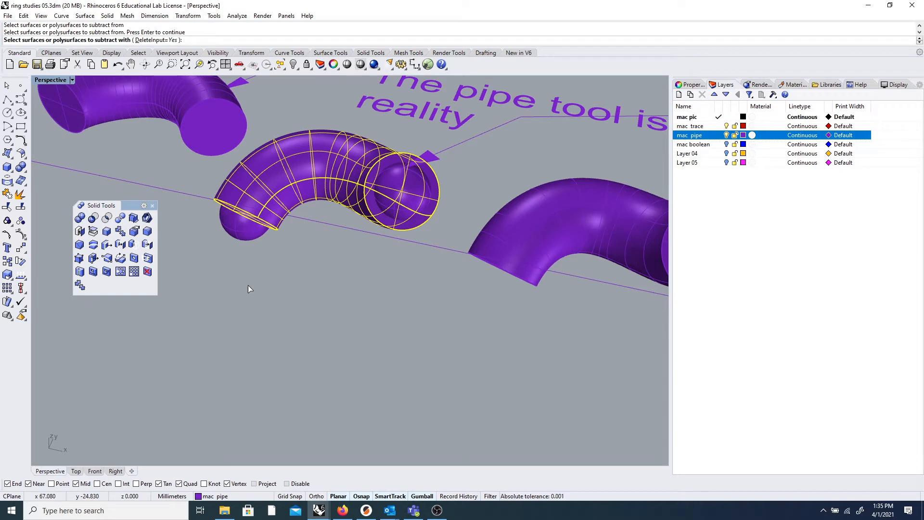
pyautogui.click(229, 235)
pyautogui.click(400, 196)
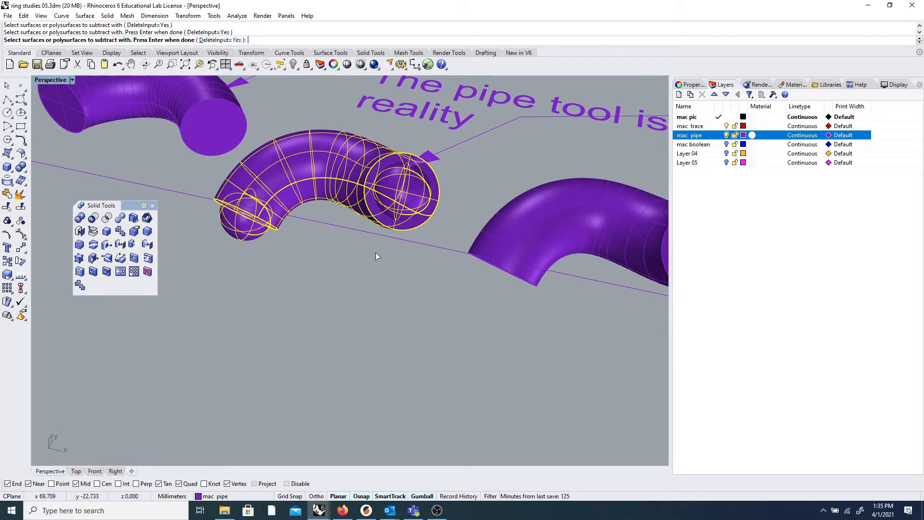
pyautogui.press('Return')
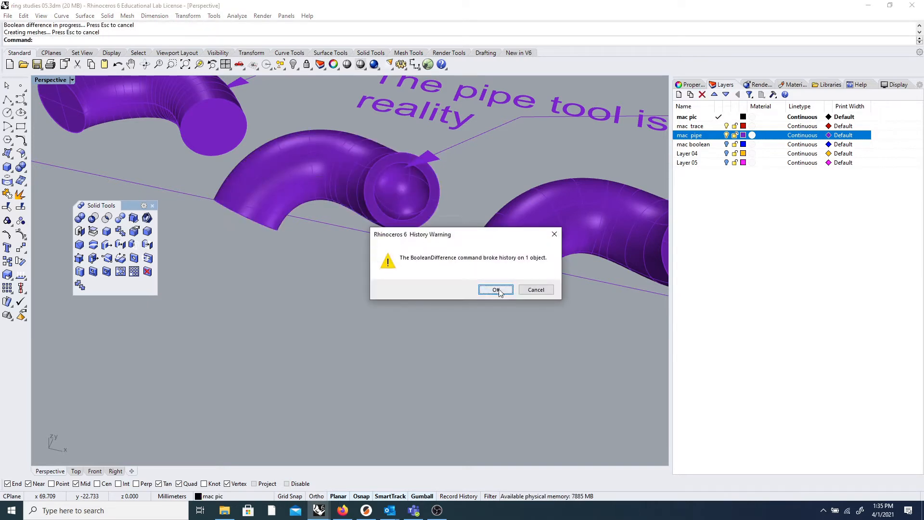
pyautogui.click(495, 289)
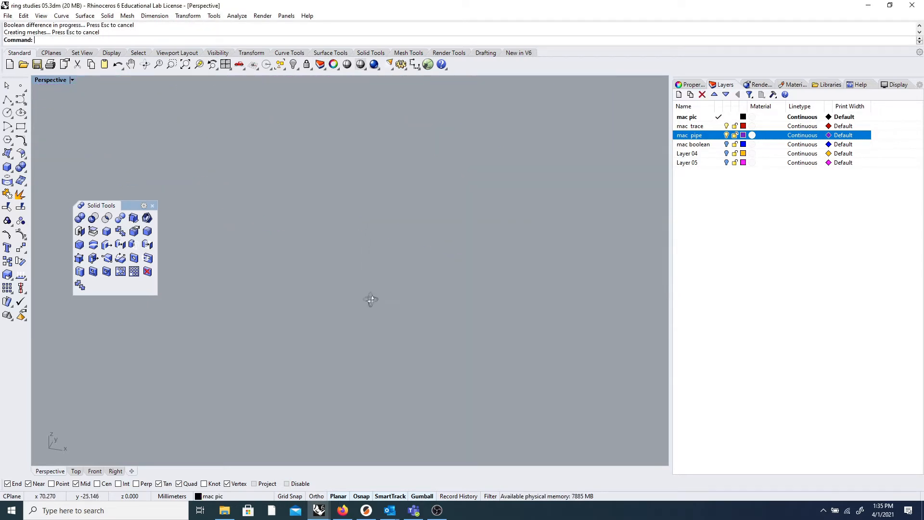
# - Inspect the noodle's ends where the spheres were subtracted, and view the whole layout of studies
pyautogui.scroll(2, 330, 211)
pyautogui.scroll(1, 336, 204)
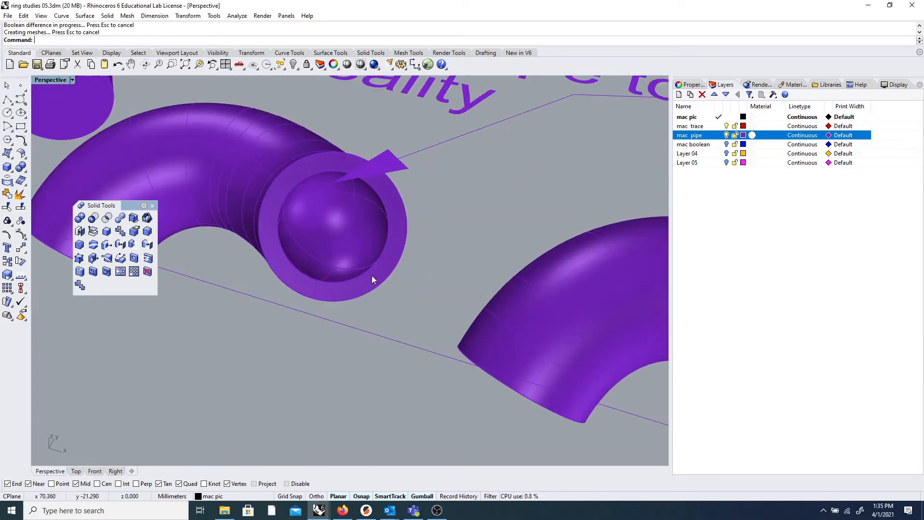
pyautogui.scroll(-3, 328, 238)
pyautogui.moveTo(327, 239)
pyautogui.mouseDown(button='right')
pyautogui.moveTo(345, 225)
pyautogui.moveTo(321, 244)
pyautogui.mouseUp(button='right')
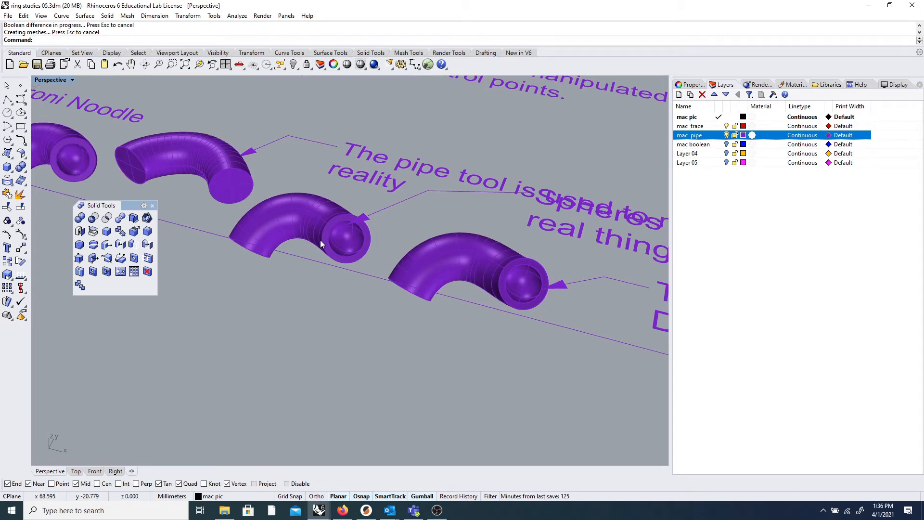
pyautogui.scroll(-5, 305, 252)
pyautogui.scroll(-8, 299, 231)
pyautogui.moveTo(267, 240); pyautogui.dragTo(308, 226, button='right')
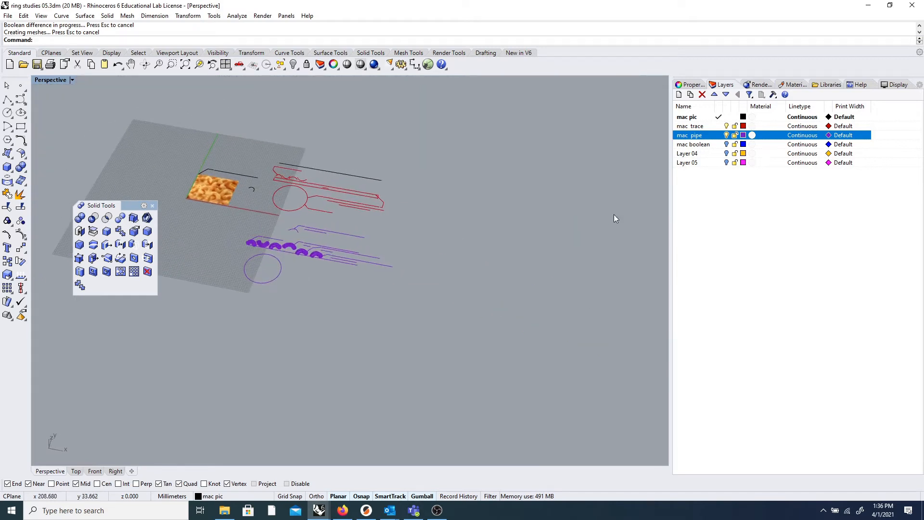
# - Turn on the mac boolean layer and bring its macaroni ring into view
pyautogui.click(726, 145)
pyautogui.moveTo(396, 245); pyautogui.dragTo(349, 268, button='right')
pyautogui.scroll(10, 288, 271)
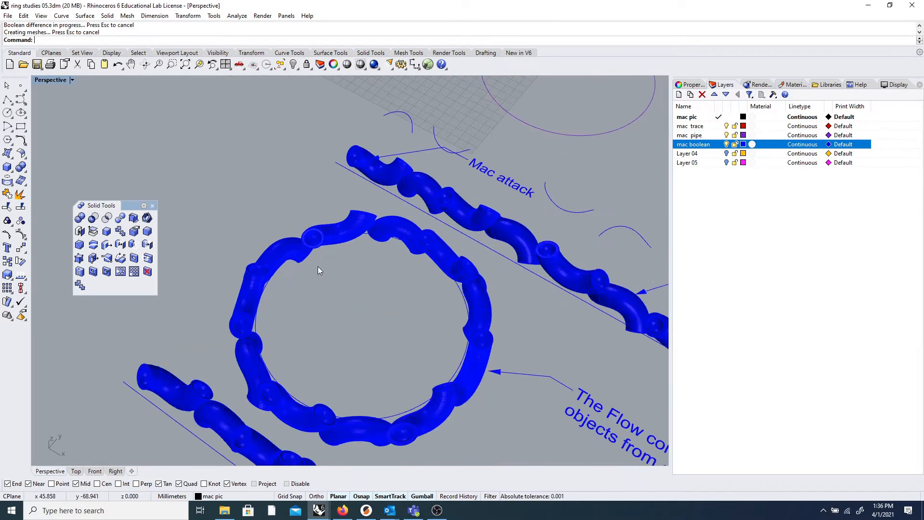
# - Examine the macaroni ring, the macaroni rows and the notes on individual shapes, the Flow command and Boolean Union
pyautogui.scroll(4, 316, 265)
pyautogui.scroll(2, 334, 262)
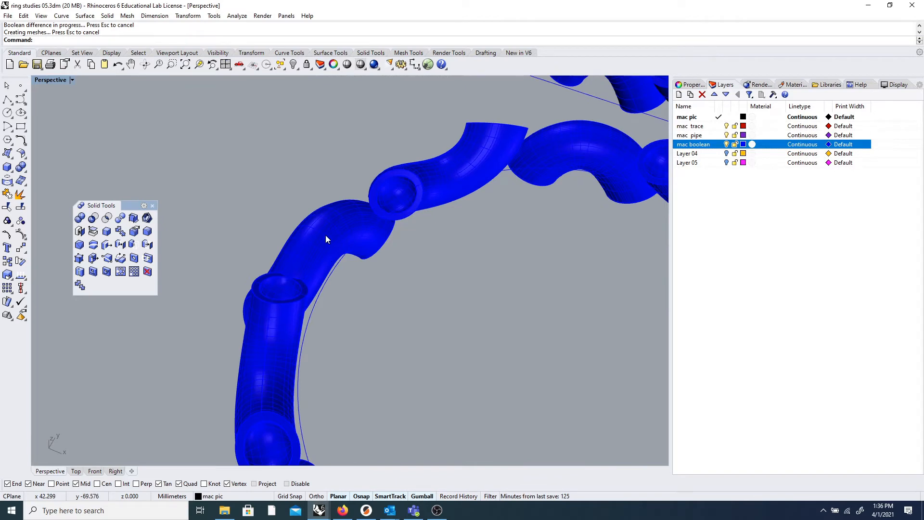
pyautogui.scroll(-6, 328, 237)
pyautogui.scroll(-2, 353, 171)
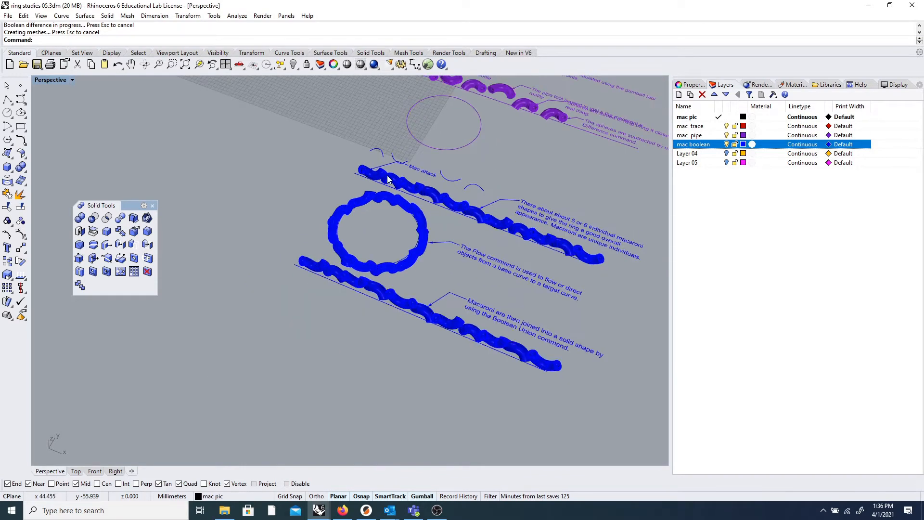
pyautogui.moveTo(420, 198)
pyautogui.mouseDown(button='right')
pyautogui.moveTo(347, 207)
pyautogui.moveTo(460, 231)
pyautogui.moveTo(428, 197)
pyautogui.mouseUp(button='right')
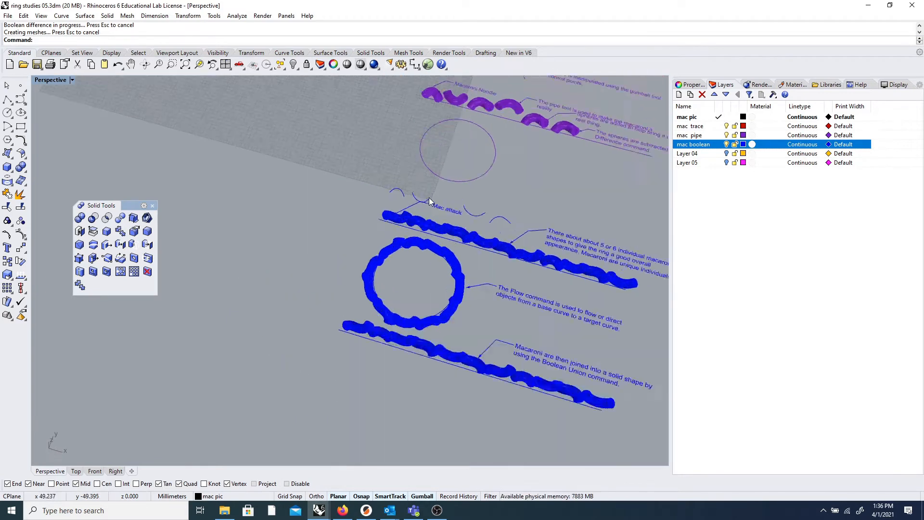
pyautogui.scroll(3, 416, 240)
pyautogui.scroll(-3, 337, 230)
pyautogui.scroll(3, 461, 259)
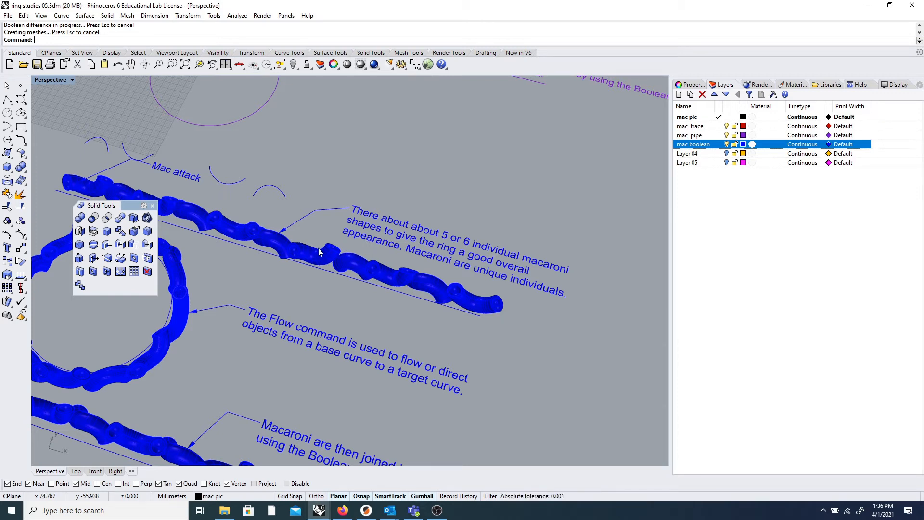
# - Select a single macaroni in the row beside the Mac attack note to inspect it as a separate piece
pyautogui.moveTo(332, 304)
pyautogui.mouseDown(button='right')
pyautogui.moveTo(385, 297)
pyautogui.moveTo(391, 284)
pyautogui.mouseUp(button='right')
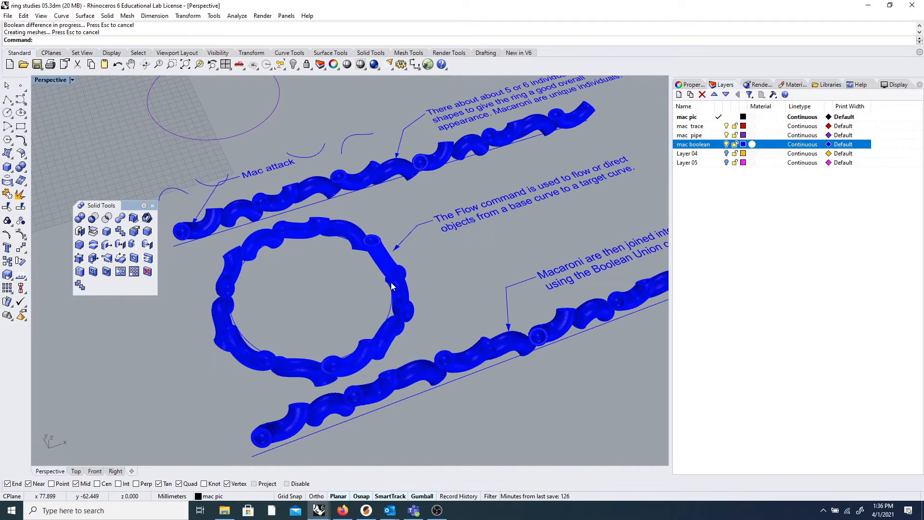
pyautogui.click(288, 193)
pyautogui.moveTo(299, 203); pyautogui.dragTo(320, 207, button='right')
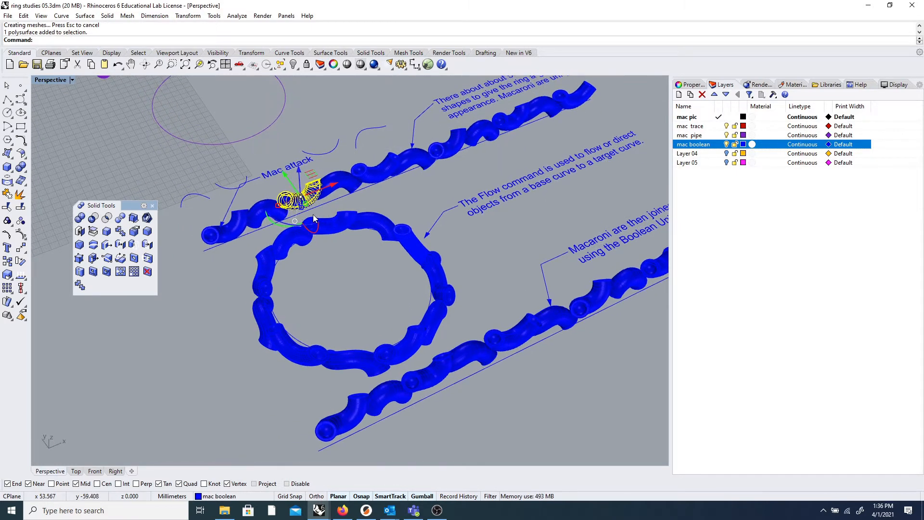
# - Examine the selected macaroni's hollow ends up close and the separate neighbouring macaroni along the same row
pyautogui.scroll(10, 362, 177)
pyautogui.click(314, 184)
pyautogui.moveTo(296, 217); pyautogui.dragTo(324, 214, button='right')
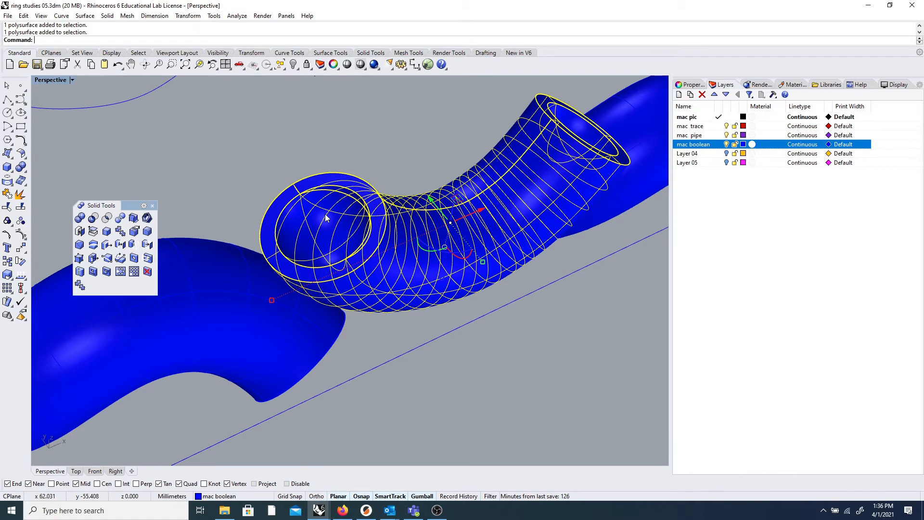
pyautogui.scroll(-6, 325, 213)
pyautogui.scroll(8, 302, 174)
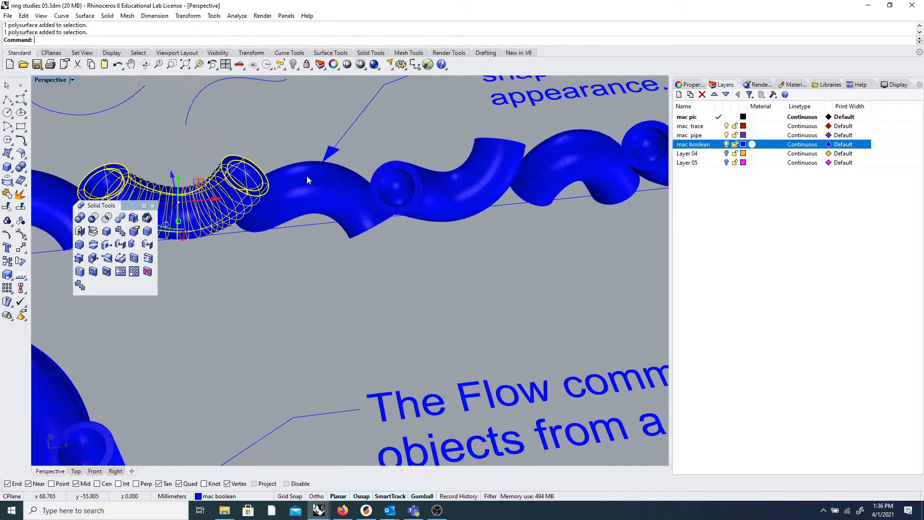
pyautogui.scroll(-5, 345, 211)
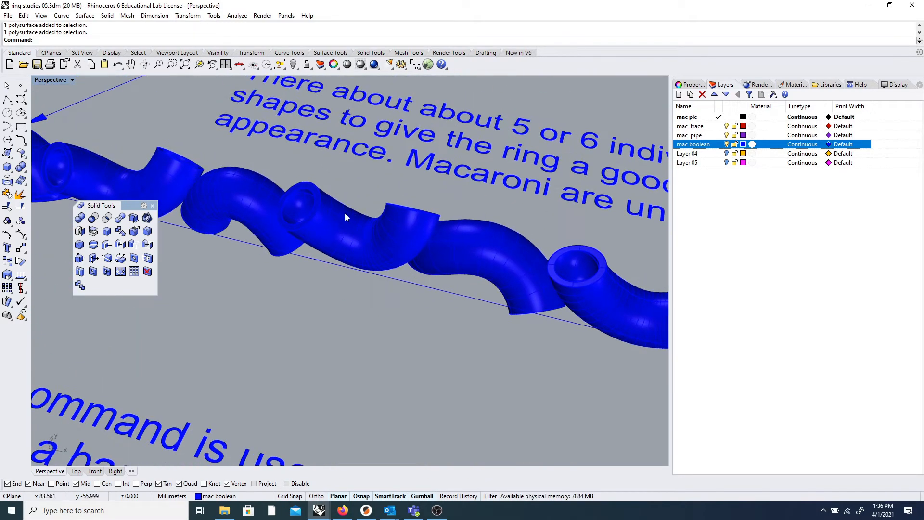
pyautogui.moveTo(309, 220); pyautogui.dragTo(219, 421, button='right')
# - Select the macaroni row beside the Boolean Union note and check its object type in the properties
pyautogui.click(185, 374)
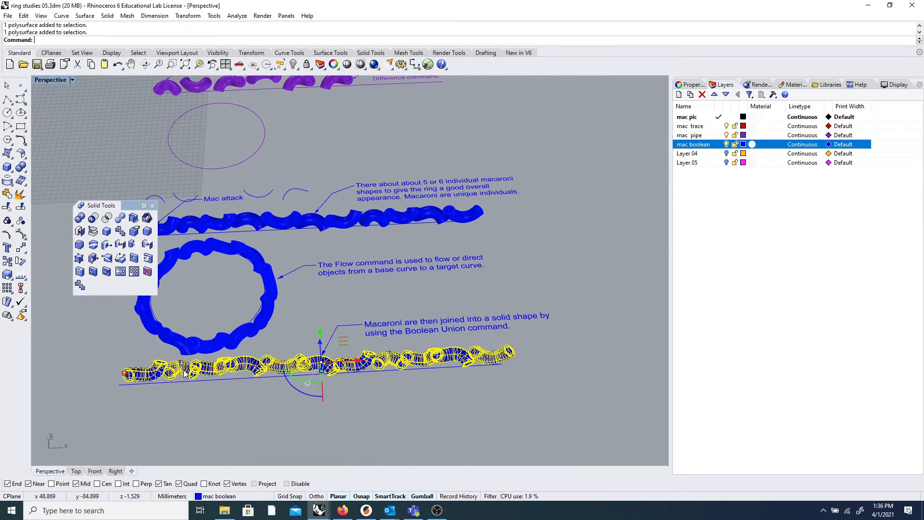
pyautogui.click(684, 86)
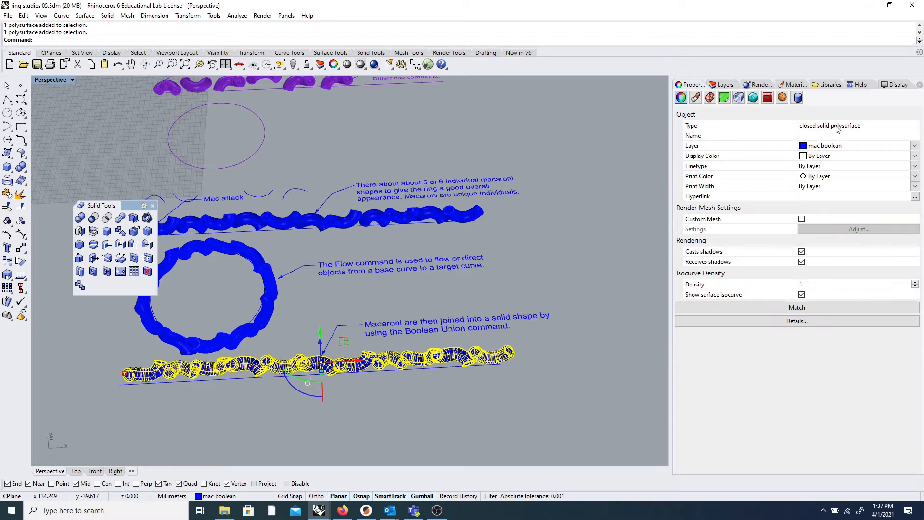
pyautogui.press('Escape')
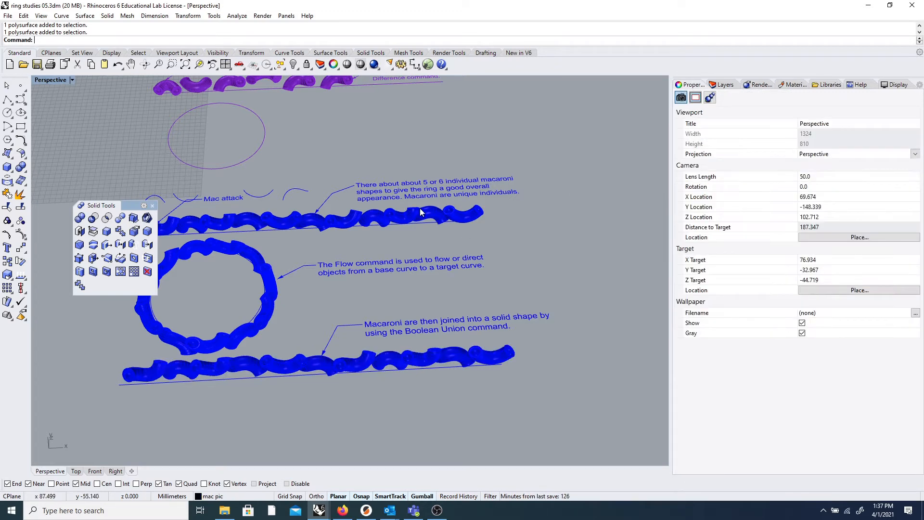
pyautogui.scroll(3, 420, 212)
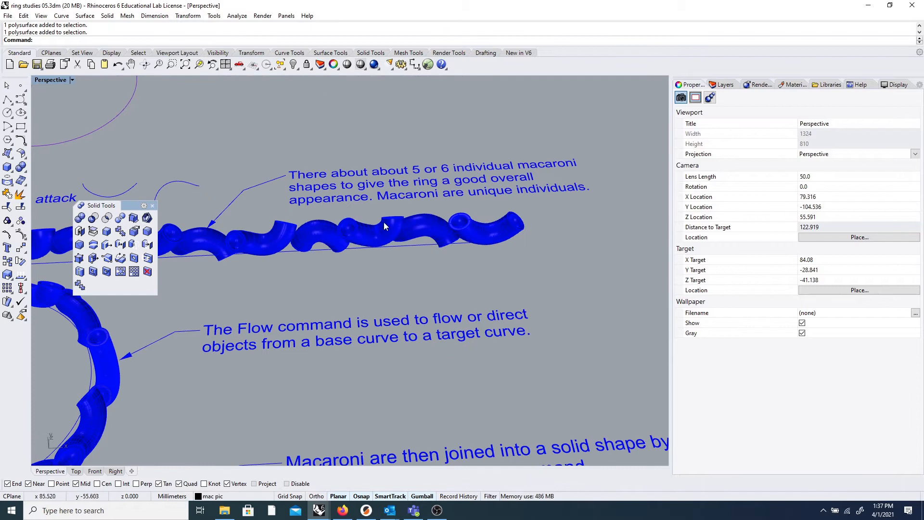
pyautogui.scroll(-5, 383, 224)
pyautogui.scroll(3, 262, 212)
pyautogui.click(250, 248)
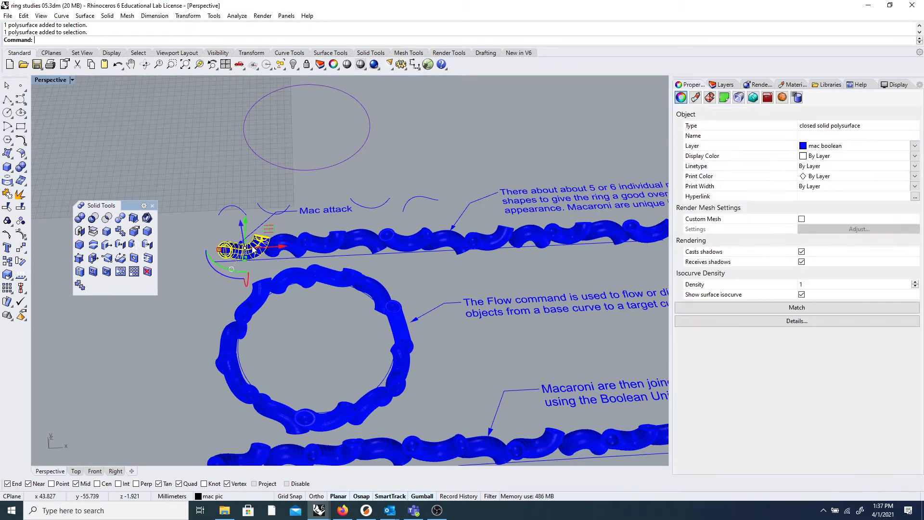
pyautogui.keyDown('shift'); pyautogui.click(288, 248); pyautogui.keyUp('shift')
pyautogui.keyDown('shift'); pyautogui.click(326, 248); pyautogui.keyUp('shift')
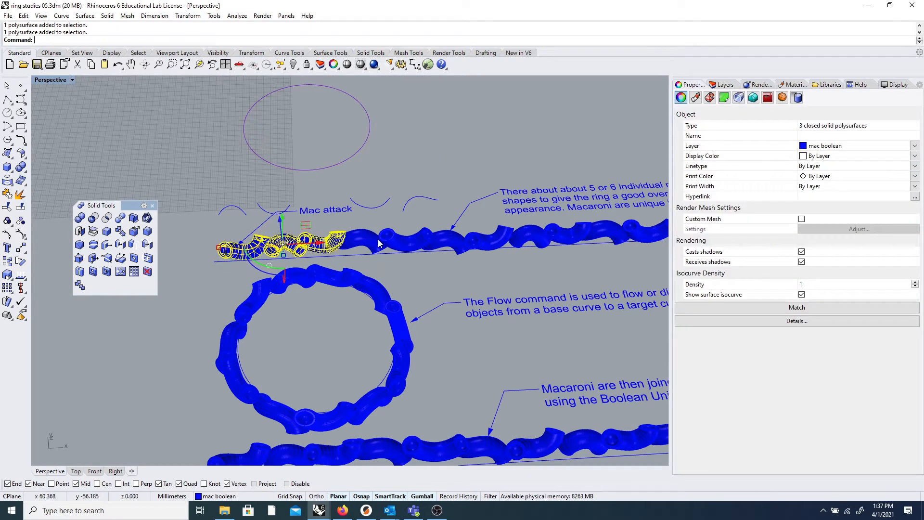
pyautogui.keyDown('shift'); pyautogui.click(374, 247); pyautogui.keyUp('shift')
pyautogui.keyDown('shift'); pyautogui.click(396, 244); pyautogui.keyUp('shift')
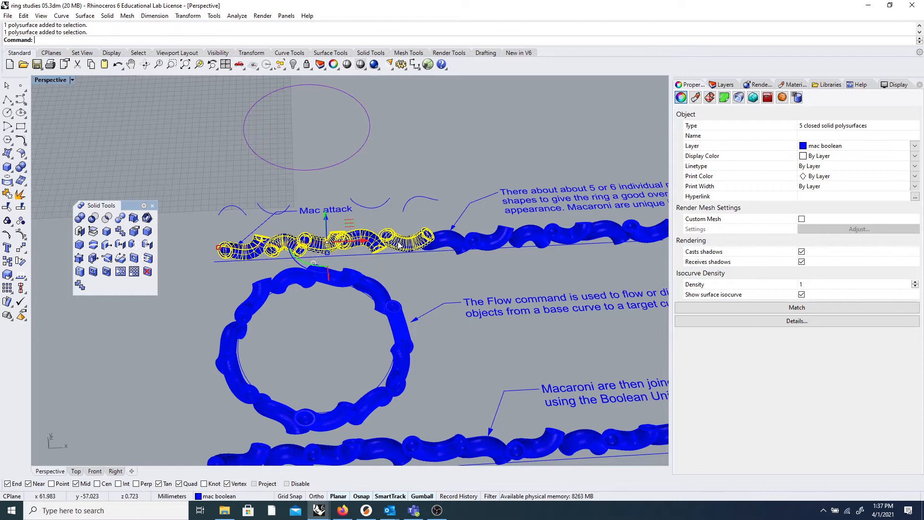
pyautogui.click(82, 217)
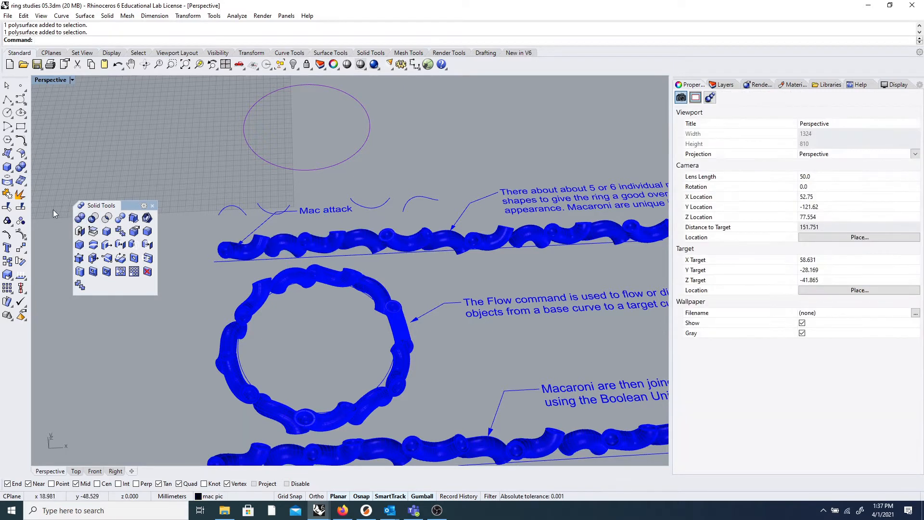
# - Boolean Union the first five macaroni of the row beside the Mac attack note into one solid
pyautogui.click(80, 217)
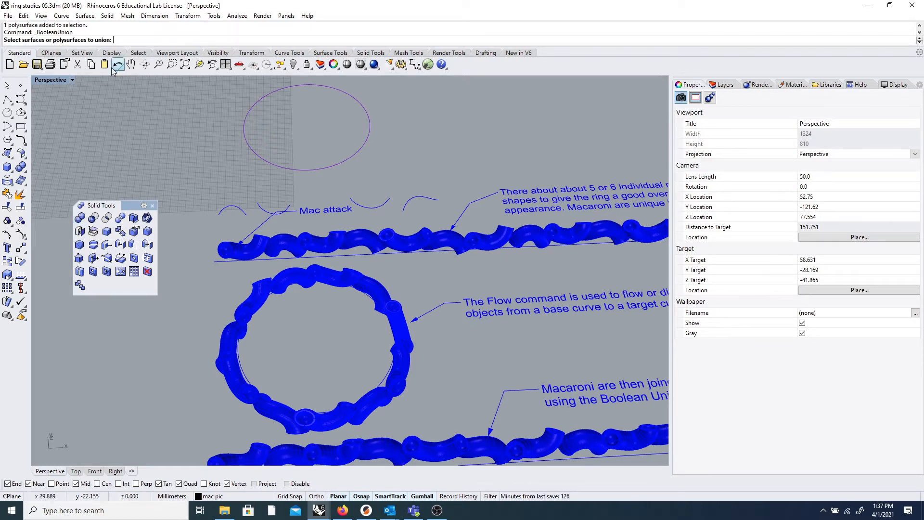
pyautogui.click(254, 252)
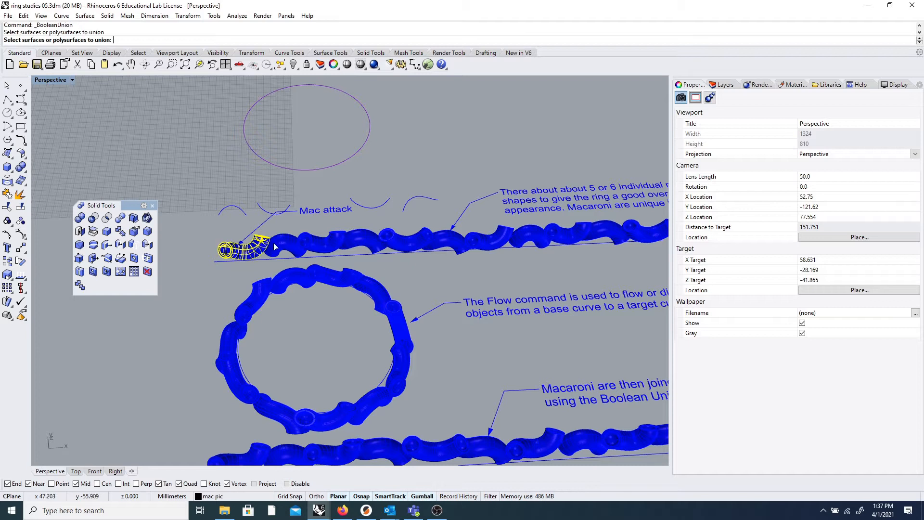
pyautogui.click(284, 245)
pyautogui.click(327, 243)
pyautogui.click(373, 247)
pyautogui.click(405, 240)
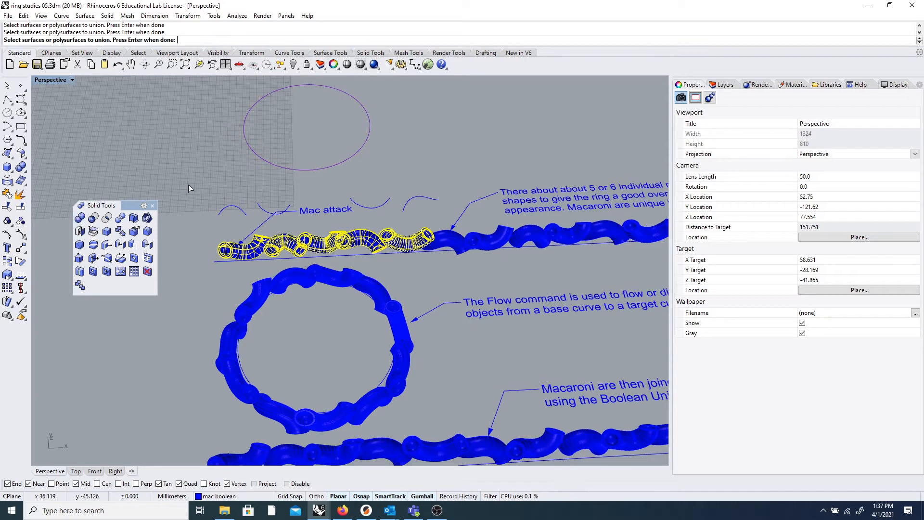
pyautogui.press('Return')
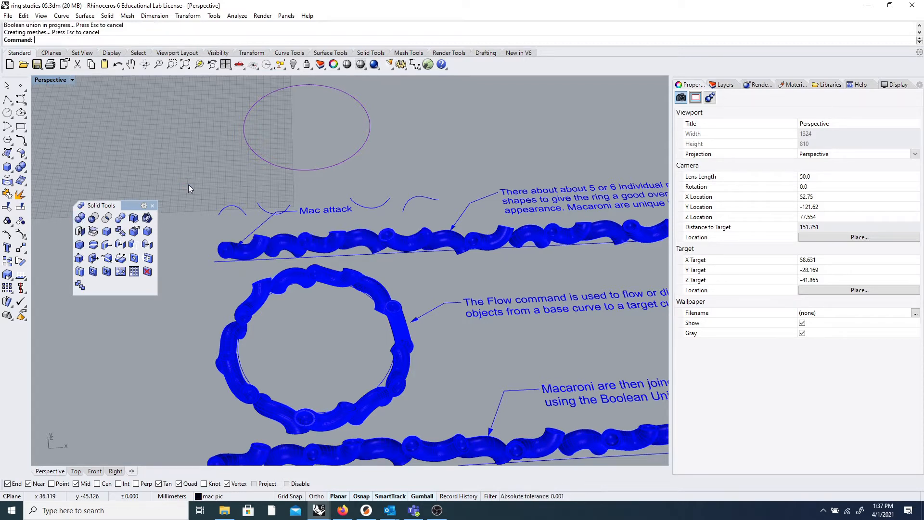
# - Select the newly united section and the individual macaroni further along the row to compare joined and separate pieces
pyautogui.click(331, 239)
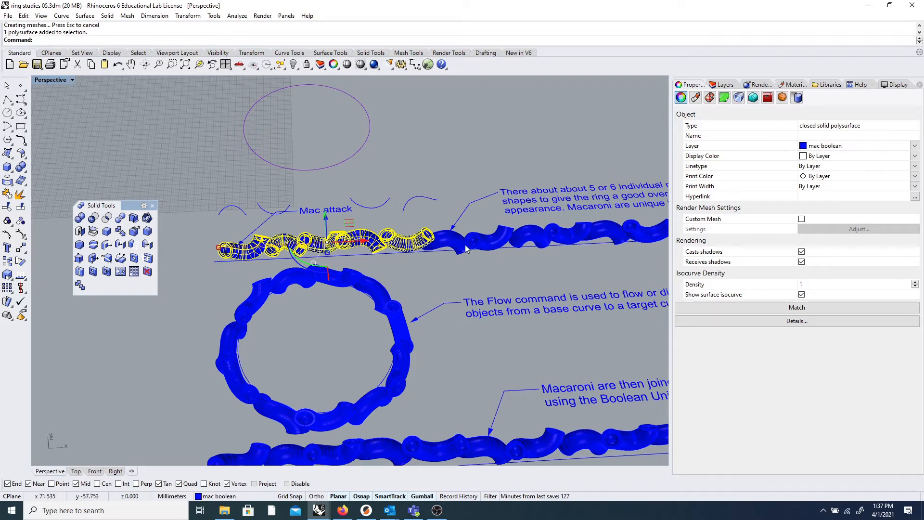
pyautogui.click(449, 244)
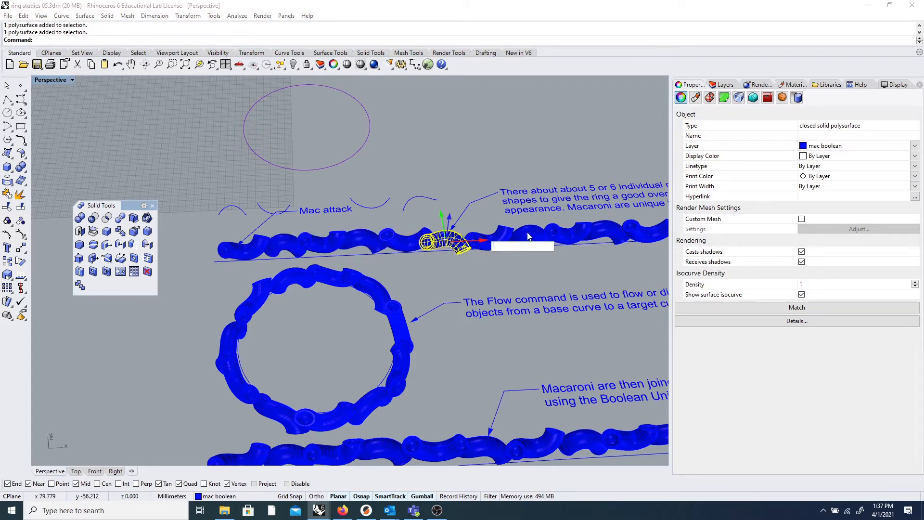
pyautogui.click(511, 231)
pyautogui.click(550, 234)
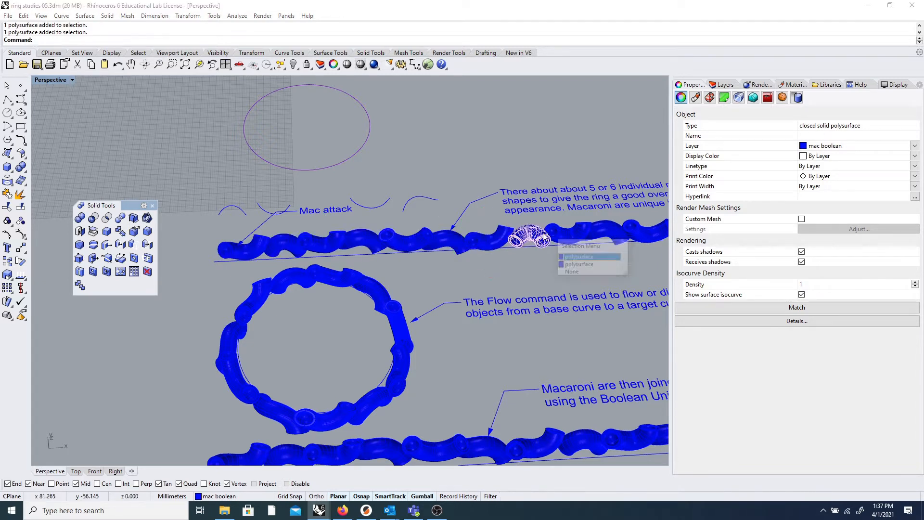
pyautogui.click(369, 246)
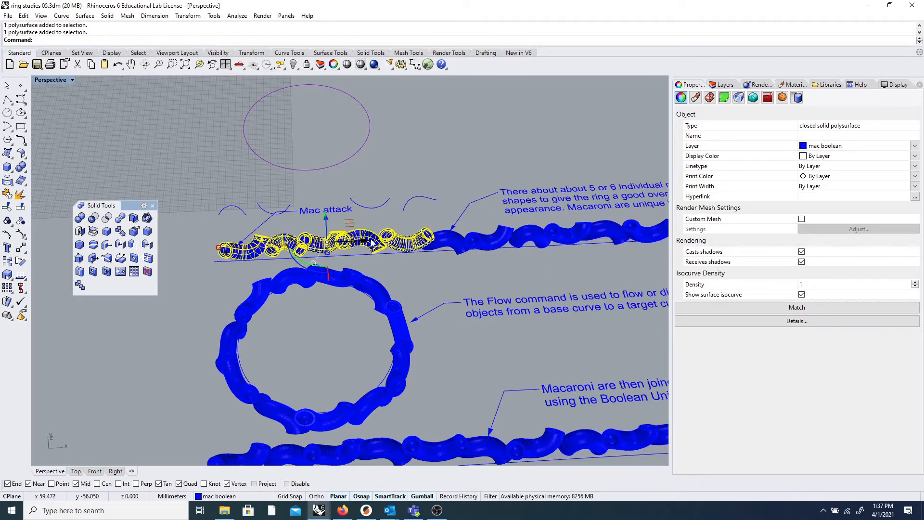
pyautogui.click(206, 281)
# - Select the fully joined macaroni row beside the Boolean Union note to check it as one piece
pyautogui.scroll(-6, 213, 274)
pyautogui.scroll(9, 265, 374)
pyautogui.click(267, 370)
pyautogui.scroll(-5, 281, 342)
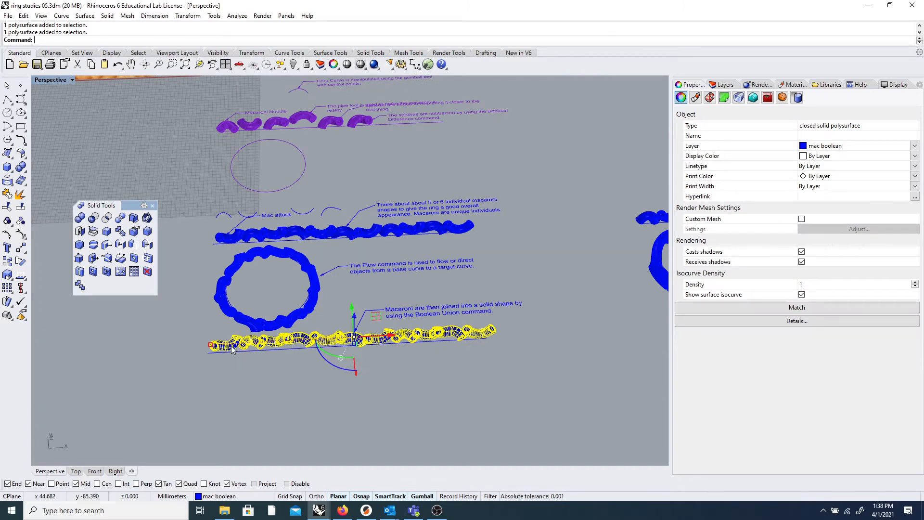
# - Move the spare circle along the X axis into the space between the Boolean Union row and the shorter-base-curve ring
pyautogui.scroll(-5, 469, 297)
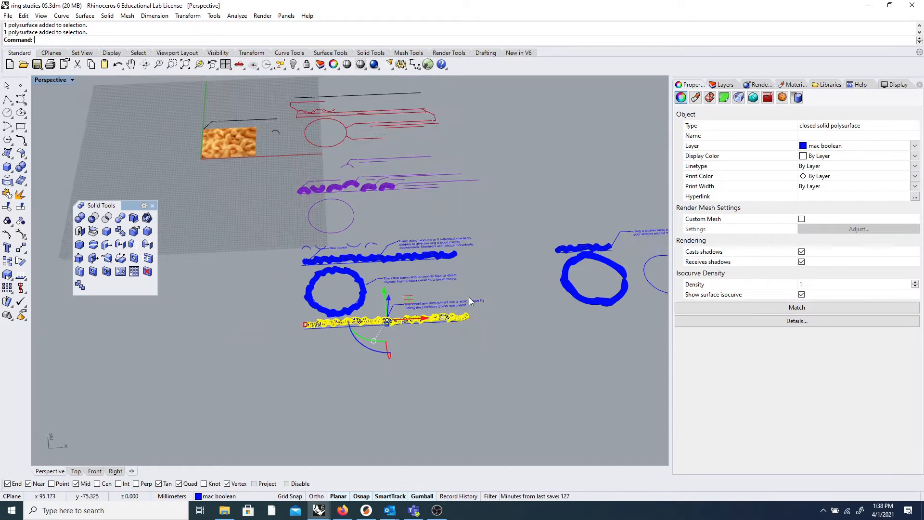
pyautogui.scroll(4, 452, 332)
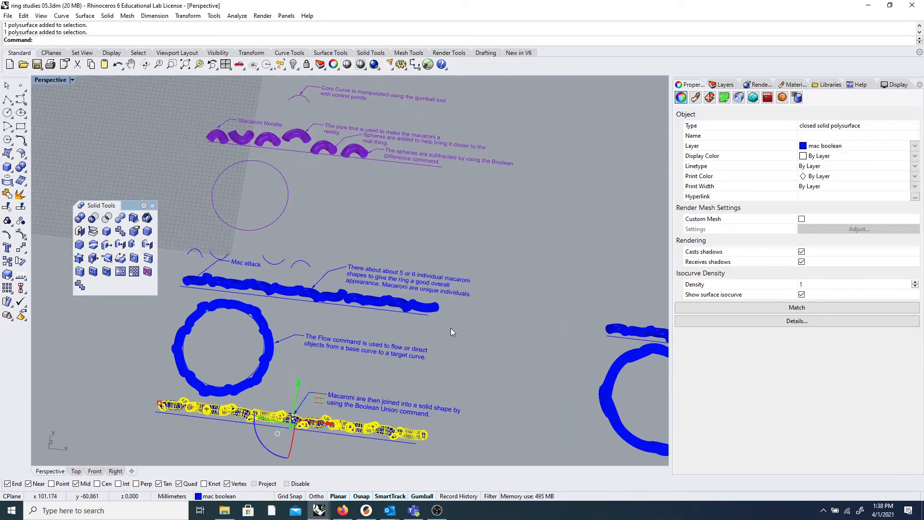
pyautogui.scroll(3, 354, 357)
pyautogui.scroll(-3, 288, 335)
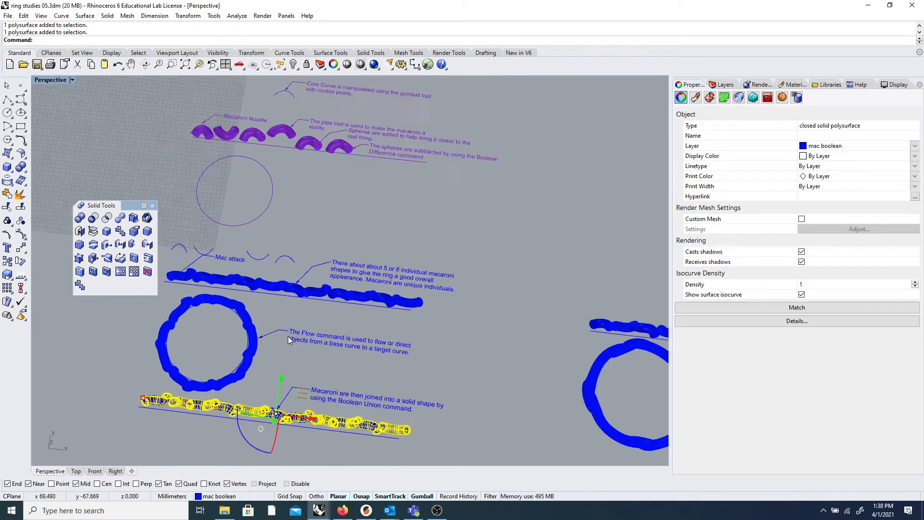
pyautogui.scroll(-3, 288, 336)
pyautogui.scroll(-5, 454, 370)
pyautogui.scroll(5, 547, 386)
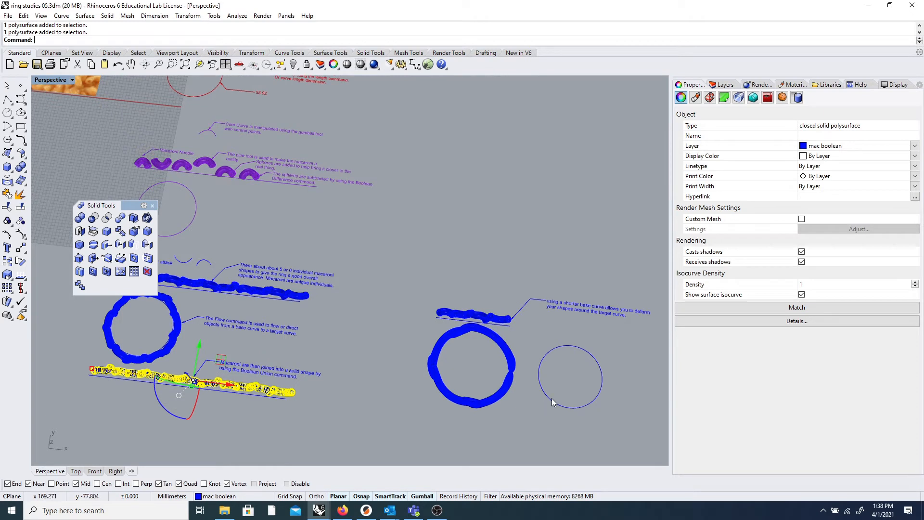
pyautogui.click(552, 402)
pyautogui.moveTo(608, 380); pyautogui.dragTo(401, 369)
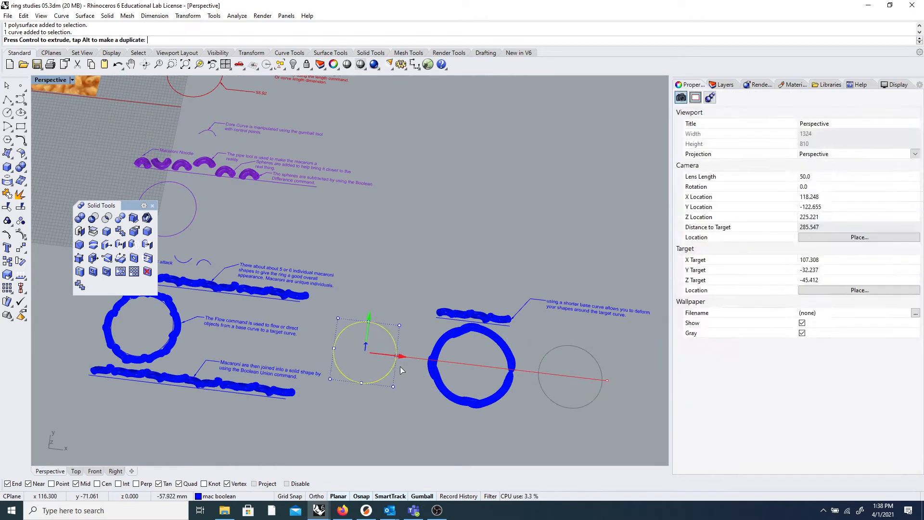
pyautogui.click(412, 306)
# - Select the moved circle and the joined macaroni row in turn to check the curve and object for the flow
pyautogui.scroll(-5, 374, 314)
pyautogui.moveTo(374, 314); pyautogui.dragTo(363, 326, button='right')
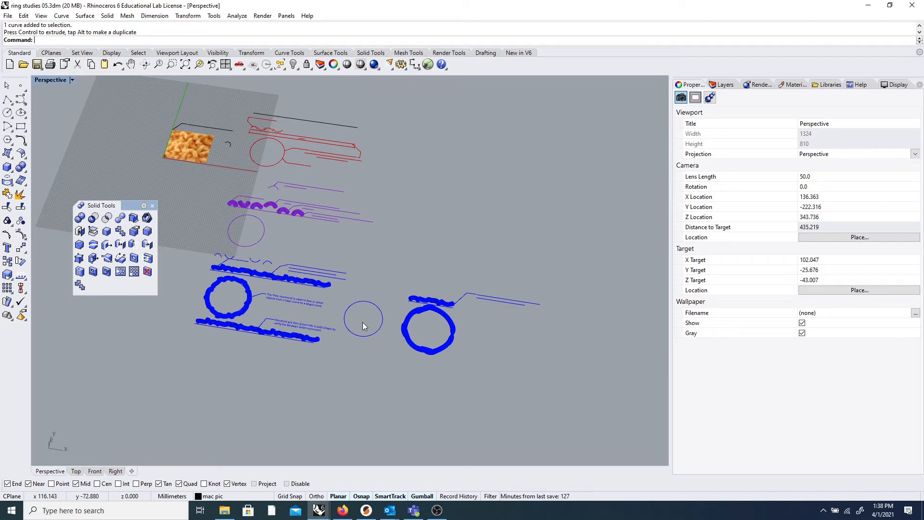
pyautogui.scroll(5, 362, 322)
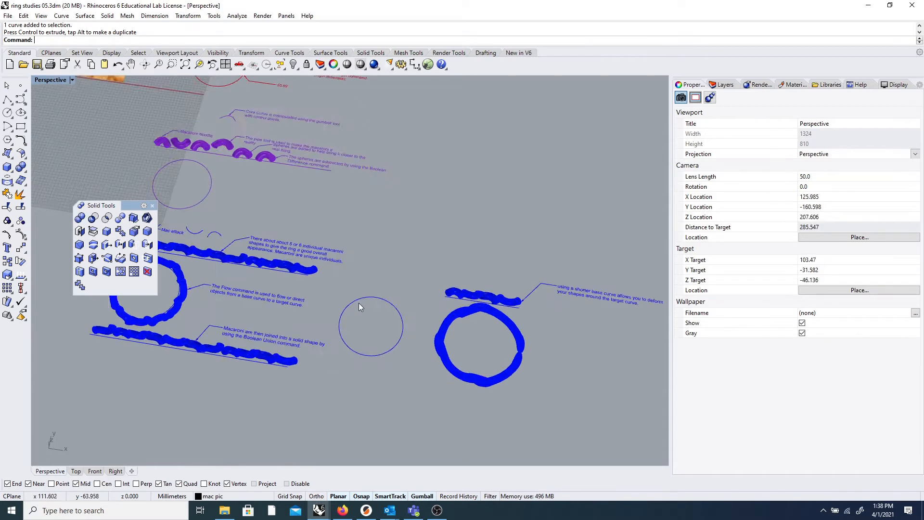
pyautogui.scroll(5, 359, 299)
pyautogui.click(362, 296)
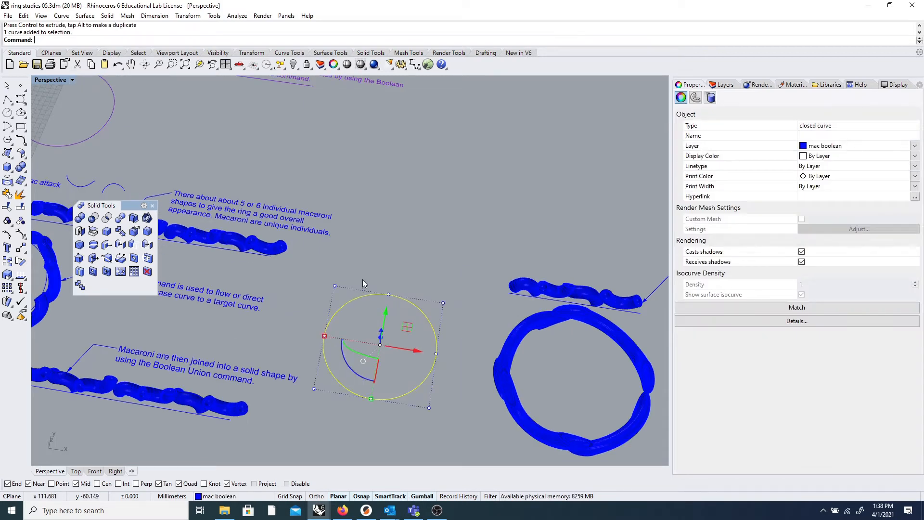
pyautogui.scroll(-5, 240, 286)
pyautogui.scroll(3, 164, 311)
pyautogui.click(169, 311)
pyautogui.moveTo(171, 326); pyautogui.dragTo(190, 334, button='right')
pyautogui.click(191, 334)
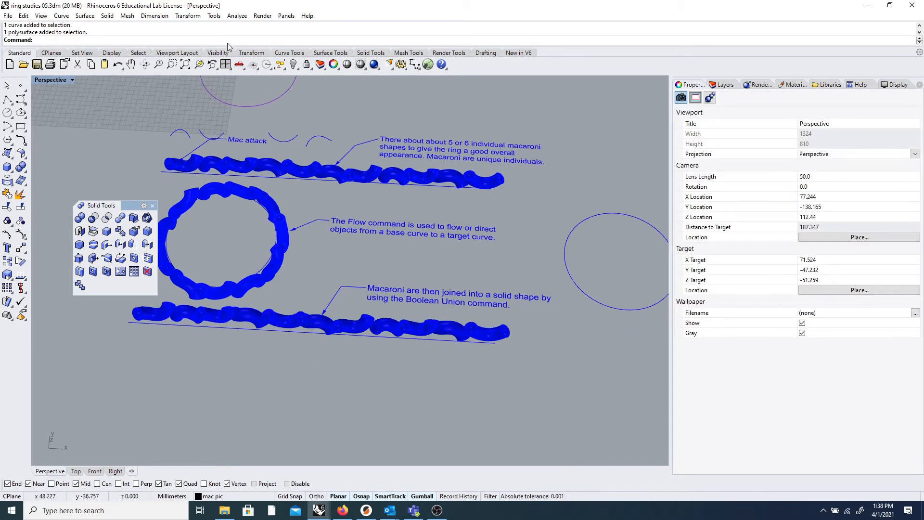
# - Flow the joined macaroni row from the straight base line beneath it onto the moved circle, with Copy=Yes, Rigid=No and Stretch=No
pyautogui.write('Flow')
pyautogui.press('Return')
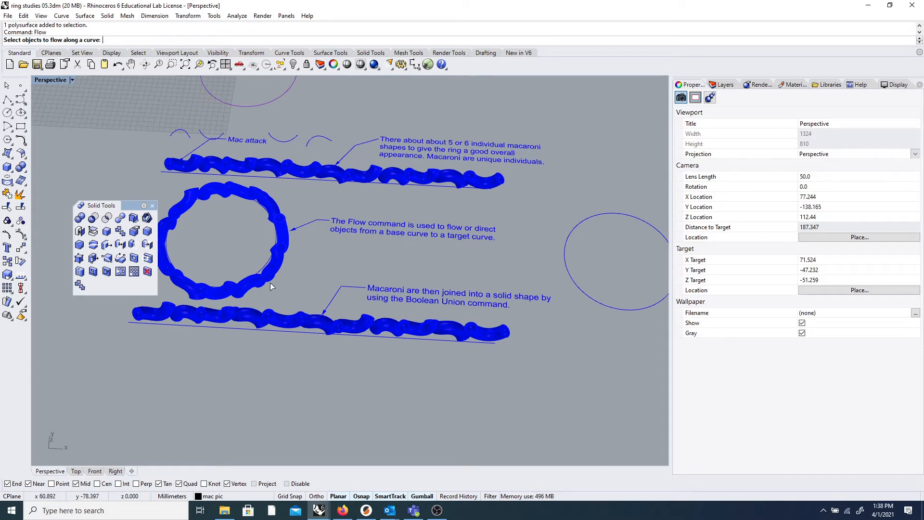
pyautogui.click(276, 313)
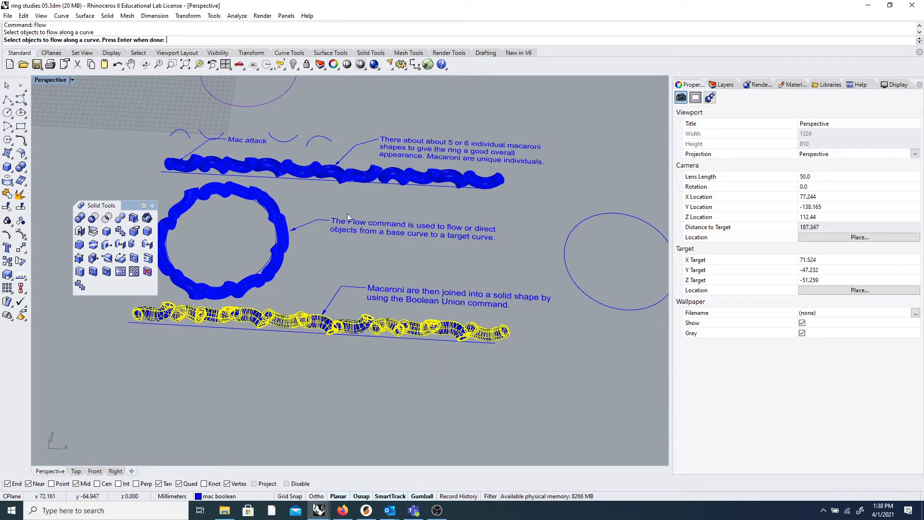
pyautogui.press('Return')
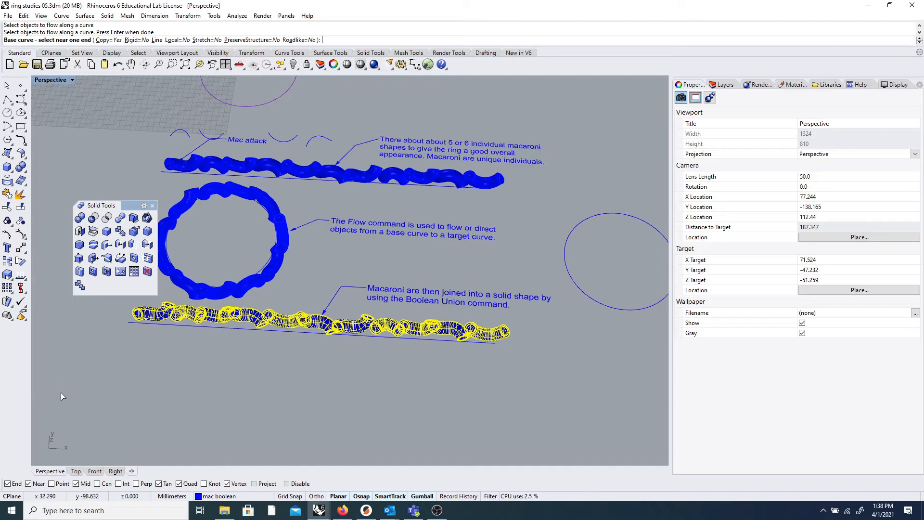
pyautogui.click(480, 343)
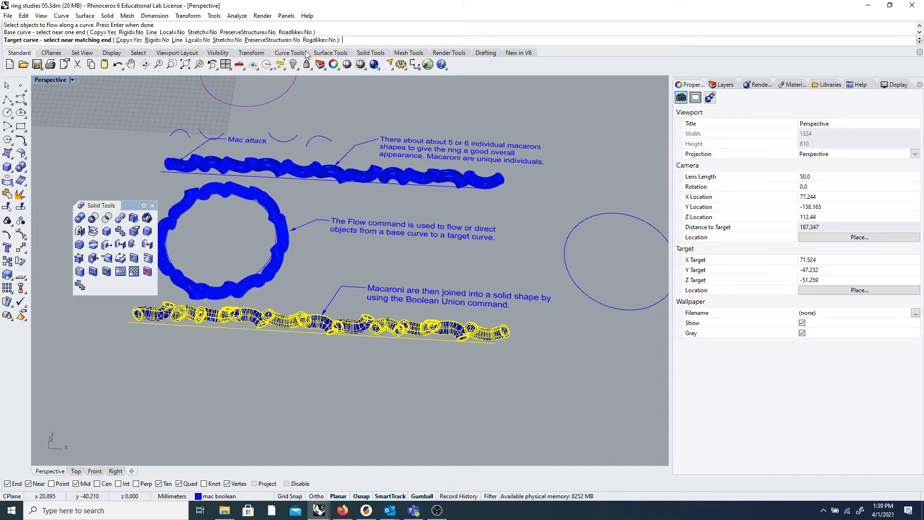
pyautogui.scroll(-3, 579, 176)
pyautogui.scroll(3, 609, 193)
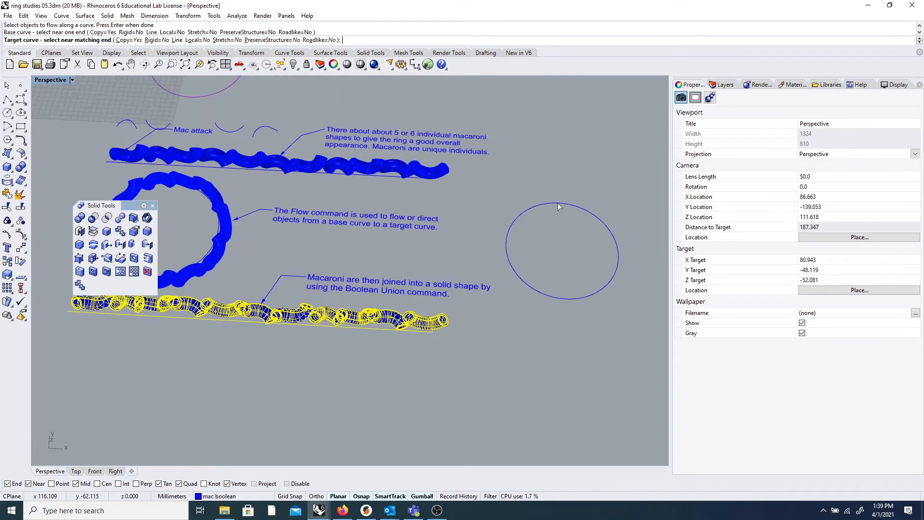
pyautogui.click(563, 204)
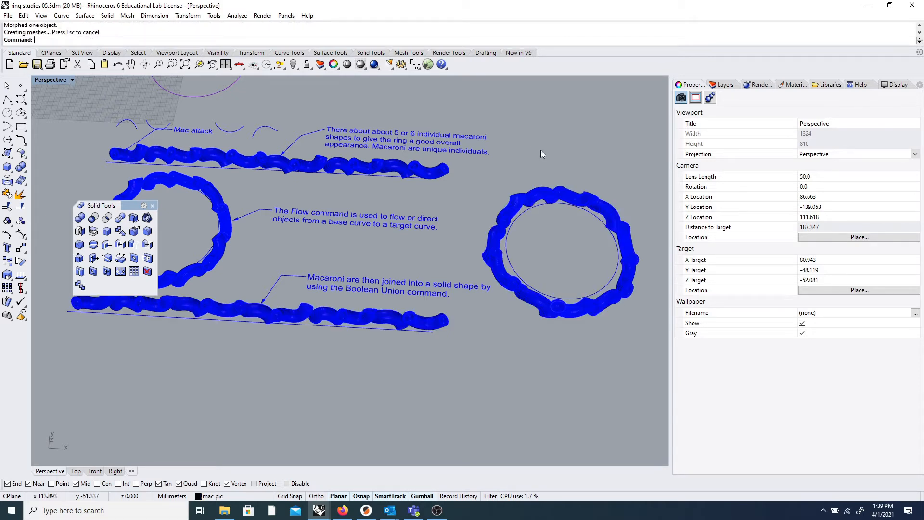
# - Examine the newly flowed macaroni ring around its circle and compare it with the neighbouring ring
pyautogui.scroll(-2, 541, 149)
pyautogui.moveTo(570, 170); pyautogui.dragTo(596, 292, button='right')
pyautogui.scroll(4, 595, 292)
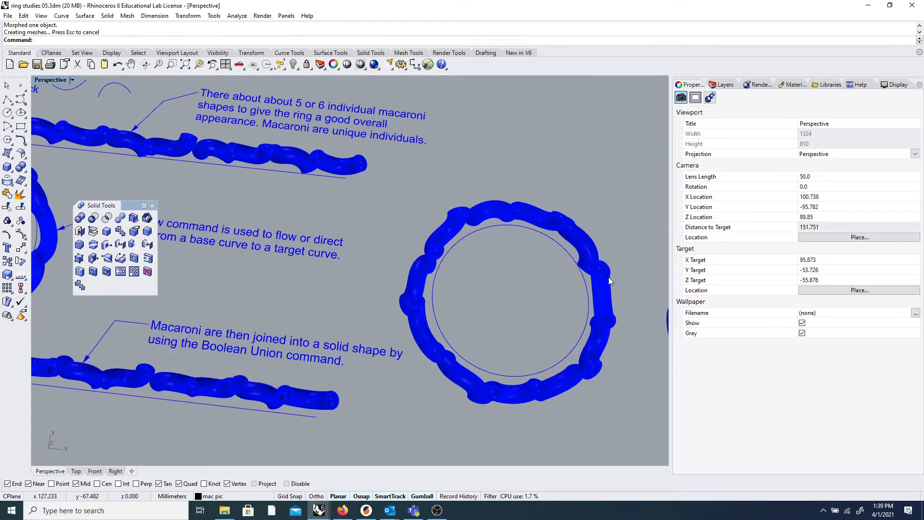
pyautogui.scroll(-1, 226, 188)
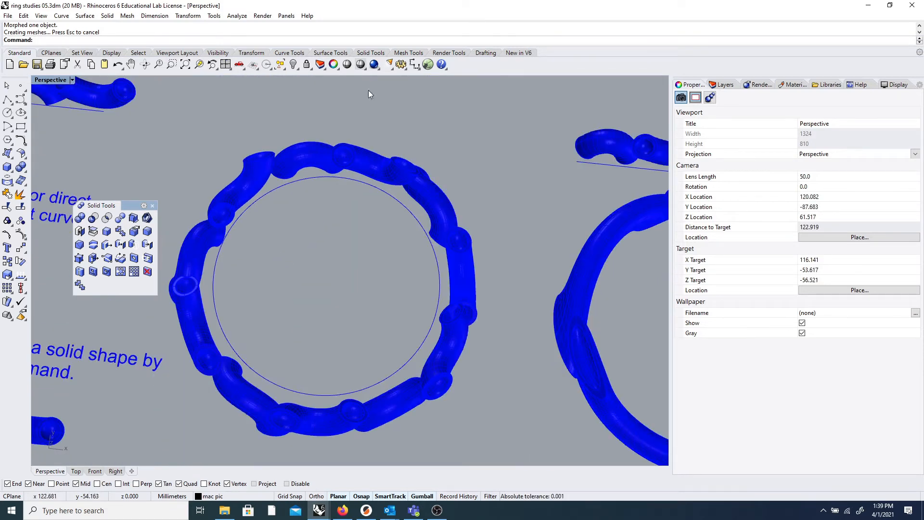
pyautogui.moveTo(443, 302); pyautogui.dragTo(342, 282, button='right')
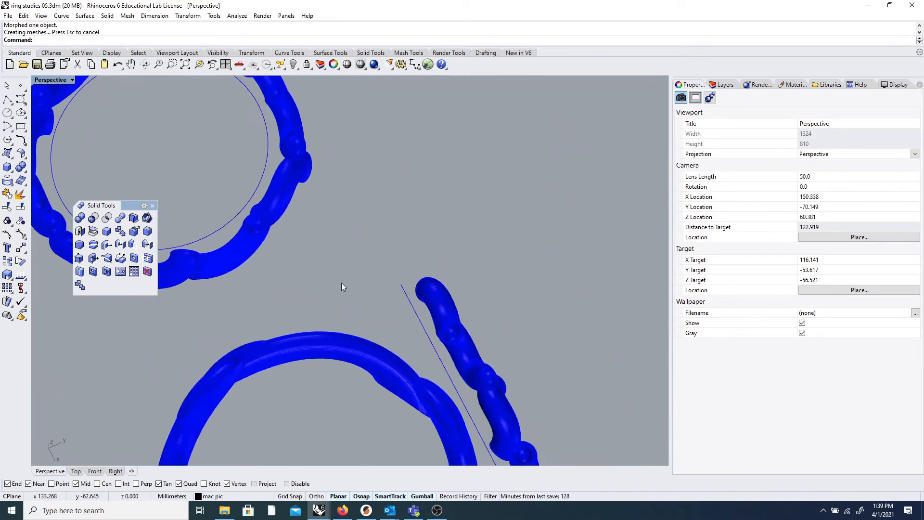
pyautogui.scroll(-6, 342, 282)
pyautogui.scroll(6, 258, 199)
pyautogui.moveTo(258, 199); pyautogui.dragTo(278, 238, button='right')
pyautogui.scroll(-2, 278, 237)
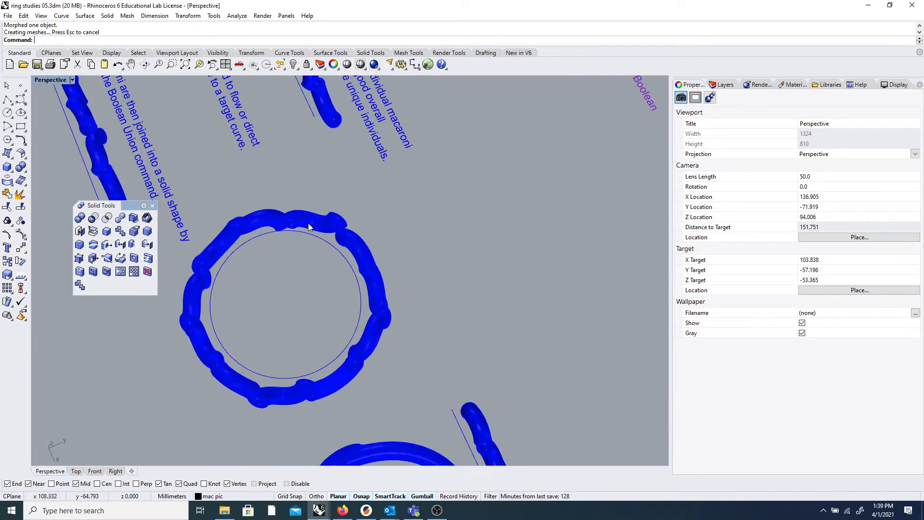
# - Scale the newly flowed macaroni ring down slightly so that it hugs the circle inside it
pyautogui.click(279, 238)
pyautogui.scroll(2, 253, 295)
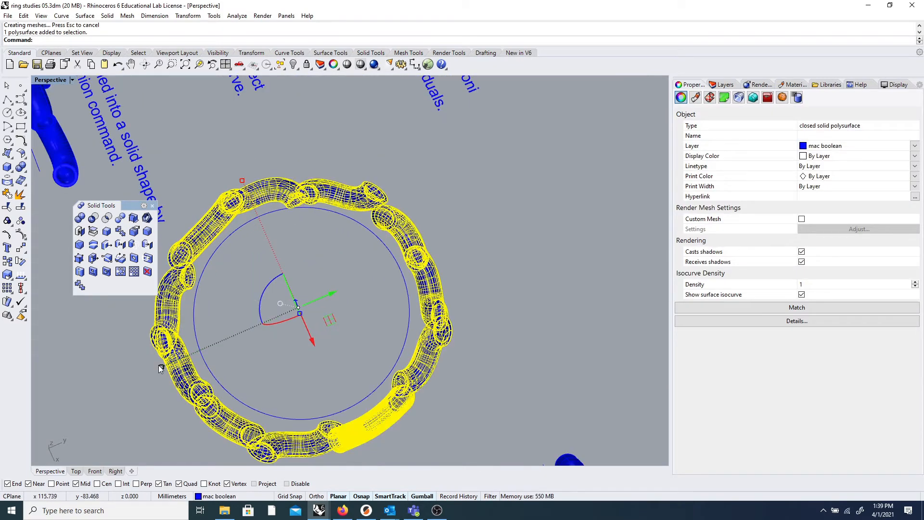
pyautogui.moveTo(163, 368)
pyautogui.mouseDown()
pyautogui.moveTo(176, 366)
pyautogui.moveTo(168, 370)
pyautogui.mouseUp()
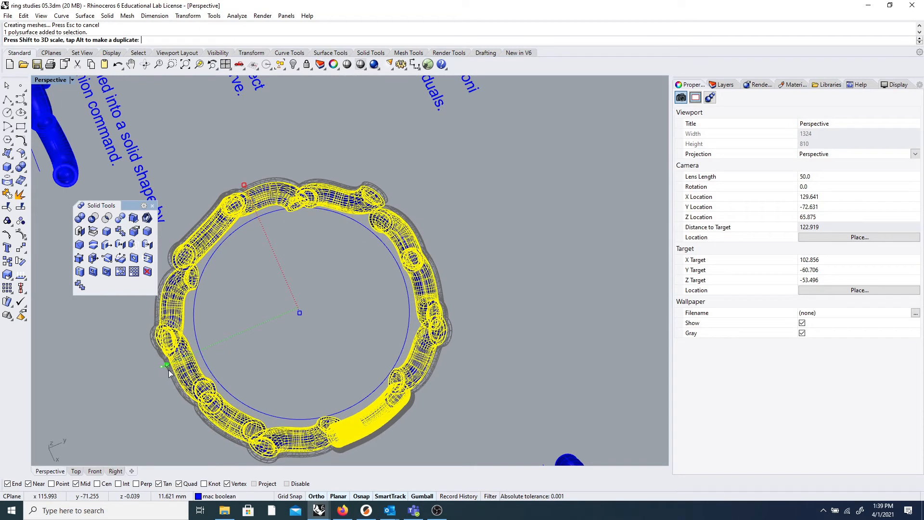
# - Examine the macaroni row beside the shorter-base-curve note, selecting its individual pieces along the short base line
pyautogui.scroll(-2, 285, 201)
pyautogui.moveTo(285, 201); pyautogui.dragTo(406, 220, button='right')
pyautogui.scroll(-6, 384, 188)
pyautogui.scroll(4, 523, 232)
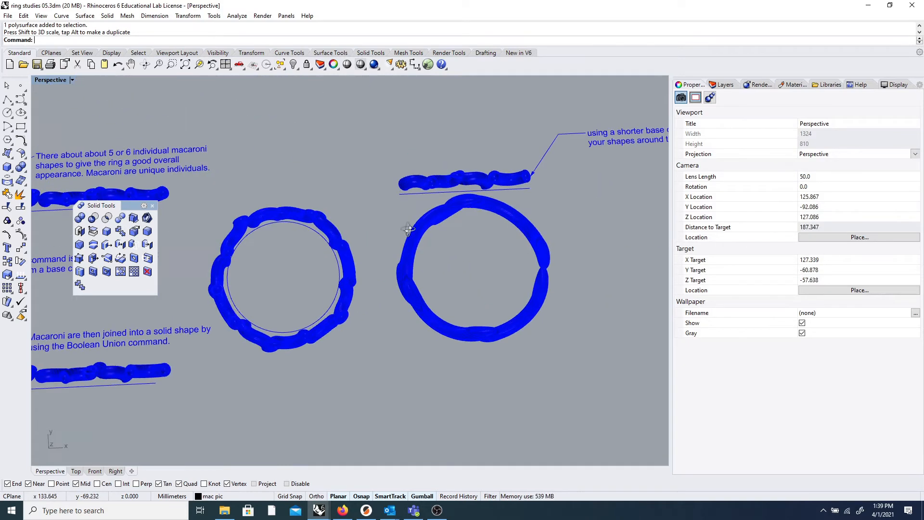
pyautogui.scroll(-4, 406, 220)
pyautogui.scroll(2, 496, 196)
pyautogui.moveTo(490, 195); pyautogui.dragTo(475, 227, button='right')
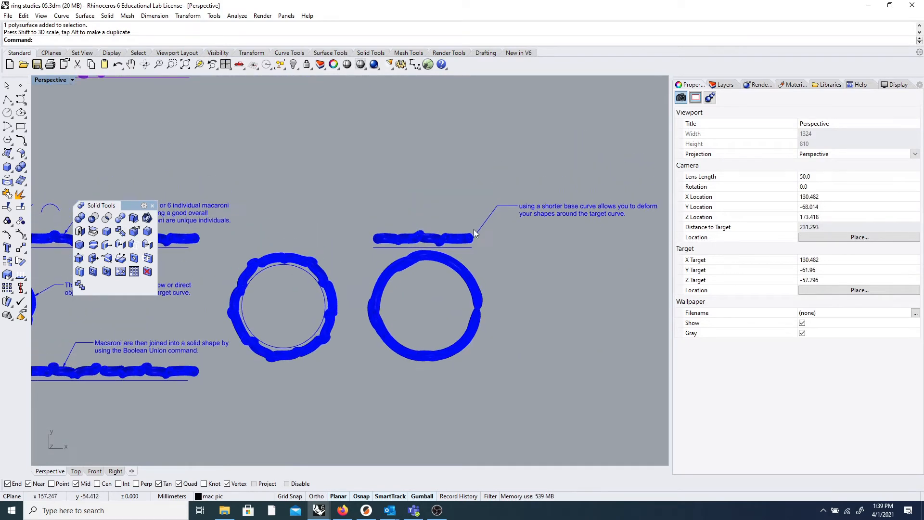
pyautogui.scroll(3, 464, 237)
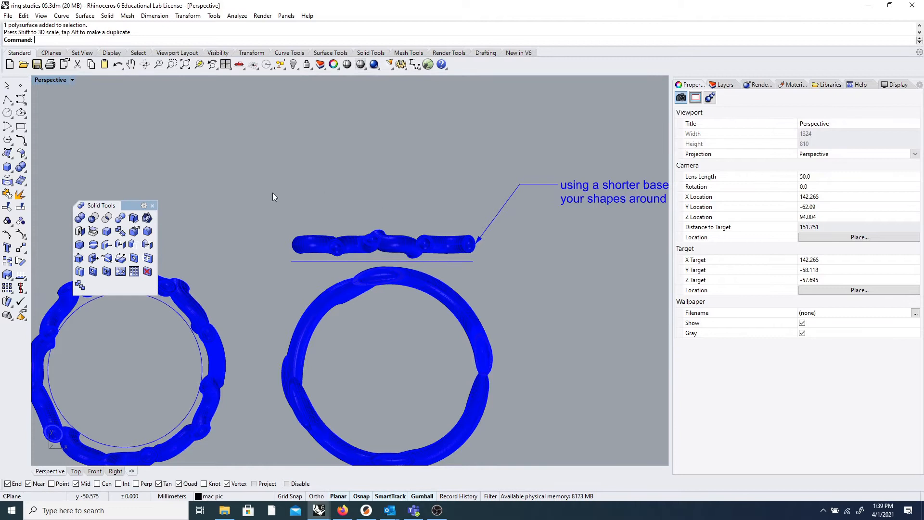
pyautogui.click(412, 236)
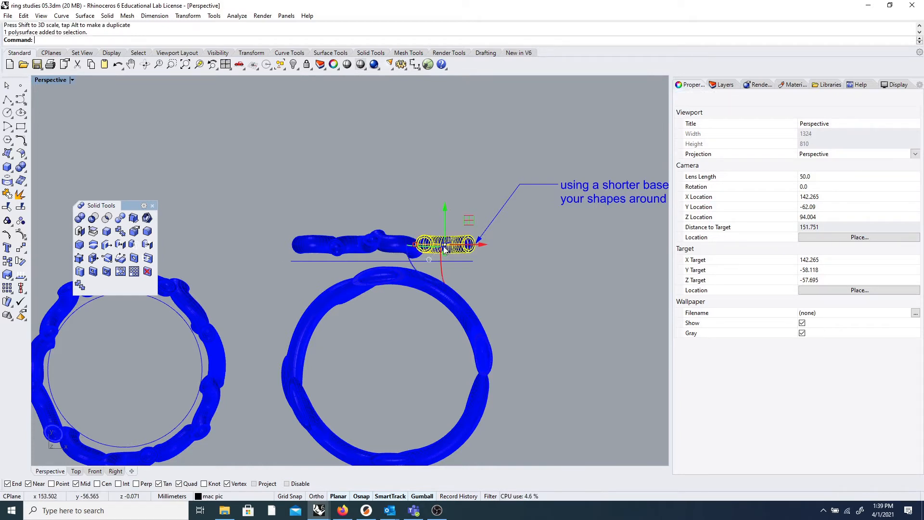
pyautogui.moveTo(364, 246); pyautogui.dragTo(299, 249)
# - Inspect how the individual macaroni are deformed in the ring flowed from the shorter base curve
pyautogui.moveTo(289, 253); pyautogui.dragTo(281, 194, button='right')
pyautogui.scroll(-2, 288, 226)
pyautogui.scroll(-7, 259, 223)
pyautogui.scroll(10, 290, 162)
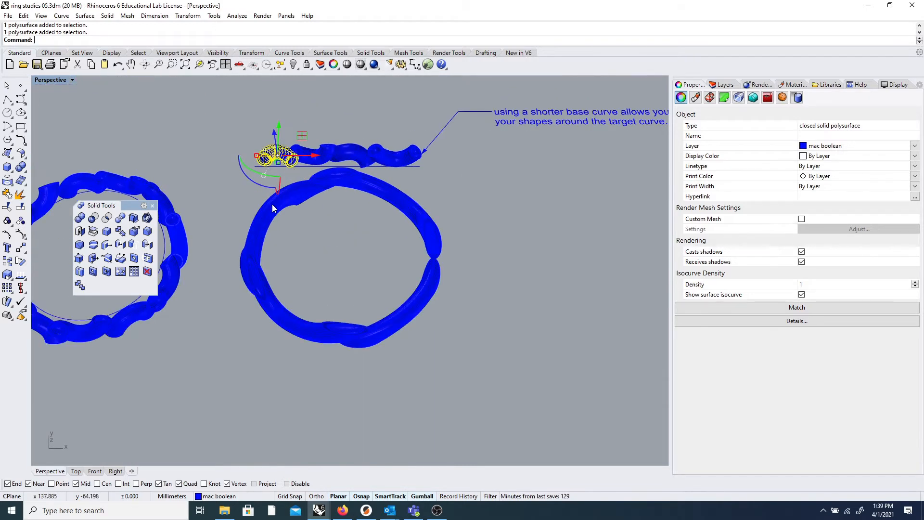
pyautogui.scroll(10, 235, 179)
pyautogui.click(275, 154)
pyautogui.click(405, 144)
pyautogui.click(426, 422)
pyautogui.moveTo(228, 388); pyautogui.dragTo(347, 294, button='right')
pyautogui.click(419, 221)
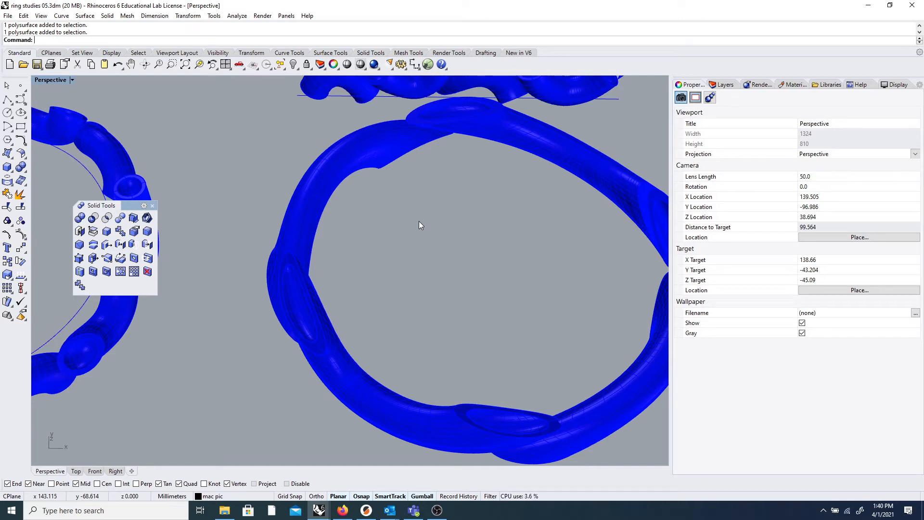
# - Move the circle inside the joined macaroni ring along the X axis to the empty space beyond the shorter-base-curve ring
pyautogui.scroll(-4, 392, 203)
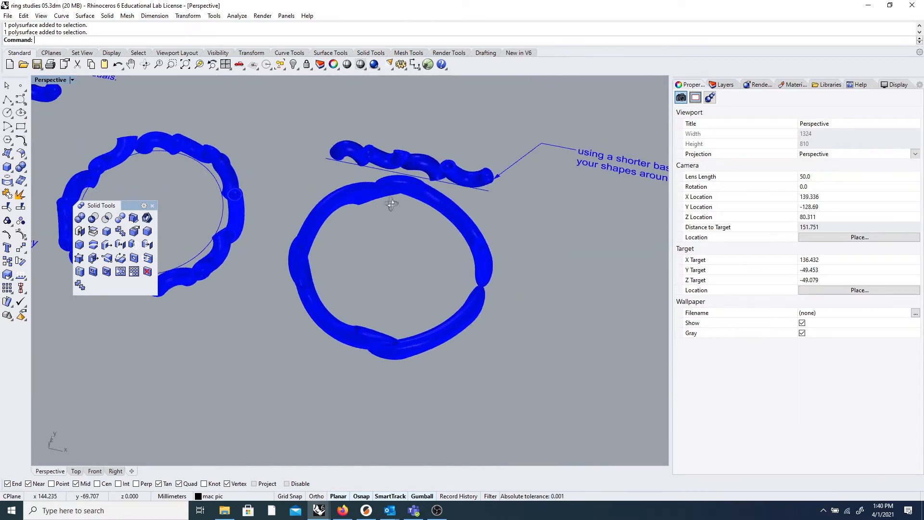
pyautogui.moveTo(392, 204); pyautogui.dragTo(162, 213, button='right')
pyautogui.click(221, 222)
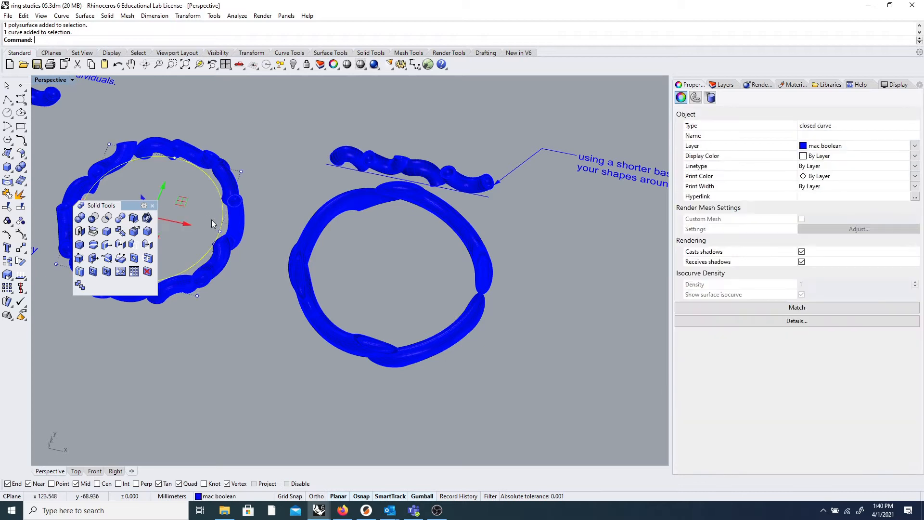
pyautogui.scroll(-3, 209, 220)
pyautogui.moveTo(226, 230); pyautogui.dragTo(500, 280)
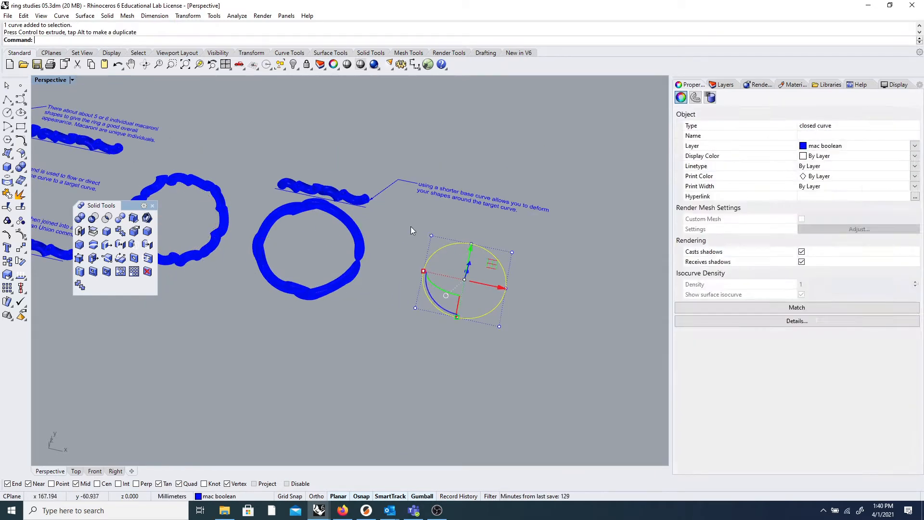
pyautogui.click(410, 226)
# - Start the Flow command and choose the four macaroni above the short base line as the objects to flow
pyautogui.scroll(-7, 361, 221)
pyautogui.moveTo(361, 222); pyautogui.dragTo(385, 253, button='right')
pyautogui.scroll(7, 338, 218)
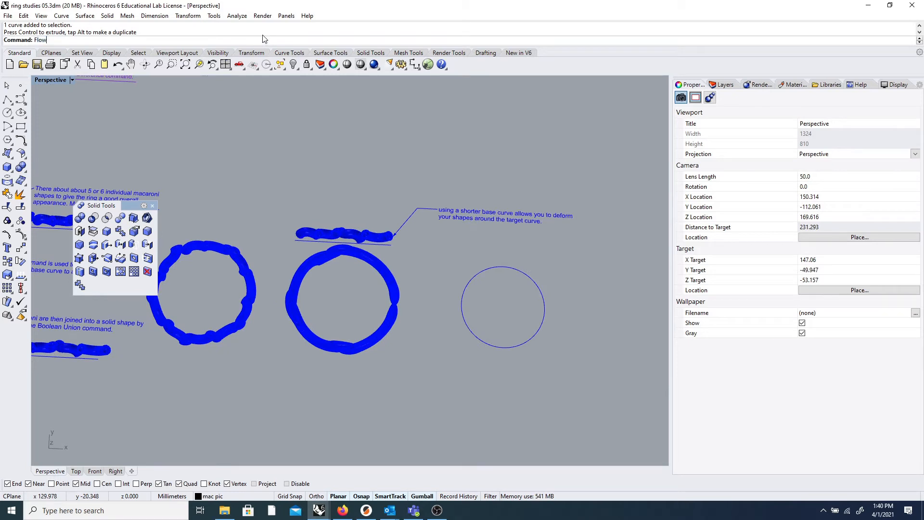
pyautogui.press('Return')
pyautogui.scroll(3, 330, 236)
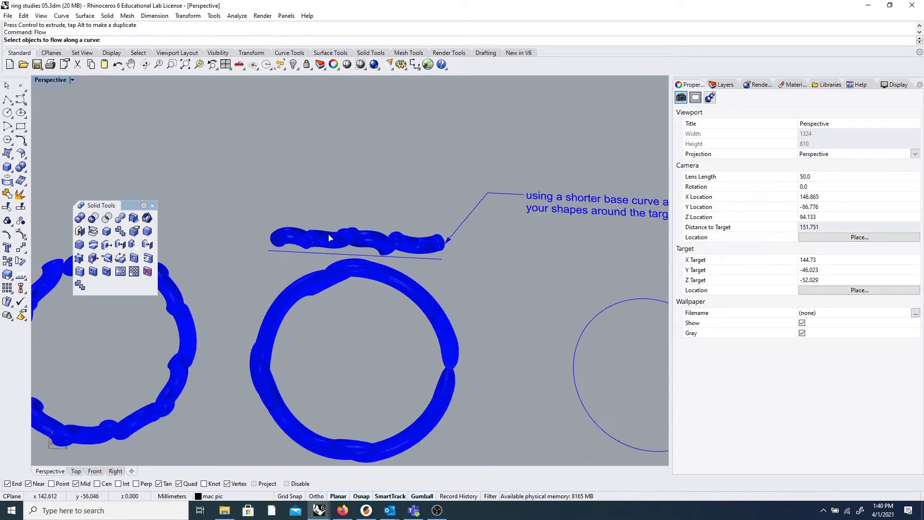
pyautogui.click(331, 236)
pyautogui.click(297, 240)
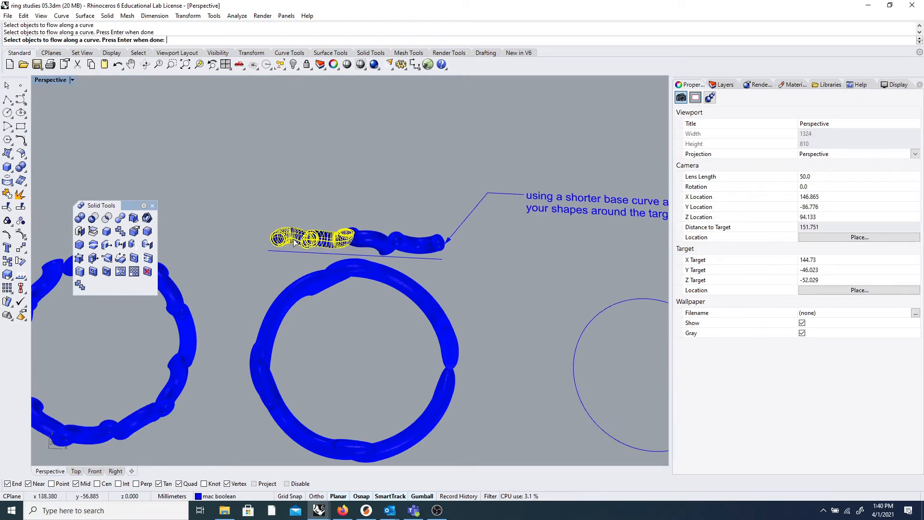
pyautogui.click(378, 242)
pyautogui.click(420, 244)
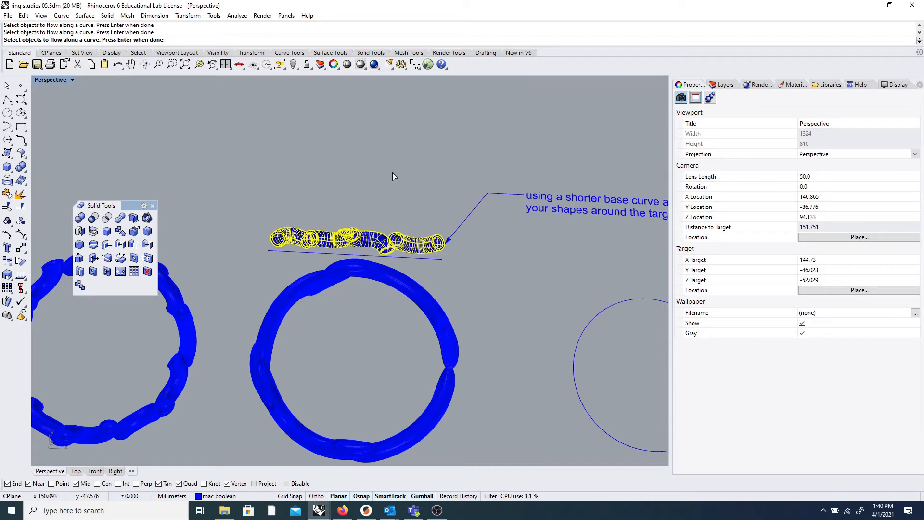
pyautogui.scroll(-4, 389, 174)
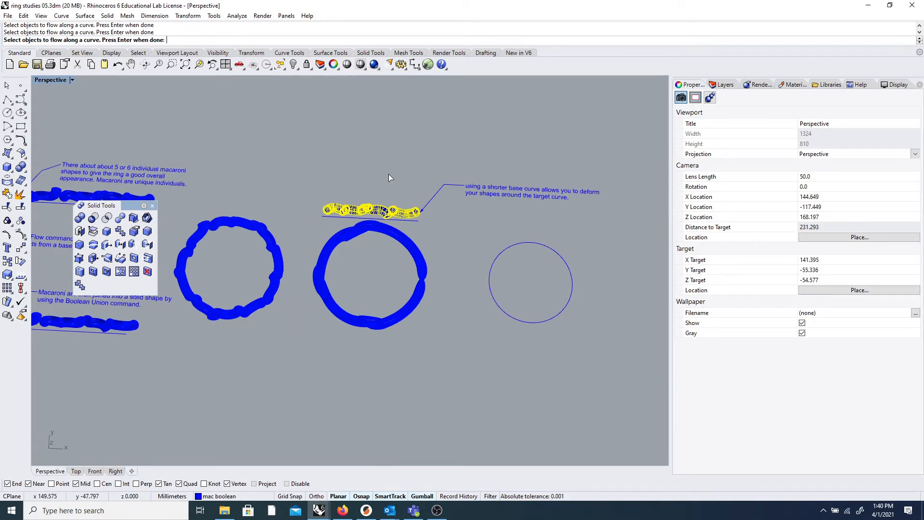
pyautogui.press('Return')
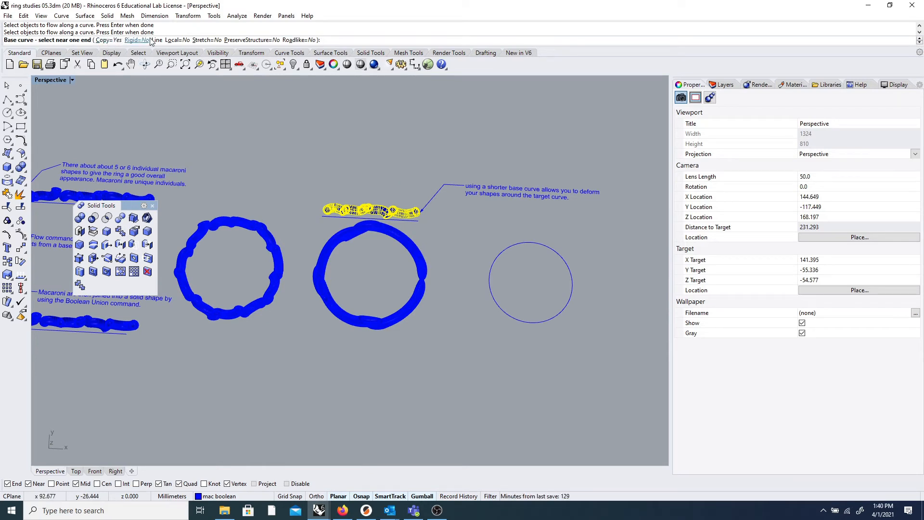
# - Show the Flow command help, and flow the four macaroni from the short base line onto the moved circle with Stretch=Yes and Rigid=No
pyautogui.click(861, 84)
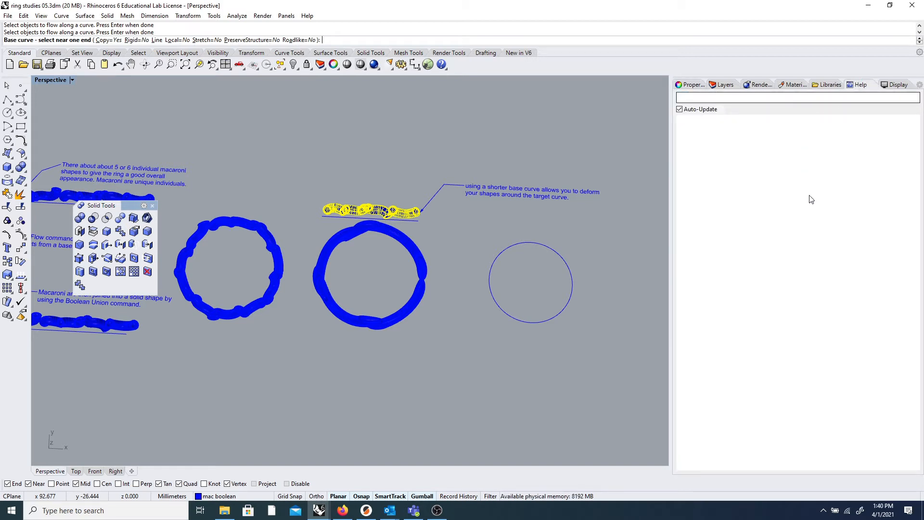
pyautogui.moveTo(916, 162)
pyautogui.mouseDown()
pyautogui.moveTo(922, 361)
pyautogui.moveTo(922, 156)
pyautogui.mouseUp()
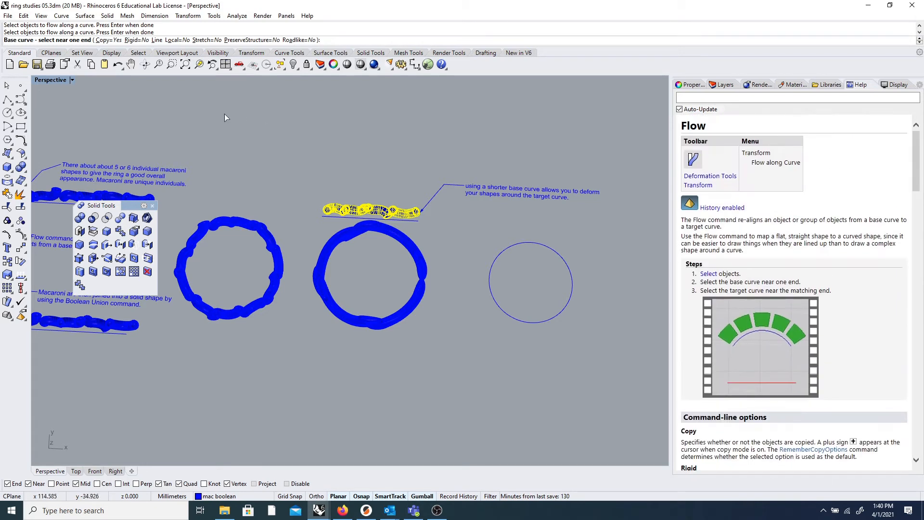
pyautogui.click(204, 40)
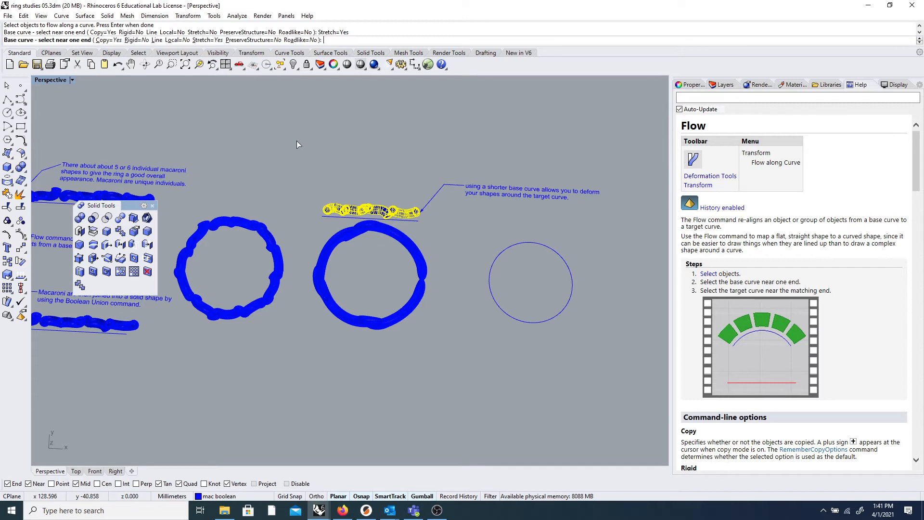
pyautogui.click(410, 224)
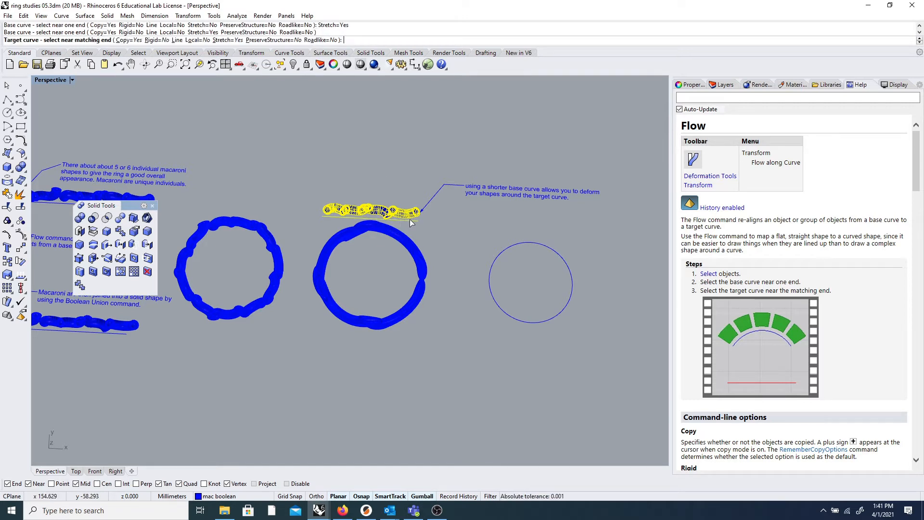
pyautogui.click(546, 247)
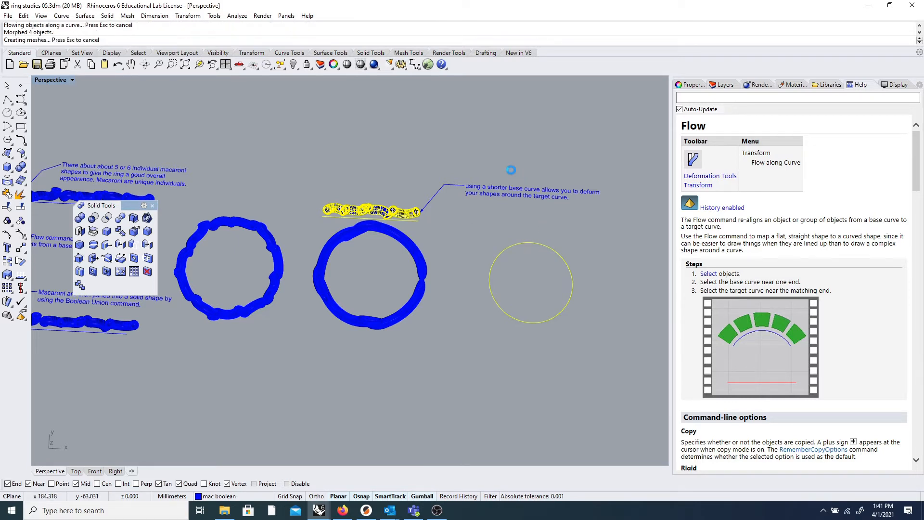
# - Select one of the stretched macaroni on the circle to inspect it, and undo the stretched flow
pyautogui.scroll(5, 497, 272)
pyautogui.click(465, 247)
pyautogui.scroll(-5, 426, 244)
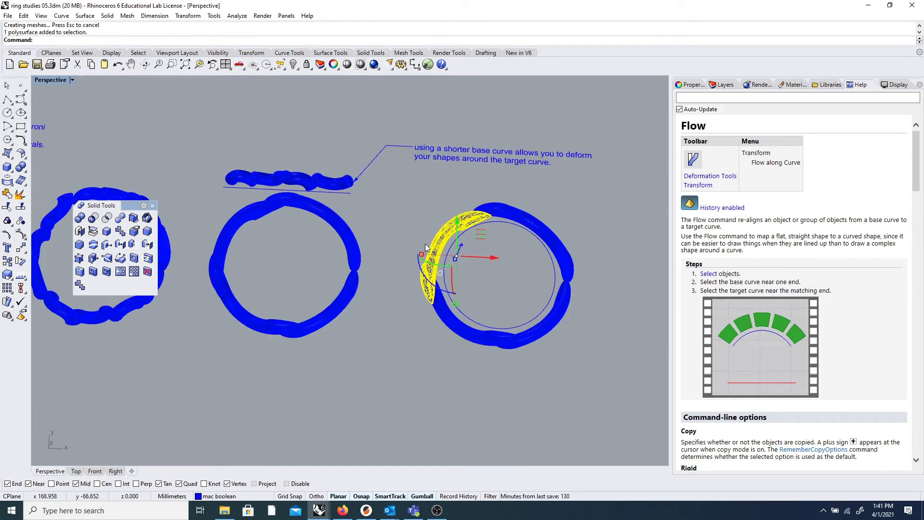
pyautogui.hotkey('ctrl', 'z')
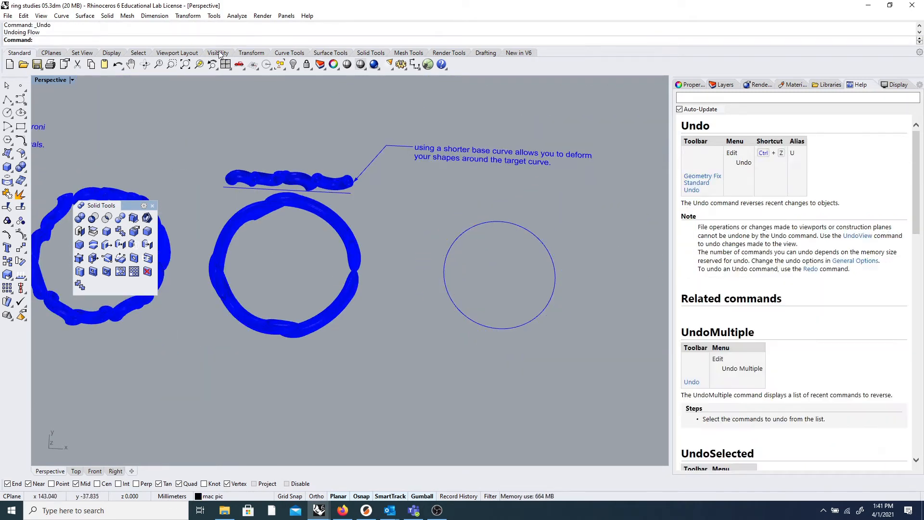
# - Flow the four macaroni again from the short base line onto the moved circle, with Copy=Yes, Rigid=No and Stretch=No
pyautogui.rightClick(212, 41)
pyautogui.click(235, 128)
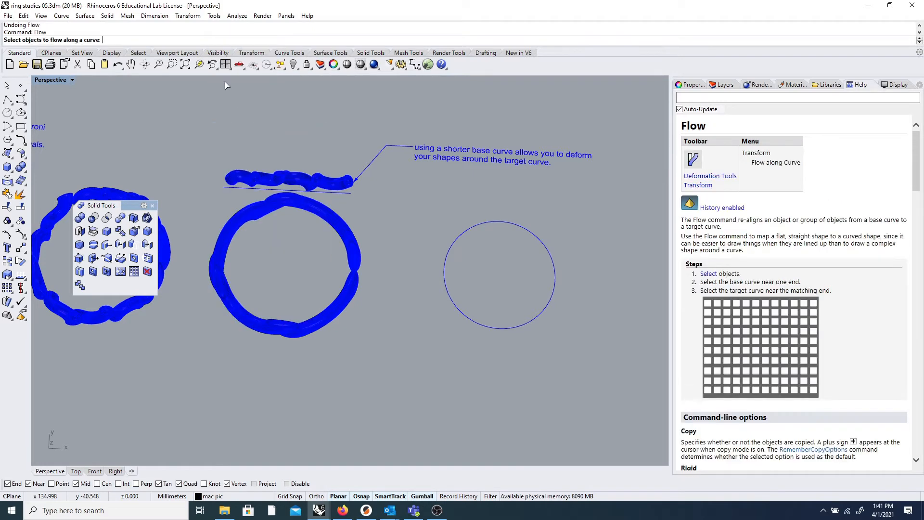
pyautogui.click(332, 181)
pyautogui.click(299, 180)
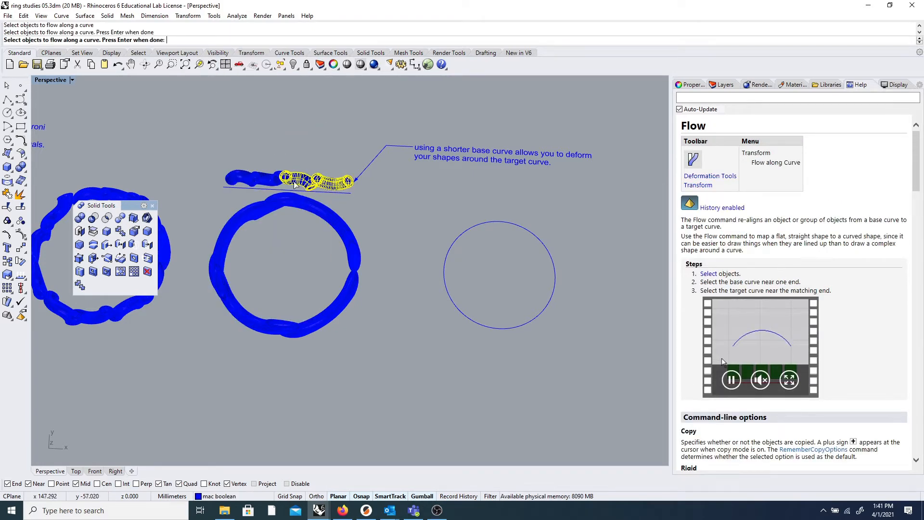
pyautogui.click(264, 179)
pyautogui.click(238, 178)
pyautogui.press('Return')
pyautogui.click(350, 192)
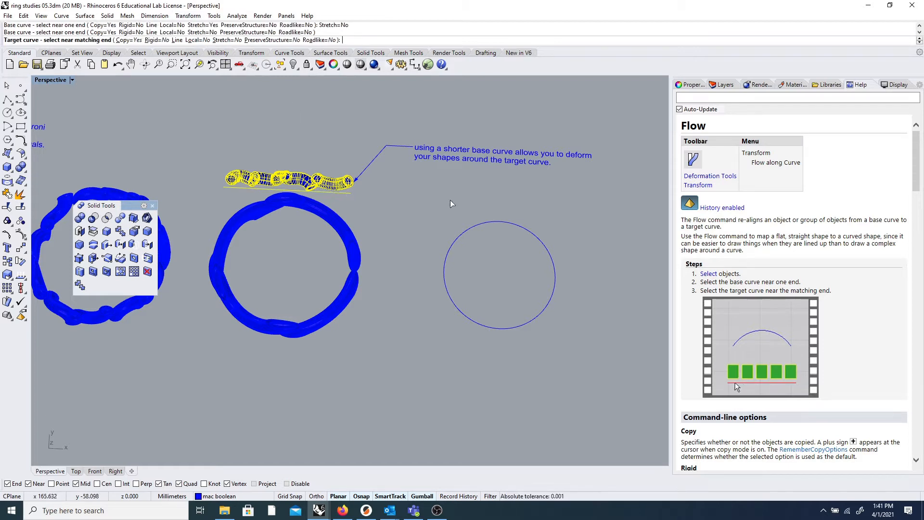
pyautogui.click(512, 223)
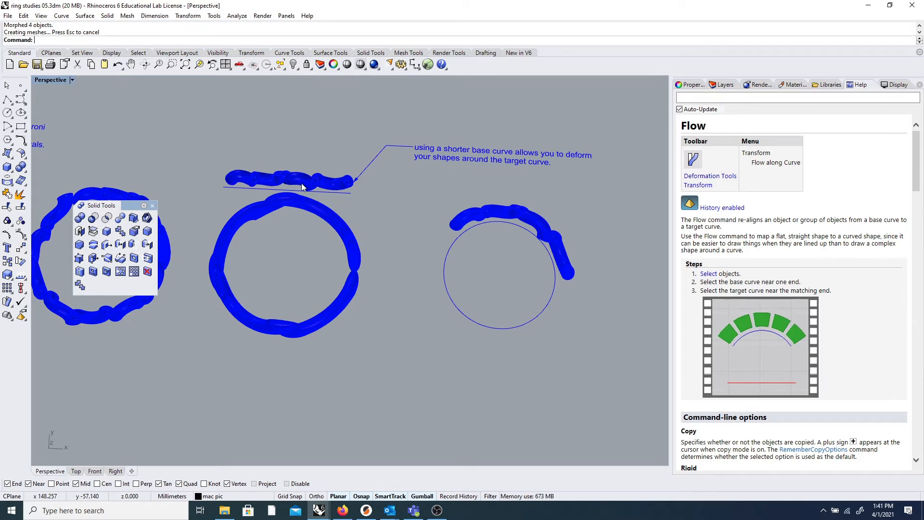
# - Delete the four unstretched macaroni flowed onto the moved circle, leaving the circle in place
pyautogui.moveTo(426, 176); pyautogui.dragTo(605, 298)
pyautogui.press('Delete')
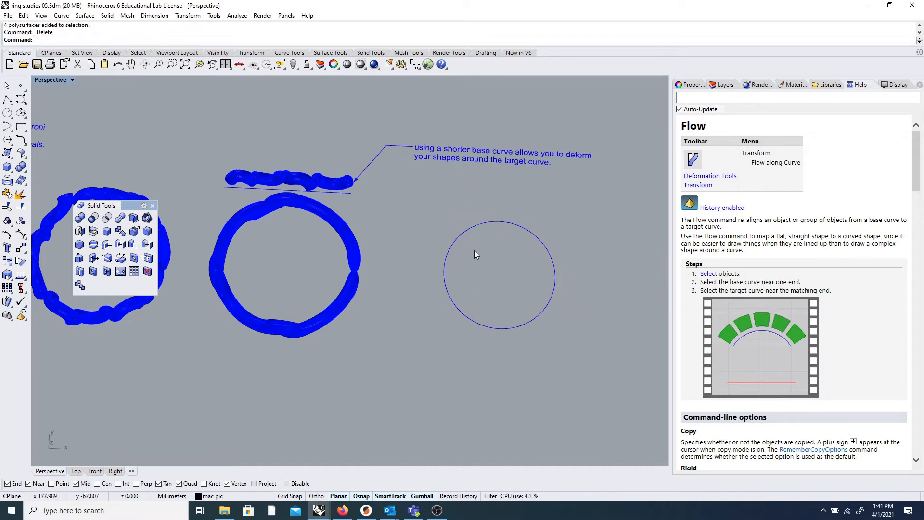
pyautogui.scroll(-5, 464, 231)
pyautogui.scroll(8, 441, 217)
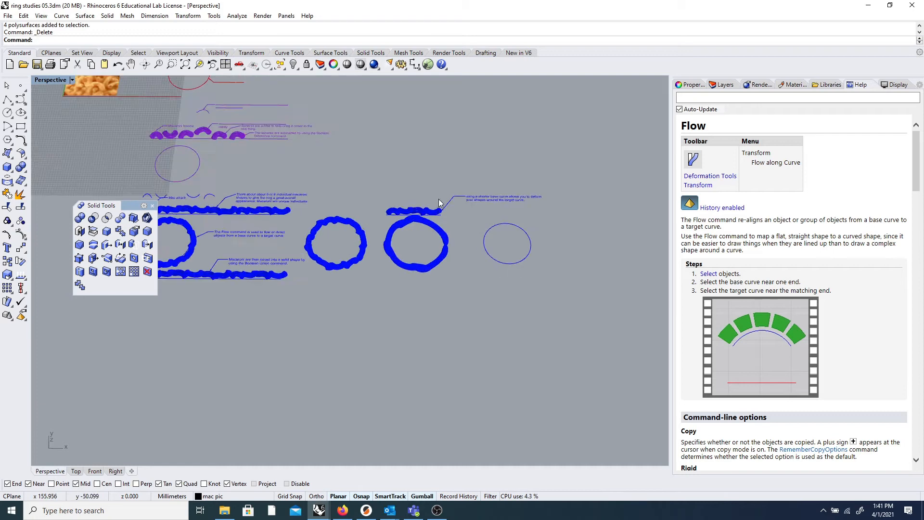
pyautogui.scroll(6, 260, 312)
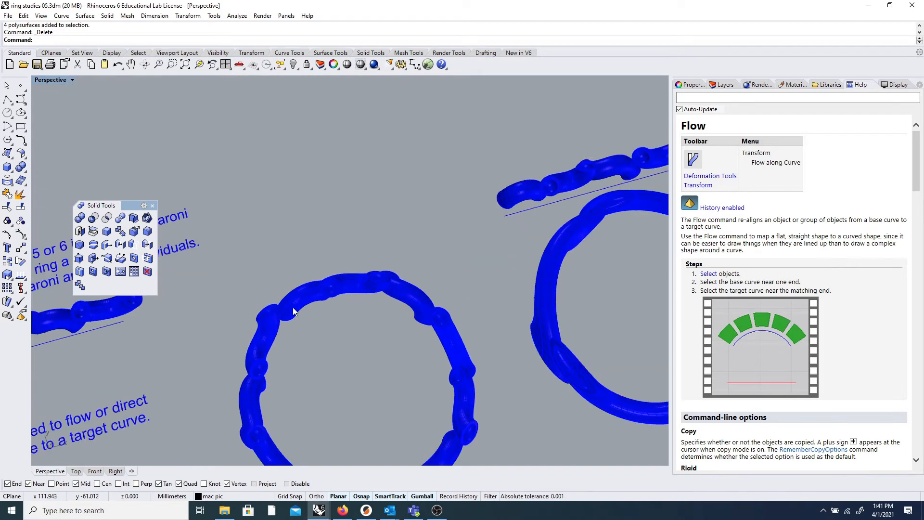
# - Turn on the visibility of Layer 04
pyautogui.moveTo(323, 307); pyautogui.dragTo(289, 282, button='right')
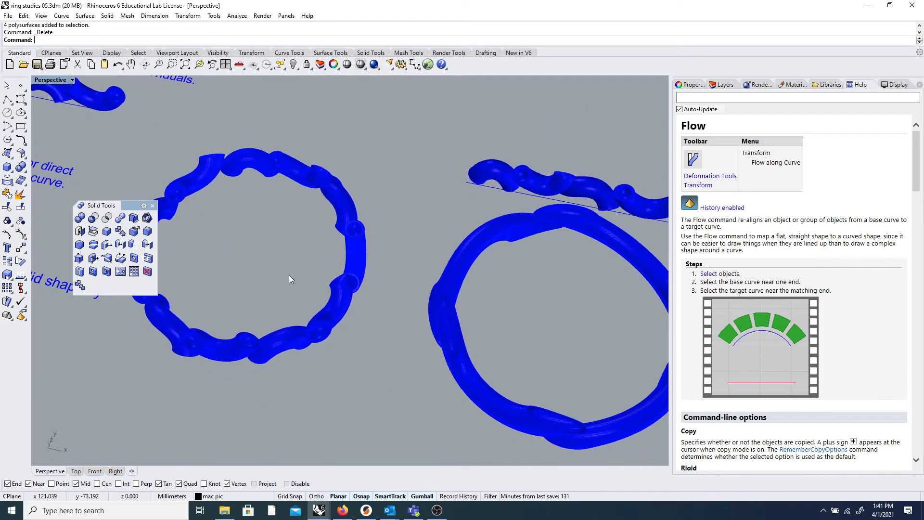
pyautogui.scroll(-7, 288, 270)
pyautogui.scroll(8, 223, 220)
pyautogui.click(277, 236)
pyautogui.press('Escape')
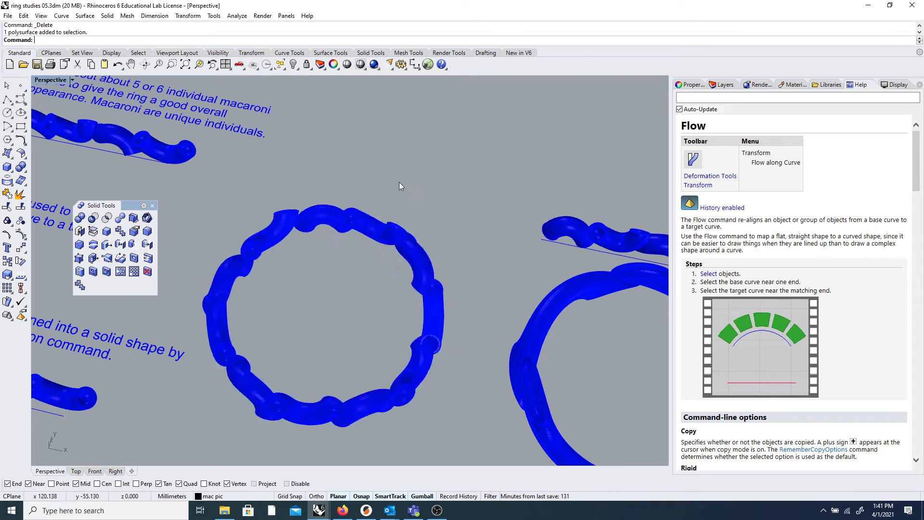
pyautogui.scroll(-5, 402, 182)
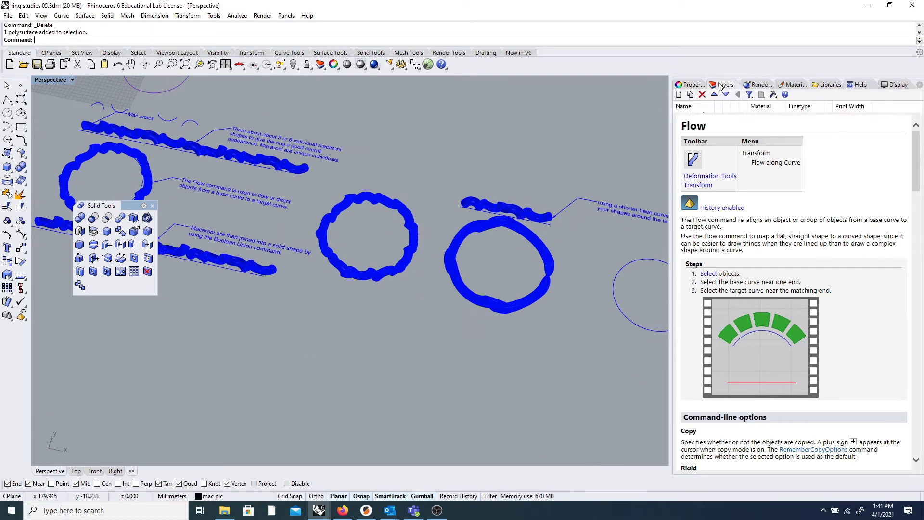
pyautogui.click(721, 85)
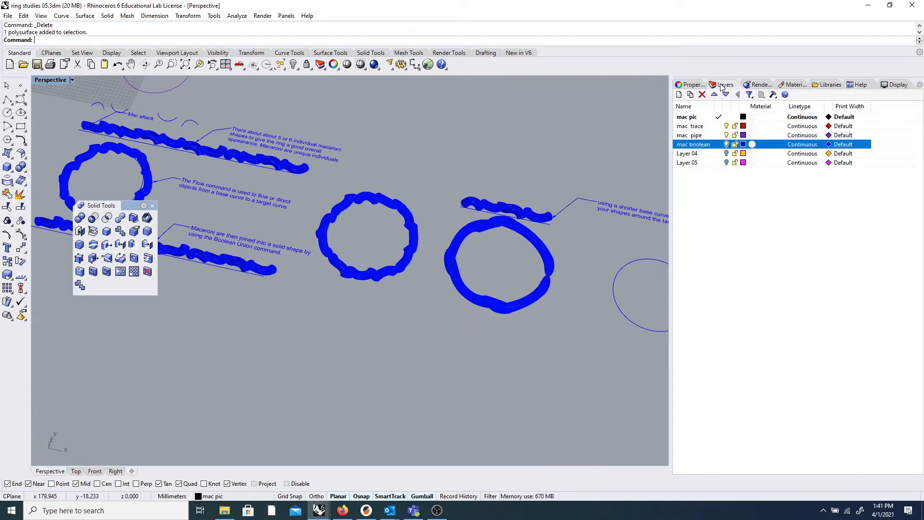
pyautogui.click(726, 154)
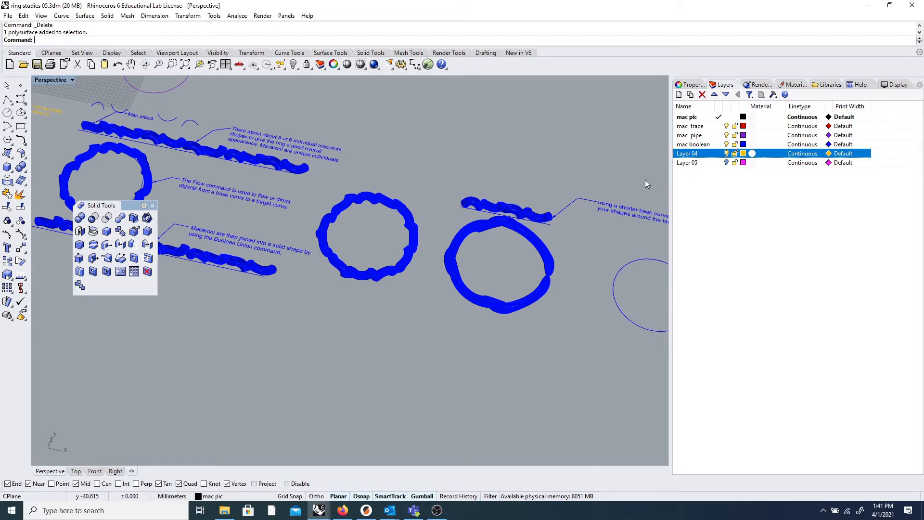
# - Examine the swept ring models on Layer 04 and the wavy rail curve between them
pyautogui.scroll(-12, 644, 181)
pyautogui.scroll(11, 373, 147)
pyautogui.scroll(7, 389, 182)
pyautogui.moveTo(388, 183); pyautogui.dragTo(517, 172, button='right')
pyautogui.scroll(-5, 394, 183)
pyautogui.scroll(-6, 414, 163)
pyautogui.scroll(-6, 461, 170)
pyautogui.scroll(15, 428, 152)
pyautogui.moveTo(440, 163); pyautogui.dragTo(469, 236, button='right')
pyautogui.scroll(-6, 426, 146)
pyautogui.scroll(4, 460, 143)
pyautogui.click(476, 192)
pyautogui.scroll(-9, 472, 198)
pyautogui.scroll(9, 471, 243)
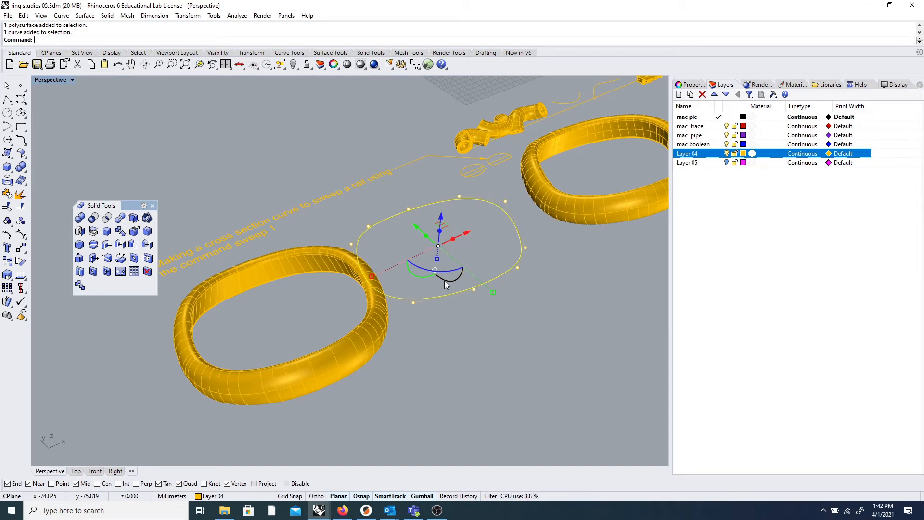
pyautogui.press('Escape')
pyautogui.scroll(-10, 529, 264)
pyautogui.scroll(6, 529, 217)
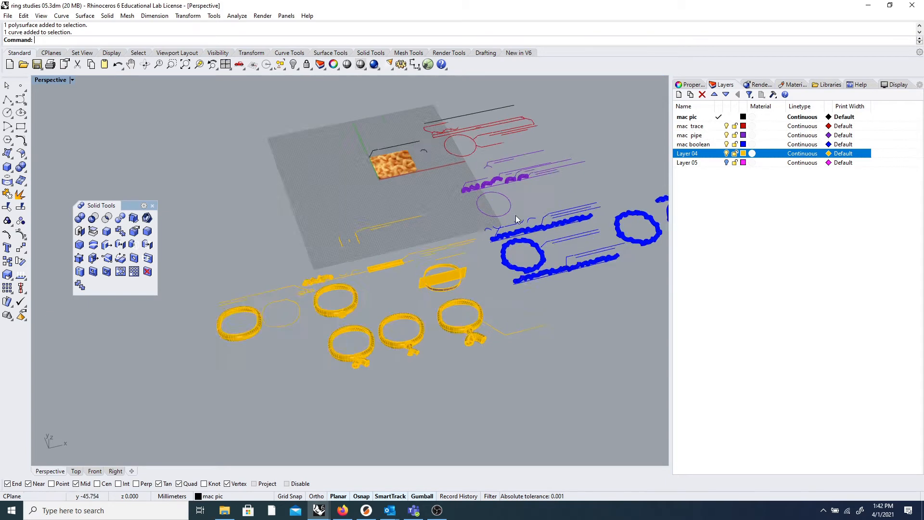
# - Copy and paste the purple circle on the mac pipe layer, and move it along X to the open area beside the yellow rings
pyautogui.click(510, 212)
pyautogui.hotkey('ctrl', 'c')
pyautogui.hotkey('ctrl', 'v')
pyautogui.moveTo(527, 196); pyautogui.dragTo(234, 249)
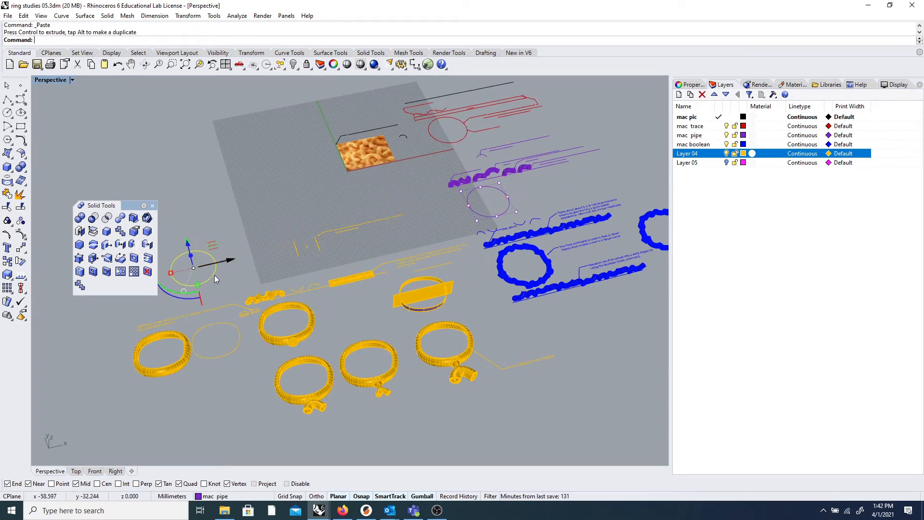
pyautogui.scroll(-6, 183, 302)
pyautogui.moveTo(156, 322); pyautogui.dragTo(354, 323, button='right')
pyautogui.scroll(8, 374, 377)
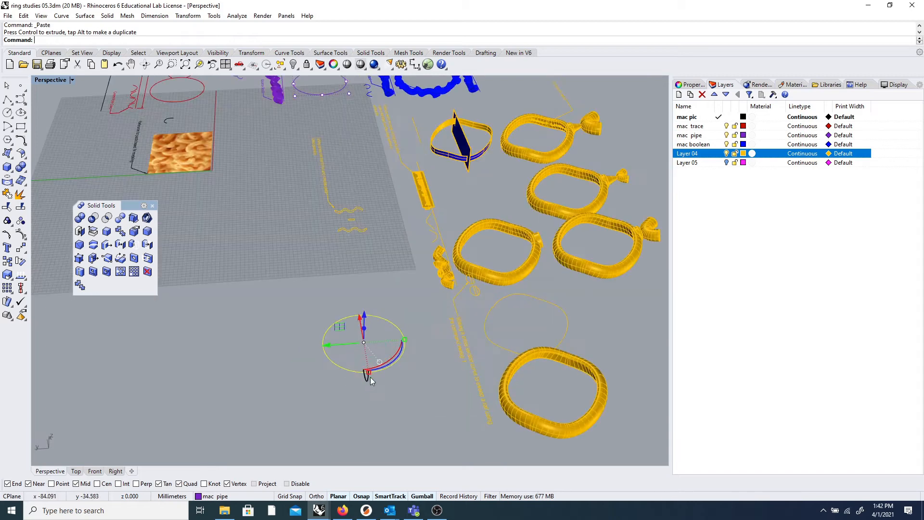
pyautogui.moveTo(386, 373); pyautogui.dragTo(403, 325, button='right')
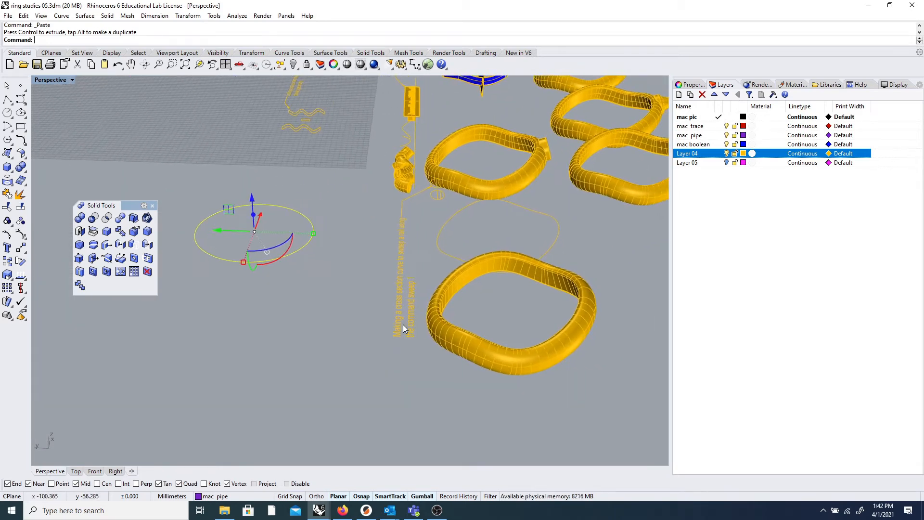
# - Compare the control points of the wavy yellow rail curve with those of the moved purple circle
pyautogui.click(551, 242)
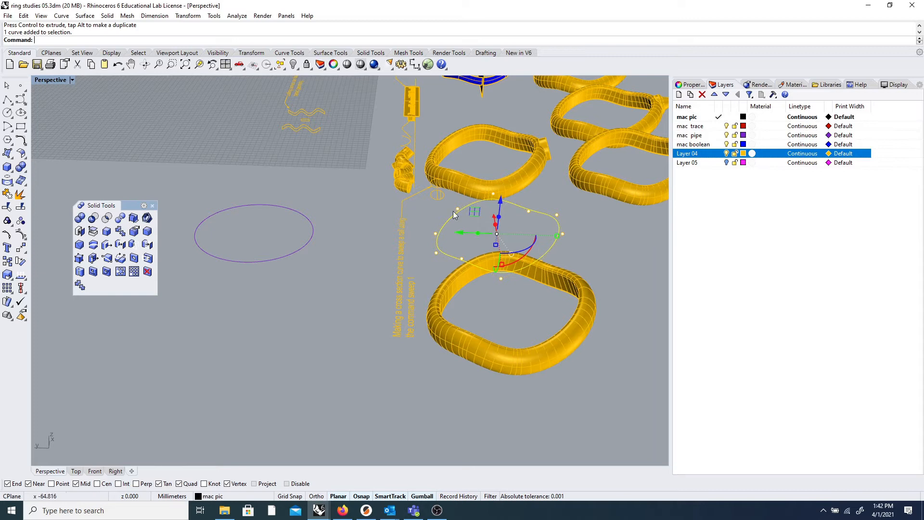
pyautogui.click(297, 251)
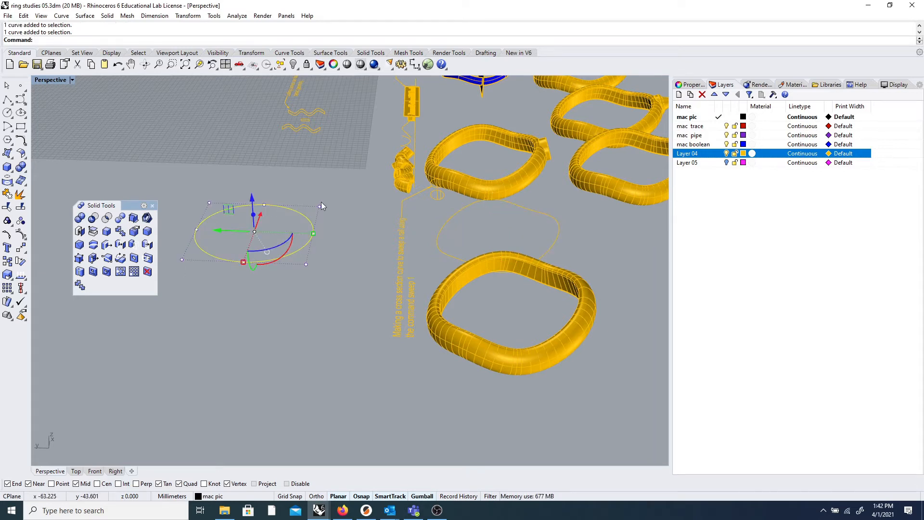
pyautogui.click(348, 235)
pyautogui.click(444, 221)
pyautogui.press('Escape')
# - Rebuild the moved purple circle with a point count of 10 and degree 3, deleting the input
pyautogui.click(307, 238)
pyautogui.write('Rebuild')
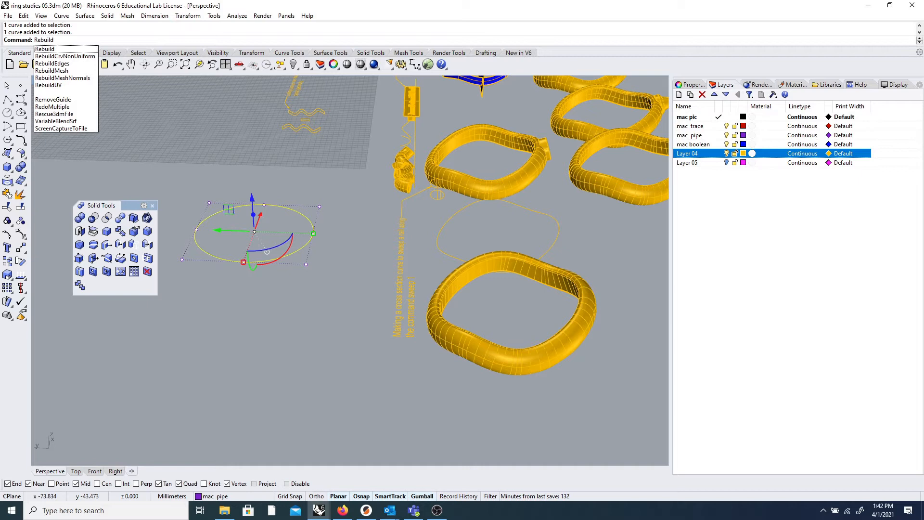
pyautogui.click(89, 49)
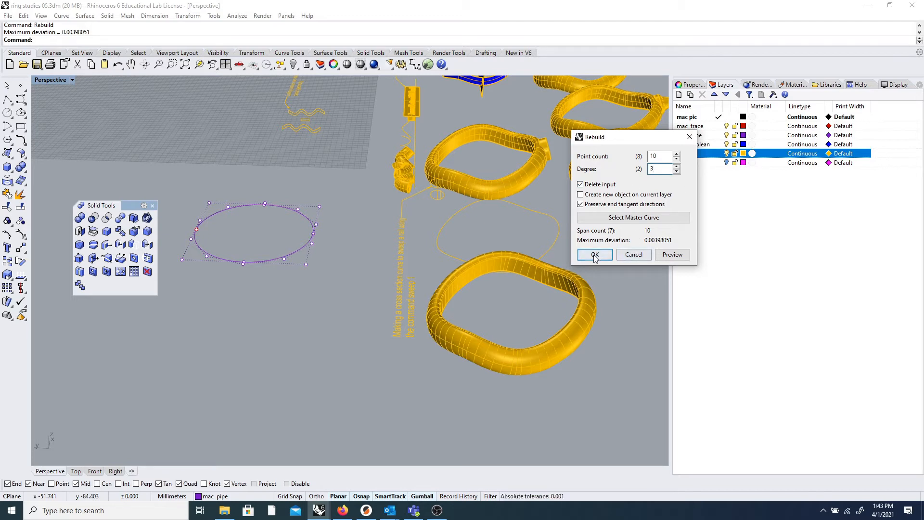
pyautogui.click(595, 254)
pyautogui.click(226, 319)
pyautogui.click(230, 261)
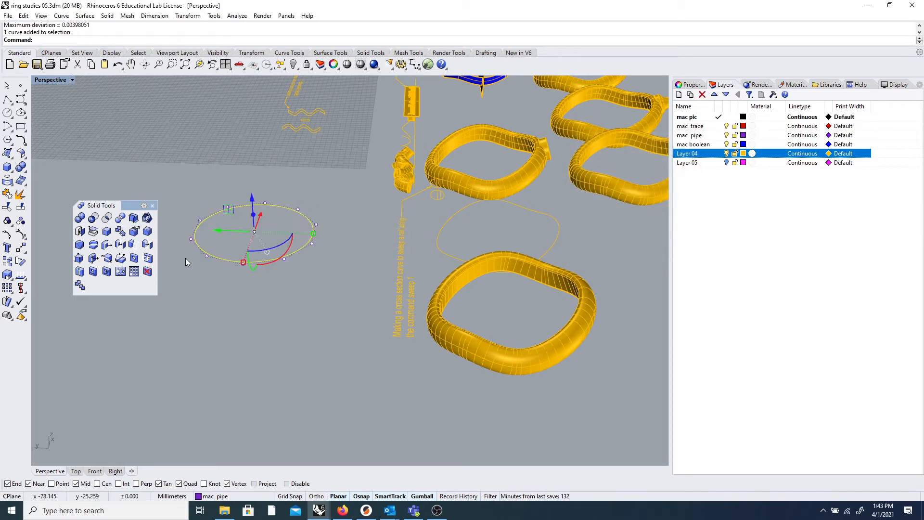
pyautogui.click(252, 301)
pyautogui.click(246, 263)
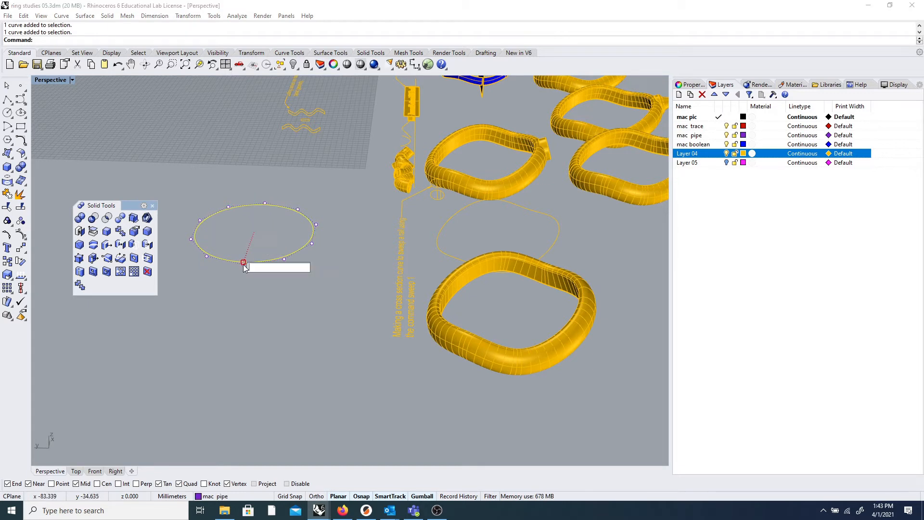
pyautogui.click(239, 269)
pyautogui.click(247, 262)
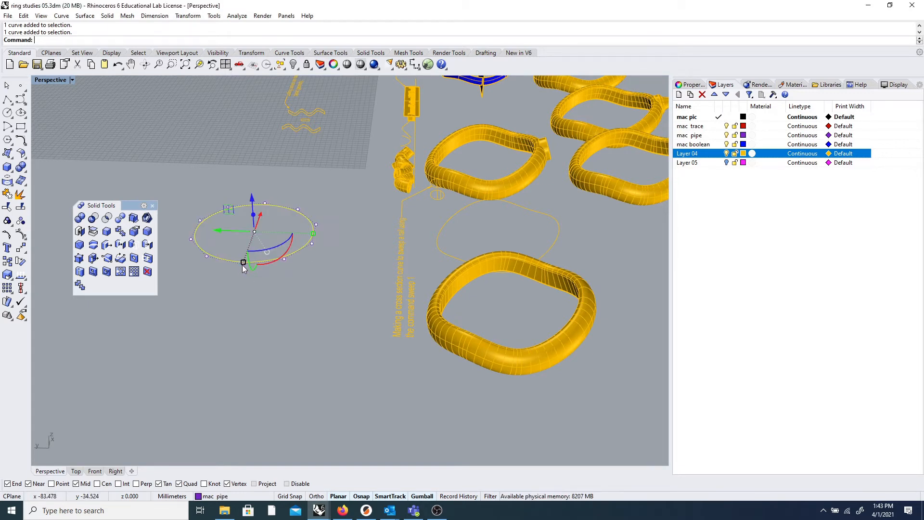
pyautogui.click(243, 263)
pyautogui.scroll(8, 245, 260)
pyautogui.scroll(-8, 262, 307)
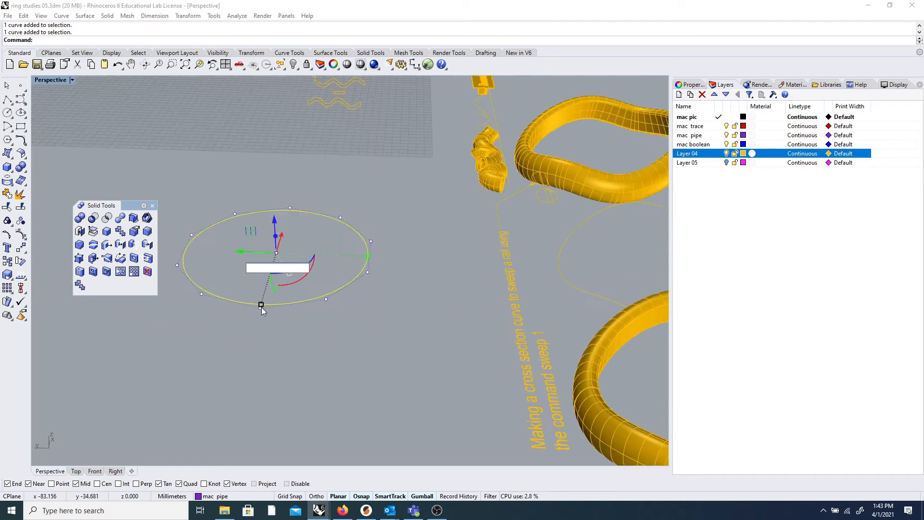
pyautogui.press('Escape')
# - Turn the rebuilt circle's control points off and on again, and raise its nearest control point vertically with the gumball
pyautogui.click(258, 304)
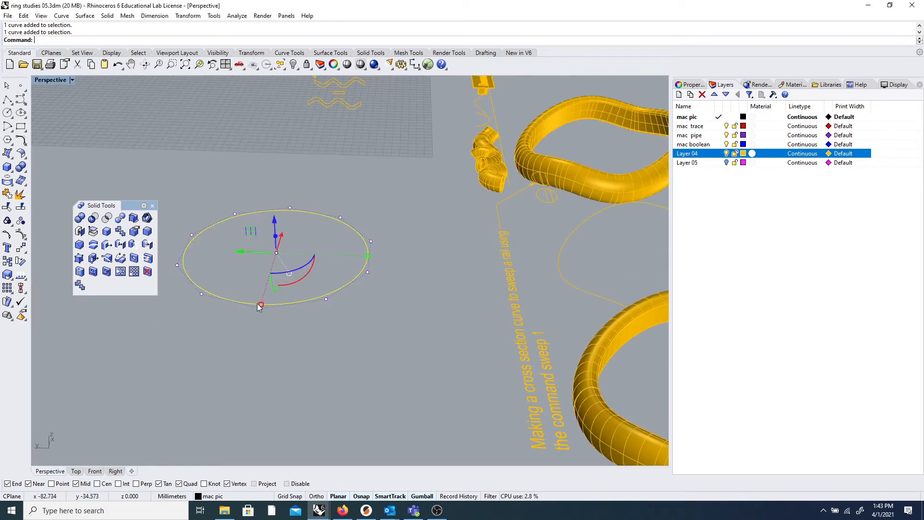
pyautogui.press('F11')
pyautogui.press('F10')
pyautogui.click(295, 310)
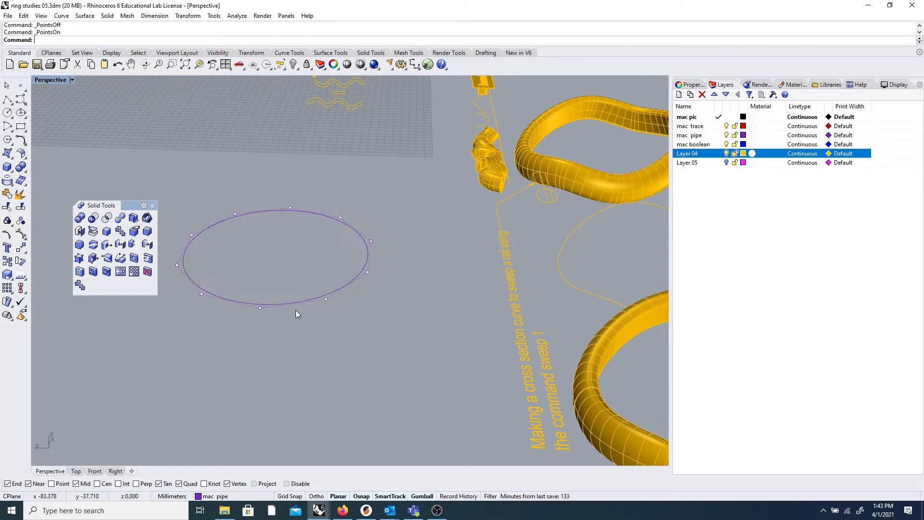
pyautogui.click(259, 308)
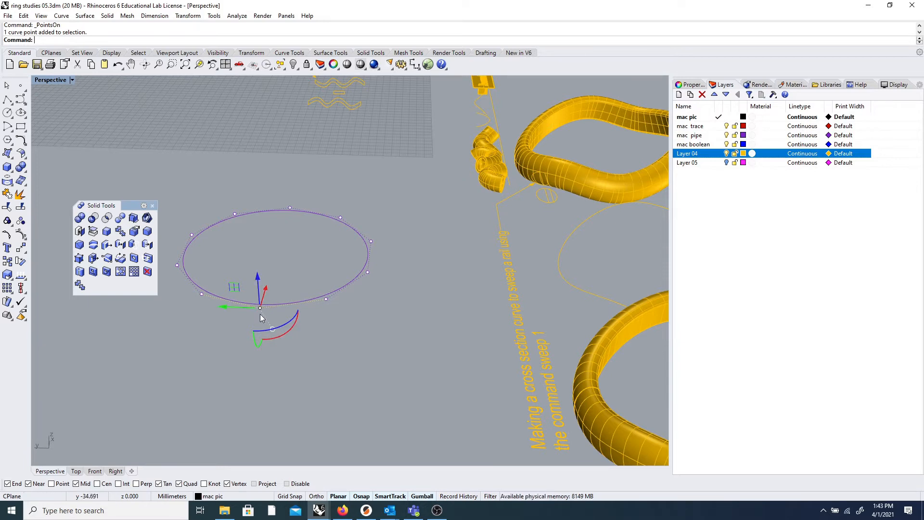
pyautogui.click(258, 278)
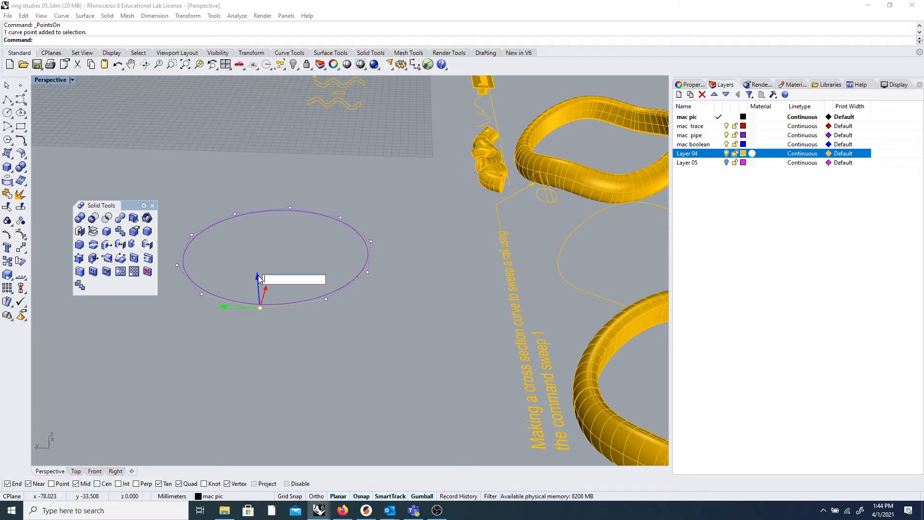
pyautogui.press('Return')
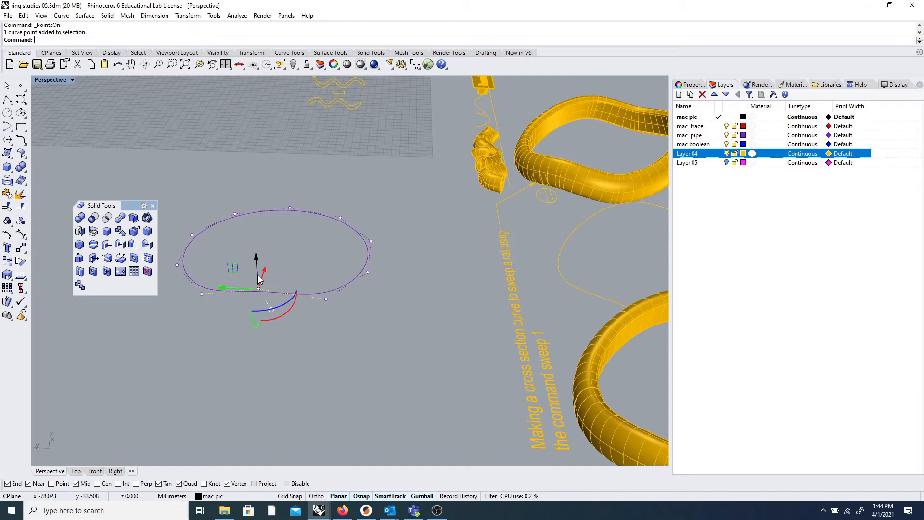
# - Select two adjacent control points on the side of the rebuilt circle and move them -2 mm vertically
pyautogui.moveTo(260, 280); pyautogui.dragTo(313, 333, button='right')
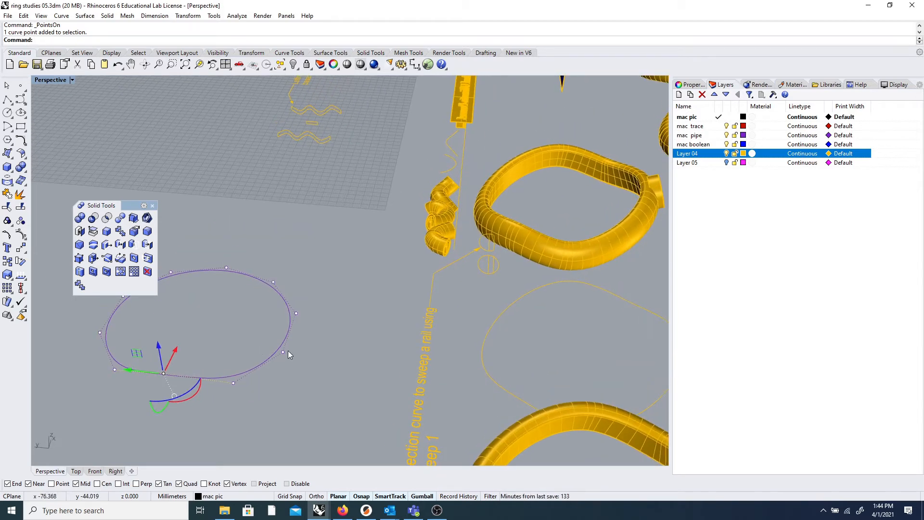
pyautogui.press('Escape')
pyautogui.moveTo(289, 367); pyautogui.dragTo(312, 322)
pyautogui.click(282, 352)
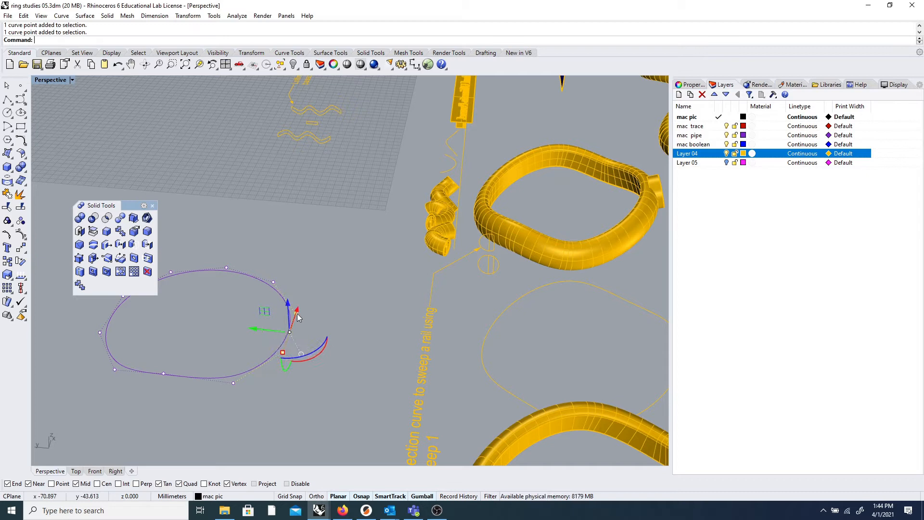
pyautogui.keyDown('shift'); pyautogui.click(296, 313); pyautogui.keyUp('shift')
pyautogui.click(289, 306)
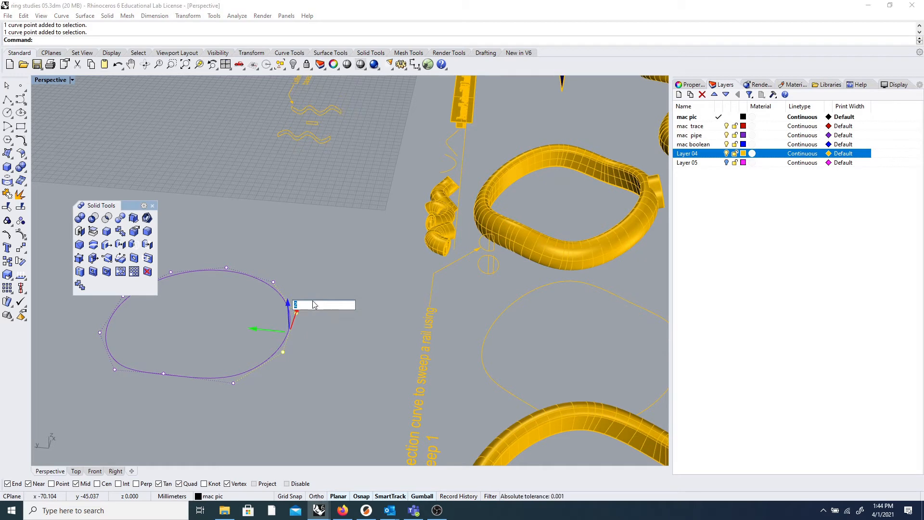
pyautogui.write('-2')
pyautogui.press('Return')
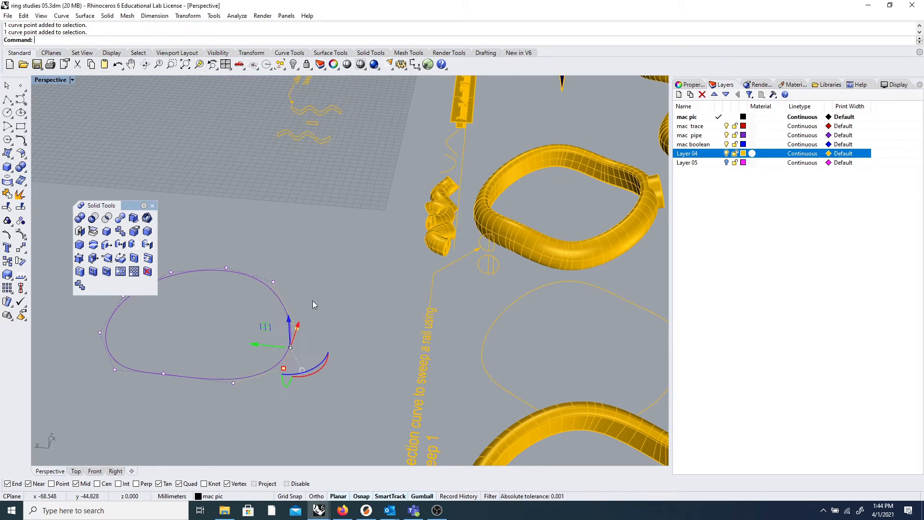
# - Examine the reshaped purple curve from a low side angle and compare it with the yellow swept rings
pyautogui.click(280, 394)
pyautogui.moveTo(280, 394); pyautogui.dragTo(298, 378, button='right')
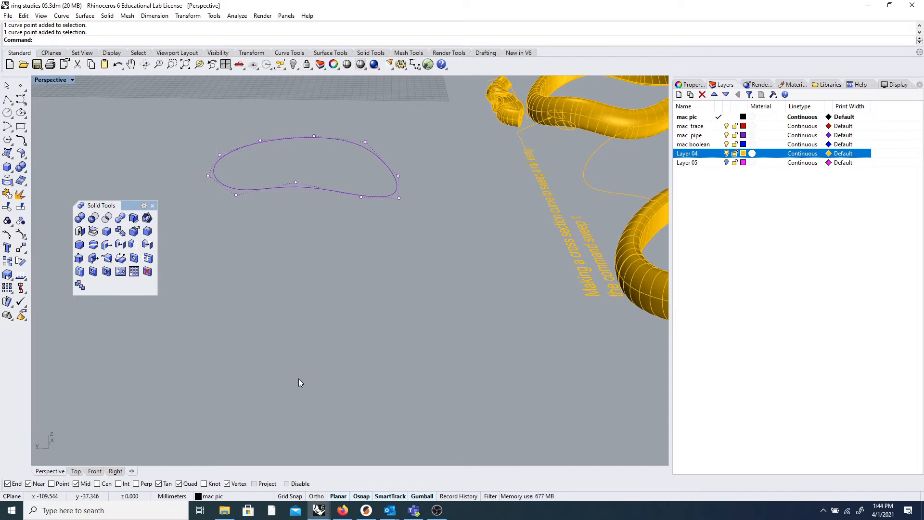
pyautogui.scroll(-3, 274, 324)
pyautogui.moveTo(355, 294); pyautogui.dragTo(403, 246, button='right')
pyautogui.scroll(-2, 369, 254)
pyautogui.scroll(3, 515, 212)
pyautogui.moveTo(521, 267); pyautogui.dragTo(542, 238, button='right')
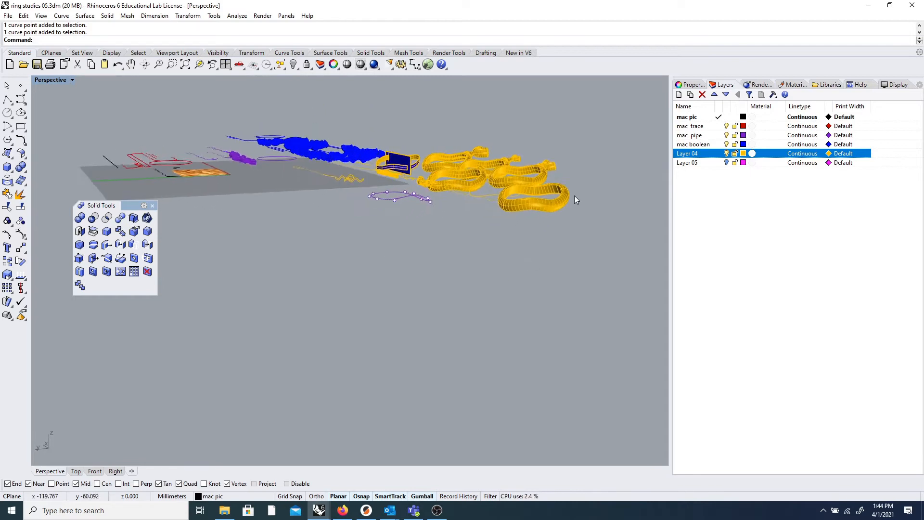
pyautogui.scroll(5, 581, 189)
pyautogui.moveTo(582, 192); pyautogui.dragTo(320, 377, button='right')
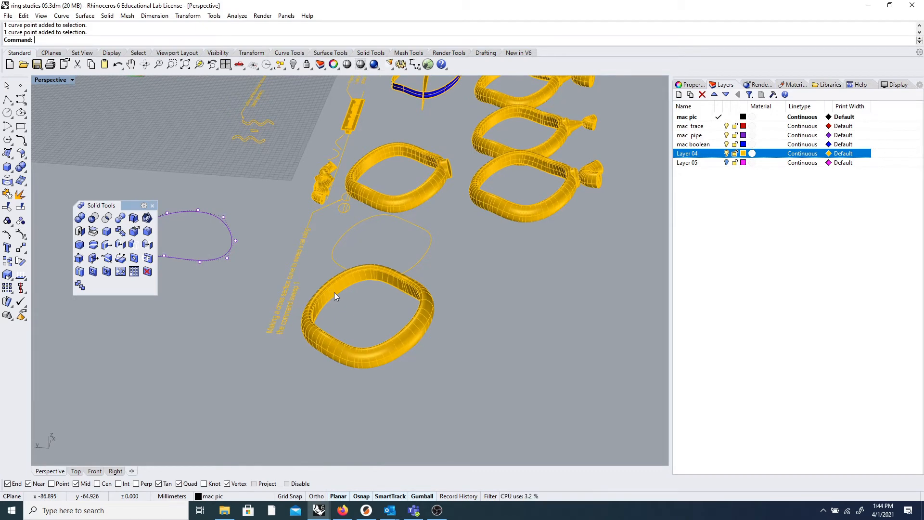
# - Examine the flat-bottomed cross-section curve at the arrow of the sweep 1 note
pyautogui.moveTo(336, 210); pyautogui.dragTo(212, 252, button='right')
pyautogui.scroll(3, 277, 267)
pyautogui.scroll(6, 277, 267)
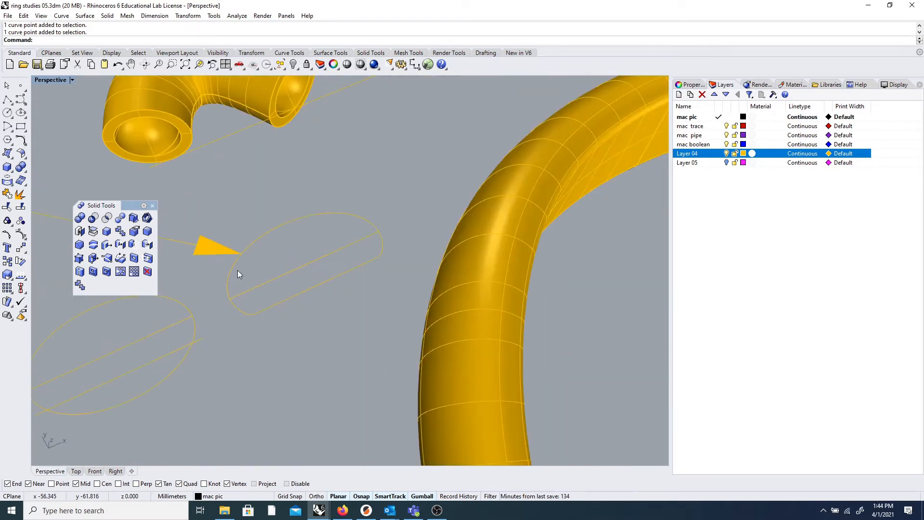
pyautogui.click(232, 274)
pyautogui.click(250, 313)
pyautogui.click(308, 321)
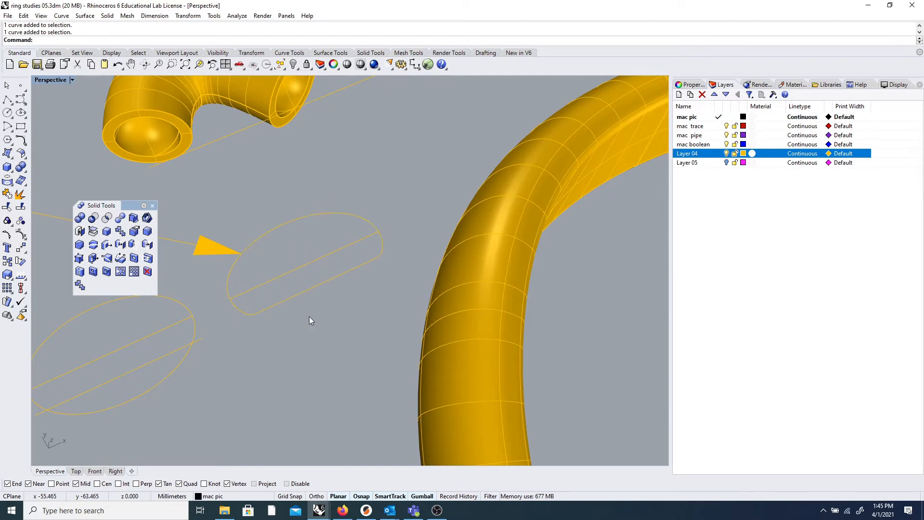
# - Move the ellipse away from its two straight construction lines, leaving the lines in place
pyautogui.scroll(-5, 337, 318)
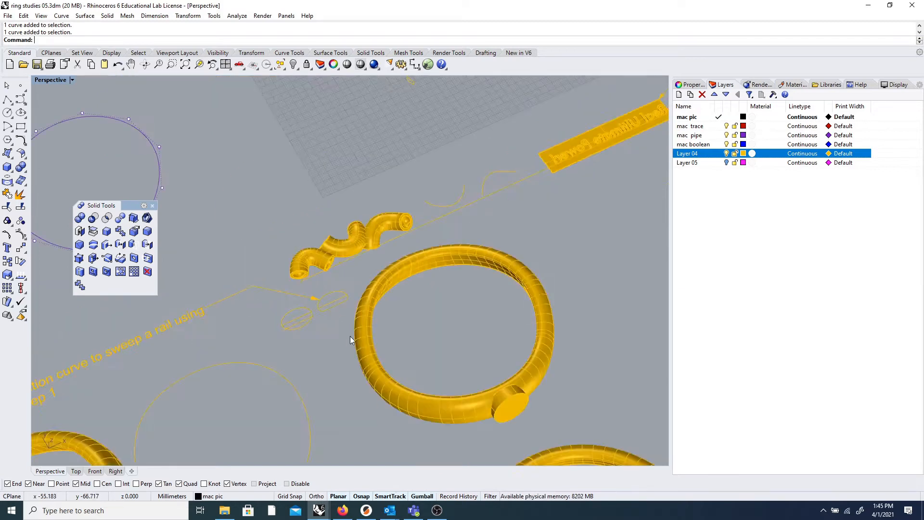
pyautogui.scroll(5, 231, 364)
pyautogui.click(244, 311)
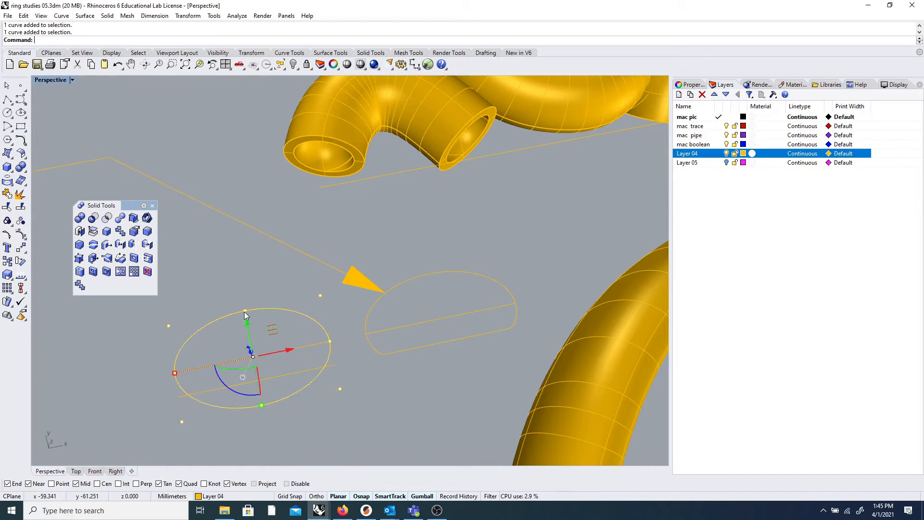
pyautogui.click(296, 348)
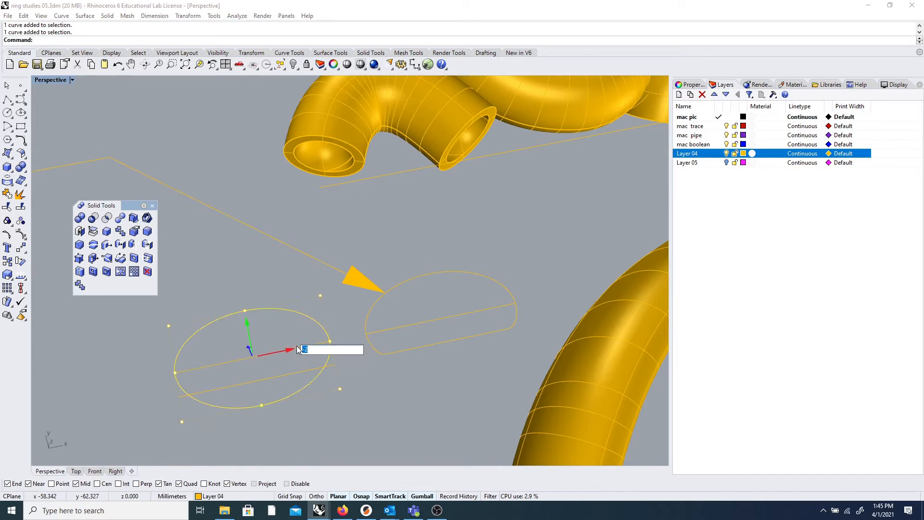
pyautogui.click(270, 267)
pyautogui.click(280, 350)
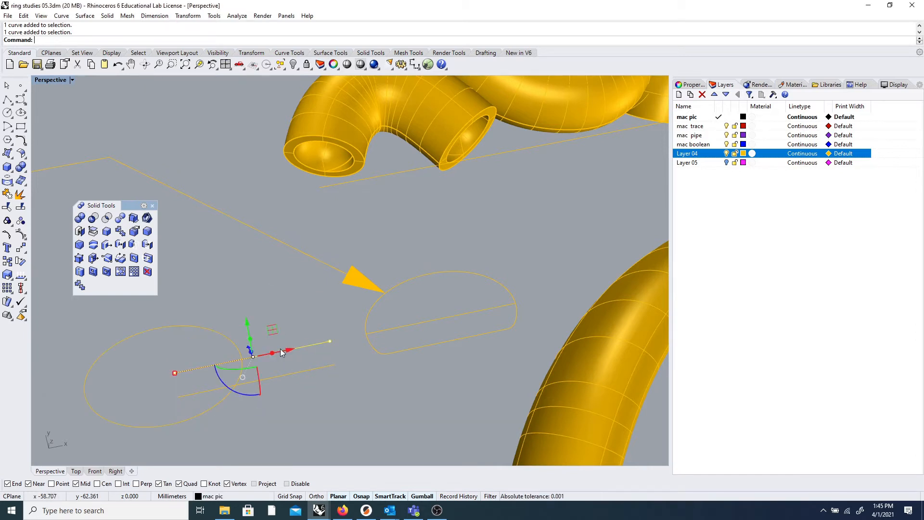
pyautogui.click(227, 335)
pyautogui.moveTo(203, 365); pyautogui.dragTo(120, 366)
pyautogui.click(306, 284)
pyautogui.click(298, 345)
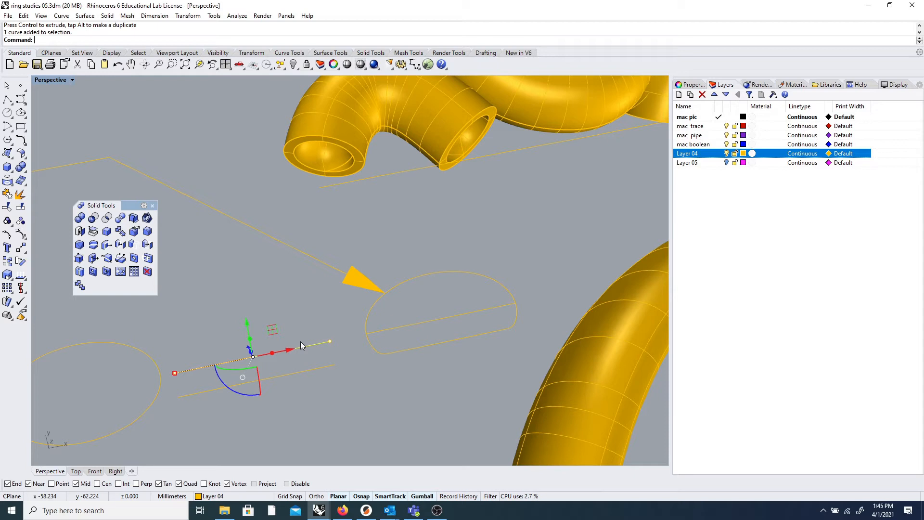
# - Draw an ellipse centred on the upper construction line's midpoint, first axis to the line's end and second axis about 0.95 mm
pyautogui.click(170, 174)
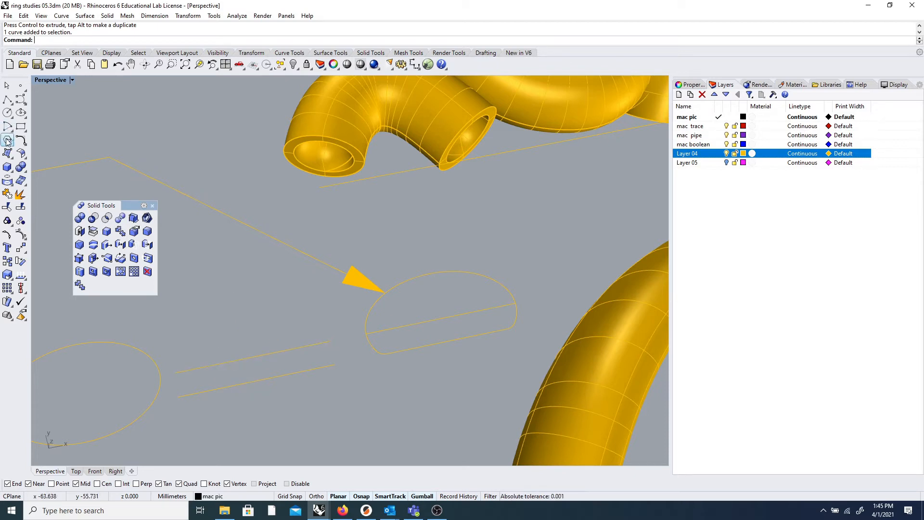
pyautogui.click(21, 113)
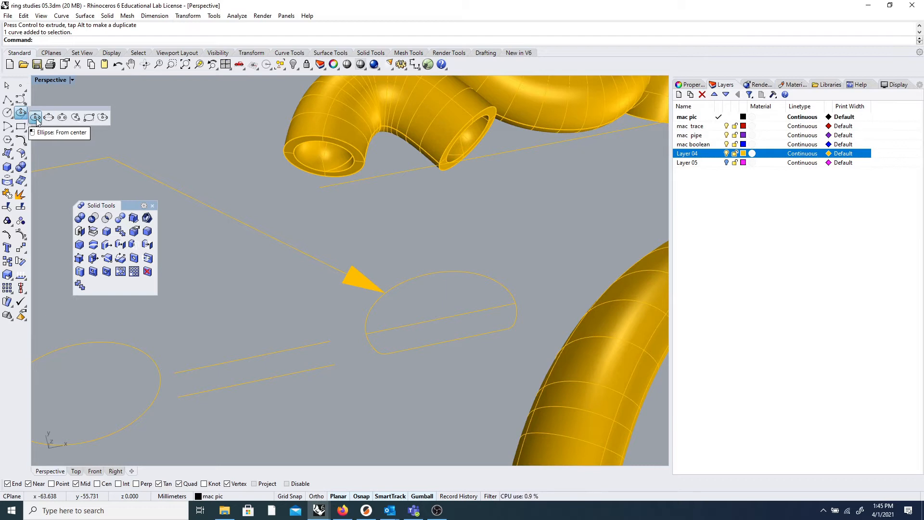
pyautogui.click(37, 118)
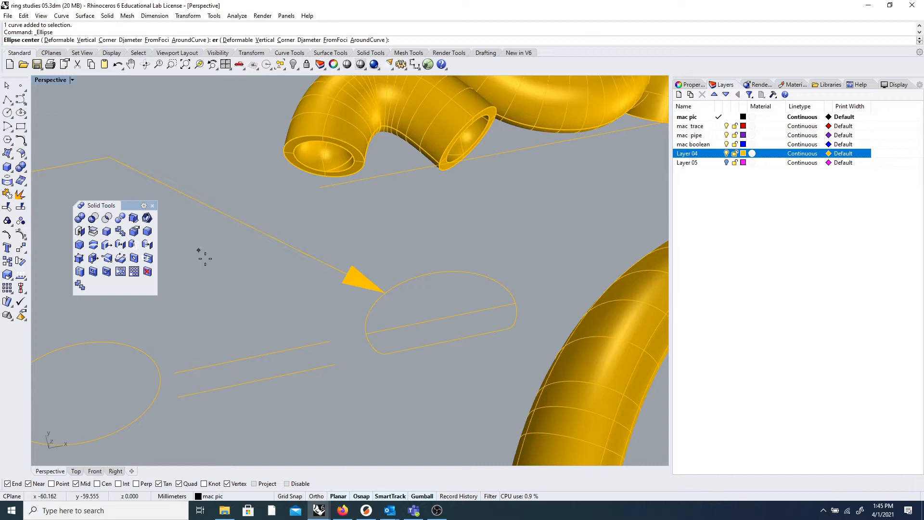
pyautogui.click(252, 356)
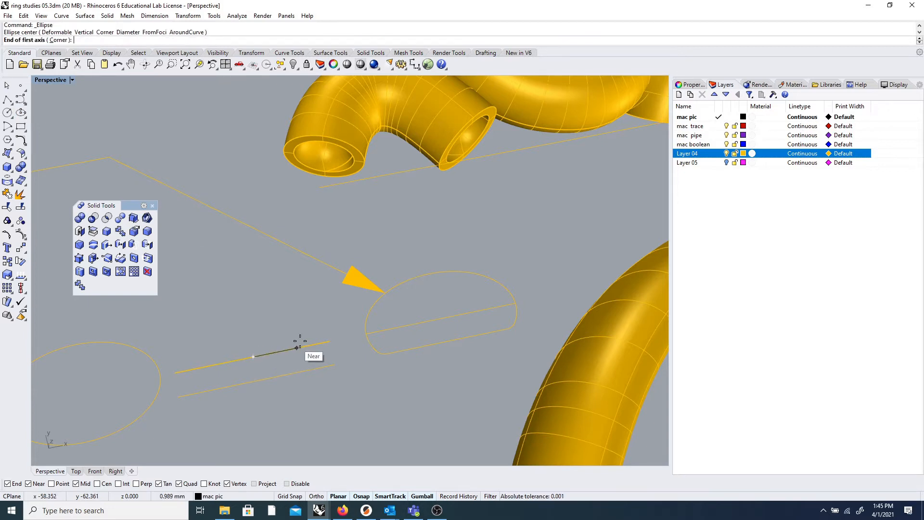
pyautogui.click(325, 339)
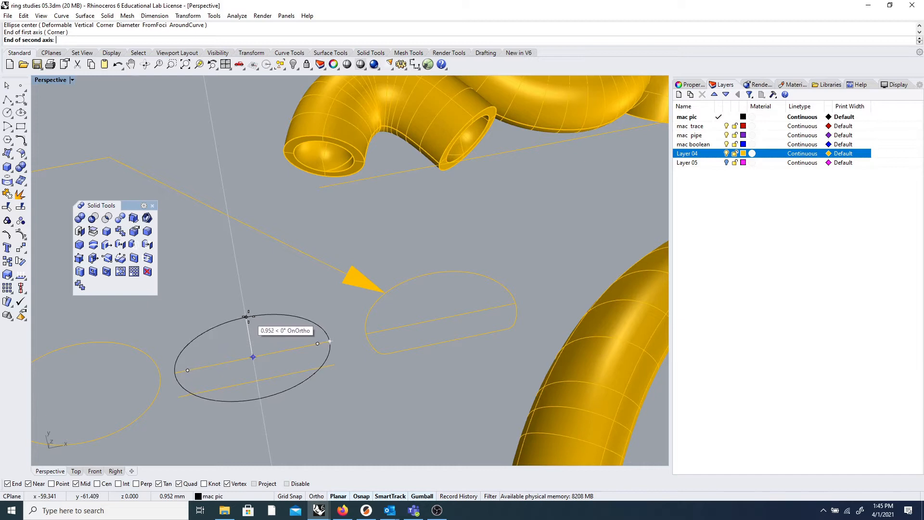
pyautogui.click(248, 316)
pyautogui.scroll(-5, 291, 311)
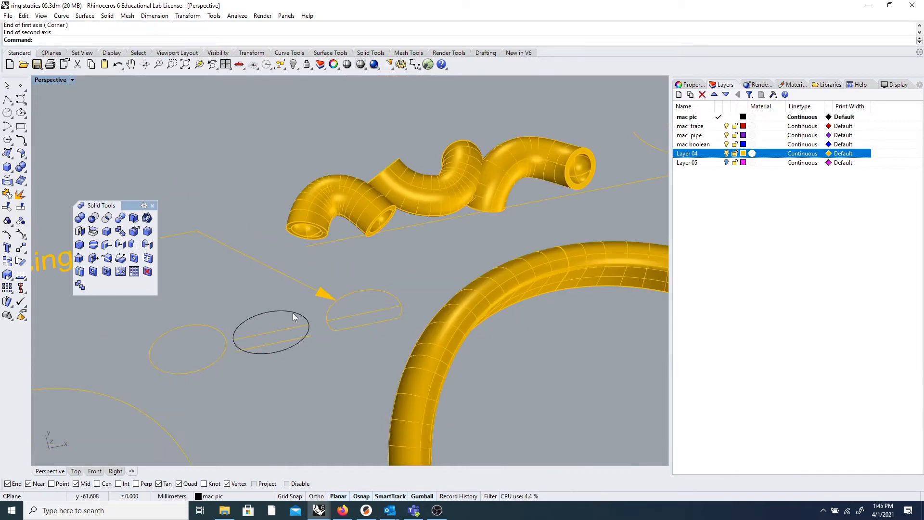
pyautogui.scroll(6, 289, 414)
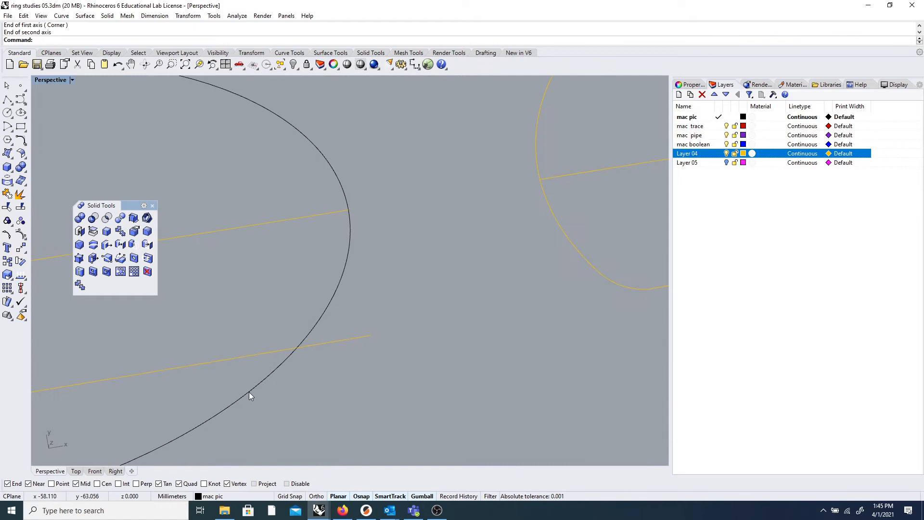
# - Offset the straight centre line of the flat-bottomed section 0.25 mm towards its flat base
pyautogui.scroll(-3, 255, 394)
pyautogui.click(244, 359)
pyautogui.click(242, 379)
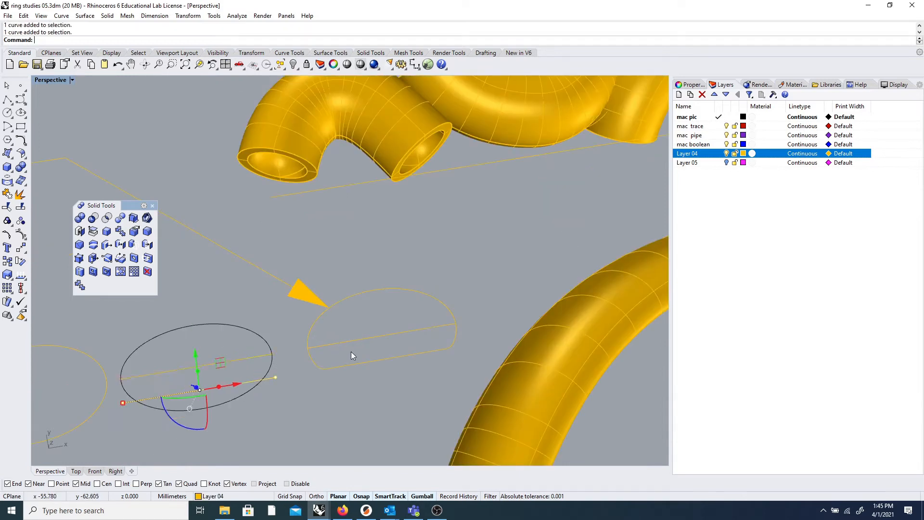
pyautogui.click(354, 341)
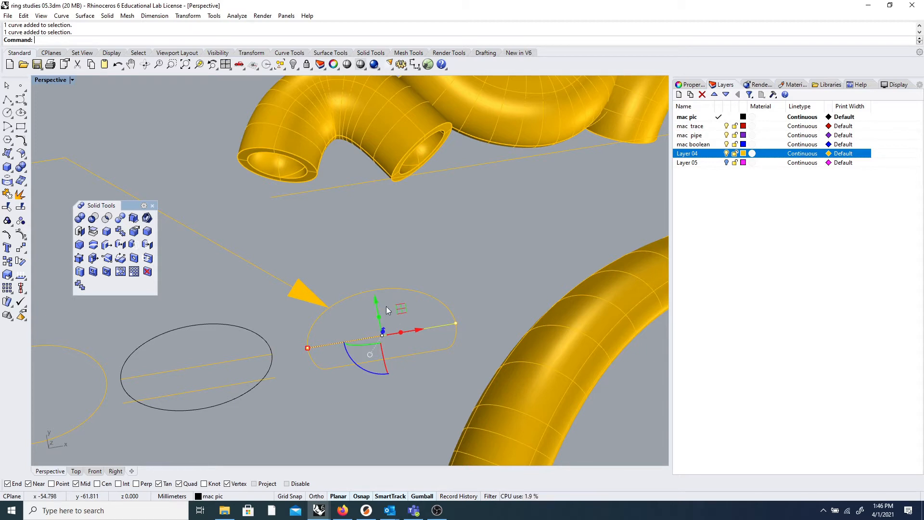
pyautogui.click(365, 262)
pyautogui.click(363, 340)
pyautogui.write('Offset')
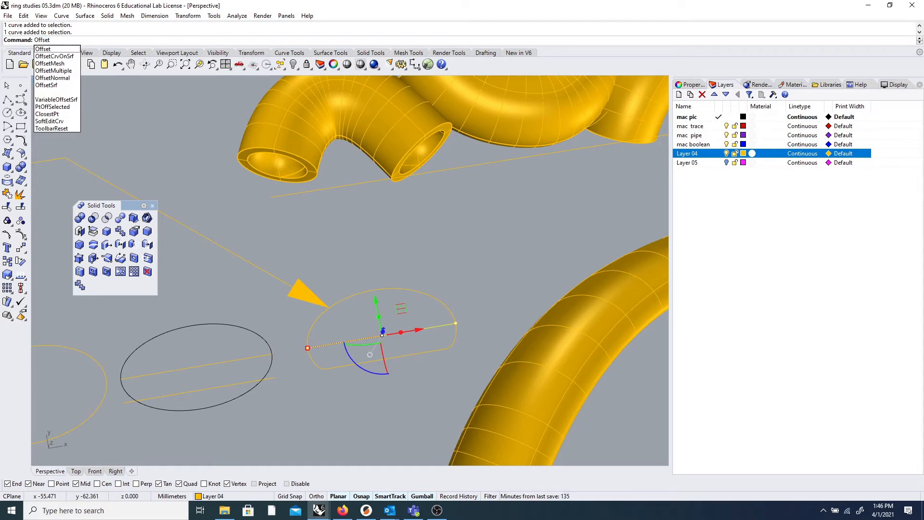
pyautogui.press('Return')
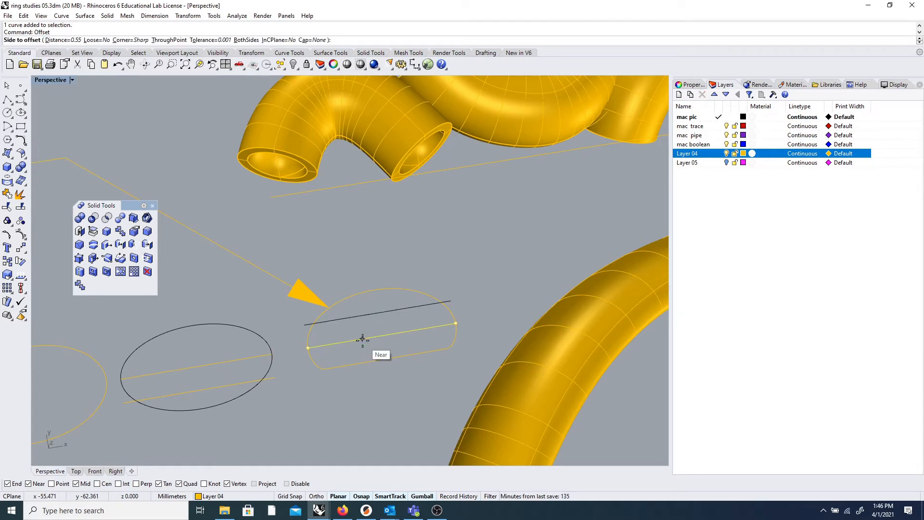
pyautogui.click(62, 41)
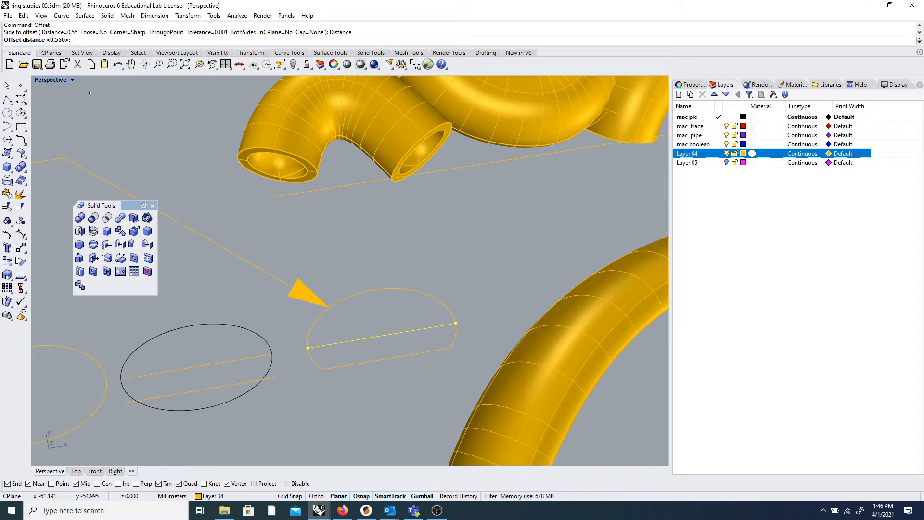
pyautogui.write('33')
pyautogui.press('Return')
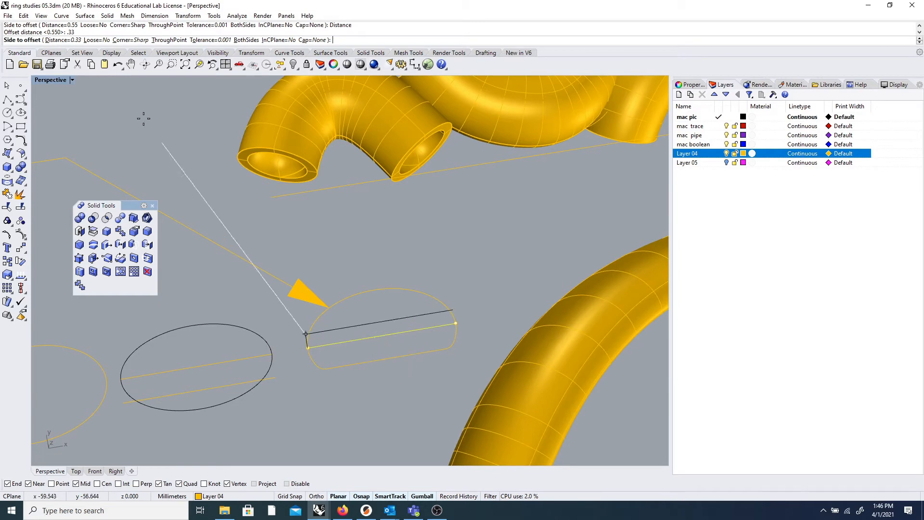
pyautogui.click(63, 41)
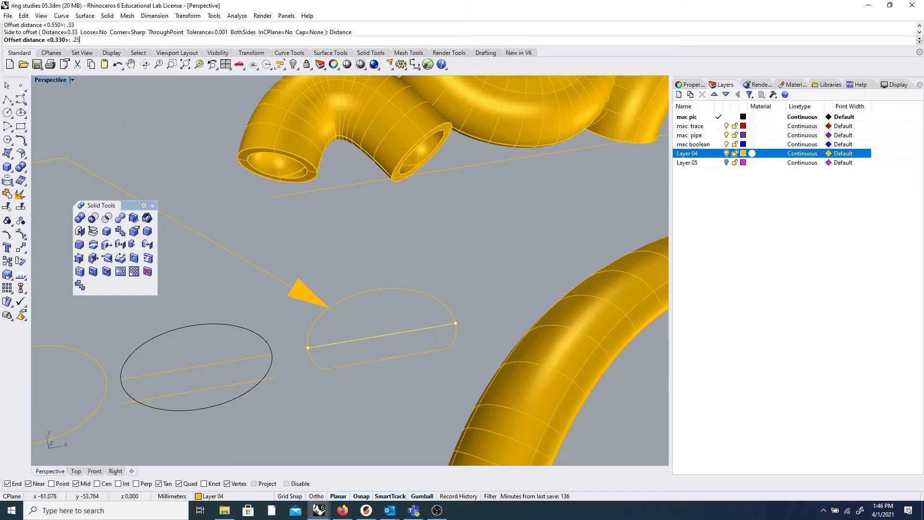
pyautogui.press('Return')
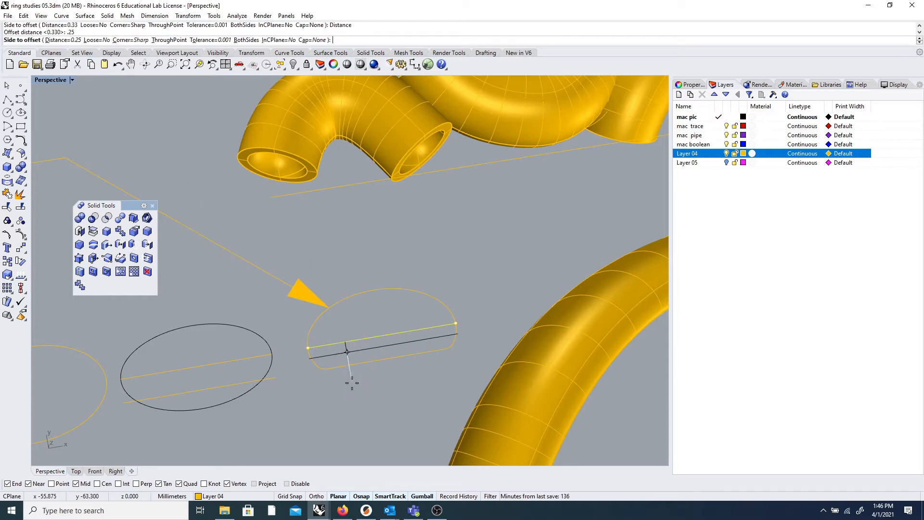
pyautogui.click(352, 352)
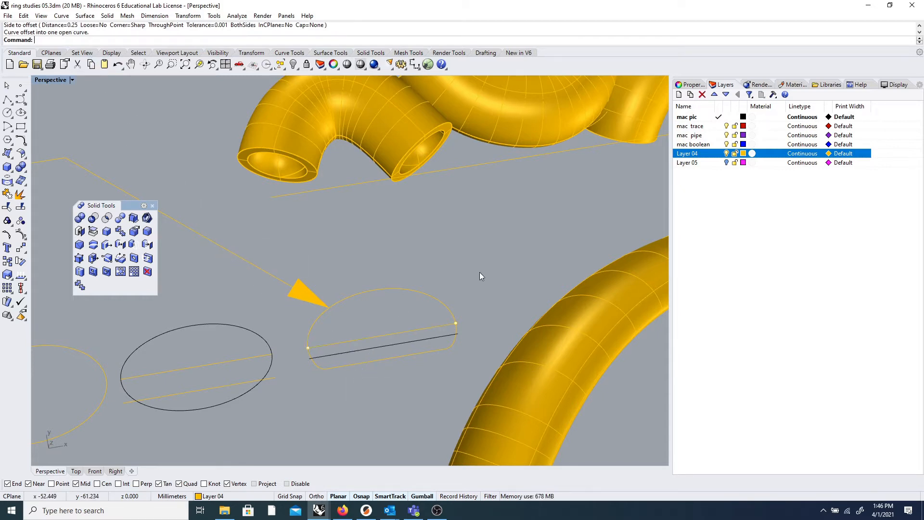
# - Examine the flat-bottomed section with its offset line, briefly selecting all of its curves
pyautogui.click(479, 272)
pyautogui.scroll(-10, 465, 305)
pyautogui.moveTo(457, 321); pyautogui.dragTo(411, 472, button='right')
pyautogui.scroll(11, 415, 455)
pyautogui.scroll(14, 401, 330)
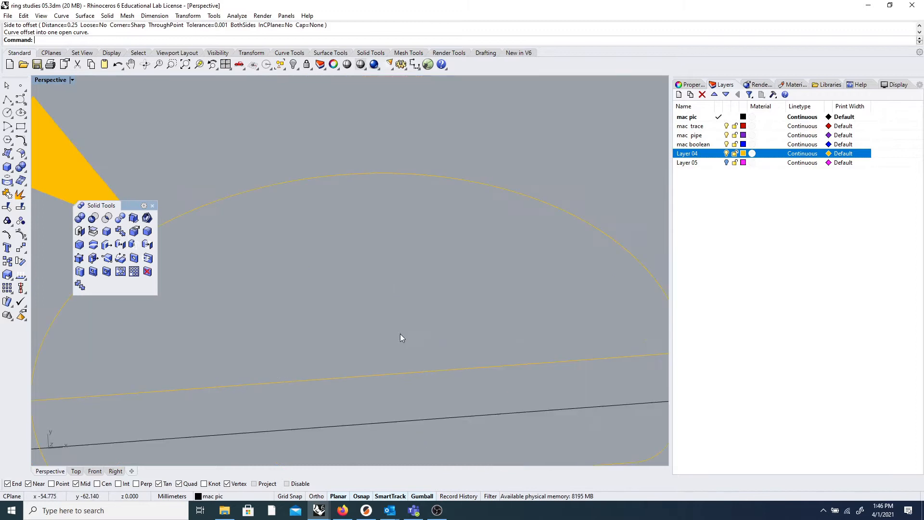
pyautogui.scroll(-6, 386, 364)
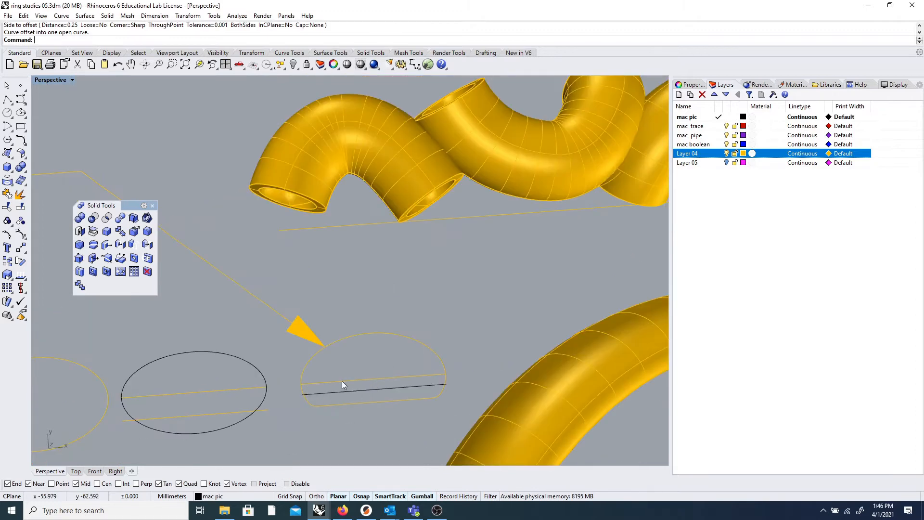
pyautogui.moveTo(237, 253); pyautogui.dragTo(472, 435)
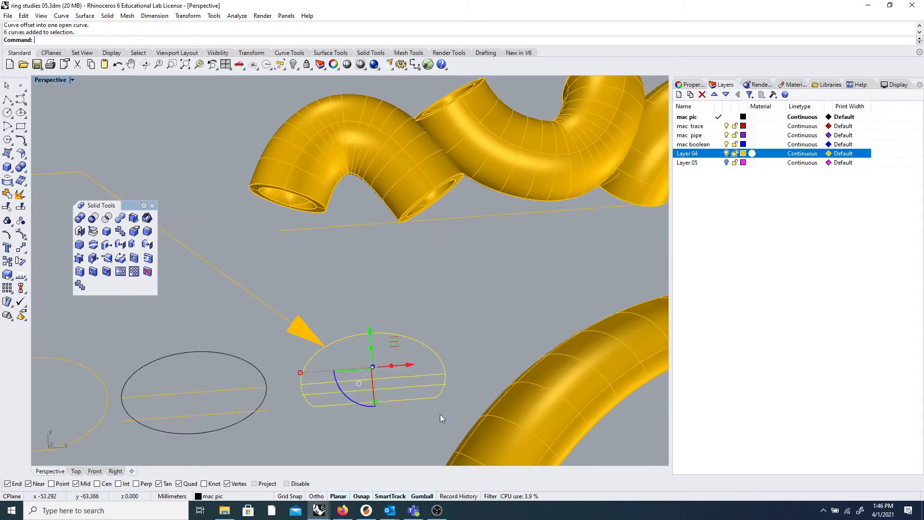
pyautogui.scroll(8, 425, 412)
pyautogui.scroll(-8, 418, 403)
pyautogui.moveTo(452, 346)
pyautogui.keyDown('shift'); pyautogui.mouseDown(button='right')
pyautogui.moveTo(483, 320)
pyautogui.moveTo(455, 338)
pyautogui.mouseUp(button='right'); pyautogui.keyUp('shift')
pyautogui.click(444, 289)
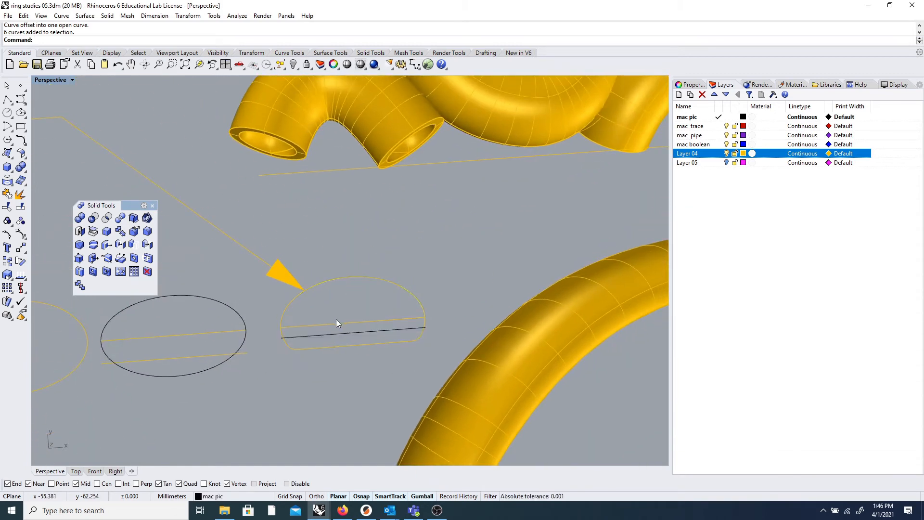
# - Delete the black offset line inside the flat-bottomed section
pyautogui.click(318, 334)
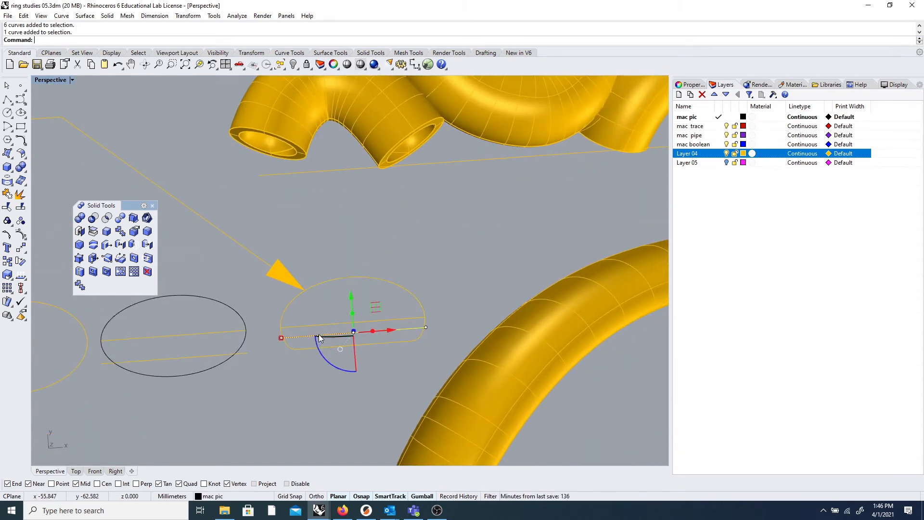
pyautogui.press('Delete')
pyautogui.click(200, 361)
pyautogui.press('Escape')
pyautogui.click(210, 355)
pyautogui.click(253, 374)
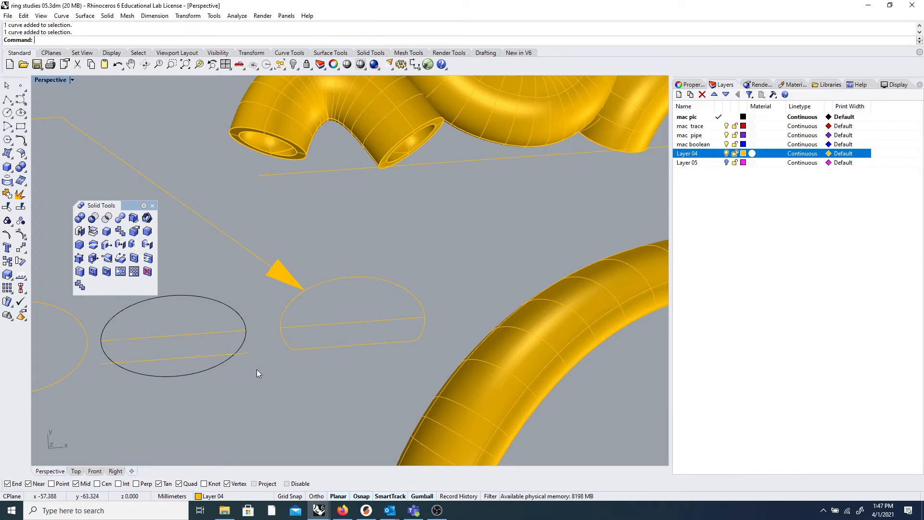
# - Show the command help and trim away the ellipse's portion below the lower construction line, using that line as the cutting object
pyautogui.write('Trim')
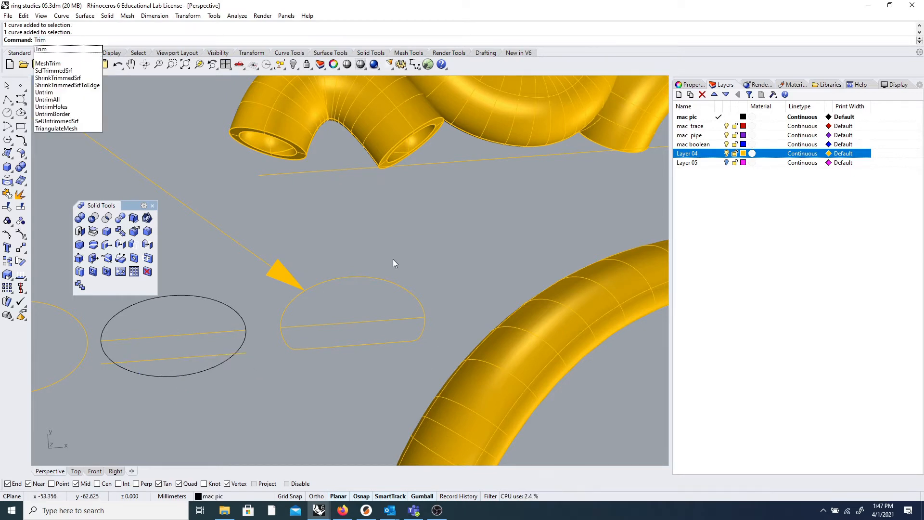
pyautogui.press('Escape')
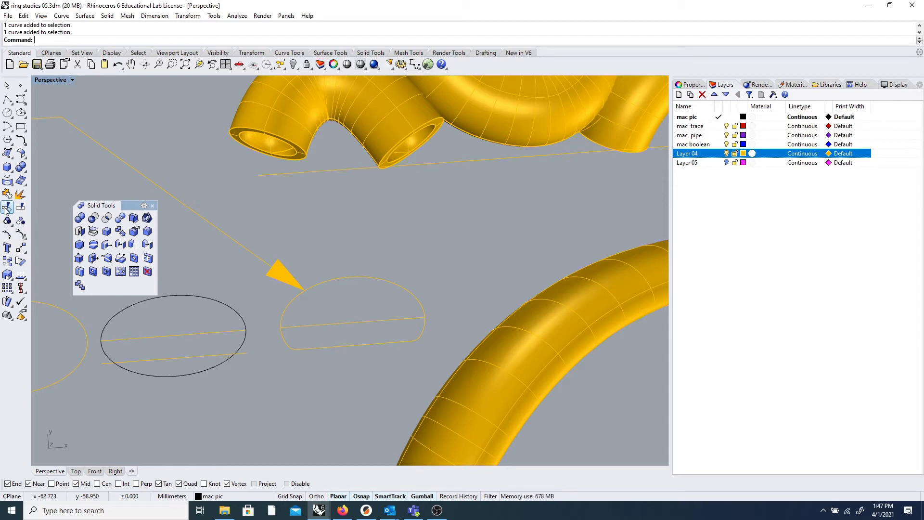
pyautogui.click(858, 85)
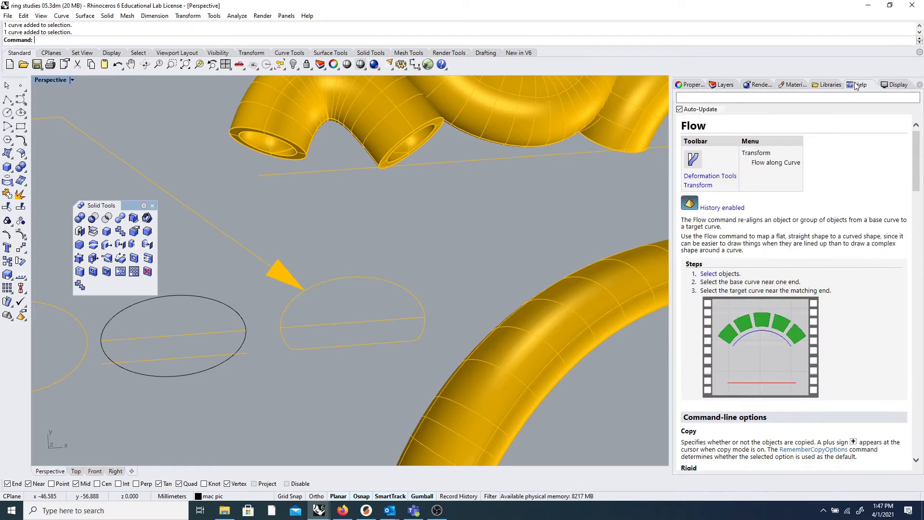
pyautogui.click(7, 208)
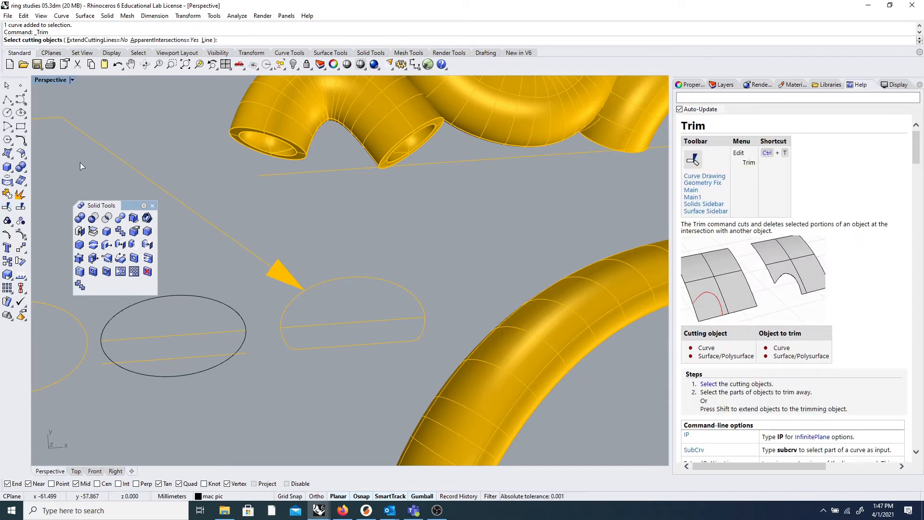
pyautogui.click(169, 357)
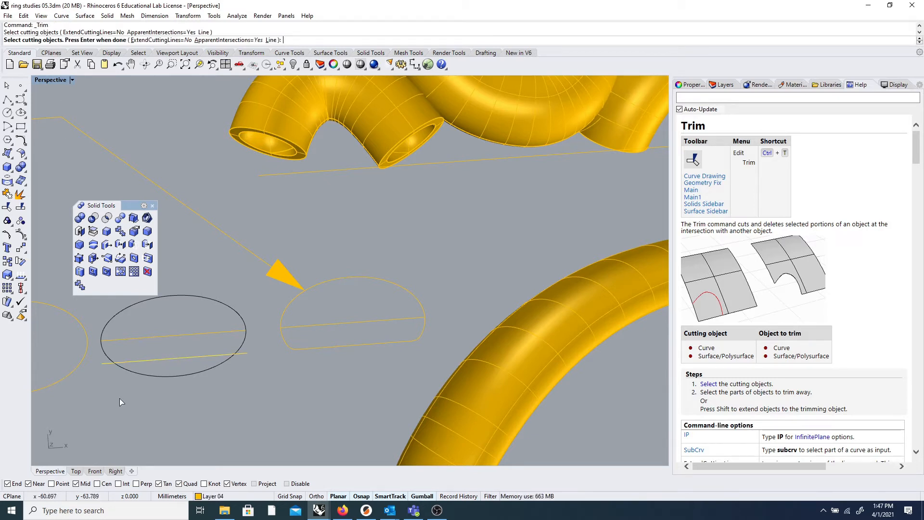
pyautogui.press('Return')
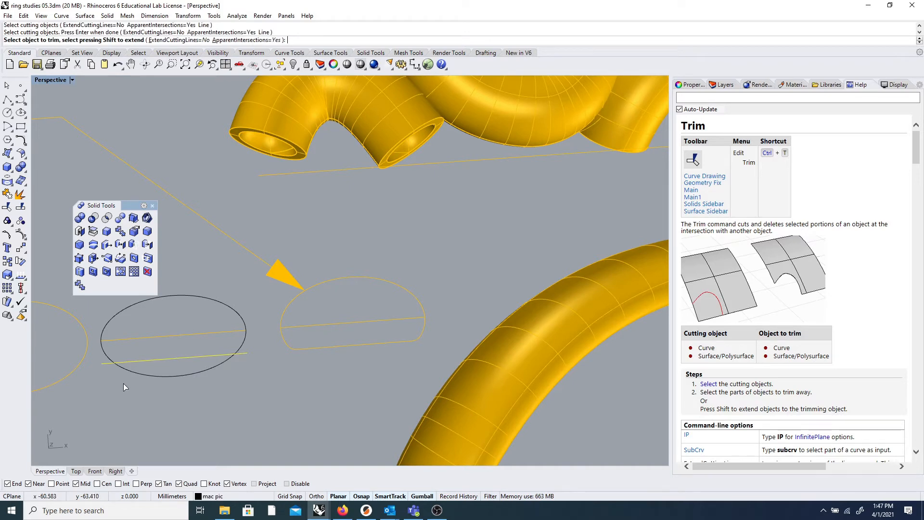
pyautogui.click(160, 376)
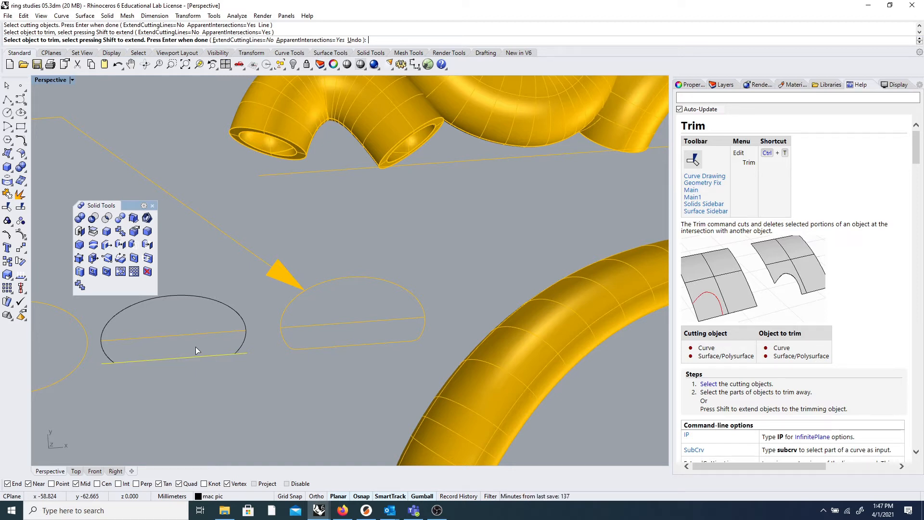
pyautogui.press('Return')
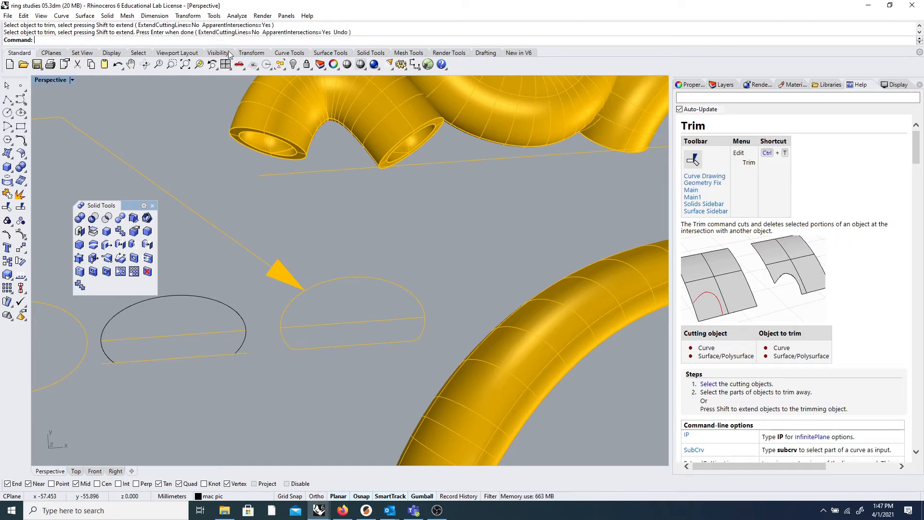
# - Trim the overhanging ends of the base line on the black profile, using its arc as the cutting object
pyautogui.rightClick(219, 41)
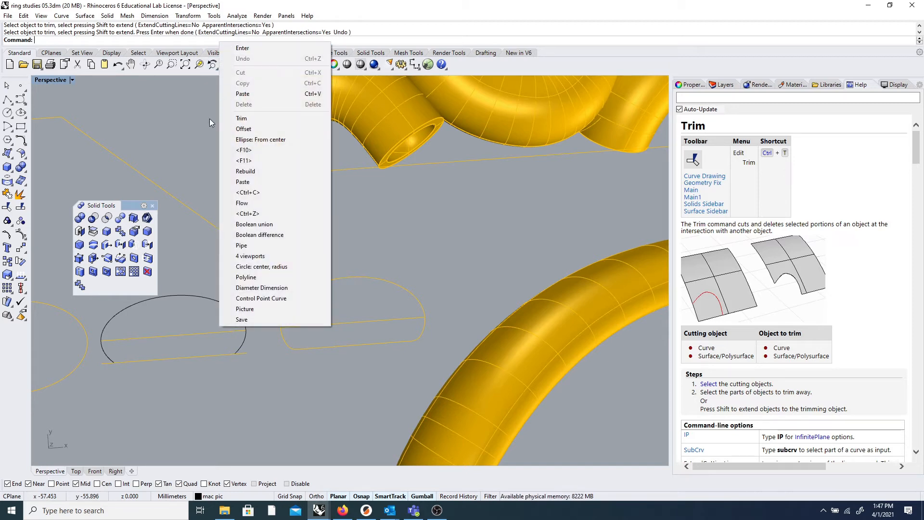
pyautogui.click(157, 158)
pyautogui.click(7, 206)
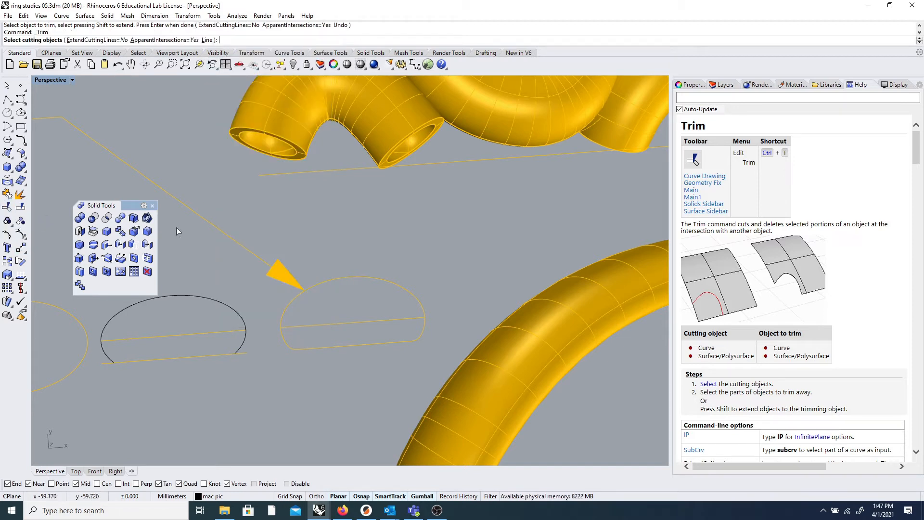
pyautogui.click(105, 357)
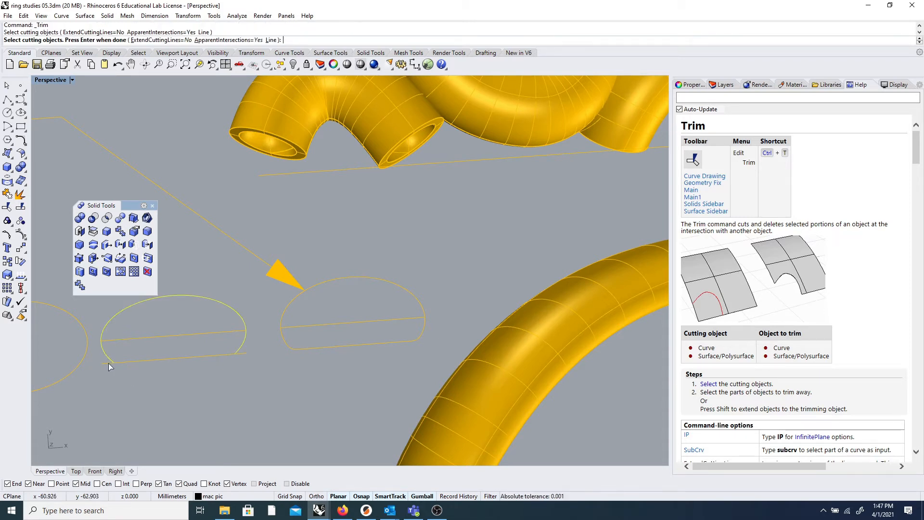
pyautogui.press('Return')
pyautogui.click(108, 362)
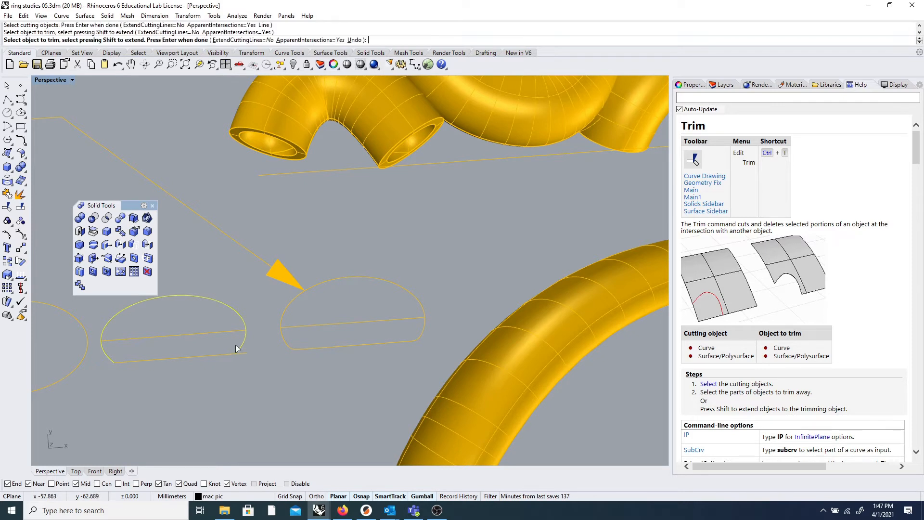
pyautogui.click(246, 354)
pyautogui.press('Return')
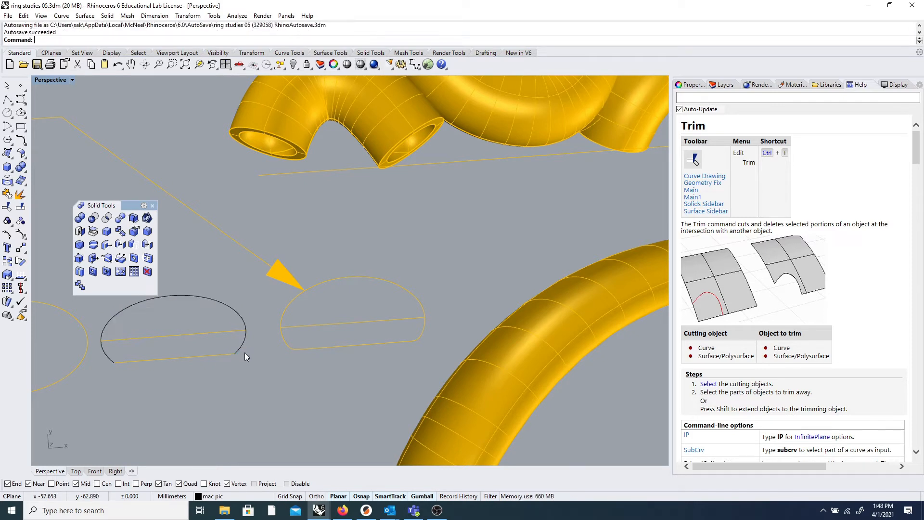
# - Examine the corners where the arc meets the base line and compare them with the rounded corners of the finished profile
pyautogui.scroll(5, 232, 357)
pyautogui.scroll(-3, 232, 357)
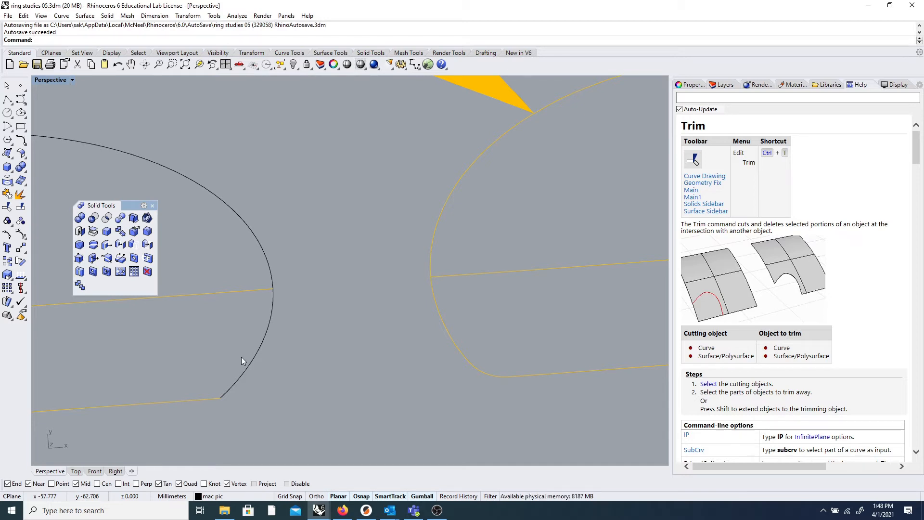
pyautogui.scroll(-3, 284, 362)
pyautogui.scroll(5, 289, 354)
pyautogui.click(200, 307)
pyautogui.click(288, 275)
pyautogui.click(208, 306)
pyautogui.scroll(-3, 210, 300)
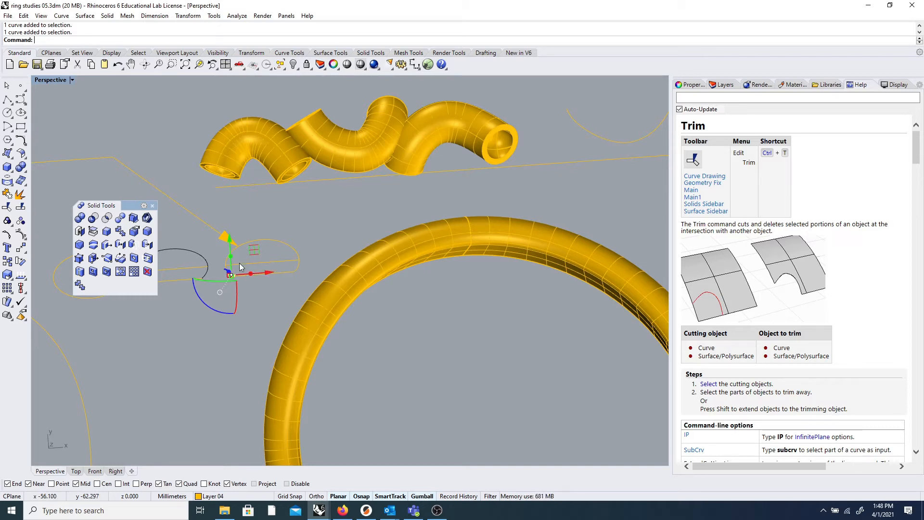
pyautogui.click(168, 331)
pyautogui.scroll(-7, 215, 297)
pyautogui.scroll(11, 188, 290)
pyautogui.scroll(14, 186, 290)
pyautogui.scroll(-14, 190, 287)
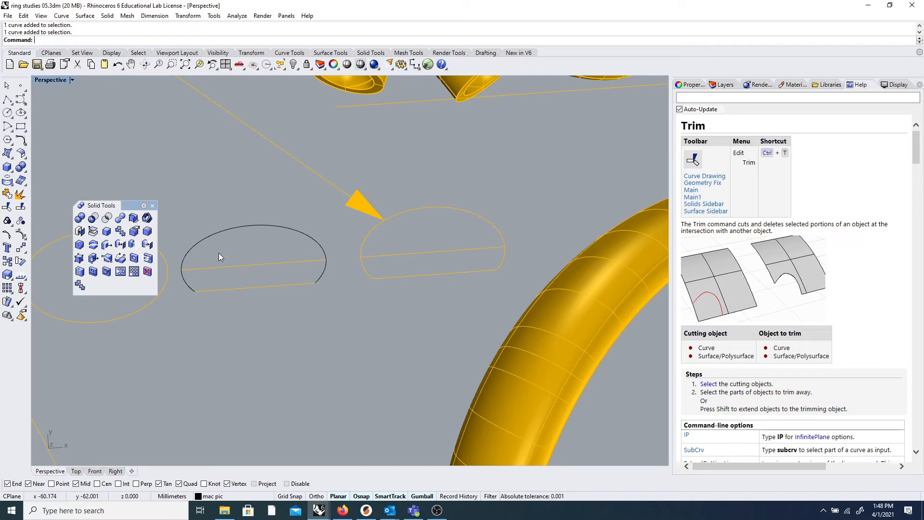
# - Fillet the black profile's lower-left corner between the arc and the base line with radius 0.2
pyautogui.write('fillet')
pyautogui.press('Return')
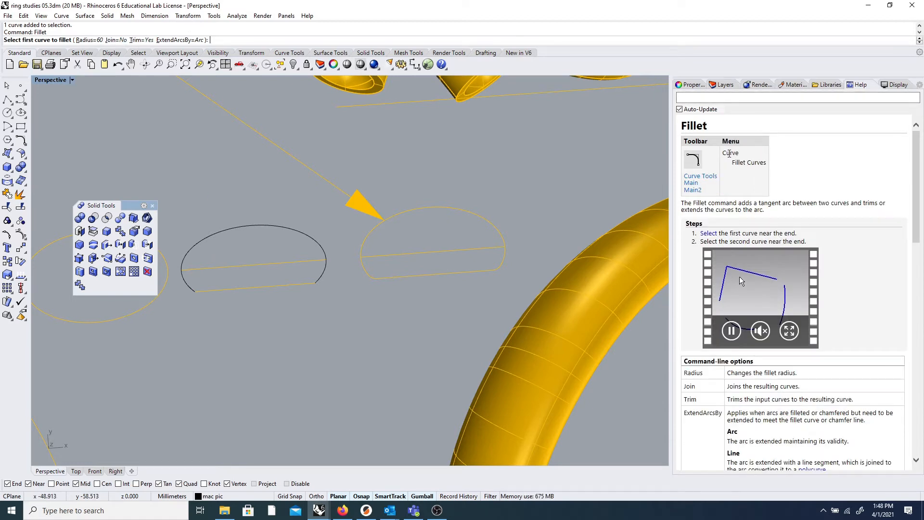
pyautogui.moveTo(723, 151); pyautogui.dragTo(754, 167)
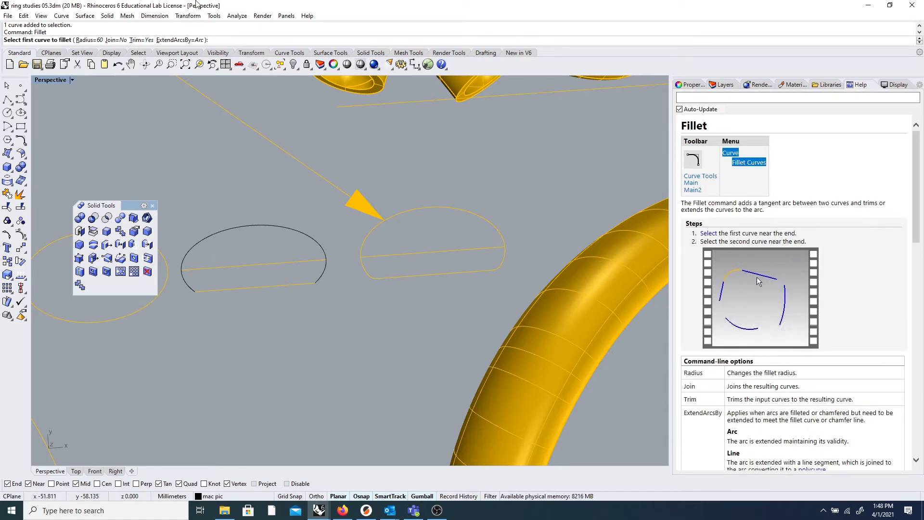
pyautogui.click(61, 16)
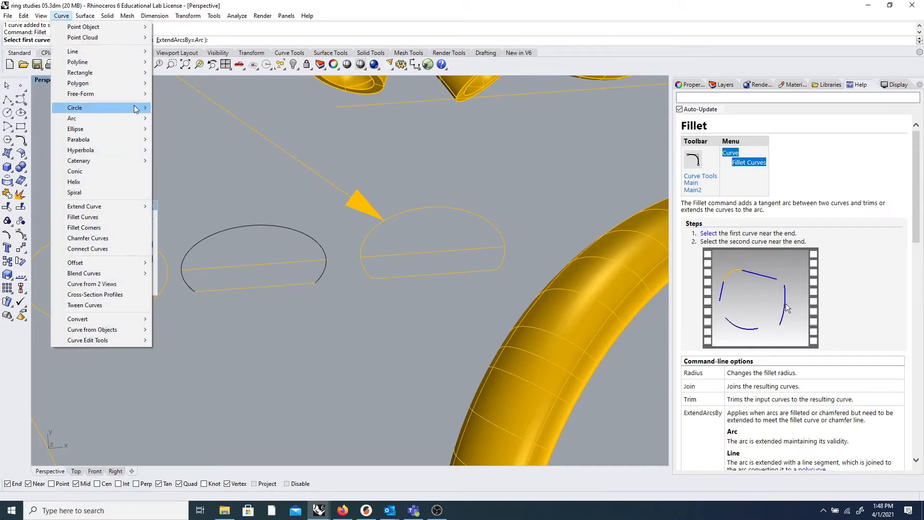
pyautogui.moveTo(118, 211)
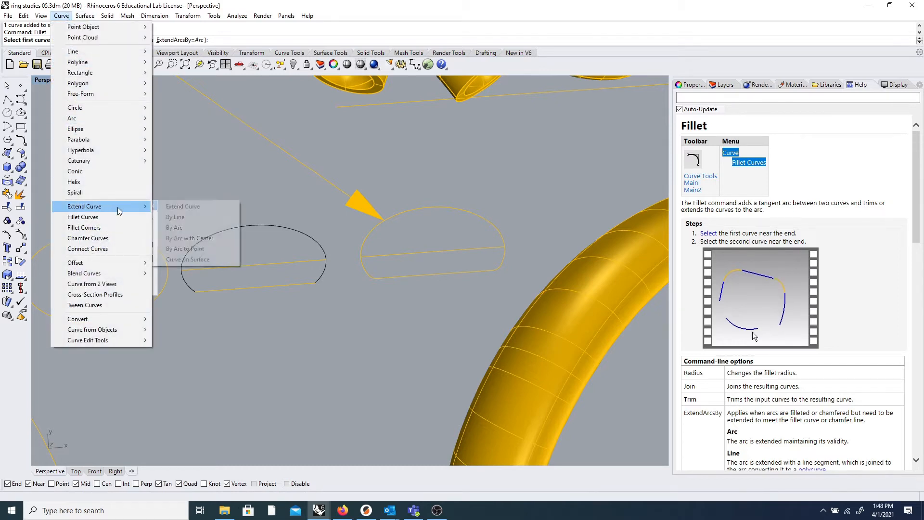
pyautogui.click(234, 175)
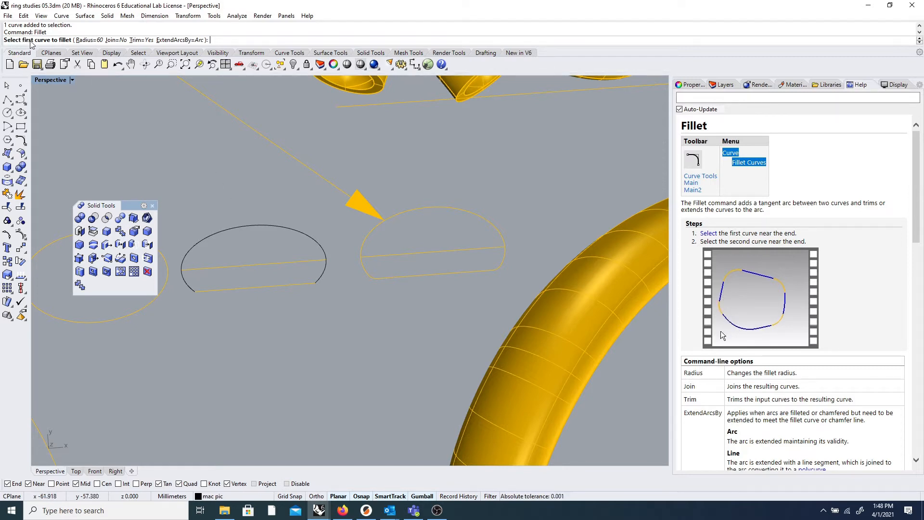
pyautogui.click(90, 40)
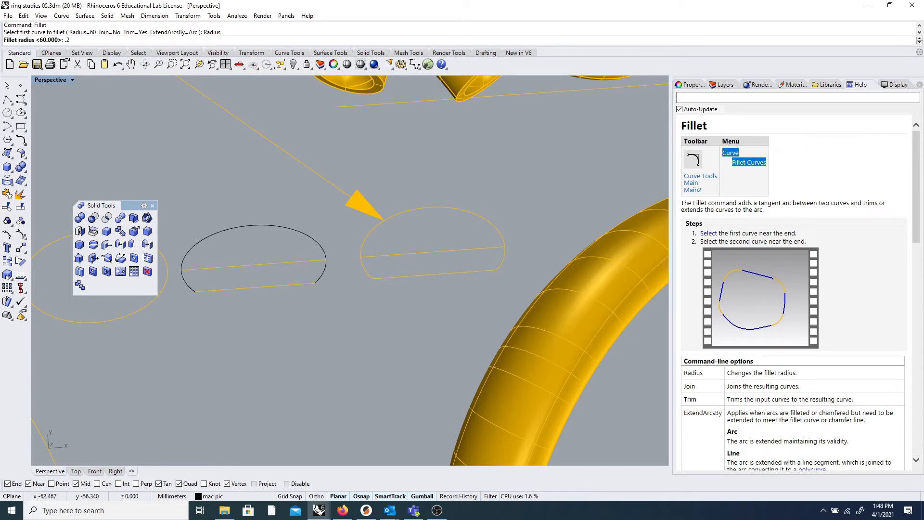
pyautogui.press('Return')
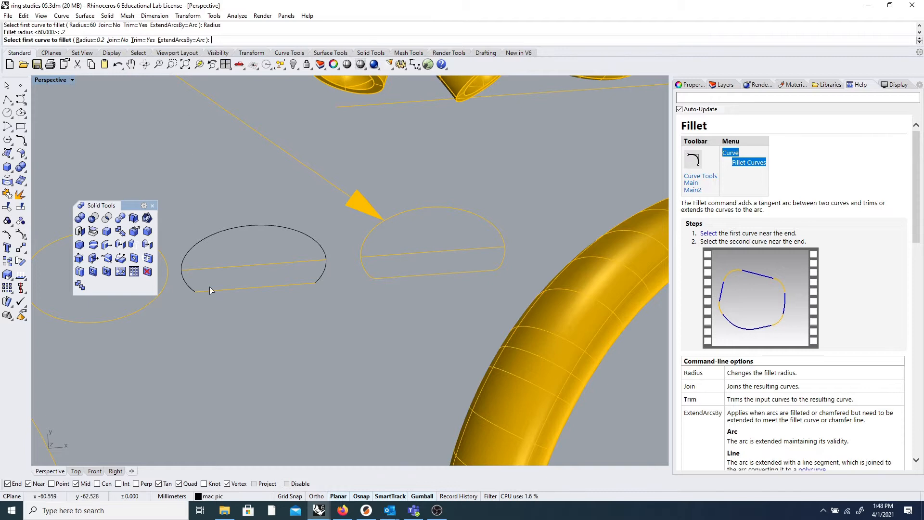
pyautogui.scroll(5, 212, 302)
pyautogui.scroll(-5, 173, 261)
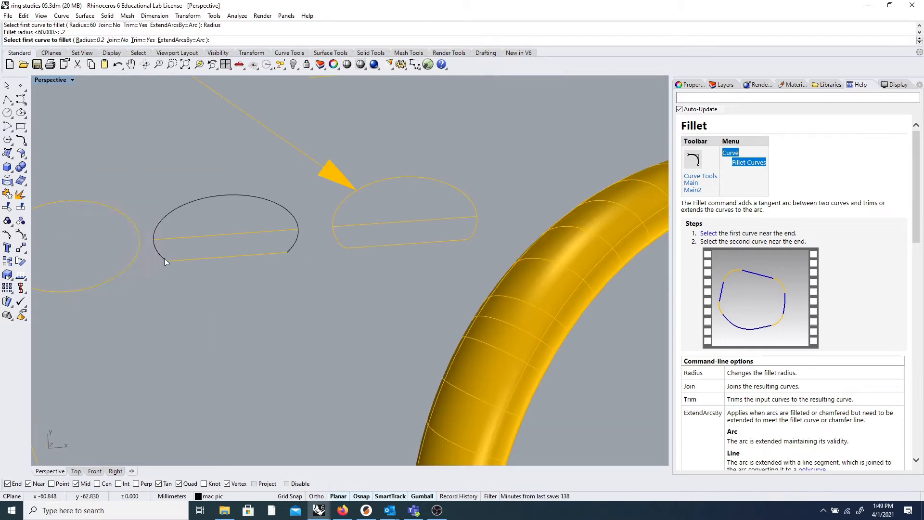
pyautogui.click(163, 258)
pyautogui.click(173, 260)
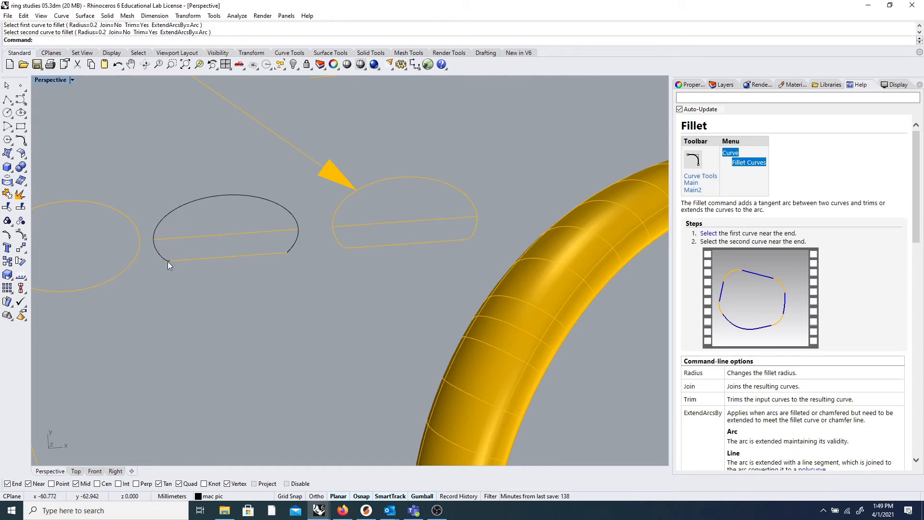
pyautogui.scroll(3, 168, 262)
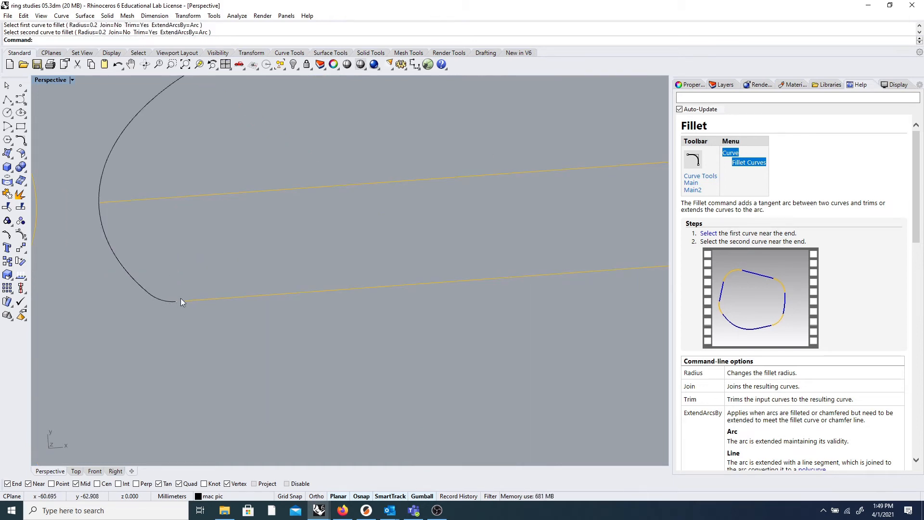
# - Fillet the black profile's lower-right corner between the arc and the base line with the same 0.2 radius
pyautogui.scroll(-5, 273, 276)
pyautogui.scroll(5, 242, 271)
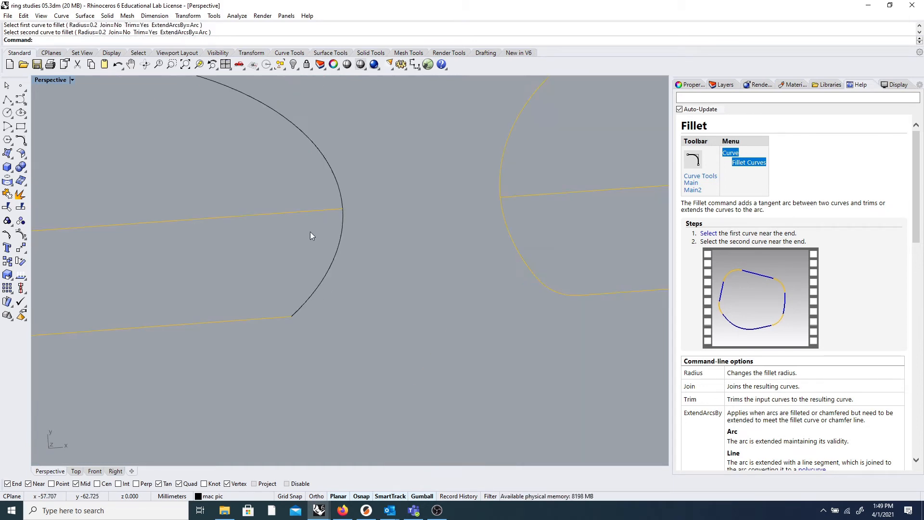
pyautogui.rightClick(183, 42)
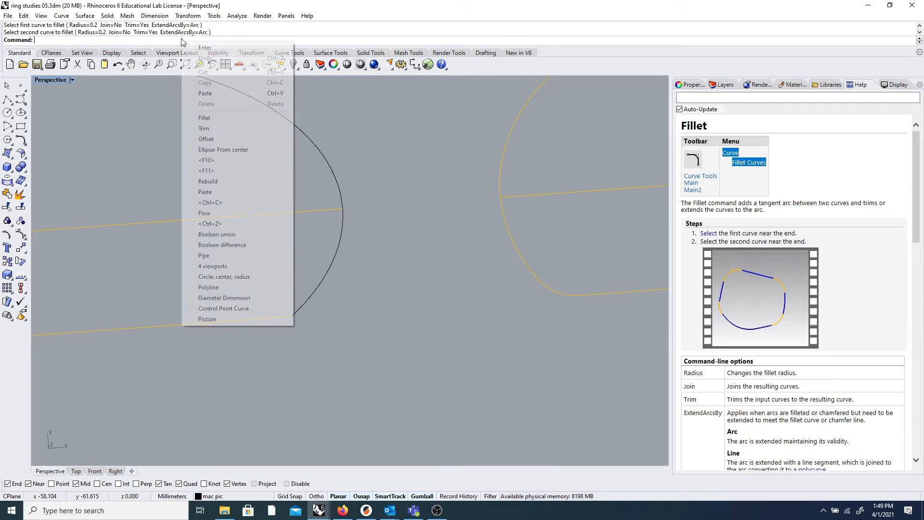
pyautogui.click(203, 117)
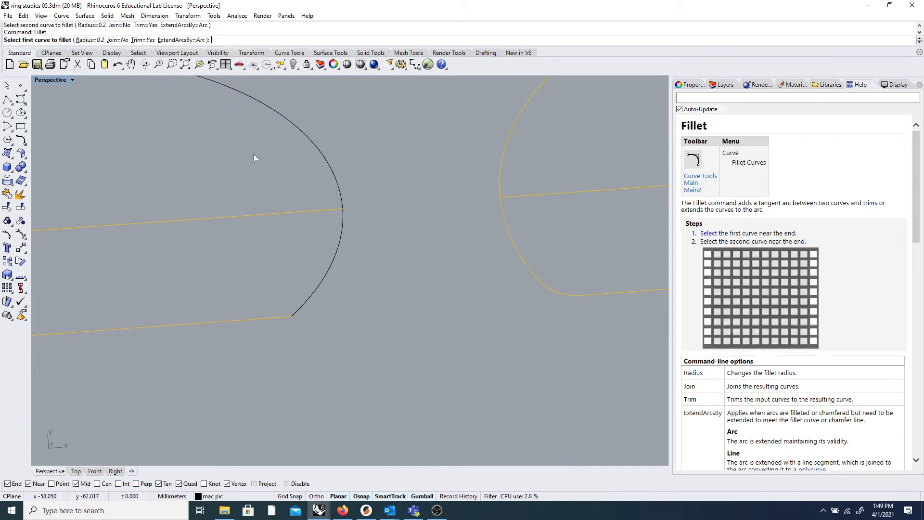
pyautogui.click(301, 307)
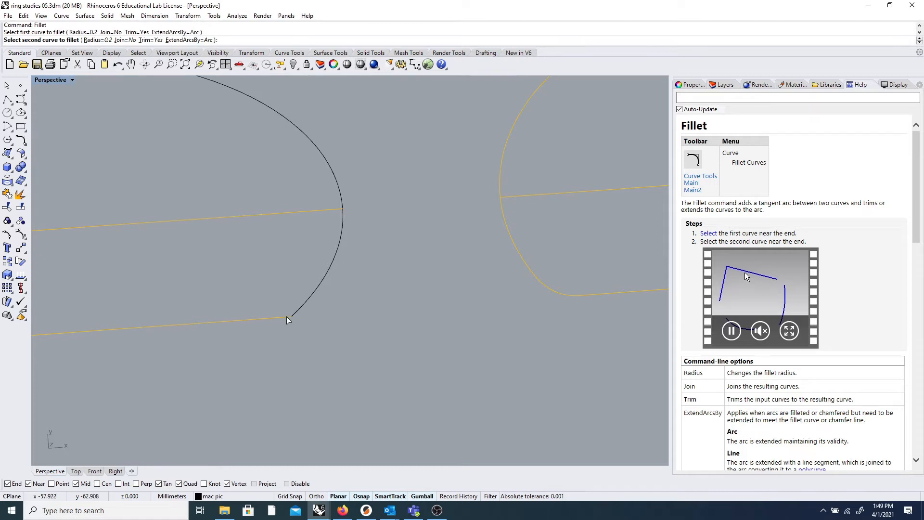
pyautogui.click(287, 315)
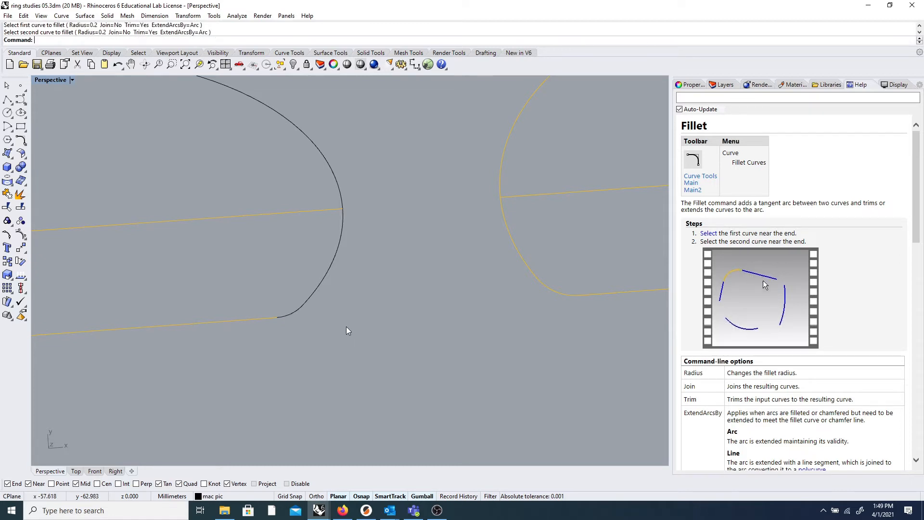
pyautogui.scroll(-20, 370, 243)
pyautogui.scroll(10, 357, 240)
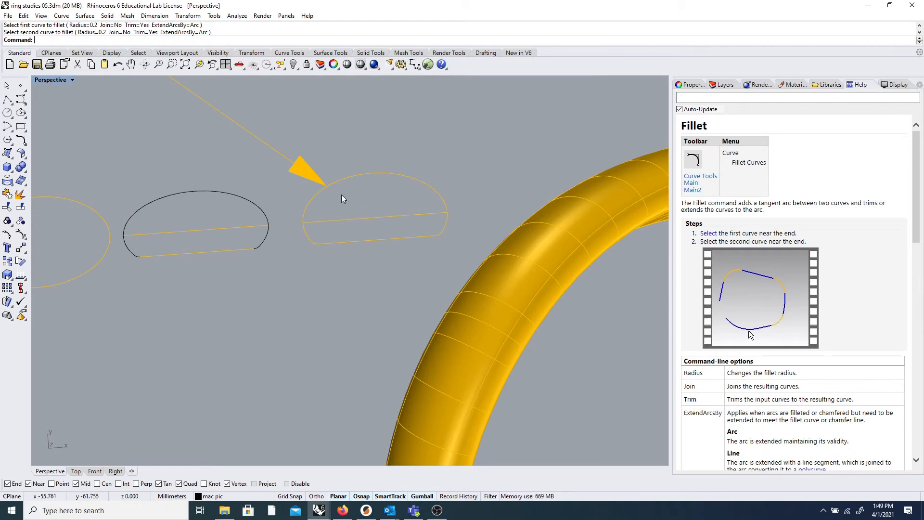
# - Pull the finished profile's arc and lower-left fillet away from its base line, and undo these moves
pyautogui.click(316, 191)
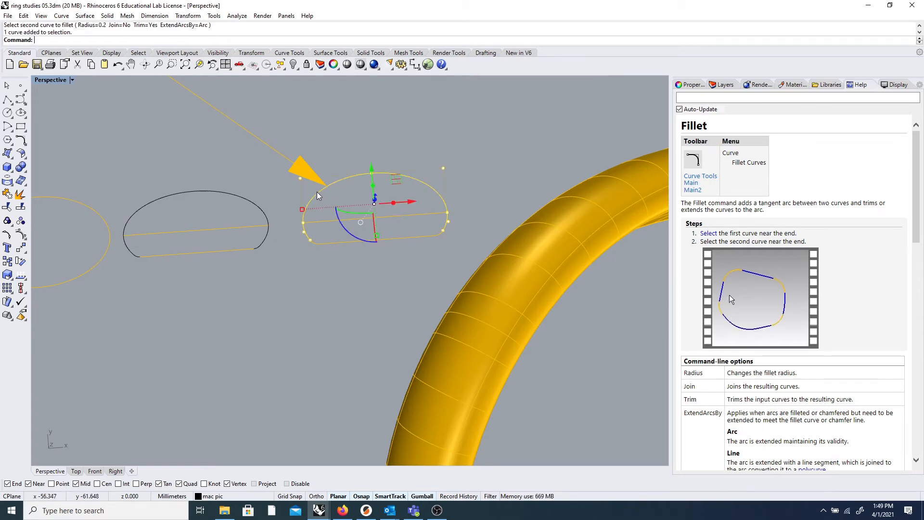
pyautogui.click(310, 240)
pyautogui.press('Escape')
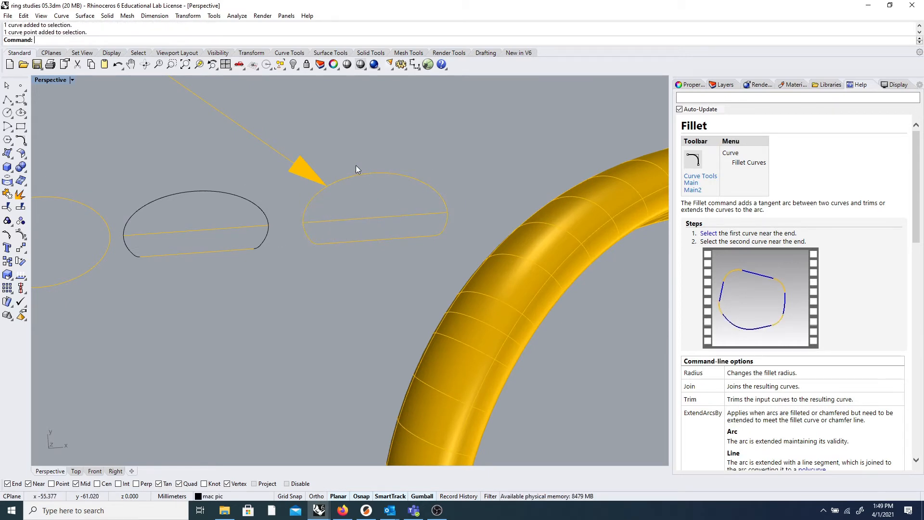
pyautogui.click(355, 180)
pyautogui.moveTo(366, 157); pyautogui.dragTo(367, 147)
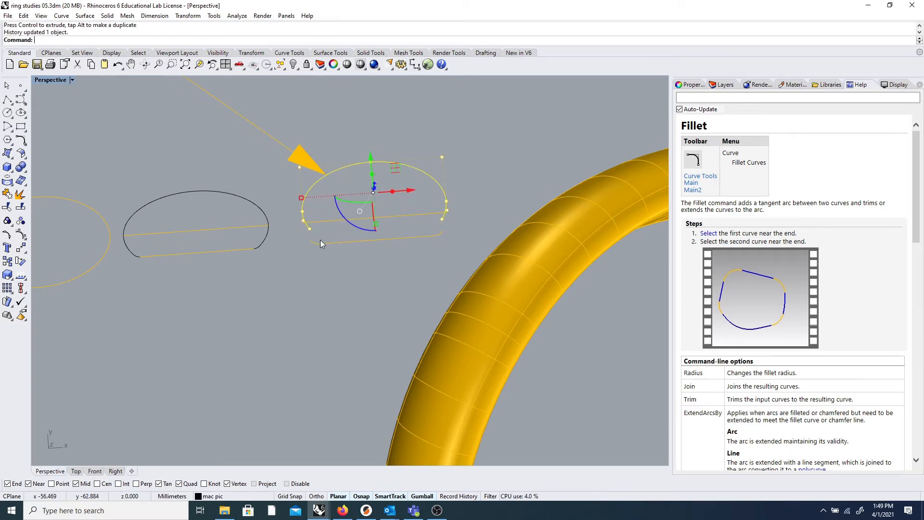
pyautogui.click(313, 242)
pyautogui.moveTo(344, 240); pyautogui.dragTo(320, 243)
pyautogui.press('Escape')
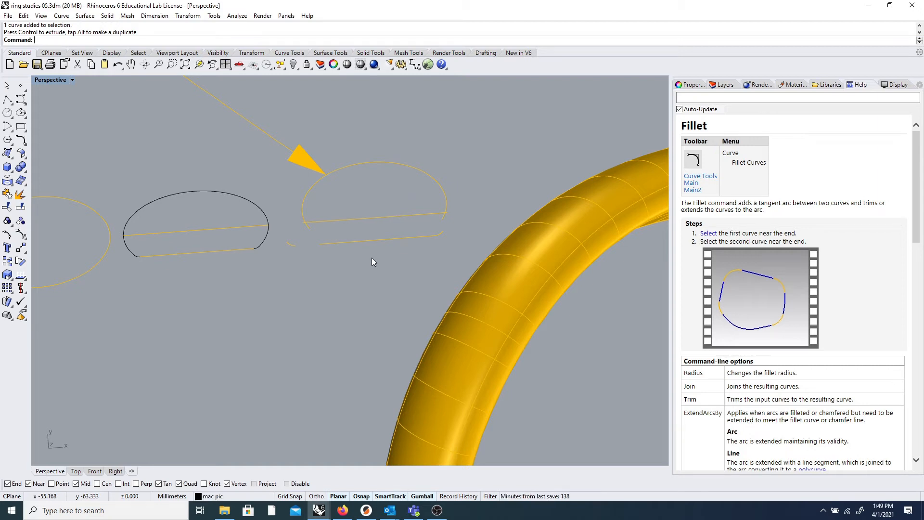
pyautogui.hotkey('ctrl', 'z')
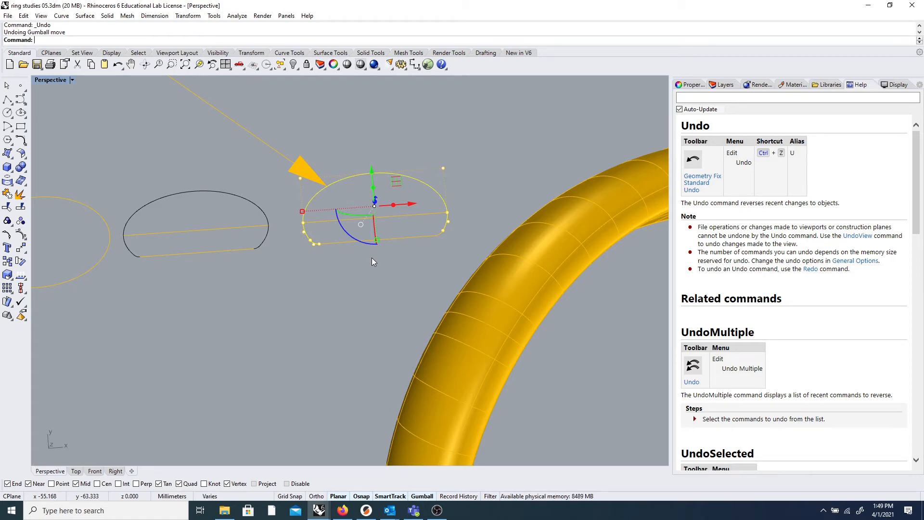
pyautogui.click(335, 260)
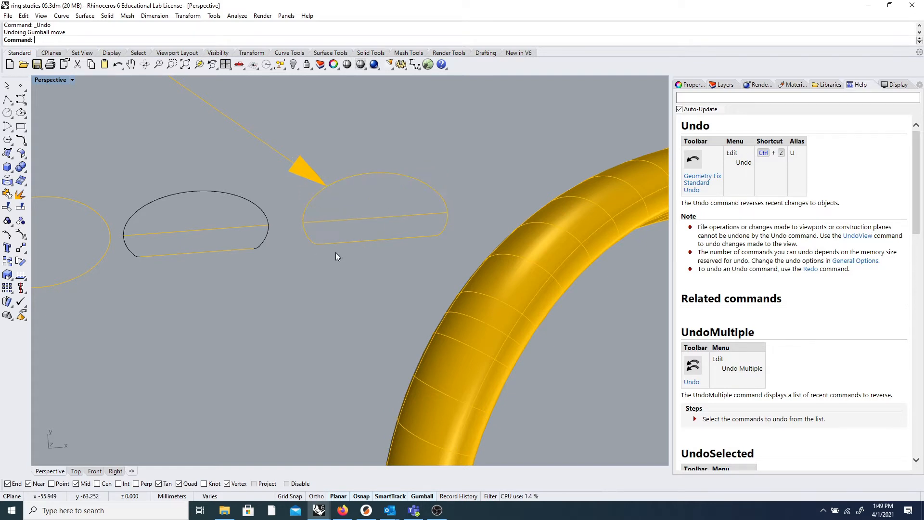
# - Join the finished profile's arc, two corner fillets and base line into one closed curve
pyautogui.click(361, 175)
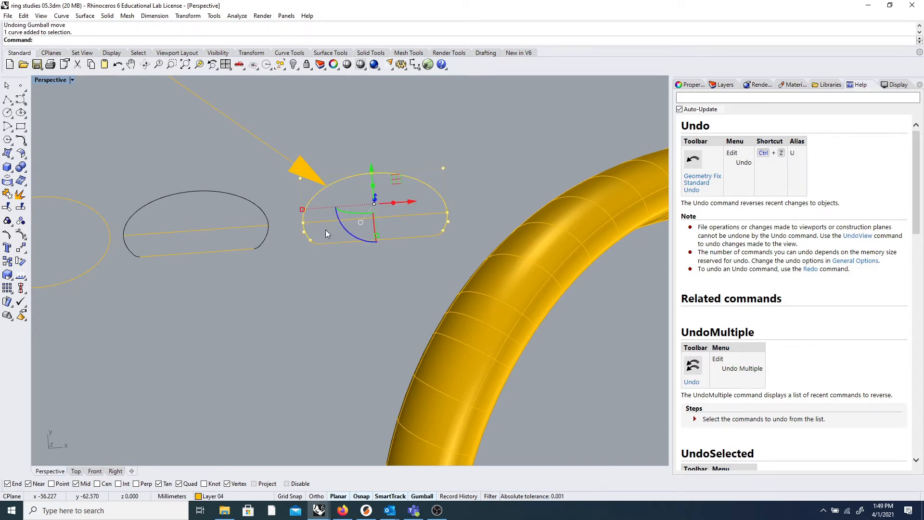
pyautogui.keyDown('shift'); pyautogui.click(316, 243); pyautogui.keyUp('shift')
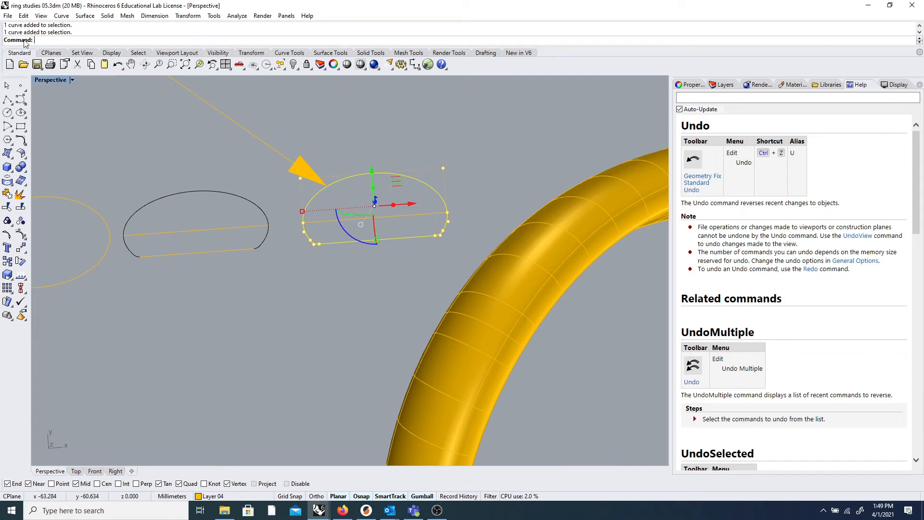
pyautogui.moveTo(617, 14); pyautogui.dragTo(580, 19)
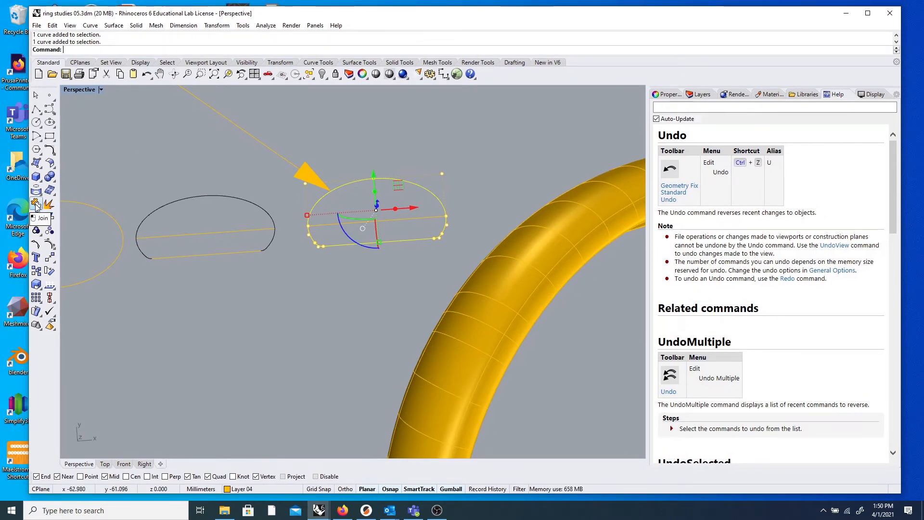
pyautogui.moveTo(392, 18); pyautogui.dragTo(390, 28)
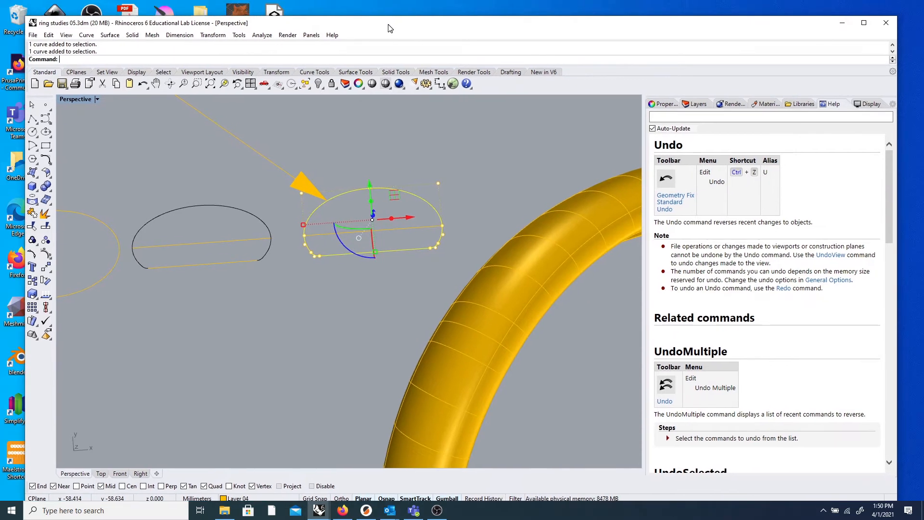
pyautogui.click(32, 214)
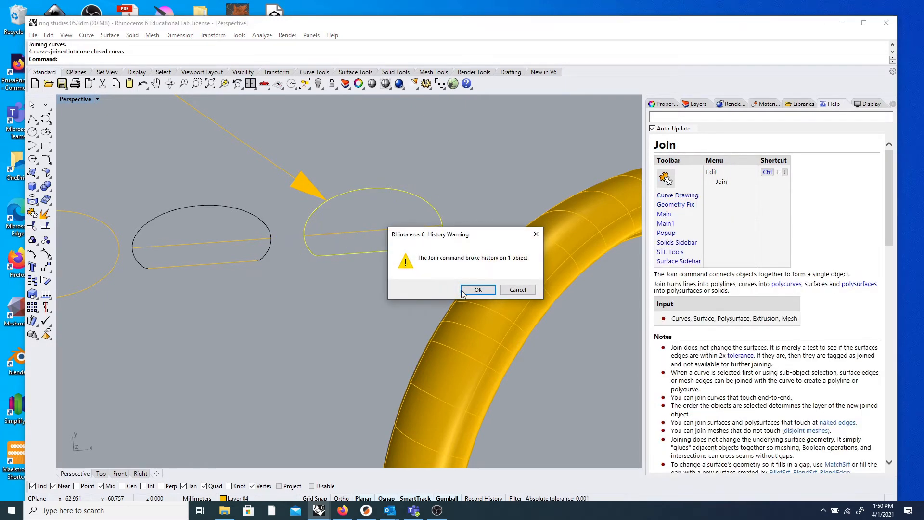
# - Acknowledge the history warning from the Join command and select the closed flat-bottomed profile
pyautogui.click(487, 288)
pyautogui.click(323, 272)
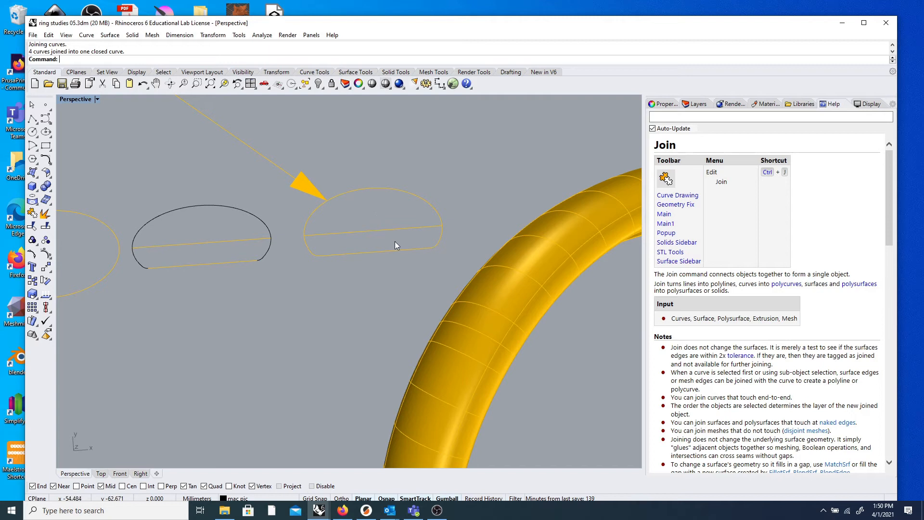
pyautogui.click(385, 254)
pyautogui.click(340, 285)
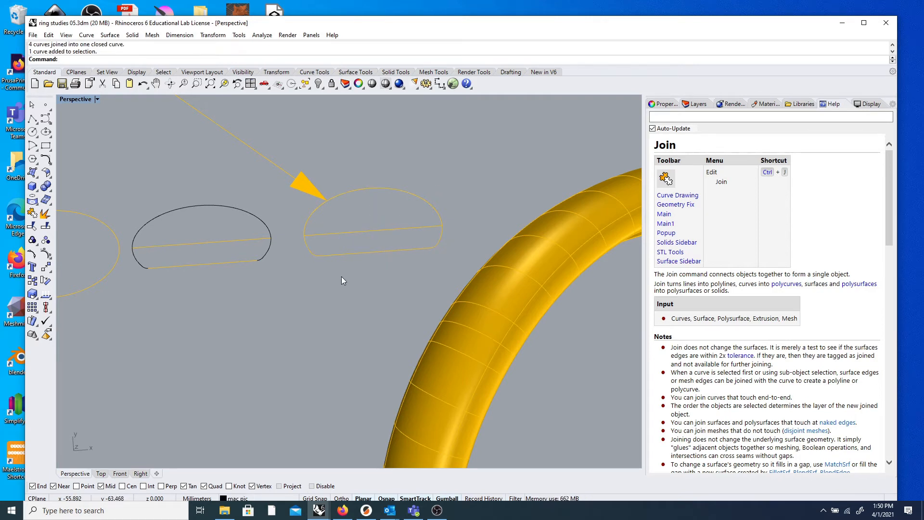
pyautogui.click(339, 254)
pyautogui.click(328, 274)
pyautogui.click(331, 255)
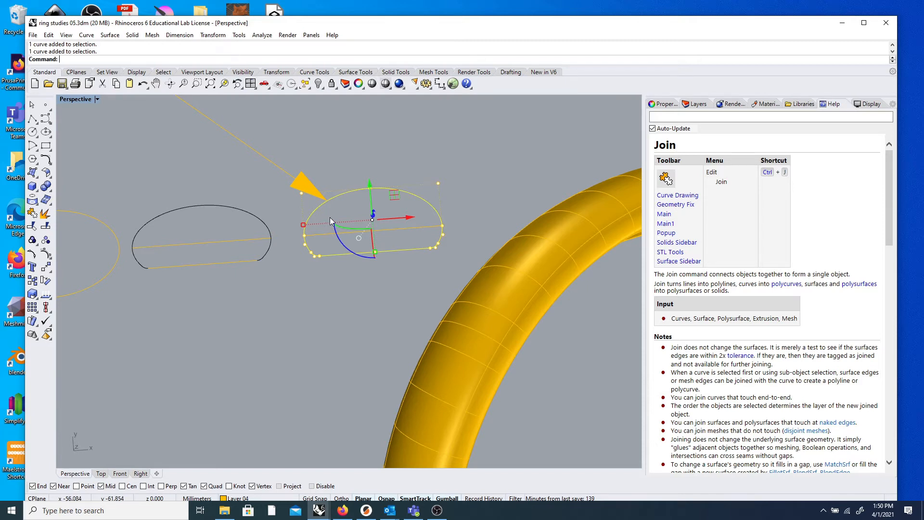
# - Check the joined profile's curve type in its object properties
pyautogui.click(361, 272)
pyautogui.click(362, 254)
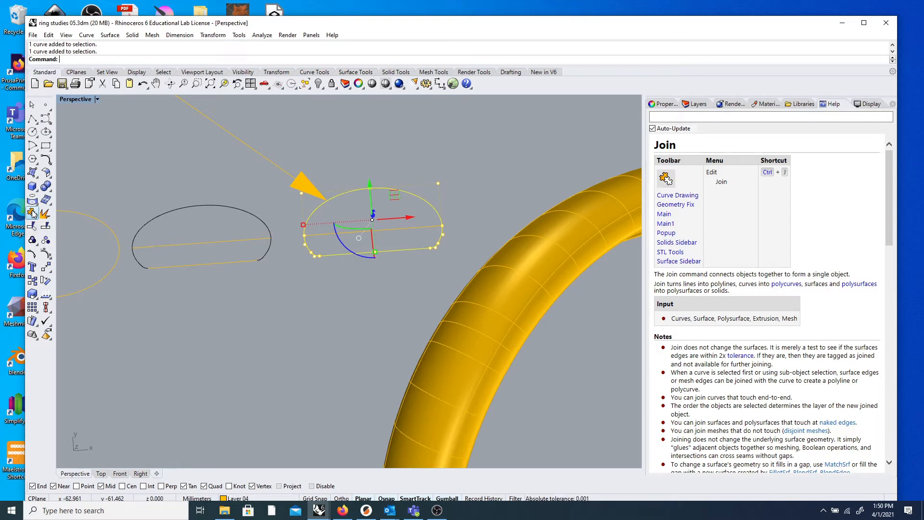
pyautogui.click(368, 243)
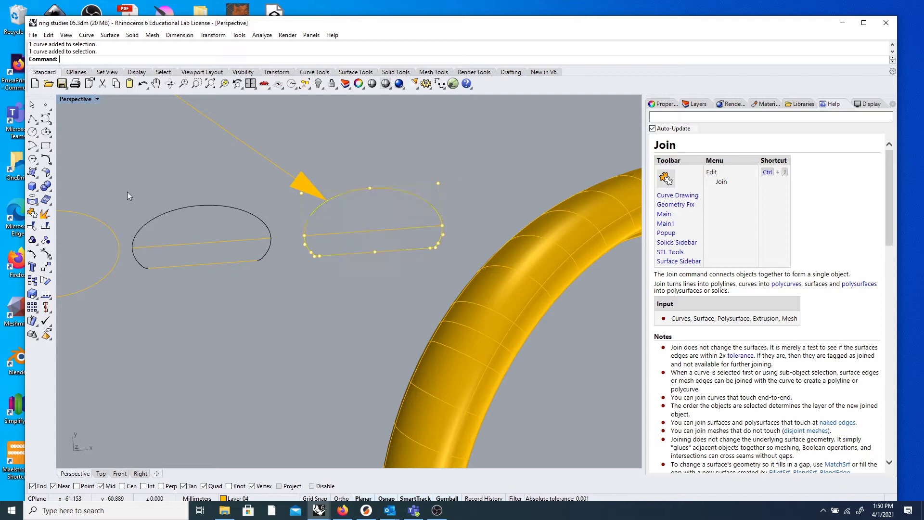
pyautogui.click(362, 250)
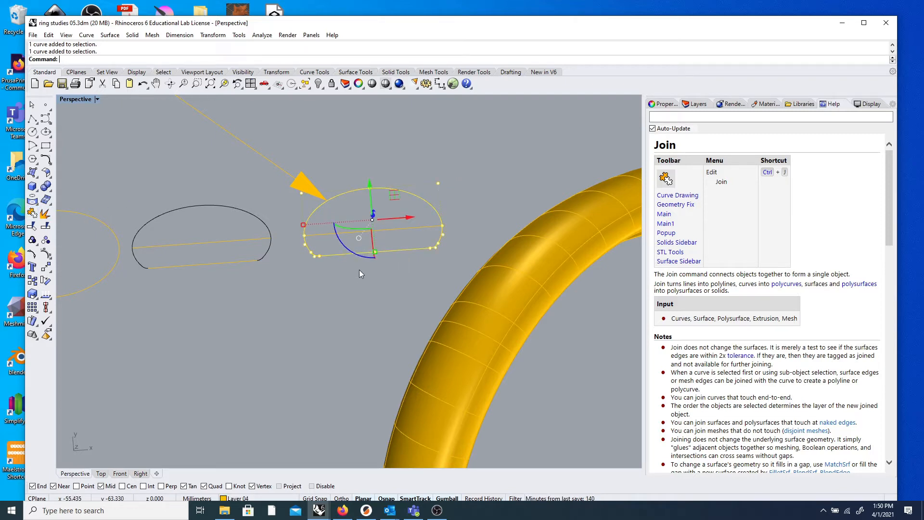
pyautogui.scroll(-10, 385, 263)
pyautogui.moveTo(343, 266); pyautogui.dragTo(331, 285, button='right')
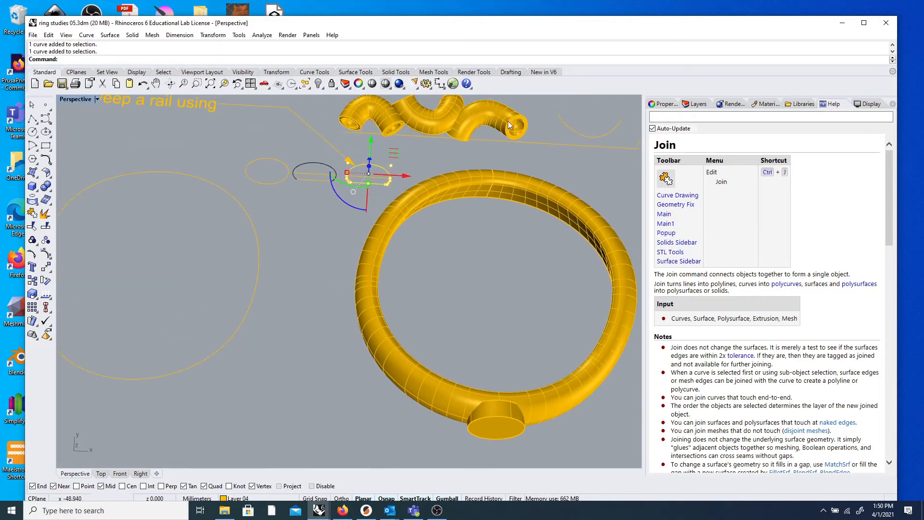
pyautogui.click(663, 104)
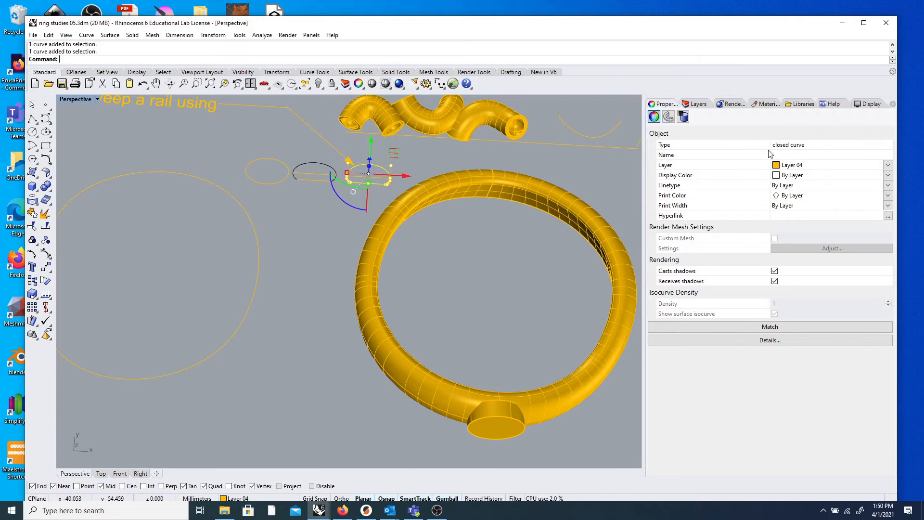
# - Move the closed profile along X toward the ring rail curve, and undo the move
pyautogui.scroll(-3, 376, 180)
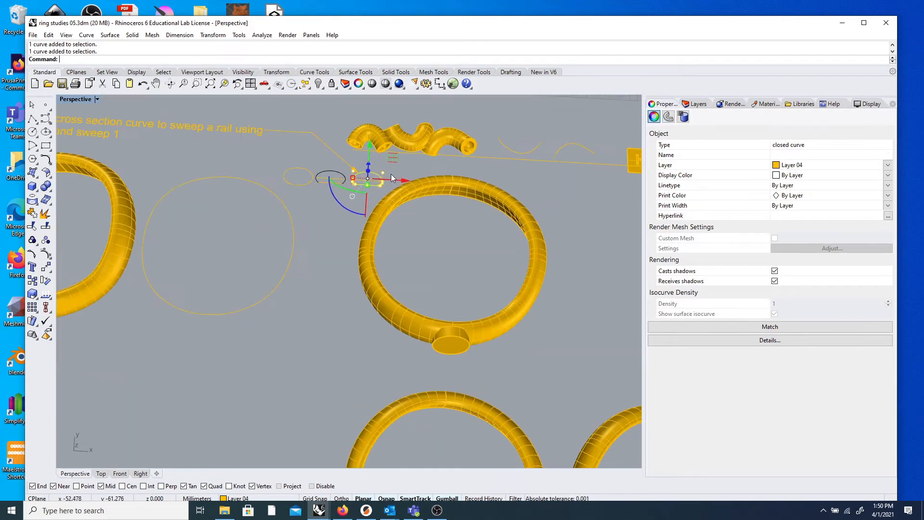
pyautogui.moveTo(402, 180); pyautogui.dragTo(251, 180)
pyautogui.moveTo(245, 200); pyautogui.dragTo(283, 214, button='right')
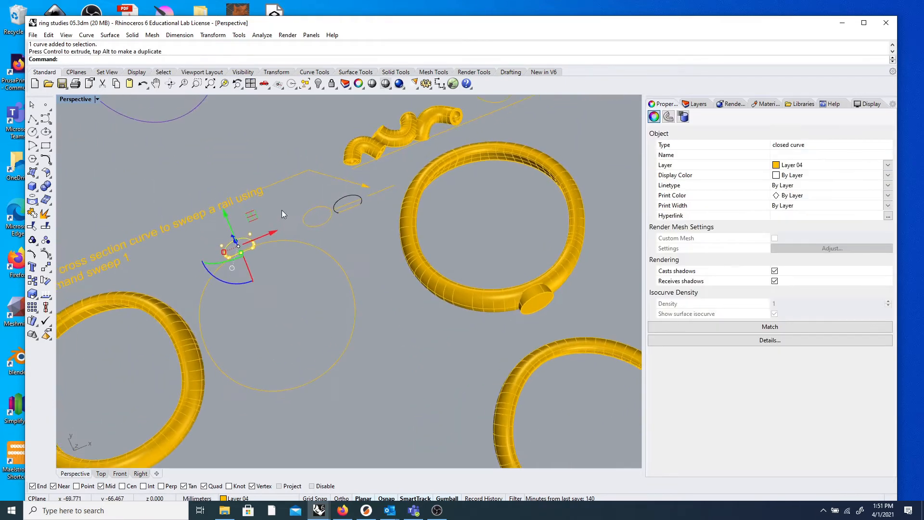
pyautogui.hotkey('ctrl', 'z')
pyautogui.press('Escape')
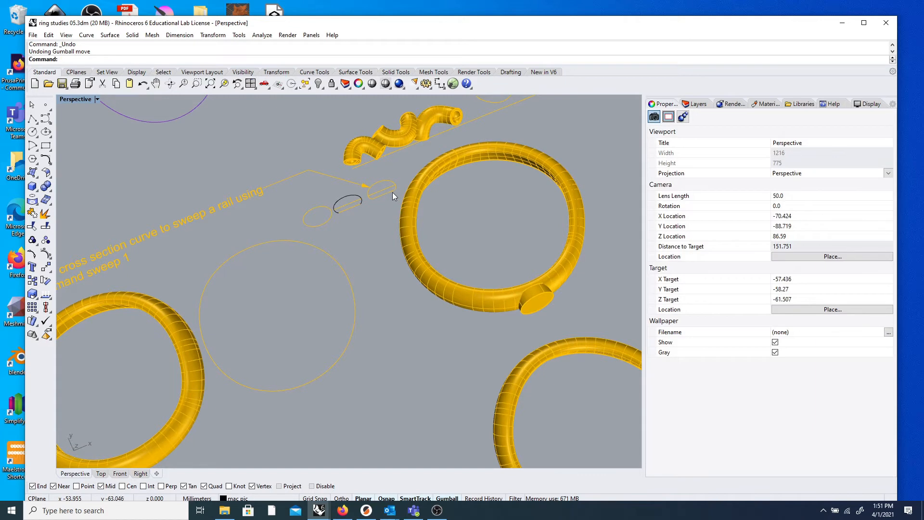
# - Paste a copy of the closed profile in place, move it along X toward the ring rail, and undo that move
pyautogui.click(392, 192)
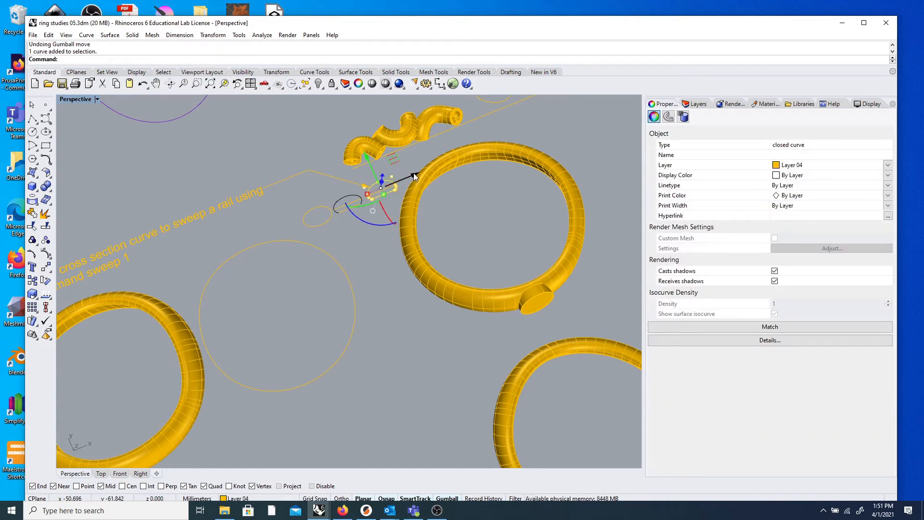
pyautogui.hotkey('ctrl', 'c')
pyautogui.hotkey('ctrl', 'v')
pyautogui.moveTo(415, 175); pyautogui.dragTo(286, 225)
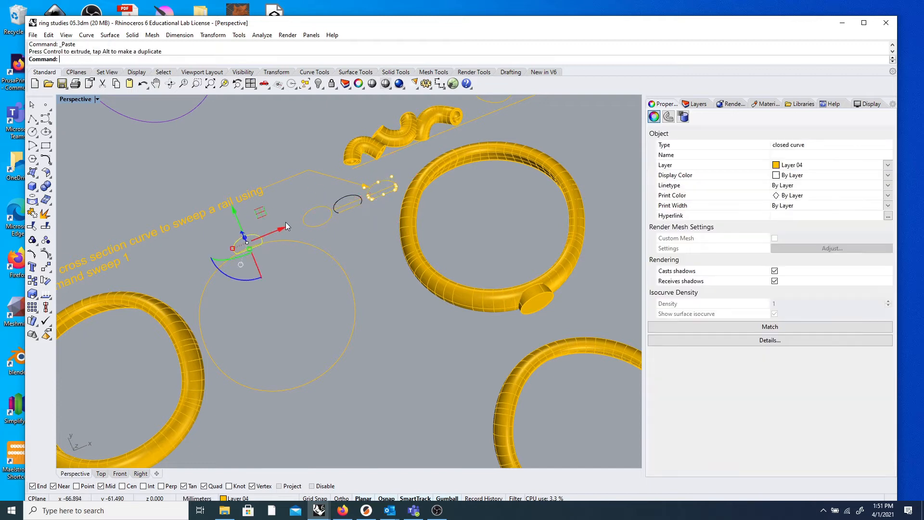
pyautogui.hotkey('ctrl', 'z')
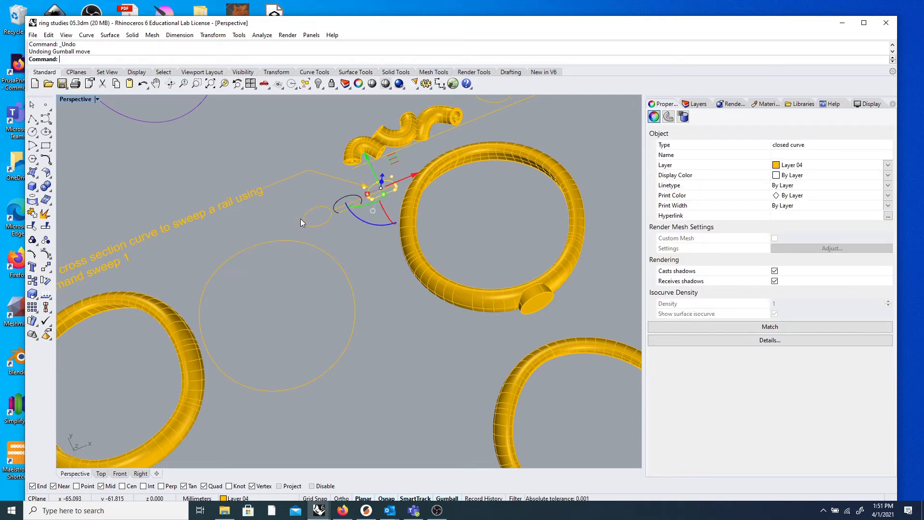
# - Delete the duplicate curve lying on top of the closed profile
pyautogui.press('Escape')
pyautogui.click(390, 193)
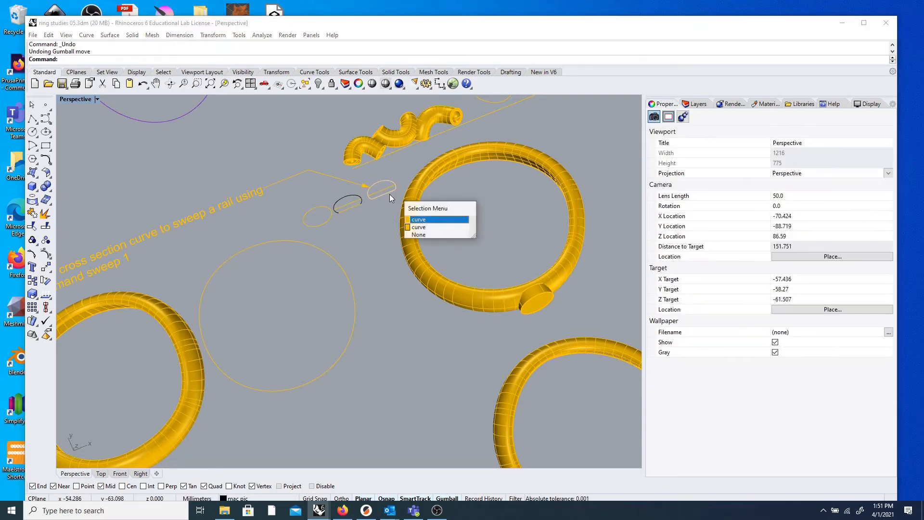
pyautogui.click(443, 225)
pyautogui.press('Delete')
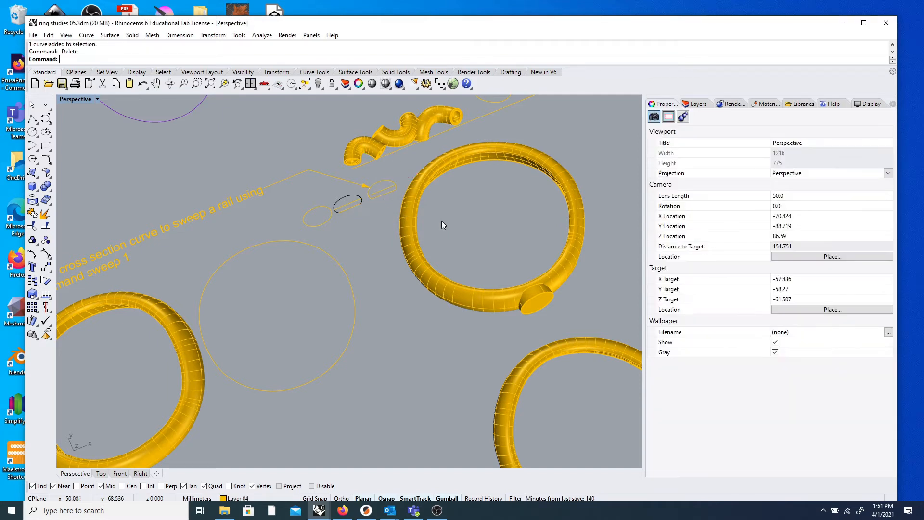
# - Duplicate the closed profile along X and slide the copy to the near edge of the ring rail curve
pyautogui.click(384, 195)
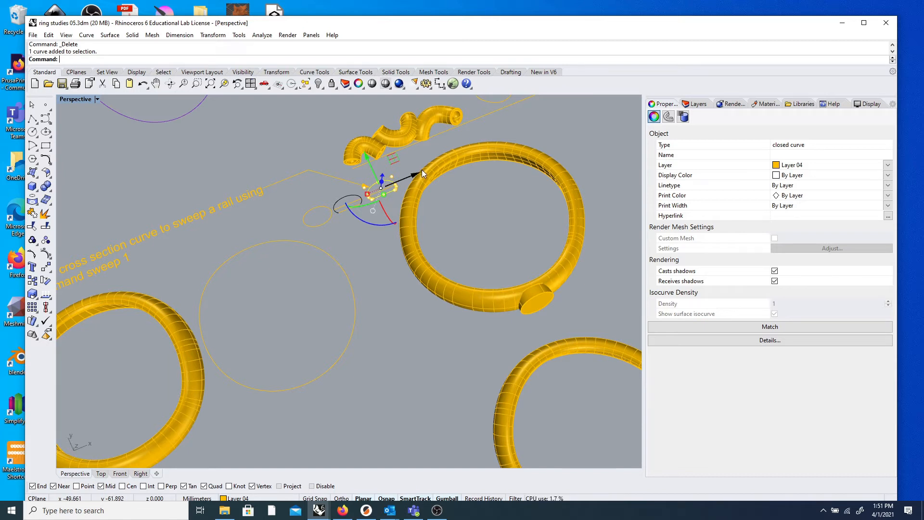
pyautogui.moveTo(418, 172); pyautogui.dragTo(313, 203)
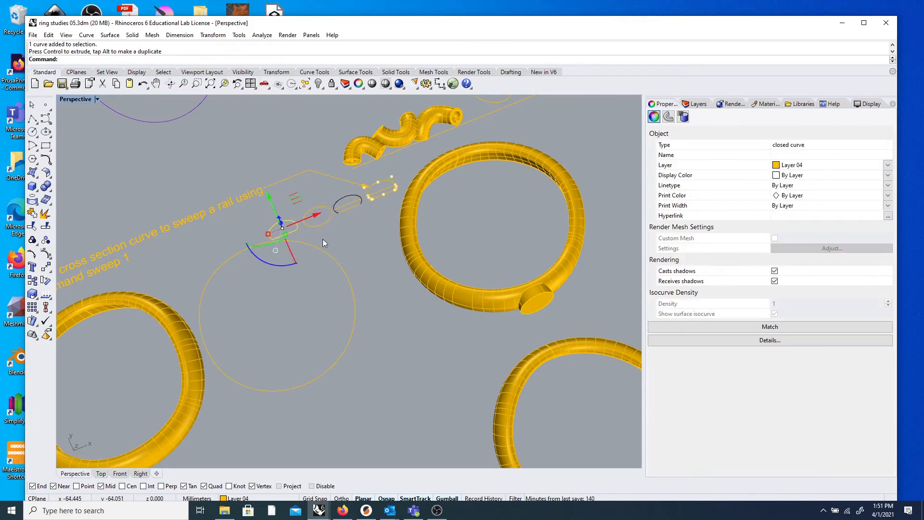
pyautogui.click(340, 241)
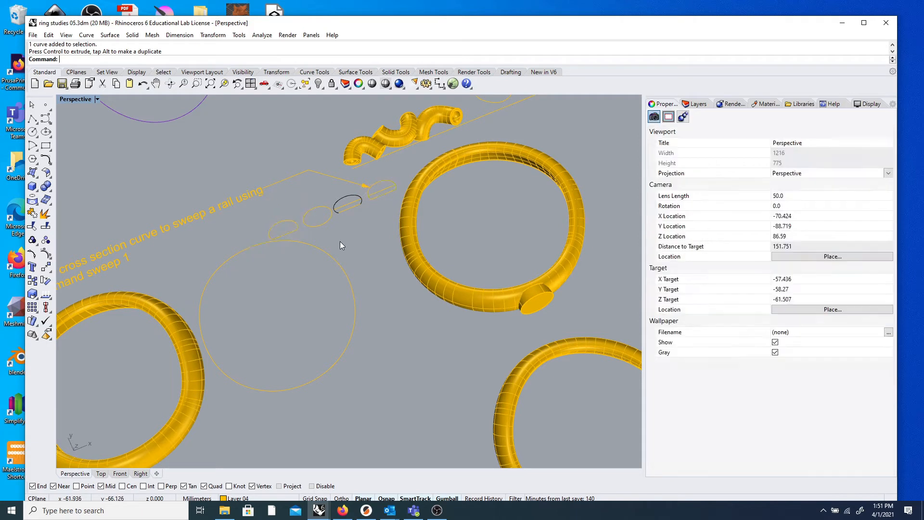
pyautogui.click(290, 230)
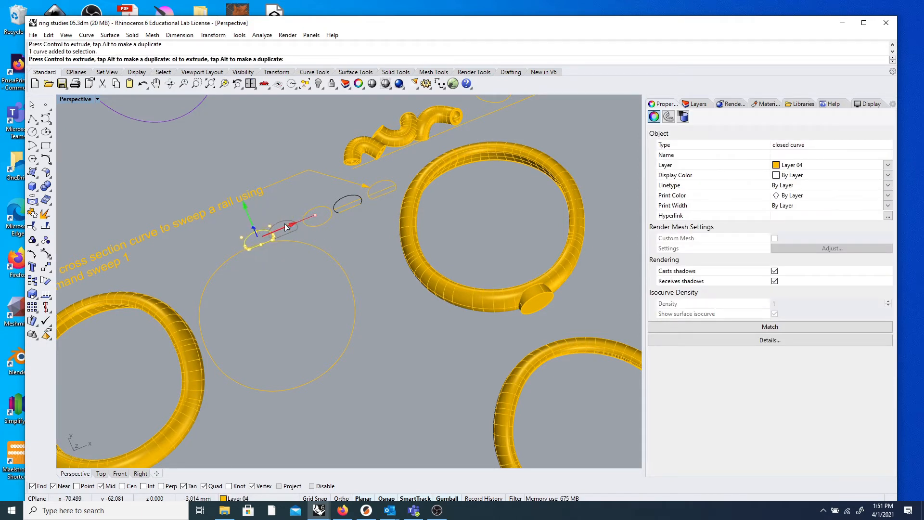
# - Rotate the profile copy upright so its long axis stands vertical to the ring rail's plane
pyautogui.moveTo(290, 302); pyautogui.dragTo(470, 307, button='right')
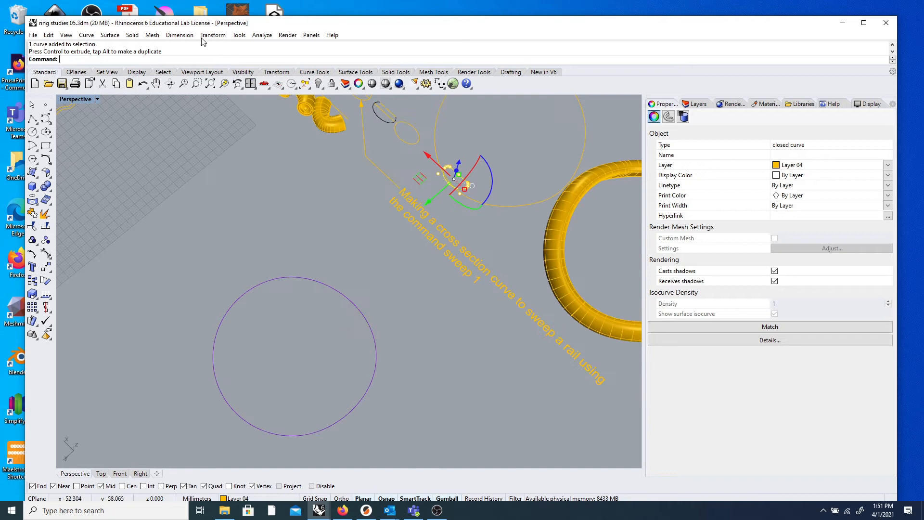
pyautogui.click(225, 85)
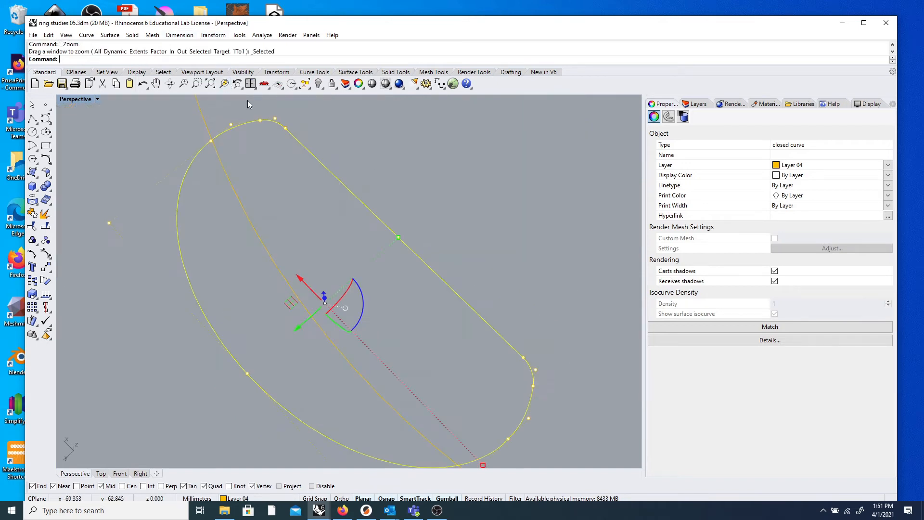
pyautogui.moveTo(344, 247); pyautogui.dragTo(340, 165, button='right')
pyautogui.moveTo(346, 313); pyautogui.dragTo(329, 365)
pyautogui.click(480, 242)
pyautogui.scroll(-6, 426, 248)
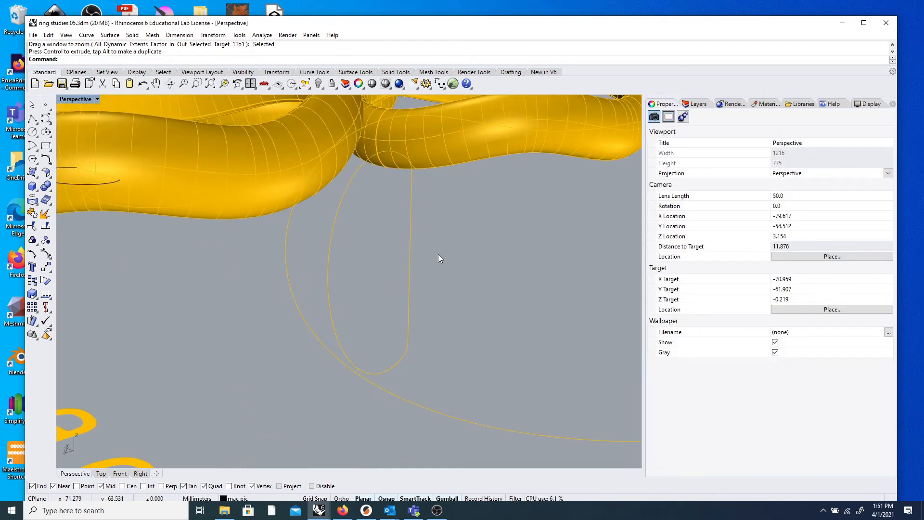
# - Move the upright profile from the midpoint of its flat side onto a nearby point of the ring rail curve
pyautogui.scroll(-14, 443, 250)
pyautogui.moveTo(444, 251); pyautogui.dragTo(399, 309, button='right')
pyautogui.click(396, 301)
pyautogui.moveTo(322, 287); pyautogui.dragTo(393, 286, button='right')
pyautogui.scroll(3, 394, 286)
pyautogui.click(396, 303)
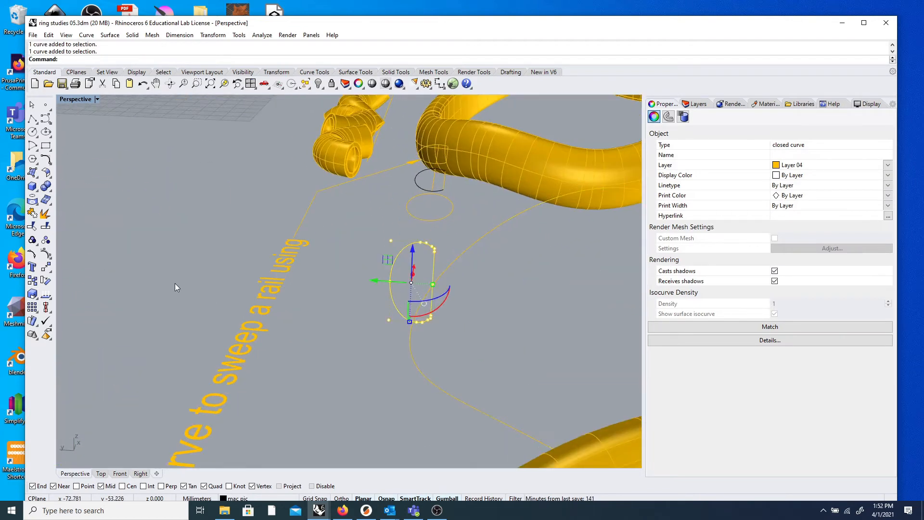
pyautogui.click(46, 267)
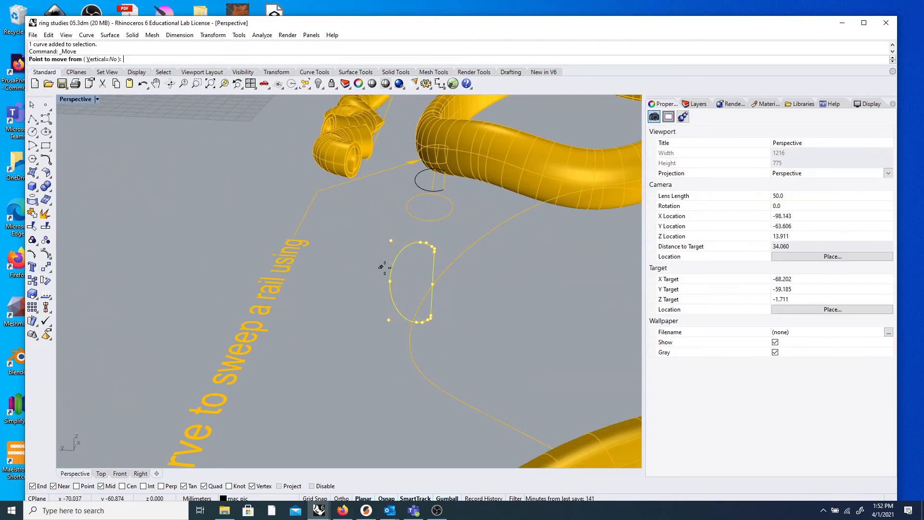
pyautogui.moveTo(463, 303); pyautogui.dragTo(427, 304, button='right')
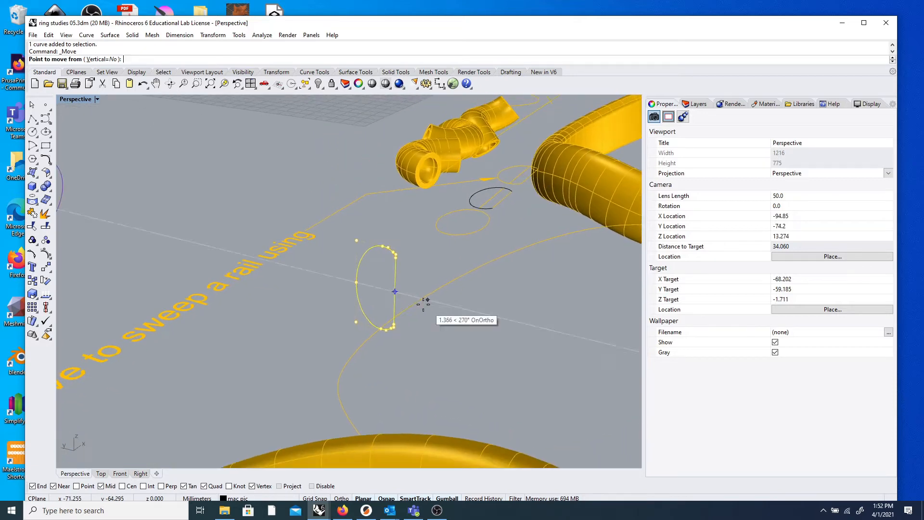
pyautogui.click(395, 291)
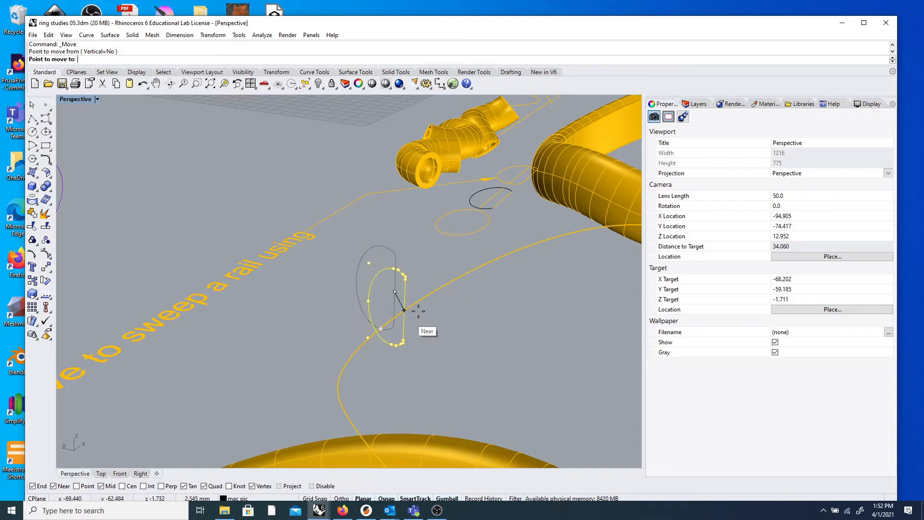
pyautogui.click(422, 297)
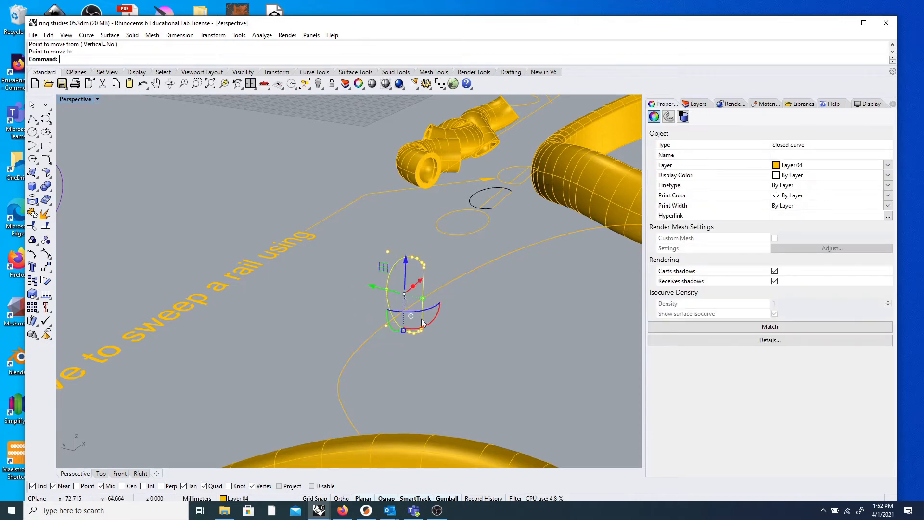
# - Move the upright profile by its flat side's midpoint to the quadrant point of the ring rail curve
pyautogui.click(46, 267)
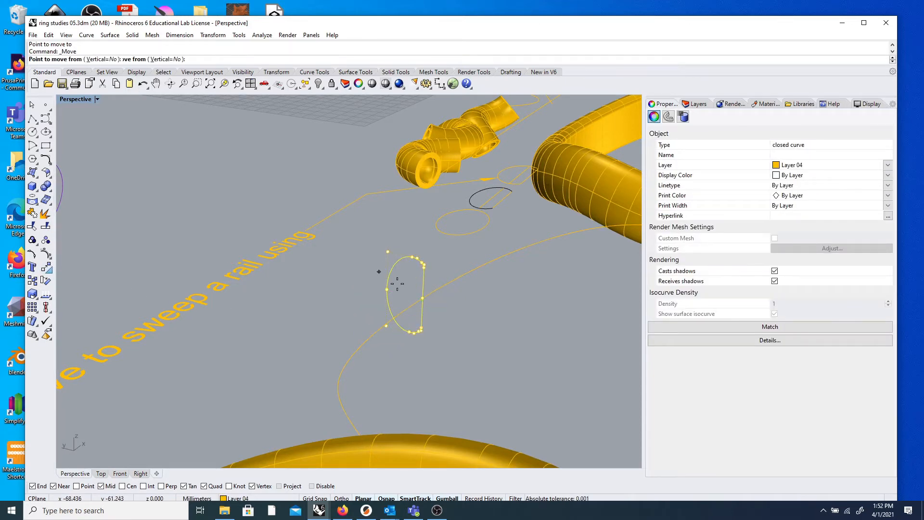
pyautogui.click(422, 298)
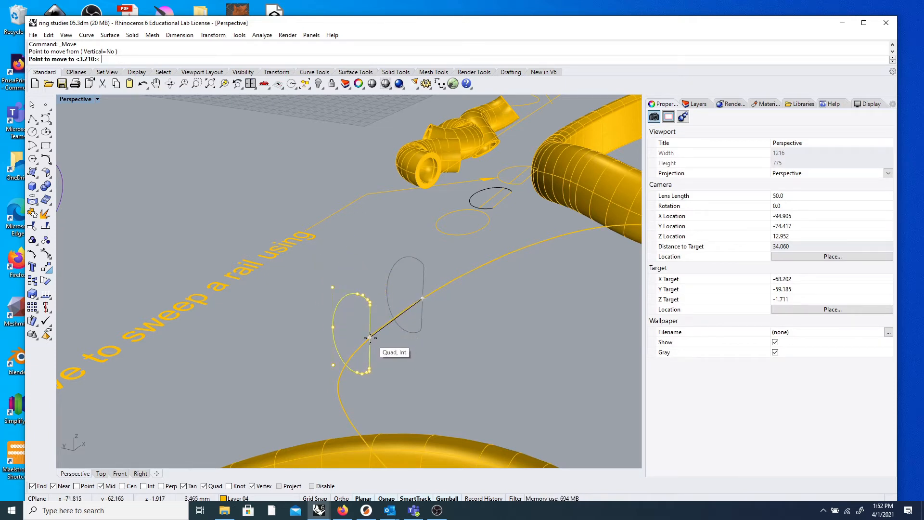
pyautogui.click(370, 338)
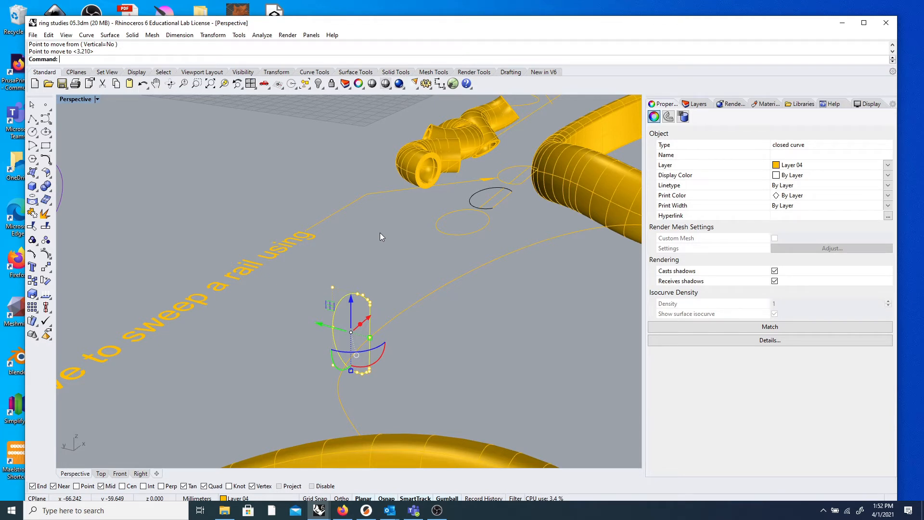
# - Examine the upright profile's placement on the ring rail curve from several angles
pyautogui.moveTo(419, 226); pyautogui.dragTo(417, 249, button='right')
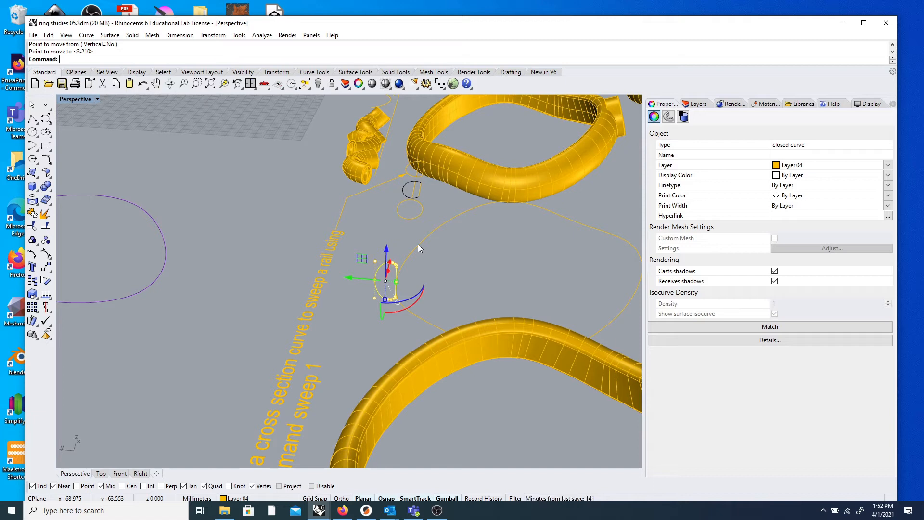
pyautogui.moveTo(525, 271); pyautogui.dragTo(388, 318, button='right')
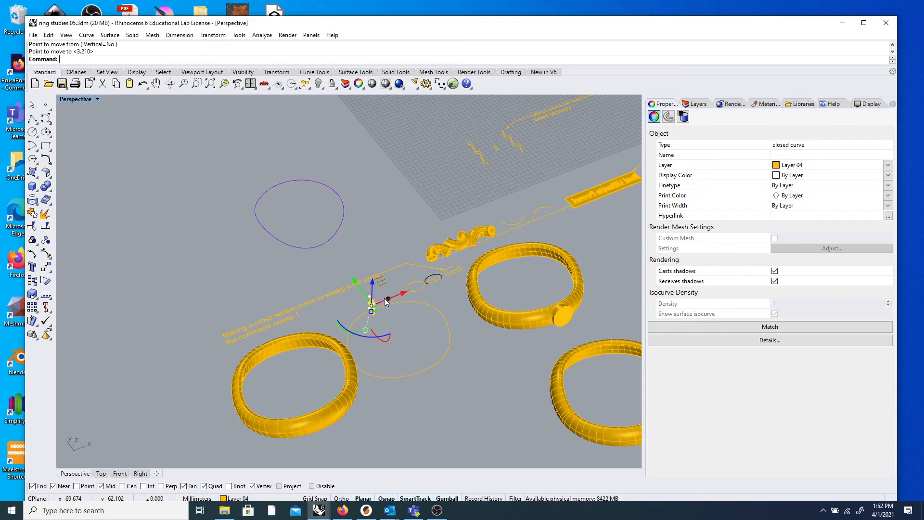
pyautogui.moveTo(361, 264); pyautogui.dragTo(402, 322, button='right')
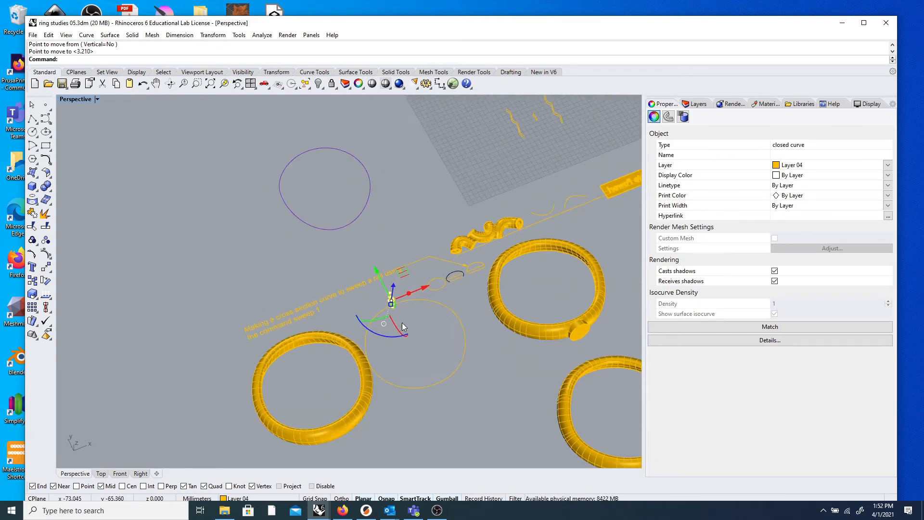
pyautogui.scroll(6, 405, 331)
pyautogui.moveTo(336, 287); pyautogui.dragTo(373, 268, button='right')
pyautogui.click(357, 286)
pyautogui.scroll(-6, 357, 285)
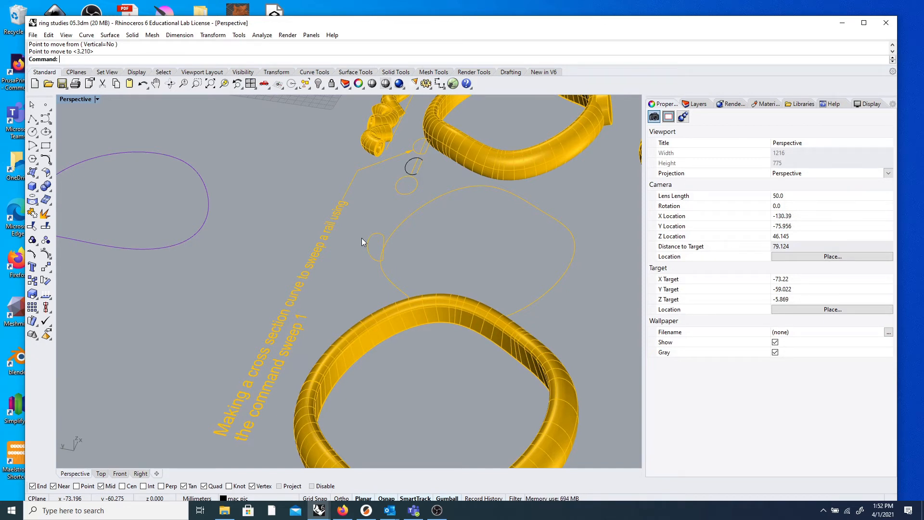
# - Sweep the upright flat-bottomed profile along the ring rail curve with Sweep 1, using the Freeform frame style and unchanged cross sections
pyautogui.write('Sweep1')
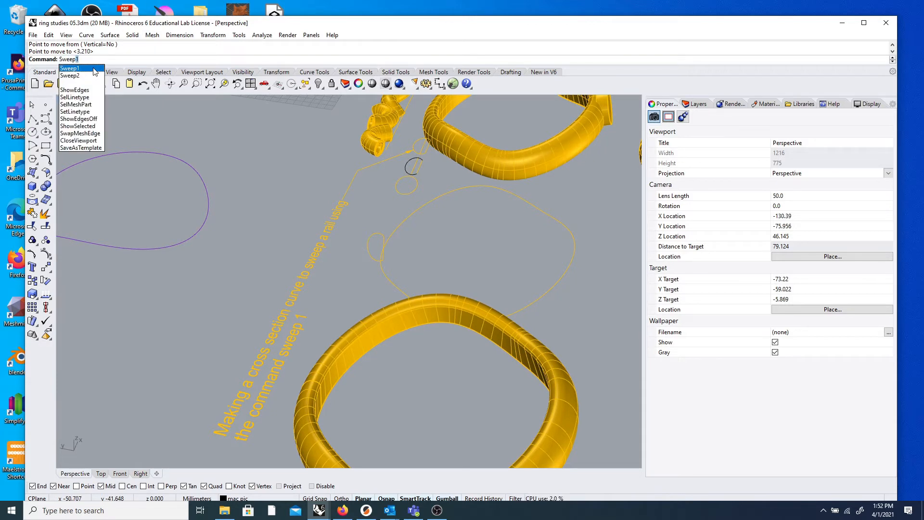
pyautogui.click(72, 68)
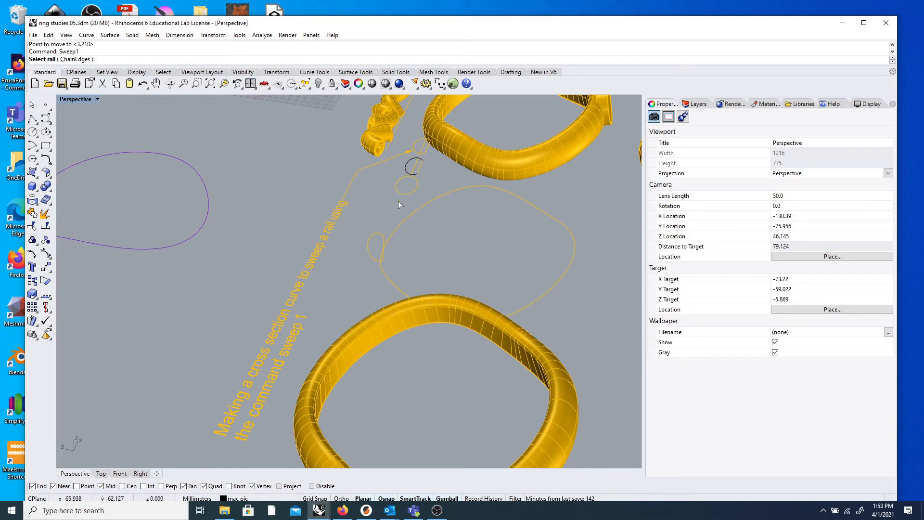
pyautogui.click(835, 103)
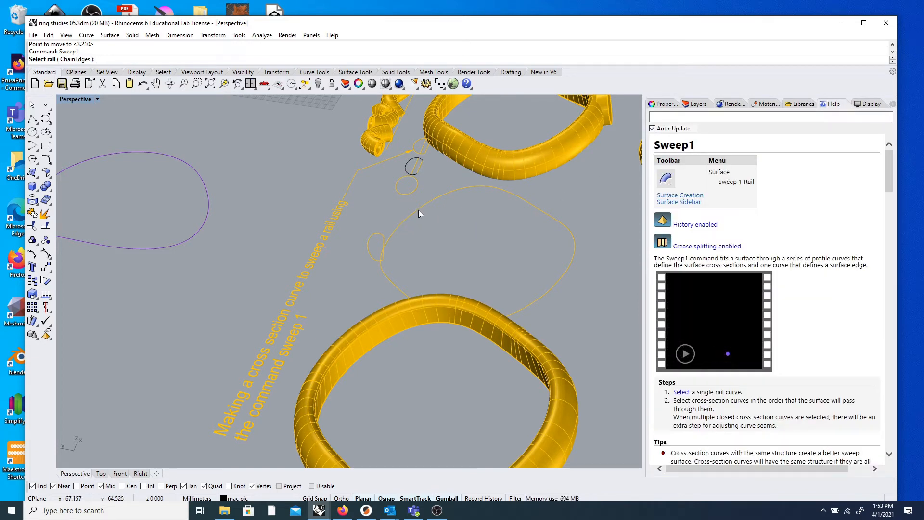
pyautogui.click(418, 210)
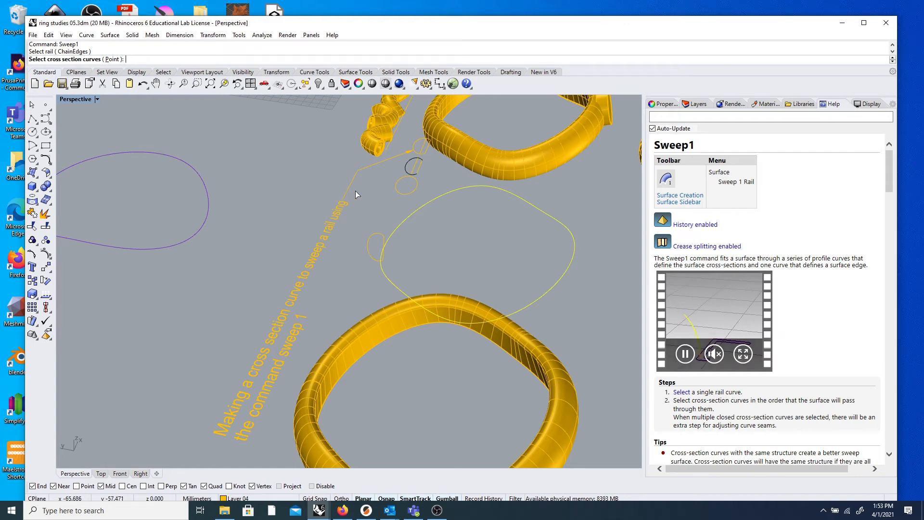
pyautogui.click(378, 233)
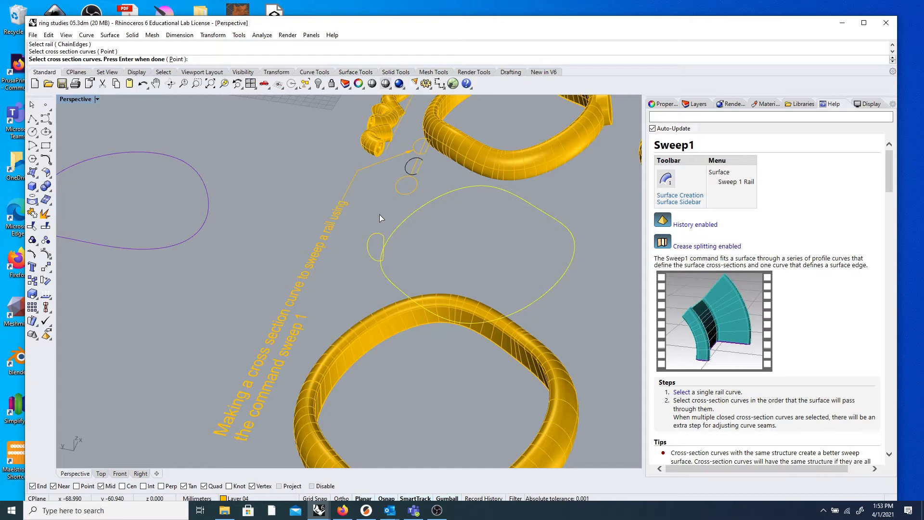
pyautogui.press('Return')
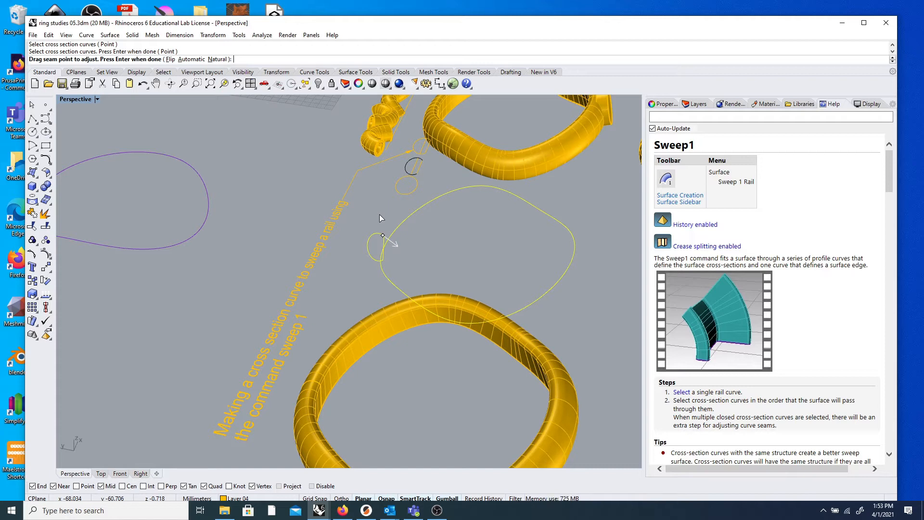
pyautogui.moveTo(383, 235); pyautogui.dragTo(419, 235)
pyautogui.press('Return')
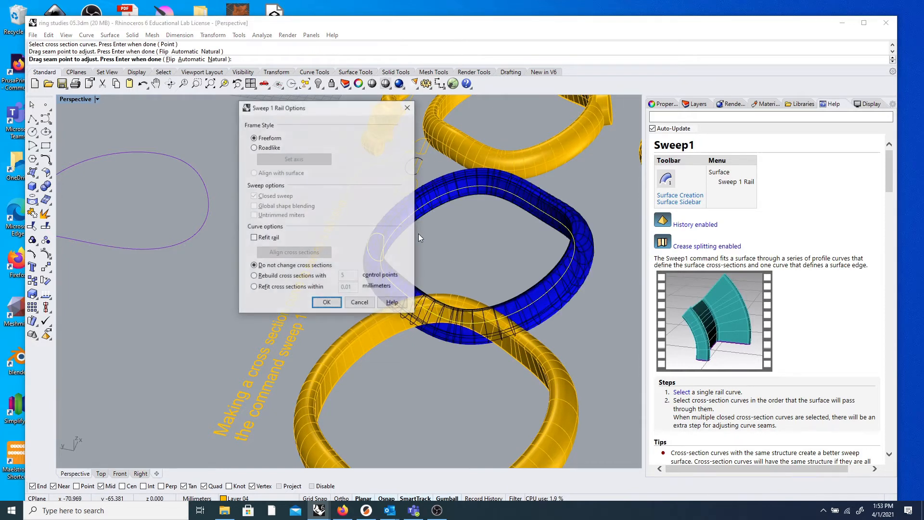
pyautogui.click(327, 303)
# - Examine the newly swept ring from several angles and compare it with the surrounding ring models
pyautogui.moveTo(471, 263); pyautogui.dragTo(566, 217, button='right')
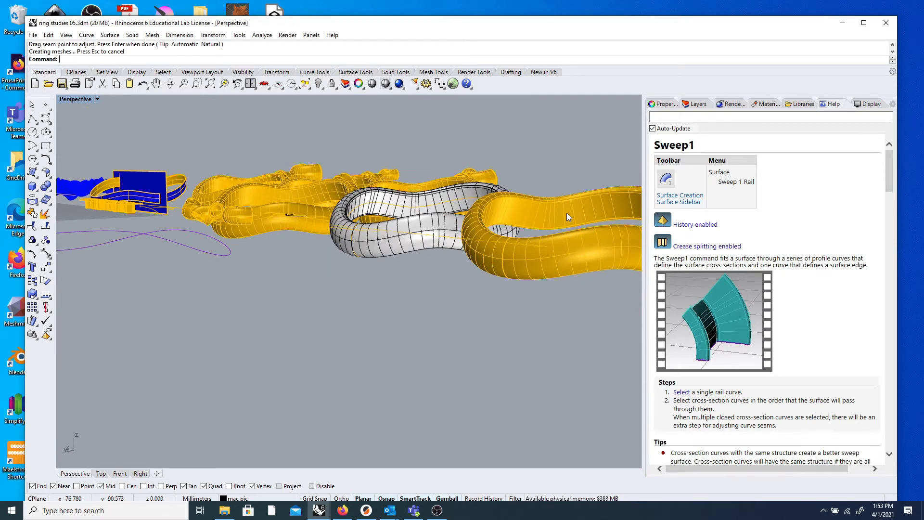
pyautogui.moveTo(567, 213); pyautogui.dragTo(464, 215, button='right')
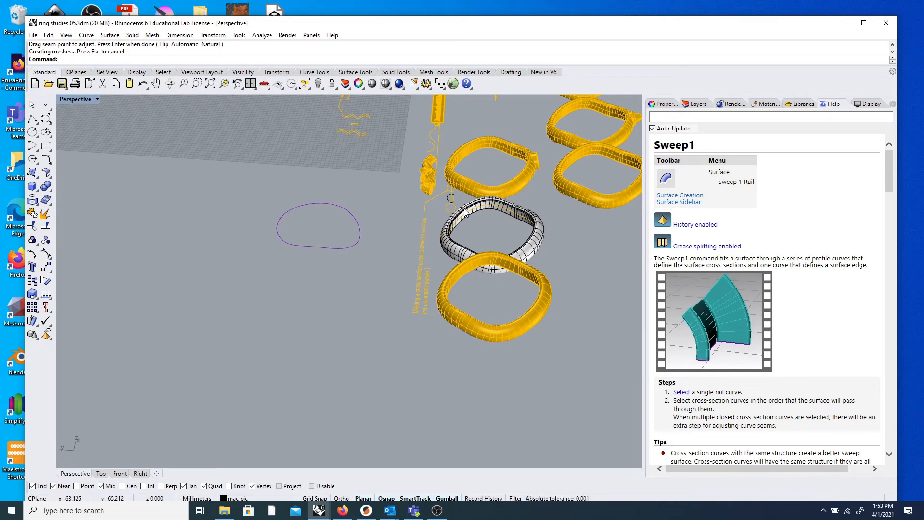
pyautogui.scroll(-5, 469, 212)
pyautogui.scroll(5, 547, 200)
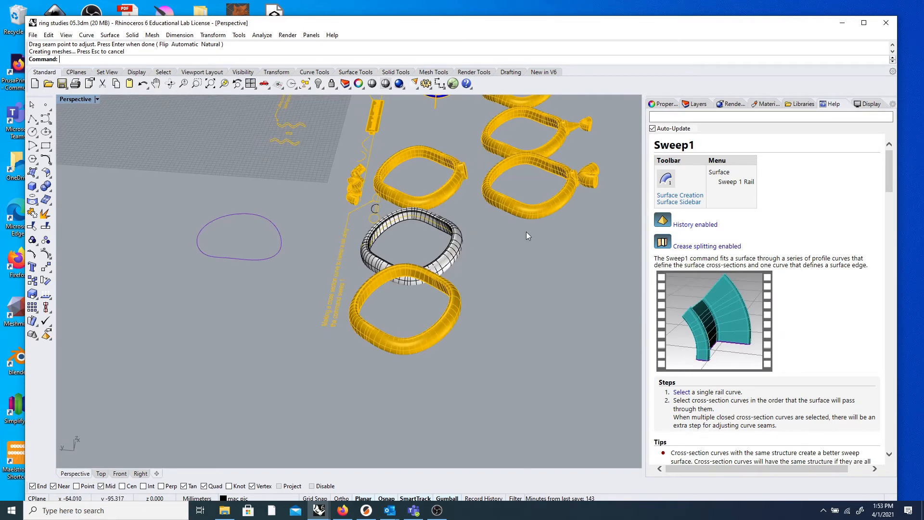
pyautogui.scroll(-5, 513, 218)
pyautogui.moveTo(513, 218); pyautogui.dragTo(456, 265, button='right')
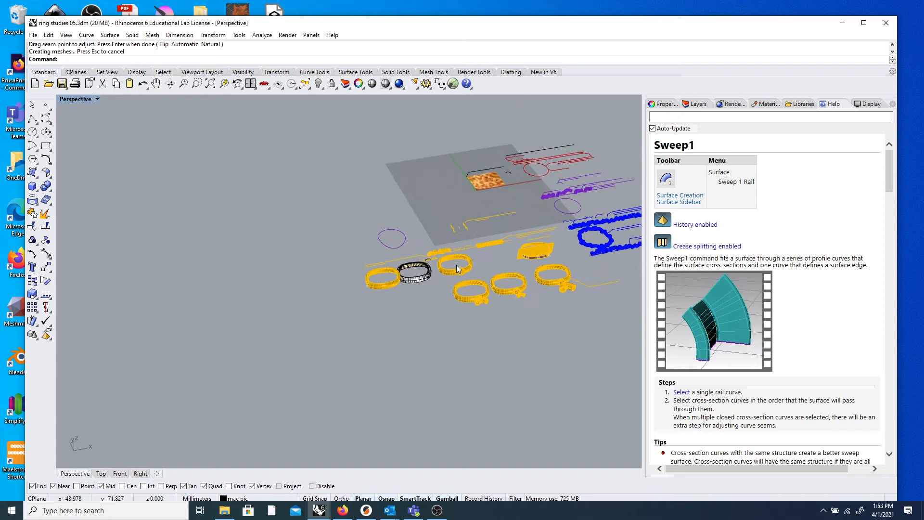
pyautogui.scroll(6, 455, 264)
pyautogui.moveTo(399, 256); pyautogui.dragTo(542, 346, button='right')
pyautogui.scroll(-4, 520, 291)
pyautogui.scroll(-4, 538, 290)
pyautogui.scroll(-5, 437, 279)
pyautogui.moveTo(432, 287); pyautogui.dragTo(550, 290, button='right')
pyautogui.scroll(12, 514, 283)
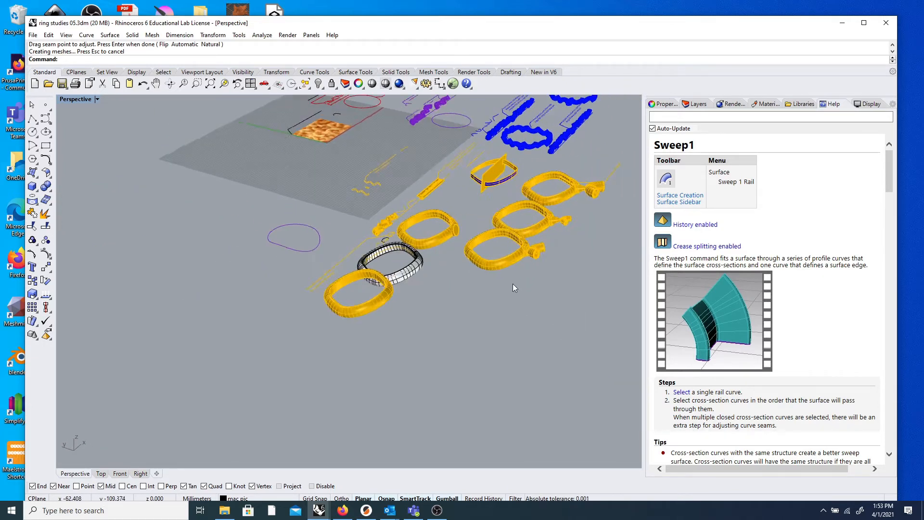
# - Examine the rounded collar where a finished ring meets its attachment
pyautogui.scroll(8, 563, 179)
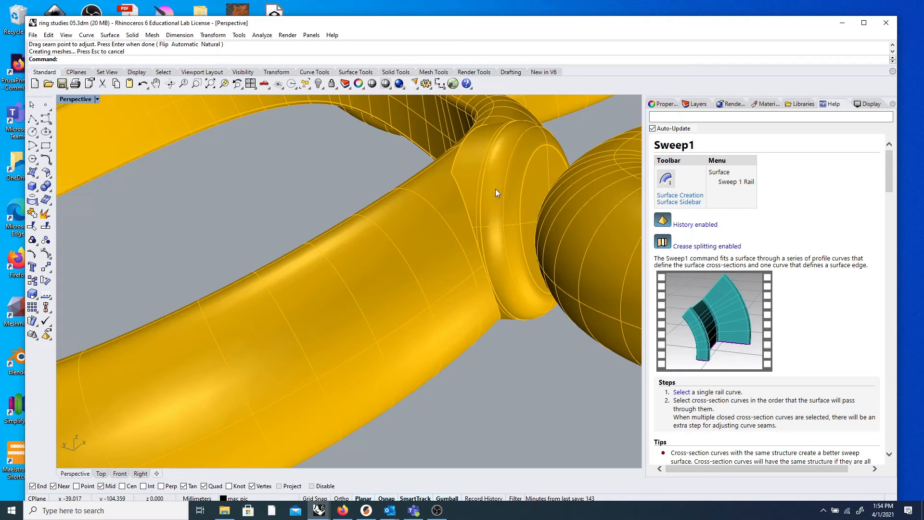
pyautogui.click(506, 209)
pyautogui.scroll(-5, 519, 236)
pyautogui.click(531, 308)
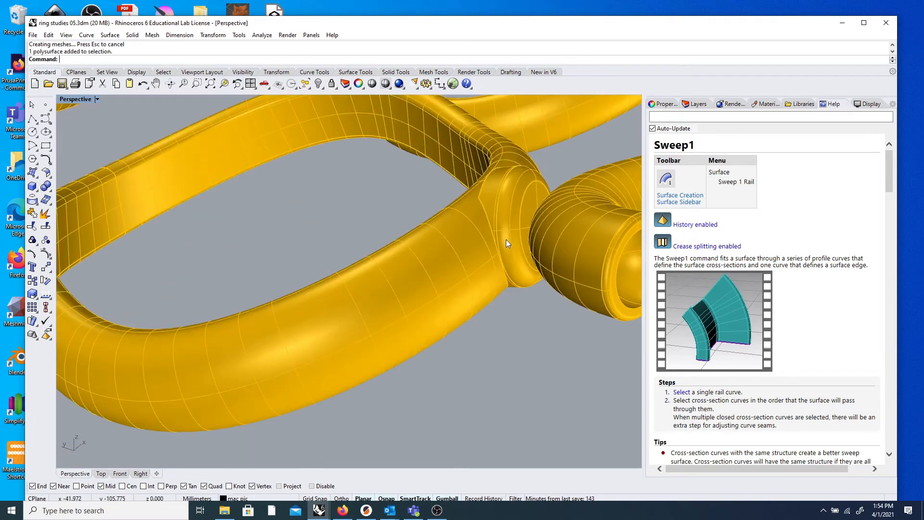
pyautogui.scroll(-5, 267, 162)
# - Fillet the outer circular edge of the plain ring's cylindrical disc with FilletEdge, using a radius of about 0.28 mm
pyautogui.scroll(8, 258, 145)
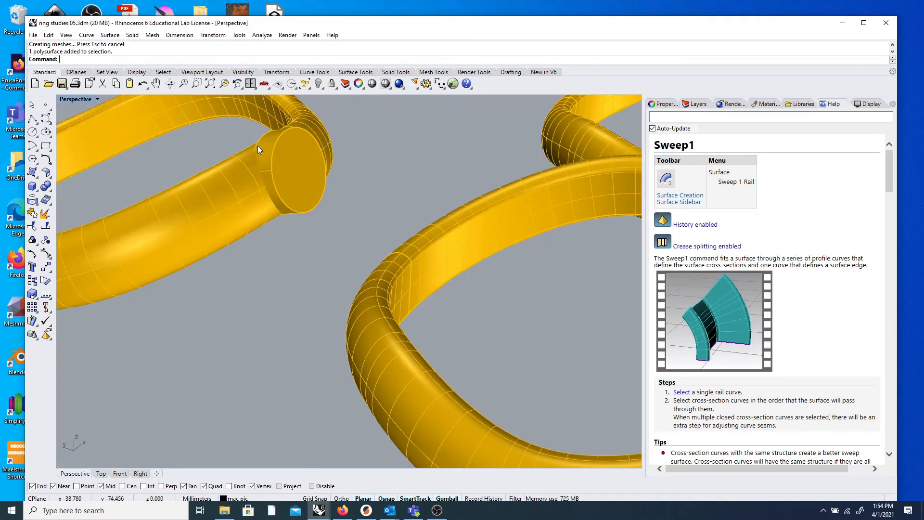
pyautogui.write('Fillet')
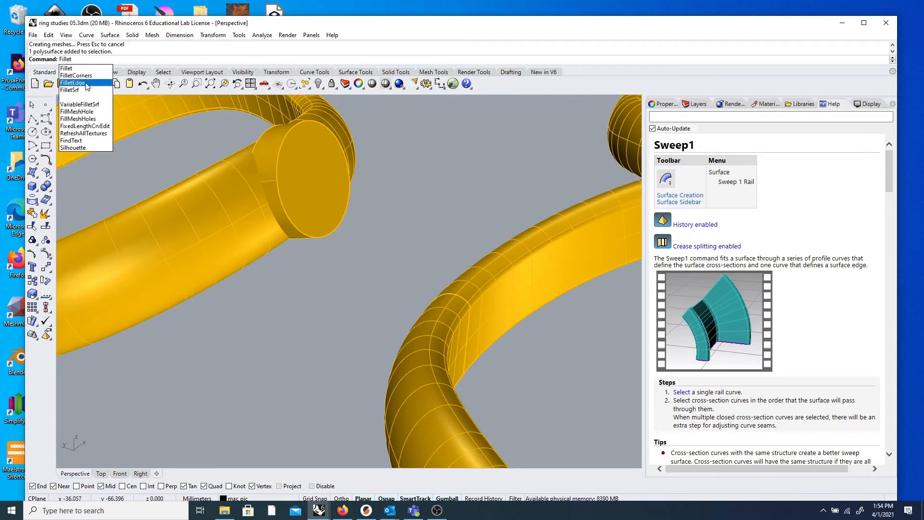
pyautogui.click(85, 84)
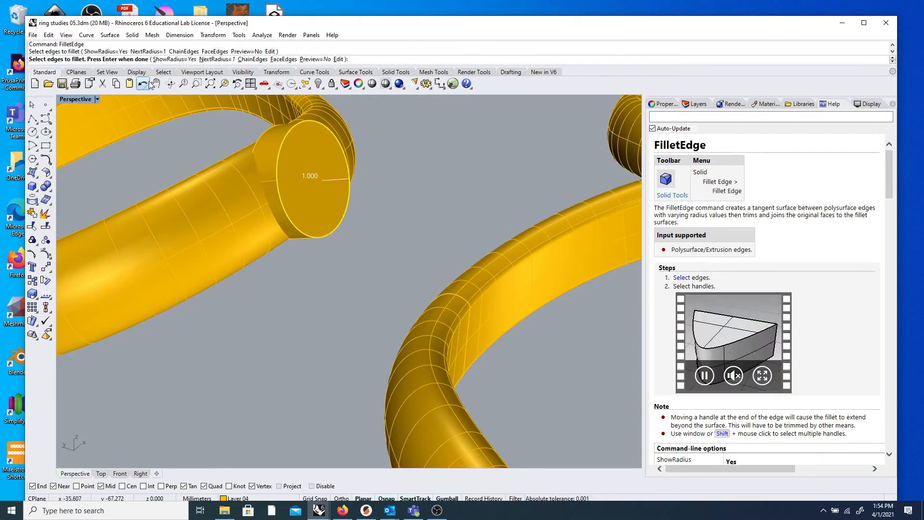
pyautogui.press('Return')
pyautogui.moveTo(419, 147); pyautogui.dragTo(341, 250, button='right')
pyautogui.scroll(6, 185, 236)
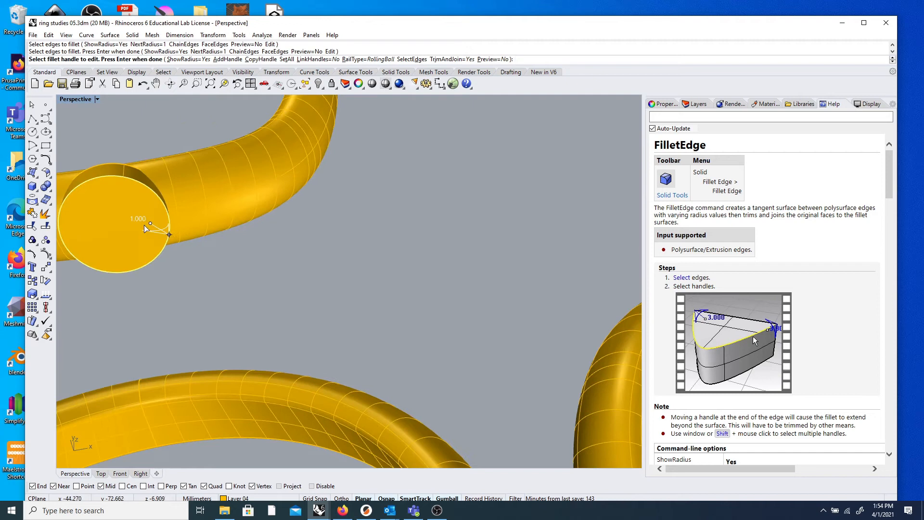
pyautogui.click(160, 227)
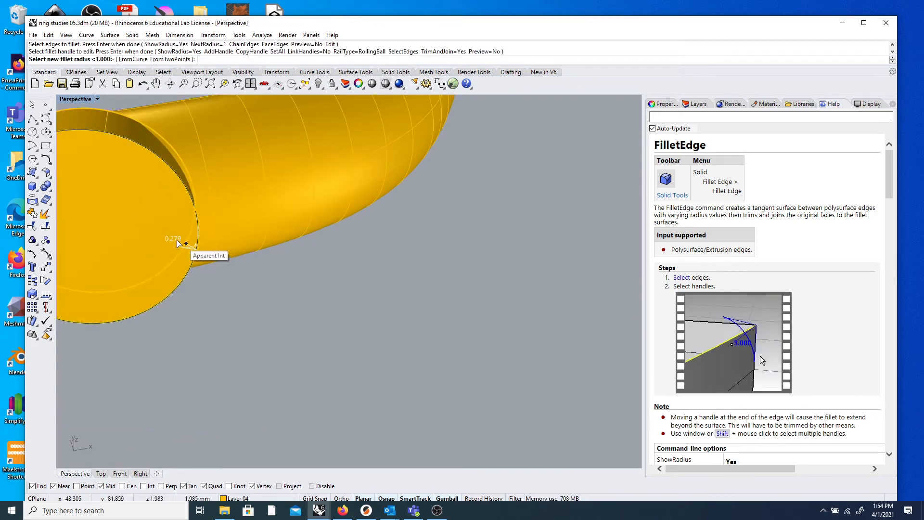
pyautogui.click(183, 243)
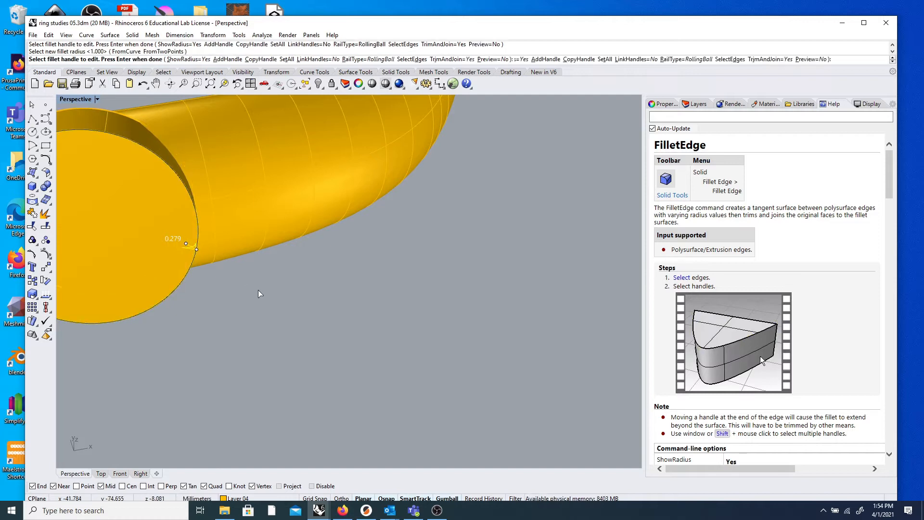
pyautogui.scroll(-3, 255, 277)
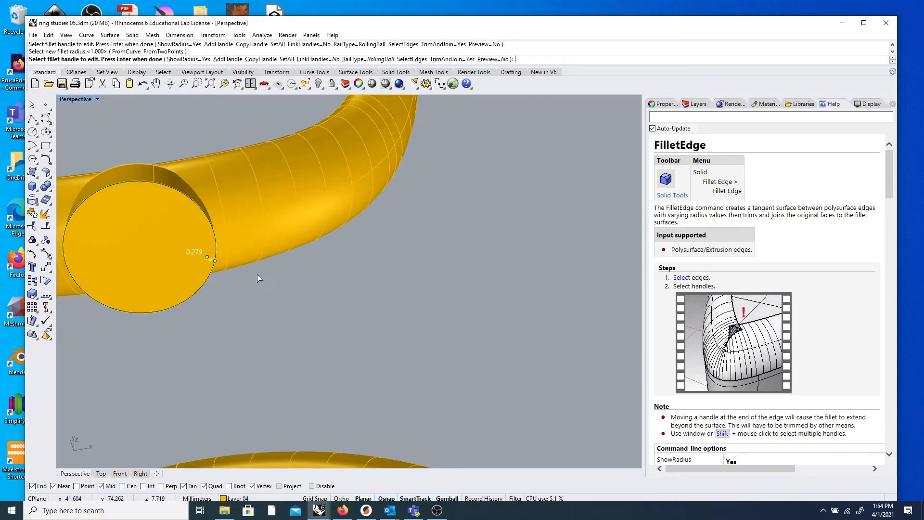
pyautogui.press('Return')
# - Examine the filleted edge of the ring's disc and compare it with the neighbouring rings that carry attachments
pyautogui.scroll(-3, 150, 138)
pyautogui.moveTo(205, 179); pyautogui.dragTo(284, 155, button='right')
pyautogui.scroll(5, 282, 140)
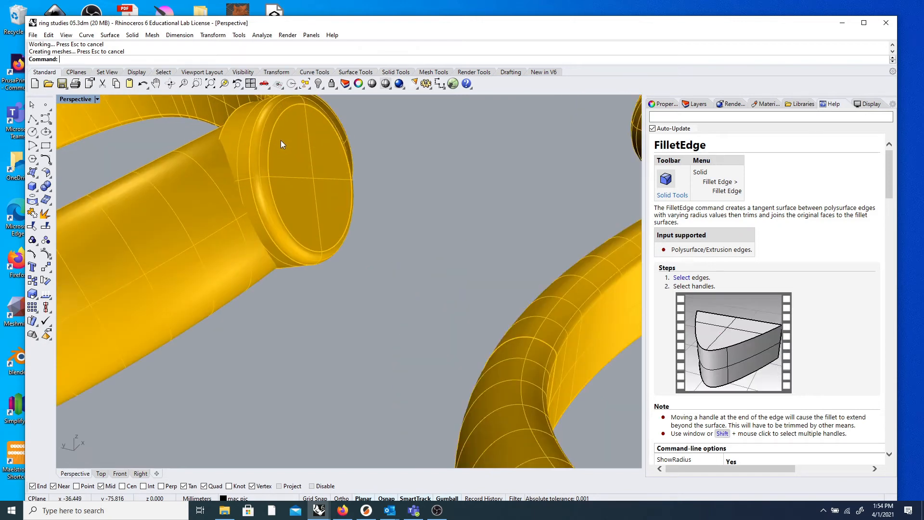
pyautogui.scroll(-6, 408, 241)
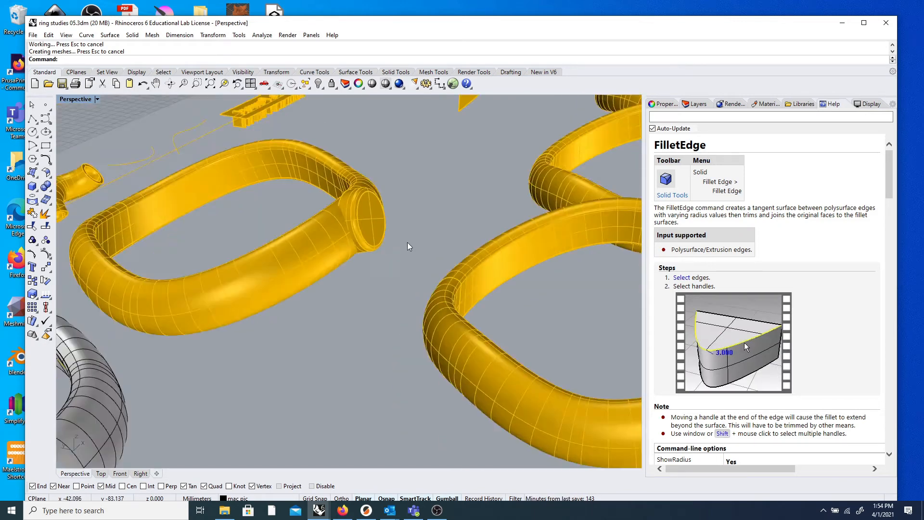
pyautogui.scroll(5, 547, 267)
pyautogui.scroll(3, 549, 255)
pyautogui.moveTo(514, 246); pyautogui.dragTo(448, 286, button='right')
pyautogui.scroll(-5, 550, 265)
pyautogui.scroll(5, 395, 277)
pyautogui.moveTo(395, 277); pyautogui.dragTo(477, 270, button='right')
pyautogui.scroll(-5, 344, 272)
pyautogui.scroll(-4, 396, 274)
pyautogui.scroll(8, 498, 228)
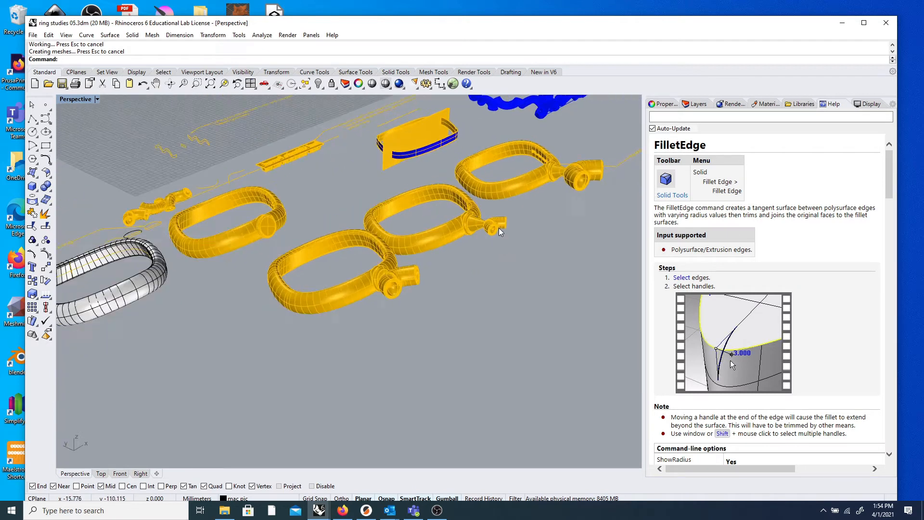
# - Inspect the cone and bent tube attachments on the ring models up close and from several angles
pyautogui.moveTo(484, 236); pyautogui.dragTo(538, 244, button='right')
pyautogui.scroll(8, 539, 233)
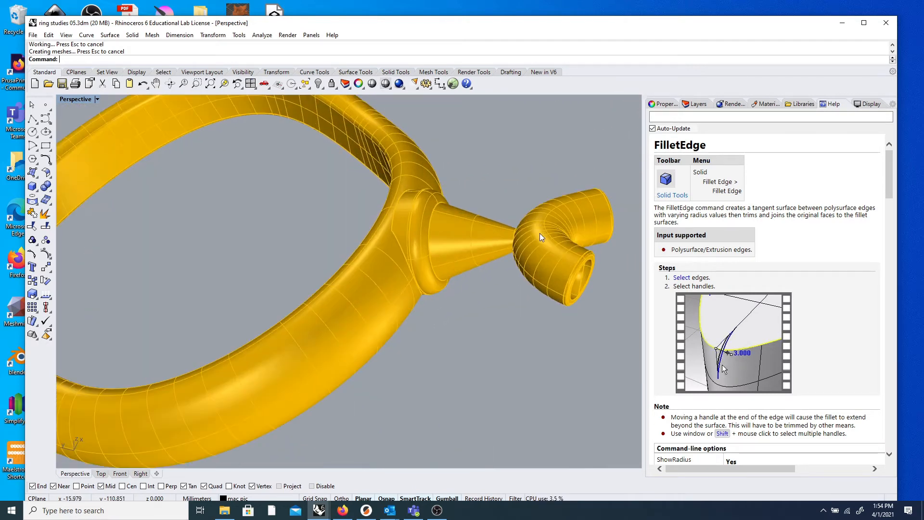
pyautogui.scroll(-8, 417, 222)
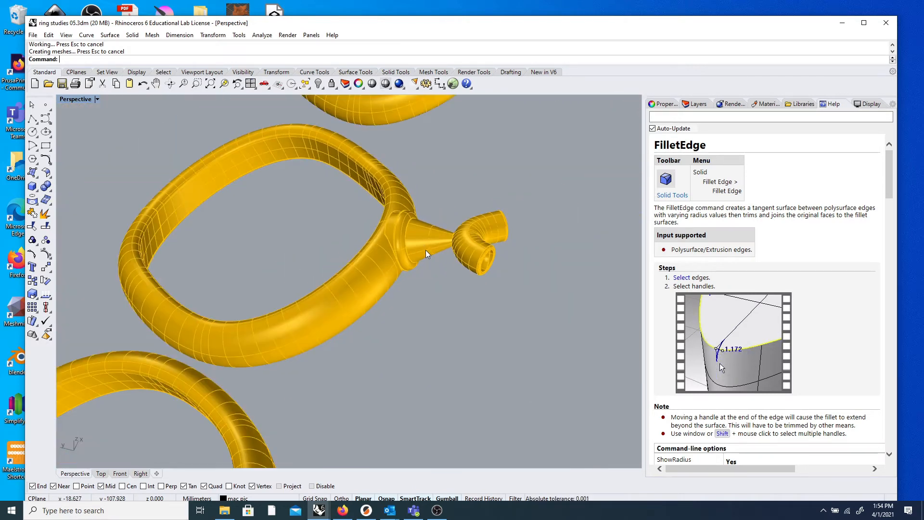
pyautogui.scroll(-8, 426, 249)
pyautogui.moveTo(448, 228); pyautogui.dragTo(434, 227, button='right')
pyautogui.scroll(-5, 434, 227)
pyautogui.scroll(4, 492, 175)
pyautogui.scroll(6, 492, 175)
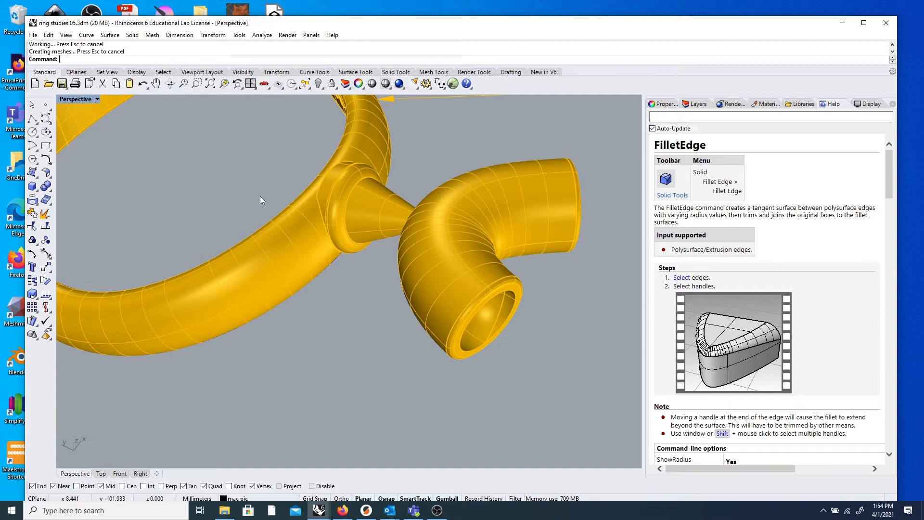
pyautogui.scroll(-3, 301, 213)
pyautogui.scroll(-5, 256, 195)
pyautogui.moveTo(274, 200); pyautogui.dragTo(522, 255, button='right')
pyautogui.scroll(-3, 224, 174)
pyautogui.scroll(4, 297, 273)
pyautogui.scroll(6, 298, 274)
pyautogui.moveTo(331, 321); pyautogui.dragTo(252, 316, button='right')
# - Examine the flat text strip, the thin ring crossed by a plane and the note about projecting text inside a ring
pyautogui.scroll(-12, 320, 308)
pyautogui.scroll(5, 265, 328)
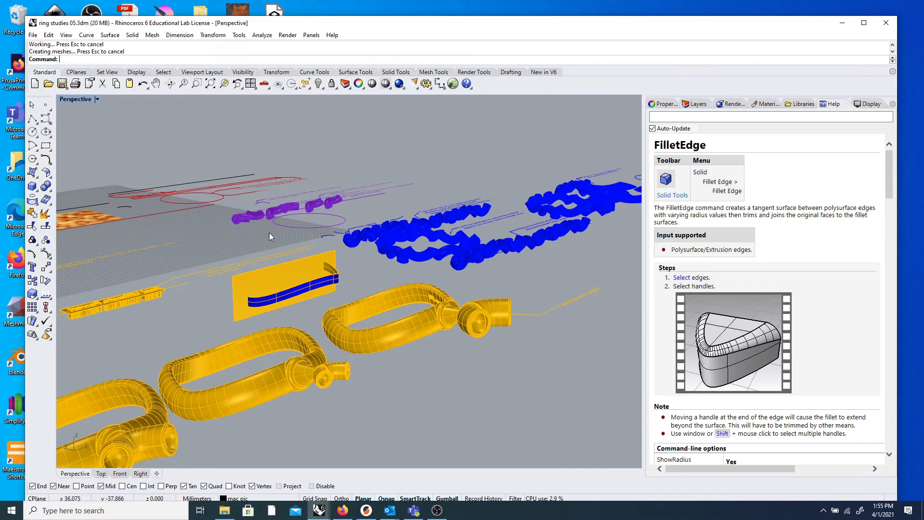
pyautogui.scroll(-5, 270, 232)
pyautogui.scroll(10, 271, 180)
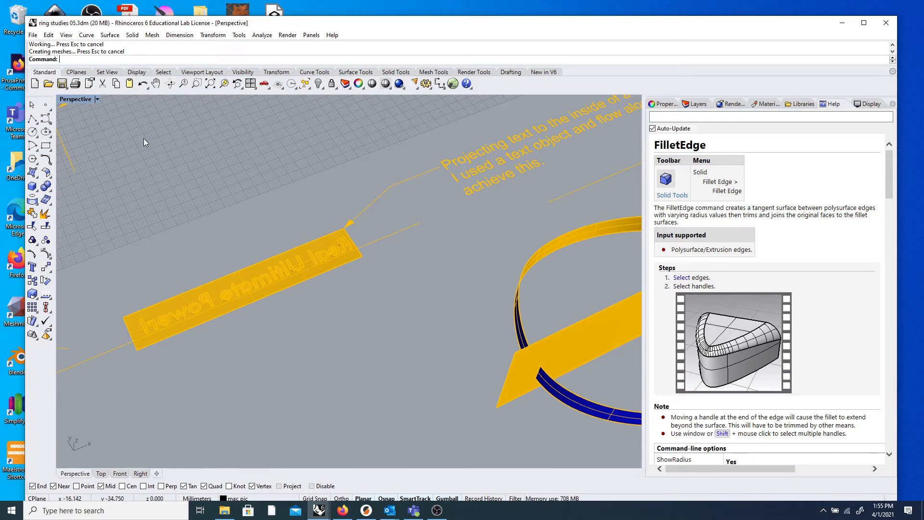
pyautogui.scroll(-3, 260, 277)
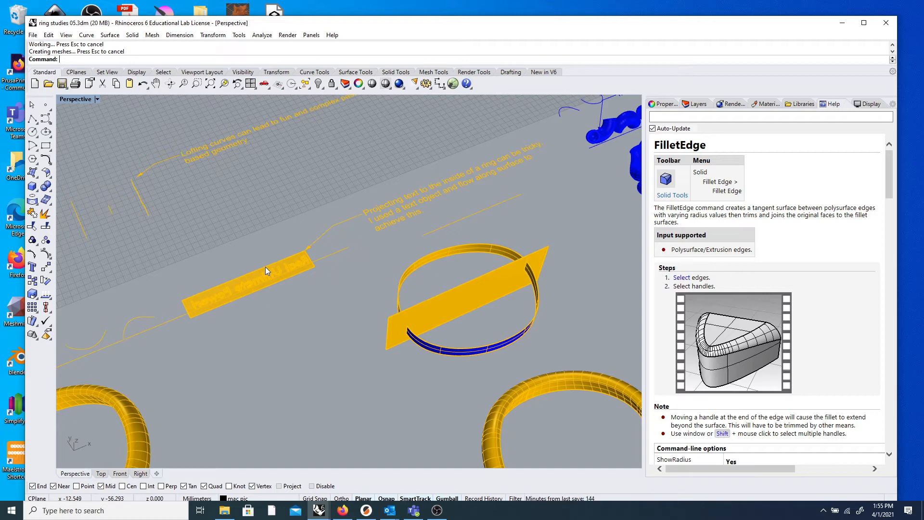
pyautogui.scroll(-2, 367, 181)
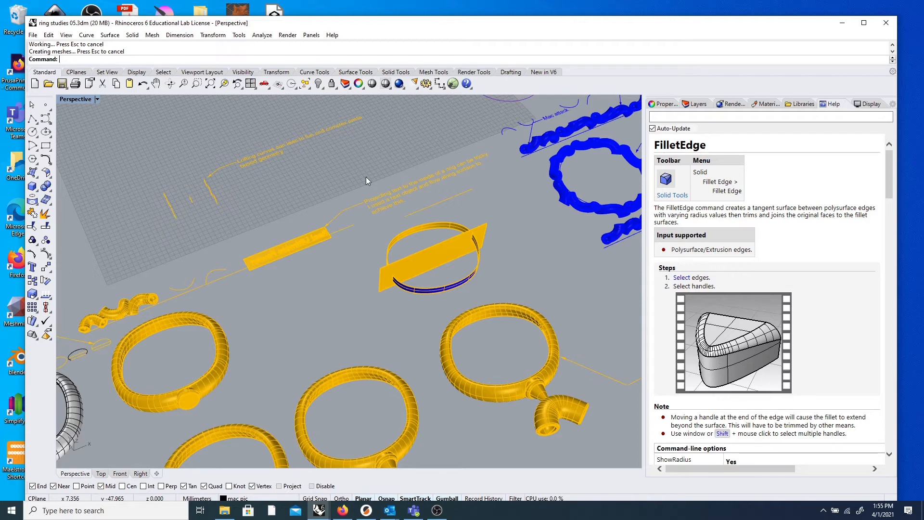
pyautogui.scroll(-5, 393, 255)
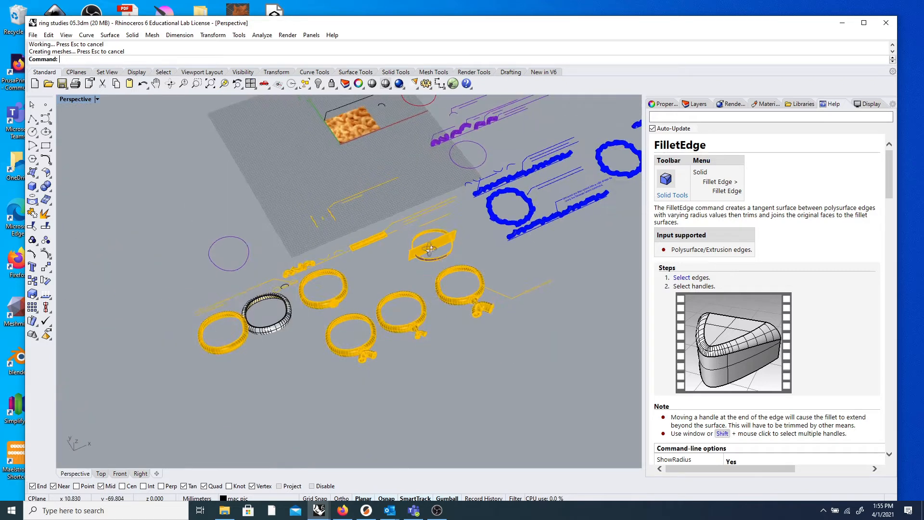
pyautogui.scroll(5, 394, 255)
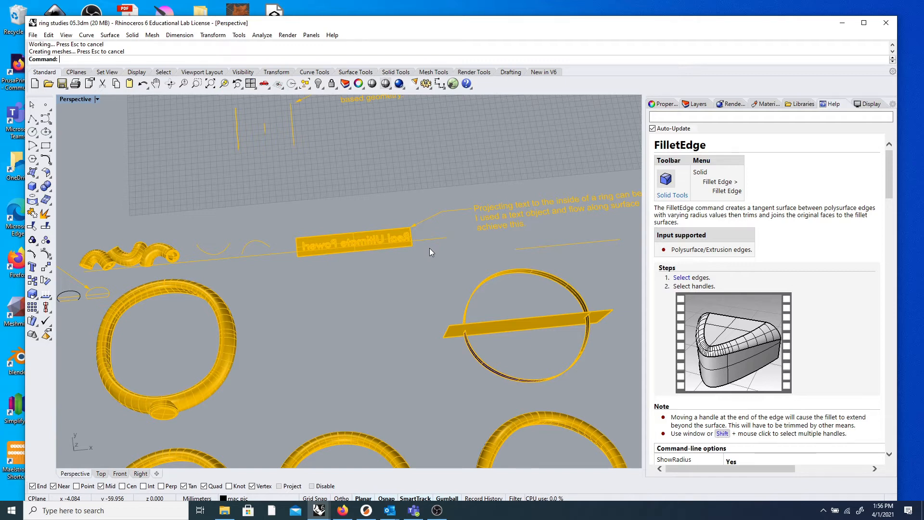
# - Select the swept ring next to the white ring and show its object properties
pyautogui.scroll(-5, 284, 307)
pyautogui.moveTo(284, 307); pyautogui.dragTo(329, 294, button='right')
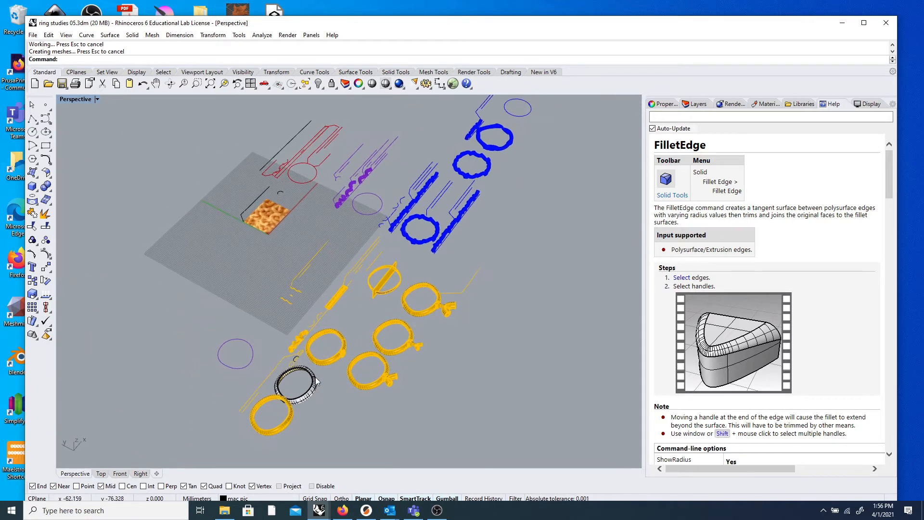
pyautogui.scroll(6, 295, 382)
pyautogui.click(295, 382)
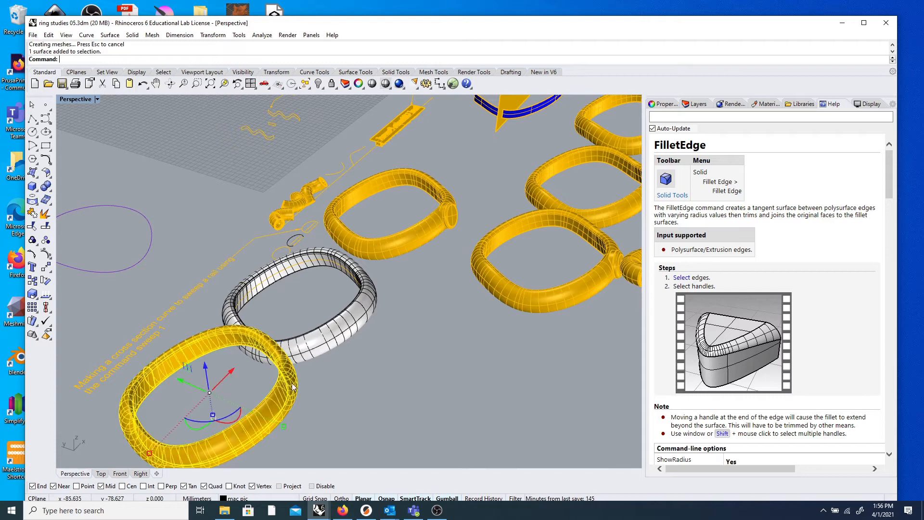
pyautogui.click(664, 104)
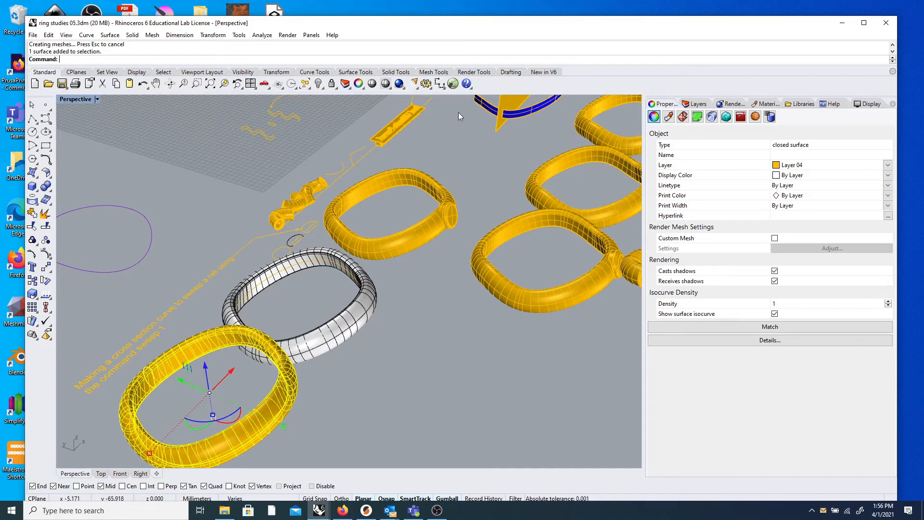
# - Examine the mirrored "Real Ultimate Power!" text strip up close and its place among the neighbouring rings
pyautogui.scroll(-6, 456, 112)
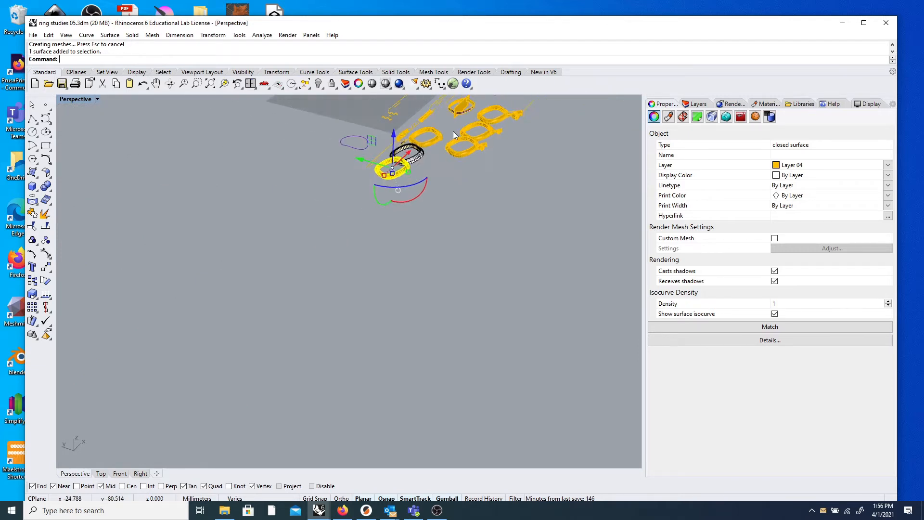
pyautogui.moveTo(452, 131); pyautogui.dragTo(372, 159, button='right')
pyautogui.scroll(-4, 372, 159)
pyautogui.scroll(15, 481, 176)
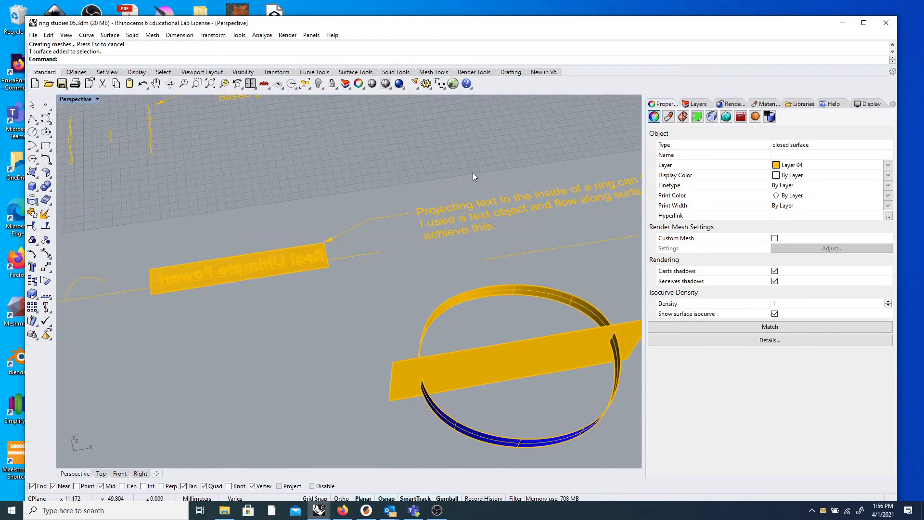
pyautogui.scroll(-4, 473, 172)
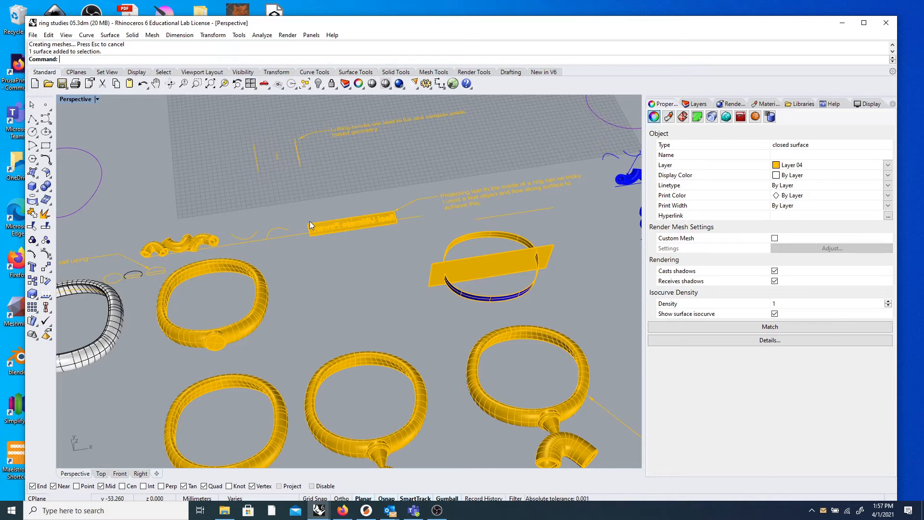
pyautogui.scroll(-4, 369, 259)
pyautogui.scroll(8, 367, 273)
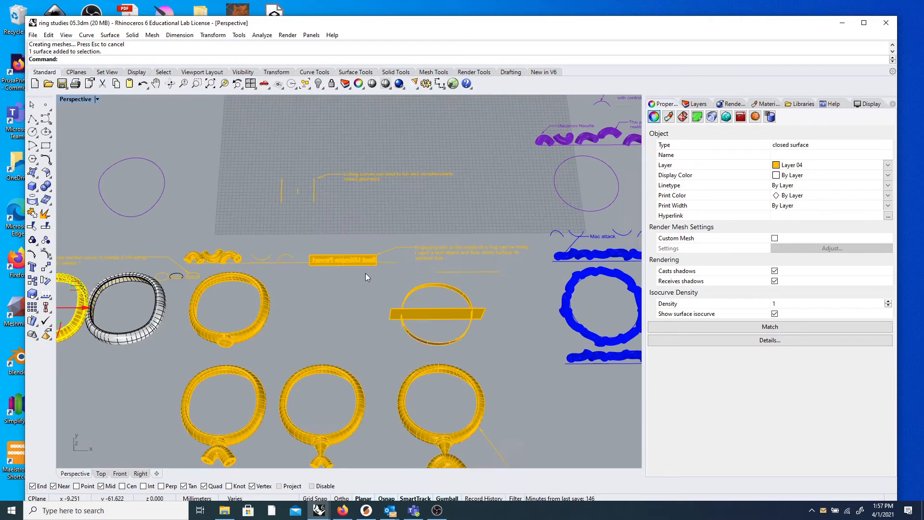
pyautogui.scroll(3, 338, 261)
pyautogui.scroll(-4, 336, 260)
pyautogui.scroll(2, 293, 235)
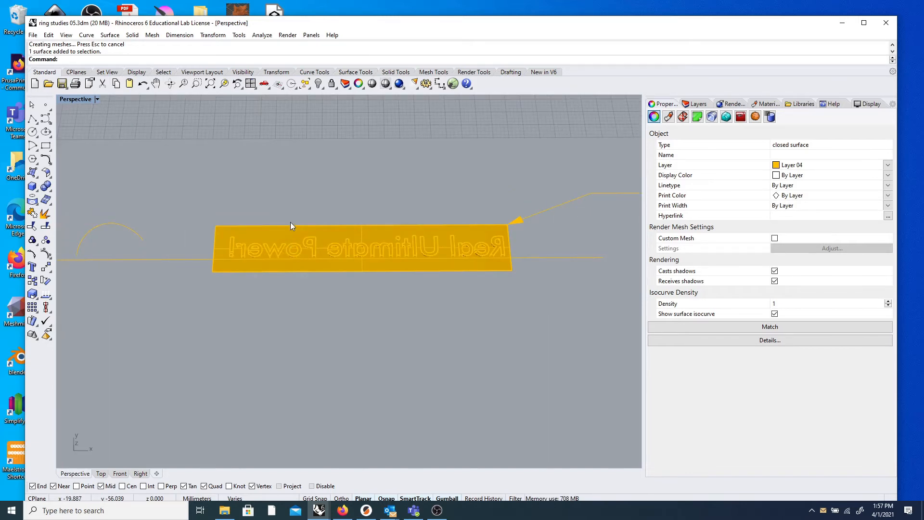
pyautogui.scroll(3, 299, 246)
pyautogui.scroll(-2, 313, 244)
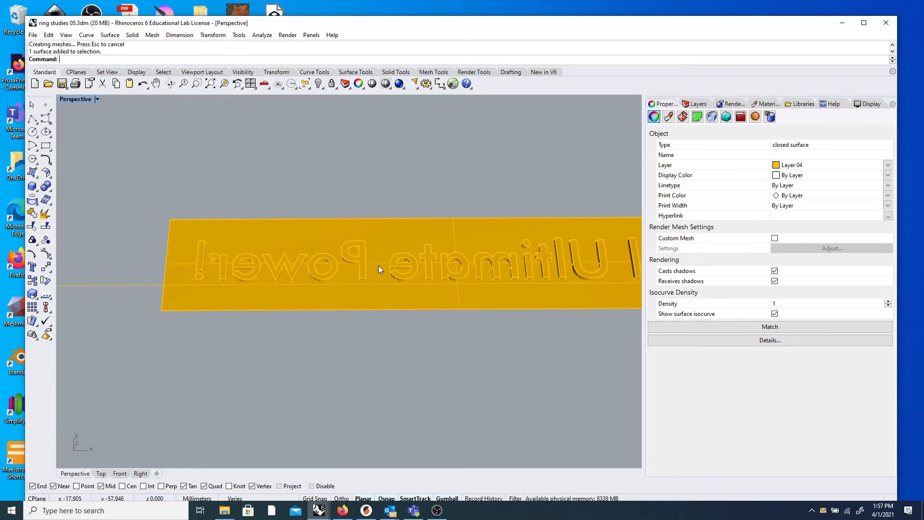
pyautogui.scroll(-2, 381, 267)
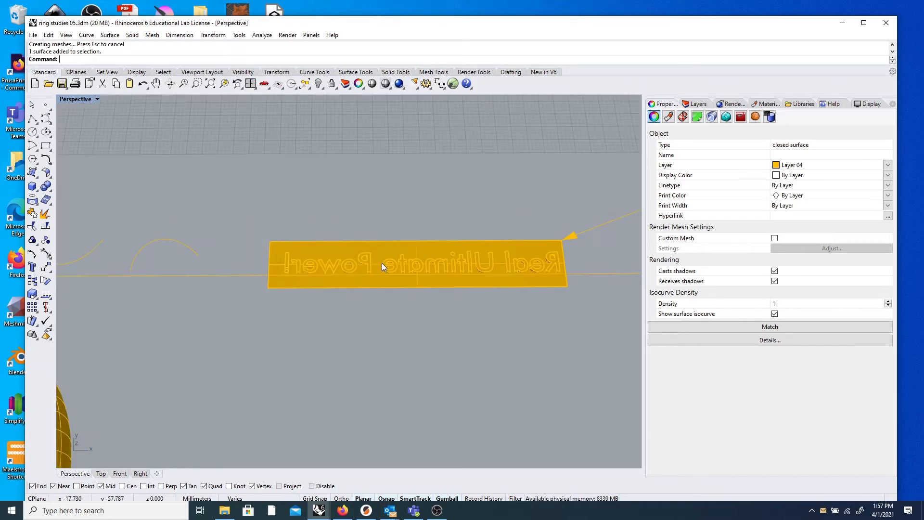
# - Start a text object and look through the available fonts, keeping Arial
pyautogui.click(32, 270)
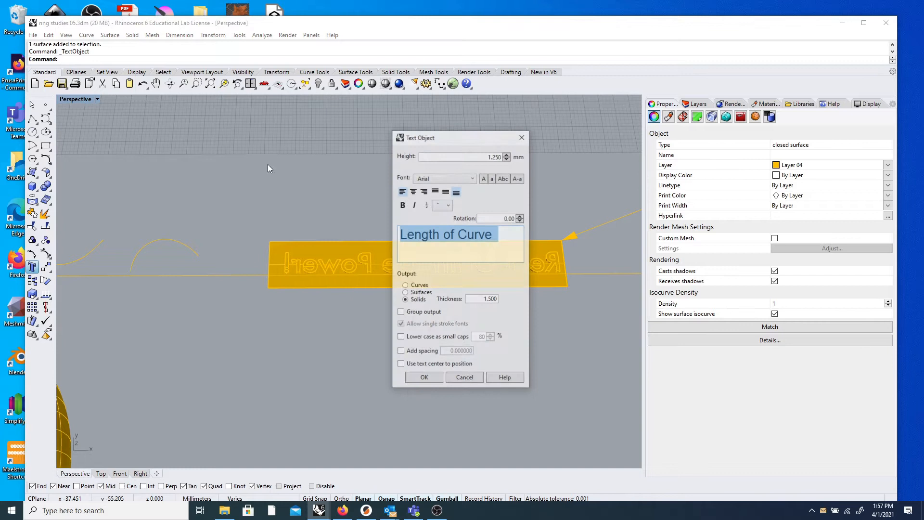
pyautogui.moveTo(440, 133); pyautogui.dragTo(166, 124)
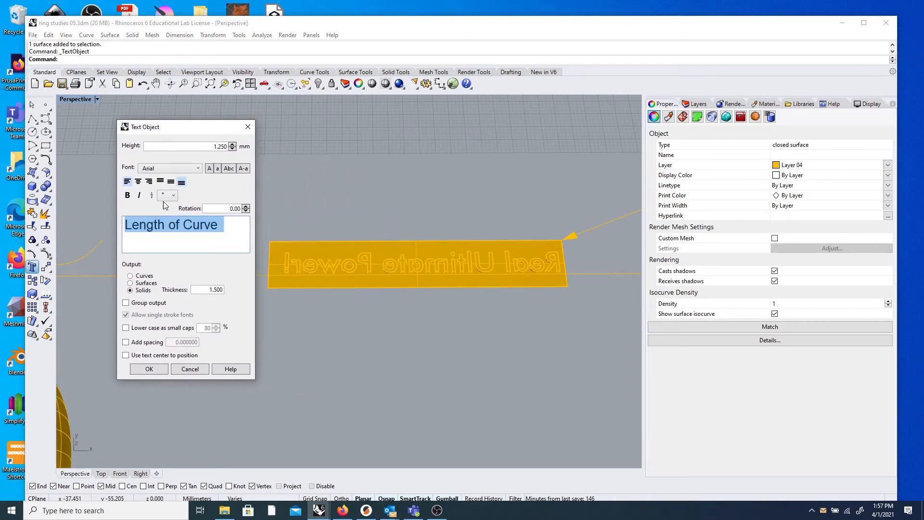
pyautogui.click(180, 171)
pyautogui.scroll(-2, 163, 223)
pyautogui.scroll(3, 156, 269)
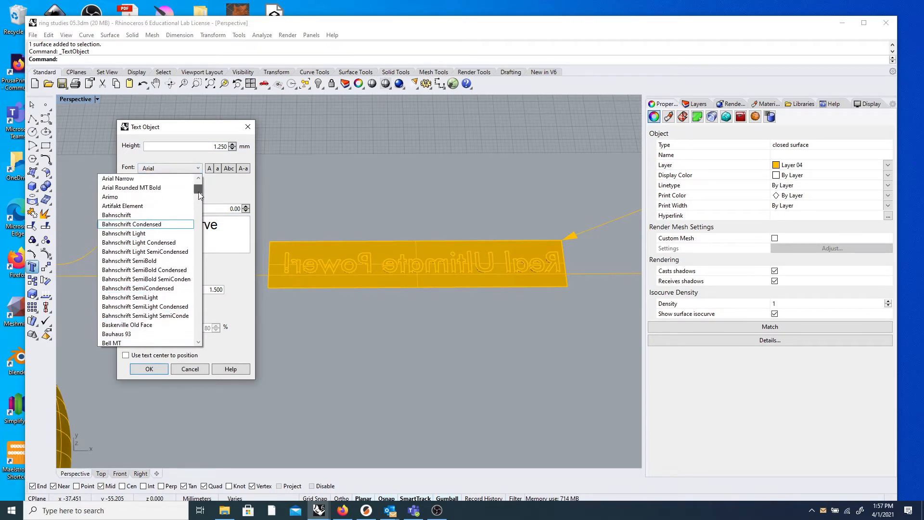
pyautogui.click(227, 243)
pyautogui.click(234, 234)
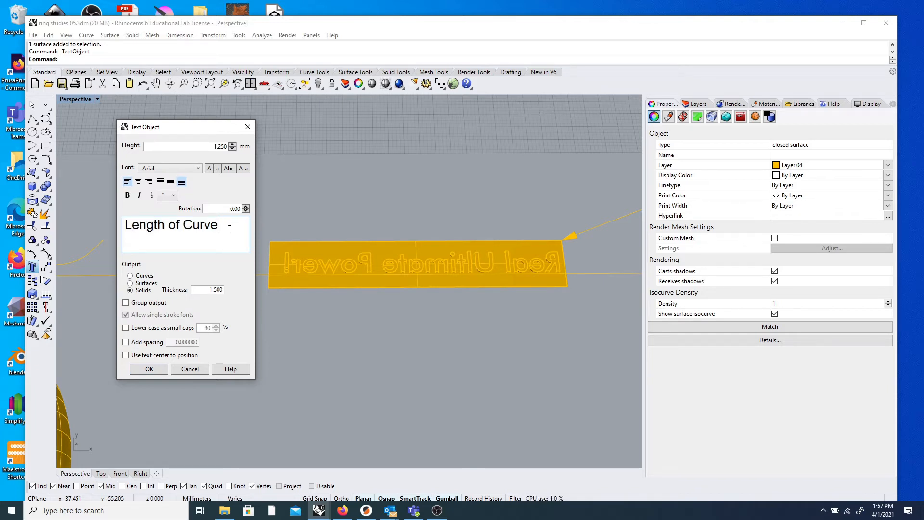
# - Replace the text object's wording with "stuff to wrap"
pyautogui.moveTo(230, 229); pyautogui.dragTo(66, 229)
pyautogui.press('BackSpace')
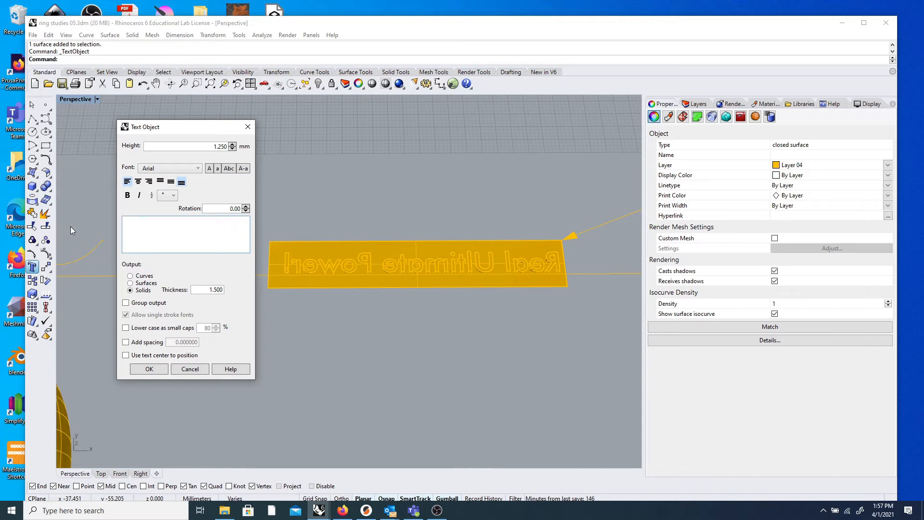
pyautogui.write('stufff')
pyautogui.press('BackSpace')
pyautogui.write('to ')
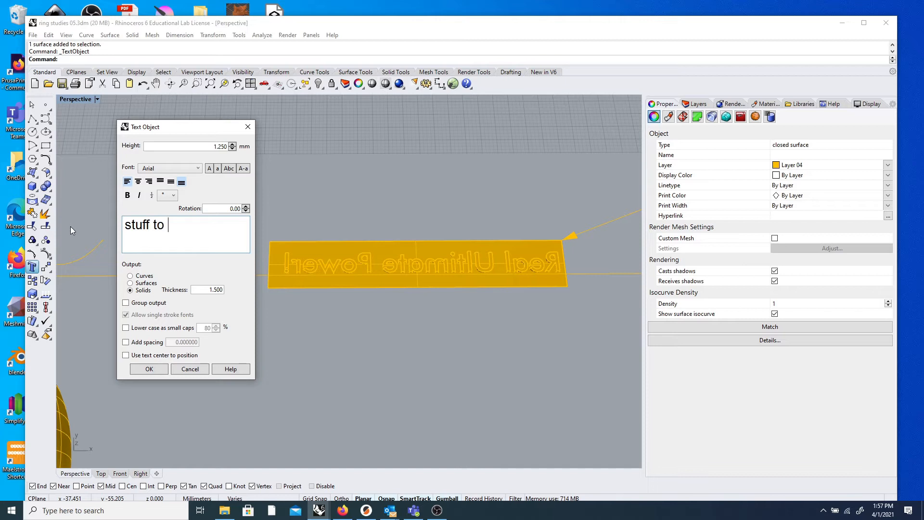
pyautogui.write('wera')
pyautogui.press('BackSpace')
pyautogui.press('BackSpace')
pyautogui.press('BackSpace')
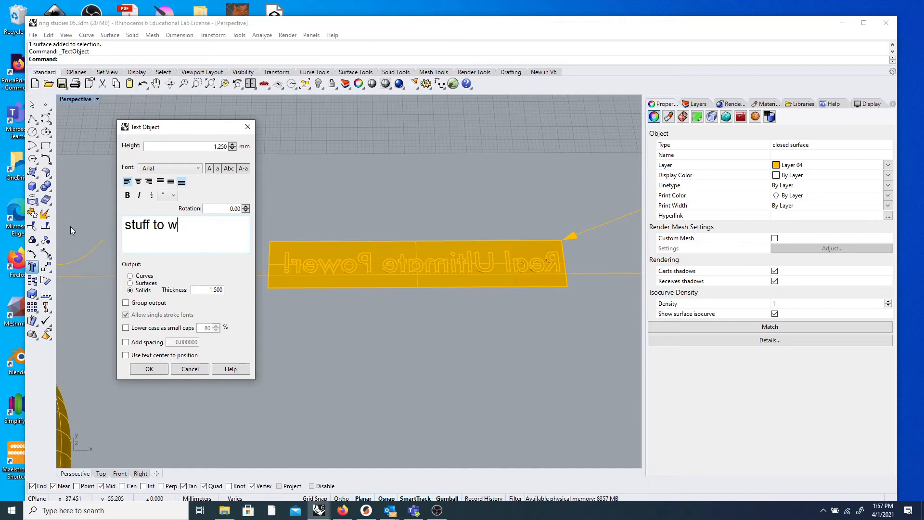
pyautogui.write('rap')
# - Output the text as solids with a thickness of 1.500 and place it behind the mirrored text strip
pyautogui.click(144, 277)
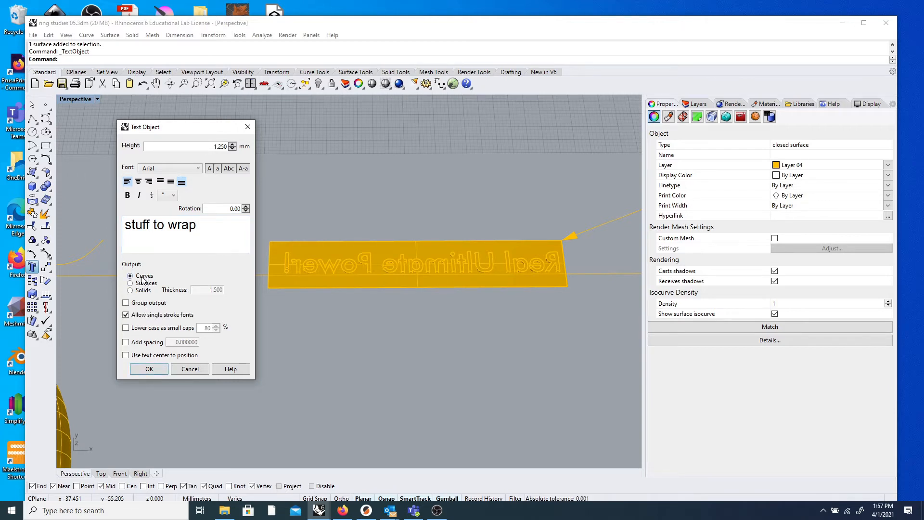
pyautogui.click(146, 283)
pyautogui.click(147, 291)
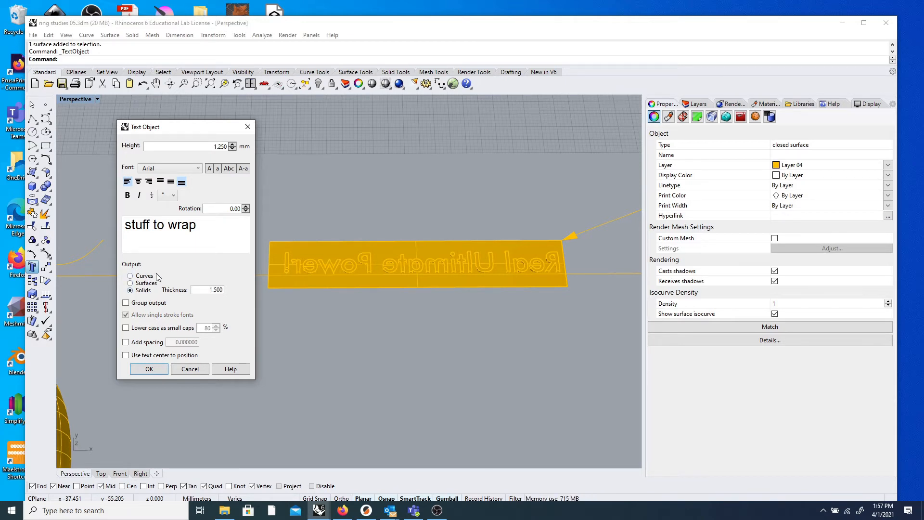
pyautogui.click(149, 369)
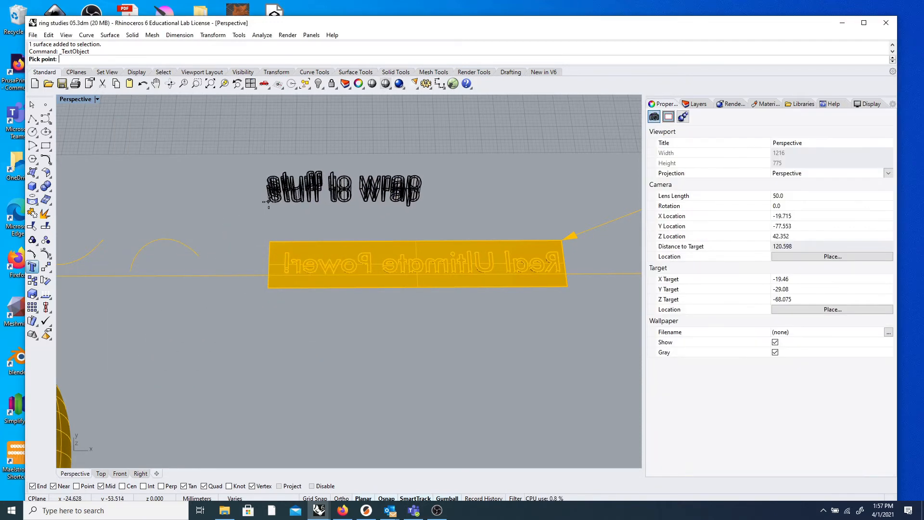
pyautogui.click(290, 204)
pyautogui.moveTo(292, 204); pyautogui.dragTo(318, 224, button='right')
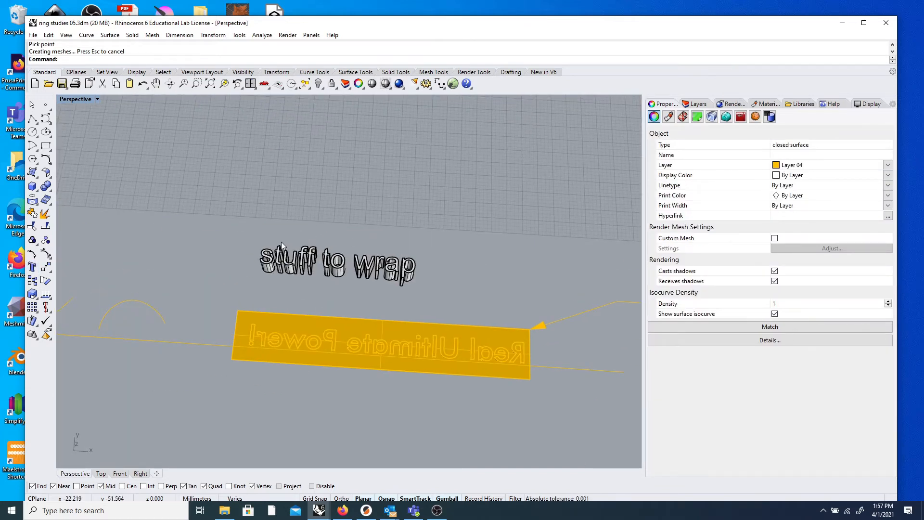
# - Place a second solid "stuff to wrap" text behind the first, with height 1.250 mm and thickness 1.500
pyautogui.click(33, 267)
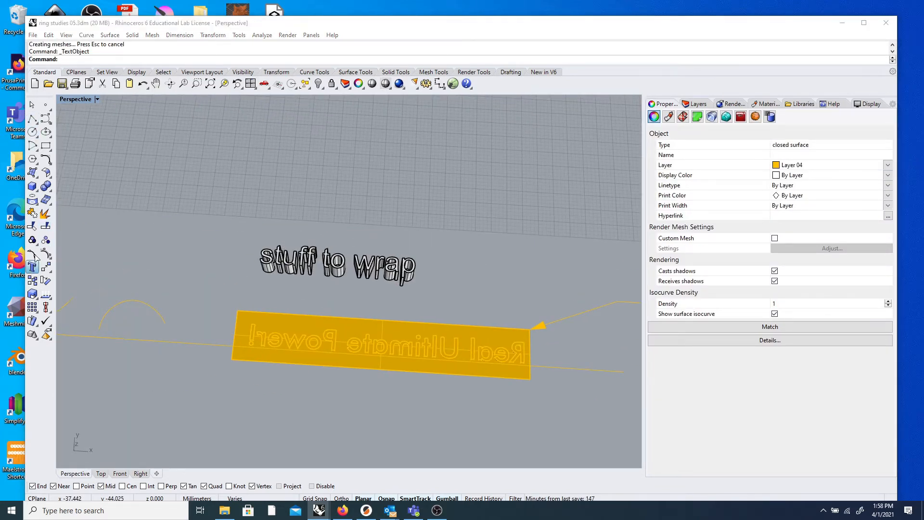
pyautogui.click(483, 304)
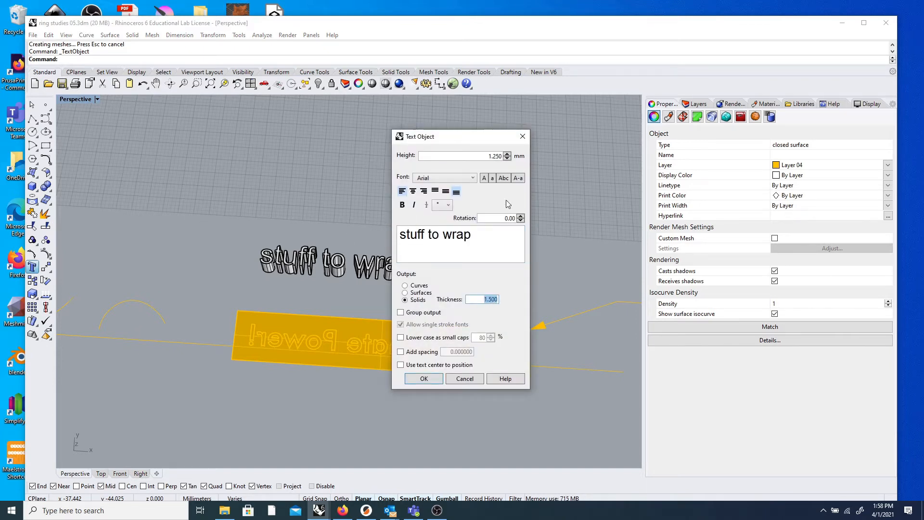
pyautogui.click(485, 156)
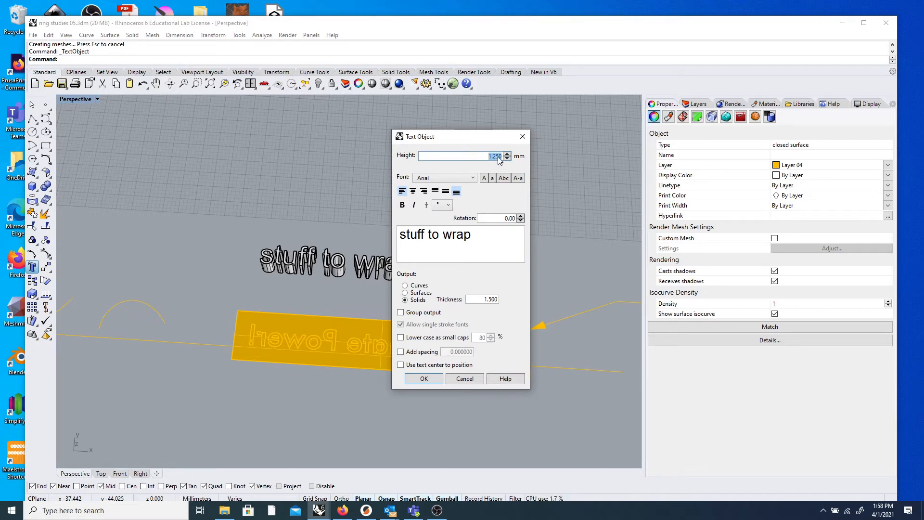
pyautogui.click(482, 299)
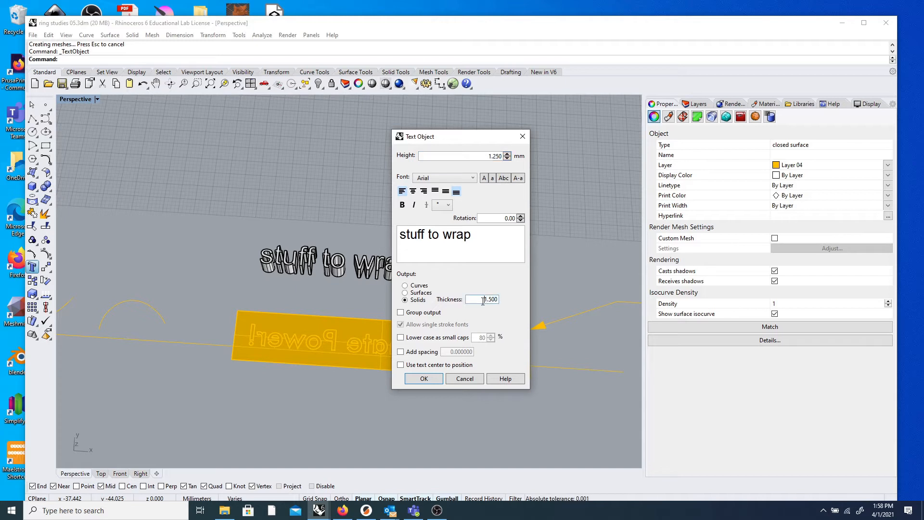
pyautogui.moveTo(483, 299); pyautogui.dragTo(501, 300)
pyautogui.click(417, 379)
pyautogui.click(349, 205)
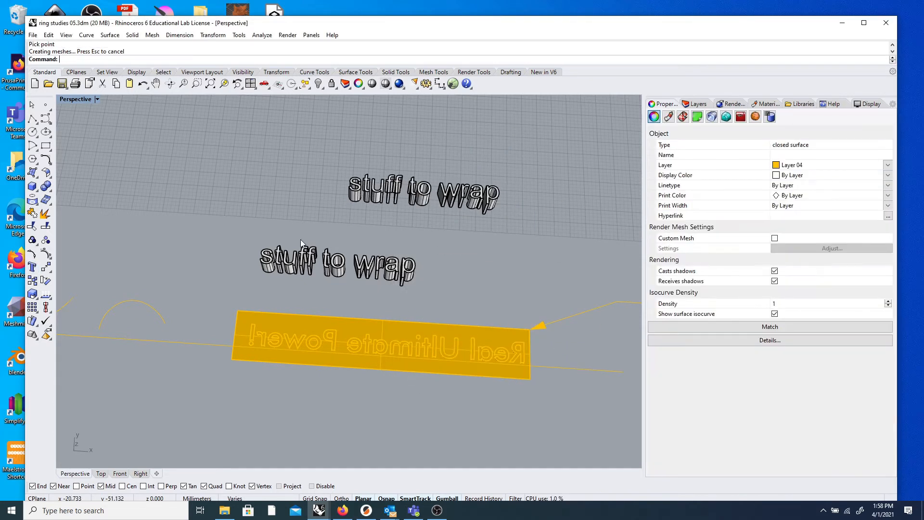
pyautogui.moveTo(215, 227); pyautogui.dragTo(422, 292)
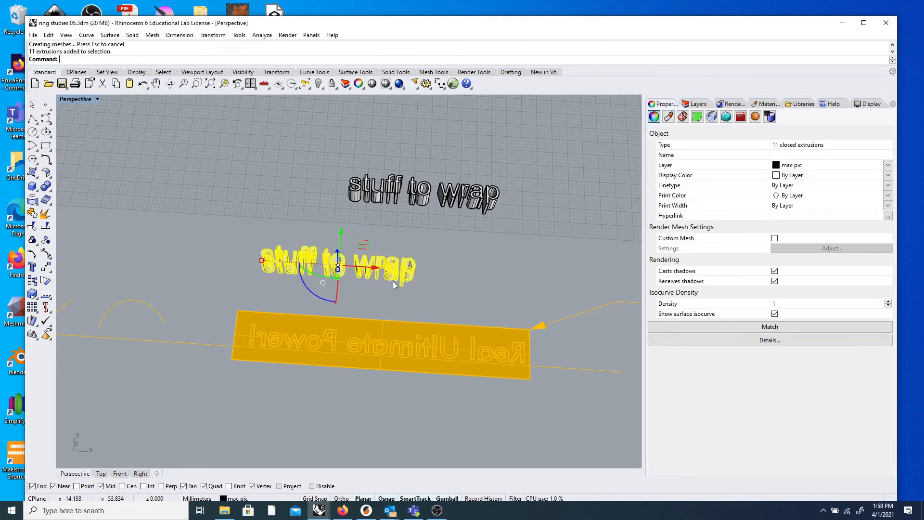
pyautogui.moveTo(296, 260)
pyautogui.mouseDown(button='right')
pyautogui.moveTo(302, 246)
pyautogui.moveTo(302, 258)
pyautogui.mouseUp(button='right')
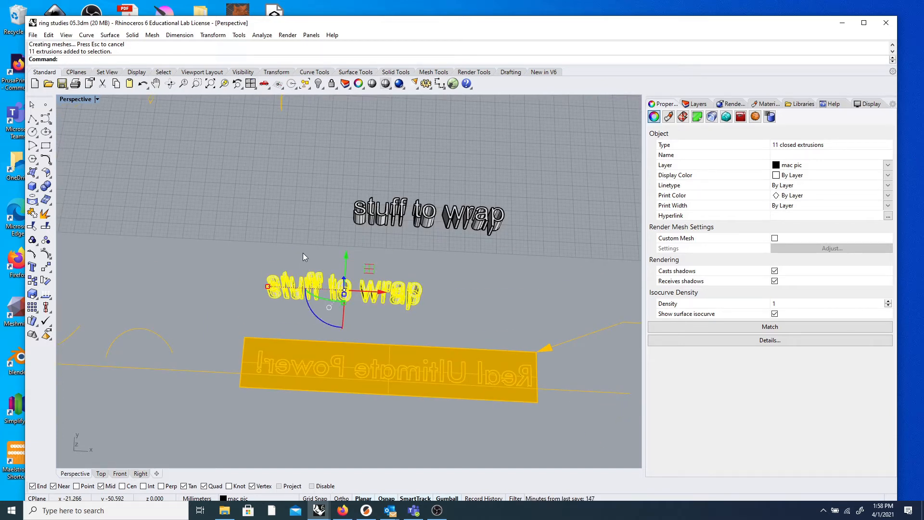
pyautogui.moveTo(318, 256); pyautogui.dragTo(363, 258, button='right')
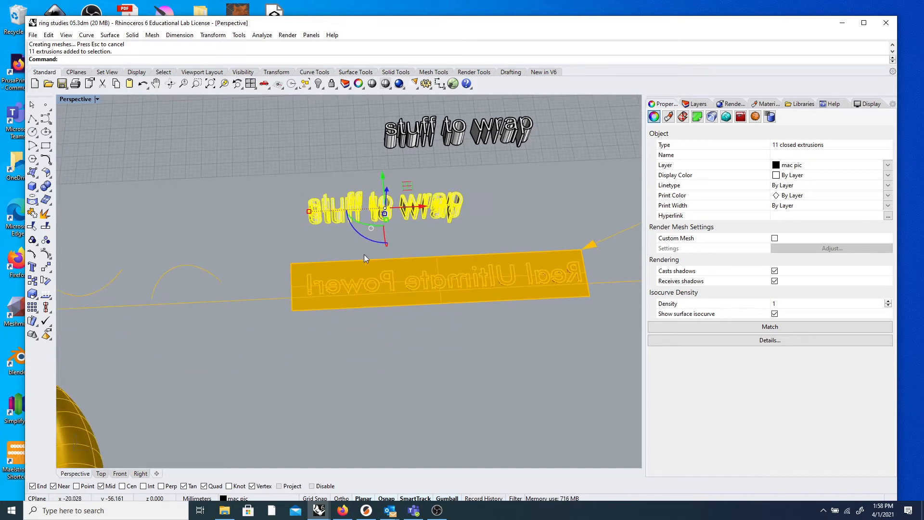
pyautogui.doubleClick(374, 237)
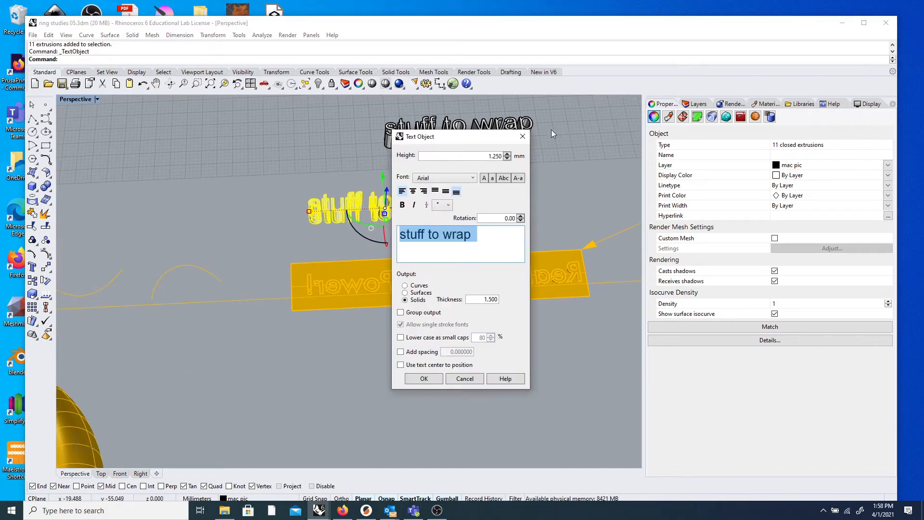
pyautogui.click(523, 136)
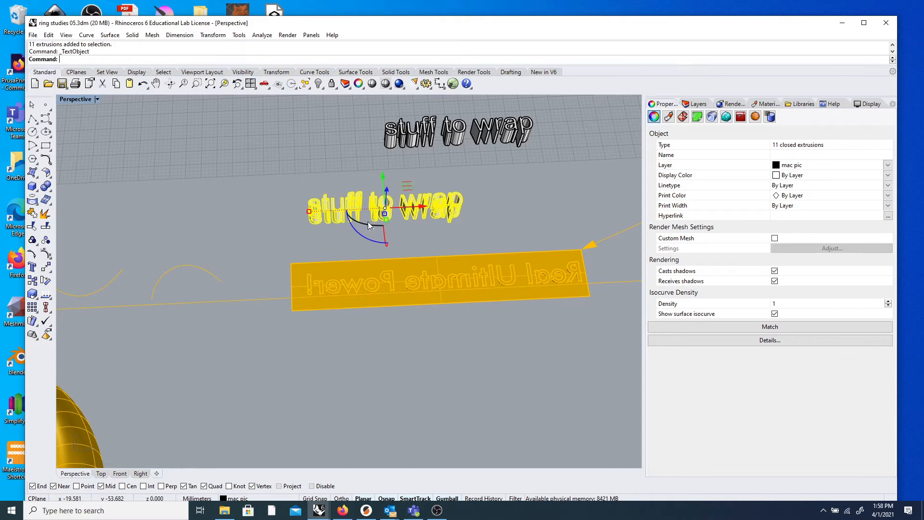
pyautogui.press('Escape')
# - Try to rotate all letters of the front "stuff to wrap" text over with the gumball
pyautogui.moveTo(368, 222); pyautogui.dragTo(354, 213)
pyautogui.moveTo(259, 169); pyautogui.dragTo(481, 232)
pyautogui.moveTo(480, 232); pyautogui.dragTo(406, 233, button='right')
pyautogui.moveTo(406, 217); pyautogui.dragTo(529, 194)
pyautogui.moveTo(541, 236); pyautogui.dragTo(366, 181)
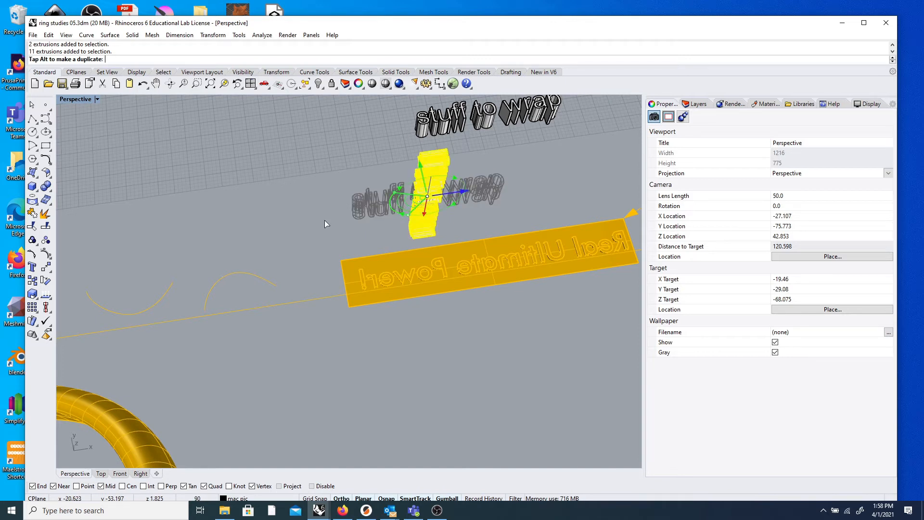
pyautogui.keyDown('shift'); pyautogui.moveTo(264, 226); pyautogui.dragTo(266, 246); pyautogui.keyUp('shift')
pyautogui.moveTo(303, 231); pyautogui.dragTo(363, 204, button='right')
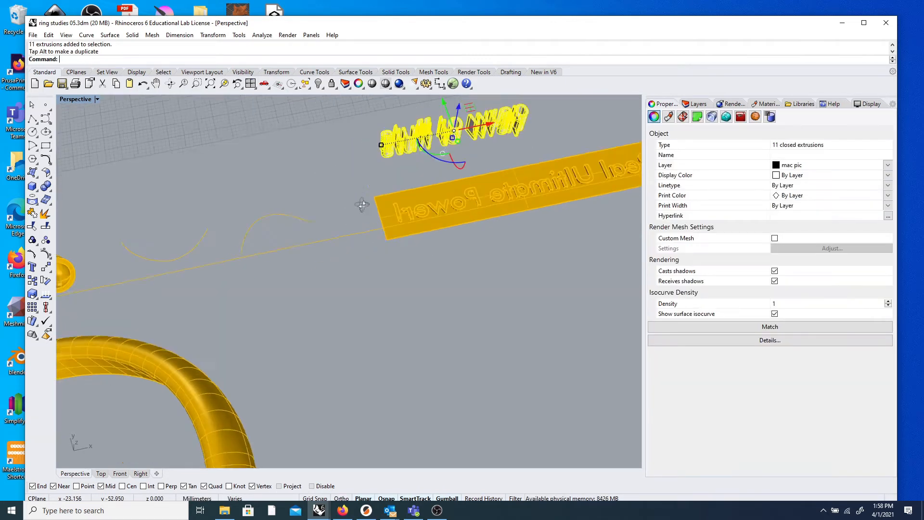
pyautogui.scroll(-7, 366, 190)
# - Flip the front "stuff to wrap" solids over with the gumball so they read mirrored like the strip's text, and deselect them
pyautogui.click(223, 84)
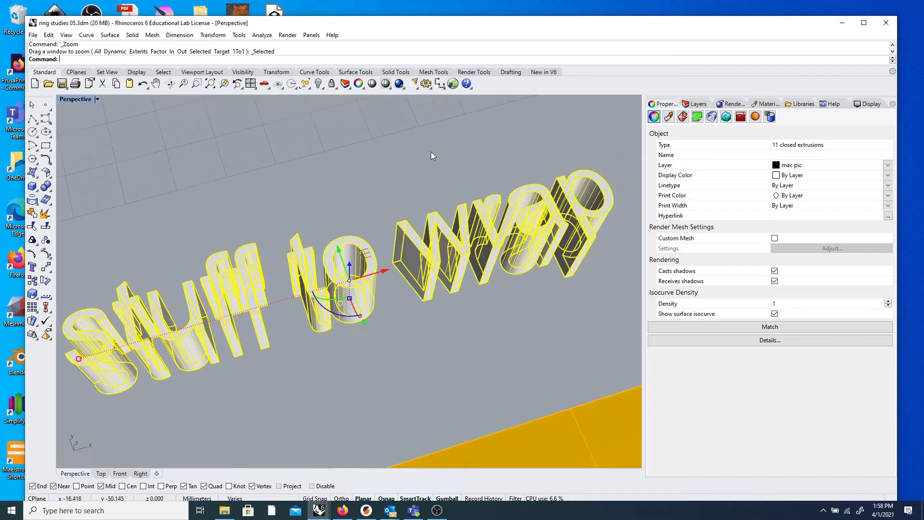
pyautogui.moveTo(490, 184); pyautogui.dragTo(467, 146, button='right')
pyautogui.moveTo(330, 313); pyautogui.dragTo(363, 262)
pyautogui.scroll(-4, 221, 207)
pyautogui.moveTo(223, 204); pyautogui.dragTo(305, 254, button='right')
pyautogui.click(286, 311)
pyautogui.scroll(-7, 286, 310)
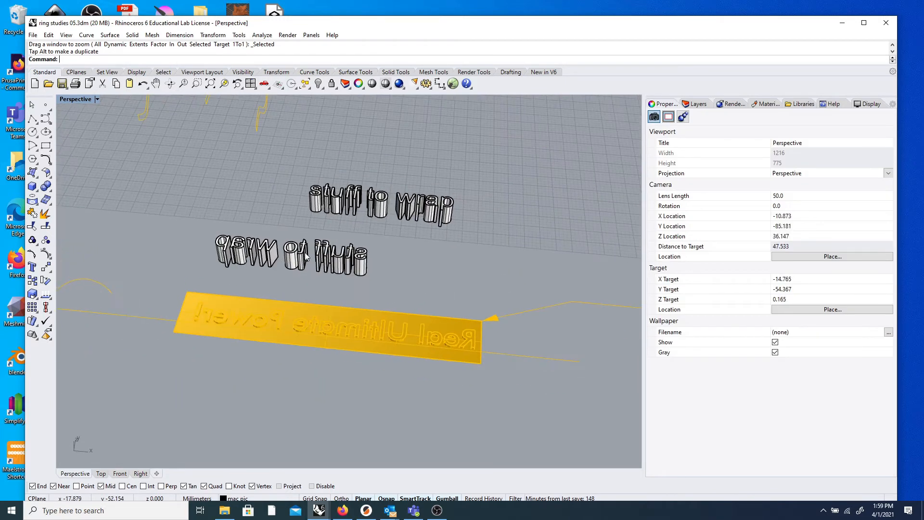
# - Examine the "stuff to wrap" solids and the "Real Ultimate Power!" text strip from above and from the side
pyautogui.scroll(5, 322, 348)
pyautogui.scroll(-5, 275, 305)
pyautogui.moveTo(276, 296)
pyautogui.mouseDown(button='right')
pyautogui.moveTo(310, 198)
pyautogui.moveTo(285, 309)
pyautogui.mouseUp(button='right')
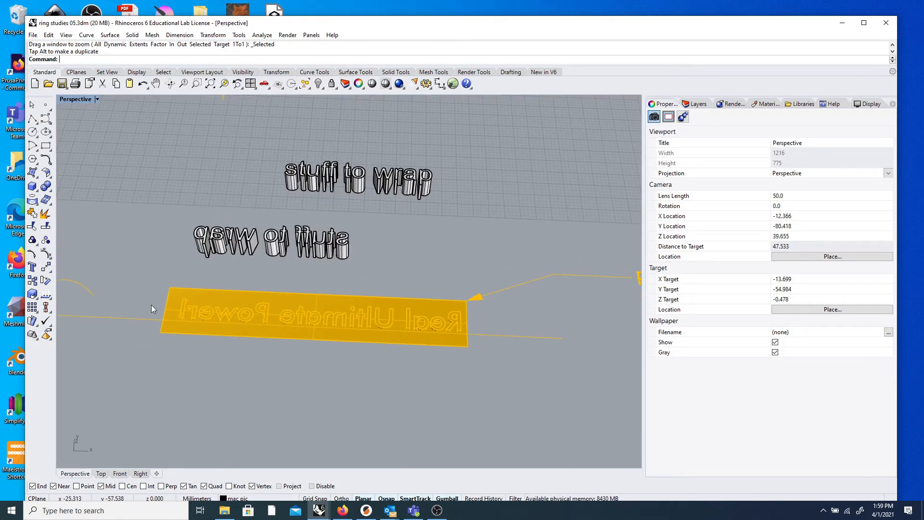
pyautogui.scroll(-5, 326, 361)
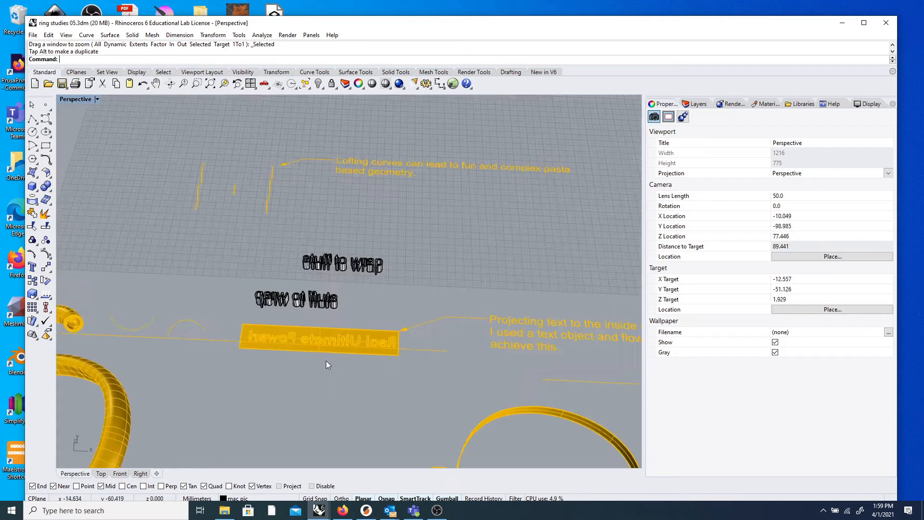
pyautogui.moveTo(257, 338); pyautogui.dragTo(286, 339, button='right')
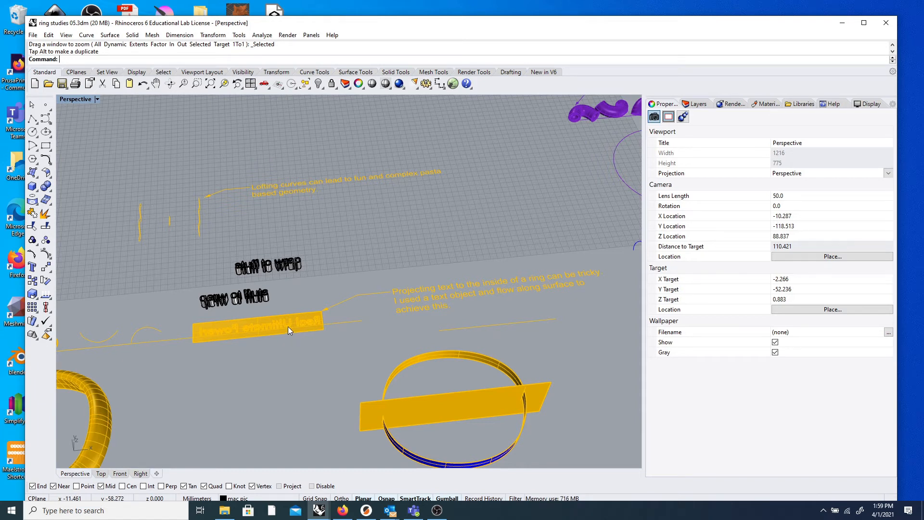
pyautogui.scroll(4, 272, 324)
pyautogui.moveTo(275, 333); pyautogui.dragTo(272, 262, button='right')
pyautogui.scroll(4, 229, 289)
pyautogui.scroll(4, 229, 288)
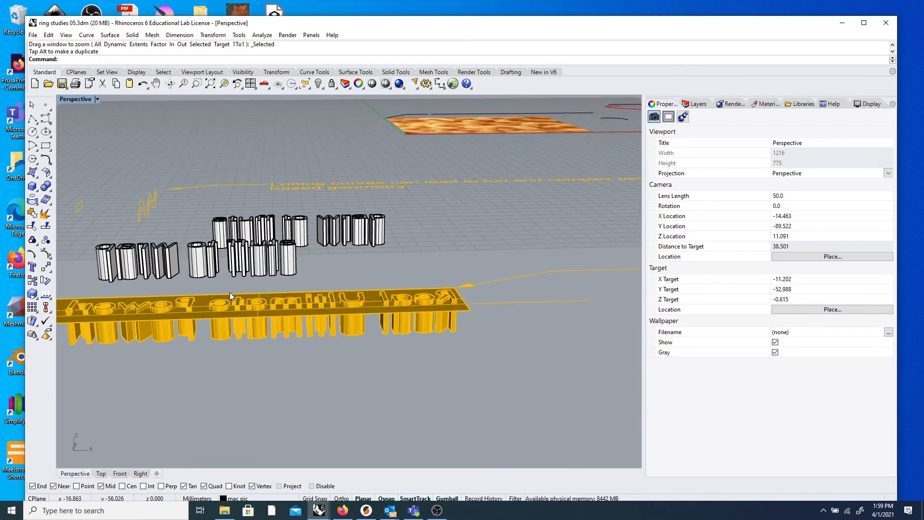
# - Inspect the base strip surface and the separate letter extrusions of the "Real Ultimate Power!" text by selecting each
pyautogui.click(378, 309)
pyautogui.click(353, 300)
pyautogui.click(376, 308)
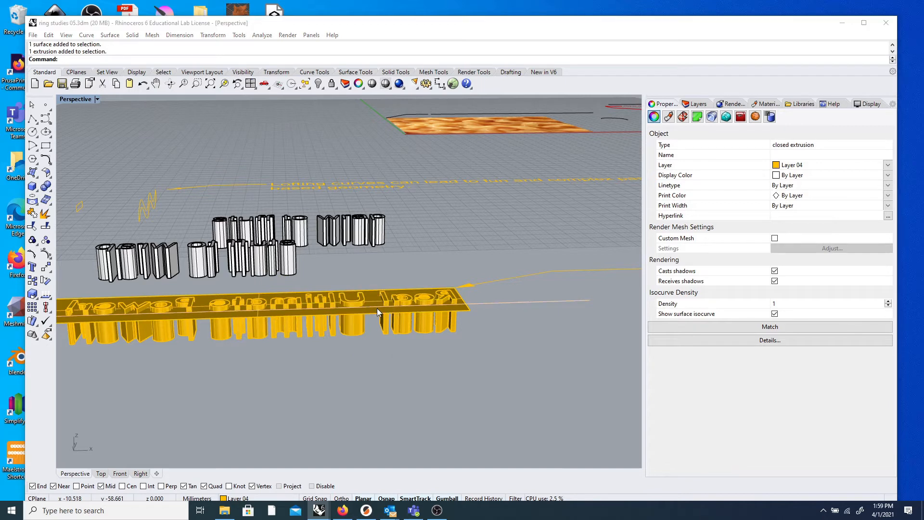
pyautogui.click(363, 301)
pyautogui.click(379, 301)
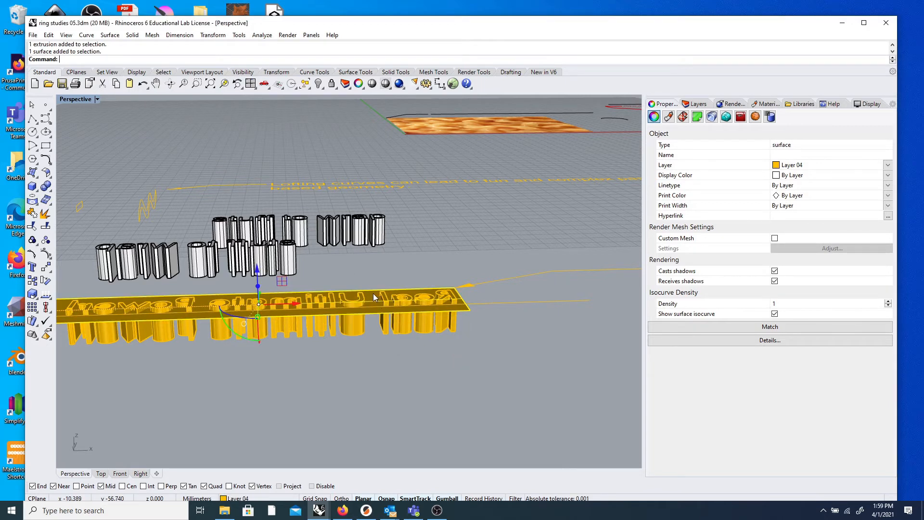
pyautogui.click(363, 299)
pyautogui.click(391, 343)
pyautogui.scroll(-3, 376, 334)
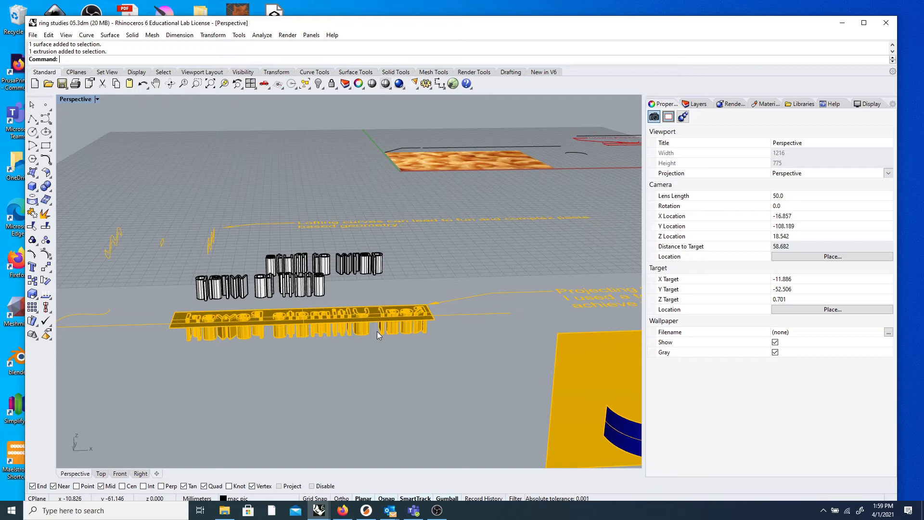
# - Inspect the trimmed inner ring band, its cutting plane and the closed ring curve as a target for the text
pyautogui.scroll(-6, 405, 229)
pyautogui.moveTo(420, 275); pyautogui.dragTo(386, 218, button='right')
pyautogui.scroll(5, 364, 192)
pyautogui.scroll(4, 363, 184)
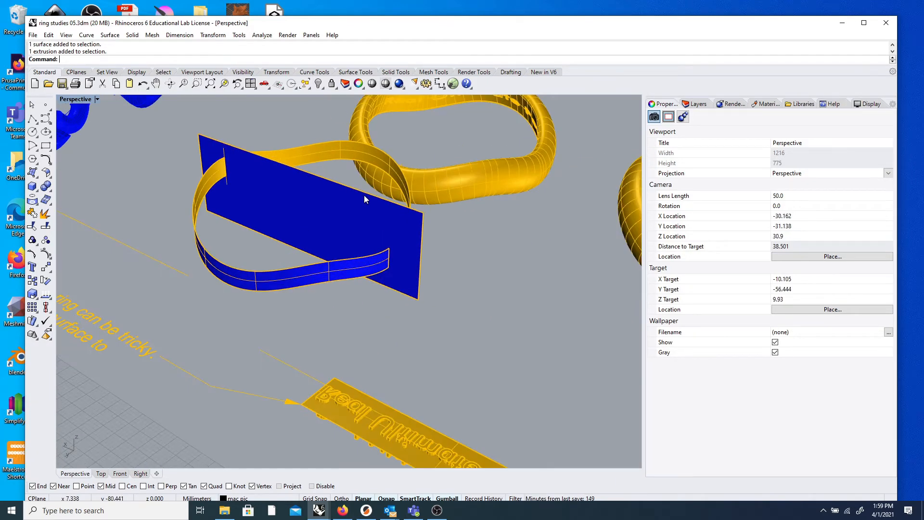
pyautogui.click(354, 271)
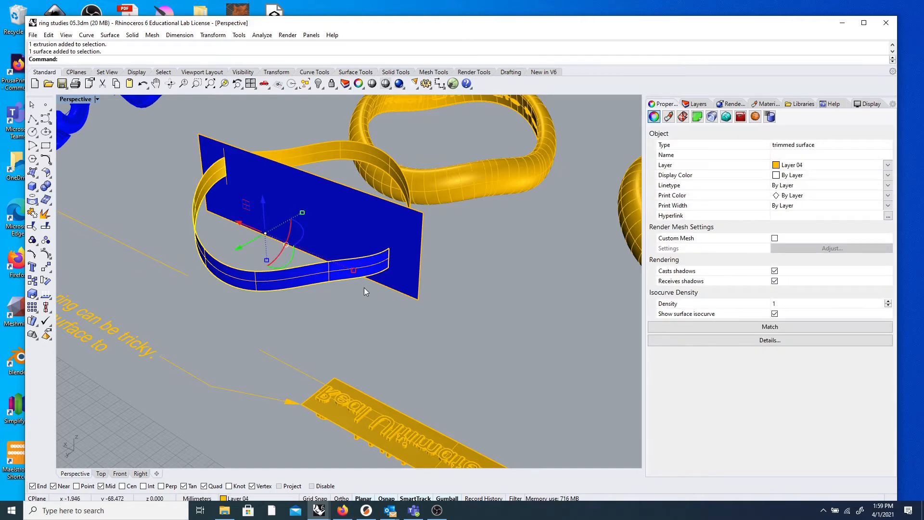
pyautogui.click(364, 288)
pyautogui.click(366, 278)
pyautogui.click(367, 279)
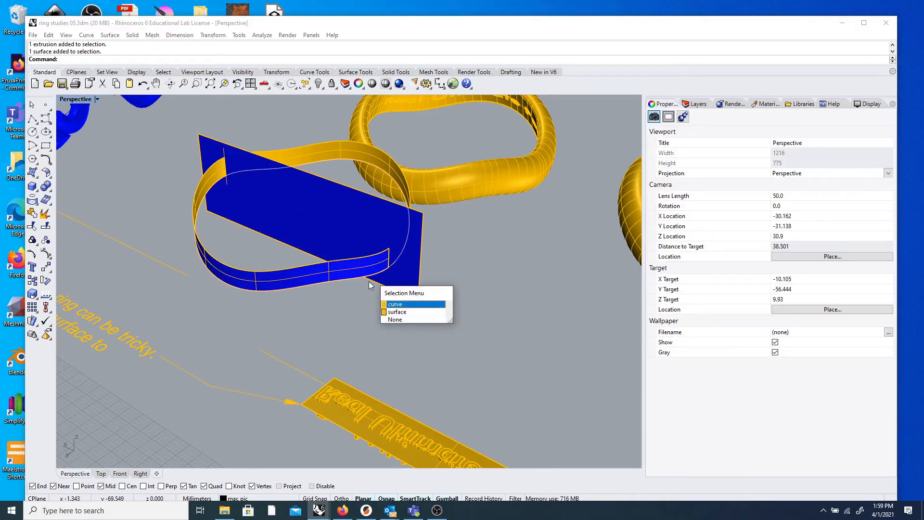
pyautogui.click(397, 304)
pyautogui.moveTo(397, 304); pyautogui.dragTo(338, 66, button='right')
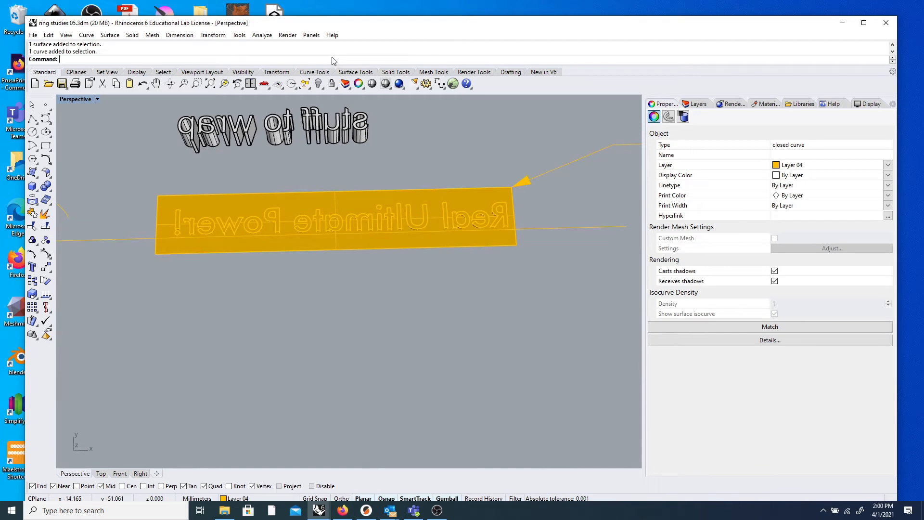
pyautogui.write('w')
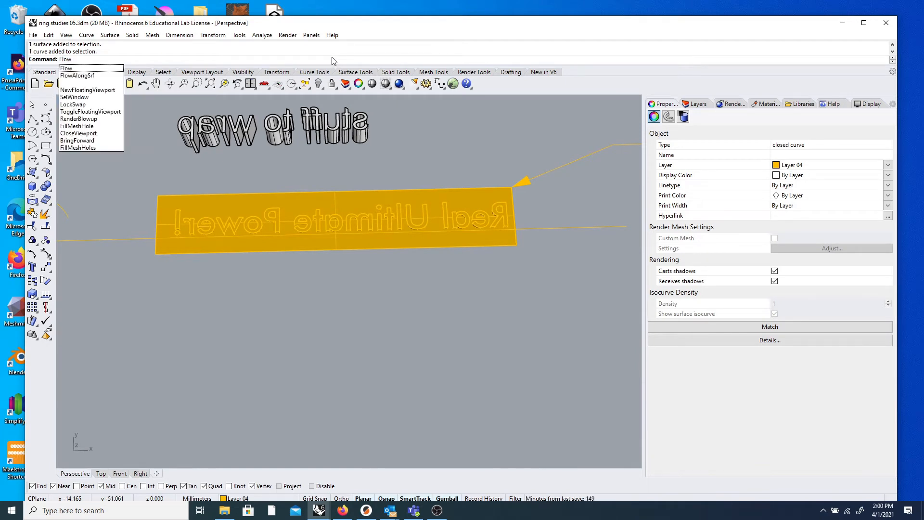
pyautogui.click(87, 76)
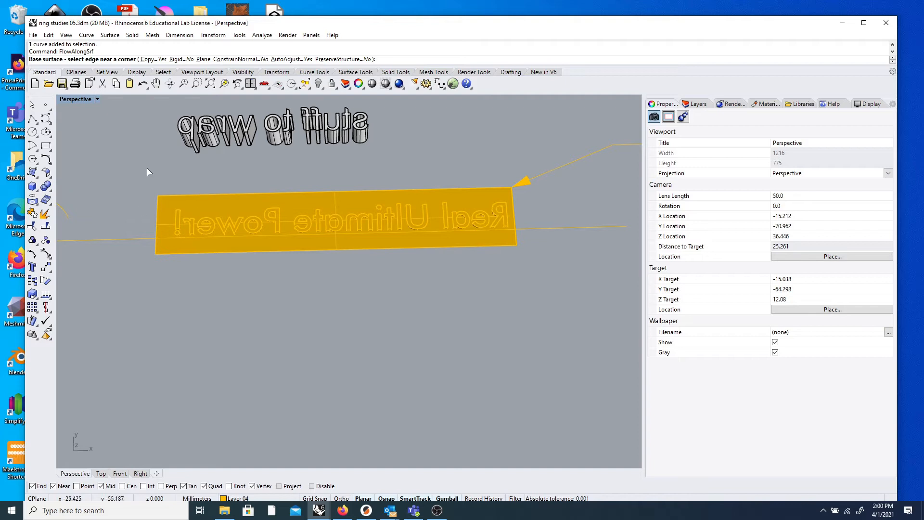
pyautogui.press('Escape')
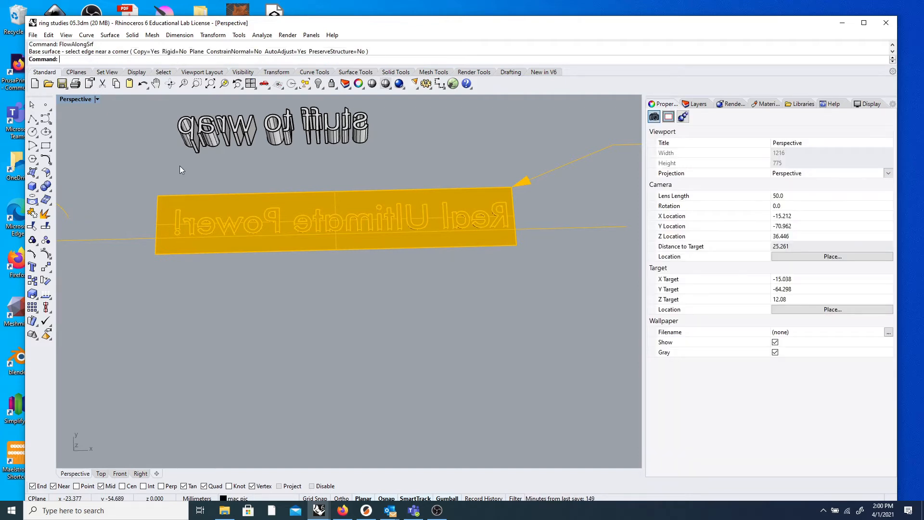
# - Flow the "Real Ultimate Power!" letters with FlowAlongSrf from the base strip onto the surface of the "Macaroni are magical!" ring
pyautogui.press('Return')
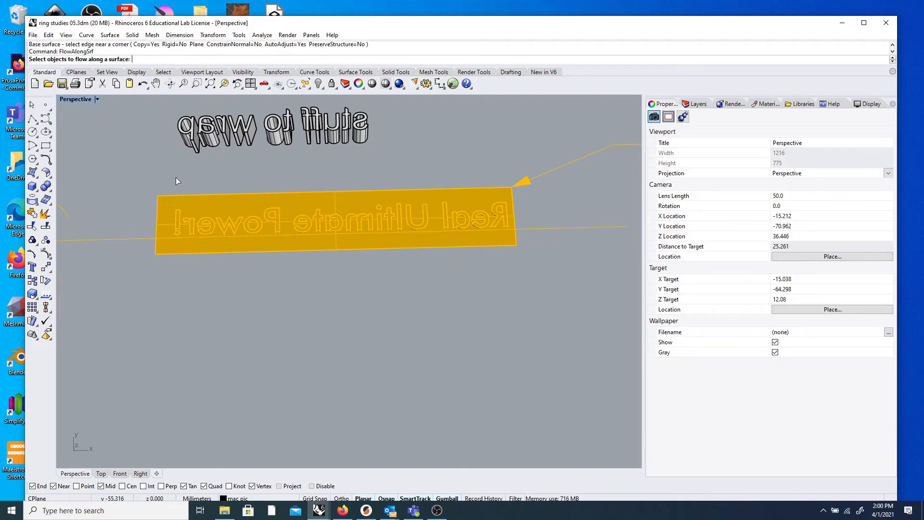
pyautogui.moveTo(160, 180); pyautogui.dragTo(510, 263)
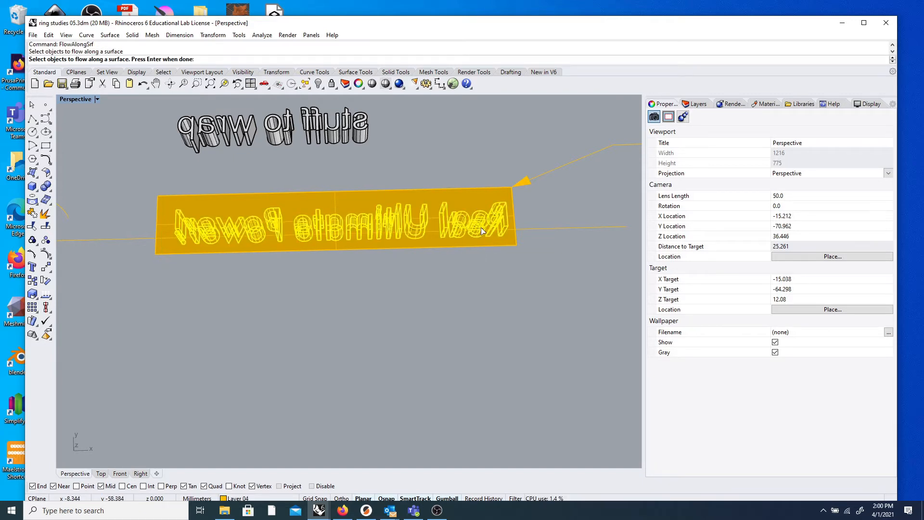
pyautogui.press('Return')
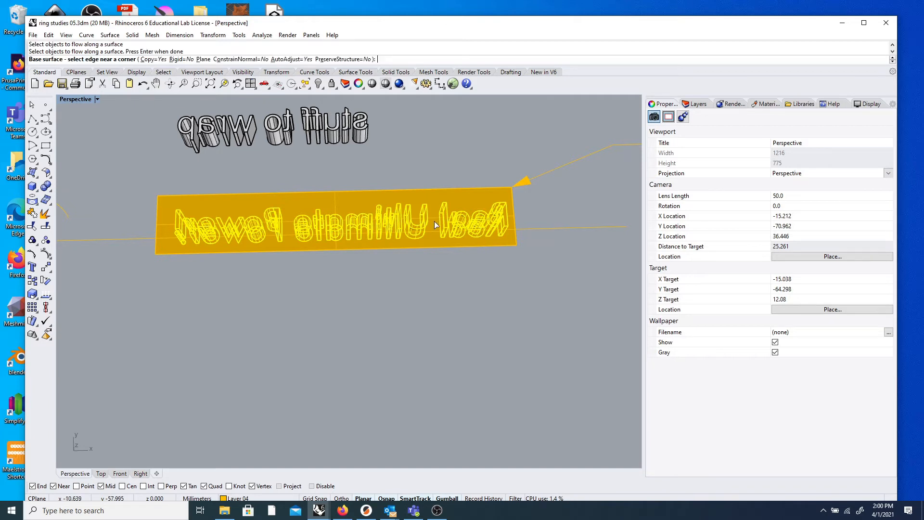
pyautogui.click(516, 245)
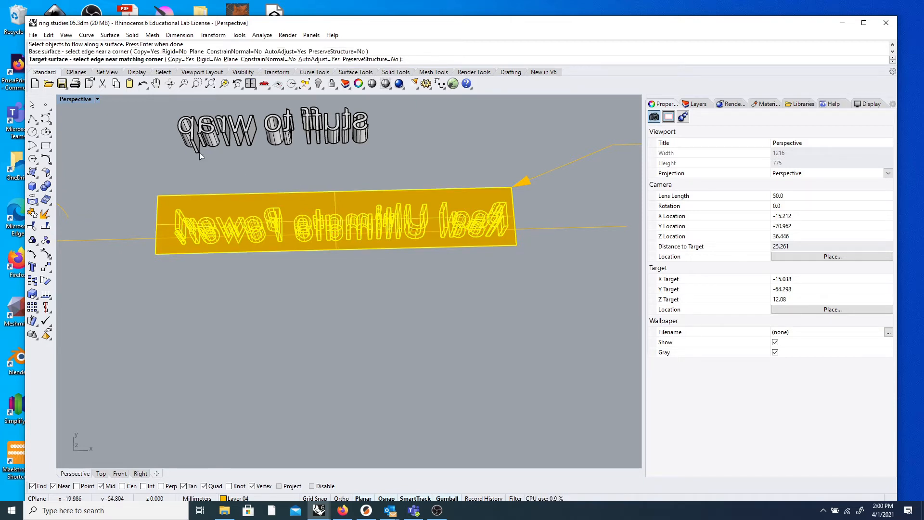
pyautogui.scroll(-10, 158, 219)
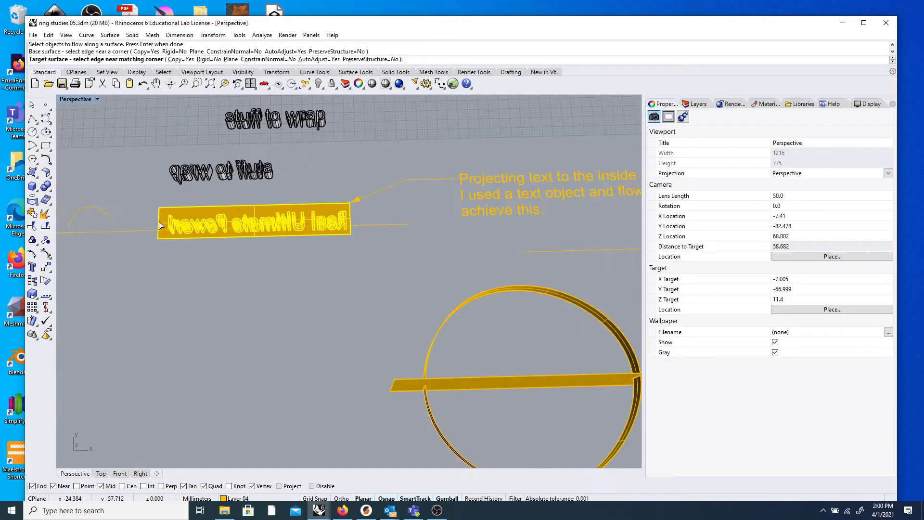
pyautogui.scroll(5, 166, 226)
pyautogui.scroll(4, 219, 328)
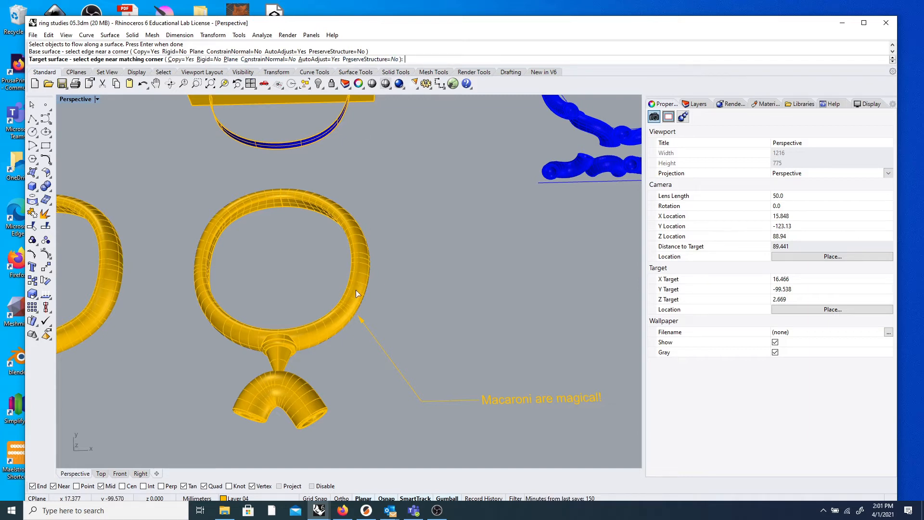
pyautogui.click(233, 323)
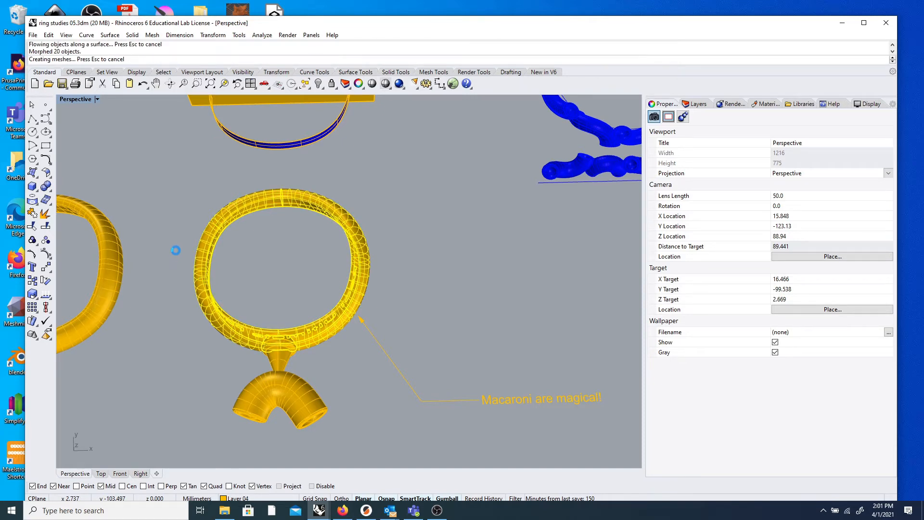
# - Examine the text flowed onto the macaroni ring up close, and undo the FlowAlongSrf operation
pyautogui.moveTo(172, 260); pyautogui.dragTo(337, 279, button='right')
pyautogui.scroll(6, 269, 359)
pyautogui.scroll(-4, 278, 341)
pyautogui.scroll(14, 451, 278)
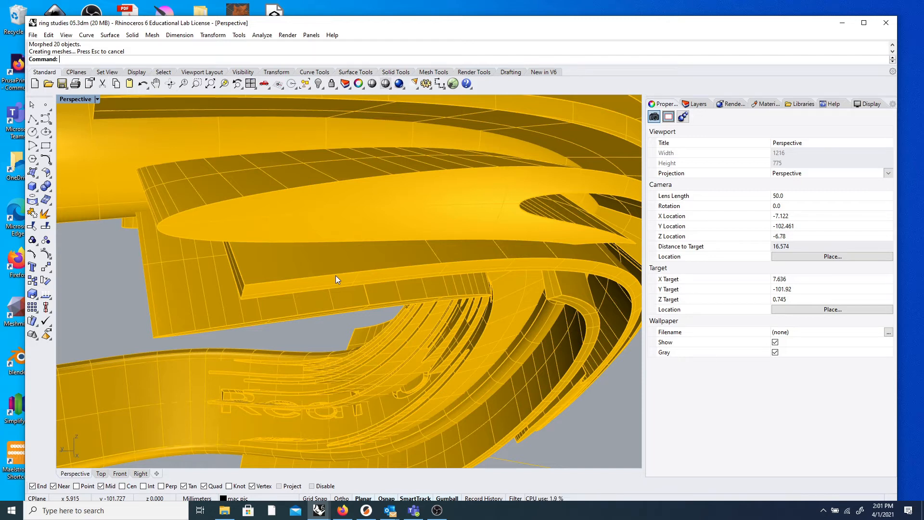
pyautogui.hotkey('ctrl', 'z')
pyautogui.scroll(-8, 296, 278)
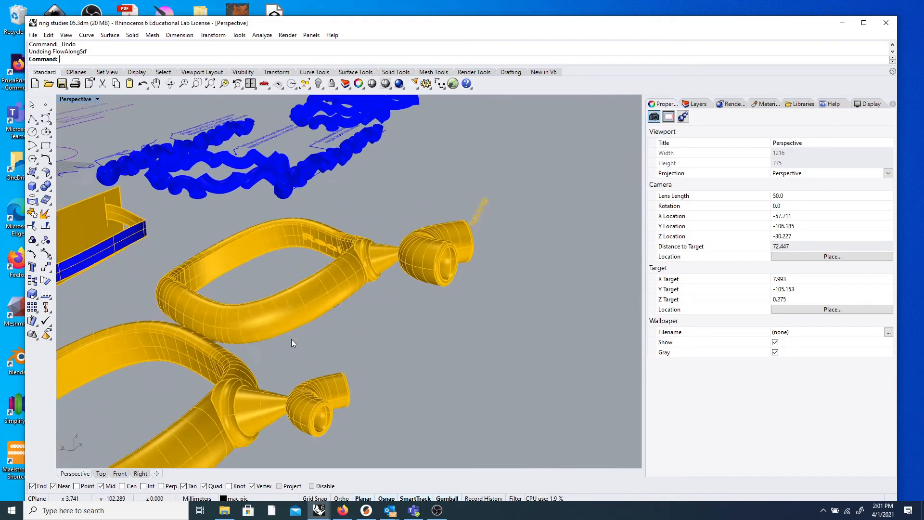
# - Examine the open, trimmed ring band and the plane crossing it as an example of a target surface
pyautogui.scroll(-8, 291, 339)
pyautogui.moveTo(192, 305); pyautogui.dragTo(288, 327, button='right')
pyautogui.scroll(4, 246, 397)
pyautogui.moveTo(246, 397); pyautogui.dragTo(253, 386, button='right')
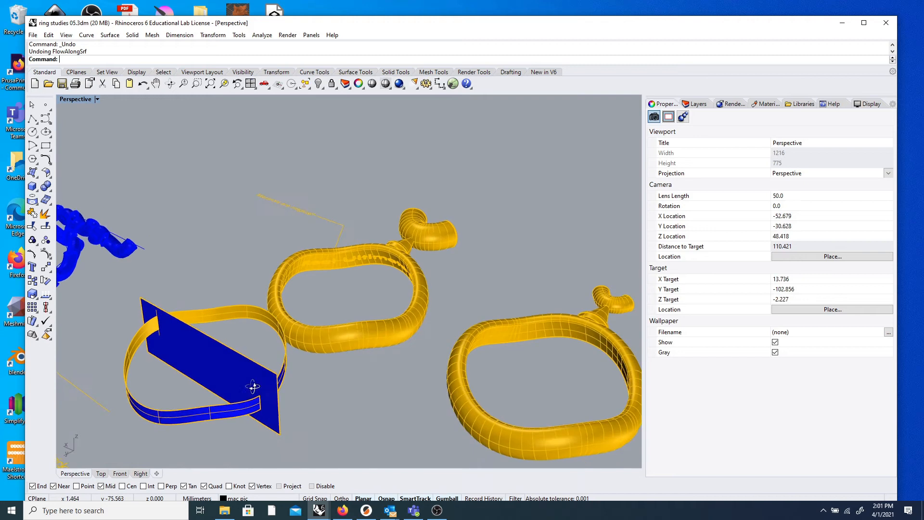
pyautogui.click(252, 387)
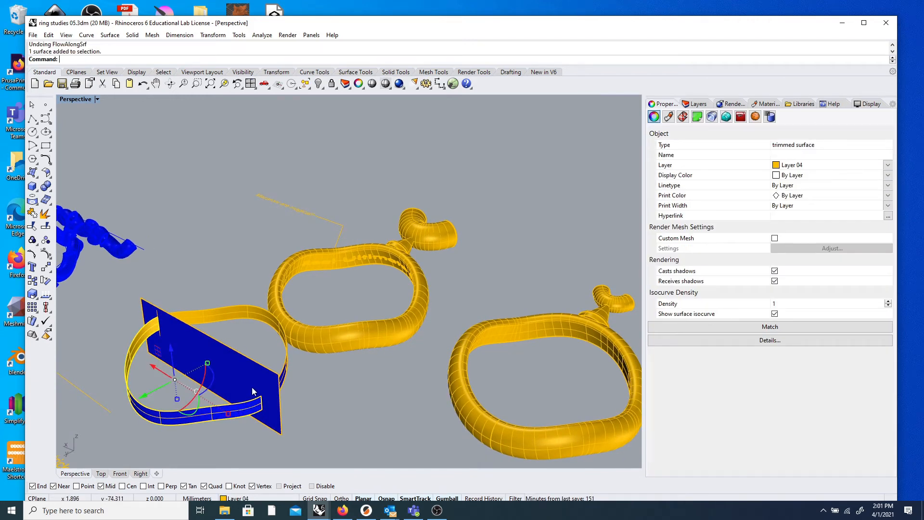
pyautogui.click(252, 407)
pyautogui.click(331, 411)
pyautogui.click(250, 414)
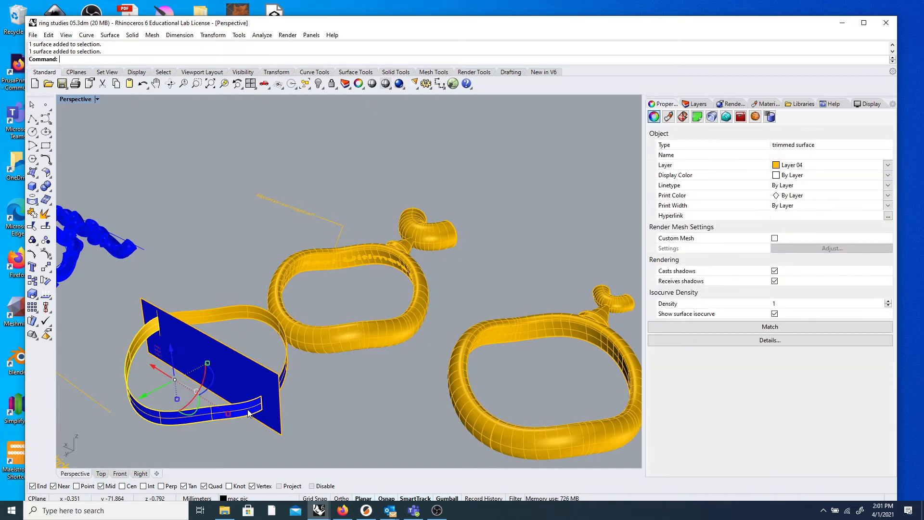
pyautogui.click(348, 402)
# - Move the closed ring curve out of the white ring into the free space beside it
pyautogui.scroll(-3, 385, 368)
pyautogui.scroll(-8, 384, 368)
pyautogui.scroll(6, 437, 392)
pyautogui.moveTo(436, 392); pyautogui.dragTo(271, 372, button='right')
pyautogui.scroll(-8, 271, 372)
pyautogui.moveTo(265, 429); pyautogui.dragTo(198, 384, button='right')
pyautogui.scroll(8, 207, 376)
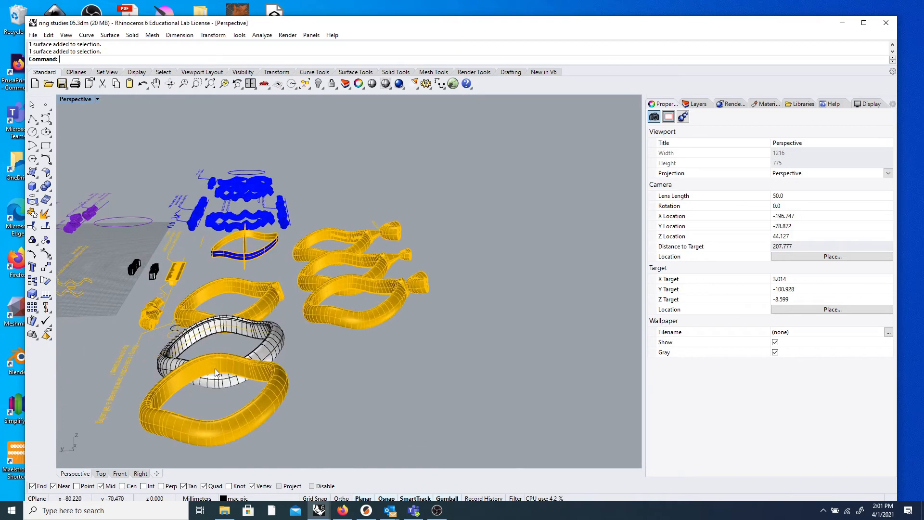
pyautogui.click(231, 329)
pyautogui.click(272, 354)
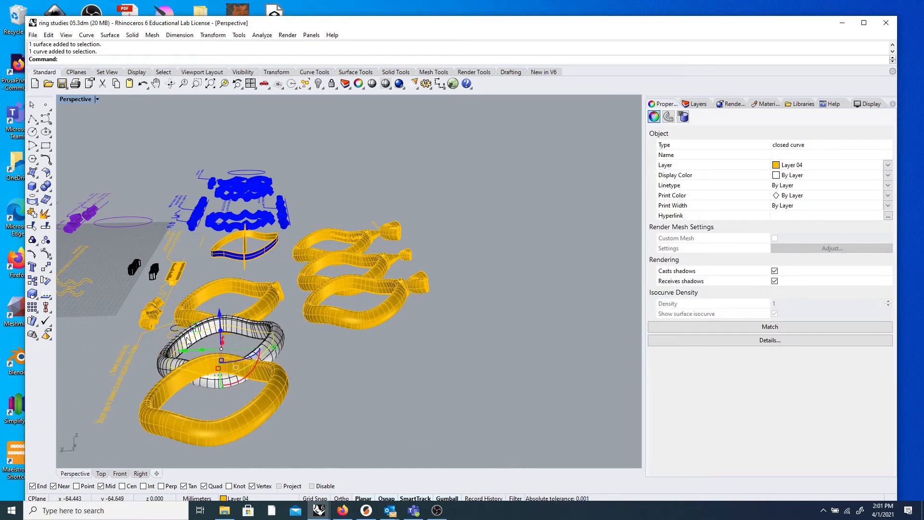
pyautogui.moveTo(186, 350); pyautogui.dragTo(328, 352)
# - Move the closed ring curve next to the "Macaroni are magical!" ring and deselect it
pyautogui.moveTo(284, 318); pyautogui.dragTo(379, 363, button='right')
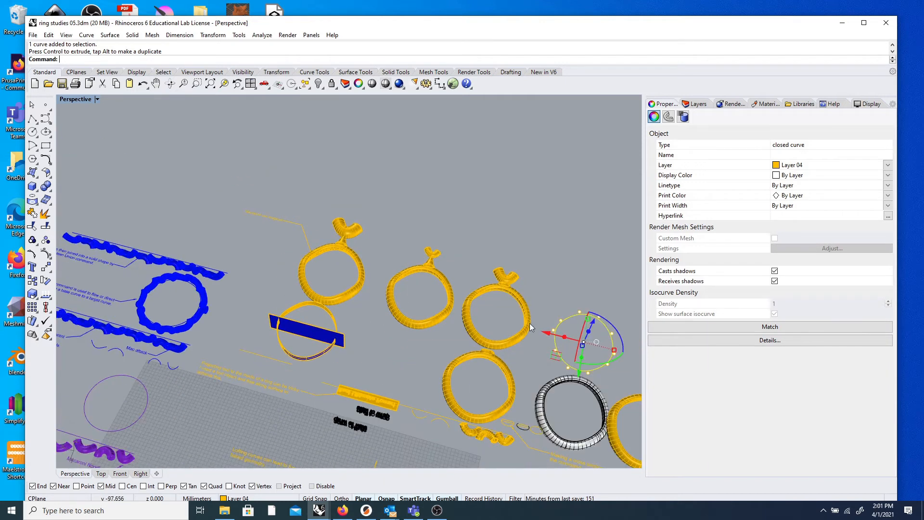
pyautogui.moveTo(544, 332); pyautogui.dragTo(224, 247)
pyautogui.click(313, 191)
pyautogui.moveTo(310, 193); pyautogui.dragTo(212, 243, button='right')
pyautogui.scroll(-2, 213, 241)
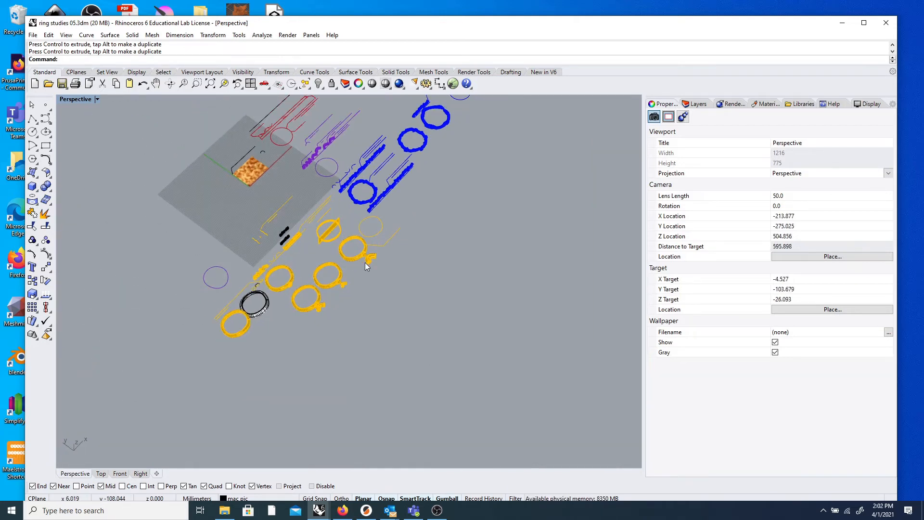
pyautogui.moveTo(373, 253); pyautogui.dragTo(330, 228, button='right')
pyautogui.scroll(6, 388, 239)
pyautogui.scroll(10, 376, 244)
pyautogui.moveTo(374, 251); pyautogui.dragTo(432, 212, button='right')
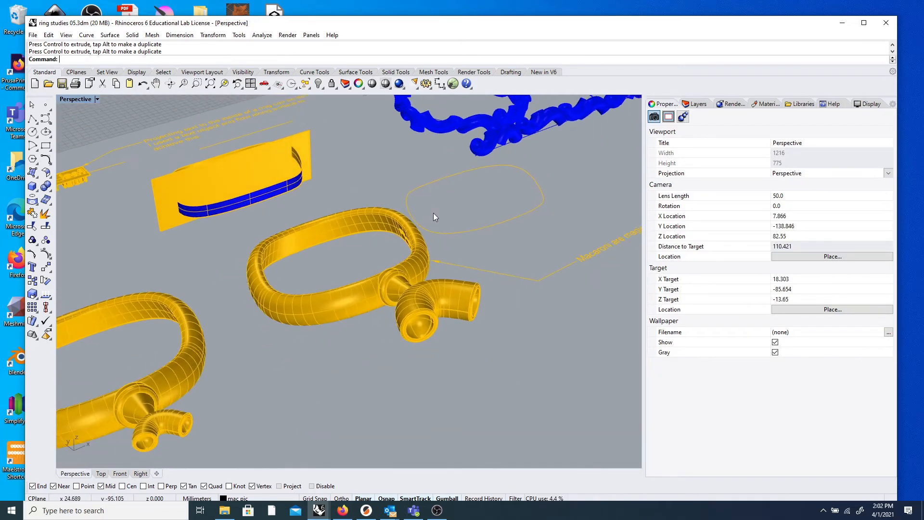
# - Duplicate the straight flat-edge curve of the ring's cross-section profile in place
pyautogui.scroll(-3, 434, 213)
pyautogui.moveTo(115, 237); pyautogui.dragTo(283, 233, button='right')
pyautogui.scroll(-6, 289, 234)
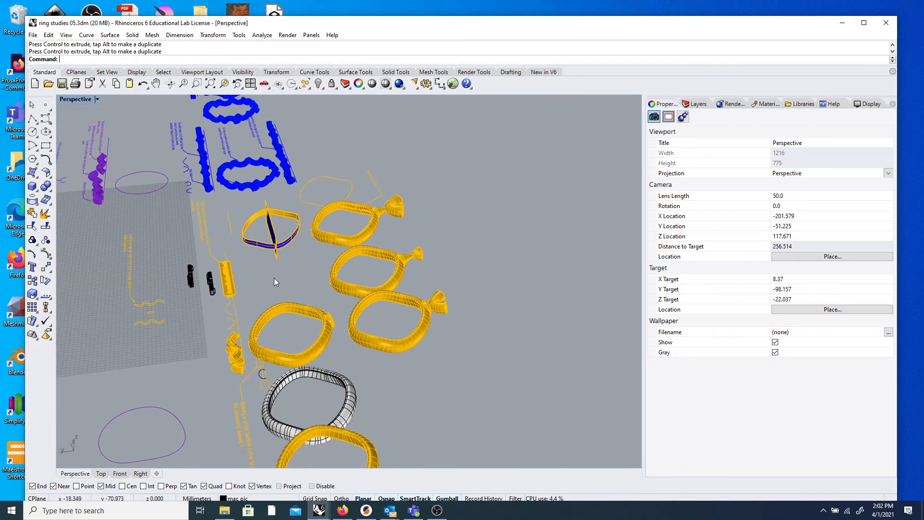
pyautogui.scroll(10, 257, 338)
pyautogui.scroll(-2, 257, 339)
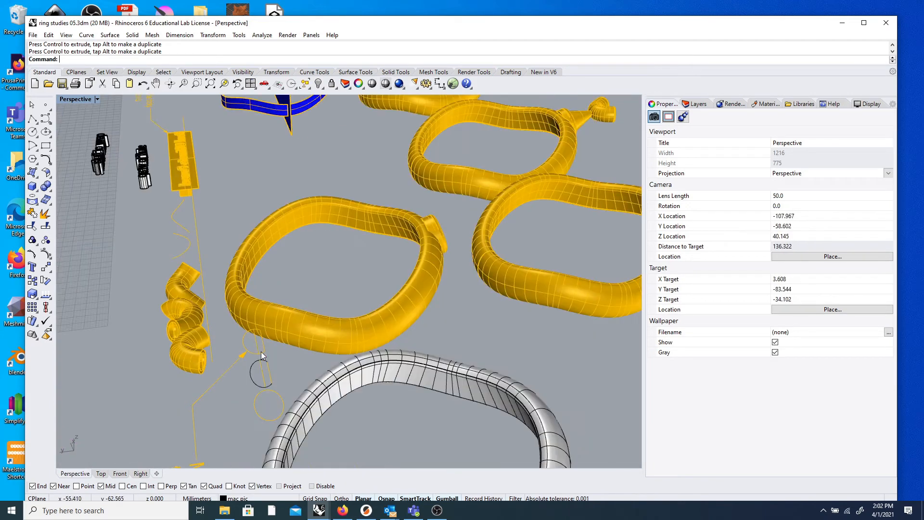
pyautogui.scroll(4, 272, 383)
pyautogui.moveTo(258, 349)
pyautogui.mouseDown(button='right')
pyautogui.moveTo(238, 355)
pyautogui.moveTo(270, 352)
pyautogui.mouseUp(button='right')
pyautogui.click(434, 314)
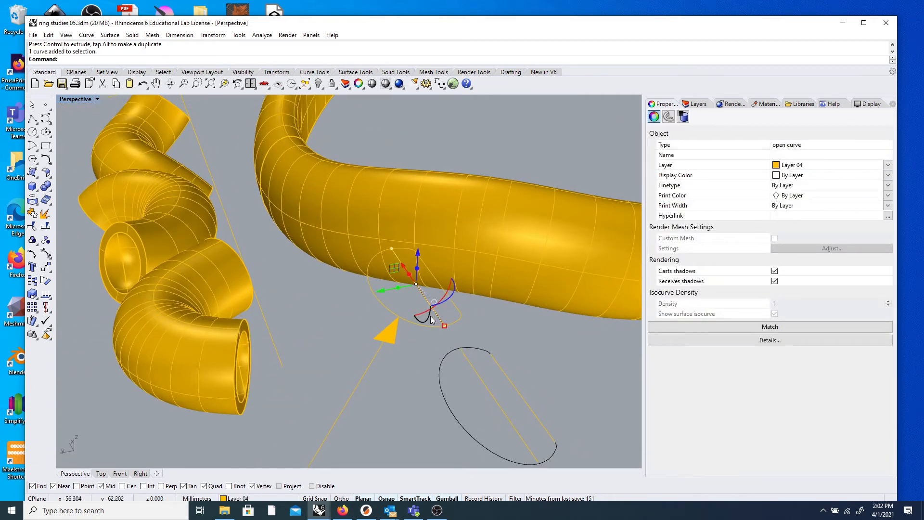
pyautogui.hotkey('ctrl', 'c')
pyautogui.hotkey('ctrl', 'v')
pyautogui.scroll(-6, 417, 313)
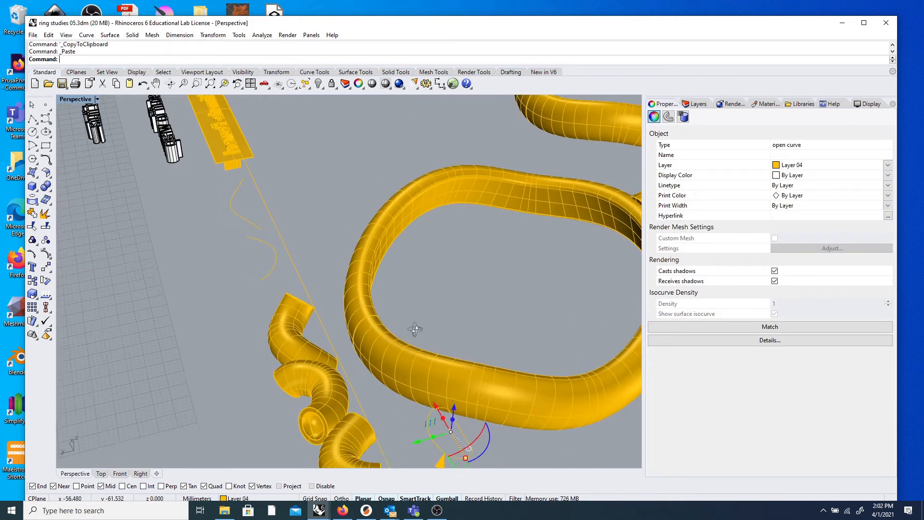
# - Move the copied straight profile curve into the free space beside the trimmed ring band and its crossing plane
pyautogui.scroll(-3, 418, 330)
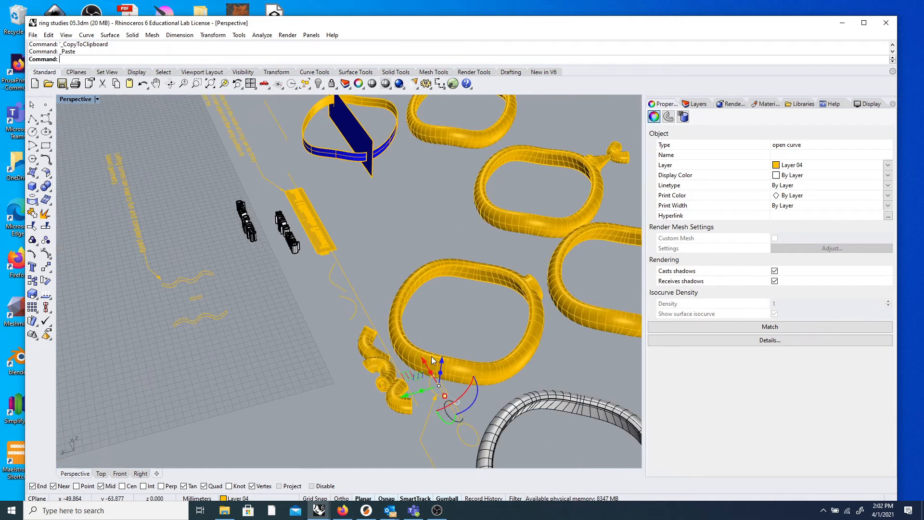
pyautogui.moveTo(425, 363); pyautogui.dragTo(339, 171)
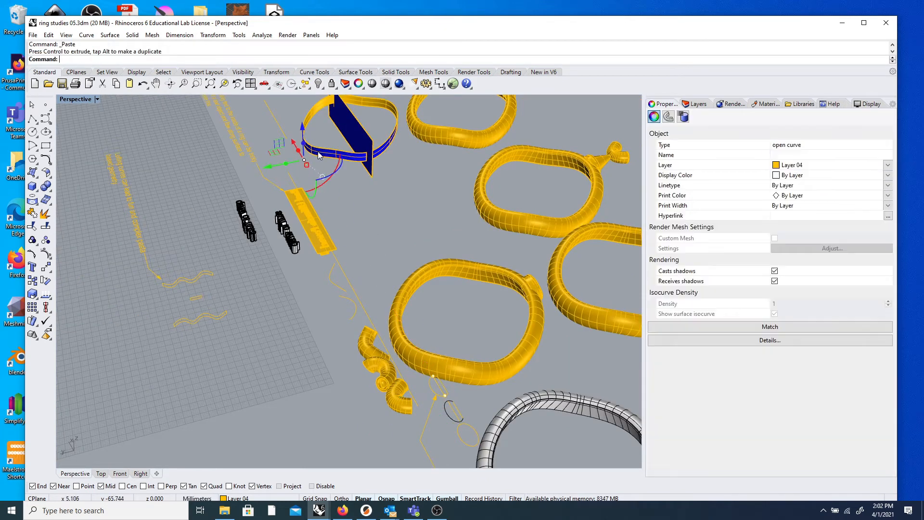
pyautogui.scroll(-4, 356, 196)
pyautogui.moveTo(356, 197); pyautogui.dragTo(192, 229, button='right')
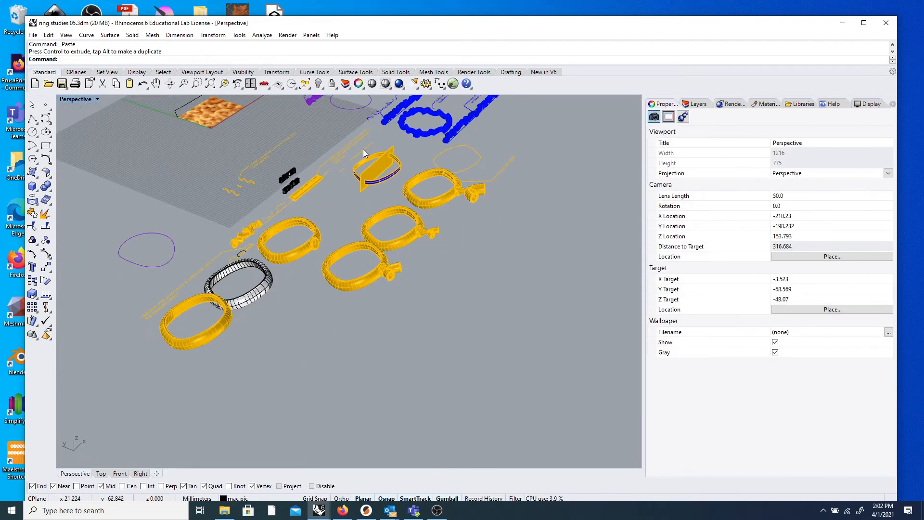
pyautogui.scroll(7, 363, 150)
pyautogui.moveTo(333, 214); pyautogui.dragTo(274, 194, button='right')
pyautogui.click(259, 190)
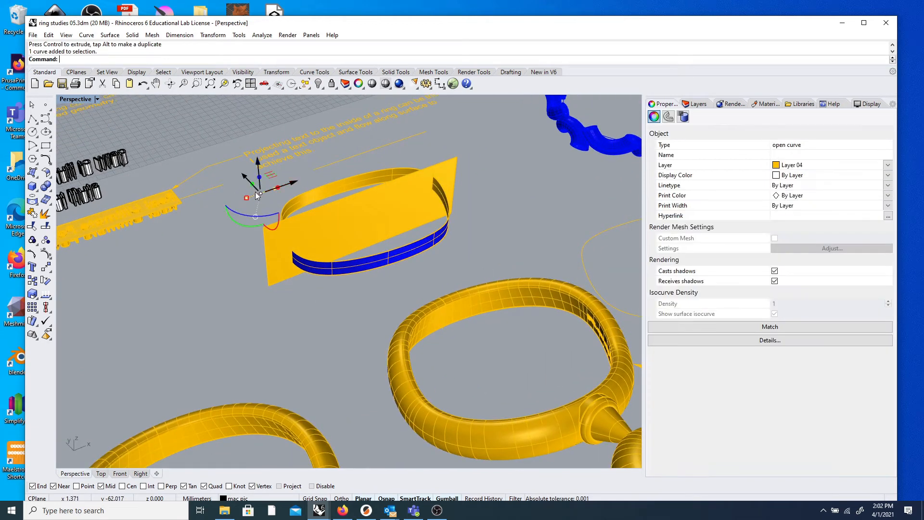
pyautogui.scroll(5, 255, 186)
pyautogui.moveTo(280, 262); pyautogui.dragTo(337, 264)
pyautogui.click(264, 228)
pyautogui.scroll(-4, 252, 216)
pyautogui.moveTo(251, 218); pyautogui.dragTo(272, 224, button='right')
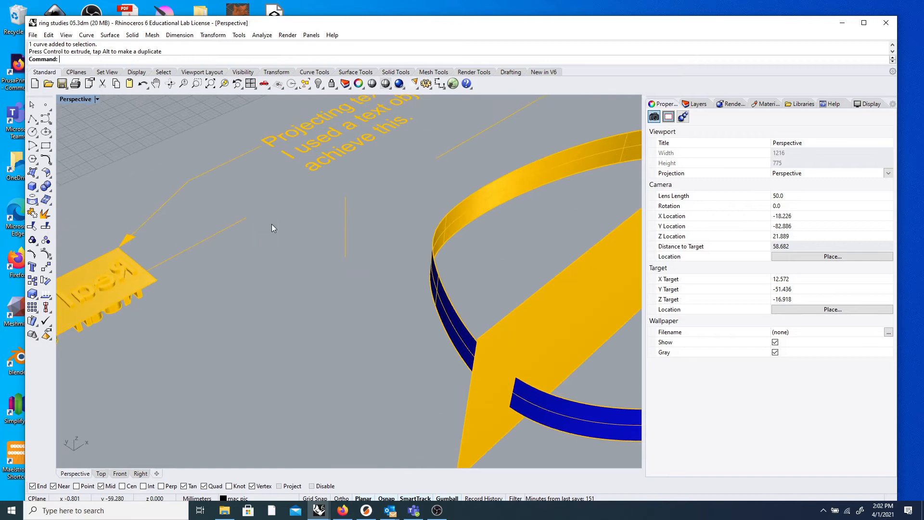
# - Move the straight profile curve by its midpoint onto the quadrant point of the closed ring curve
pyautogui.click(350, 241)
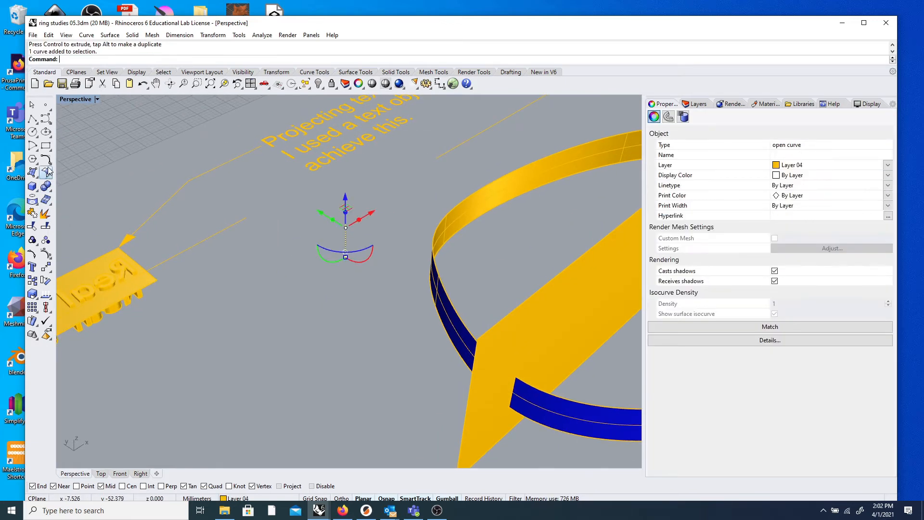
pyautogui.click(46, 267)
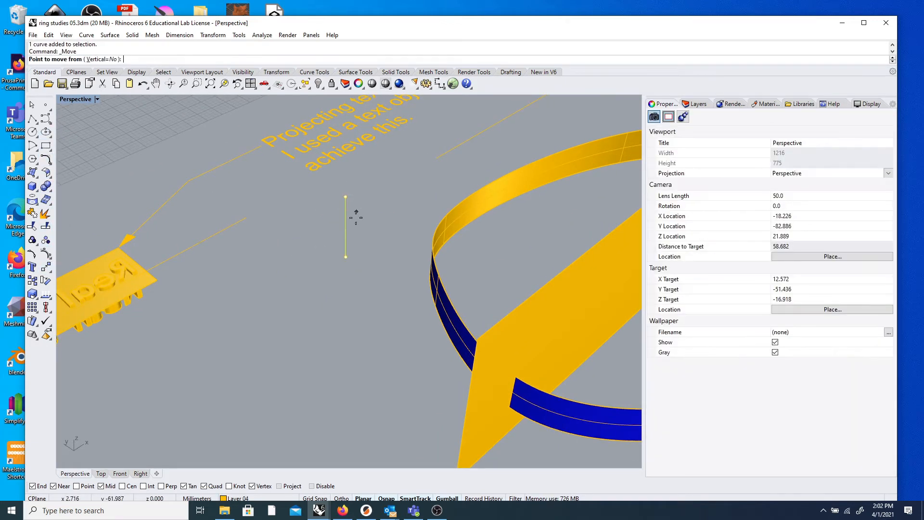
pyautogui.click(345, 233)
pyautogui.scroll(-5, 299, 200)
pyautogui.scroll(4, 303, 200)
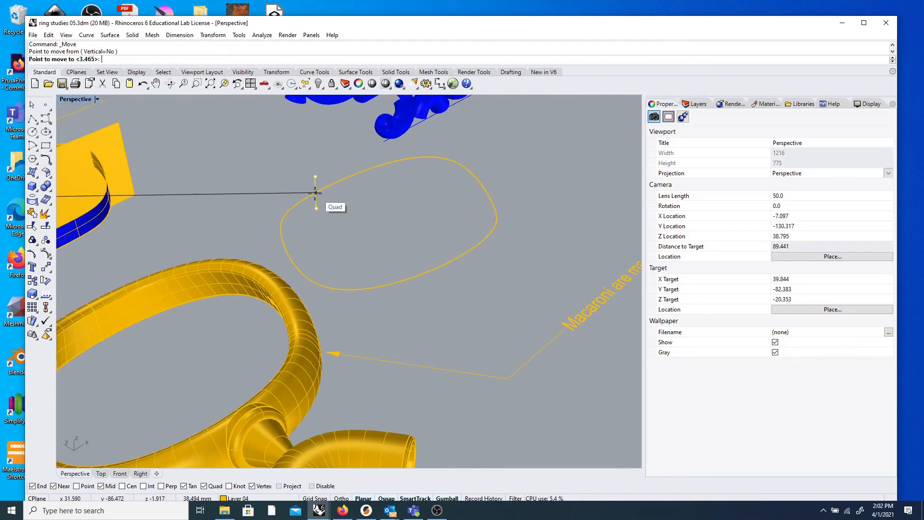
pyautogui.click(315, 193)
pyautogui.click(287, 173)
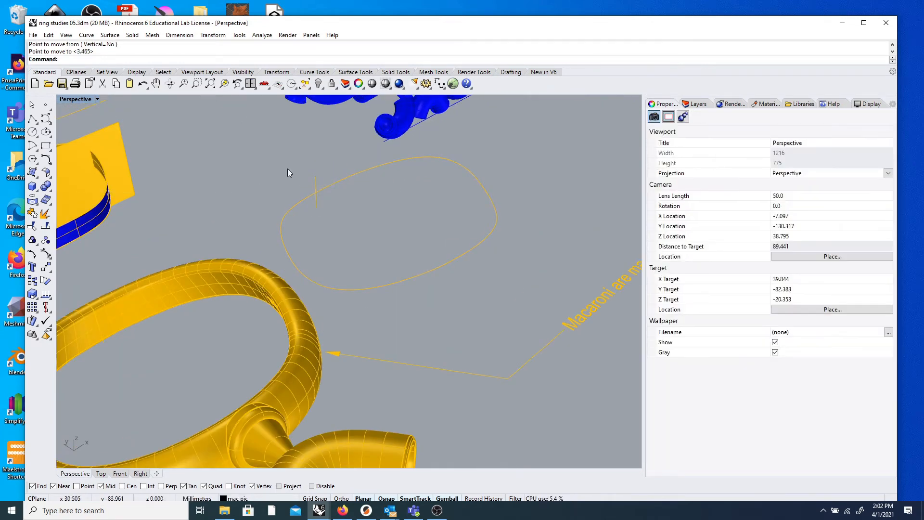
# - Sweep the straight profile curve along the closed ring curve with Sweep1, freeform frame style and unchanged cross sections
pyautogui.write('Sweep')
pyautogui.press('Return')
pyautogui.click(353, 180)
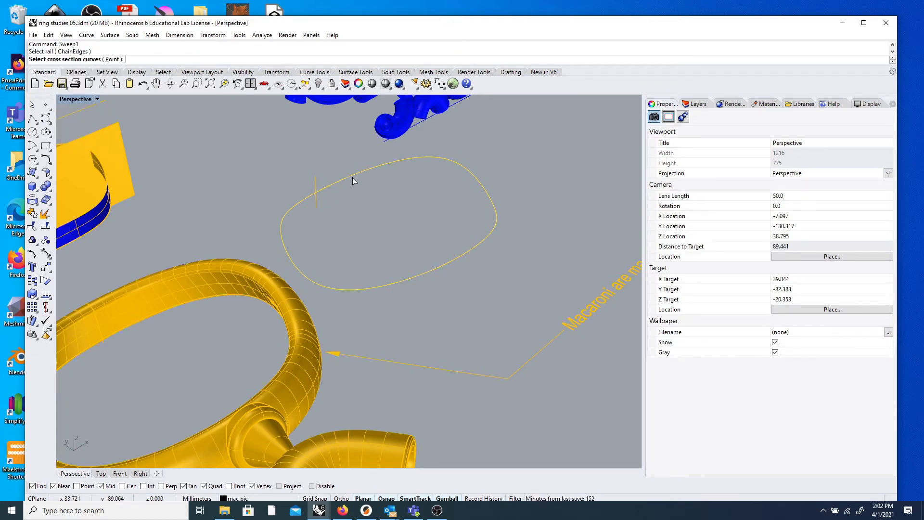
pyautogui.click(317, 187)
pyautogui.press('Return')
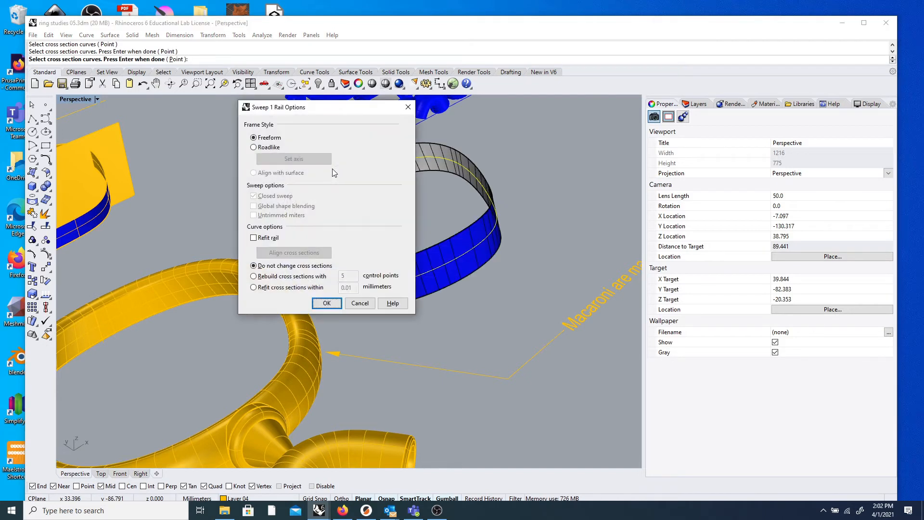
pyautogui.click(326, 303)
pyautogui.moveTo(326, 302); pyautogui.dragTo(411, 211, button='right')
pyautogui.scroll(-4, 303, 250)
pyautogui.scroll(6, 417, 206)
pyautogui.scroll(-2, 381, 231)
pyautogui.scroll(2, 256, 286)
pyautogui.scroll(-2, 256, 287)
pyautogui.moveTo(423, 284); pyautogui.dragTo(385, 288, button='right')
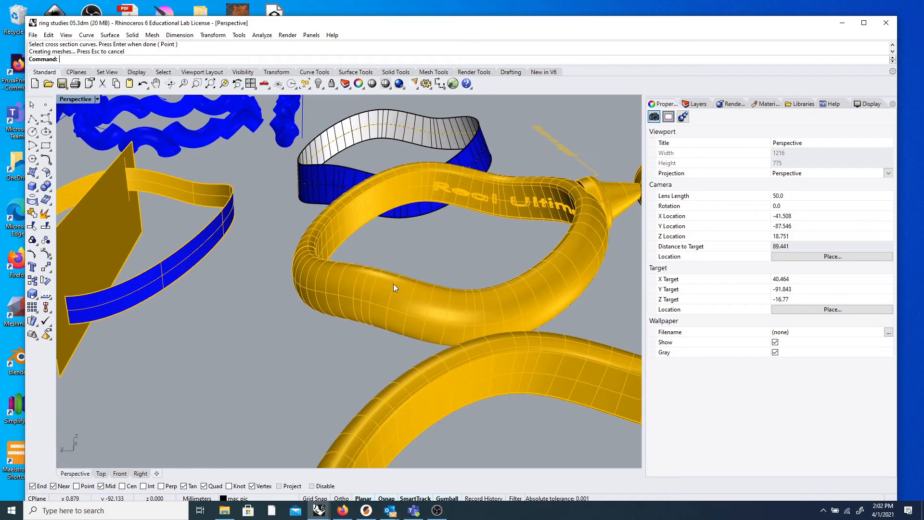
# - Compare the closed swept band with the open, trimmed ring band and its crossing plane
pyautogui.moveTo(251, 210); pyautogui.dragTo(426, 284, button='right')
pyautogui.scroll(-6, 276, 230)
pyautogui.scroll(8, 394, 212)
pyautogui.scroll(-6, 392, 225)
pyautogui.scroll(-8, 448, 241)
pyautogui.scroll(10, 450, 263)
pyautogui.click(414, 364)
pyautogui.scroll(-5, 338, 347)
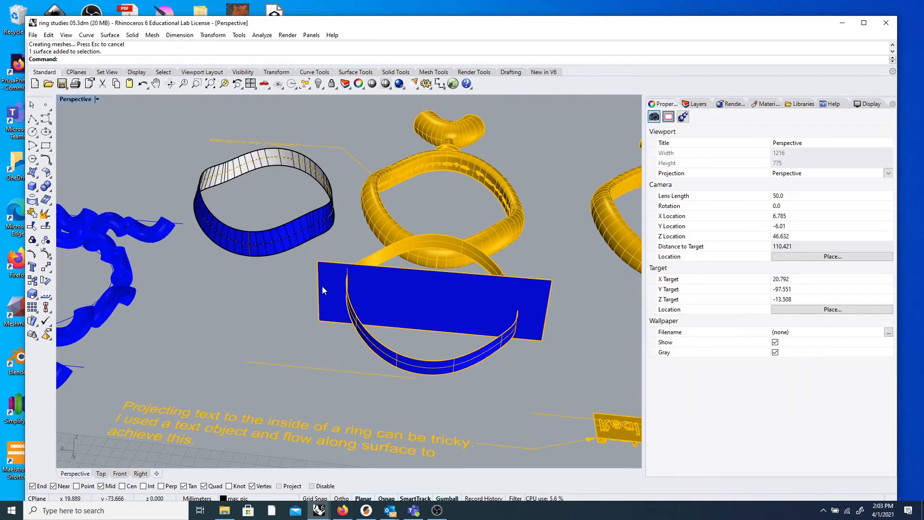
pyautogui.moveTo(275, 261); pyautogui.dragTo(293, 229, button='right')
pyautogui.click(292, 229)
pyautogui.click(270, 287)
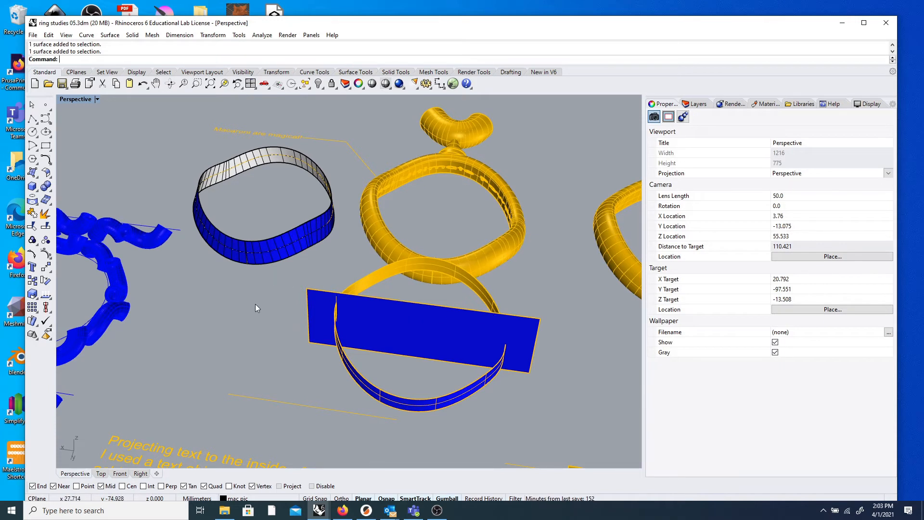
pyautogui.click(495, 306)
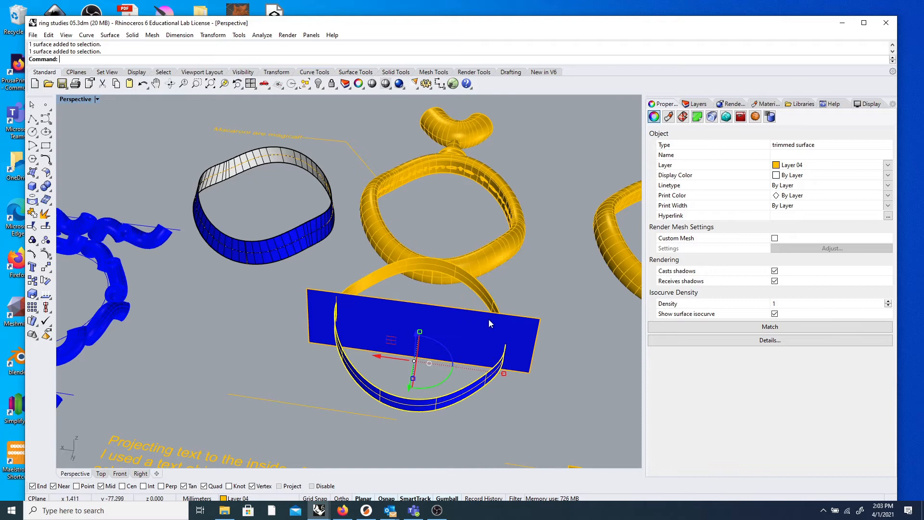
pyautogui.click(233, 299)
pyautogui.moveTo(244, 206); pyautogui.dragTo(240, 265, button='right')
pyautogui.scroll(-3, 240, 264)
pyautogui.scroll(3, 381, 342)
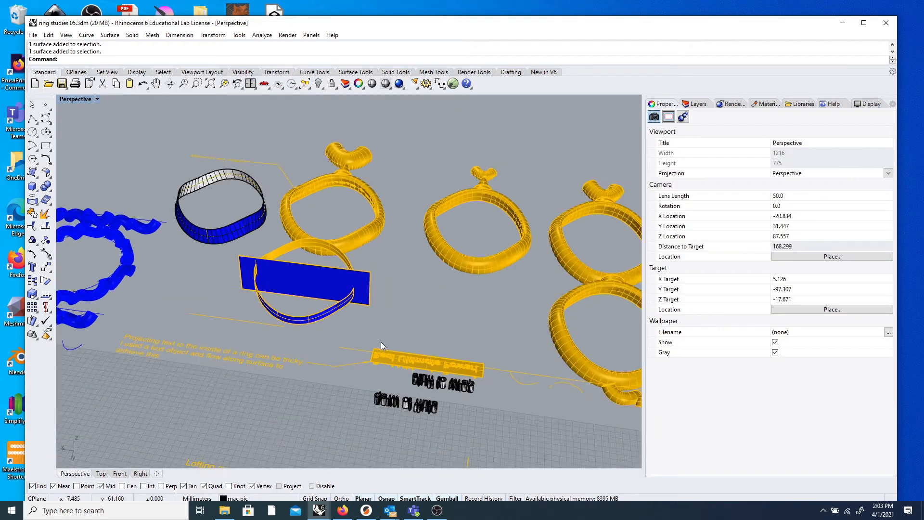
# - Flow a copy of the mirrored solid text "Real Ultimate Power!" from its base rectangle onto the closed swept band with FlowAlongSrf
pyautogui.scroll(-4, 372, 336)
pyautogui.moveTo(372, 336); pyautogui.dragTo(179, 334, button='right')
pyautogui.scroll(-6, 181, 310)
pyautogui.scroll(6, 188, 137)
pyautogui.scroll(8, 227, 140)
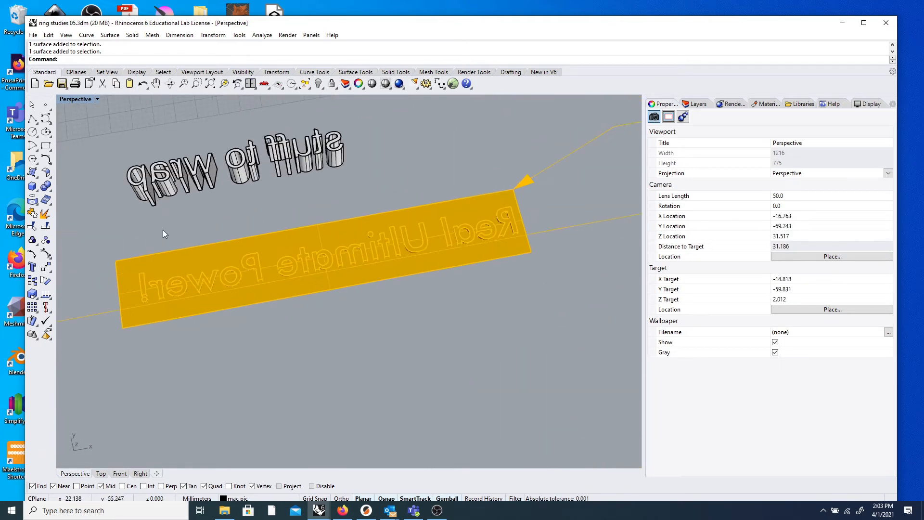
pyautogui.moveTo(128, 252); pyautogui.dragTo(413, 300)
pyautogui.moveTo(287, 322); pyautogui.dragTo(251, 311, button='right')
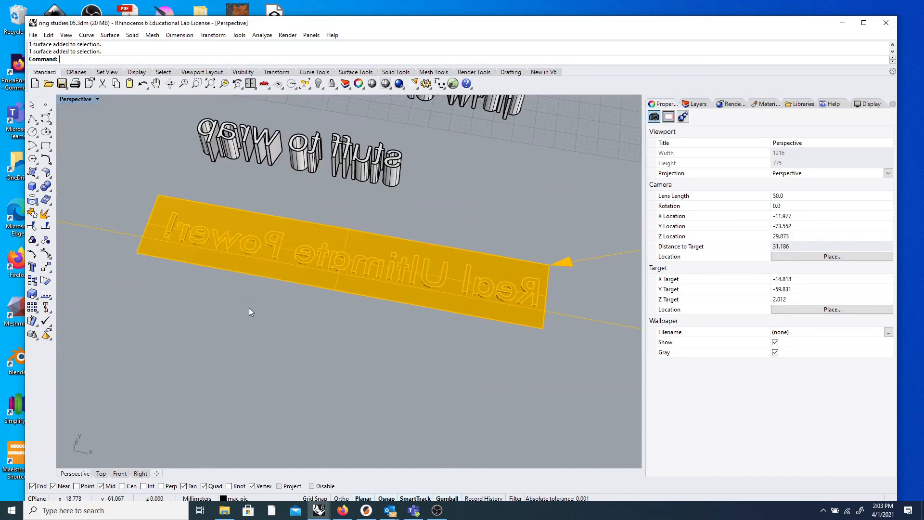
pyautogui.rightClick(206, 61)
pyautogui.click(226, 184)
pyautogui.moveTo(221, 195); pyautogui.dragTo(215, 210, button='right')
pyautogui.moveTo(146, 210); pyautogui.dragTo(536, 340)
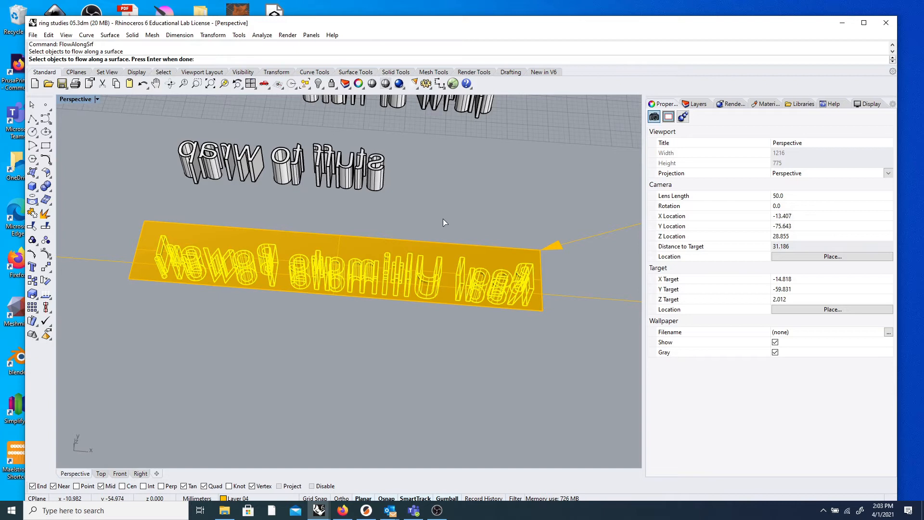
pyautogui.press('Return')
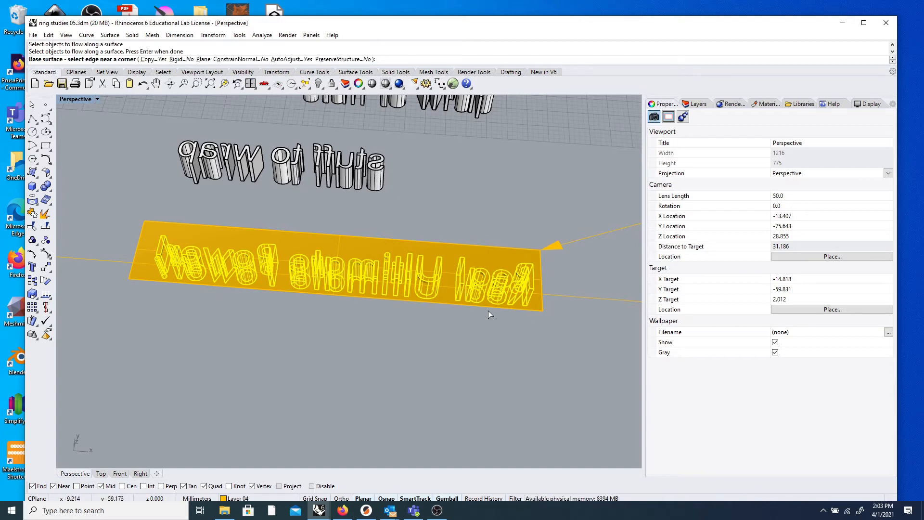
pyautogui.click(539, 311)
pyautogui.scroll(-5, 303, 226)
pyautogui.moveTo(277, 240); pyautogui.dragTo(443, 165, button='right')
pyautogui.scroll(8, 375, 209)
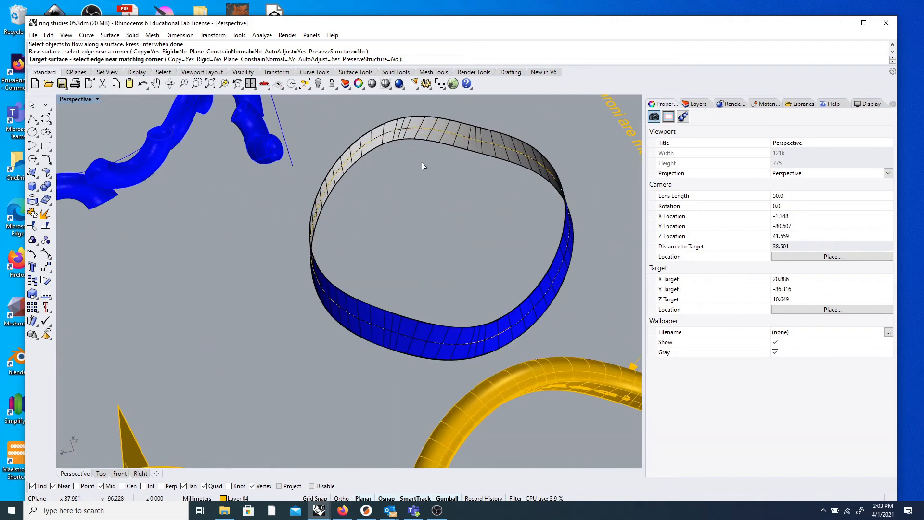
pyautogui.click(456, 143)
# - Examine how the flowed text sits on the closed swept band and compare it with the trimmed ring band
pyautogui.moveTo(435, 186); pyautogui.dragTo(353, 232, button='right')
pyautogui.scroll(-12, 354, 229)
pyautogui.moveTo(439, 270); pyautogui.dragTo(150, 311, button='right')
pyautogui.scroll(12, 309, 309)
pyautogui.moveTo(206, 295); pyautogui.dragTo(212, 259, button='right')
pyautogui.scroll(-12, 212, 258)
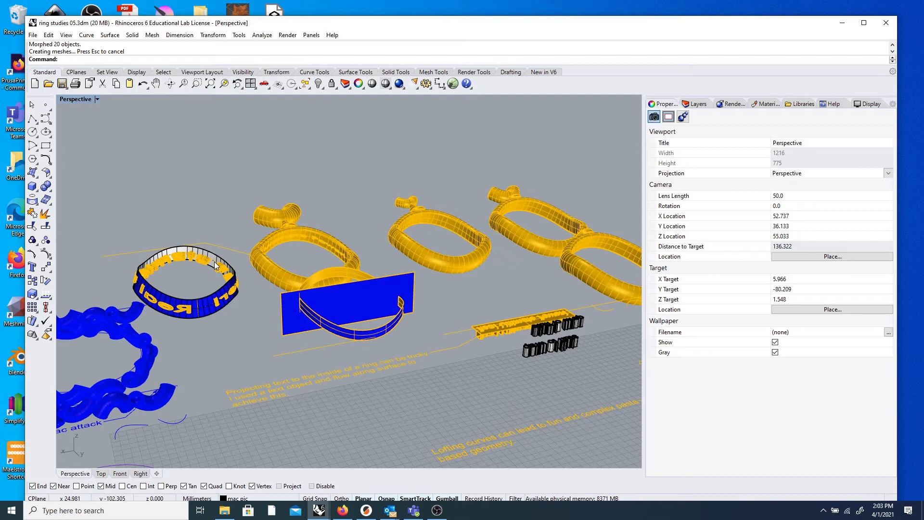
pyautogui.moveTo(228, 313); pyautogui.dragTo(345, 281, button='right')
pyautogui.scroll(4, 345, 281)
pyautogui.moveTo(342, 319); pyautogui.dragTo(459, 342, button='right')
pyautogui.click(357, 320)
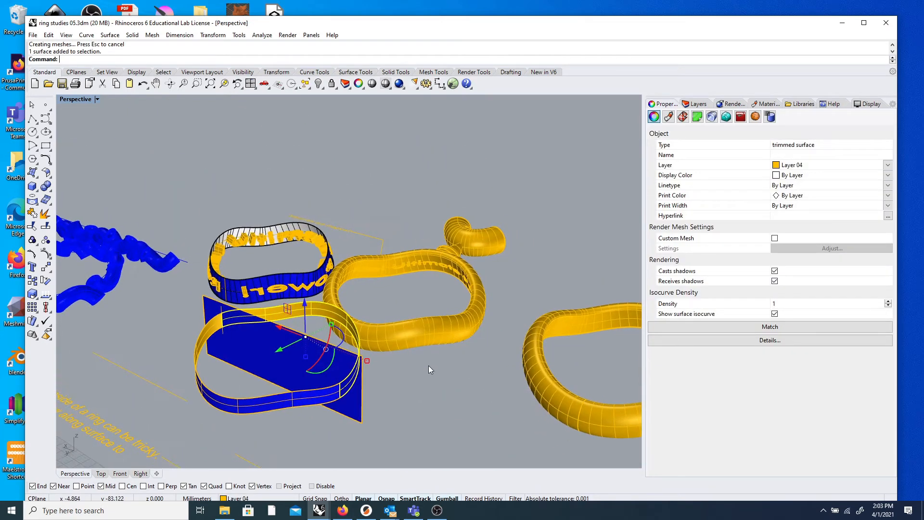
pyautogui.click(429, 367)
# - Try to flow a copy of the mirrored text "Real Ultimate Power!" from its base rectangle onto the trimmed ring band
pyautogui.scroll(-8, 373, 366)
pyautogui.moveTo(353, 364); pyautogui.dragTo(244, 368, button='right')
pyautogui.scroll(3, 244, 368)
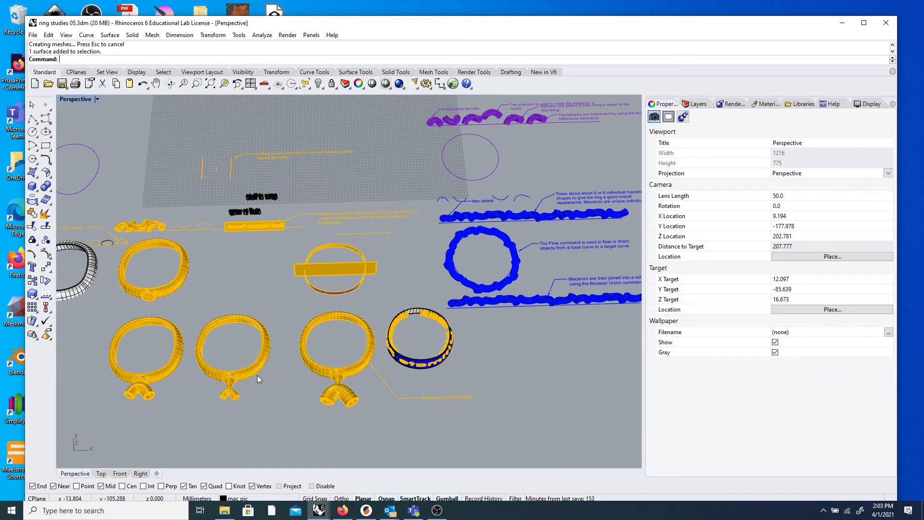
pyautogui.scroll(6, 247, 225)
pyautogui.scroll(2, 246, 195)
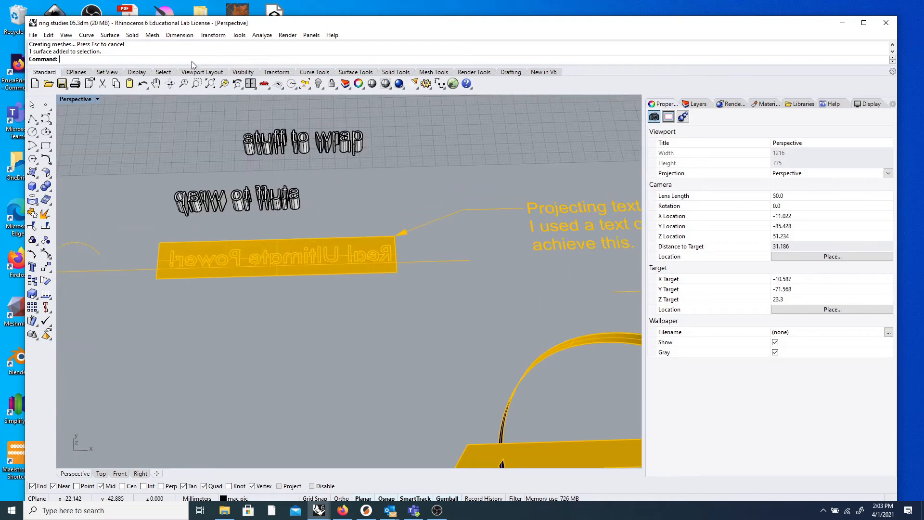
pyautogui.rightClick(192, 64)
pyautogui.click(243, 137)
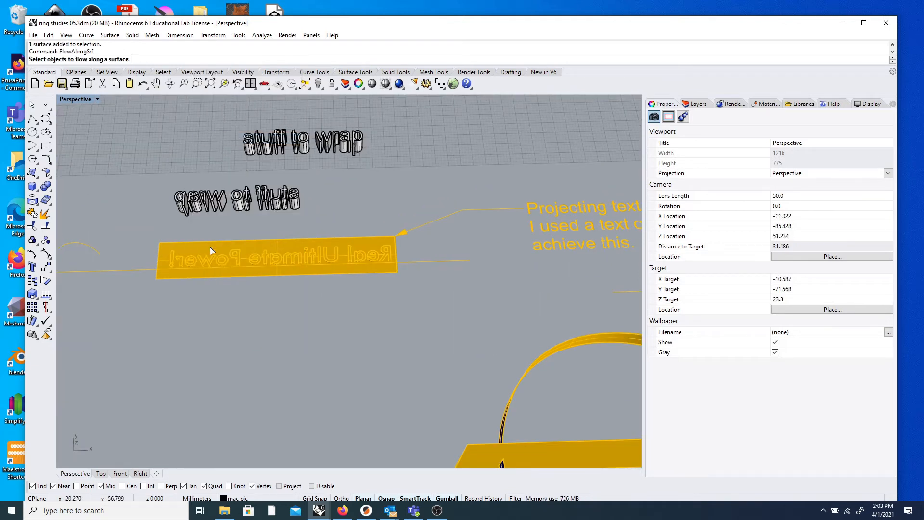
pyautogui.moveTo(155, 222); pyautogui.dragTo(394, 301)
pyautogui.press('Return')
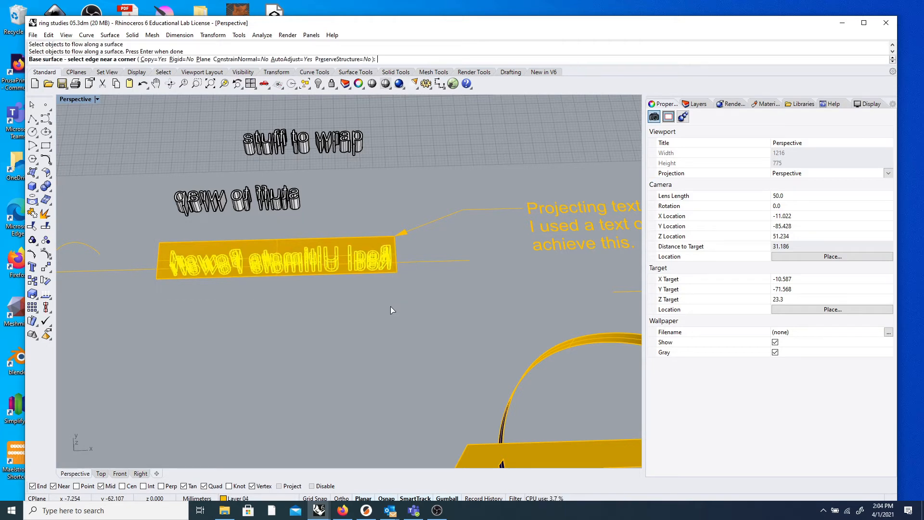
pyautogui.click(397, 273)
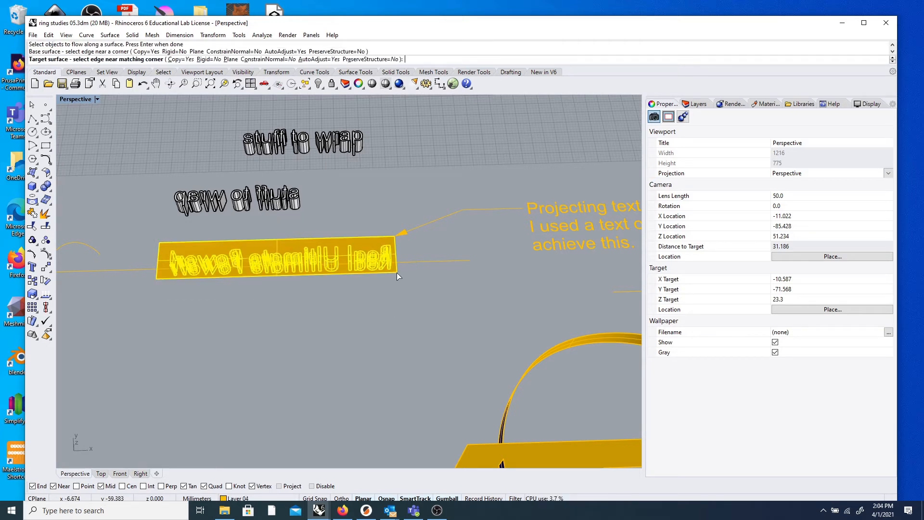
pyautogui.scroll(-3, 397, 272)
pyautogui.moveTo(391, 307); pyautogui.dragTo(570, 325, button='right')
pyautogui.scroll(-4, 569, 325)
pyautogui.scroll(12, 351, 269)
pyautogui.click(388, 267)
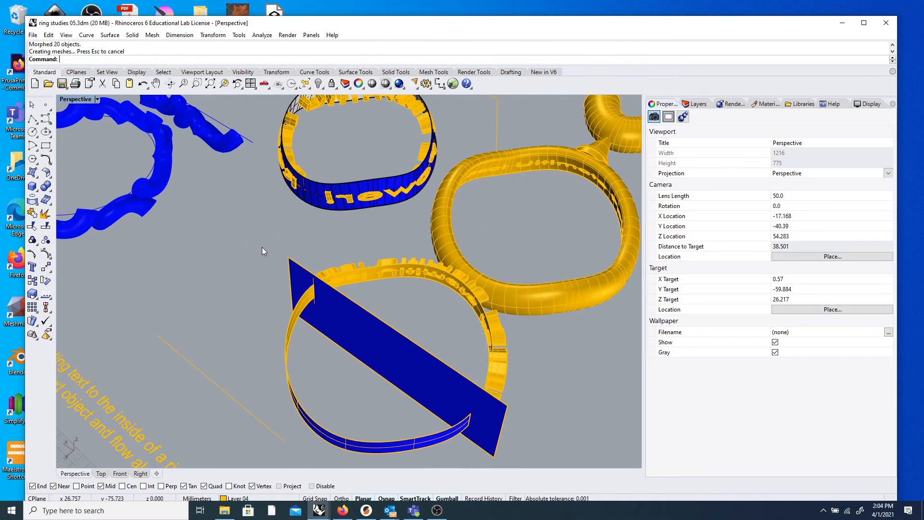
# - Inspect the text flowed onto the trimmed ring band, and undo that flow
pyautogui.moveTo(417, 380); pyautogui.dragTo(453, 356, button='right')
pyautogui.scroll(-2, 433, 393)
pyautogui.scroll(5, 363, 374)
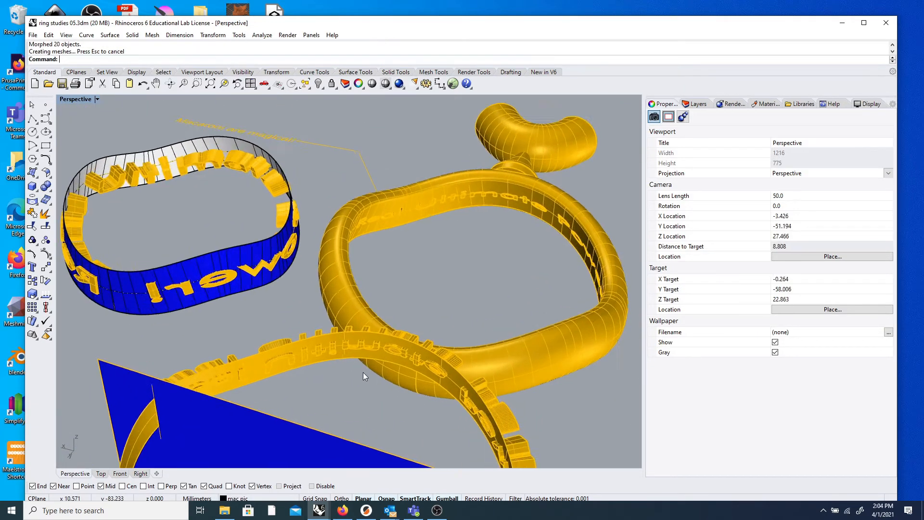
pyautogui.moveTo(375, 377)
pyautogui.mouseDown(button='right')
pyautogui.moveTo(439, 441)
pyautogui.moveTo(476, 358)
pyautogui.moveTo(457, 332)
pyautogui.moveTo(424, 332)
pyautogui.moveTo(360, 358)
pyautogui.moveTo(373, 414)
pyautogui.moveTo(427, 413)
pyautogui.moveTo(466, 450)
pyautogui.moveTo(414, 390)
pyautogui.moveTo(430, 382)
pyautogui.moveTo(433, 391)
pyautogui.moveTo(432, 376)
pyautogui.moveTo(459, 385)
pyautogui.moveTo(411, 398)
pyautogui.moveTo(380, 391)
pyautogui.mouseUp(button='right')
pyautogui.scroll(-14, 380, 391)
pyautogui.moveTo(463, 406); pyautogui.dragTo(206, 305, button='right')
pyautogui.scroll(5, 217, 303)
pyautogui.hotkey('ctrl', 'z')
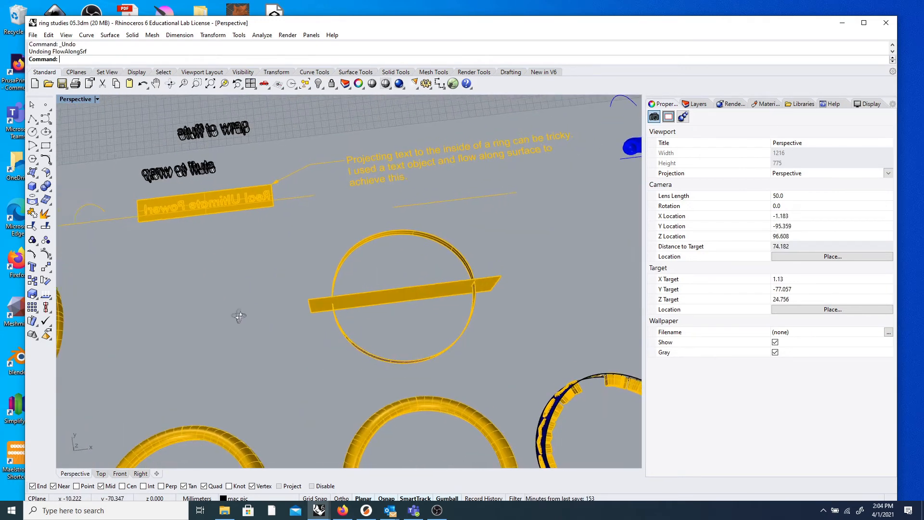
# - Flow a copy of the mirrored solid text from its base rectangle onto the separate half band, matching at its short end edge
pyautogui.scroll(8, 191, 197)
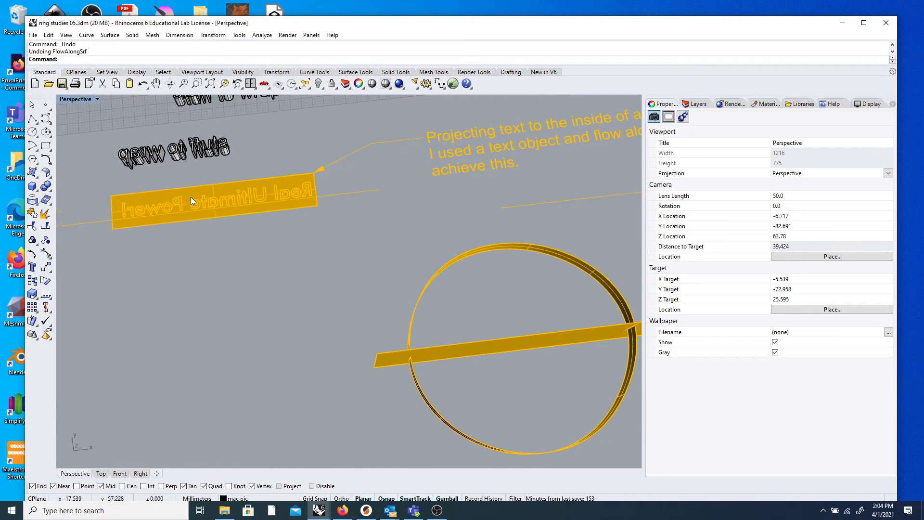
pyautogui.rightClick(96, 178)
pyautogui.moveTo(88, 179); pyautogui.dragTo(196, 167)
pyautogui.moveTo(197, 166); pyautogui.dragTo(184, 172, button='right')
pyautogui.moveTo(86, 152); pyautogui.dragTo(371, 223)
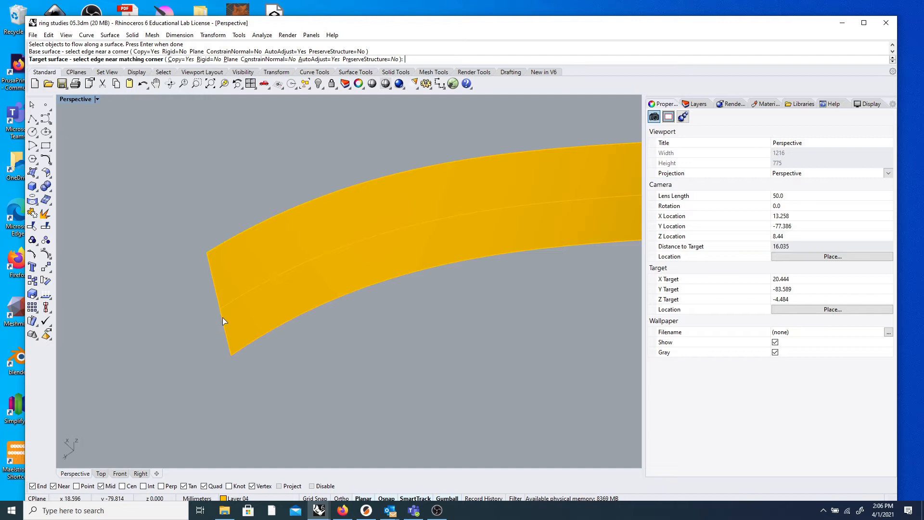
pyautogui.click(223, 320)
pyautogui.scroll(-1, 230, 294)
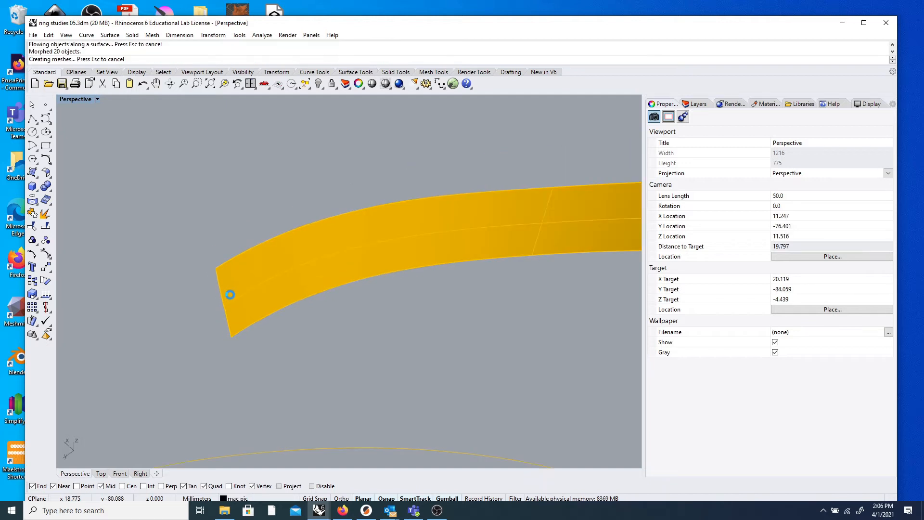
pyautogui.scroll(-5, 230, 292)
pyautogui.scroll(-2, 230, 291)
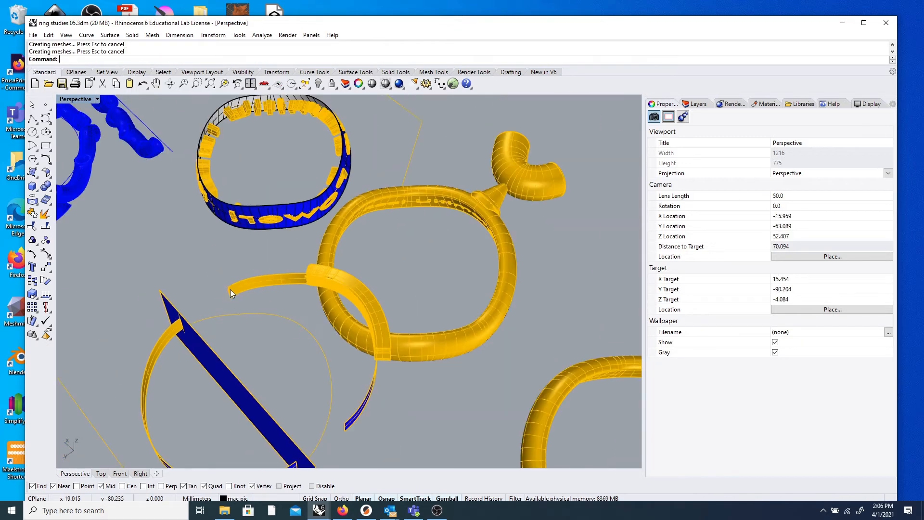
# - Undo the last flow of the mirrored text onto the separate half band
pyautogui.scroll(-2, 223, 283)
pyautogui.hotkey('ctrl', 'z')
pyautogui.scroll(-5, 220, 280)
pyautogui.moveTo(220, 280); pyautogui.dragTo(346, 350, button='right')
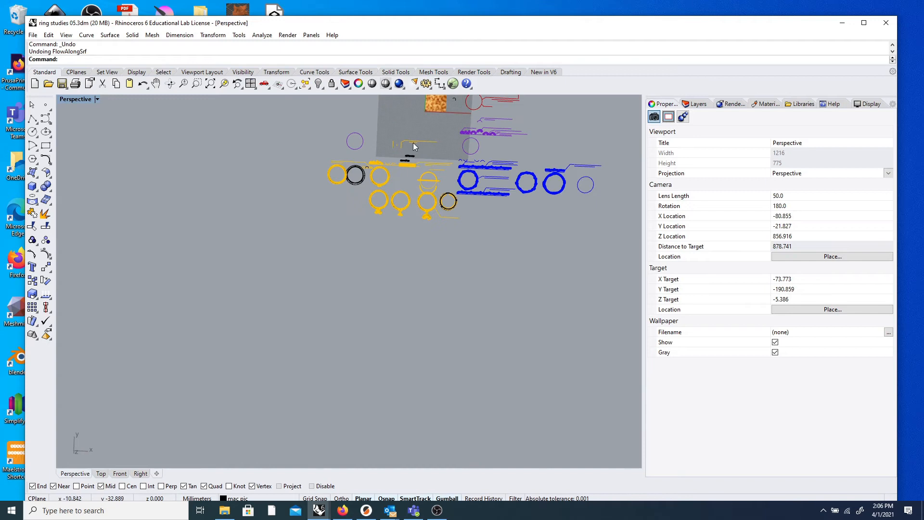
# - Try flowing a copy of the mirrored text "Real Ultimate Power!" from its base rectangle onto the half band, matching long edges near a corner
pyautogui.scroll(20, 413, 145)
pyautogui.scroll(-8, 372, 273)
pyautogui.scroll(6, 347, 375)
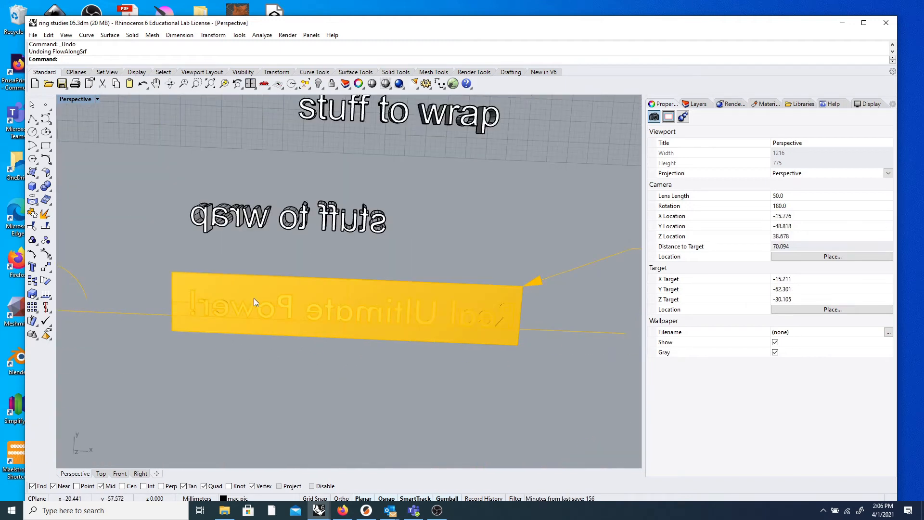
pyautogui.moveTo(180, 246); pyautogui.dragTo(513, 387)
pyautogui.click(198, 253)
pyautogui.moveTo(185, 249); pyautogui.dragTo(522, 385)
pyautogui.rightClick(443, 402)
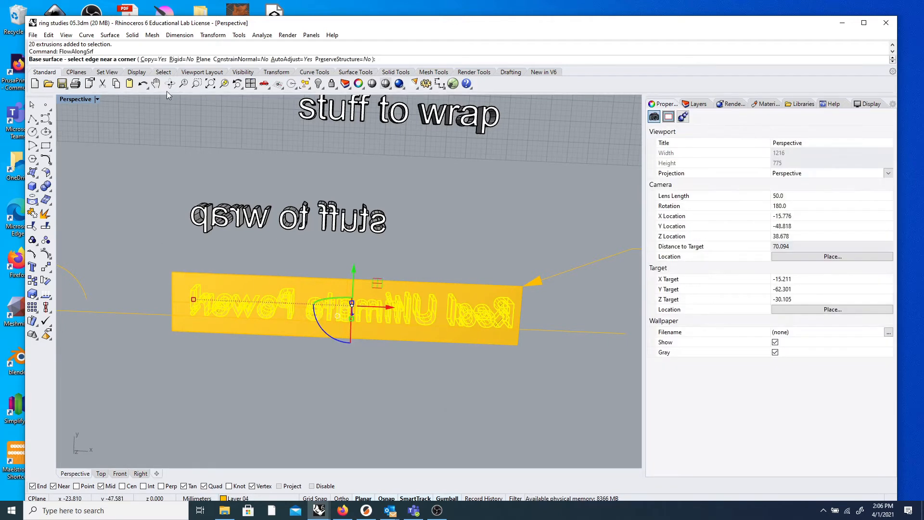
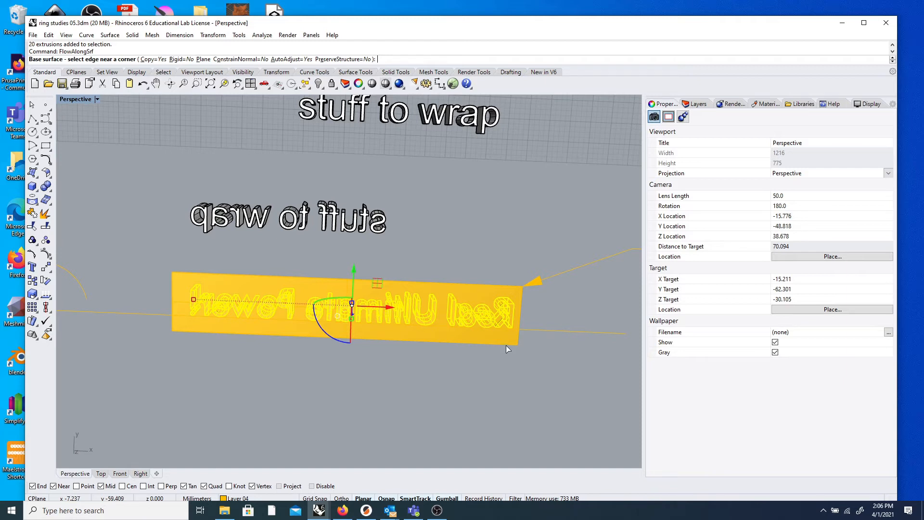
pyautogui.click(505, 345)
pyautogui.scroll(-18, 427, 264)
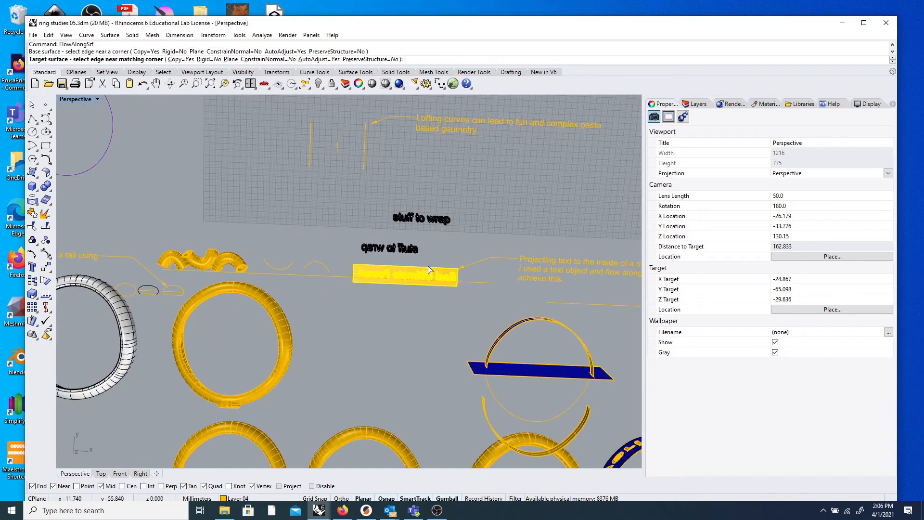
pyautogui.moveTo(415, 310); pyautogui.dragTo(621, 325, button='right')
pyautogui.scroll(15, 303, 154)
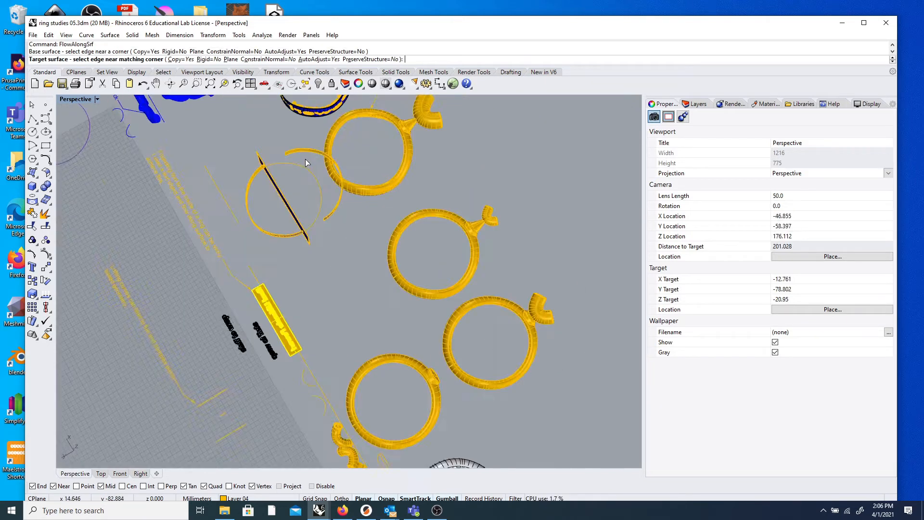
pyautogui.scroll(-3, 120, 177)
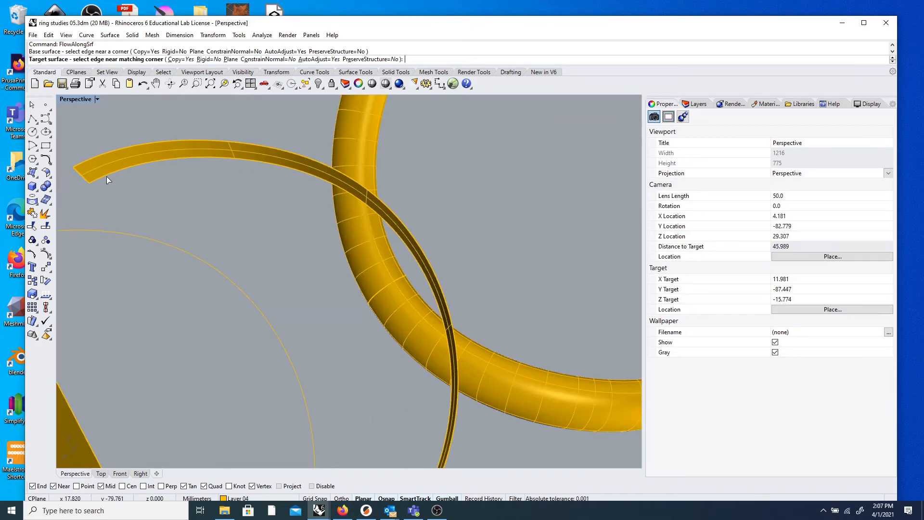
pyautogui.click(106, 176)
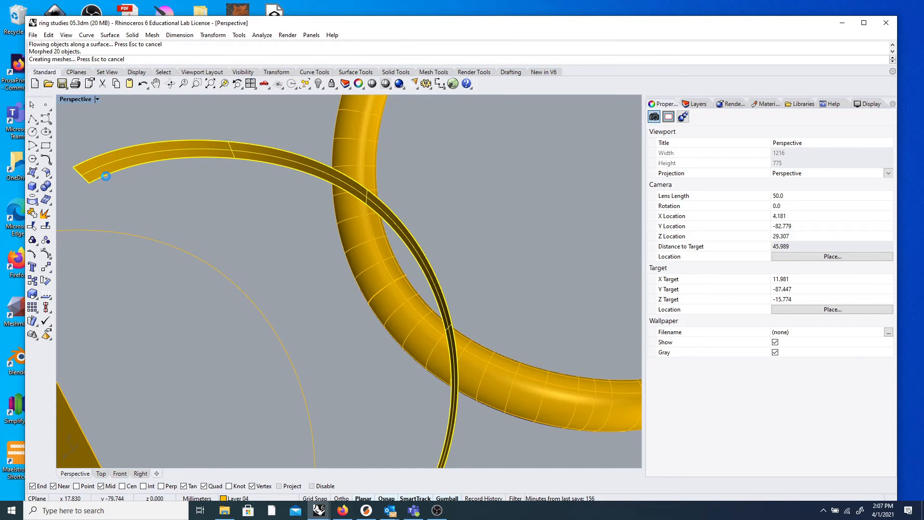
# - Inspect the text flowed along the half band, and undo that flow
pyautogui.scroll(-1, 120, 179)
pyautogui.scroll(-10, 141, 193)
pyautogui.moveTo(142, 193); pyautogui.dragTo(207, 144, button='right')
pyautogui.scroll(12, 135, 236)
pyautogui.moveTo(136, 236); pyautogui.dragTo(155, 224, button='right')
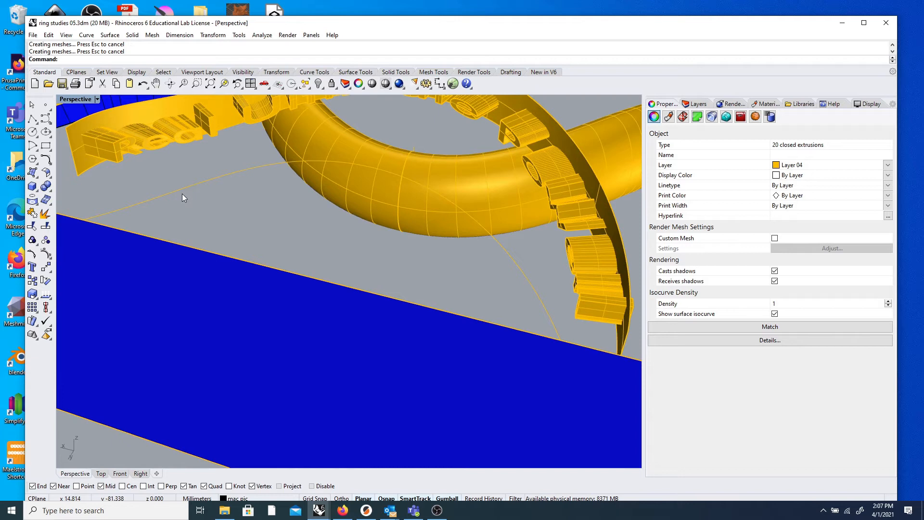
pyautogui.scroll(-4, 186, 190)
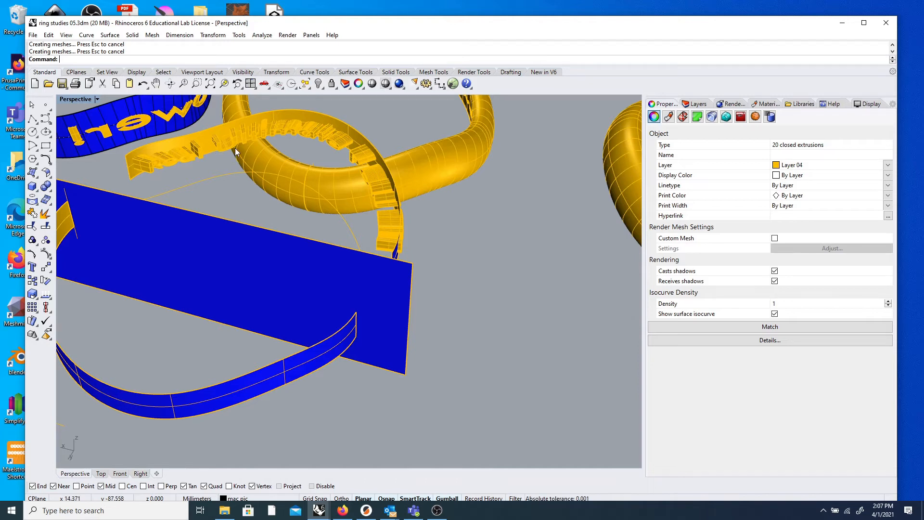
pyautogui.scroll(4, 232, 146)
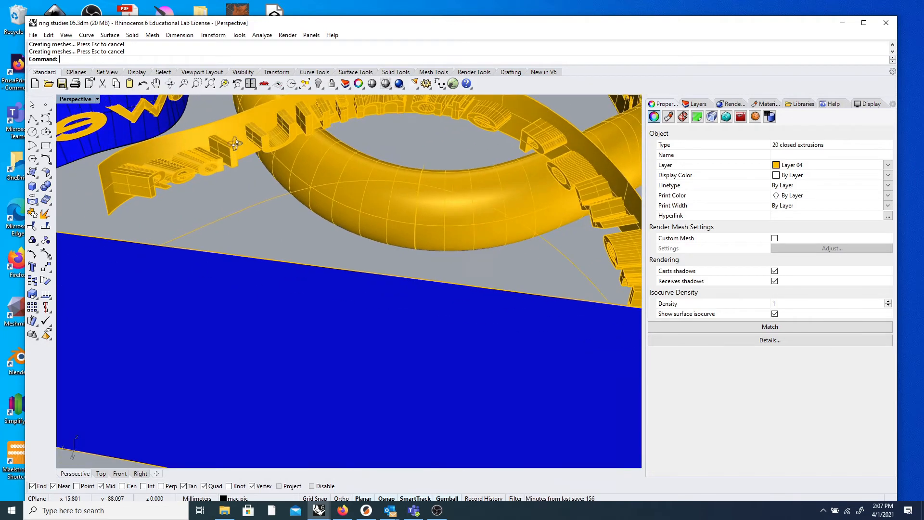
pyautogui.scroll(-5, 234, 144)
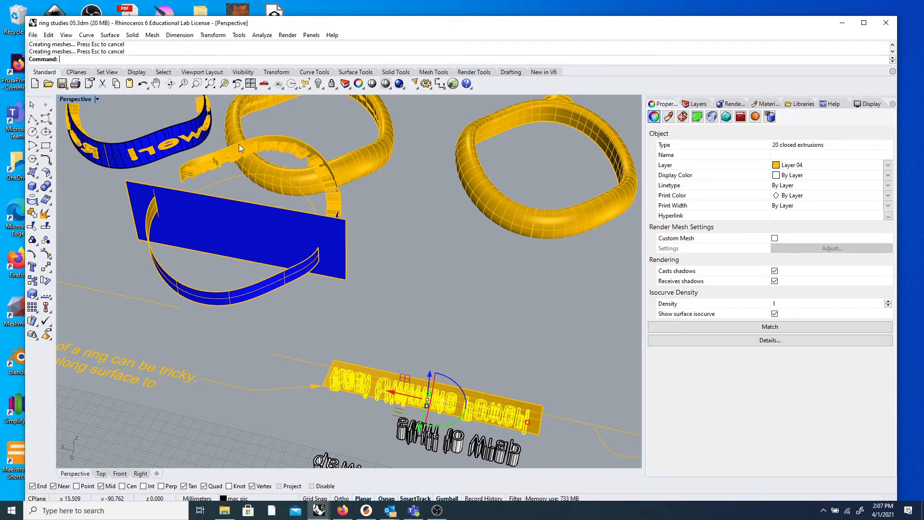
pyautogui.hotkey('ctrl', 'z')
pyautogui.scroll(-5, 357, 197)
pyautogui.moveTo(357, 198); pyautogui.dragTo(236, 287, button='right')
pyautogui.press('Escape')
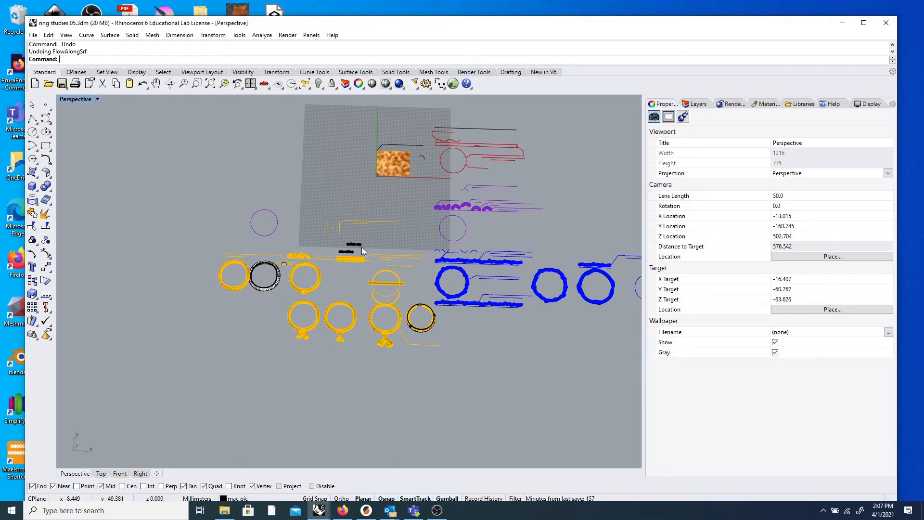
# - Examine the base rectangle and how the mirrored solid text "Real Ultimate Power!" sits relative to that surface
pyautogui.scroll(2, 361, 247)
pyautogui.scroll(3, 362, 257)
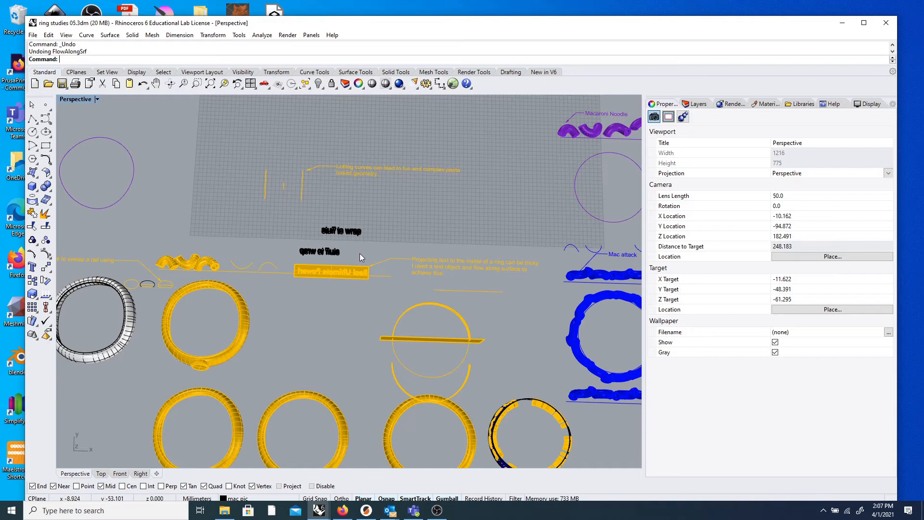
pyautogui.scroll(4, 312, 261)
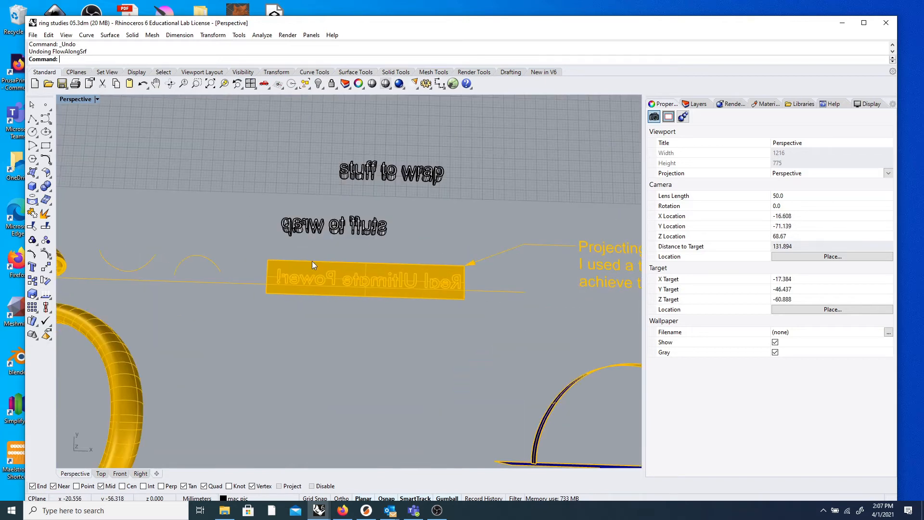
pyautogui.moveTo(306, 232); pyautogui.dragTo(307, 235, button='right')
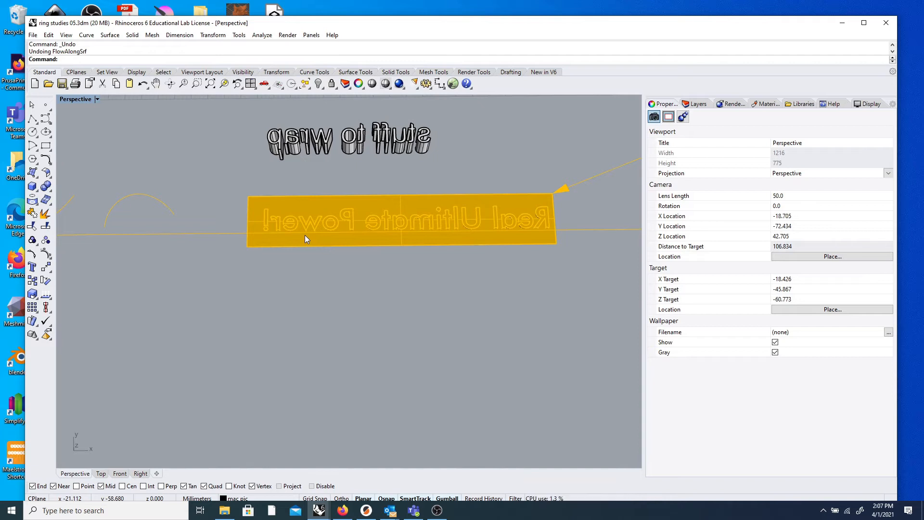
pyautogui.scroll(-7, 304, 239)
pyautogui.moveTo(303, 236); pyautogui.dragTo(397, 192, button='right')
pyautogui.scroll(8, 331, 205)
pyautogui.moveTo(325, 226); pyautogui.dragTo(296, 238, button='right')
pyautogui.scroll(-4, 293, 238)
pyautogui.scroll(10, 242, 236)
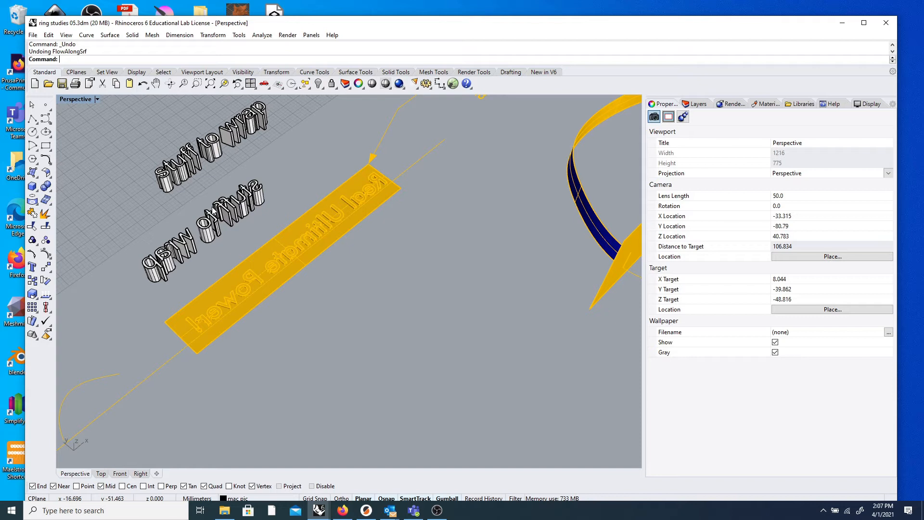
pyautogui.scroll(-5, 244, 221)
pyautogui.scroll(8, 194, 270)
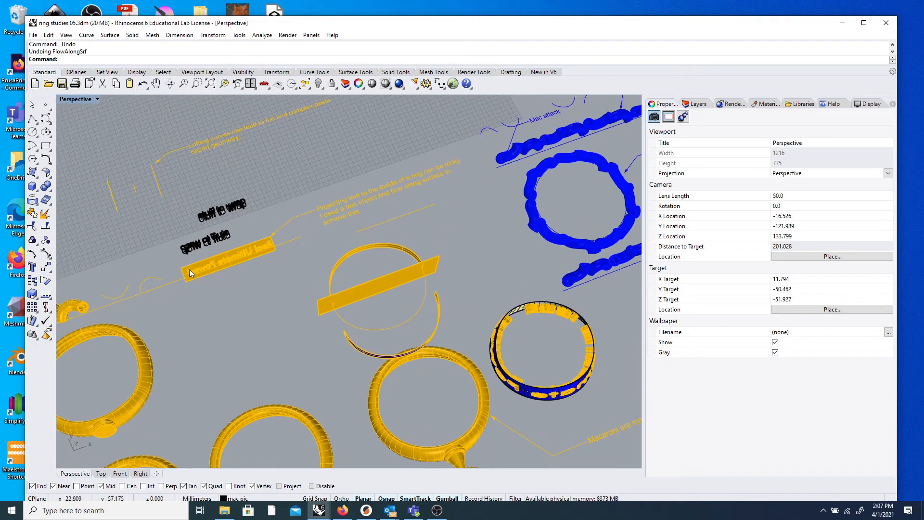
pyautogui.moveTo(239, 276)
pyautogui.mouseDown(button='right')
pyautogui.moveTo(219, 262)
pyautogui.moveTo(223, 274)
pyautogui.moveTo(251, 279)
pyautogui.mouseUp(button='right')
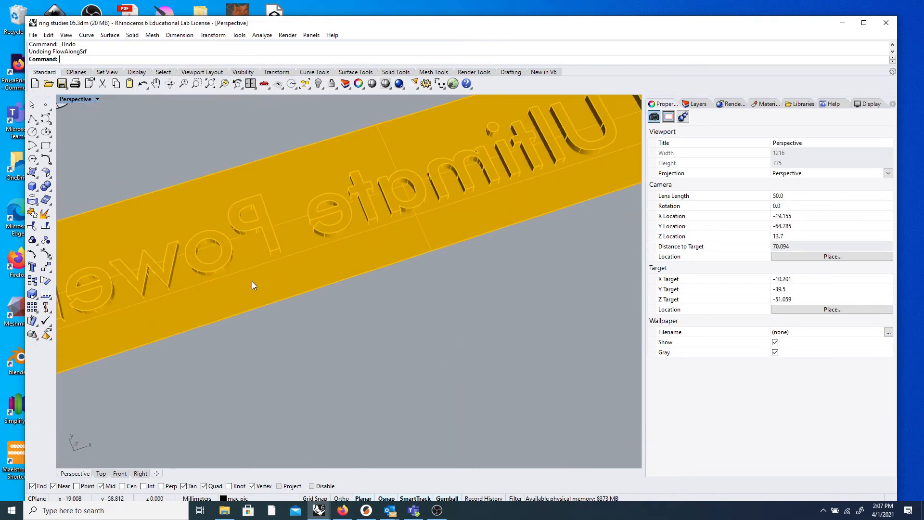
pyautogui.click(250, 279)
pyautogui.click(224, 83)
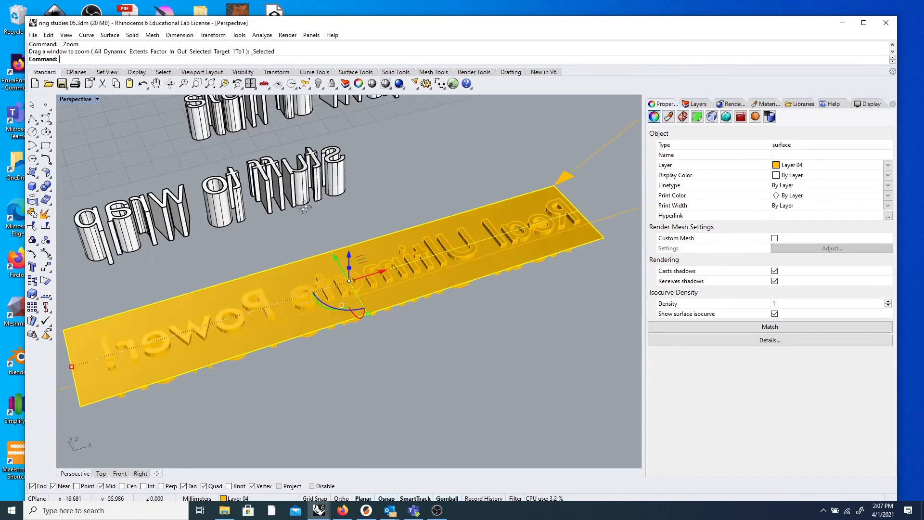
pyautogui.moveTo(316, 154); pyautogui.dragTo(280, 202, button='right')
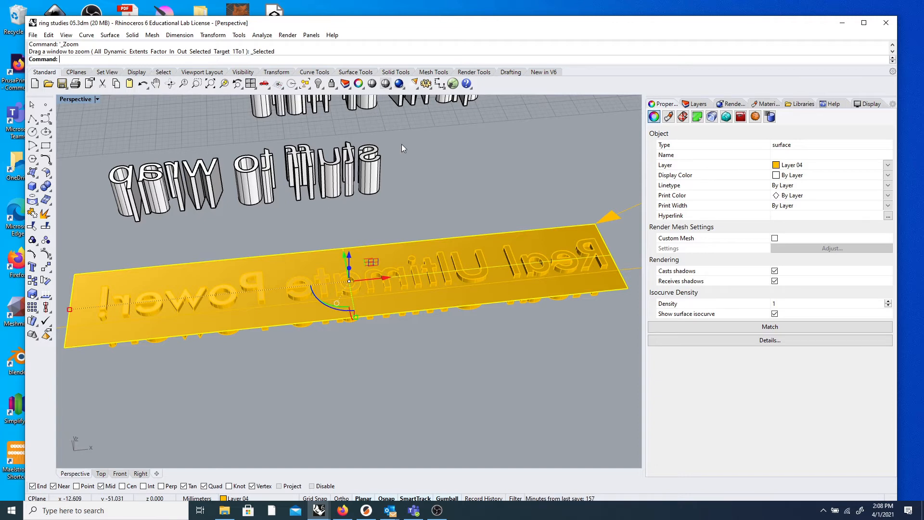
# - Try extruding the closed inner ring curve vertically into a band, and undo both extrusions
pyautogui.scroll(-15, 417, 173)
pyautogui.moveTo(415, 202); pyautogui.dragTo(437, 239, button='right')
pyautogui.moveTo(512, 223); pyautogui.dragTo(504, 223, button='right')
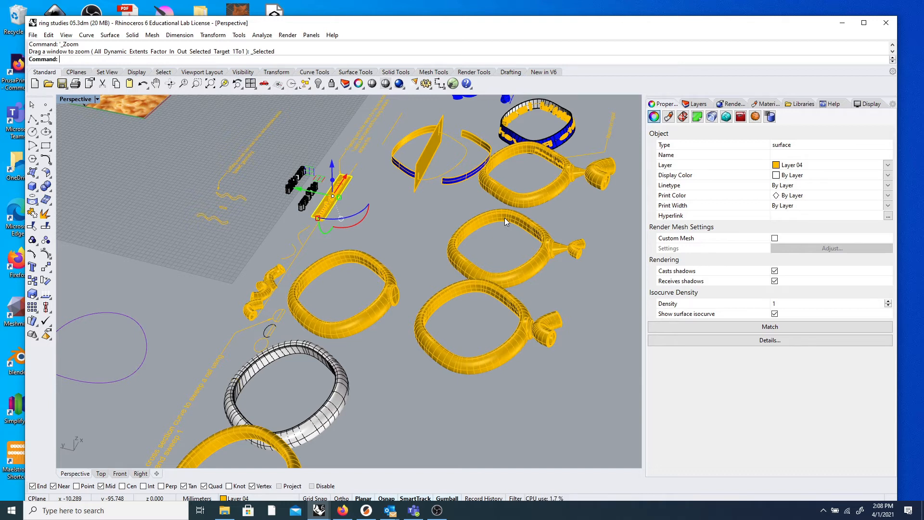
pyautogui.moveTo(454, 211); pyautogui.dragTo(356, 183, button='right')
pyautogui.click(358, 184)
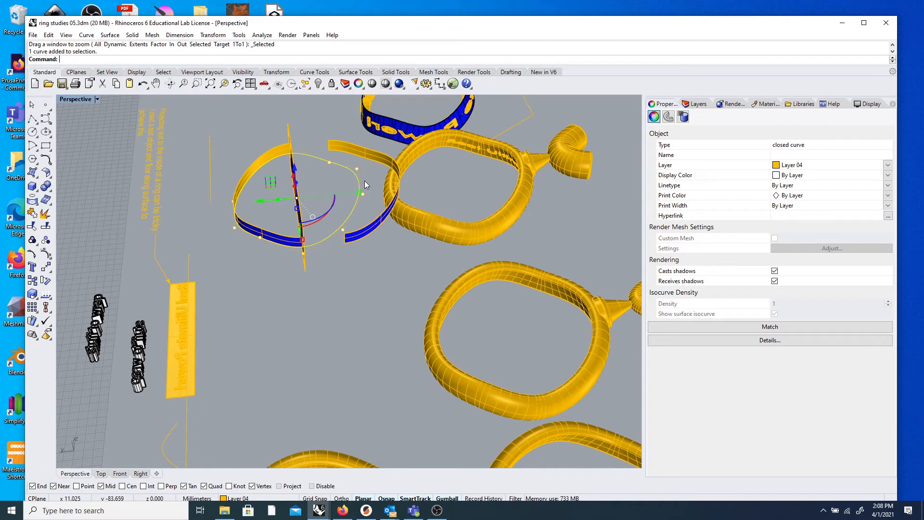
pyautogui.moveTo(363, 165); pyautogui.dragTo(236, 212, button='right')
pyautogui.scroll(2, 236, 211)
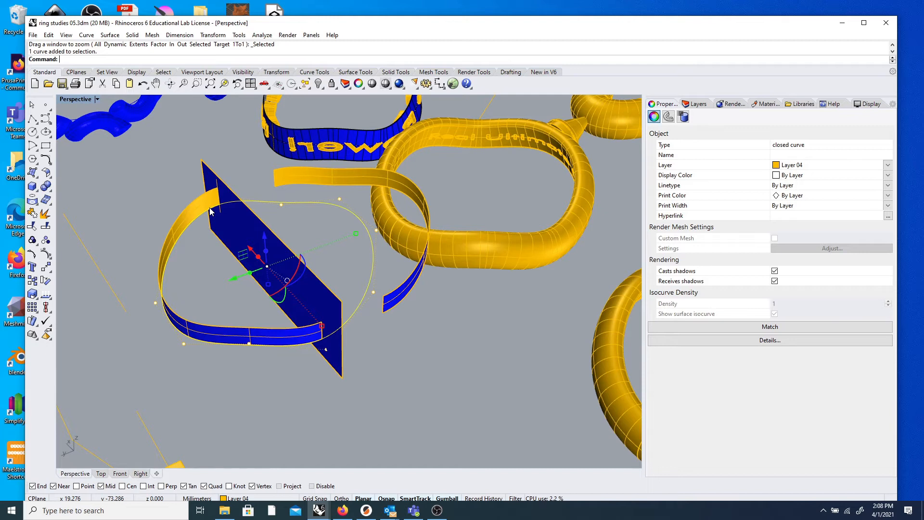
pyautogui.moveTo(210, 212); pyautogui.dragTo(421, 370, button='right')
pyautogui.click(421, 369)
pyautogui.click(381, 346)
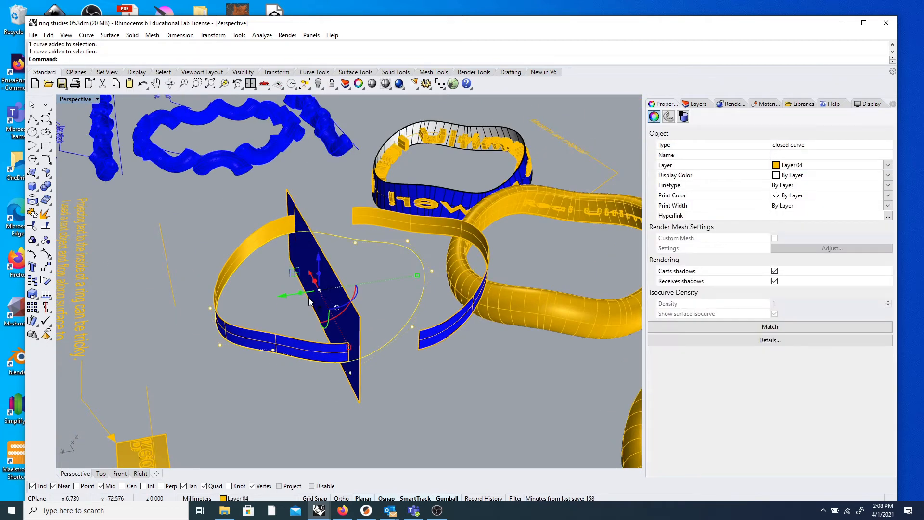
pyautogui.moveTo(320, 277); pyautogui.dragTo(326, 255)
pyautogui.moveTo(384, 325); pyautogui.dragTo(394, 306, button='right')
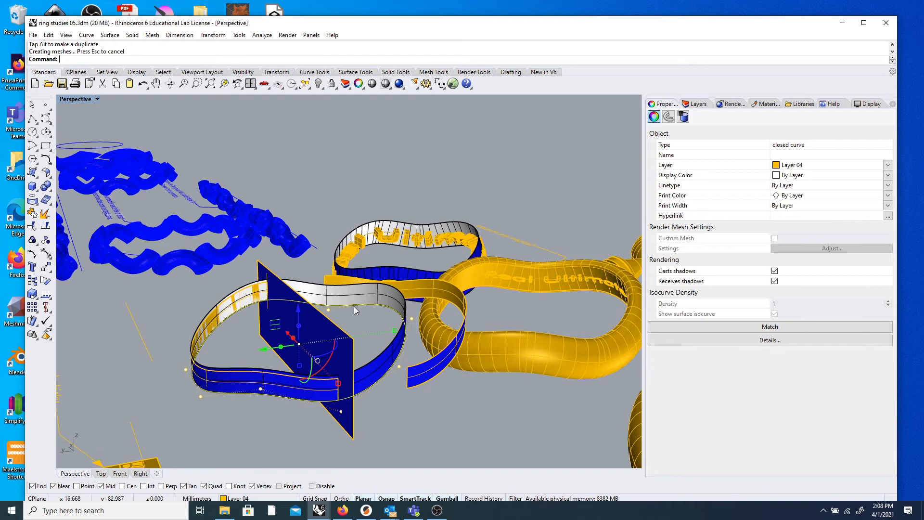
pyautogui.hotkey('ctrl', 'z')
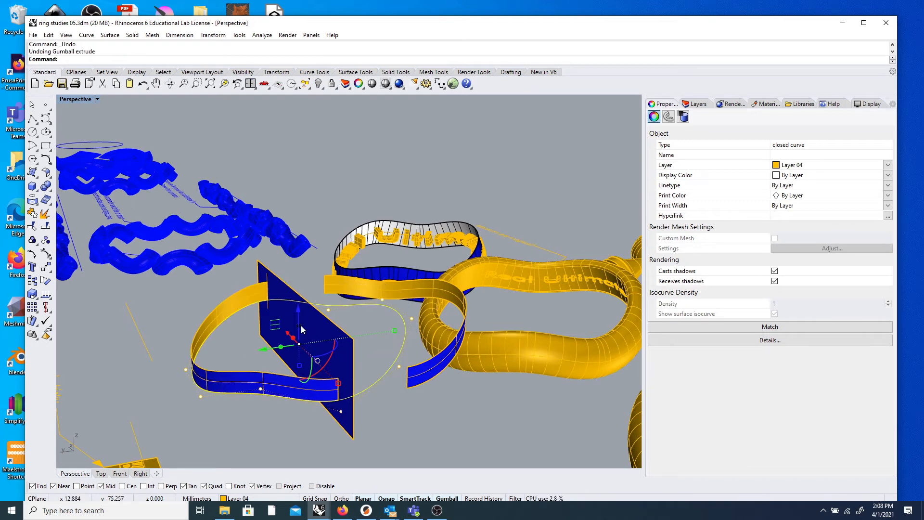
pyautogui.moveTo(299, 331); pyautogui.dragTo(321, 297)
pyautogui.hotkey('ctrl', 'z')
pyautogui.moveTo(325, 297); pyautogui.dragTo(495, 272, button='right')
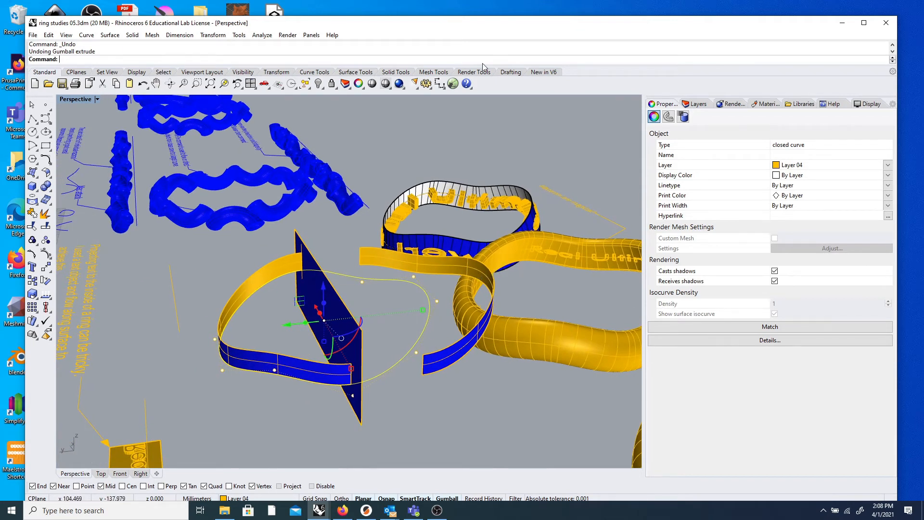
pyautogui.moveTo(298, 313); pyautogui.dragTo(328, 325, button='right')
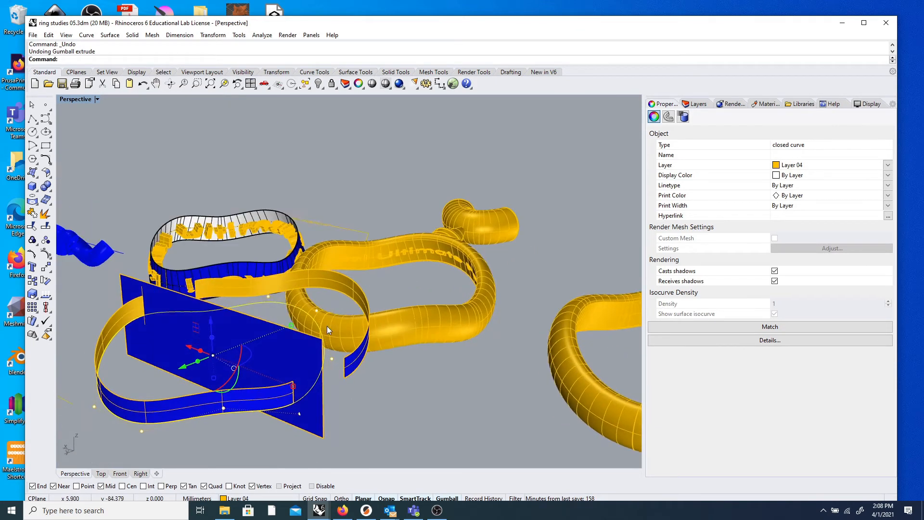
# - Undo the earlier move of the separate half band
pyautogui.scroll(-7, 327, 326)
pyautogui.moveTo(308, 363); pyautogui.dragTo(352, 377, button='right')
pyautogui.scroll(7, 275, 324)
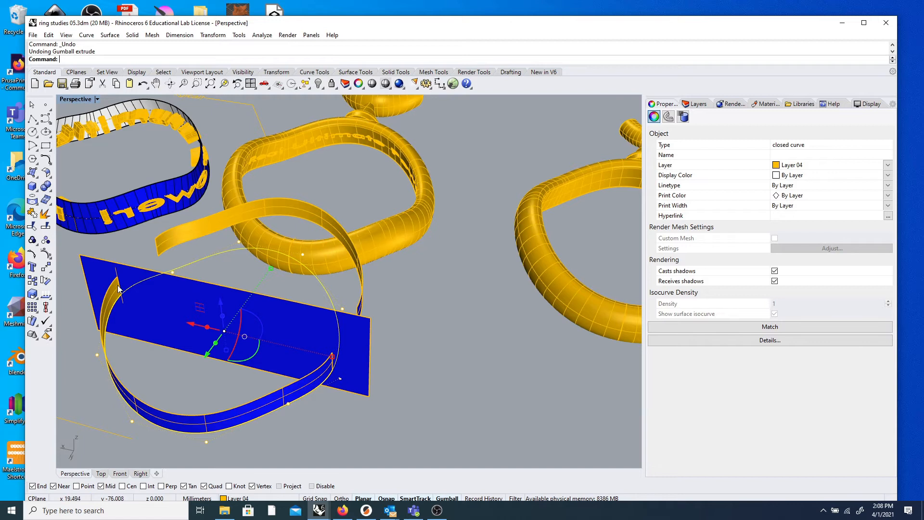
pyautogui.hotkey('ctrl', 'z')
pyautogui.moveTo(199, 298); pyautogui.dragTo(258, 312, button='right')
pyautogui.scroll(-5, 313, 338)
pyautogui.scroll(5, 296, 297)
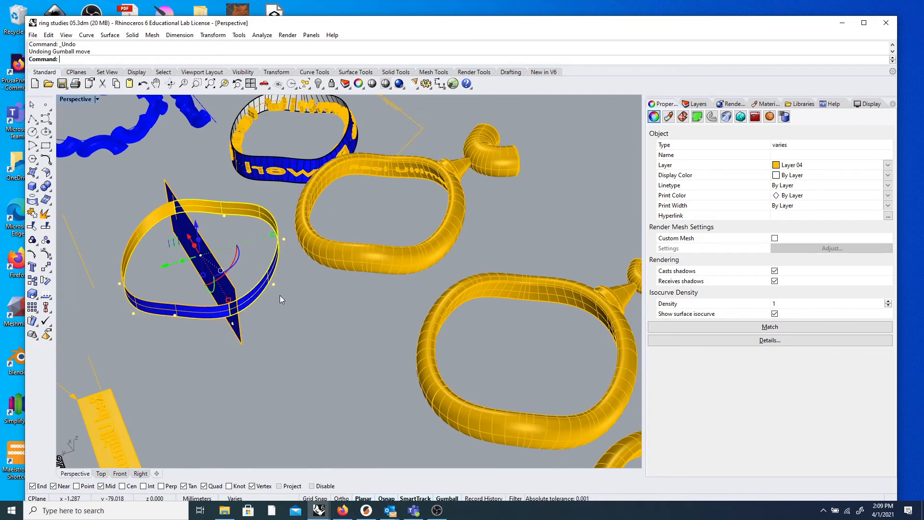
# - Move the half band and its closed ring curve from the band's quadrant point to the inner side of the neighbouring macaroni-topped ring without text
pyautogui.click(49, 270)
pyautogui.moveTo(272, 231); pyautogui.dragTo(213, 290, button='right')
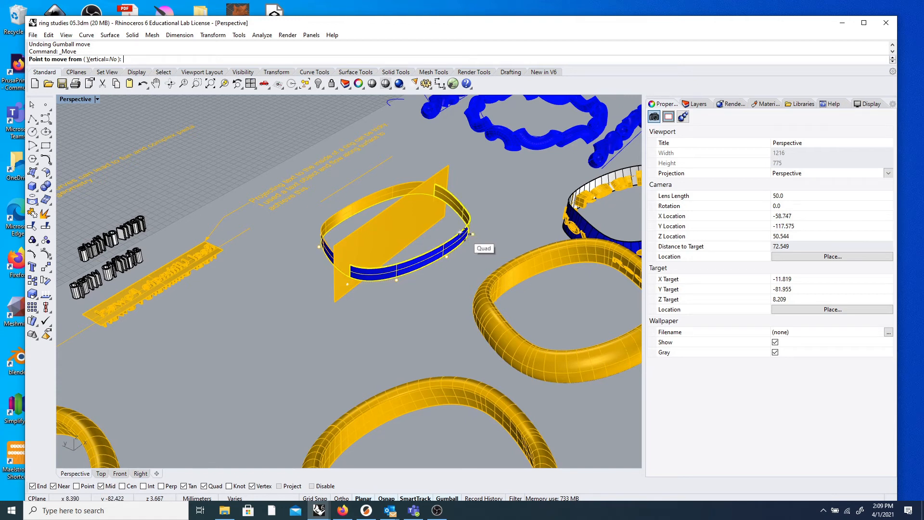
pyautogui.click(466, 239)
pyautogui.scroll(-5, 392, 305)
pyautogui.scroll(-2, 395, 312)
pyautogui.moveTo(395, 312); pyautogui.dragTo(503, 316, button='right')
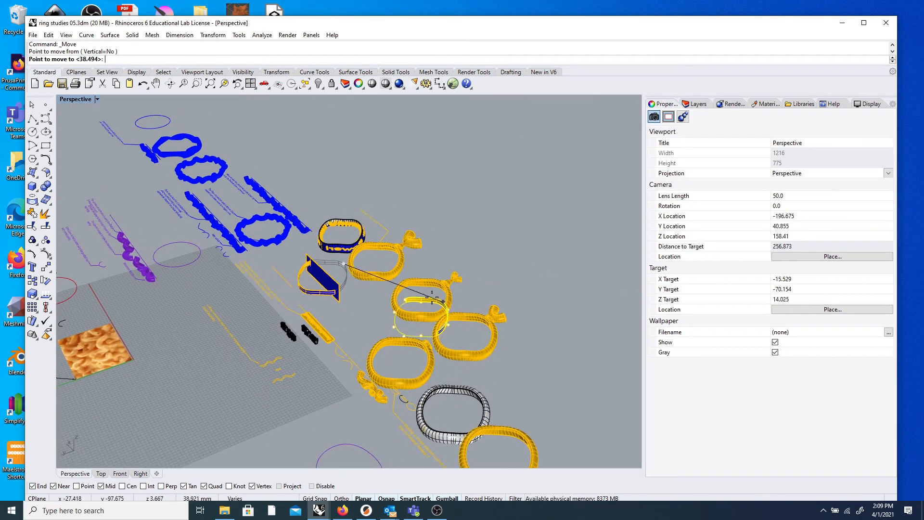
pyautogui.scroll(15, 439, 283)
pyautogui.scroll(10, 442, 293)
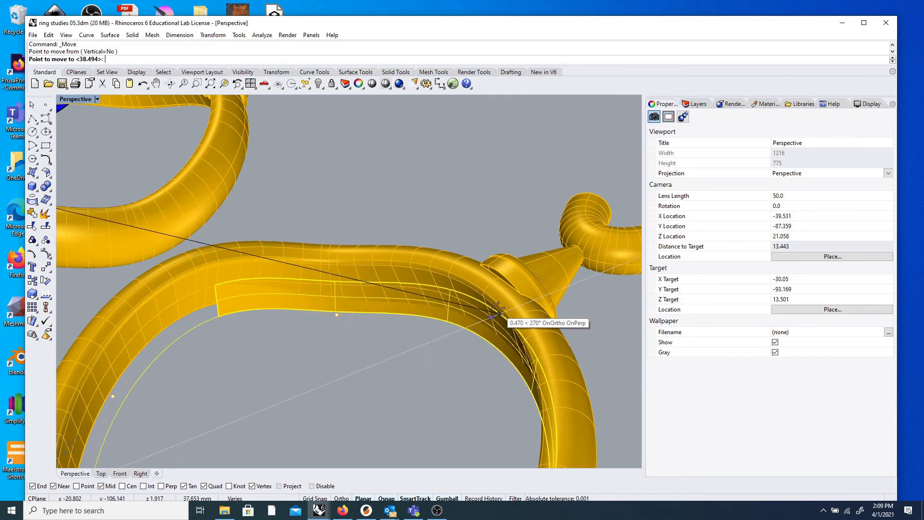
pyautogui.click(492, 313)
pyautogui.scroll(-10, 492, 313)
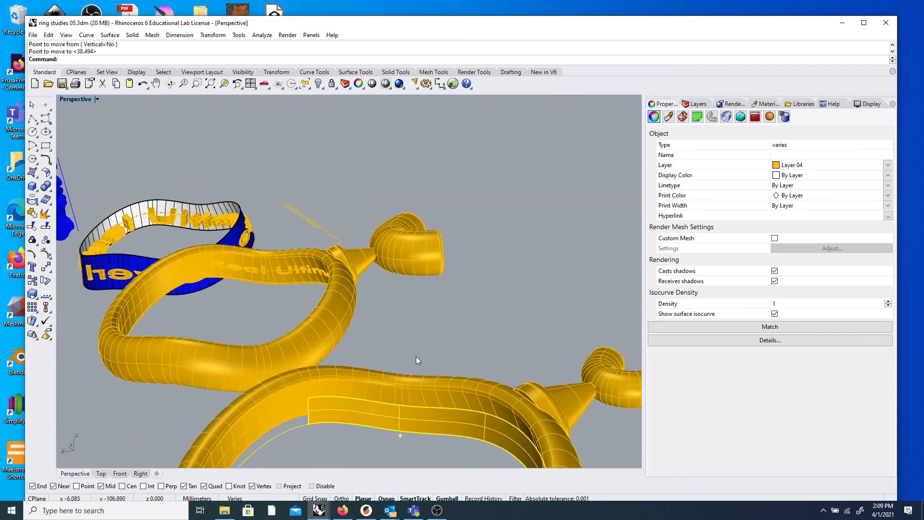
# - Adjust the half band's height inside the ring, inspect its fit against the inner wall, and undo the move
pyautogui.moveTo(417, 430); pyautogui.dragTo(415, 423)
pyautogui.moveTo(506, 368); pyautogui.dragTo(513, 403, button='right')
pyautogui.click(513, 404)
pyautogui.scroll(10, 431, 408)
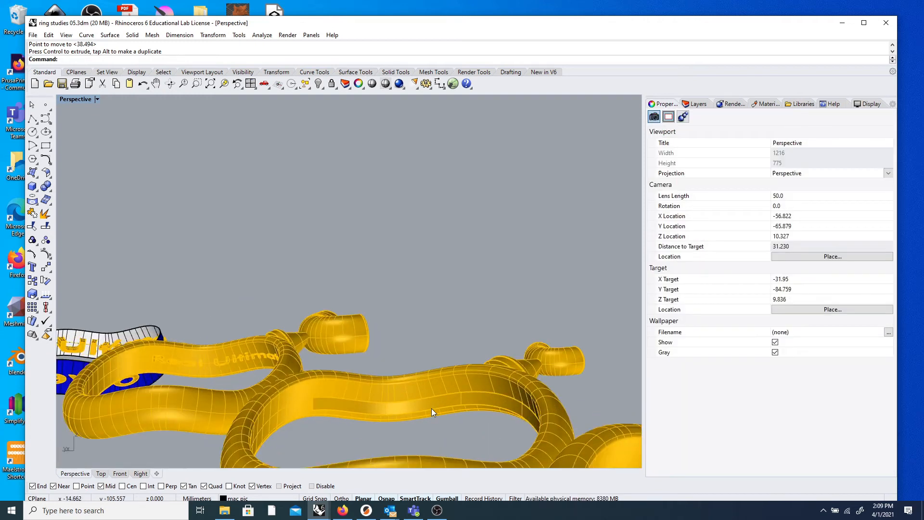
pyautogui.click(433, 405)
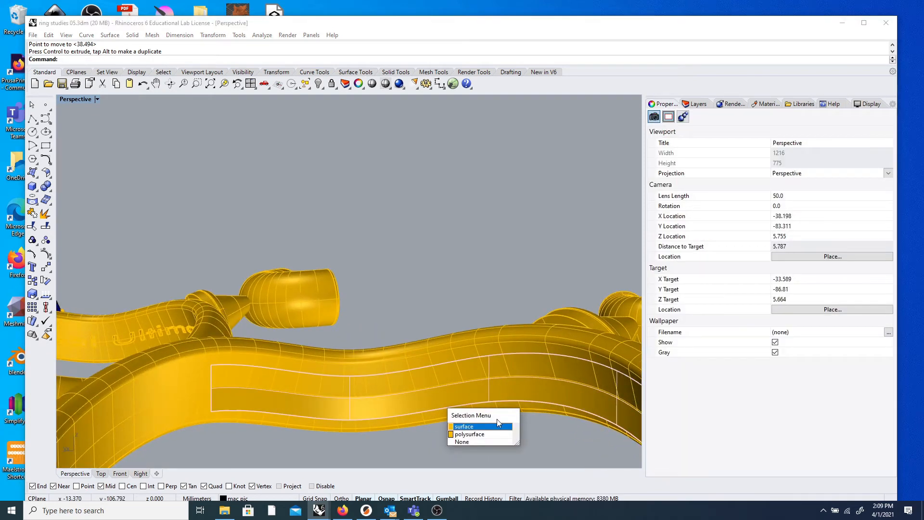
pyautogui.click(484, 427)
pyautogui.scroll(-8, 409, 382)
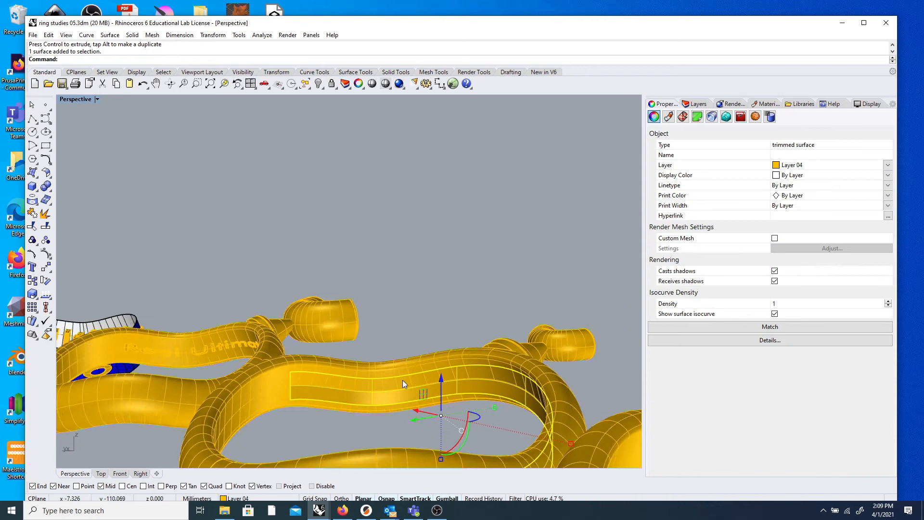
pyautogui.moveTo(427, 402); pyautogui.dragTo(393, 408, button='right')
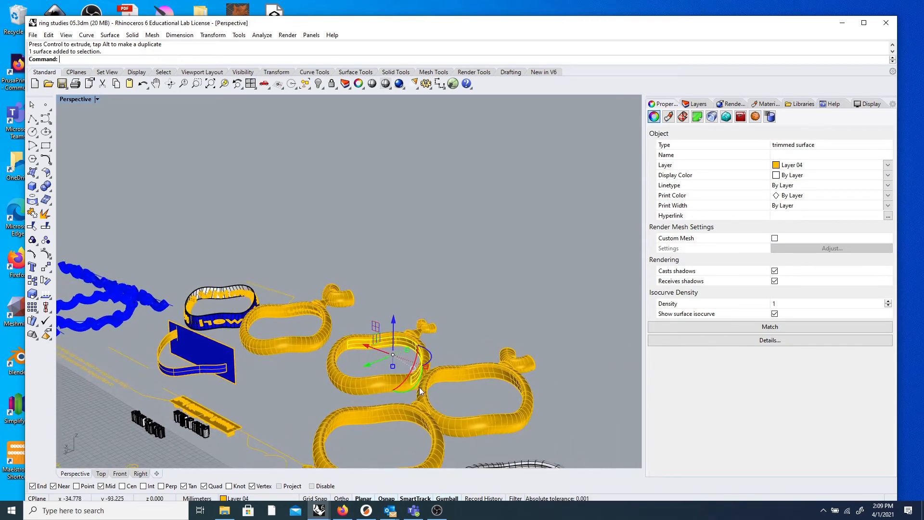
pyautogui.hotkey('ctrl', 'z')
# - Move the half band and its closed curve from the band's quadrant point to the inner wall of the macaroni-topped ring without text
pyautogui.moveTo(412, 386); pyautogui.dragTo(349, 293, button='right')
pyautogui.scroll(5, 348, 292)
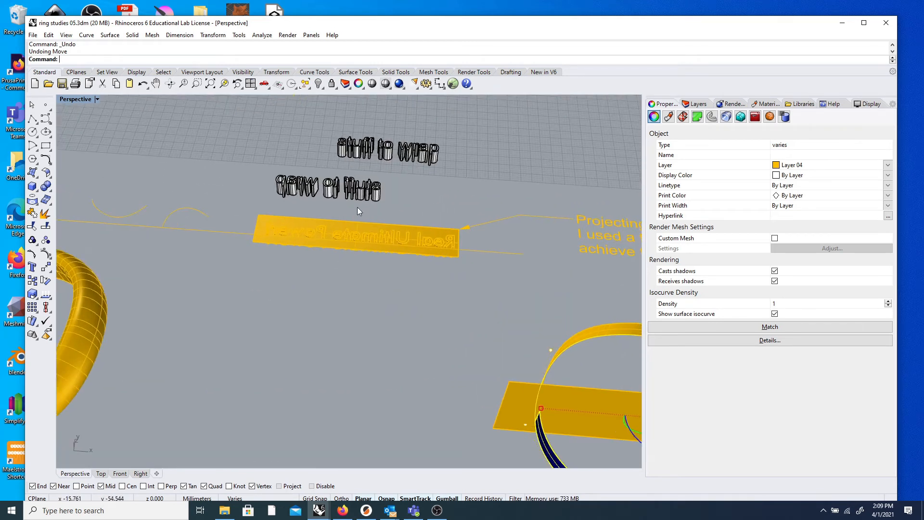
pyautogui.scroll(-8, 357, 211)
pyautogui.moveTo(357, 264); pyautogui.dragTo(404, 298, button='right')
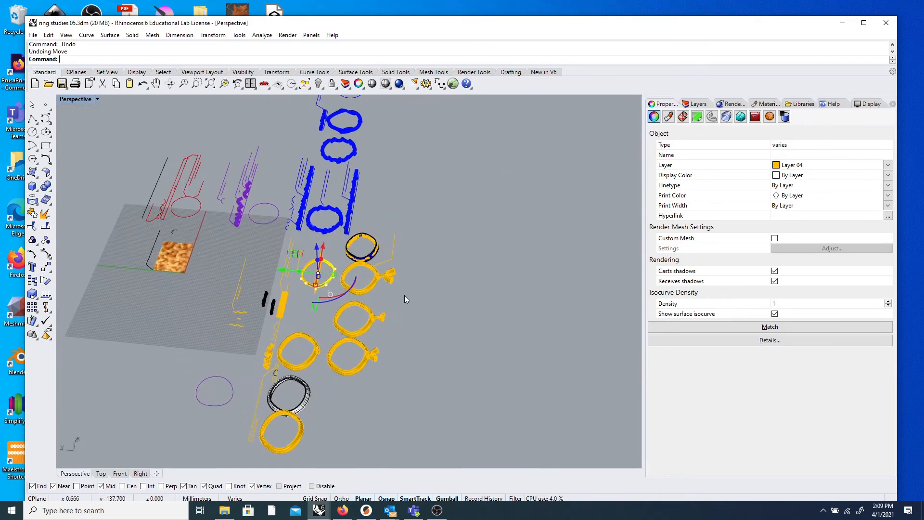
pyautogui.scroll(10, 336, 284)
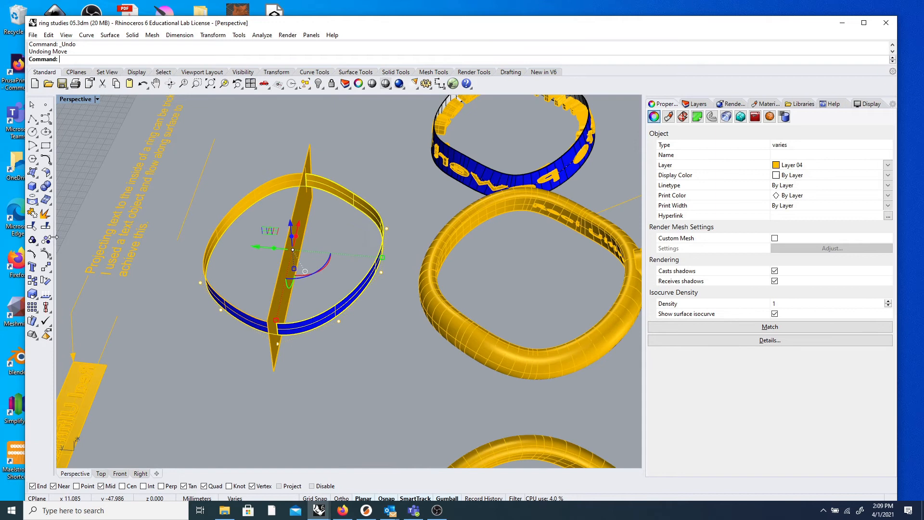
pyautogui.click(46, 267)
pyautogui.moveTo(380, 236); pyautogui.dragTo(501, 260, button='right')
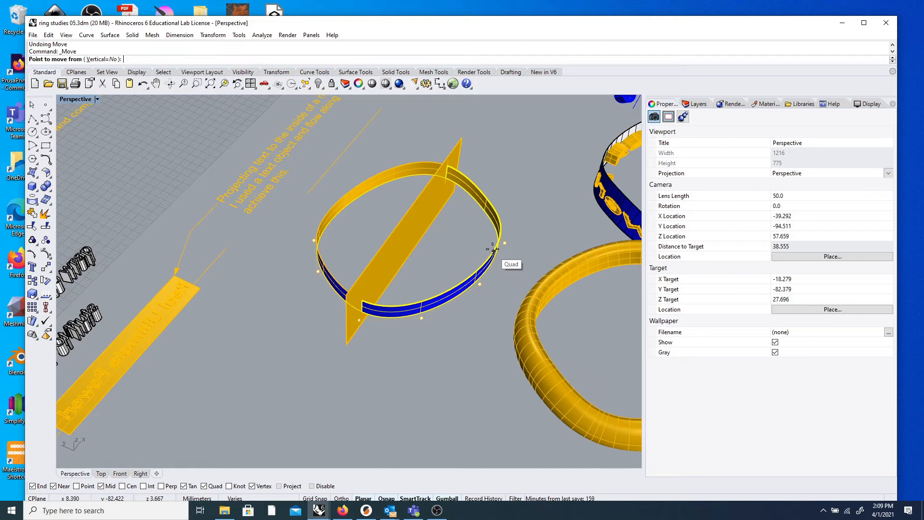
pyautogui.click(493, 254)
pyautogui.scroll(-8, 366, 284)
pyautogui.scroll(-7, 353, 284)
pyautogui.moveTo(354, 285); pyautogui.dragTo(425, 280, button='right')
pyautogui.scroll(20, 370, 303)
pyautogui.scroll(10, 373, 292)
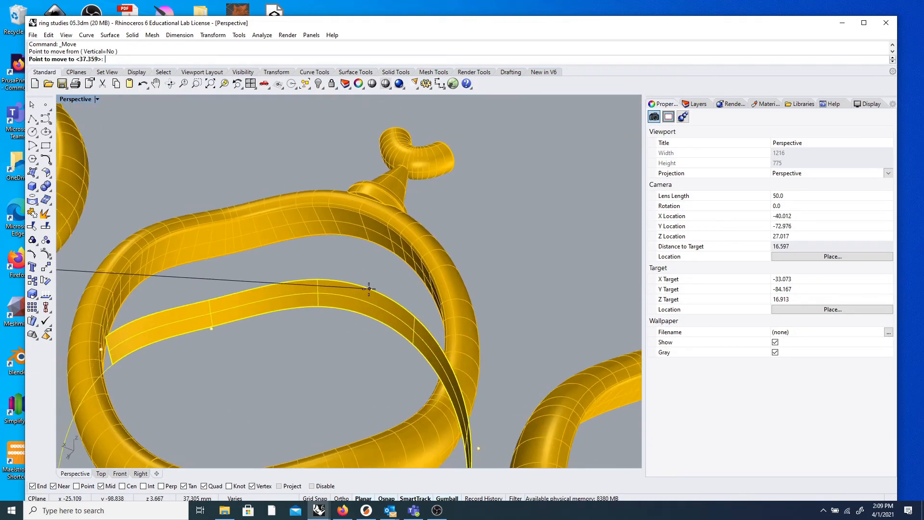
pyautogui.click(362, 228)
# - Raise the half band and its curve slightly along the vertical axis to seat them in the ring's inner wall
pyautogui.moveTo(360, 230); pyautogui.dragTo(318, 307, button='right')
pyautogui.moveTo(383, 318); pyautogui.dragTo(385, 304)
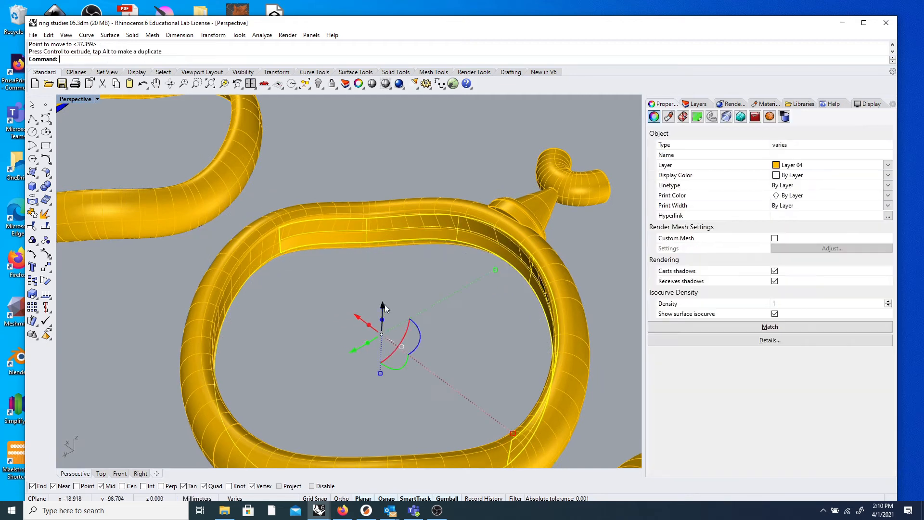
pyautogui.press('Escape')
# - Zoom to the base rectangle that carries the mirrored solid text "Real Ultimate Power!"
pyautogui.scroll(-10, 163, 268)
pyautogui.scroll(-10, 162, 267)
pyautogui.moveTo(290, 303); pyautogui.dragTo(225, 296, button='right')
pyautogui.scroll(-8, 224, 284)
pyautogui.scroll(20, 224, 226)
pyautogui.scroll(12, 226, 225)
pyautogui.moveTo(362, 280); pyautogui.dragTo(310, 264, button='right')
pyautogui.scroll(-10, 322, 266)
pyautogui.scroll(15, 409, 231)
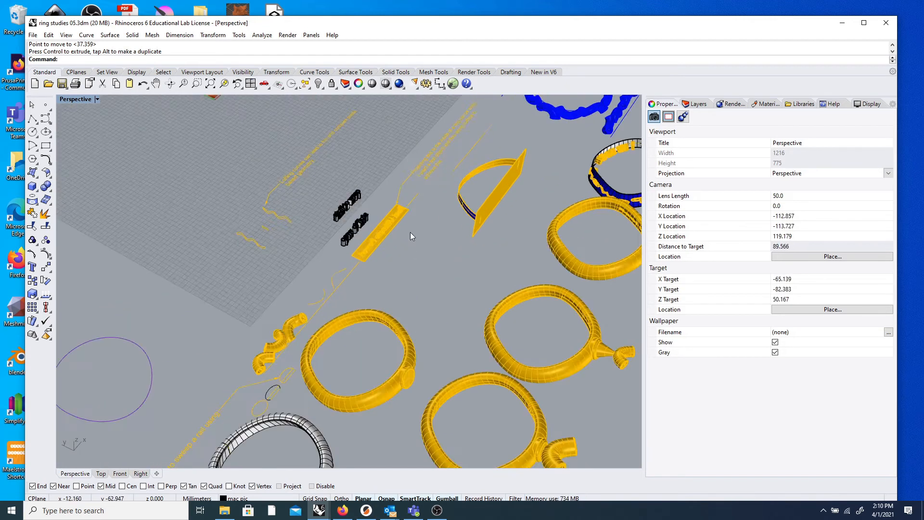
pyautogui.click(405, 230)
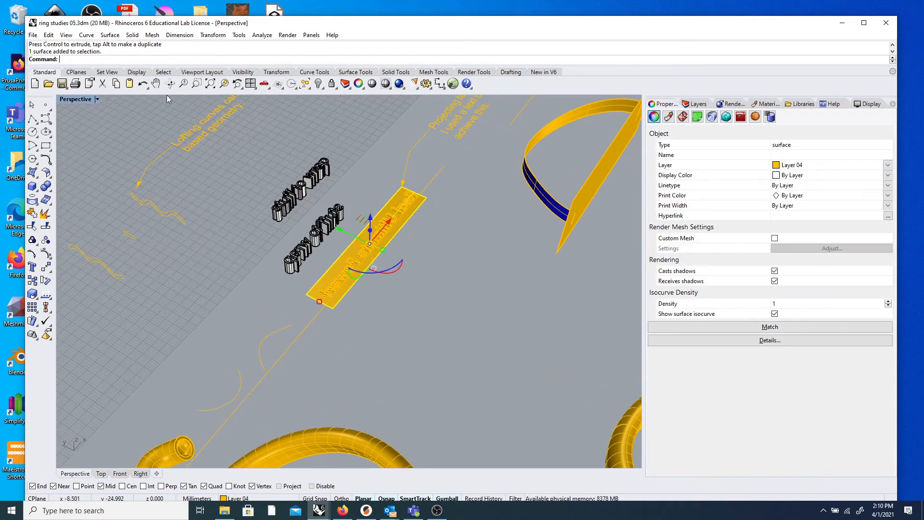
pyautogui.click(224, 83)
pyautogui.moveTo(295, 135); pyautogui.dragTo(395, 351, button='right')
pyautogui.scroll(-8, 356, 361)
pyautogui.click(297, 302)
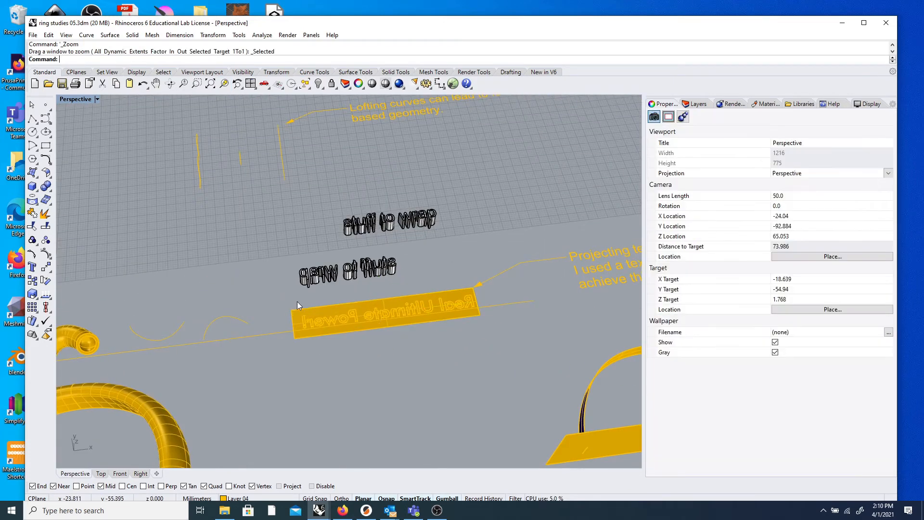
# - Start Flow Along Surface with all the mirrored solid letters of "Real Ultimate Power!" as the objects to flow
pyautogui.rightClick(198, 61)
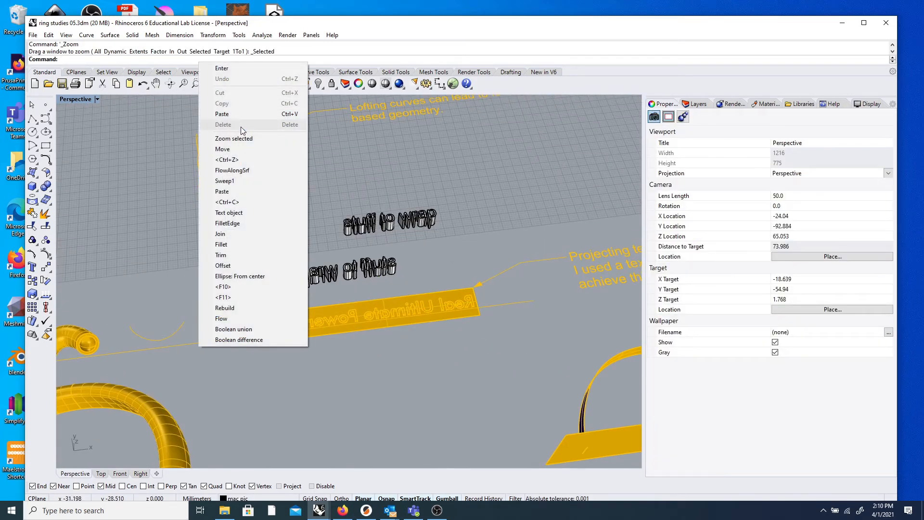
pyautogui.click(240, 171)
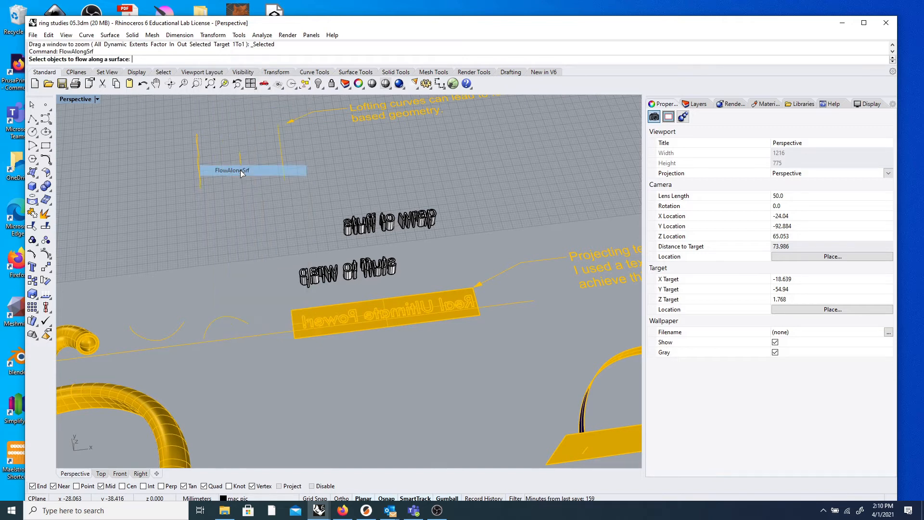
pyautogui.moveTo(293, 290); pyautogui.dragTo(476, 333)
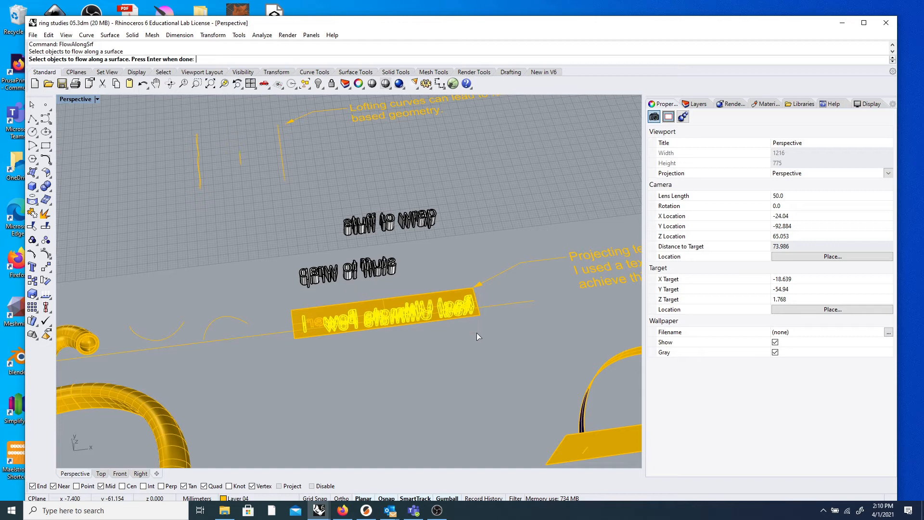
pyautogui.scroll(6, 330, 326)
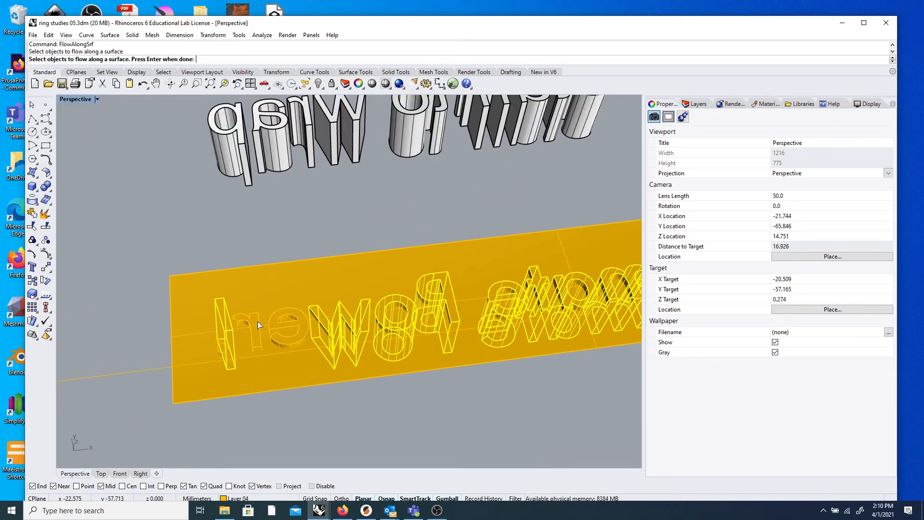
pyautogui.click(258, 322)
pyautogui.click(301, 313)
pyautogui.click(224, 352)
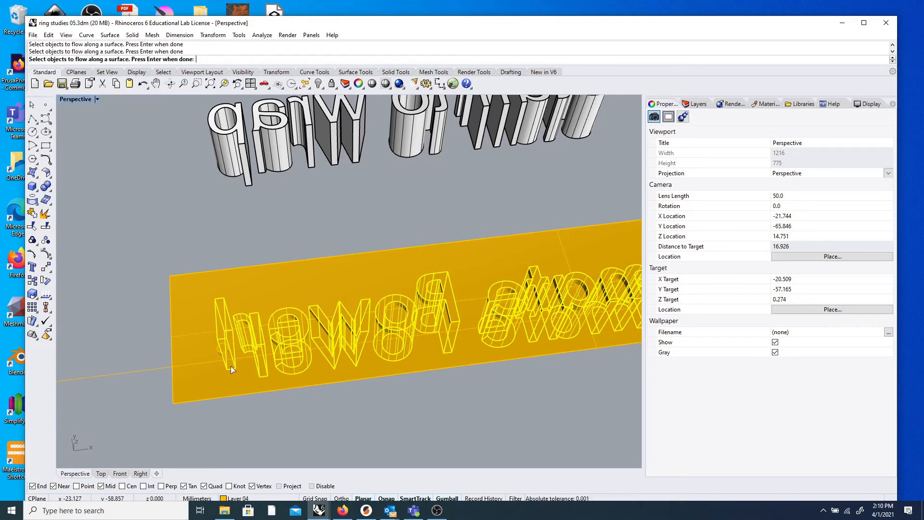
pyautogui.click(221, 350)
pyautogui.click(253, 383)
pyautogui.scroll(-16, 239, 315)
pyautogui.moveTo(354, 324); pyautogui.dragTo(381, 304, button='right')
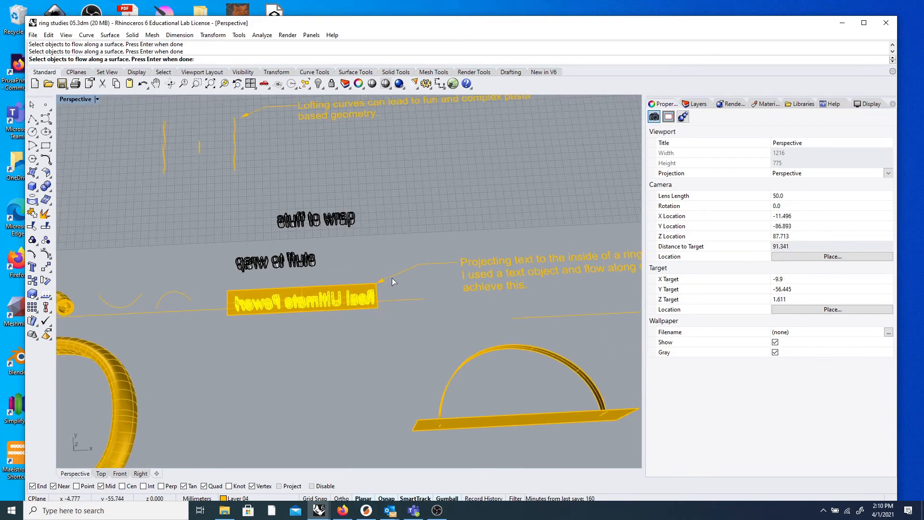
pyautogui.press('Return')
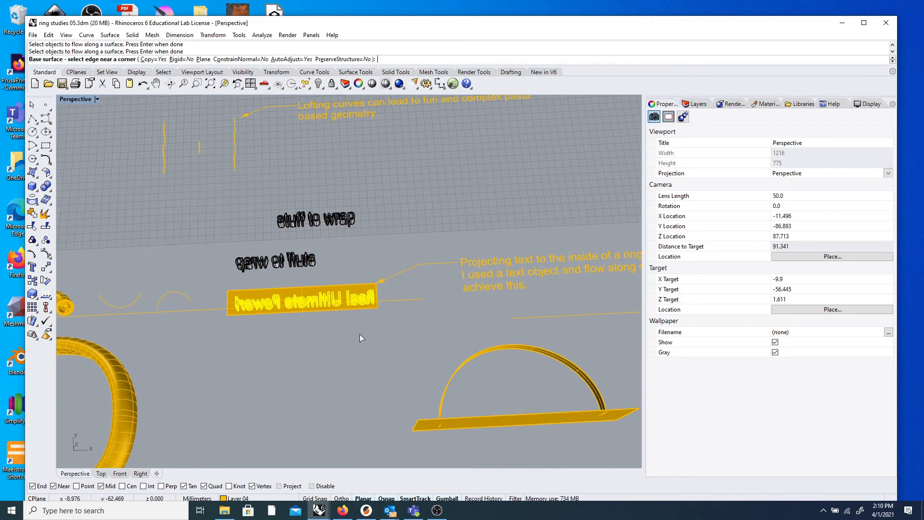
# - Flow a copy of the text from the base rectangle's lower corner beside the "R" to the matching lower corner of the half band
pyautogui.scroll(10, 391, 293)
pyautogui.scroll(6, 374, 316)
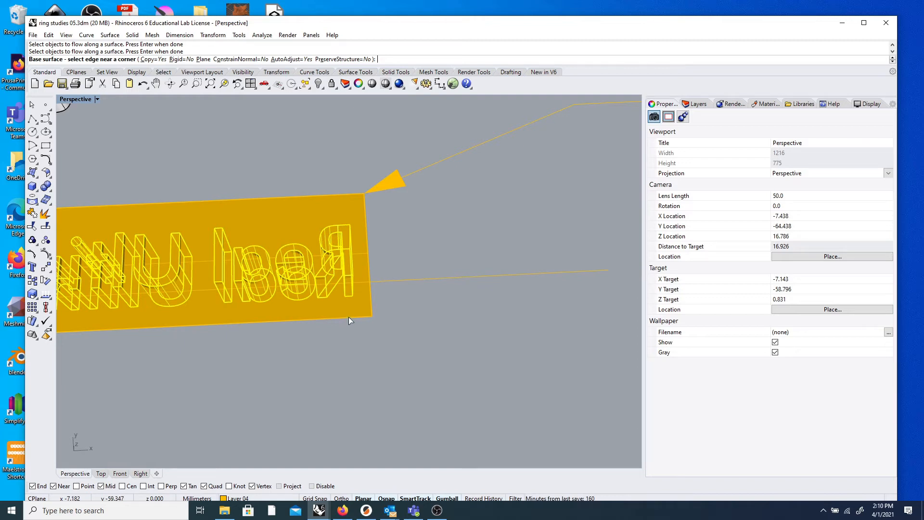
pyautogui.click(349, 319)
pyautogui.scroll(-5, 359, 331)
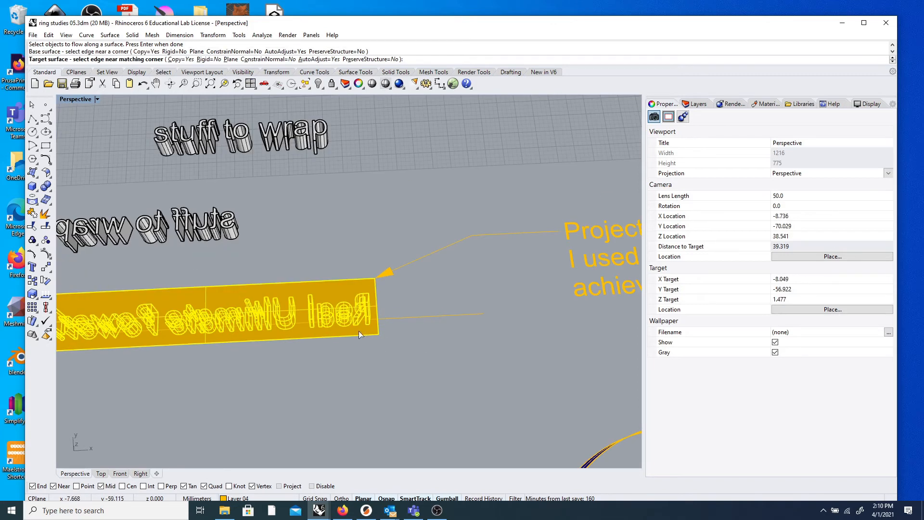
pyautogui.scroll(-20, 358, 332)
pyautogui.moveTo(355, 354); pyautogui.dragTo(608, 298, button='right')
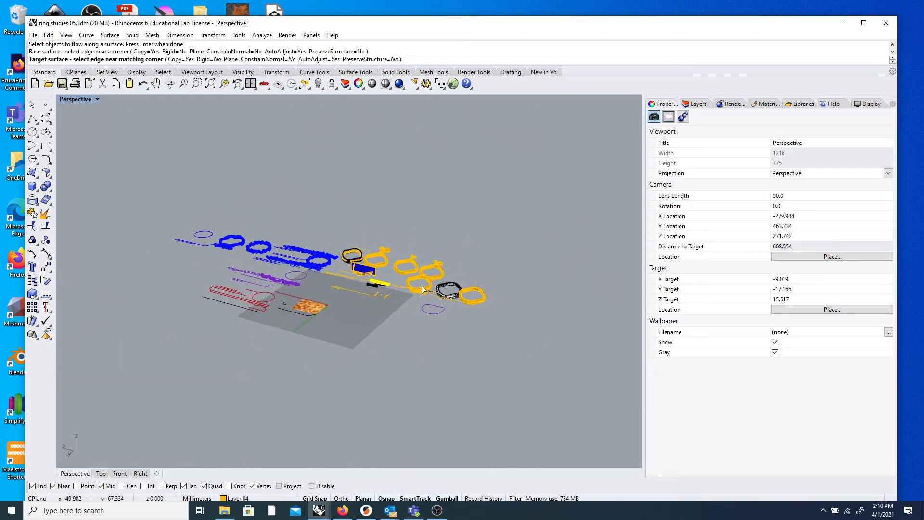
pyautogui.scroll(20, 423, 289)
pyautogui.scroll(6, 387, 278)
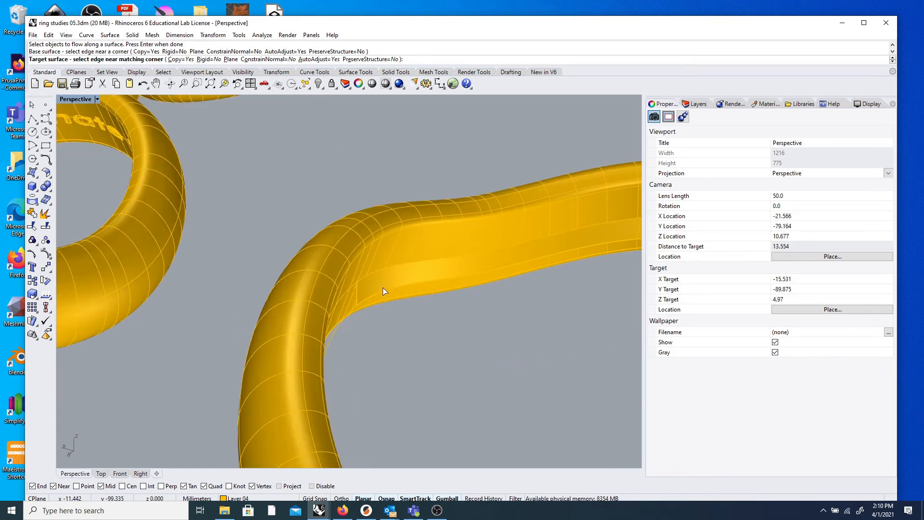
pyautogui.click(360, 300)
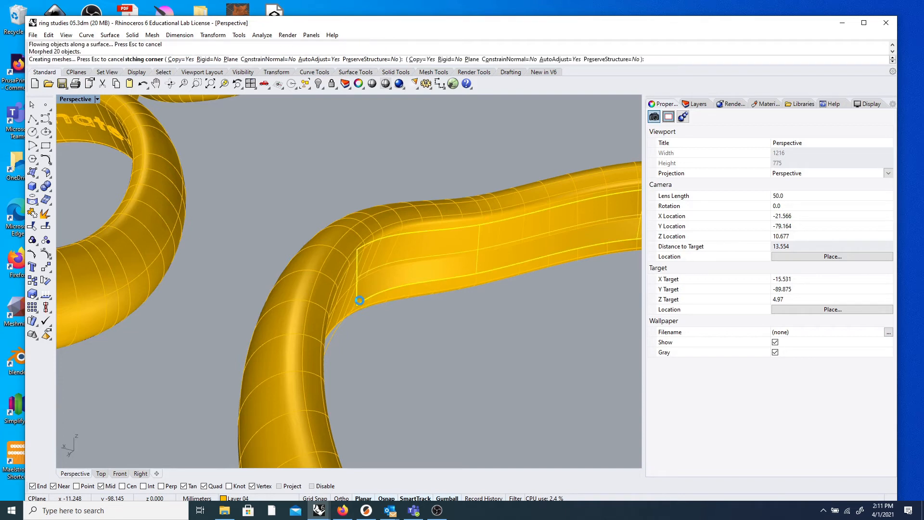
# - Examine how the flowed letters sit along the inside of the ring and how far they project from its wall
pyautogui.scroll(-8, 360, 293)
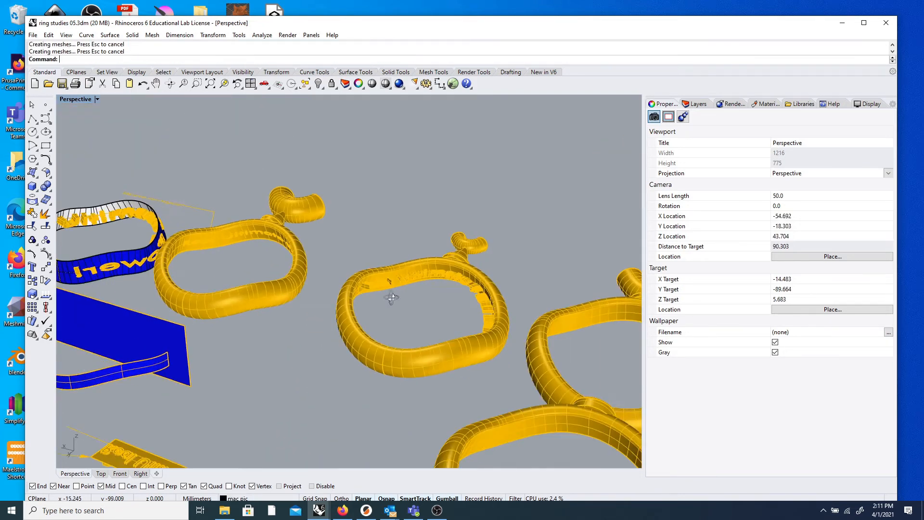
pyautogui.scroll(5, 415, 287)
pyautogui.scroll(8, 415, 287)
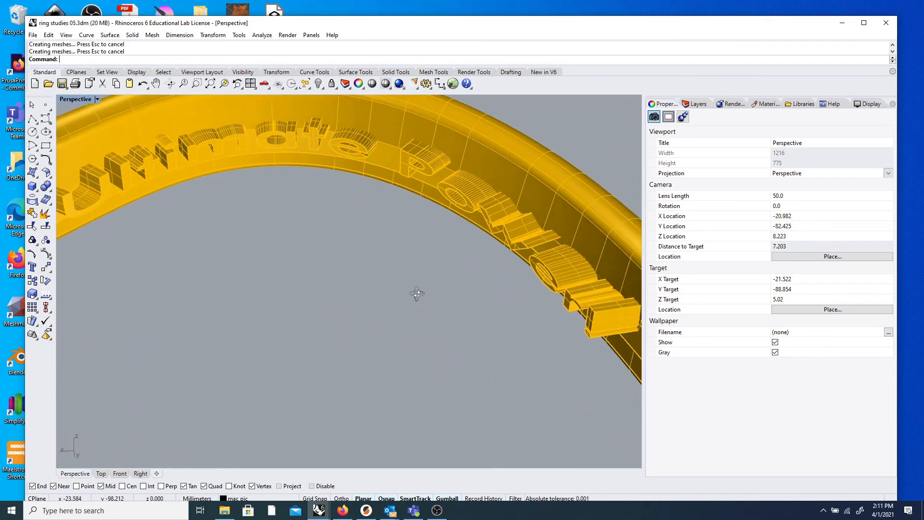
pyautogui.moveTo(438, 290); pyautogui.dragTo(347, 283, button='right')
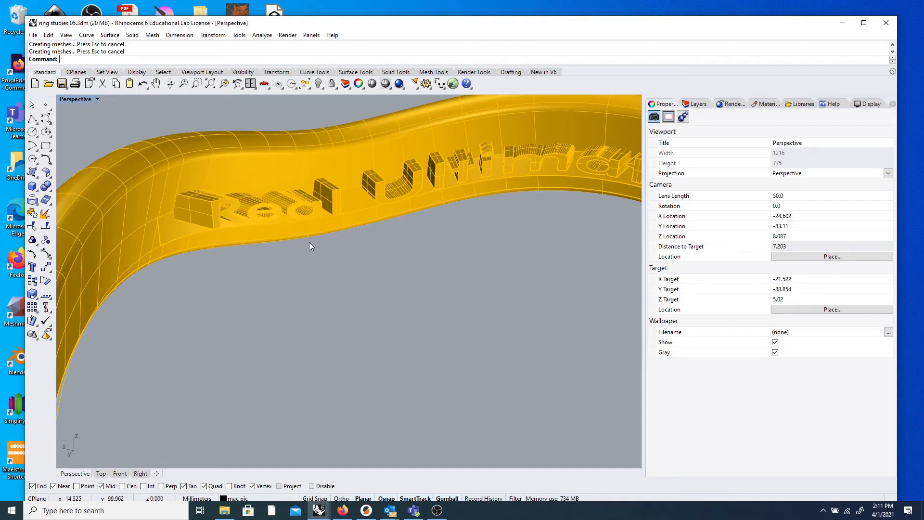
pyautogui.scroll(-10, 210, 163)
pyautogui.moveTo(197, 104); pyautogui.dragTo(443, 295)
pyautogui.moveTo(400, 282); pyautogui.dragTo(324, 162, button='right')
pyautogui.press('Escape')
pyautogui.scroll(8, 301, 186)
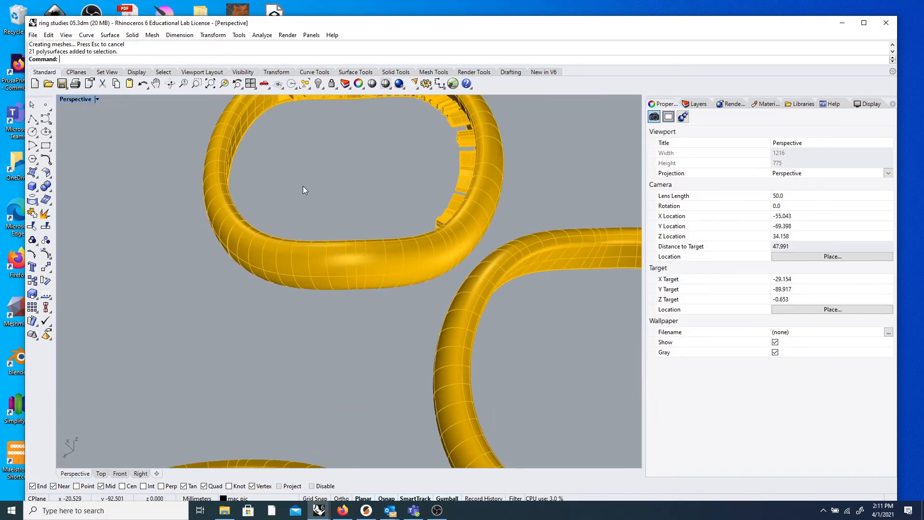
# - Delete the separate trimmed surface behind the raised lettering on the ring's inner wall
pyautogui.click(230, 155)
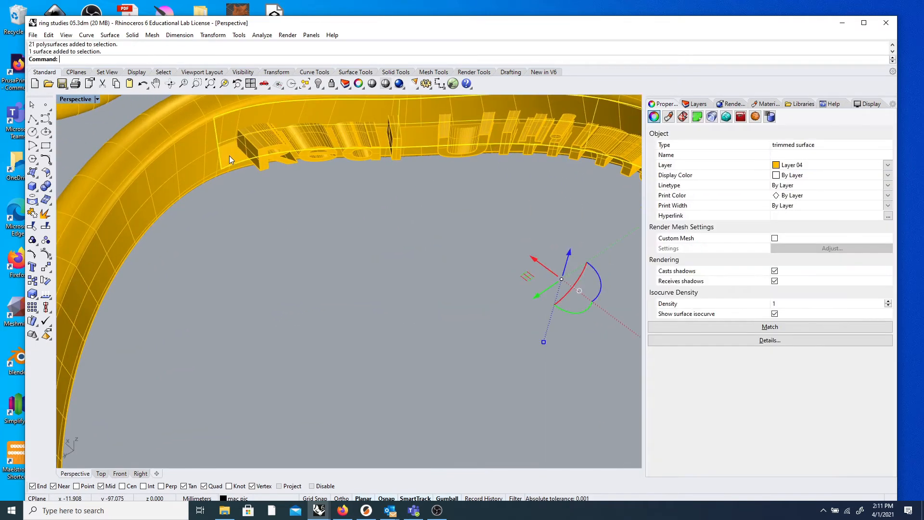
pyautogui.press('Delete')
pyautogui.moveTo(232, 153); pyautogui.dragTo(167, 179, button='right')
pyautogui.scroll(-10, 168, 177)
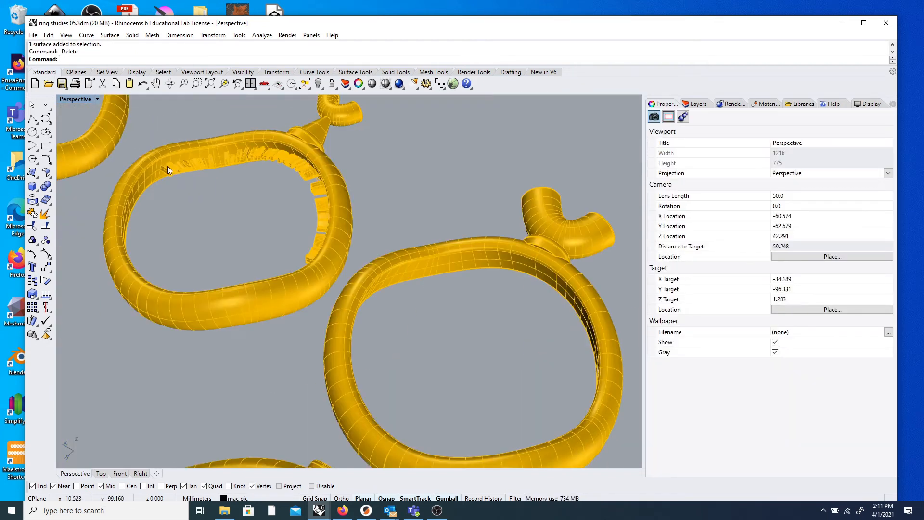
# - Subtract the first group of letter solids from the ring with Boolean Difference to engrave them into the inner wall
pyautogui.click(48, 183)
pyautogui.click(74, 191)
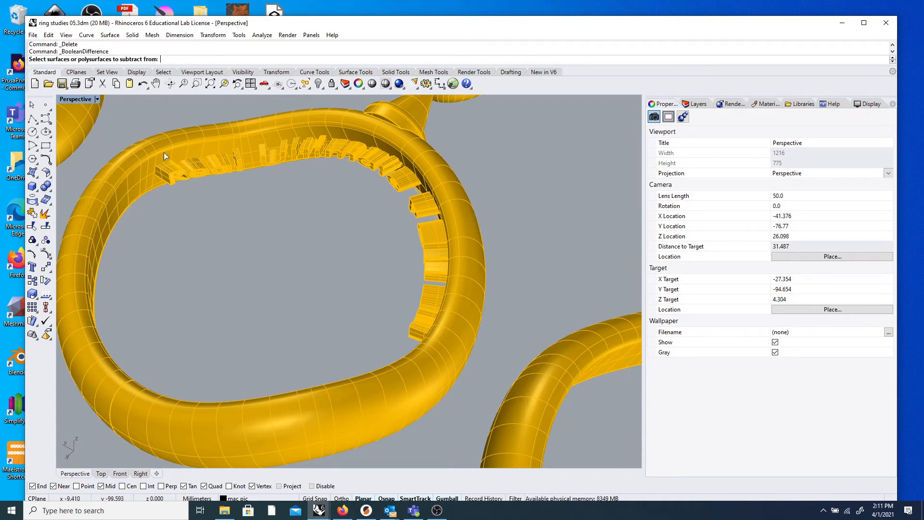
pyautogui.click(187, 139)
pyautogui.press('Return')
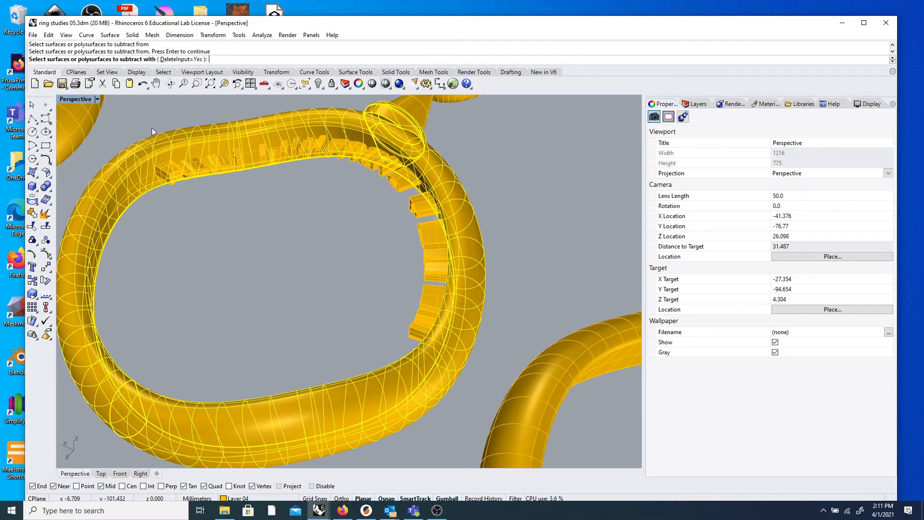
pyautogui.moveTo(131, 116); pyautogui.dragTo(250, 210)
pyautogui.press('Return')
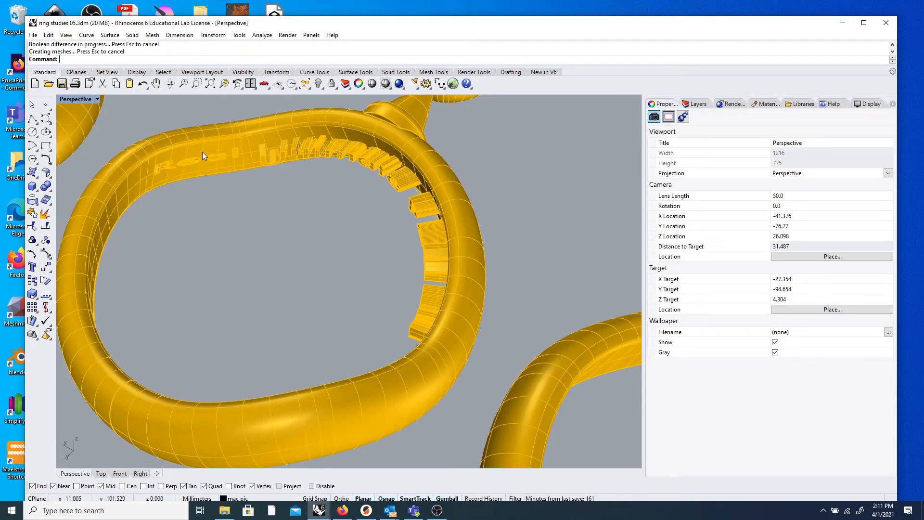
# - Inspect the engraved letters on the ring's inner wall up close, and review the full layout of ring studies
pyautogui.scroll(10, 204, 152)
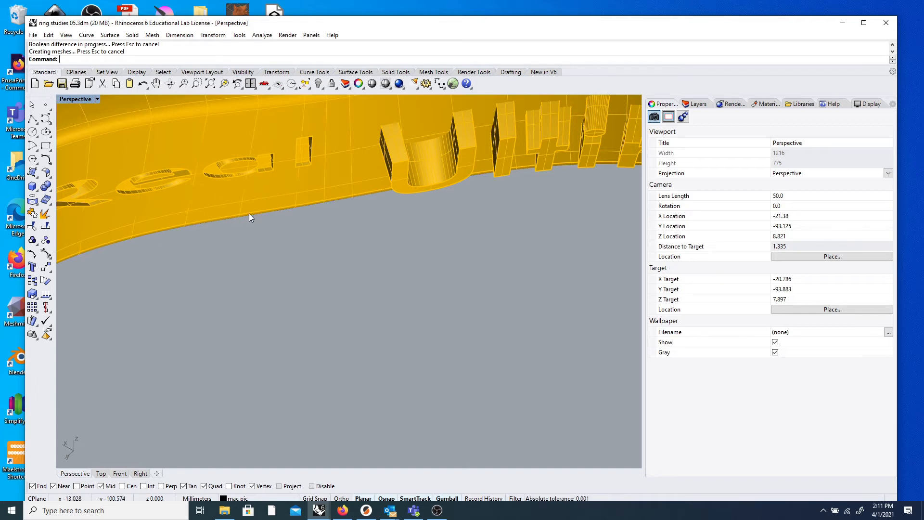
pyautogui.scroll(-20, 267, 218)
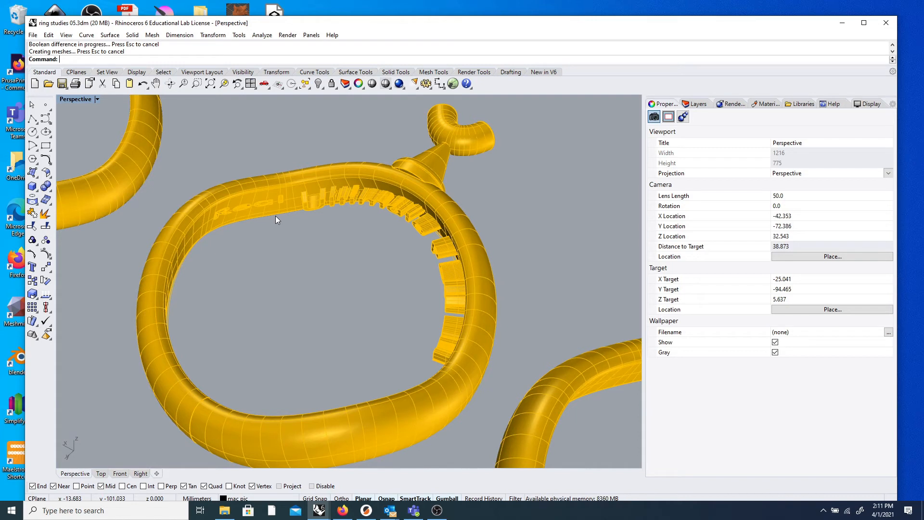
pyautogui.scroll(-11, 249, 146)
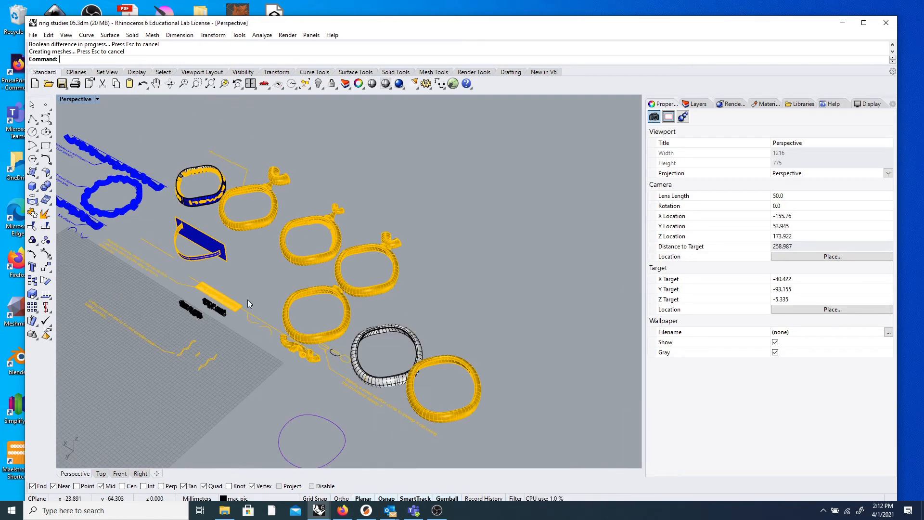
pyautogui.moveTo(491, 357); pyautogui.dragTo(344, 339, button='right')
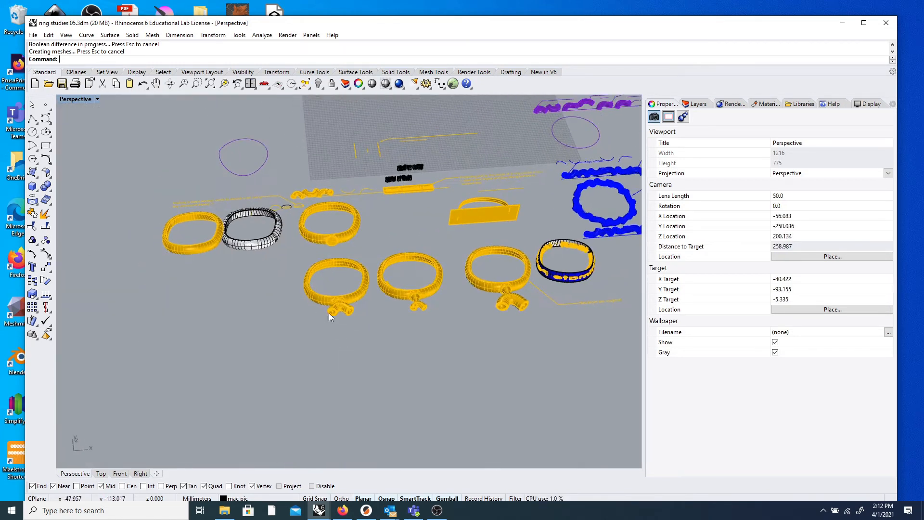
pyautogui.scroll(-6, 508, 233)
pyautogui.scroll(2, 492, 203)
pyautogui.scroll(2, 493, 224)
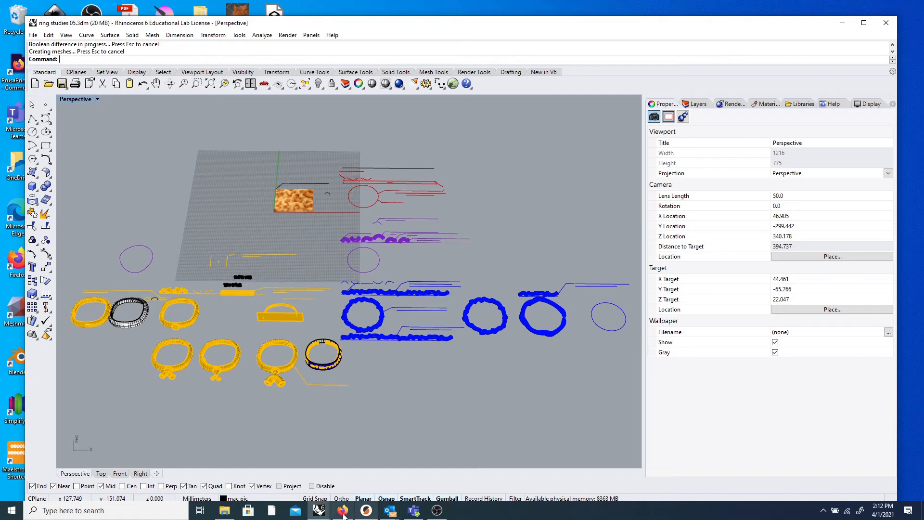
pyautogui.moveTo(392, 514)
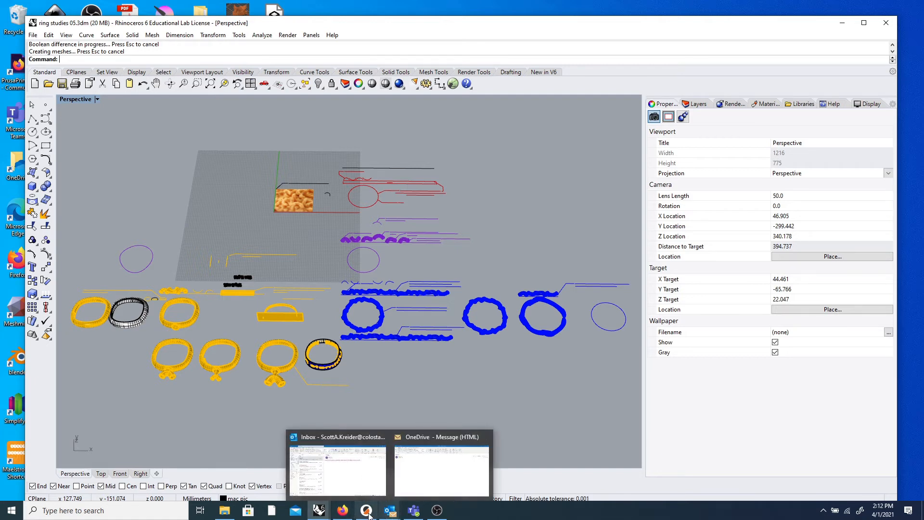
pyautogui.moveTo(431, 514)
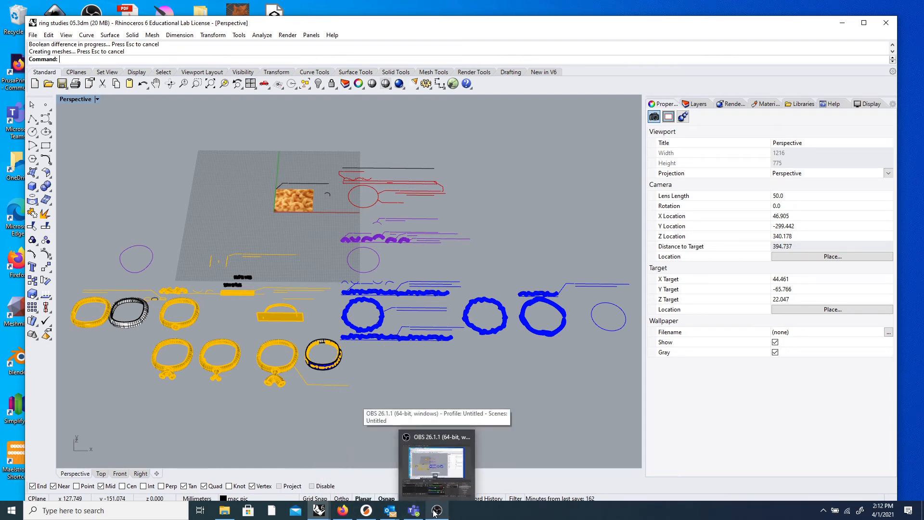
pyautogui.click(435, 511)
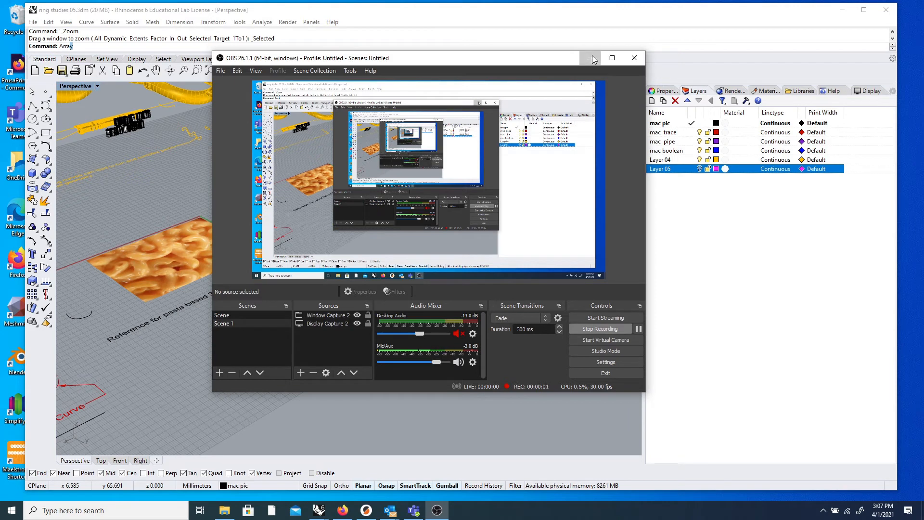
pyautogui.click(590, 58)
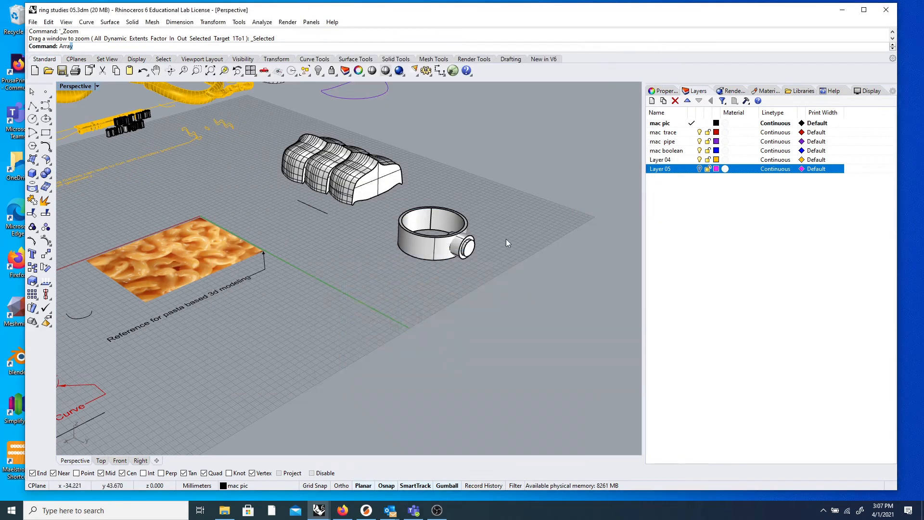
# - Examine the plain ring band and the stepped cylinders passing through its wall from several angles
pyautogui.moveTo(469, 274); pyautogui.dragTo(432, 294, button='right')
pyautogui.scroll(-3, 455, 257)
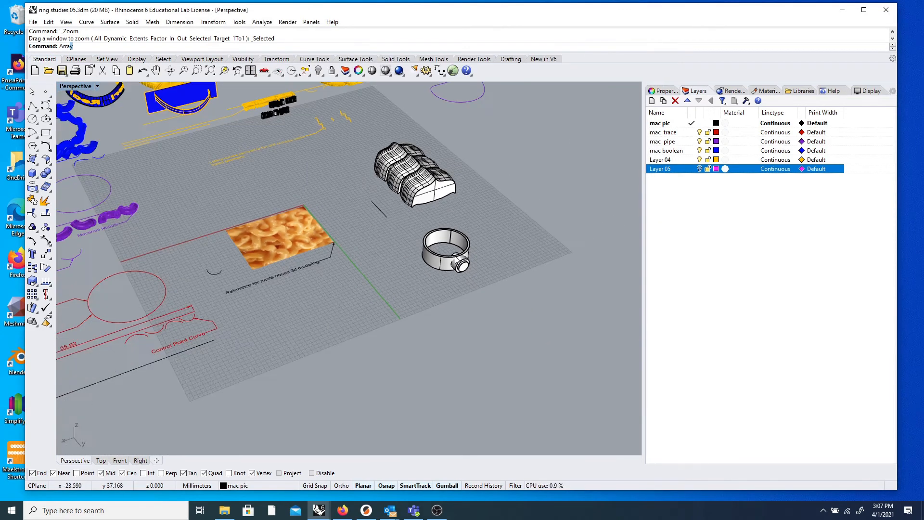
pyautogui.scroll(2, 456, 259)
pyautogui.press('Escape')
pyautogui.scroll(5, 464, 260)
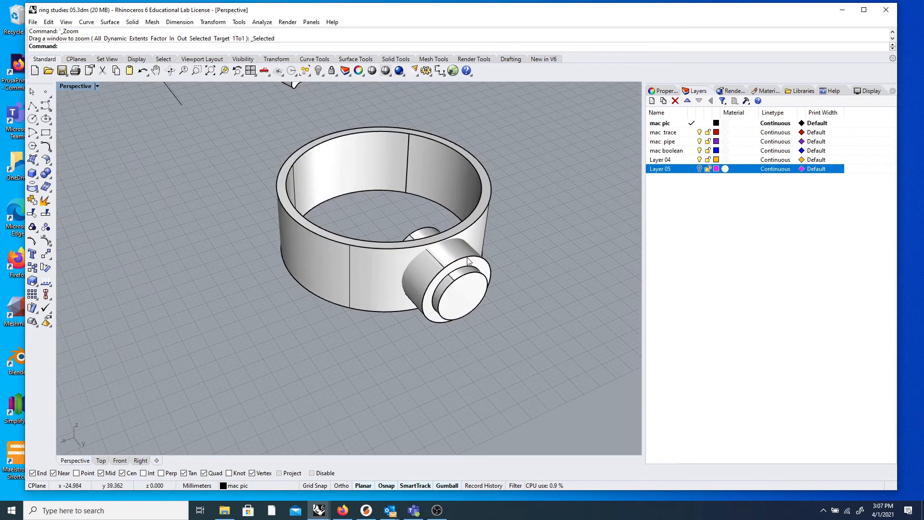
pyautogui.moveTo(413, 291); pyautogui.dragTo(504, 295, button='right')
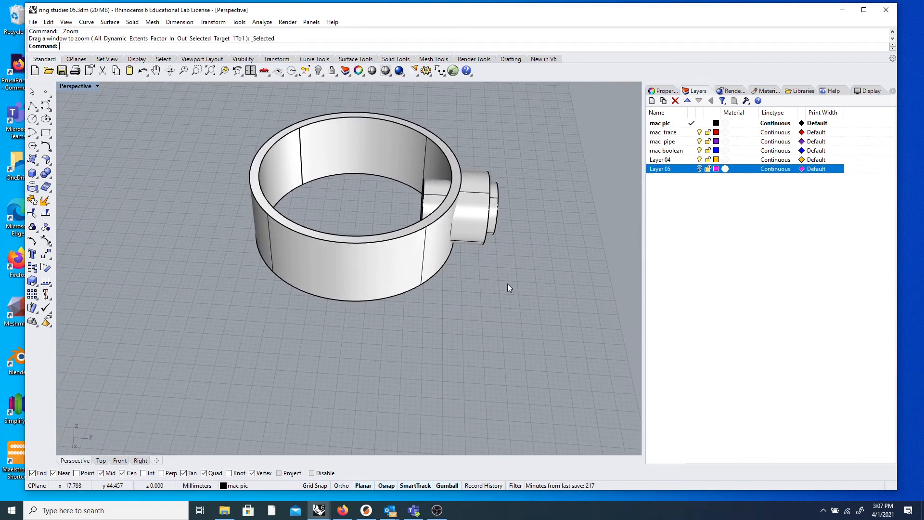
pyautogui.moveTo(528, 216); pyautogui.dragTo(404, 178, button='right')
pyautogui.moveTo(351, 236); pyautogui.dragTo(425, 228, button='right')
pyautogui.scroll(9, 474, 236)
pyautogui.scroll(-5, 426, 232)
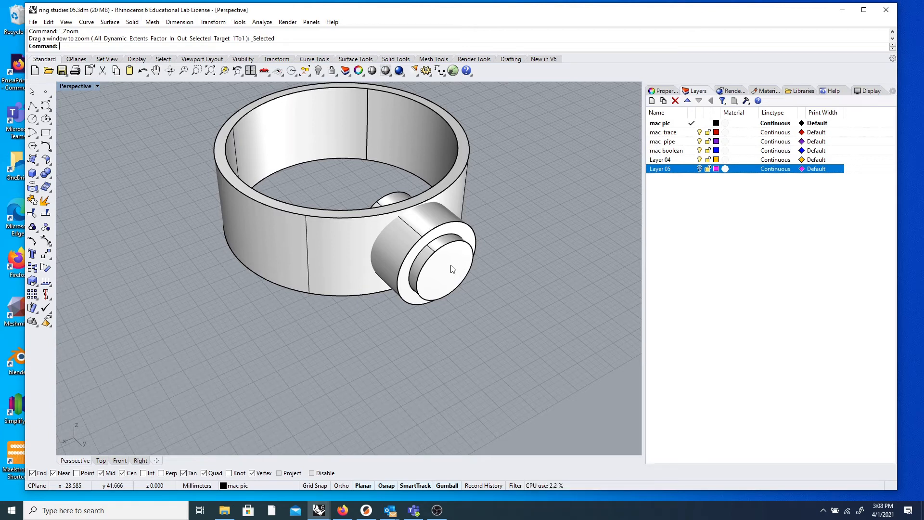
pyautogui.moveTo(443, 282); pyautogui.dragTo(534, 284, button='right')
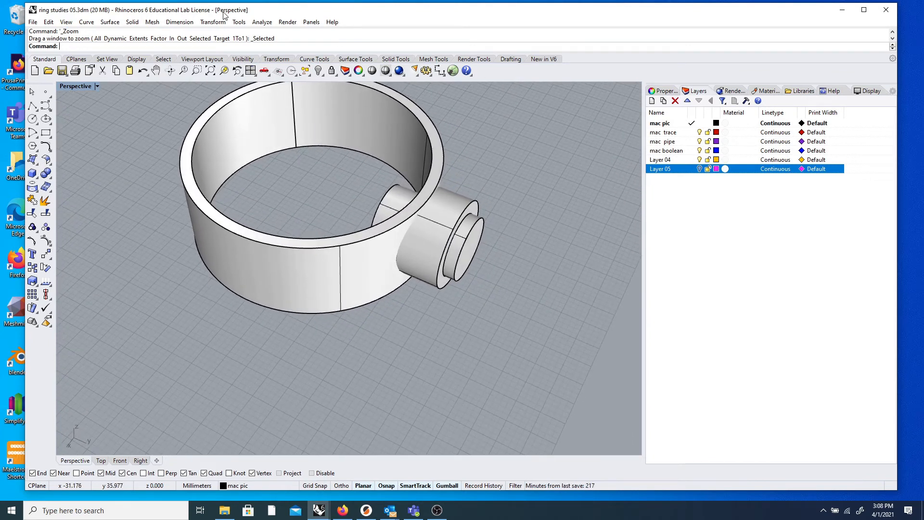
# - Look up the available Array commands and bring up the command help beside the model
pyautogui.write('Array')
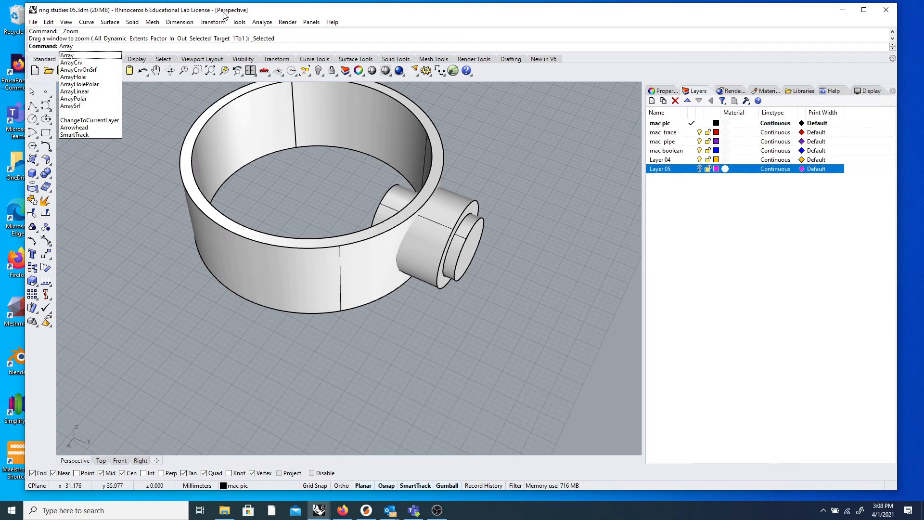
pyautogui.click(871, 91)
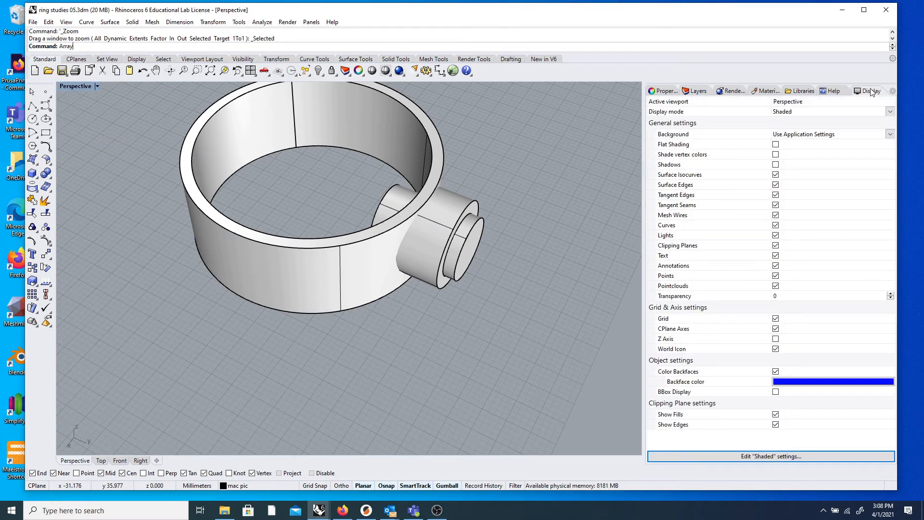
pyautogui.click(829, 92)
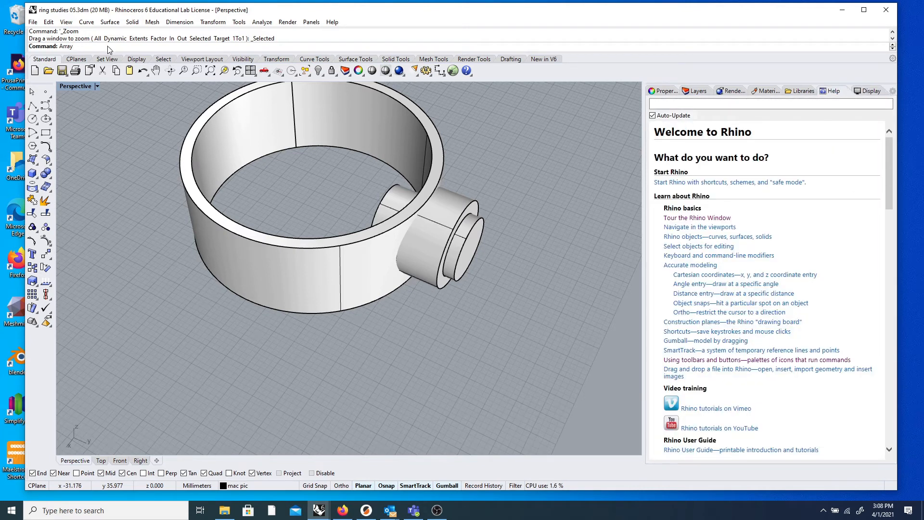
# - Copy the two concentric cylinders around the ring's center with ArrayPolar, using 4 items over a 360-degree fill angle
pyautogui.press('BackSpace')
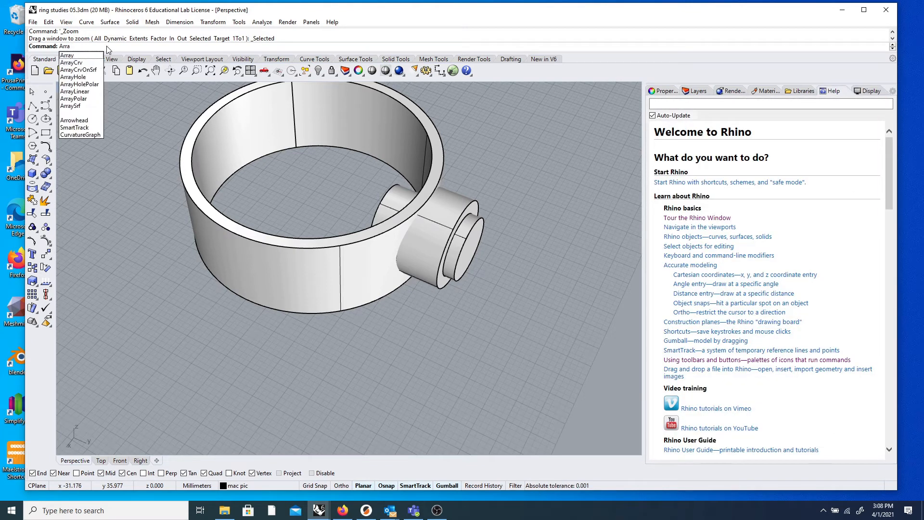
pyautogui.click(83, 98)
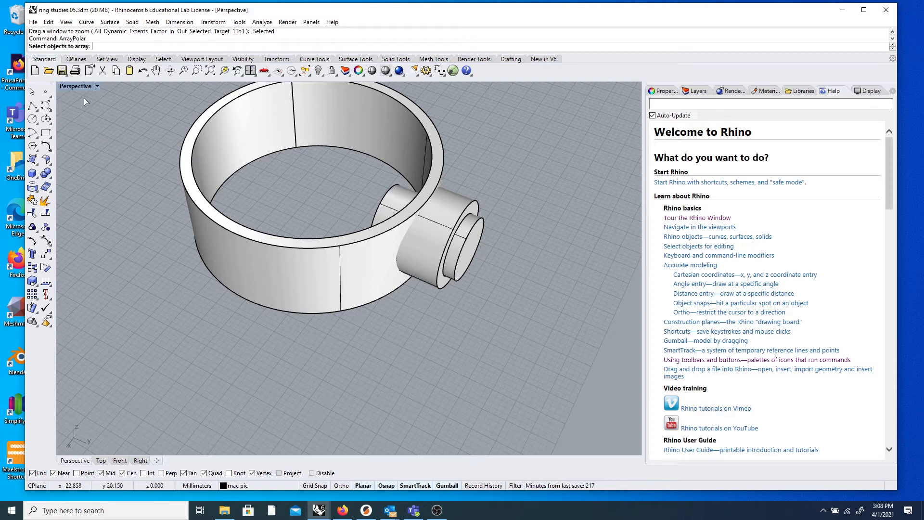
pyautogui.click(451, 209)
pyautogui.click(477, 230)
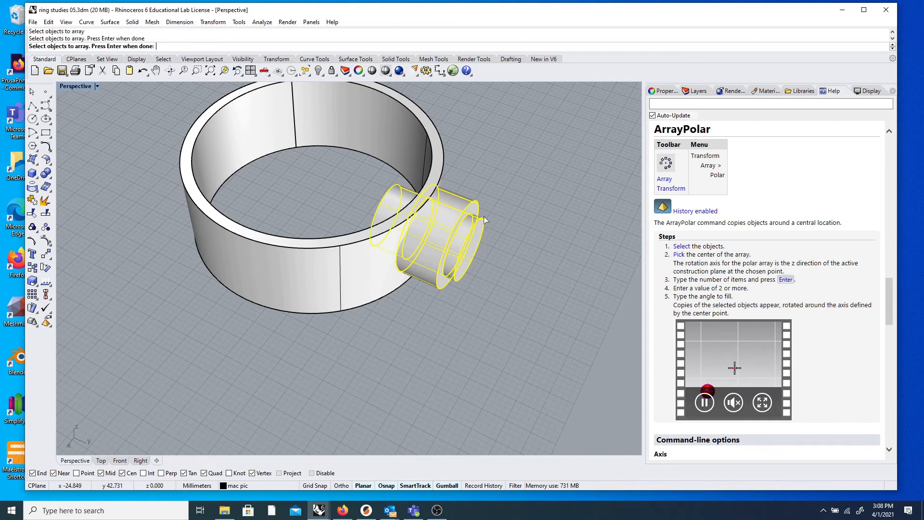
pyautogui.press('Return')
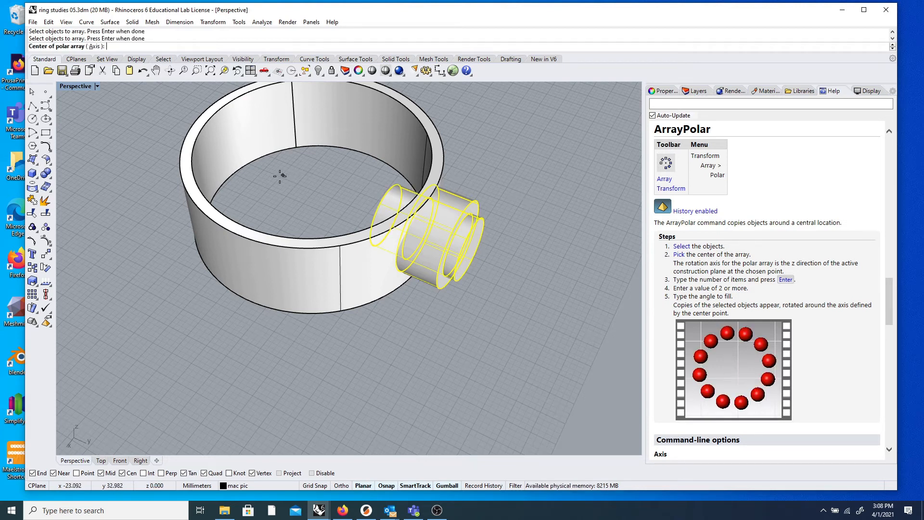
pyautogui.click(252, 169)
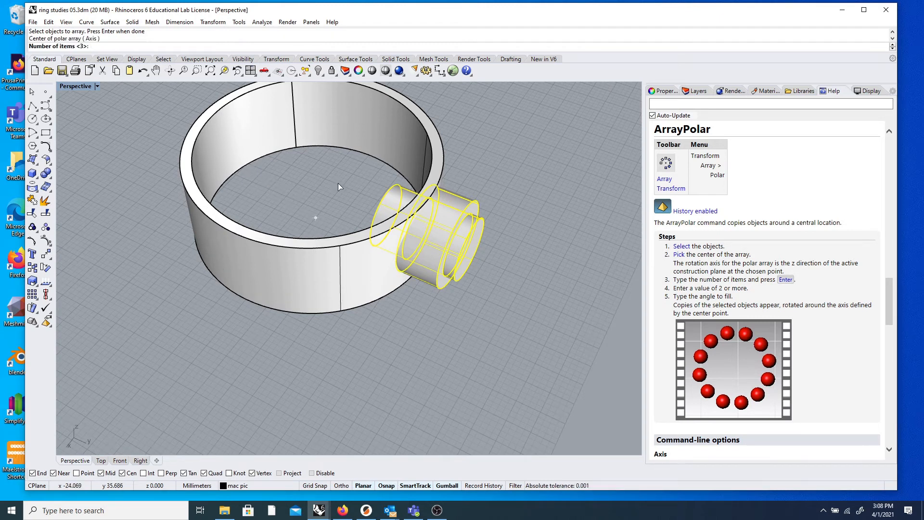
pyautogui.moveTo(242, 153); pyautogui.dragTo(261, 182, button='right')
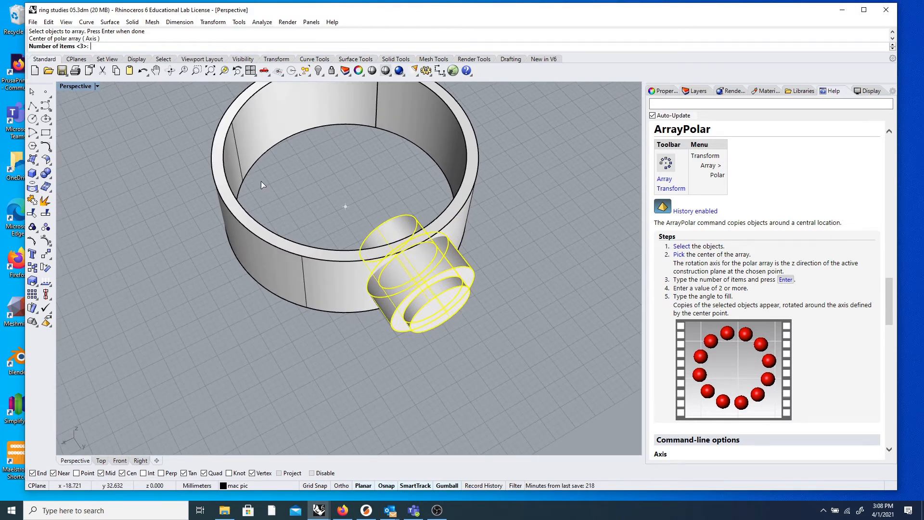
pyautogui.press('Return')
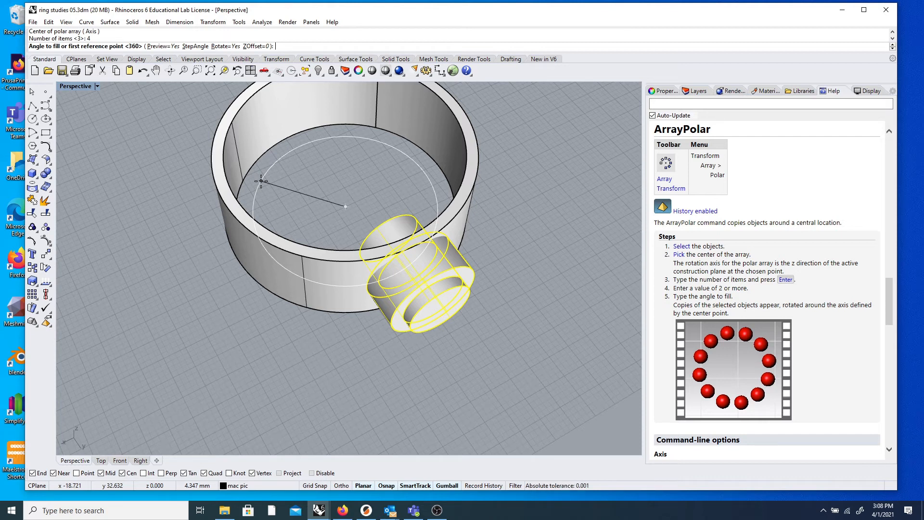
pyautogui.press('Return')
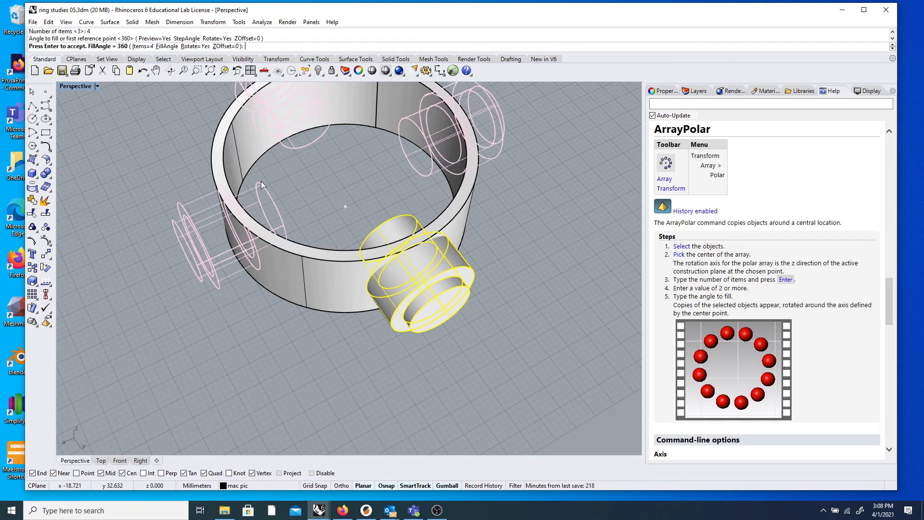
pyautogui.scroll(-5, 259, 164)
pyautogui.moveTo(286, 169); pyautogui.dragTo(195, 189, button='right')
pyautogui.scroll(2, 196, 189)
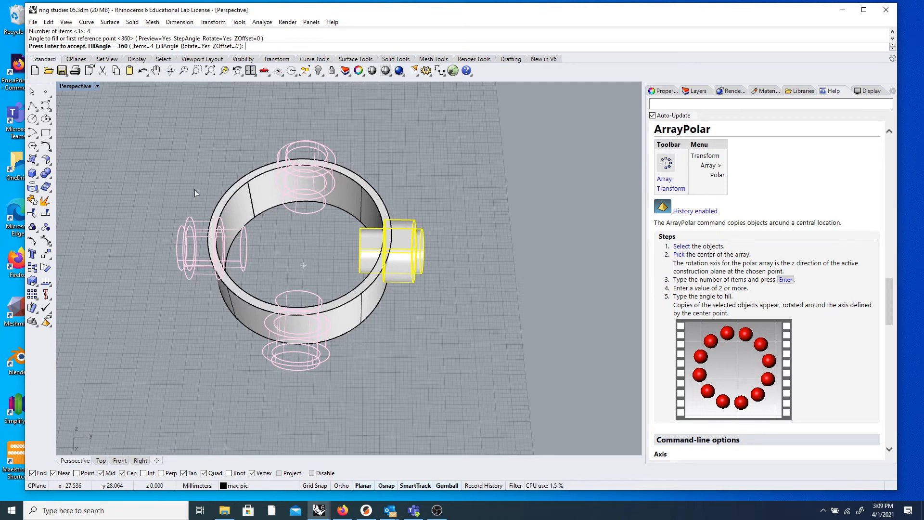
pyautogui.press('Return')
# - Inspect the arrayed cylinders and where they pass through the ring band's wall
pyautogui.moveTo(184, 209); pyautogui.dragTo(390, 230, button='right')
pyautogui.scroll(5, 308, 187)
pyautogui.scroll(-6, 391, 230)
pyautogui.scroll(5, 425, 238)
pyautogui.moveTo(436, 270); pyautogui.dragTo(377, 232, button='right')
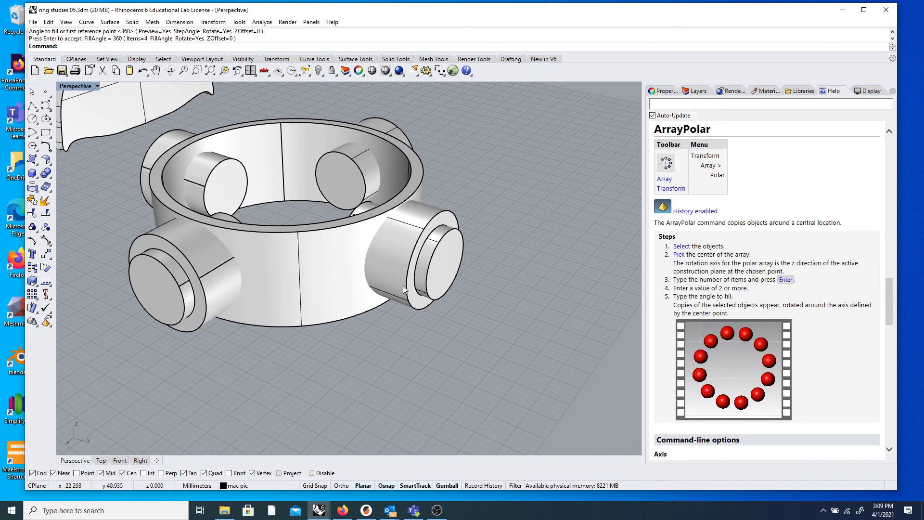
pyautogui.moveTo(234, 171); pyautogui.dragTo(184, 167, button='right')
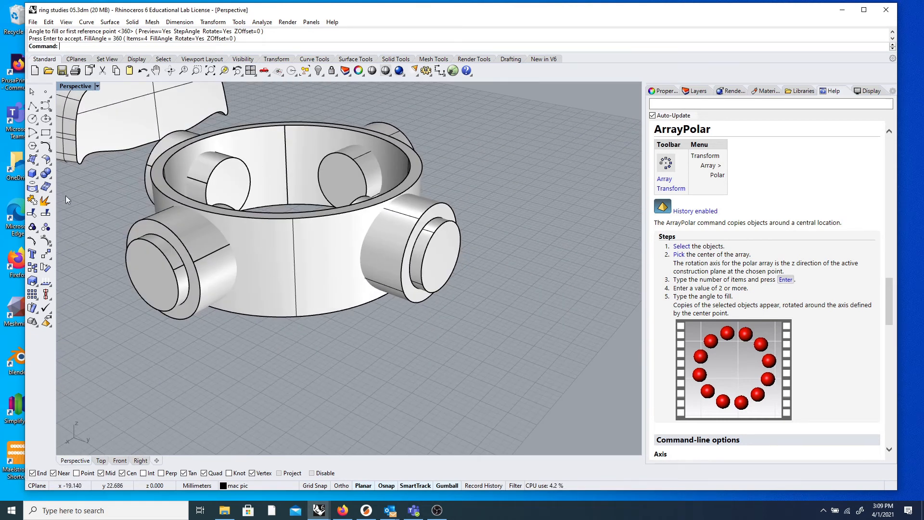
pyautogui.click(46, 174)
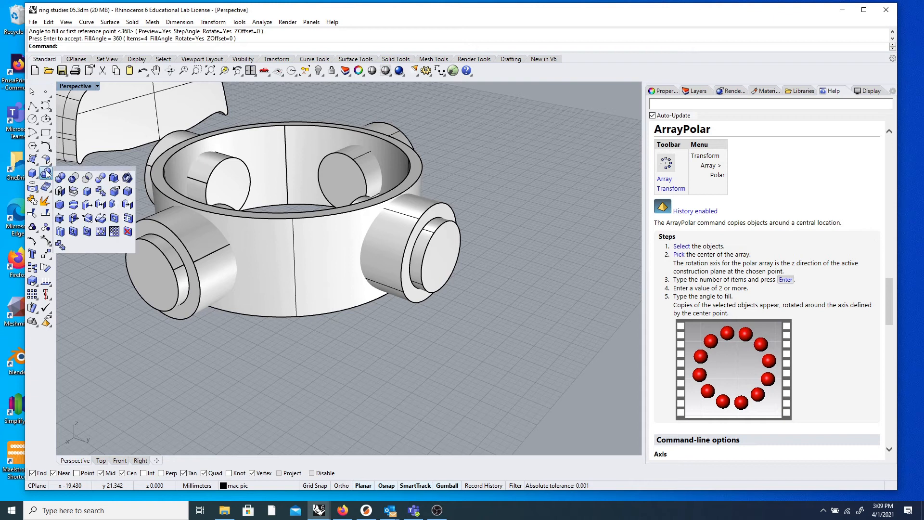
pyautogui.click(452, 368)
pyautogui.click(402, 279)
pyautogui.click(477, 314)
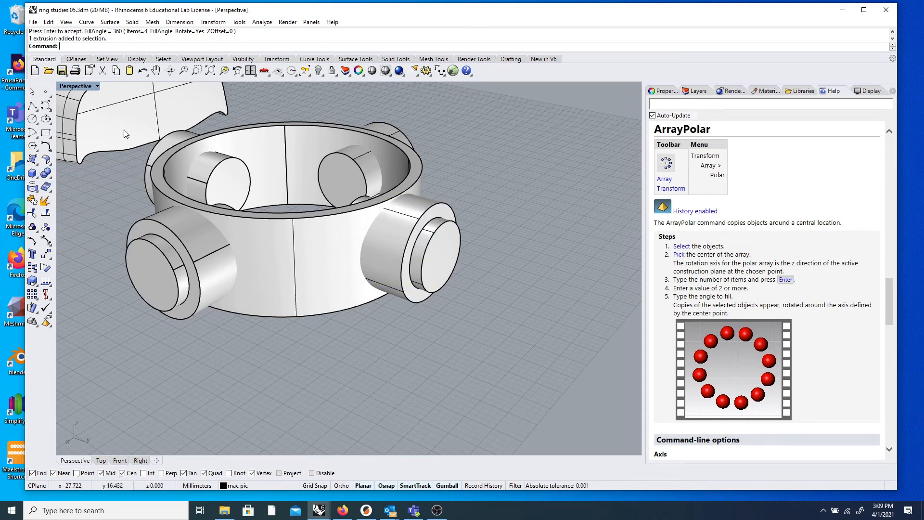
# - Examine the cylinders' overlap with the ring band's wall in Ghosted display, then return the viewport to Shaded
pyautogui.click(94, 87)
pyautogui.click(96, 142)
pyautogui.scroll(10, 380, 214)
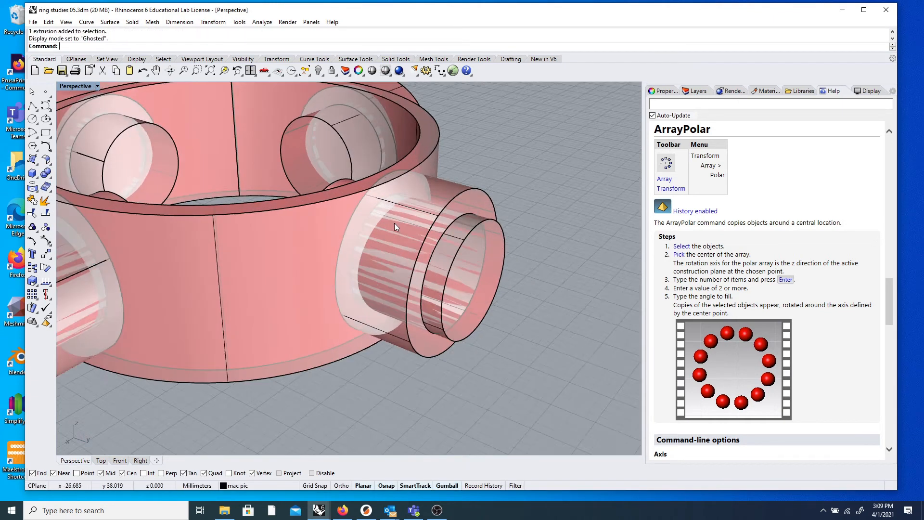
pyautogui.moveTo(358, 212); pyautogui.dragTo(476, 246, button='right')
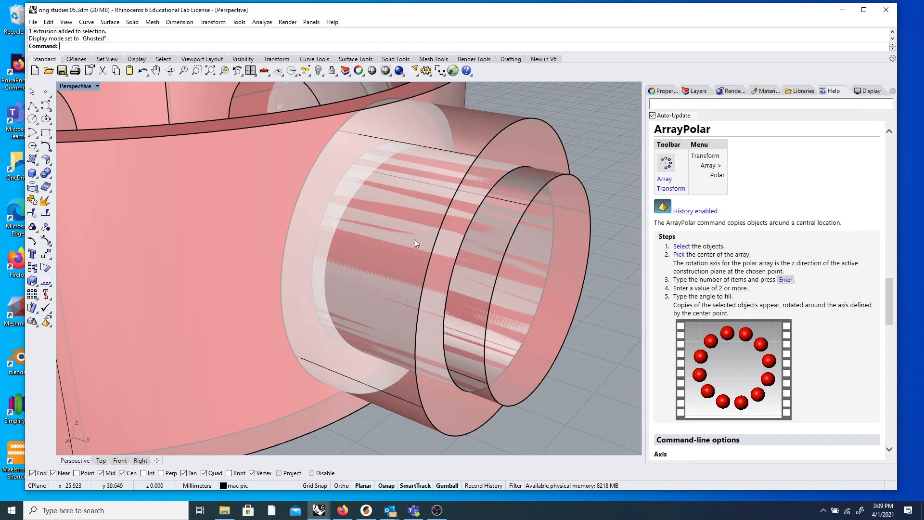
pyautogui.moveTo(247, 176); pyautogui.dragTo(345, 205, button='right')
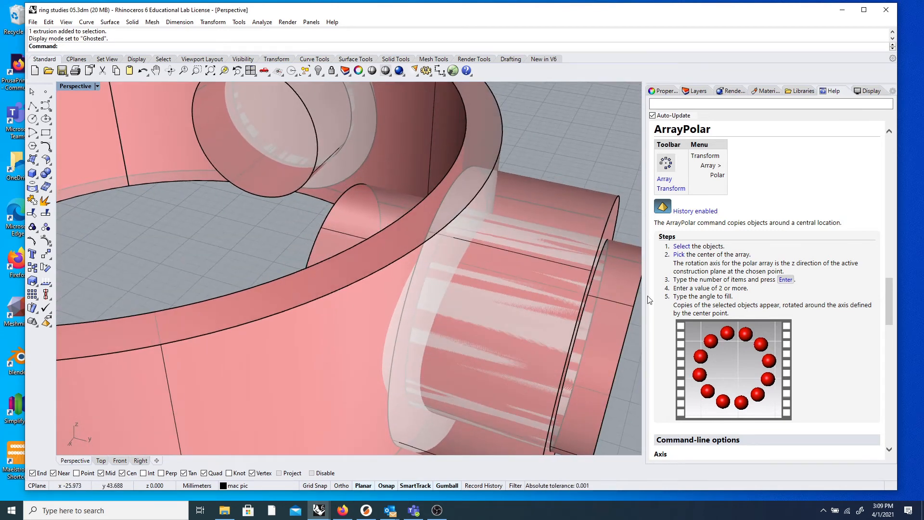
pyautogui.moveTo(224, 209); pyautogui.dragTo(310, 220, button='right')
pyautogui.scroll(-5, 298, 215)
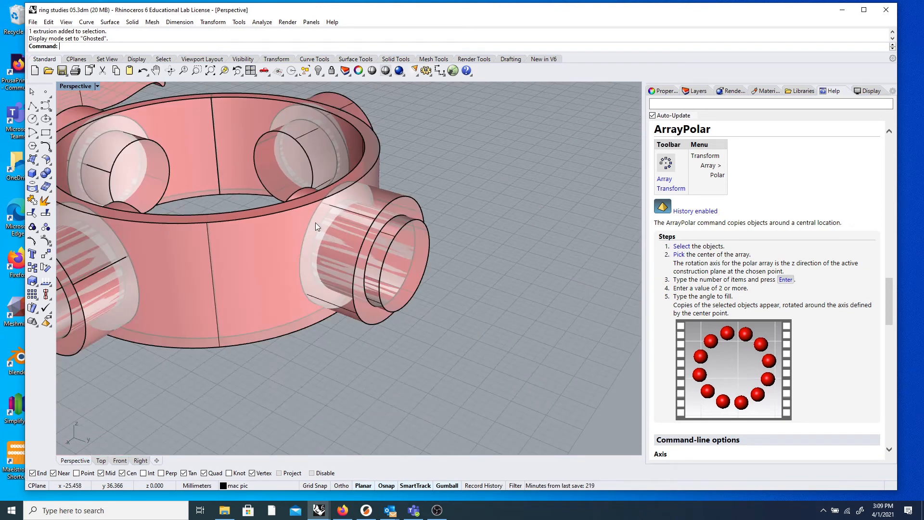
pyautogui.click(92, 87)
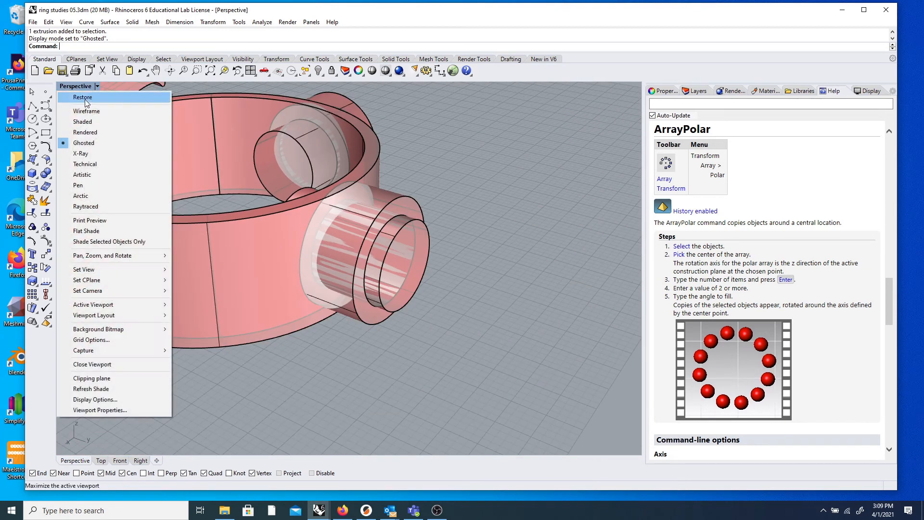
pyautogui.click(86, 120)
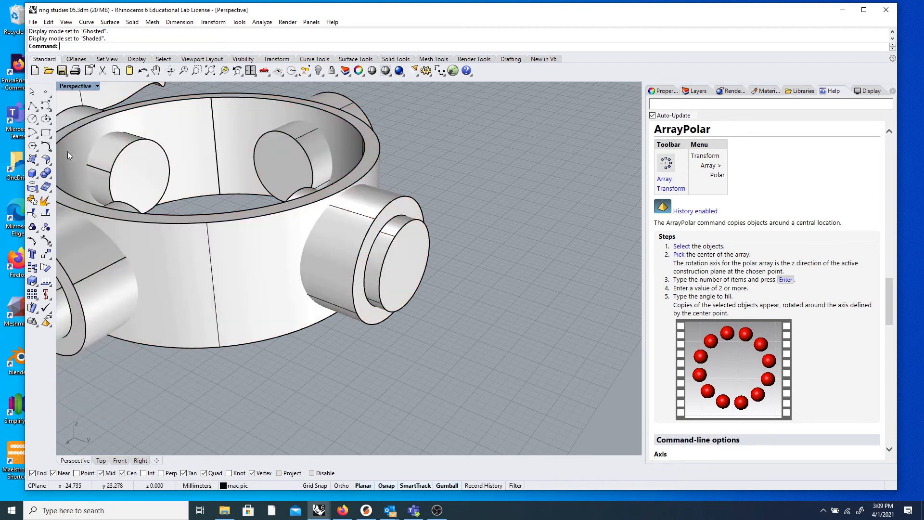
# - Subtract the four inner cylinders from the ring band with BooleanDifference to open round holes through its wall
pyautogui.click(47, 173)
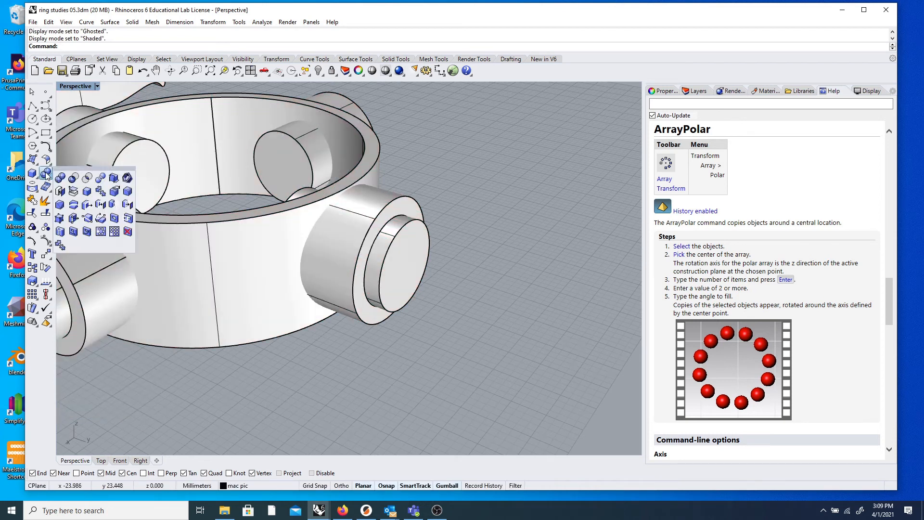
pyautogui.click(73, 178)
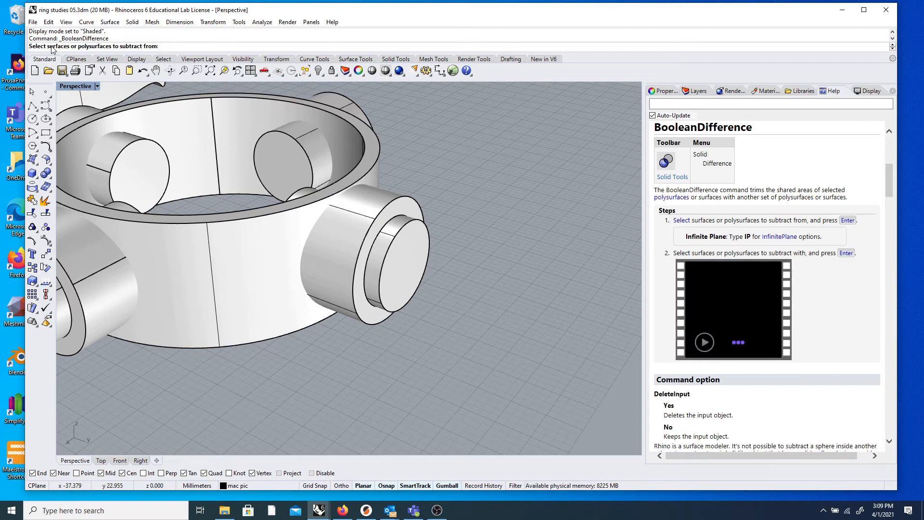
pyautogui.click(248, 273)
pyautogui.moveTo(451, 201); pyautogui.dragTo(444, 240, button='right')
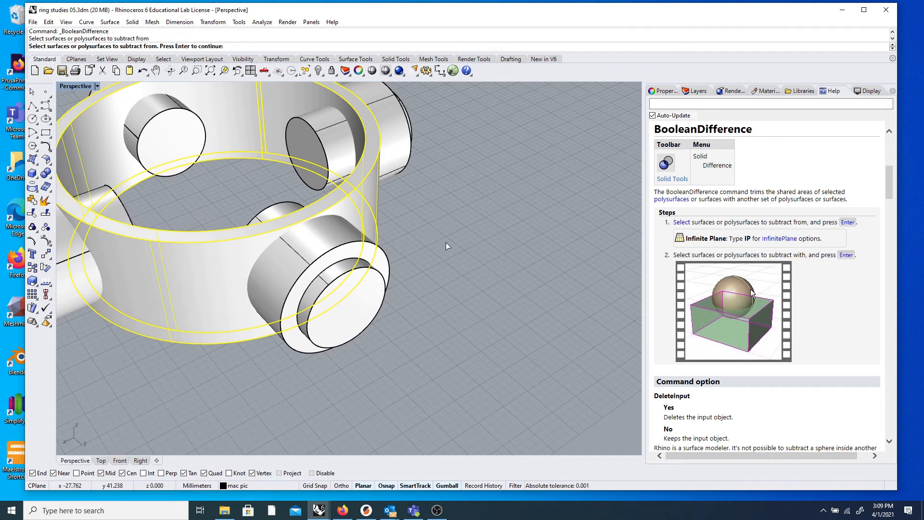
pyautogui.press('Return')
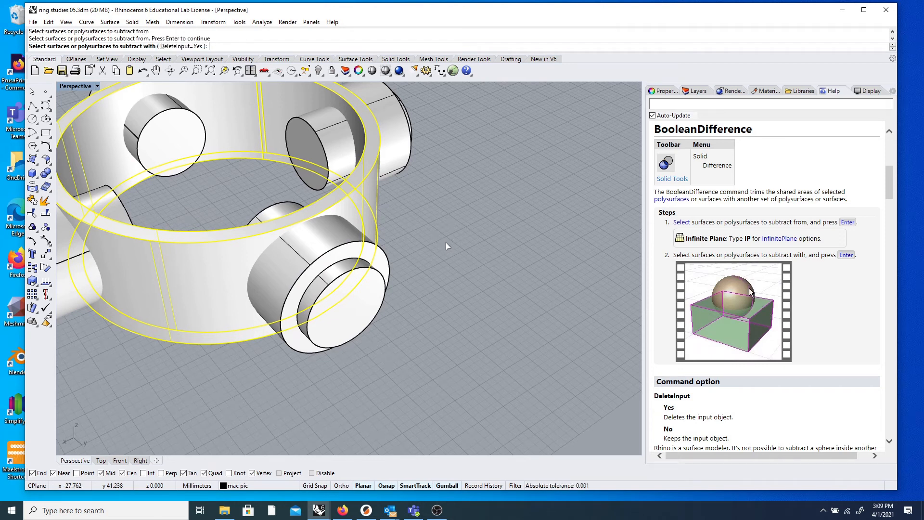
pyautogui.click(352, 300)
pyautogui.moveTo(351, 301); pyautogui.dragTo(283, 370, button='right')
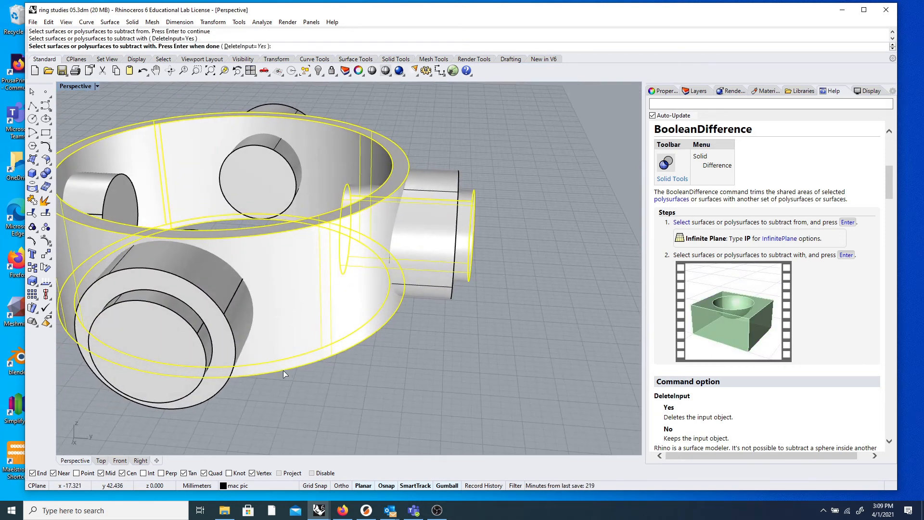
pyautogui.moveTo(172, 350); pyautogui.dragTo(184, 319, button='right')
pyautogui.rightClick(252, 279)
pyautogui.scroll(-3, 97, 280)
pyautogui.click(183, 320)
pyautogui.click(176, 308)
pyautogui.click(192, 333)
pyautogui.click(134, 353)
pyautogui.moveTo(134, 353); pyautogui.dragTo(221, 288, button='right')
pyautogui.click(223, 291)
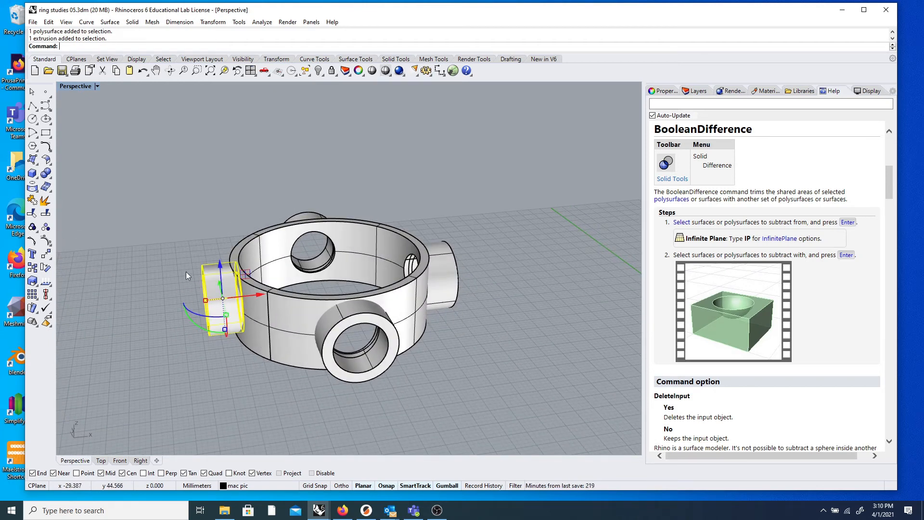
pyautogui.press('Escape')
# - Join the ring band and the four protruding tubes into one solid with BooleanUnion
pyautogui.click(47, 175)
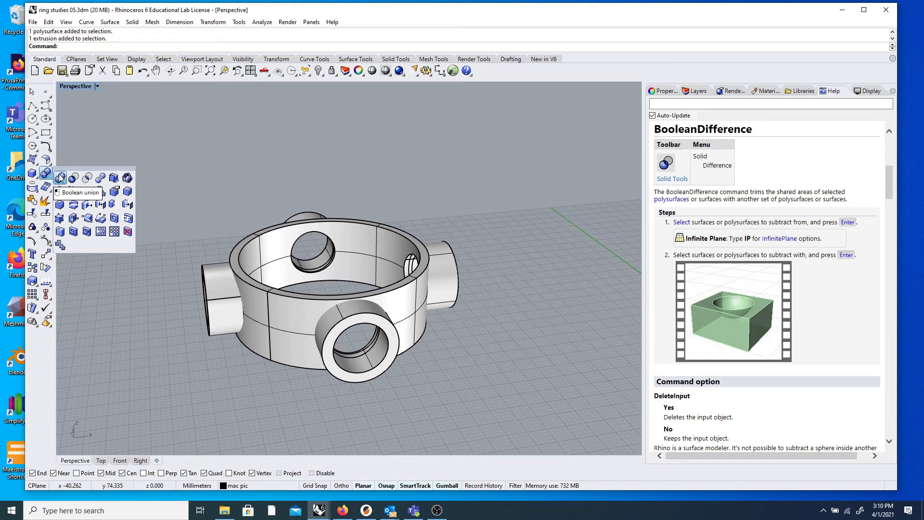
pyautogui.click(60, 177)
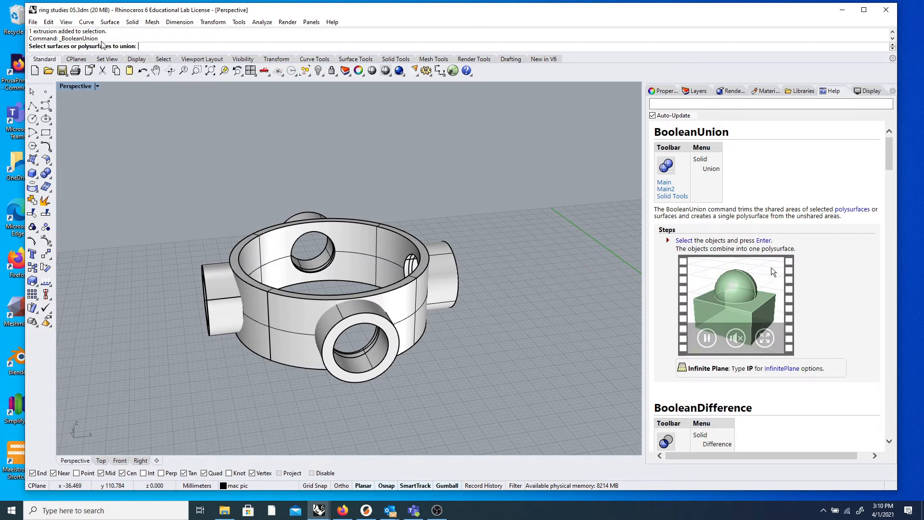
pyautogui.click(221, 304)
pyautogui.click(300, 307)
pyautogui.click(378, 315)
pyautogui.click(441, 281)
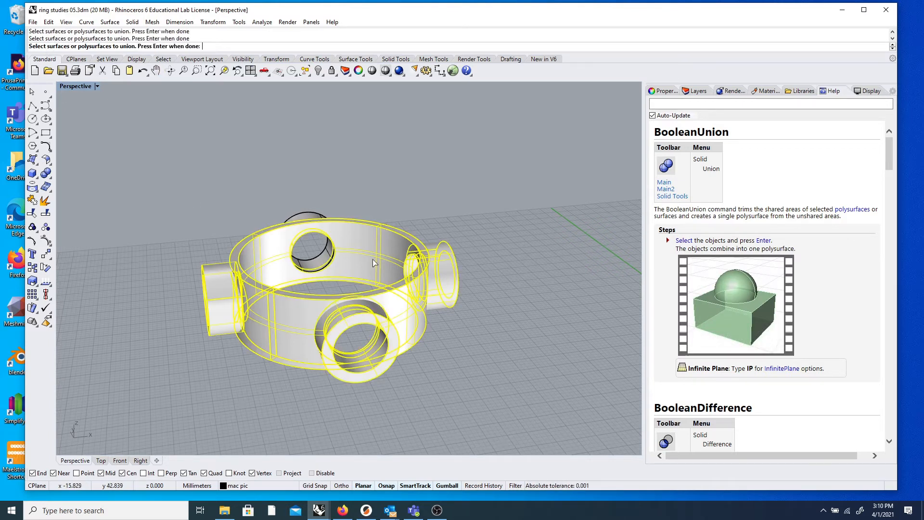
pyautogui.click(301, 217)
pyautogui.rightClick(126, 232)
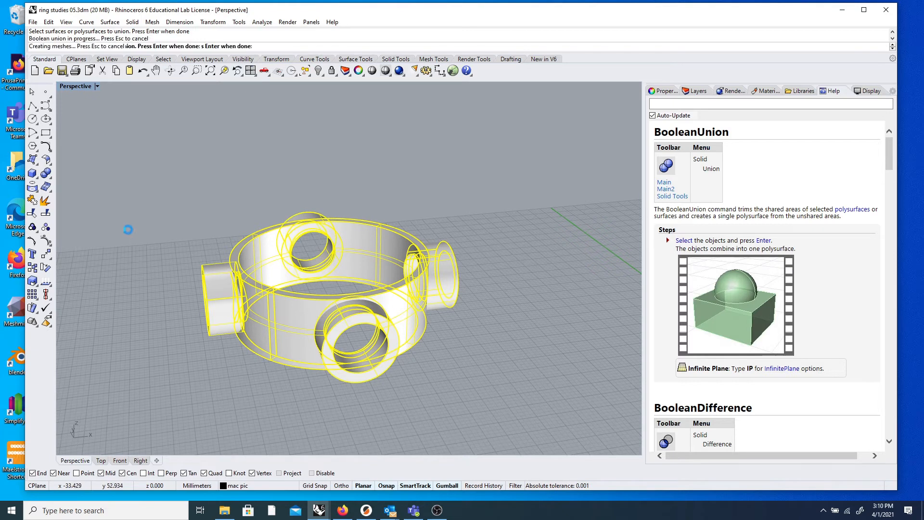
# - Check the united ring's object type in its properties and inspect the ring from several angles
pyautogui.moveTo(243, 249); pyautogui.dragTo(236, 295, button='right')
pyautogui.click(247, 301)
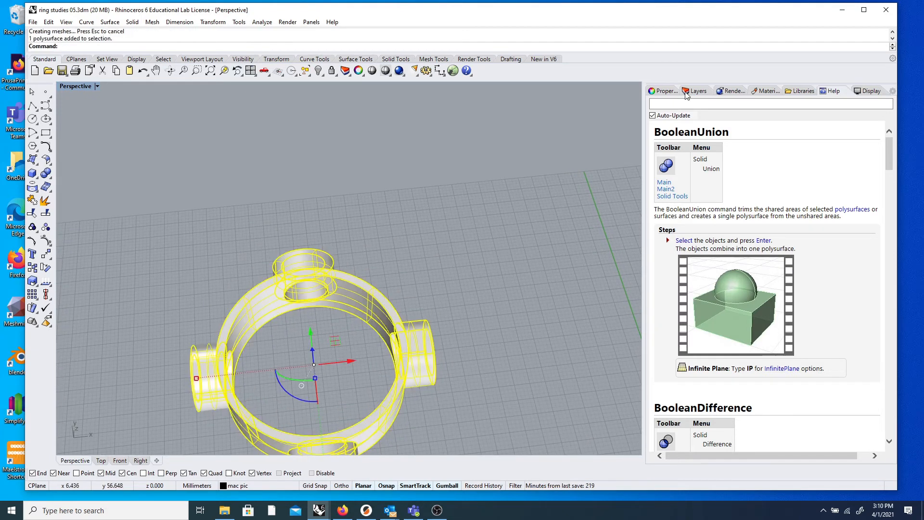
pyautogui.click(667, 93)
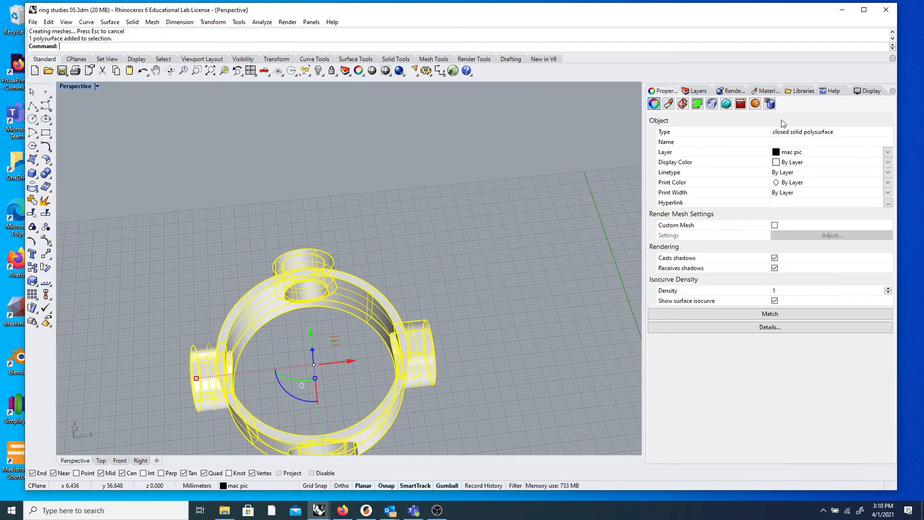
pyautogui.moveTo(371, 349); pyautogui.dragTo(339, 331, button='right')
pyautogui.click(340, 331)
pyautogui.click(442, 283)
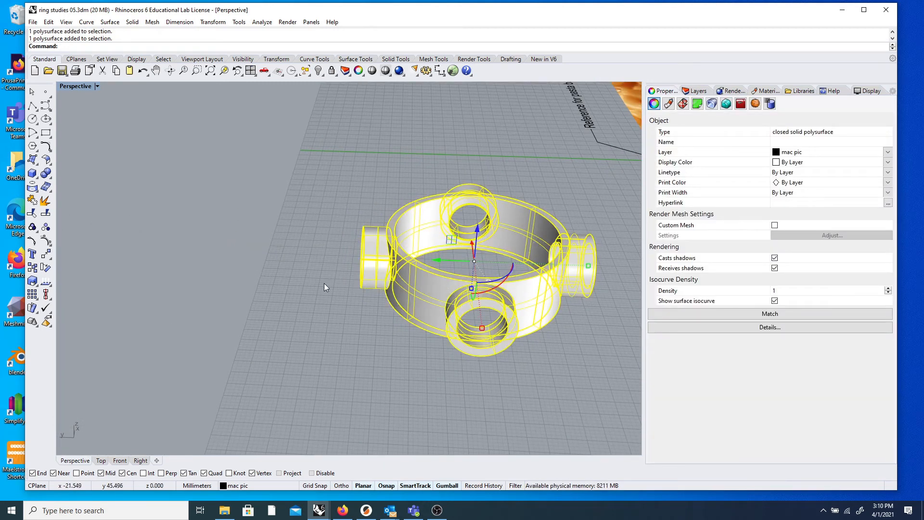
pyautogui.click(351, 331)
pyautogui.moveTo(351, 331); pyautogui.dragTo(327, 329, button='right')
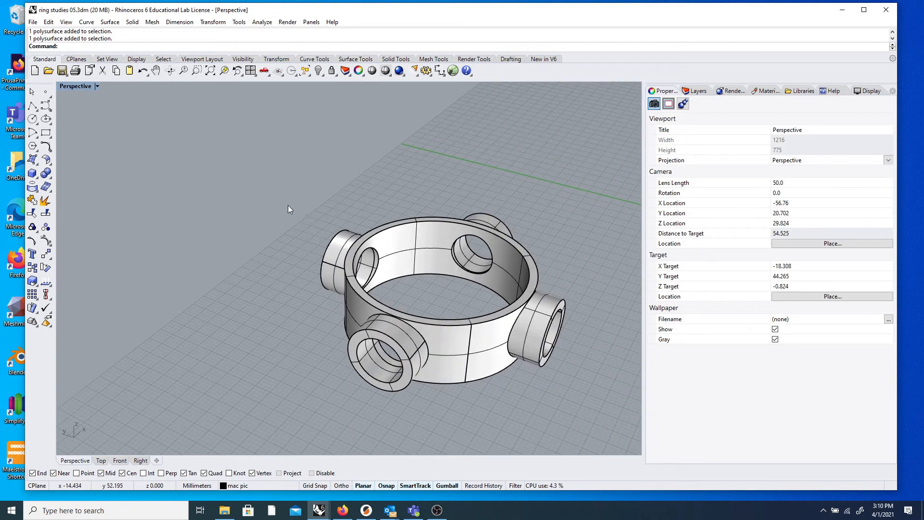
pyautogui.moveTo(428, 249); pyautogui.dragTo(329, 252, button='right')
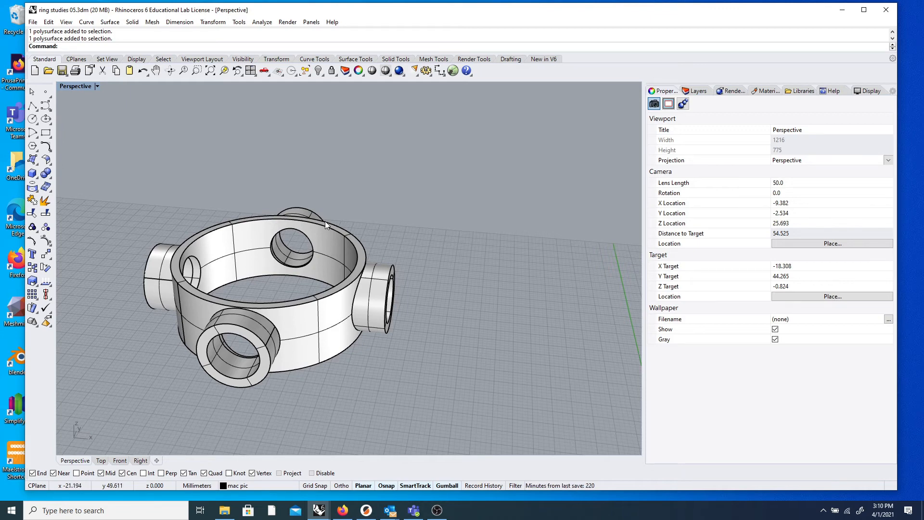
# - Find the puffy three-segment form elsewhere in the model and examine its rounded end segment as a separate object
pyautogui.scroll(-14, 323, 224)
pyautogui.moveTo(324, 224); pyautogui.dragTo(237, 286, button='right')
pyautogui.scroll(-6, 226, 267)
pyautogui.scroll(14, 207, 255)
pyautogui.scroll(-4, 237, 287)
pyautogui.scroll(8, 231, 247)
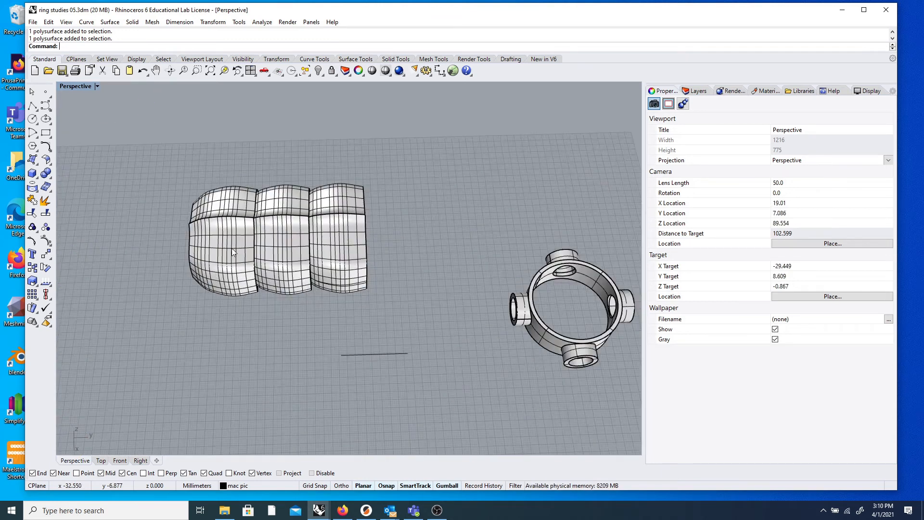
pyautogui.click(229, 247)
pyautogui.click(388, 287)
pyautogui.click(326, 284)
pyautogui.click(385, 285)
pyautogui.click(224, 271)
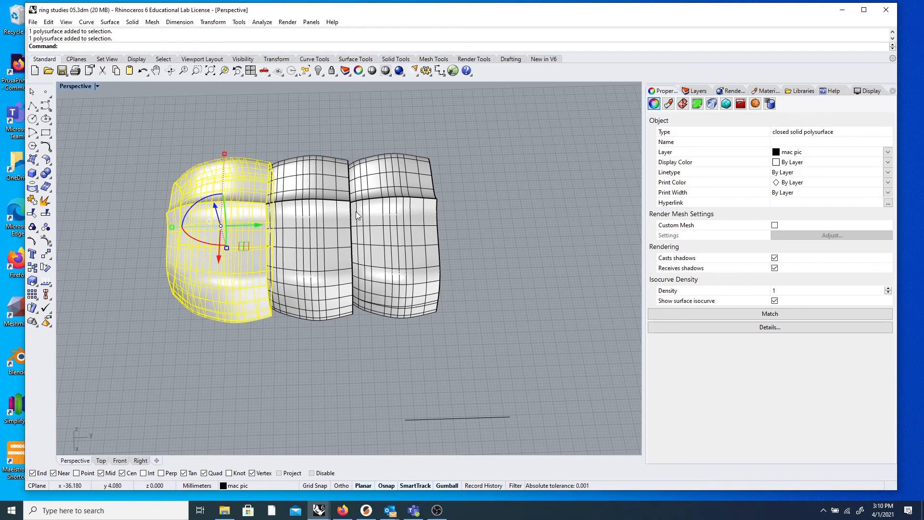
pyautogui.click(245, 141)
# - Start a rectangular Array with the rounded end segment of the puffy form as the object to repeat
pyautogui.write('Array')
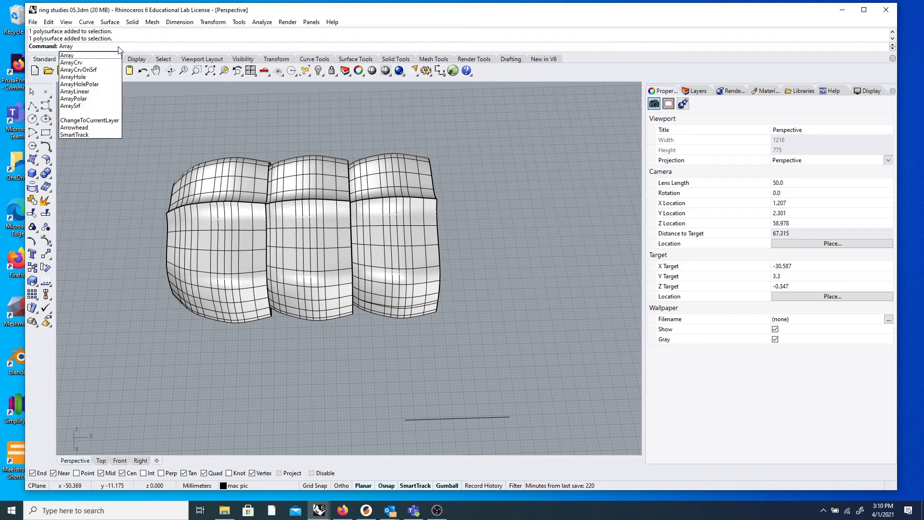
pyautogui.press('Return')
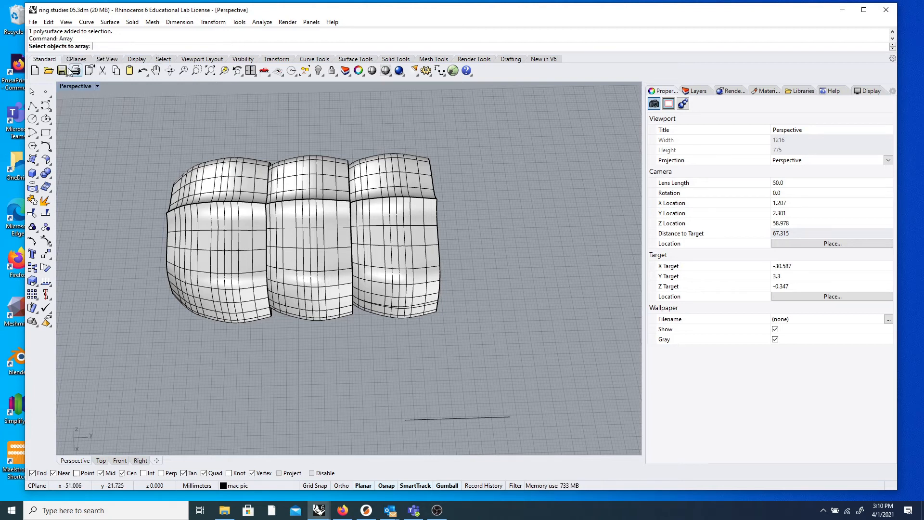
pyautogui.scroll(-5, 250, 247)
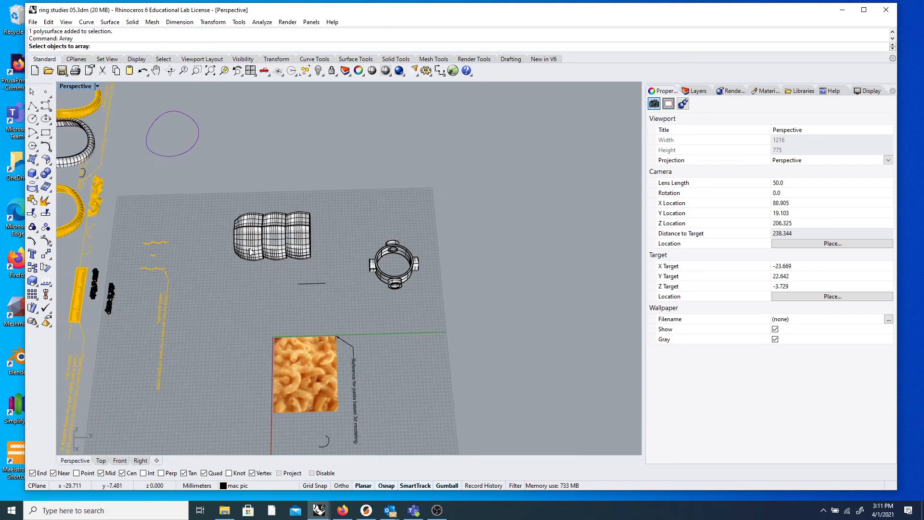
pyautogui.scroll(4, 250, 246)
pyautogui.click(252, 247)
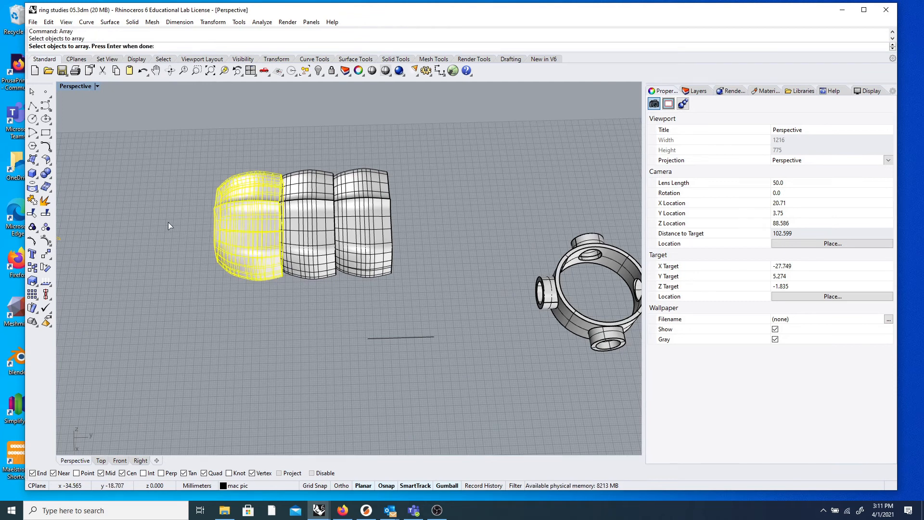
pyautogui.press('Return')
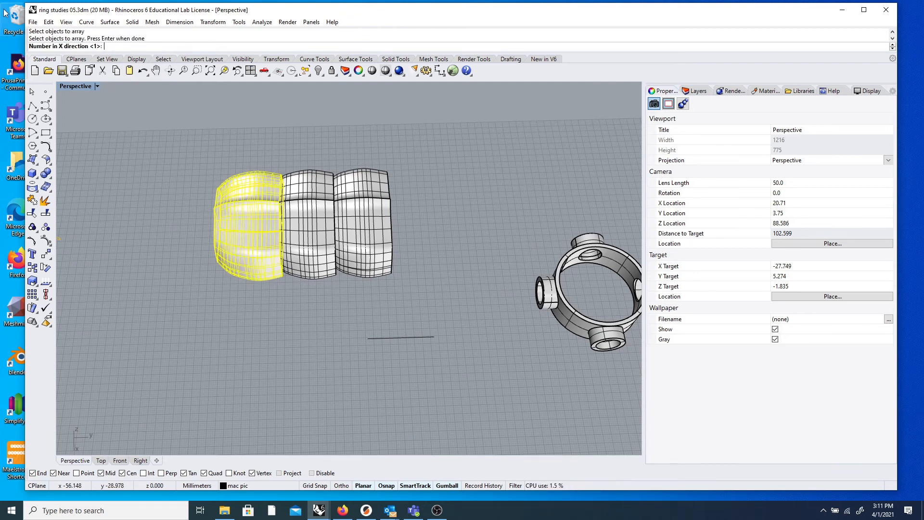
# - Work out the array direction and set the counts to 1 in X, 10 in Y and 1 in Z
pyautogui.scroll(-5, 258, 230)
pyautogui.moveTo(388, 283); pyautogui.dragTo(311, 345, button='right')
pyautogui.scroll(5, 311, 345)
pyautogui.scroll(-5, 315, 345)
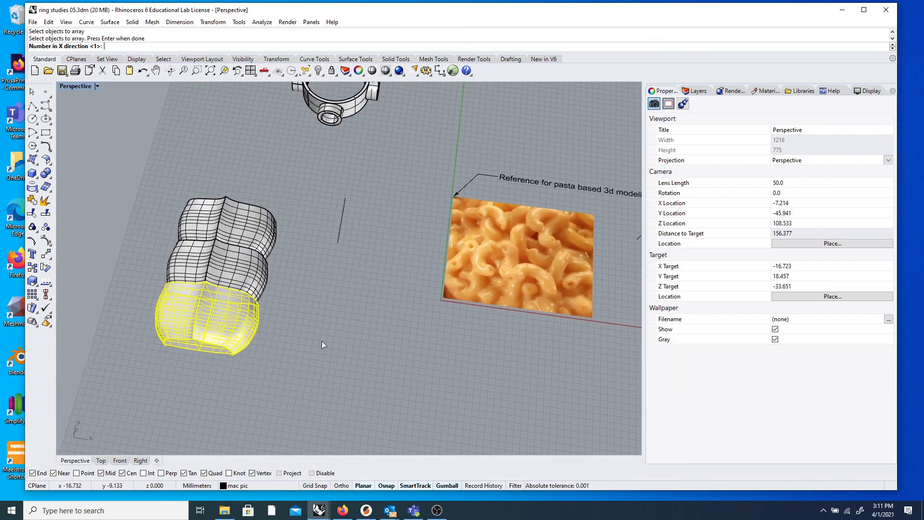
pyautogui.scroll(3, 372, 347)
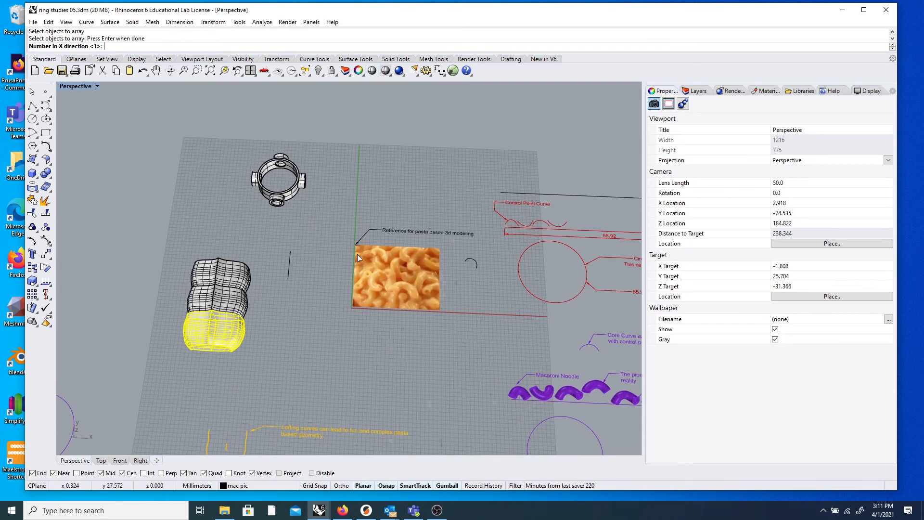
pyautogui.moveTo(288, 322); pyautogui.dragTo(410, 174, button='right')
pyautogui.scroll(5, 410, 175)
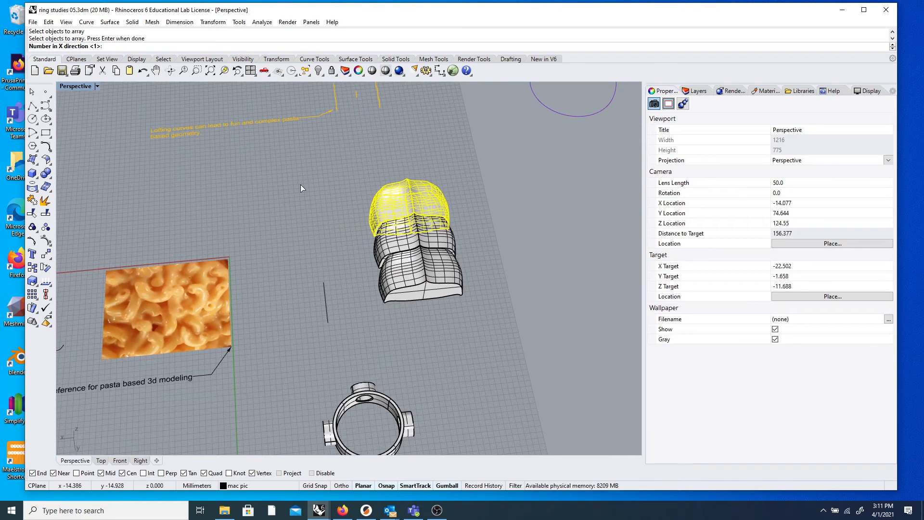
pyautogui.press('Return')
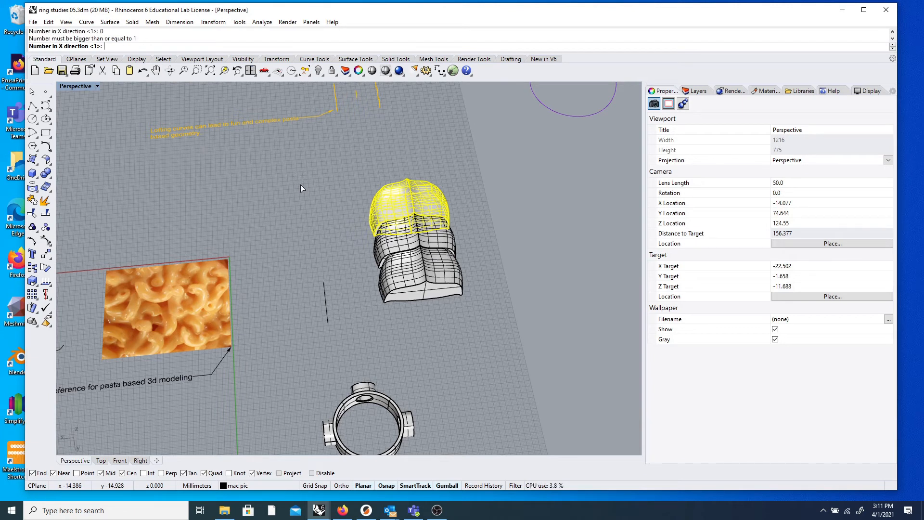
pyautogui.press('Return')
pyautogui.press('Return')
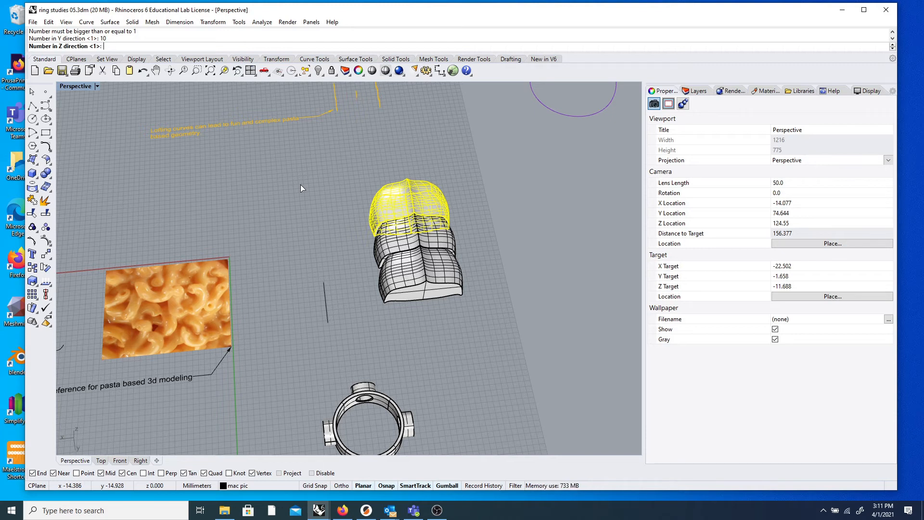
pyautogui.press('Return')
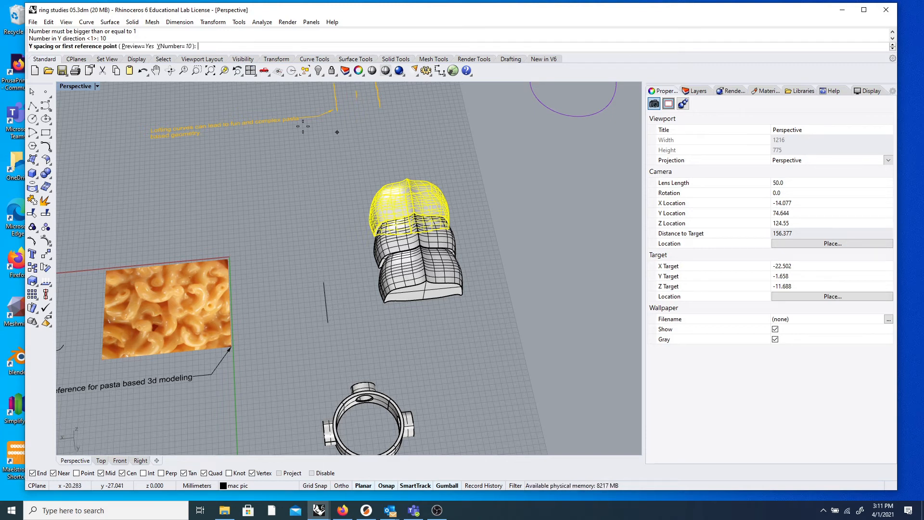
# - Define a Y spacing of about -6.26 mm, picking the first reference point at the segment's lower corner and the second across its width
pyautogui.moveTo(355, 239)
pyautogui.mouseDown(button='right')
pyautogui.moveTo(310, 234)
pyautogui.moveTo(353, 208)
pyautogui.moveTo(357, 241)
pyautogui.mouseUp(button='right')
pyautogui.scroll(6, 318, 218)
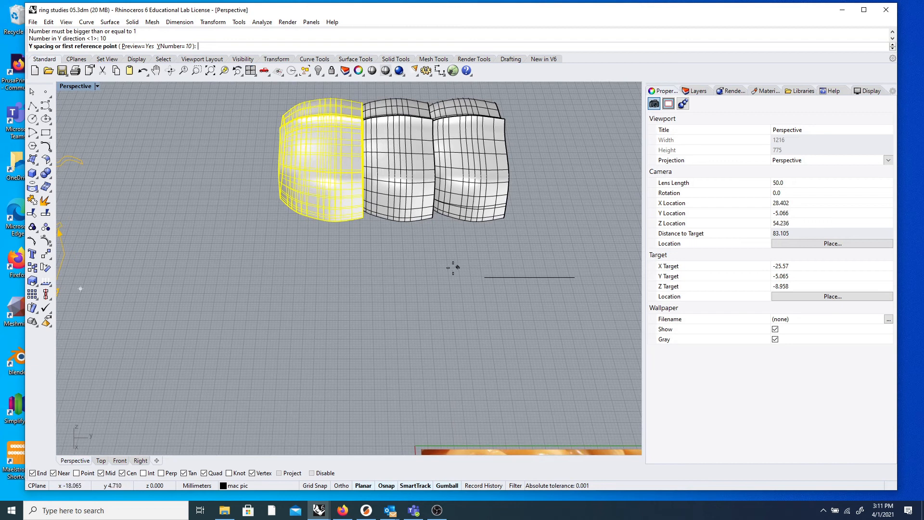
pyautogui.scroll(5, 373, 221)
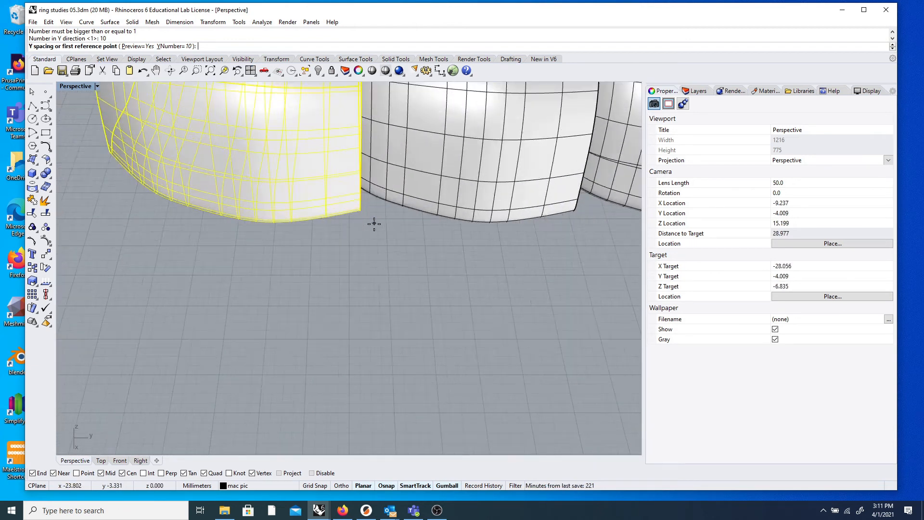
pyautogui.scroll(3, 373, 221)
pyautogui.scroll(2, 336, 195)
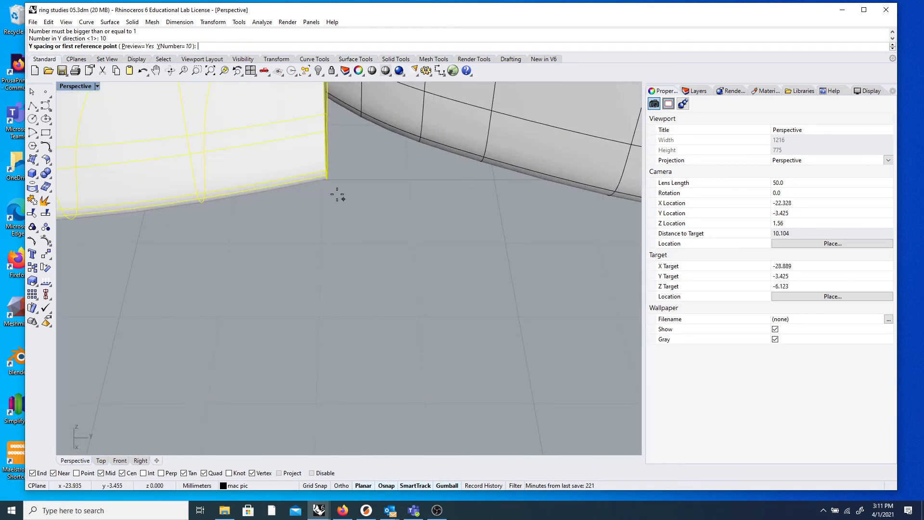
pyautogui.click(327, 179)
pyautogui.scroll(-9, 354, 229)
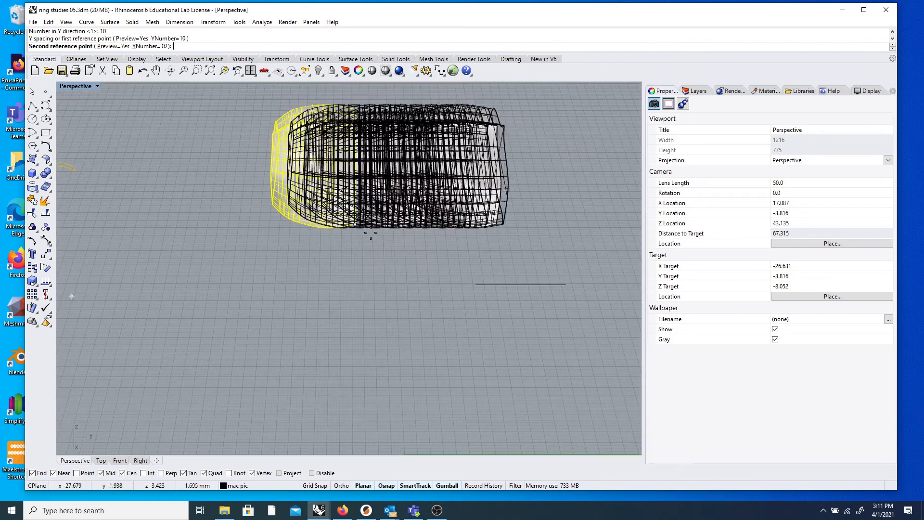
pyautogui.scroll(-4, 372, 233)
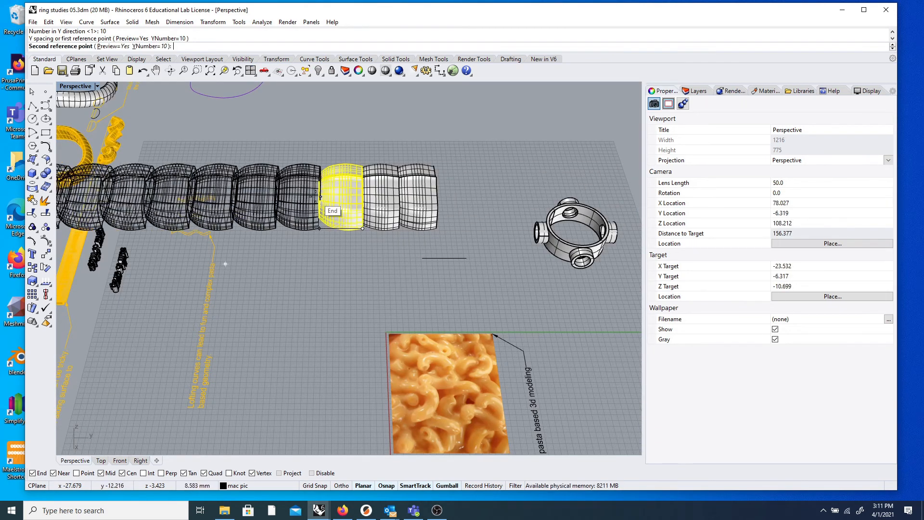
pyautogui.scroll(-1, 322, 200)
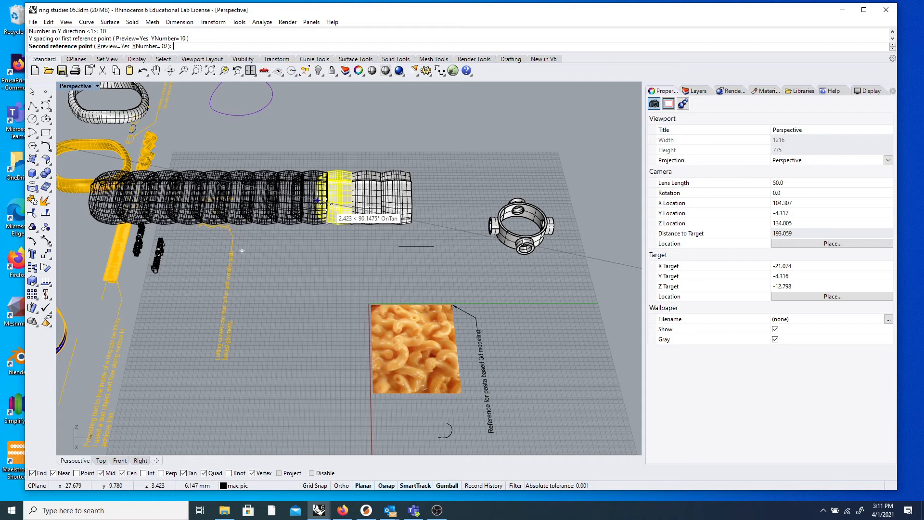
pyautogui.click(327, 208)
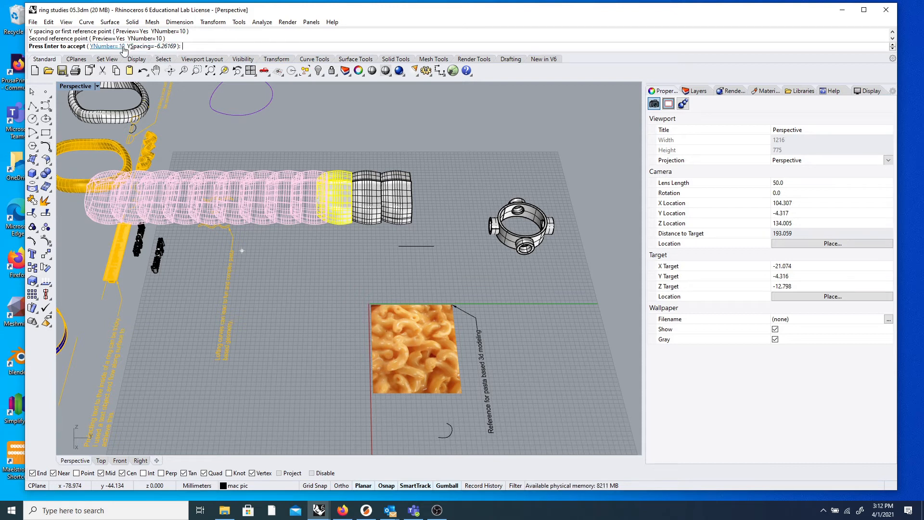
# - Change the array's Y count to 15 and try Y spacings of 6.25 and -6.25
pyautogui.click(107, 47)
pyautogui.write('15')
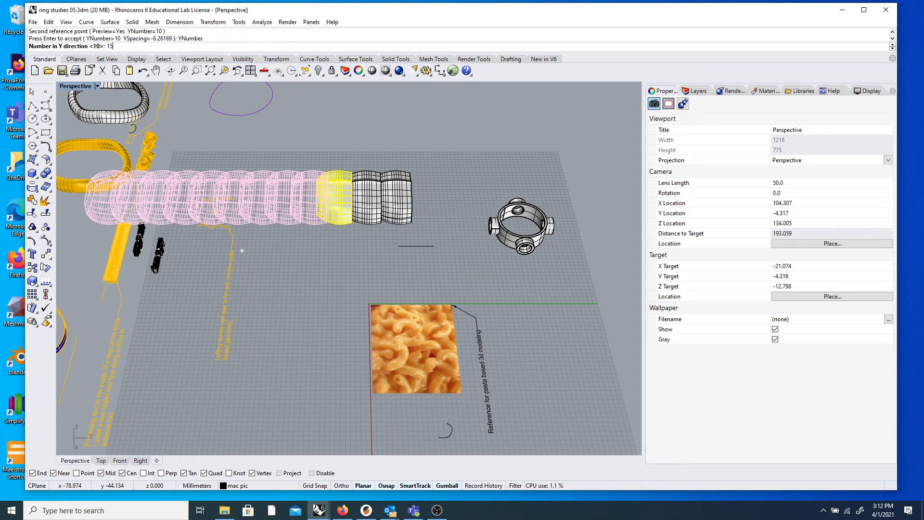
pyautogui.press('Return')
pyautogui.scroll(-2, 119, 100)
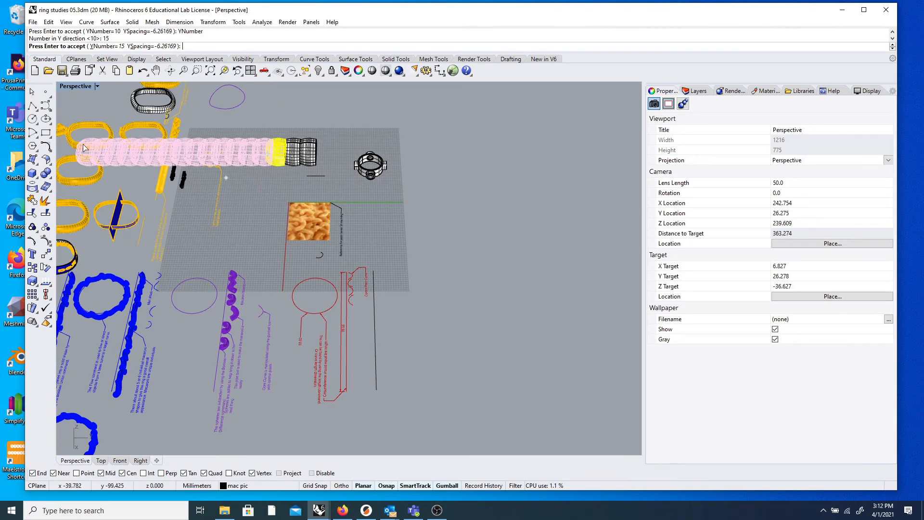
pyautogui.click(168, 46)
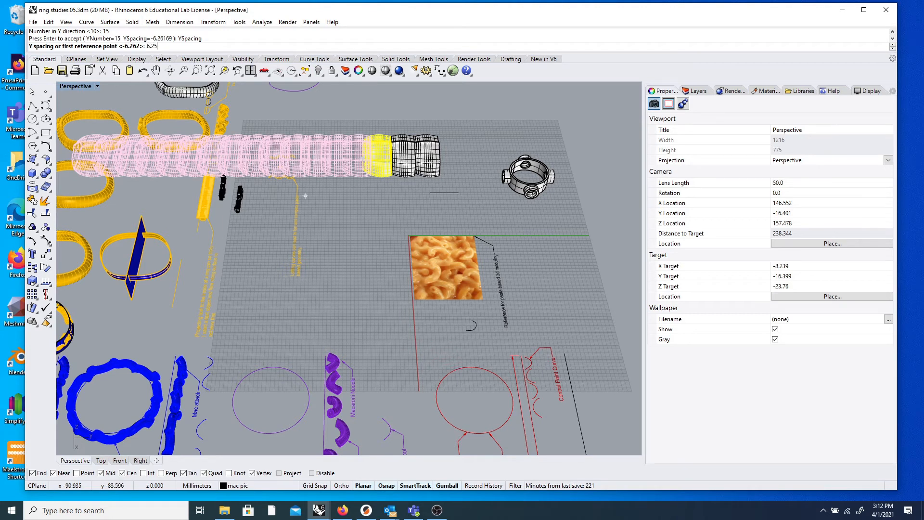
pyautogui.press('Return')
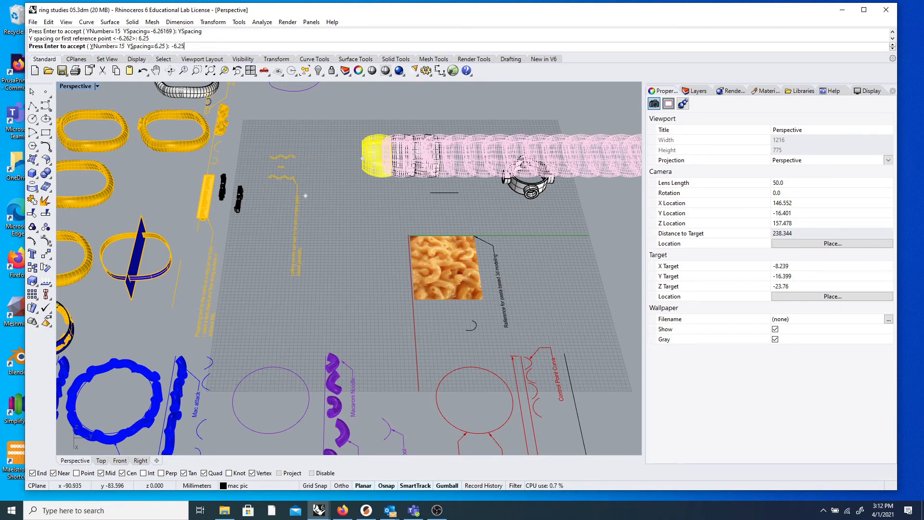
pyautogui.press('Return')
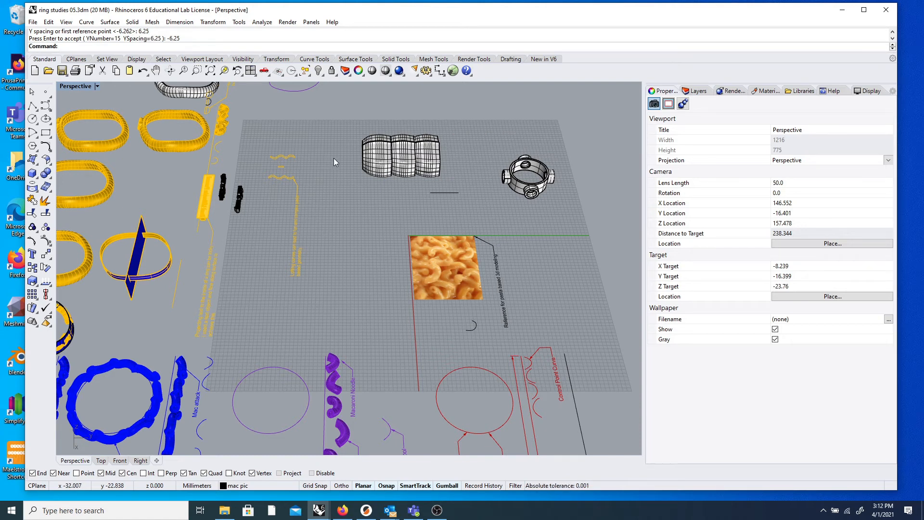
# - Set up a rectangular array of the rounded end segment with 15 copies in Y and one in X and Z
pyautogui.rightClick(330, 136)
pyautogui.click(372, 167)
pyautogui.rightClick(345, 156)
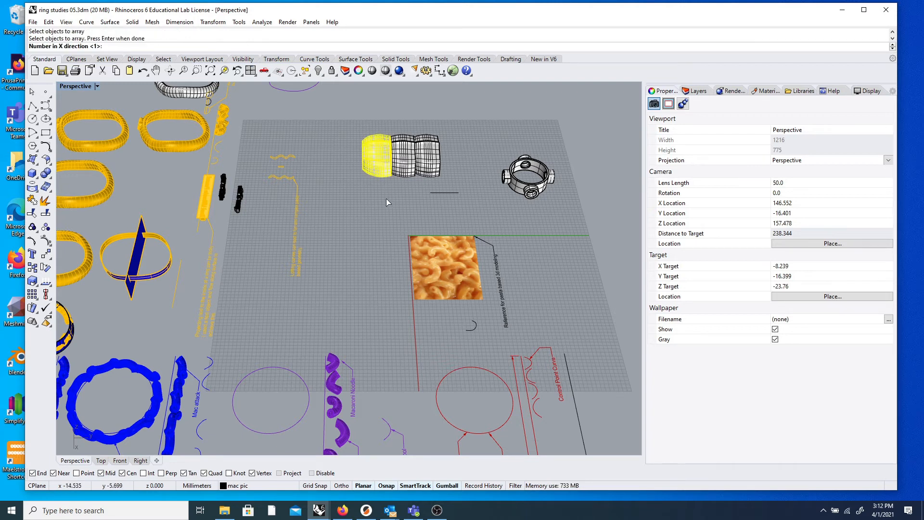
pyautogui.rightClick(360, 181)
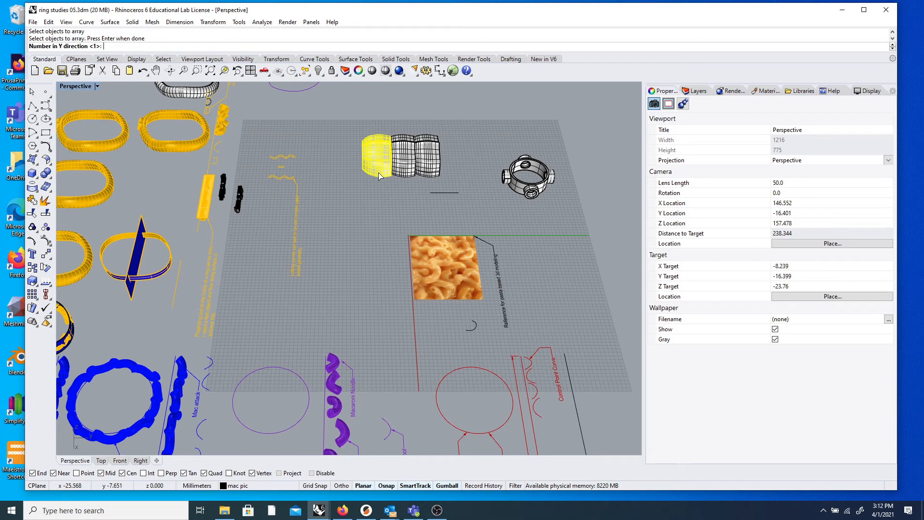
pyautogui.write('15')
pyautogui.press('Return')
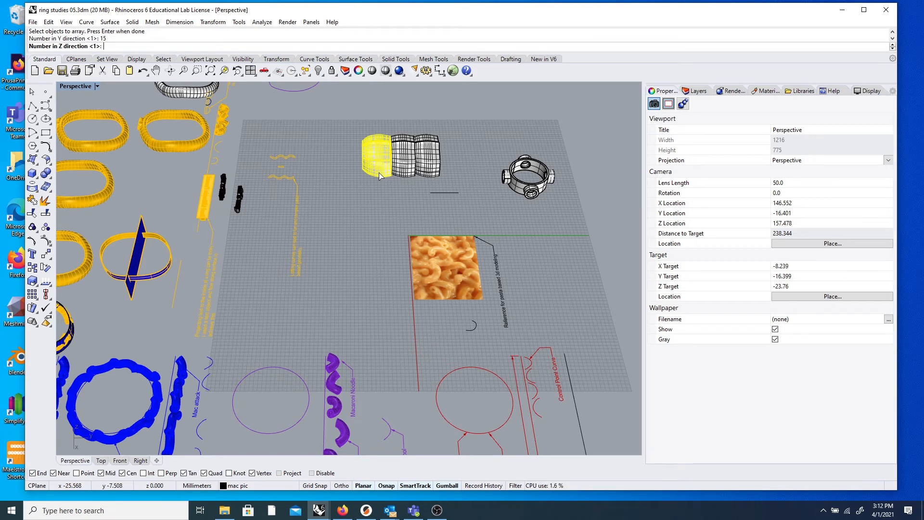
pyautogui.press('Return')
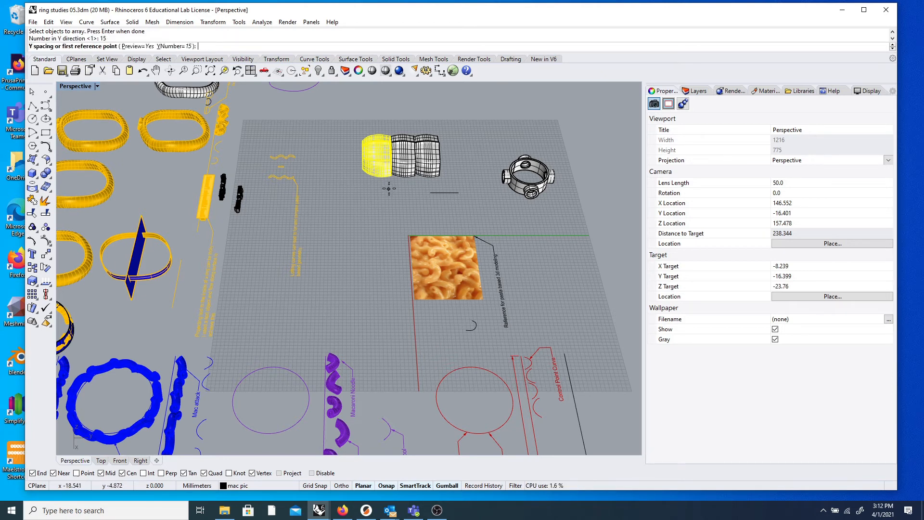
# - Pick two reference points for the array spacing, set the Y spacing to -6.25 and create the row of segments
pyautogui.click(392, 181)
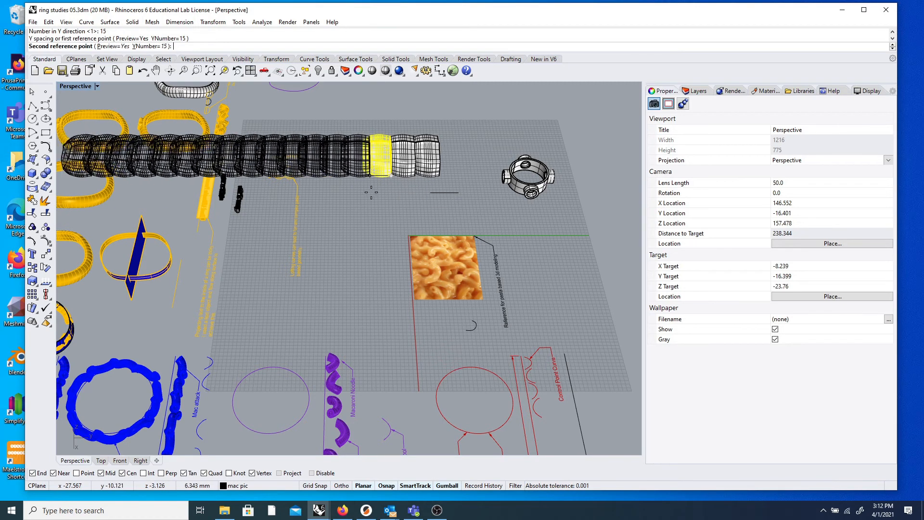
pyautogui.click(372, 192)
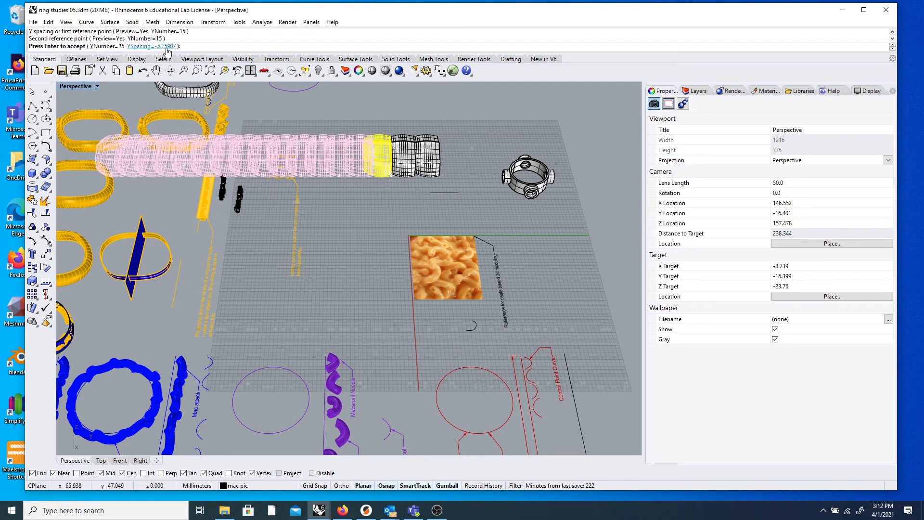
pyautogui.click(133, 46)
pyautogui.write('6.2')
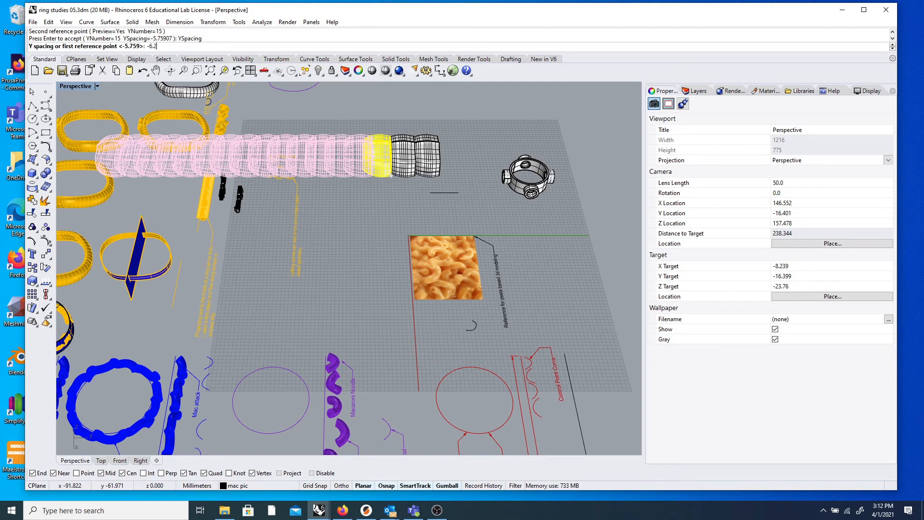
pyautogui.write('5')
pyautogui.press('Return')
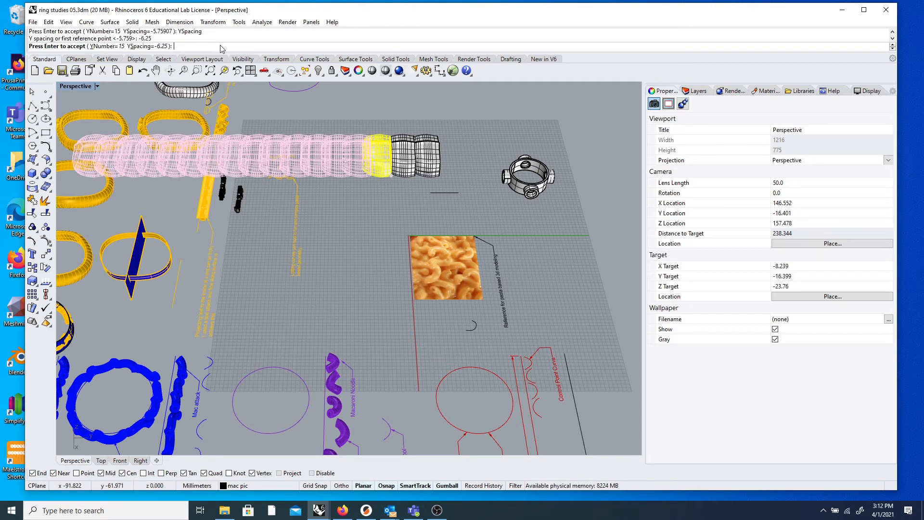
pyautogui.press('Return')
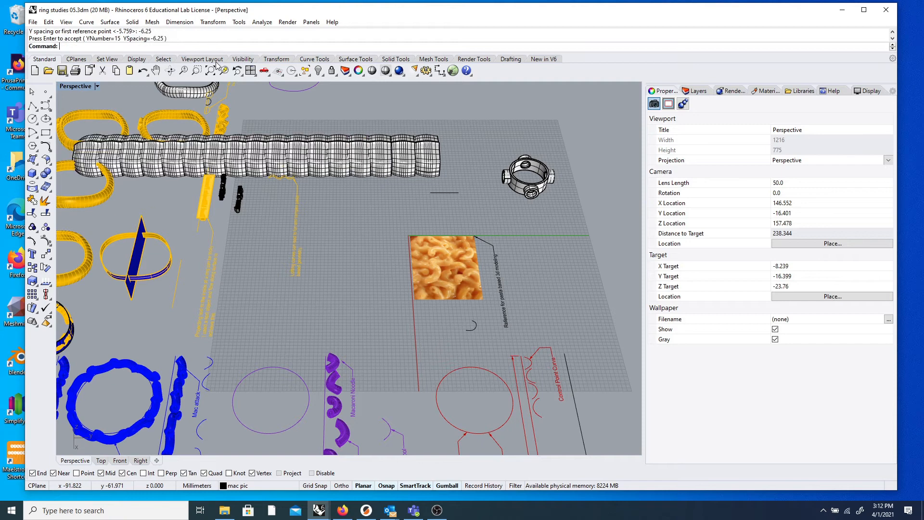
# - Inspect the arrayed row of puffy segments from several angles, up close and among the surrounding ring models
pyautogui.scroll(-6, 317, 174)
pyautogui.moveTo(317, 174); pyautogui.dragTo(474, 145, button='right')
pyautogui.scroll(8, 202, 247)
pyautogui.scroll(-6, 217, 241)
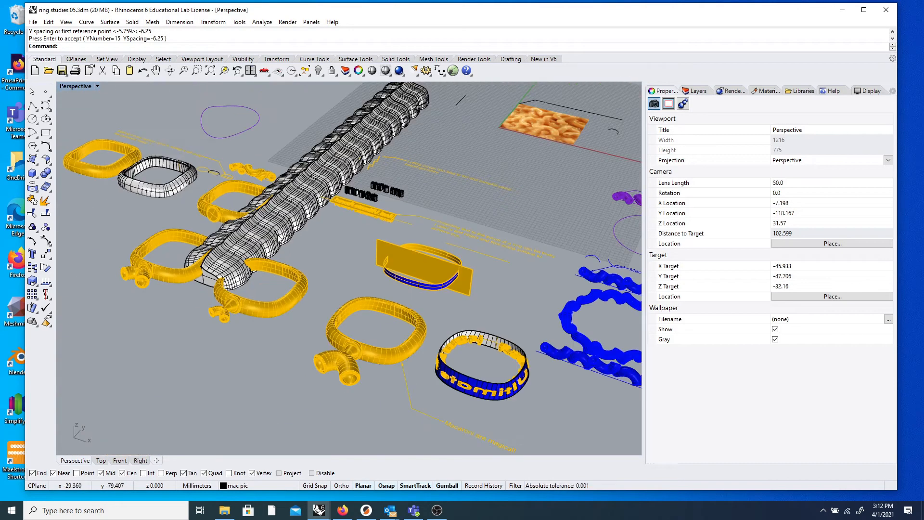
pyautogui.scroll(3, 230, 237)
pyautogui.moveTo(230, 236); pyautogui.dragTo(151, 233, button='right')
pyautogui.scroll(10, 458, 225)
pyautogui.moveTo(458, 226); pyautogui.dragTo(502, 207, button='right')
pyautogui.scroll(-8, 503, 237)
pyautogui.scroll(-8, 459, 194)
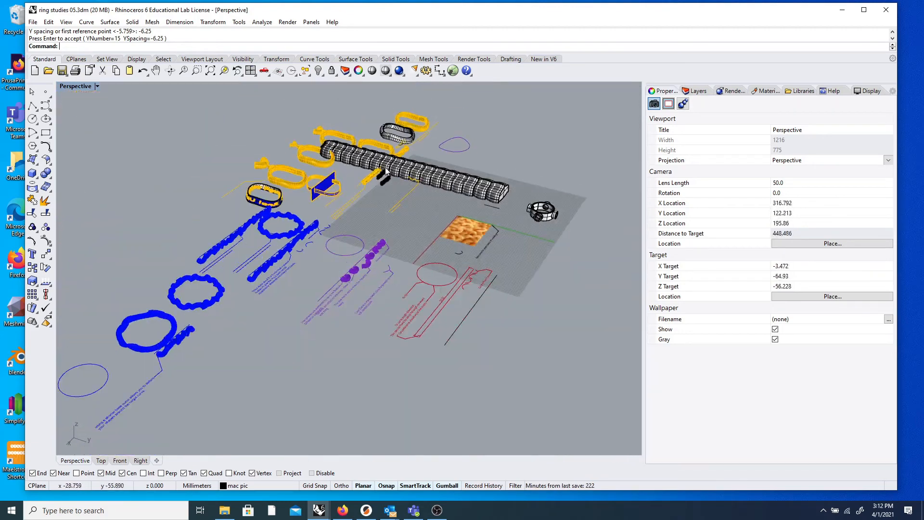
pyautogui.scroll(6, 334, 166)
pyautogui.moveTo(334, 167); pyautogui.dragTo(439, 187, button='right')
pyautogui.press('Return')
pyautogui.scroll(-3, 352, 179)
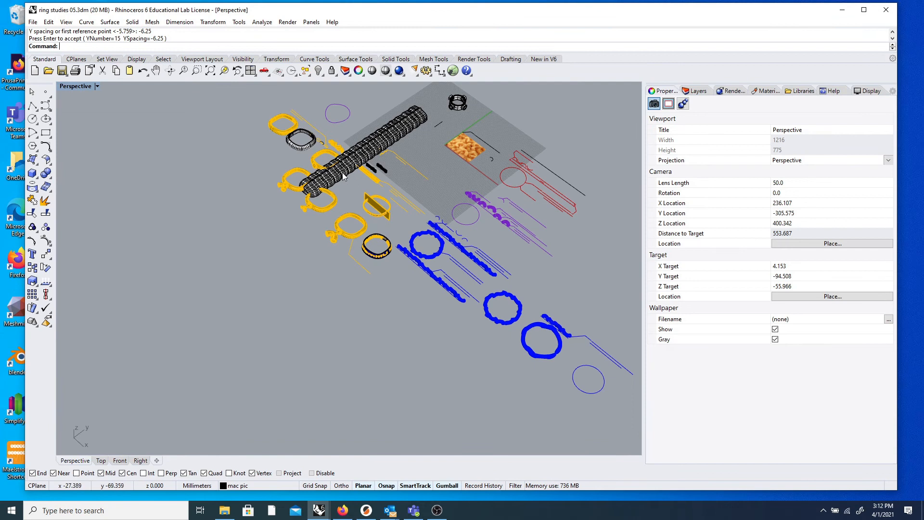
# - Undo the 15-copy array of the puffy segment and examine the remaining segments beside the pasta reference
pyautogui.hotkey('ctrl', 'z')
pyautogui.scroll(-5, 337, 171)
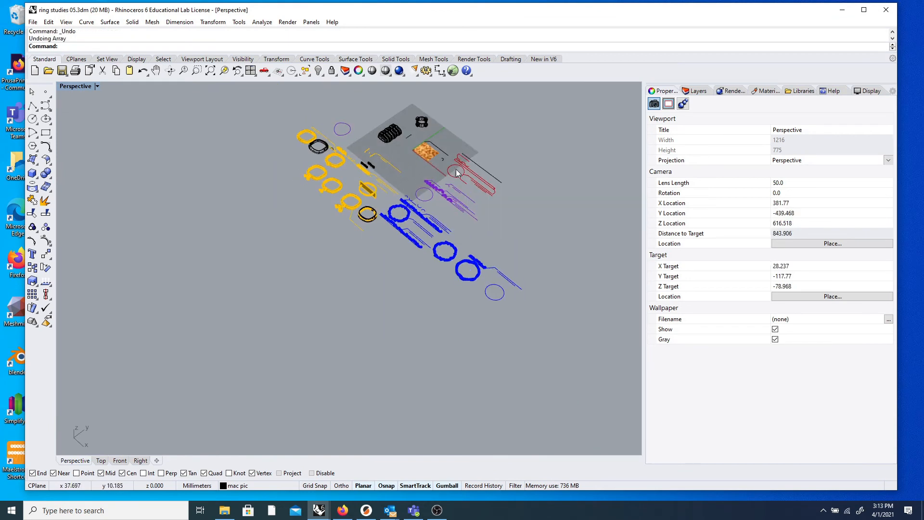
pyautogui.moveTo(455, 169); pyautogui.dragTo(510, 209, button='right')
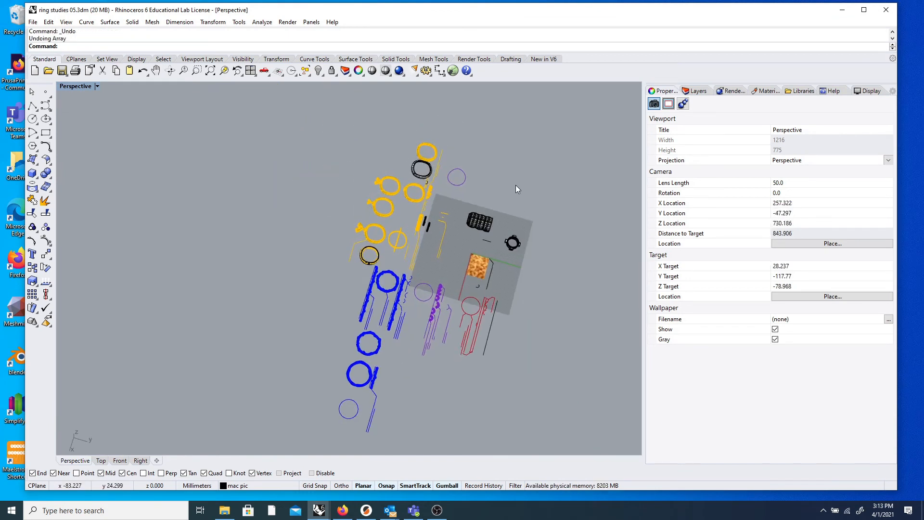
pyautogui.moveTo(450, 347); pyautogui.dragTo(458, 274, button='right')
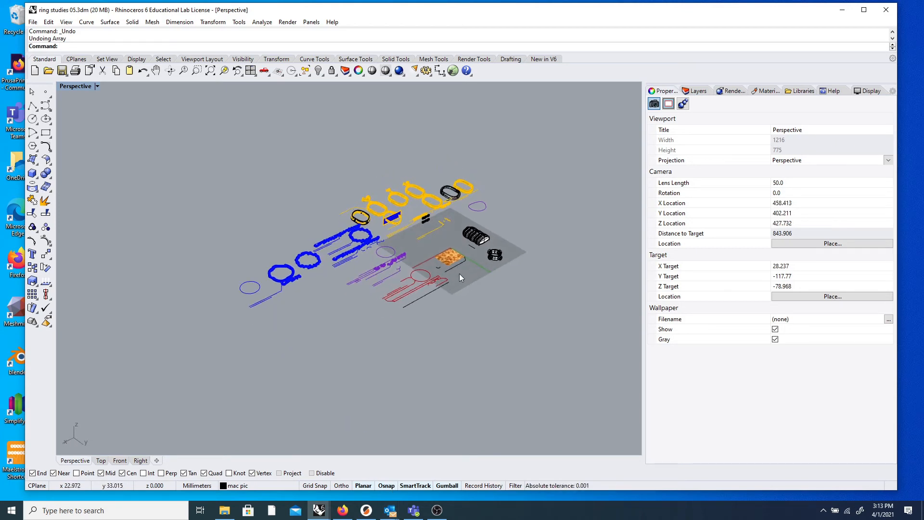
pyautogui.scroll(10, 486, 244)
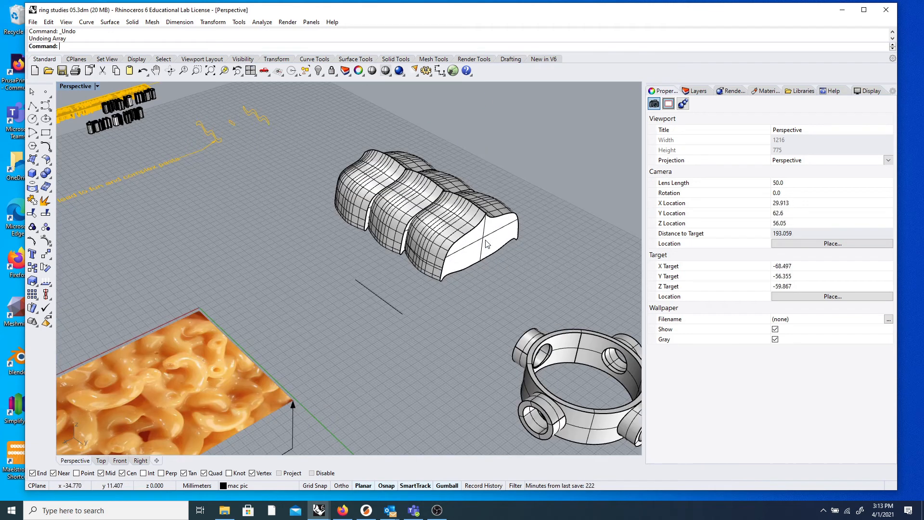
pyautogui.scroll(3, 542, 296)
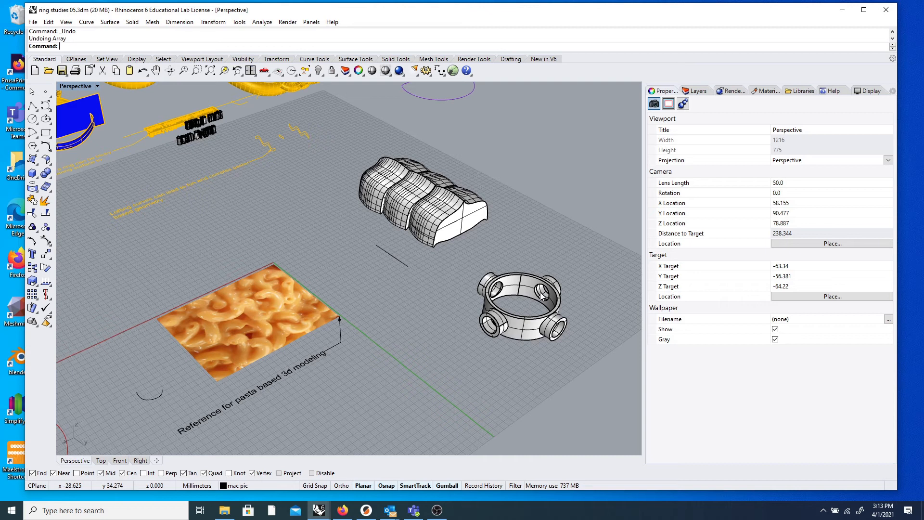
# - Set up a rectangular array of the rounded end segment with 10 copies each in X, Y and Z
pyautogui.write('Array')
pyautogui.press('Return')
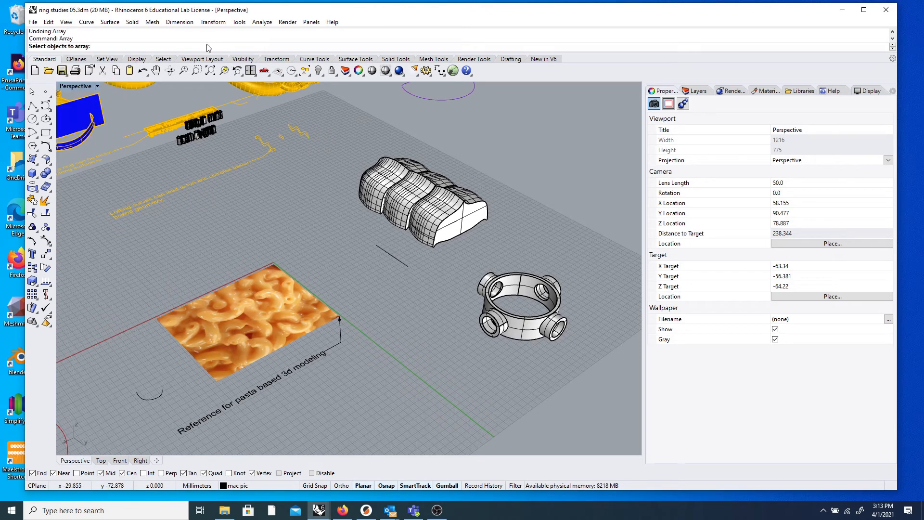
pyautogui.click(447, 217)
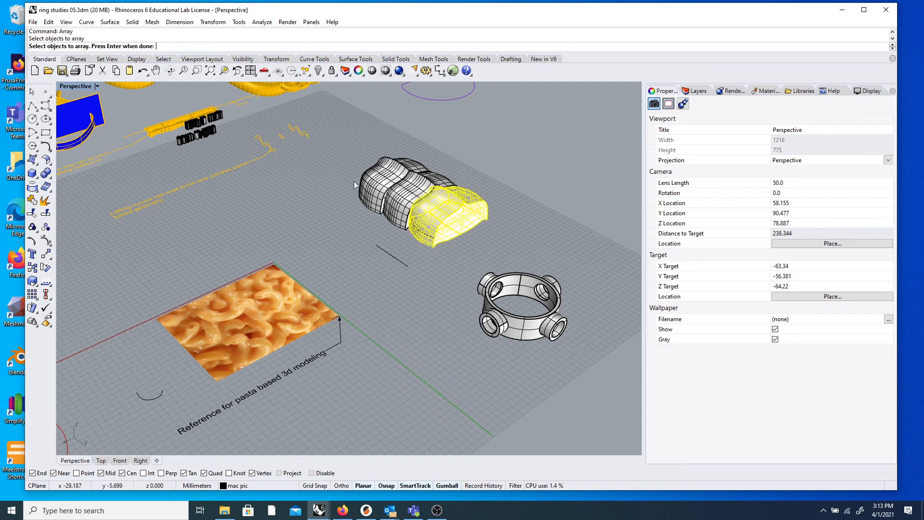
pyautogui.press('Return')
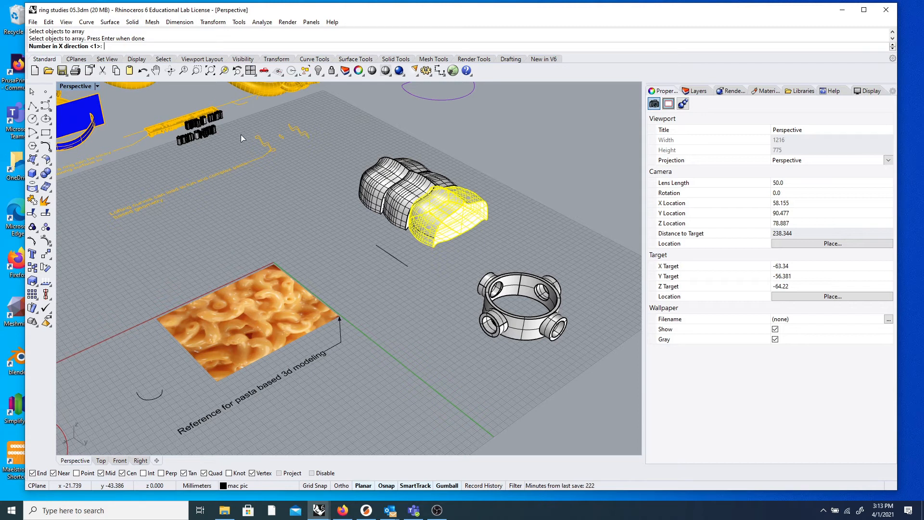
pyautogui.write('10')
pyautogui.press('Return')
pyautogui.write('10')
pyautogui.press('Return')
pyautogui.write('10')
pyautogui.press('Return')
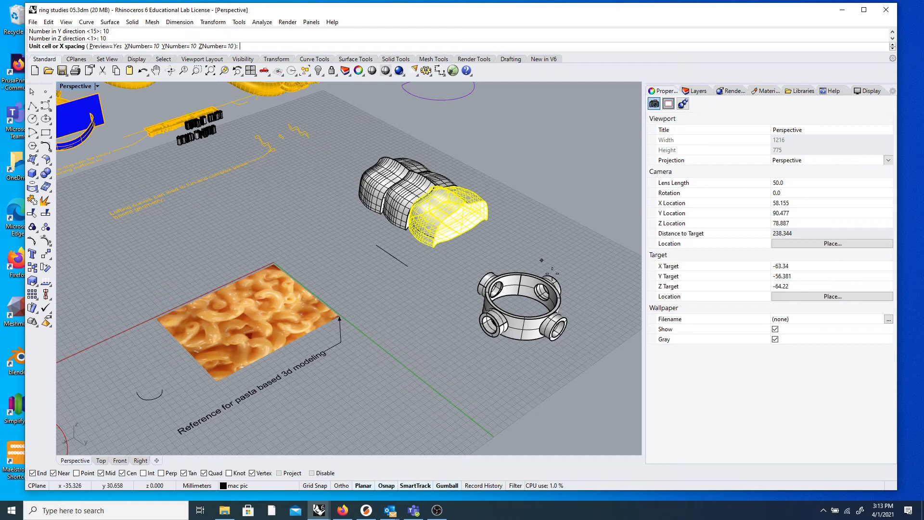
# - Disable object snaps, pick a unit cell of about 19.4 by 7.9 by 14.3 mm as the array spacing, and create the three-dimensional array
pyautogui.click(434, 247)
pyautogui.scroll(-3, 477, 234)
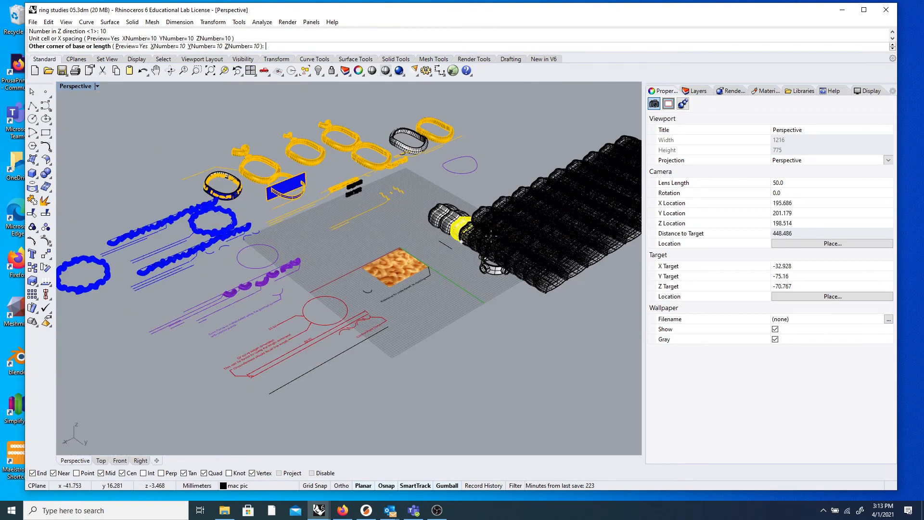
pyautogui.scroll(-3, 504, 234)
pyautogui.scroll(-1, 504, 234)
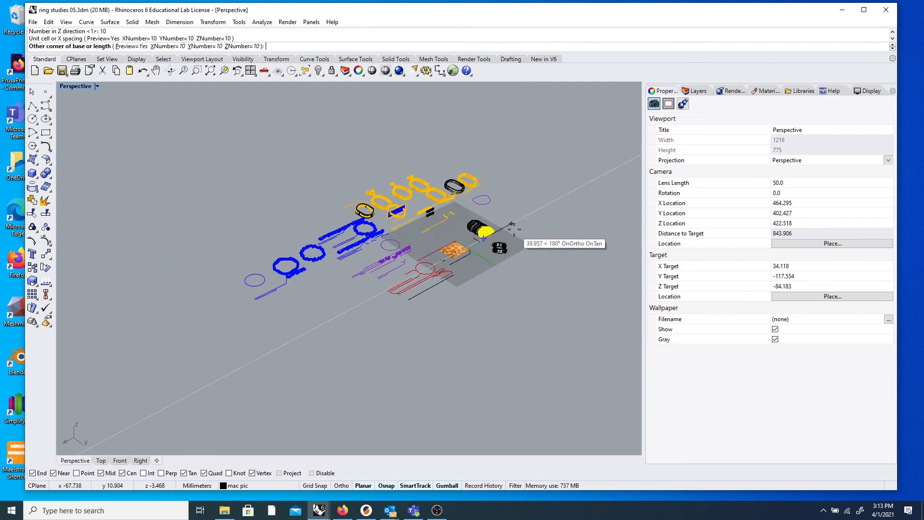
pyautogui.scroll(5, 505, 230)
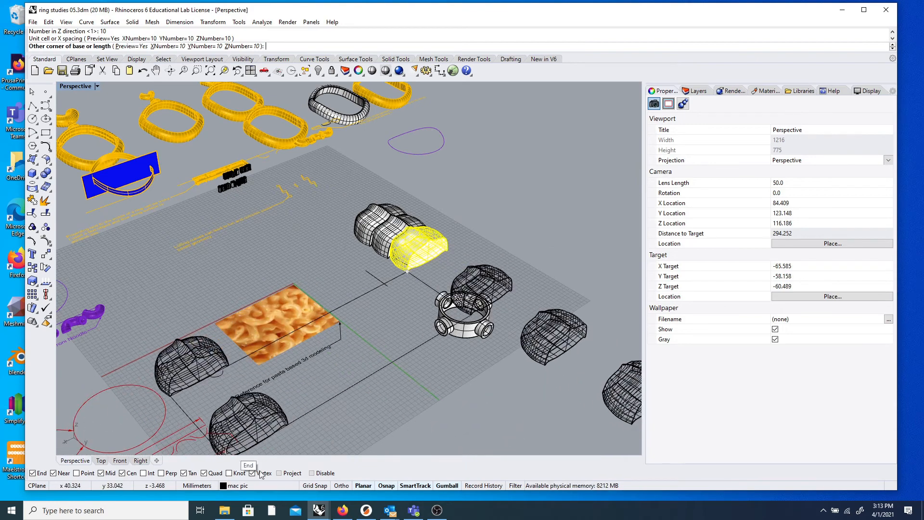
pyautogui.click(311, 473)
pyautogui.scroll(-4, 384, 348)
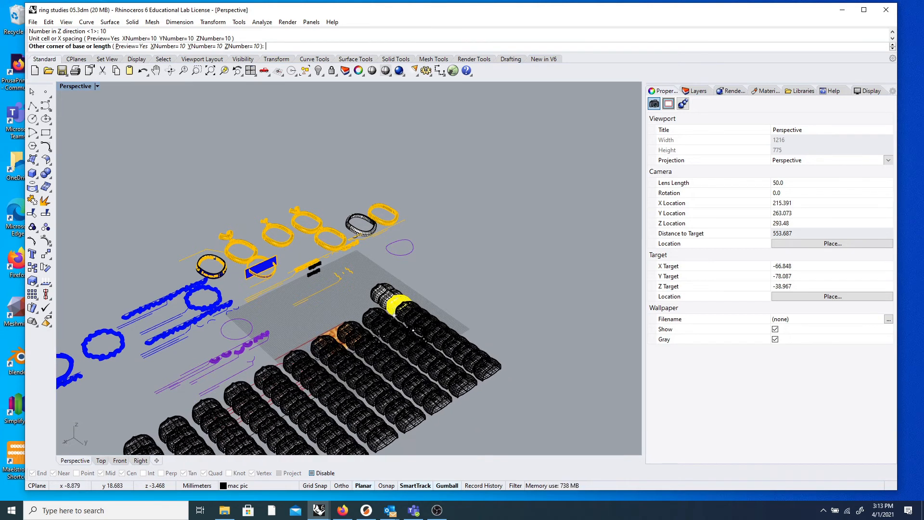
pyautogui.click(378, 333)
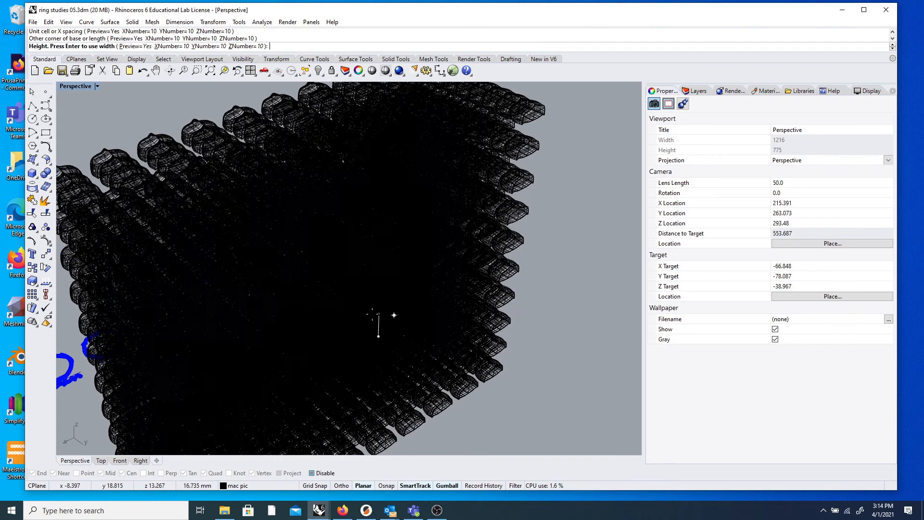
pyautogui.click(373, 317)
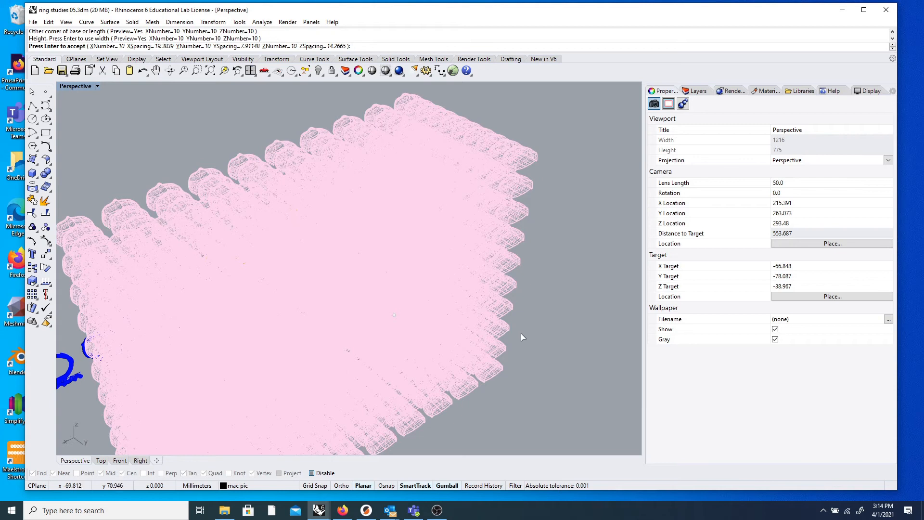
pyautogui.press('Return')
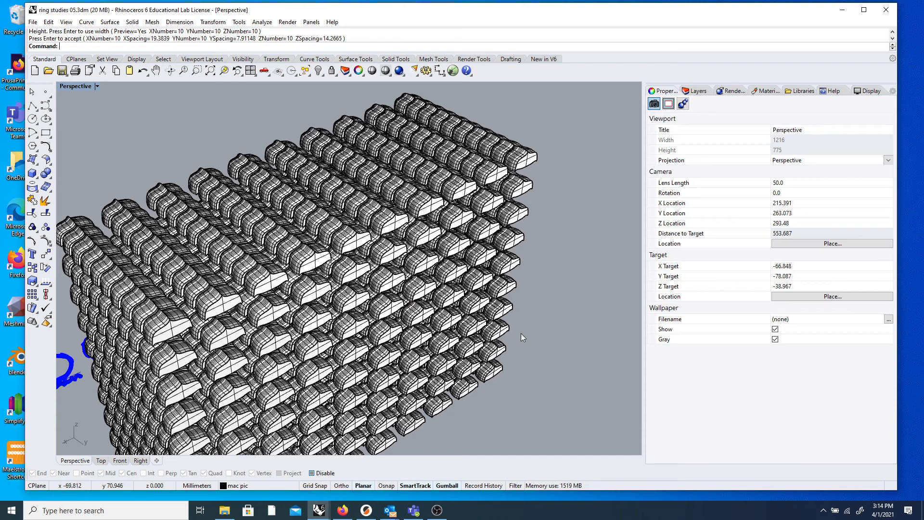
# - Examine the blue macaroni rings, the straight macaroni strips and their notes on Boolean Union and Flow
pyautogui.scroll(-8, 337, 285)
pyautogui.moveTo(213, 329); pyautogui.dragTo(288, 315, button='right')
pyautogui.scroll(10, 288, 315)
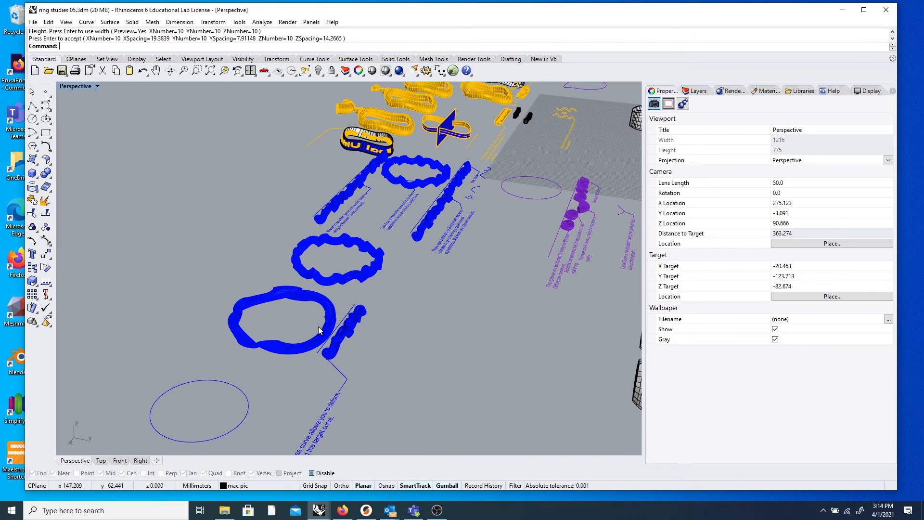
pyautogui.scroll(-5, 317, 326)
pyautogui.scroll(2, 318, 327)
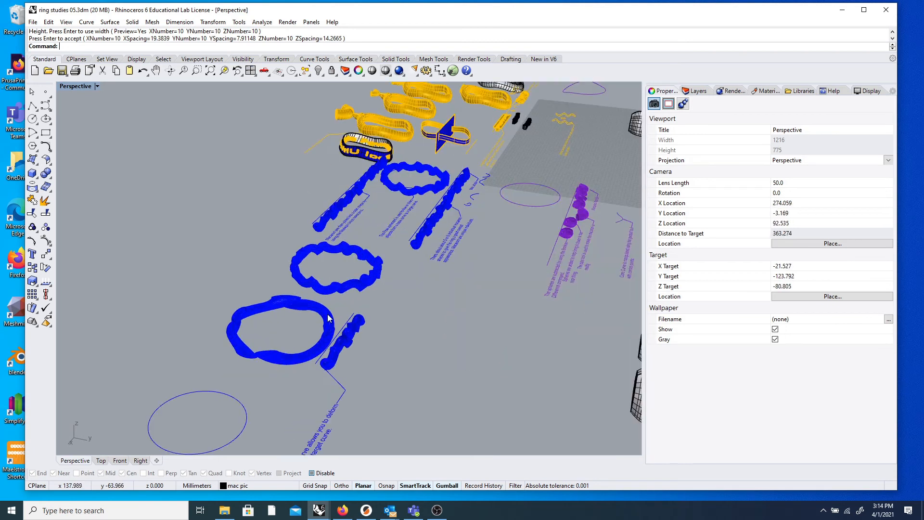
pyautogui.scroll(3, 340, 302)
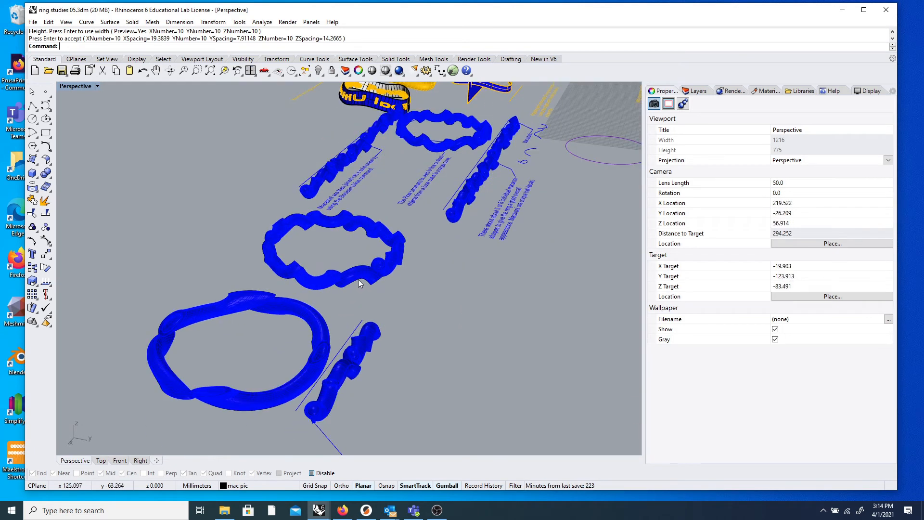
pyautogui.scroll(-2, 358, 279)
pyautogui.moveTo(333, 257); pyautogui.dragTo(345, 269, button='right')
pyautogui.scroll(3, 472, 239)
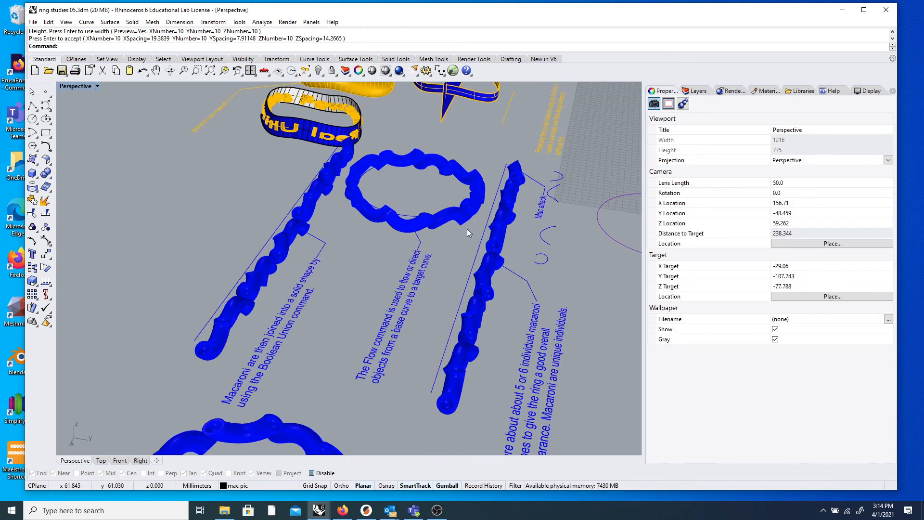
pyautogui.scroll(-3, 459, 235)
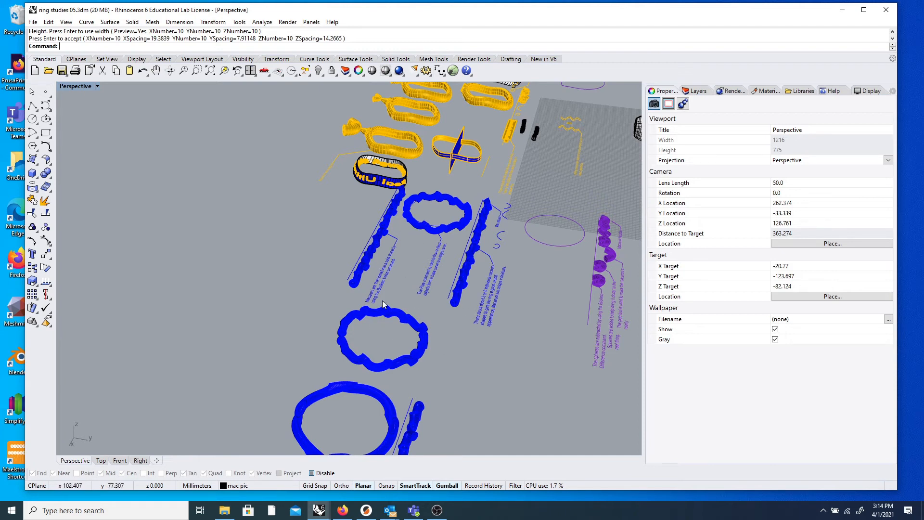
# - Inspect the stacked block of arrayed puffy segments from several angles, including the small cylinder ring inside it
pyautogui.scroll(-12, 376, 244)
pyautogui.moveTo(377, 245); pyautogui.dragTo(509, 231, button='right')
pyautogui.scroll(12, 484, 163)
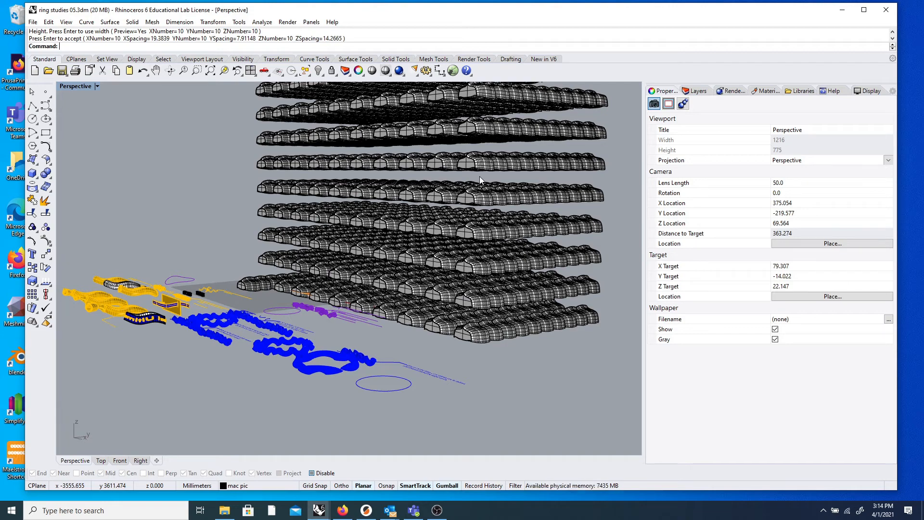
pyautogui.moveTo(479, 176); pyautogui.dragTo(486, 270, button='right')
pyautogui.scroll(-6, 486, 270)
pyautogui.moveTo(246, 238); pyautogui.dragTo(368, 249, button='right')
pyautogui.scroll(15, 296, 263)
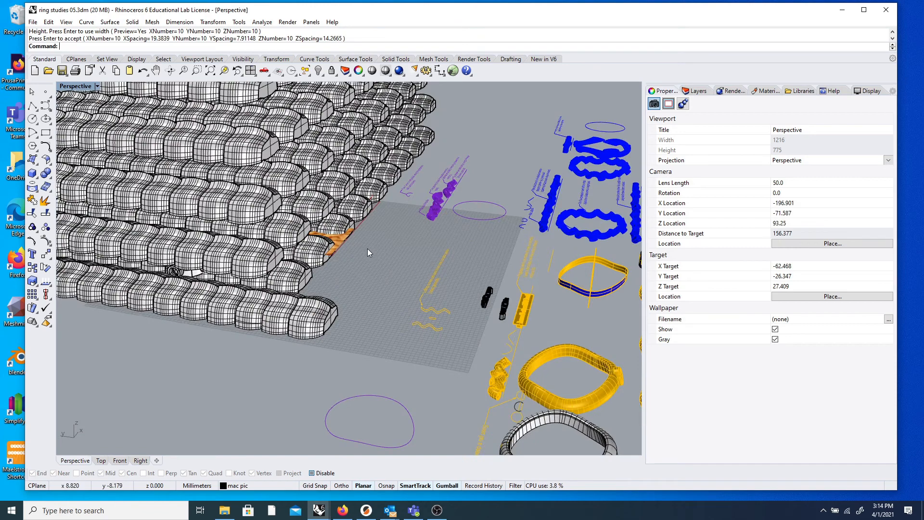
pyautogui.scroll(-6, 368, 251)
pyautogui.moveTo(229, 281); pyautogui.dragTo(269, 273, button='right')
pyautogui.scroll(-4, 267, 273)
pyautogui.scroll(15, 264, 279)
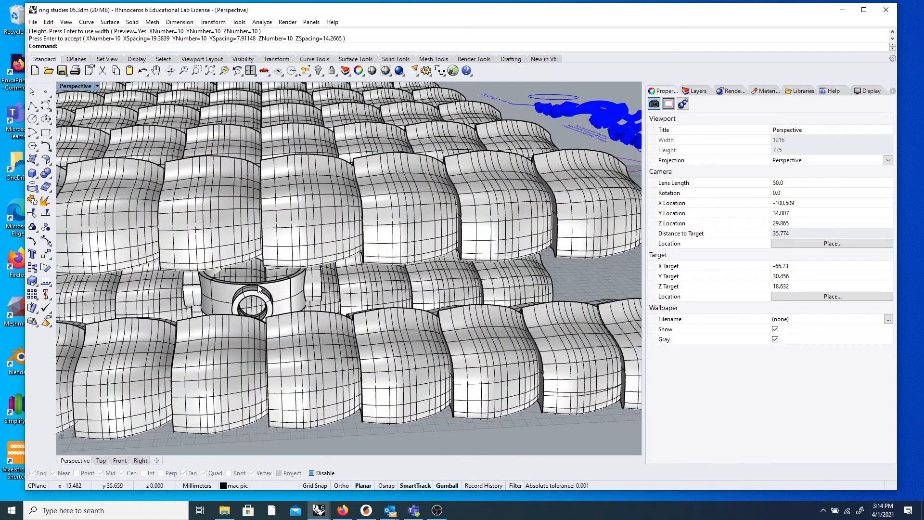
pyautogui.scroll(-10, 258, 288)
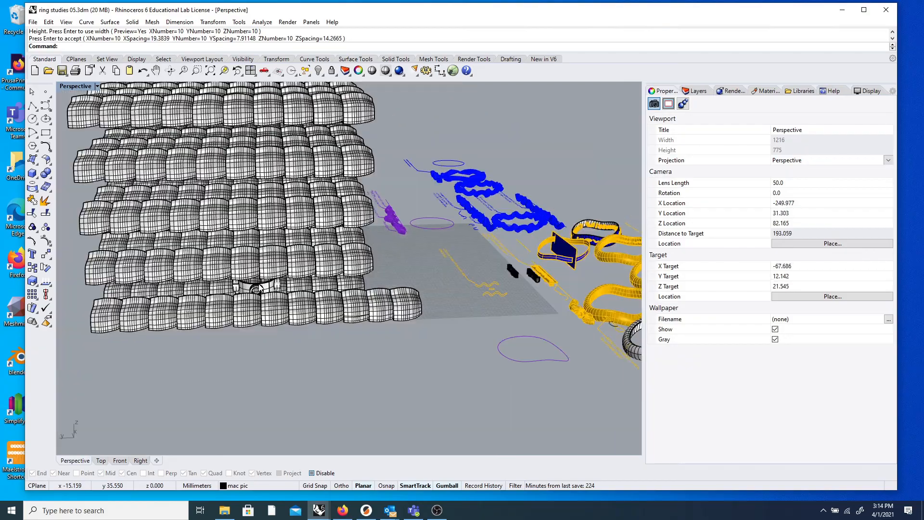
pyautogui.scroll(-10, 258, 288)
pyautogui.scroll(18, 201, 290)
pyautogui.moveTo(200, 290); pyautogui.dragTo(404, 258, button='right')
pyautogui.scroll(-18, 264, 282)
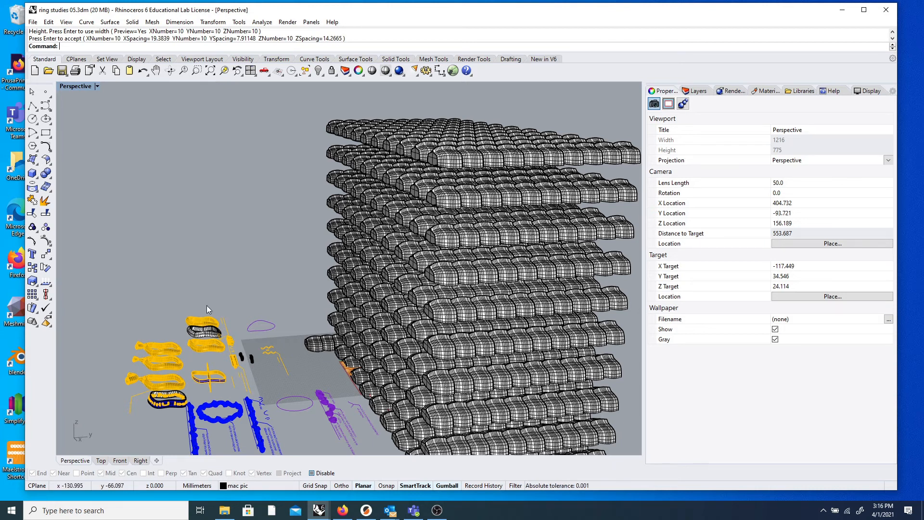
# - Examine the sweep cross-section curves beside the yellow macaroni pieces and ring models
pyautogui.scroll(-10, 206, 305)
pyautogui.scroll(10, 247, 319)
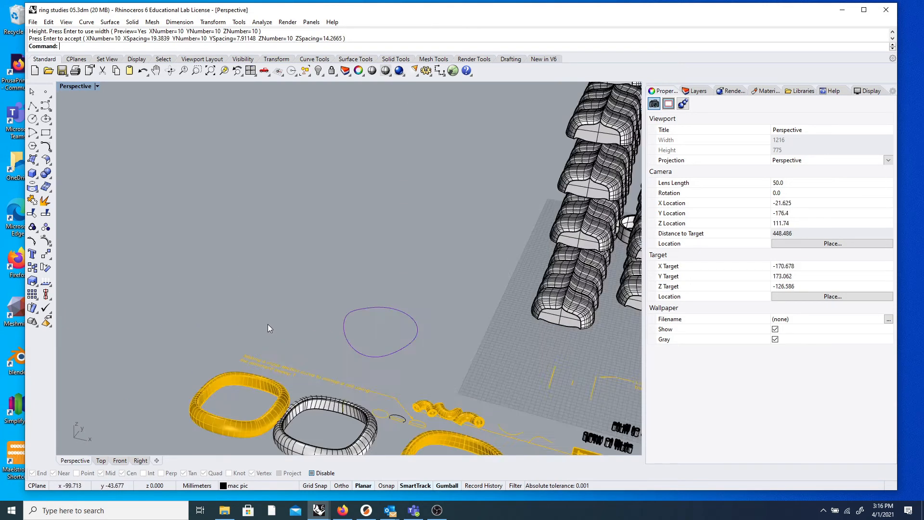
pyautogui.scroll(5, 462, 386)
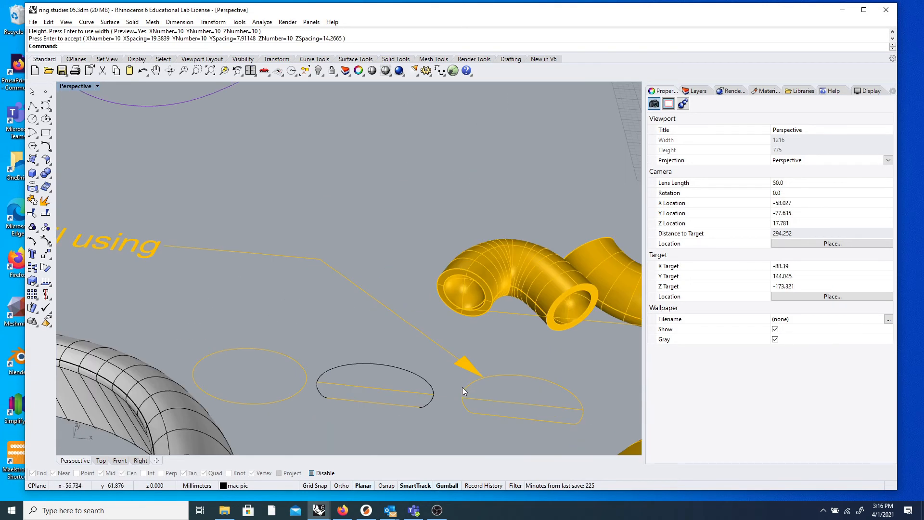
pyautogui.scroll(-12, 438, 382)
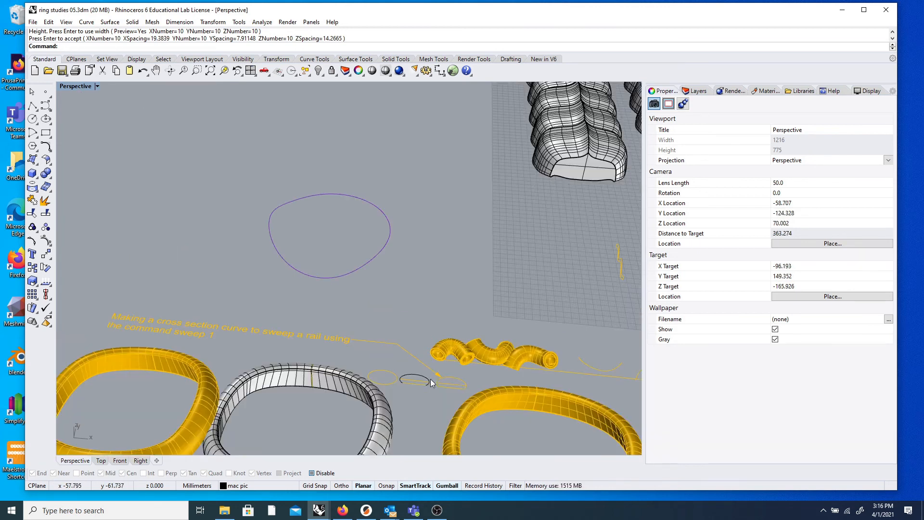
pyautogui.scroll(12, 458, 383)
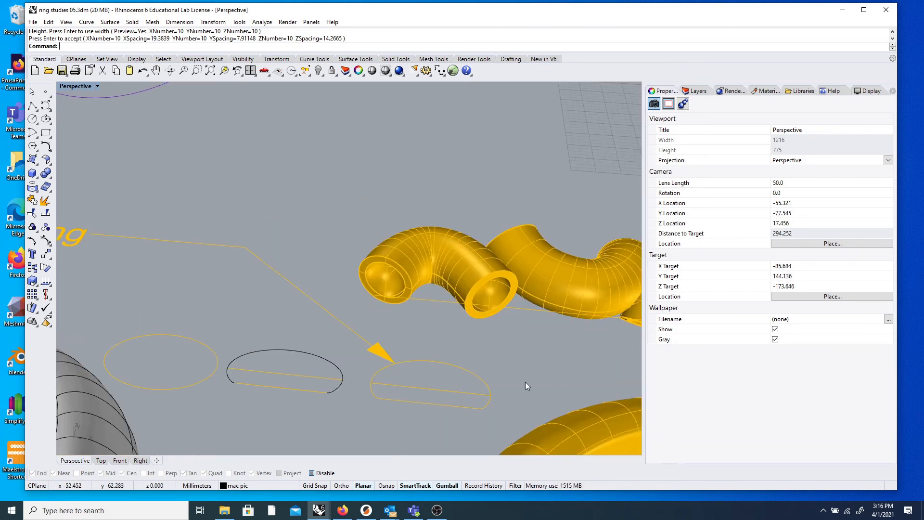
pyautogui.click(429, 406)
pyautogui.scroll(-7, 399, 336)
pyautogui.scroll(8, 394, 330)
pyautogui.scroll(-3, 428, 322)
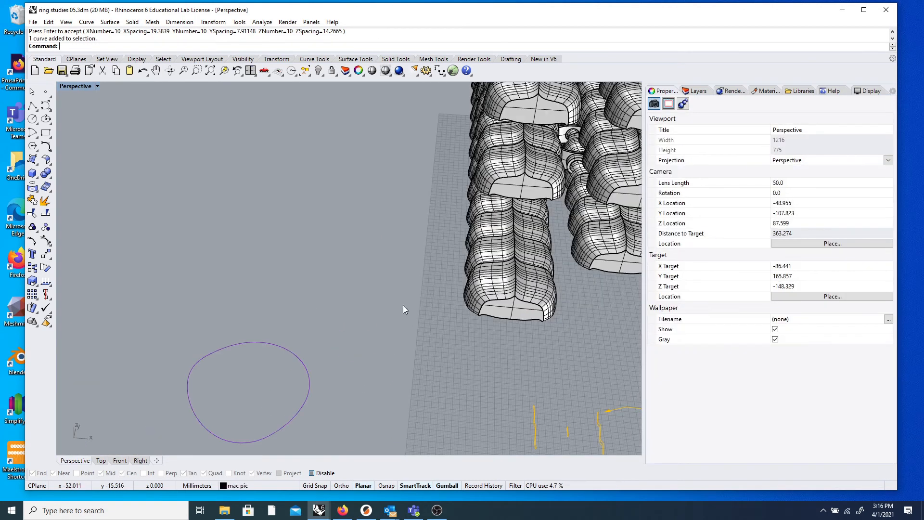
pyautogui.click(32, 118)
pyautogui.scroll(-7, 474, 364)
pyautogui.scroll(7, 475, 354)
pyautogui.scroll(-7, 469, 355)
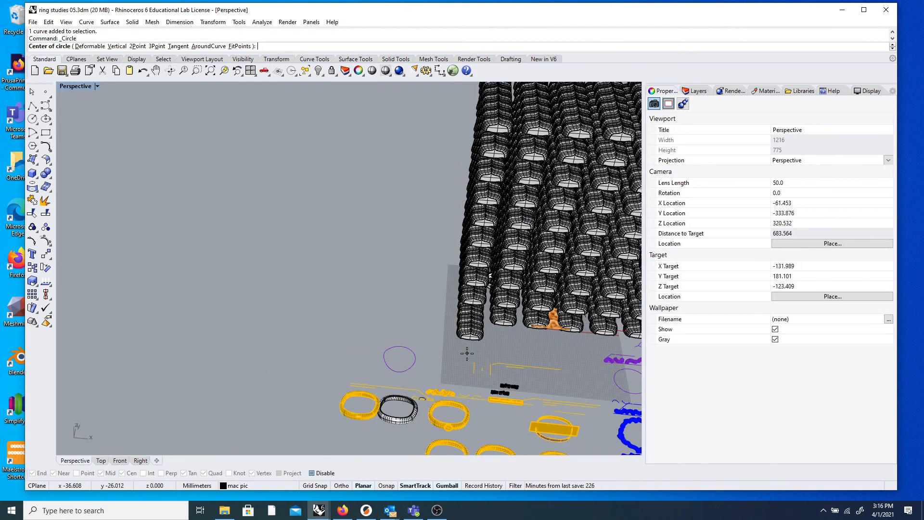
pyautogui.hotkey('ctrl', 'z')
pyautogui.press('Escape')
# - Undo the 10 by 10 by 10 array of puffy segments
pyautogui.hotkey('ctrl', 'z')
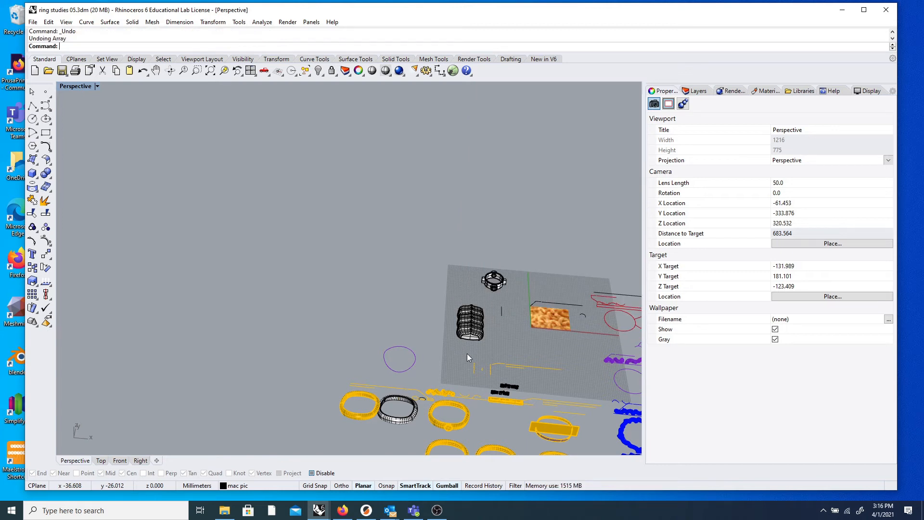
pyautogui.hotkey('ctrl', 'z')
pyautogui.click(426, 274)
# - Draw a circle 25 mm in diameter on the ground plane in front of the flat end of the puffy segments
pyautogui.scroll(-3, 468, 315)
pyautogui.moveTo(468, 316); pyautogui.dragTo(504, 301, button='right')
pyautogui.scroll(9, 523, 281)
pyautogui.scroll(-6, 470, 288)
pyautogui.moveTo(443, 299); pyautogui.dragTo(256, 287, button='right')
pyautogui.scroll(-8, 478, 316)
pyautogui.scroll(12, 544, 246)
pyautogui.scroll(5, 256, 287)
pyautogui.click(32, 119)
pyautogui.click(236, 311)
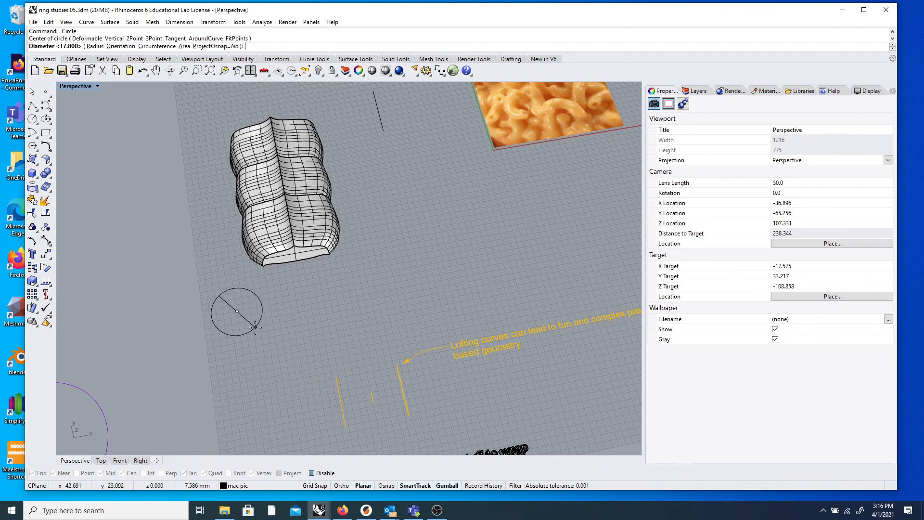
pyautogui.write('25')
pyautogui.press('Return')
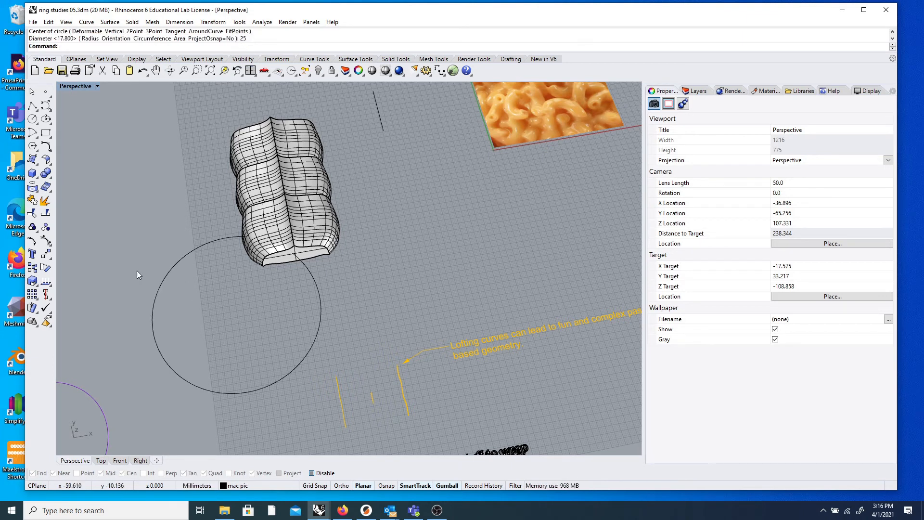
# - Move the 25 mm circle away from the puffy segments to empty space beside the grid
pyautogui.scroll(-3, 144, 267)
pyautogui.click(220, 286)
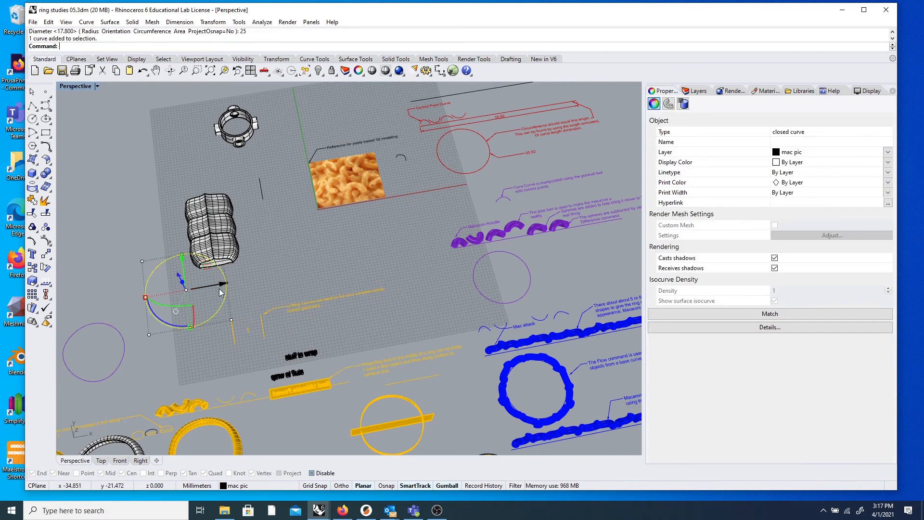
pyautogui.scroll(-3, 220, 286)
pyautogui.click(164, 264)
pyautogui.scroll(3, 159, 229)
pyautogui.scroll(4, 159, 231)
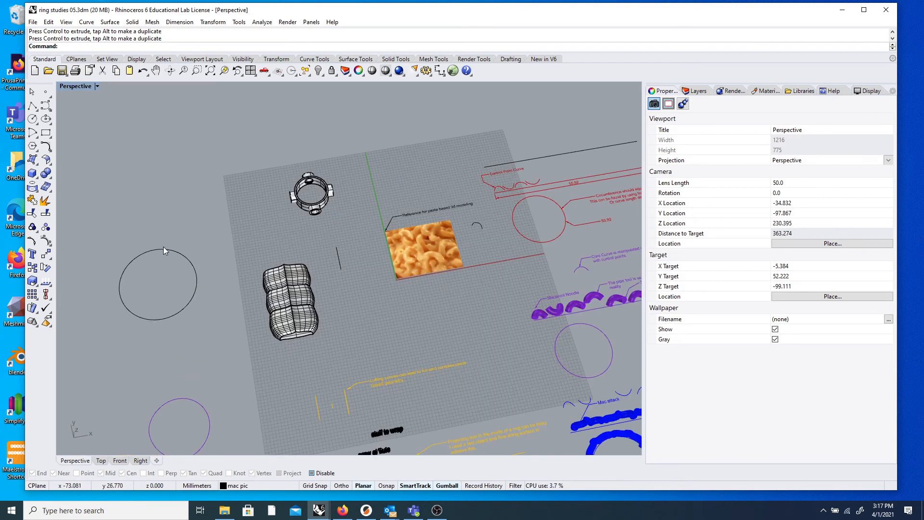
# - Turn on object snaps and copy the 25 mm circle from its centre to its quadrant point nearest the puffy segments
pyautogui.click(161, 250)
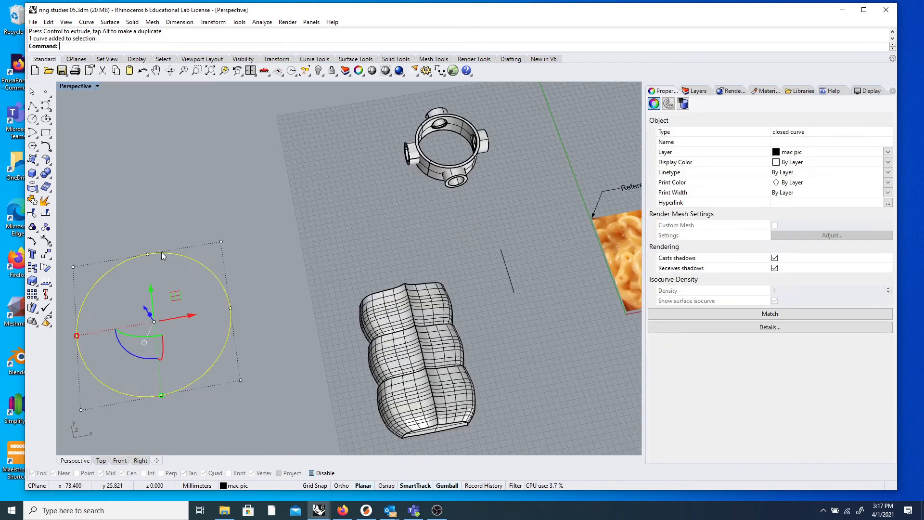
pyautogui.click(34, 268)
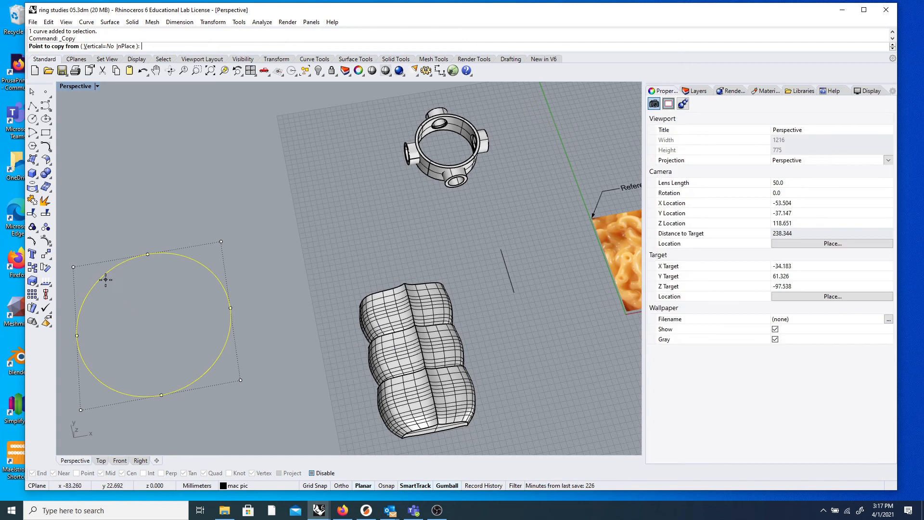
pyautogui.click(313, 473)
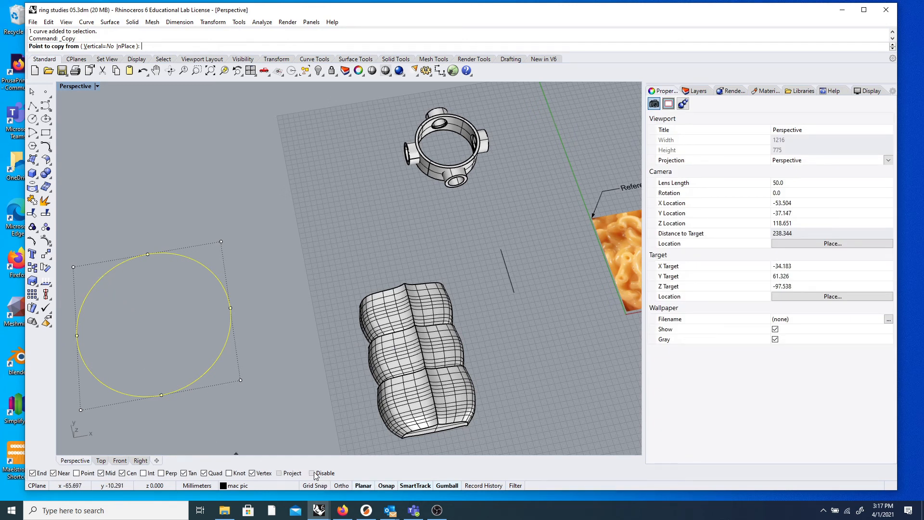
pyautogui.click(103, 284)
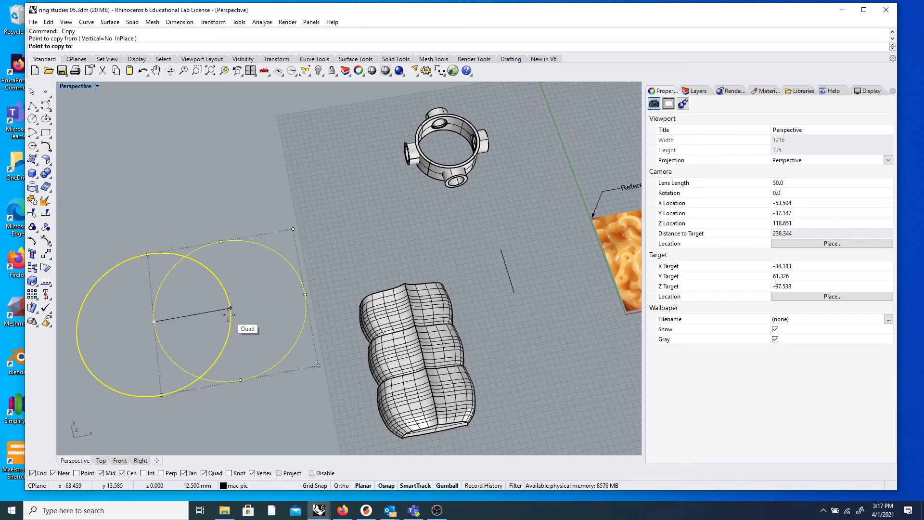
pyautogui.click(230, 308)
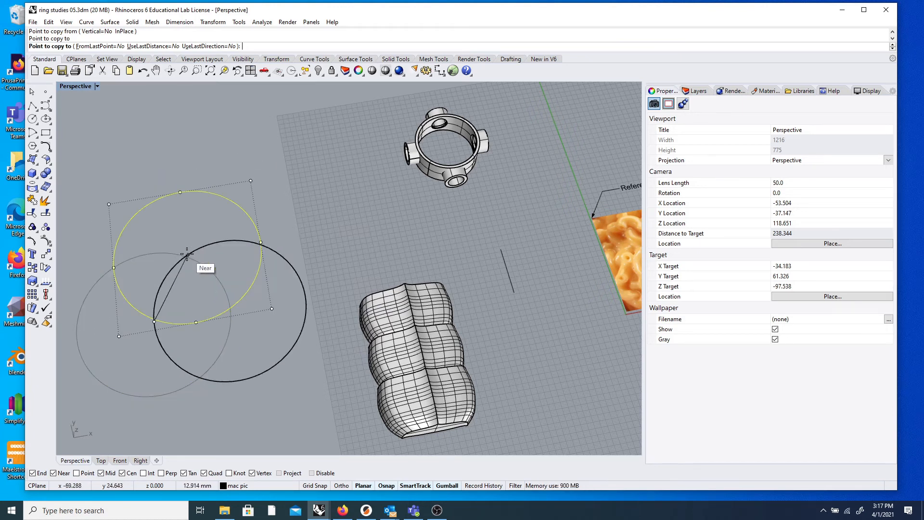
# - Enable the Int snap and place another copy of the circle centred on the upper intersection of the two circles
pyautogui.click(143, 473)
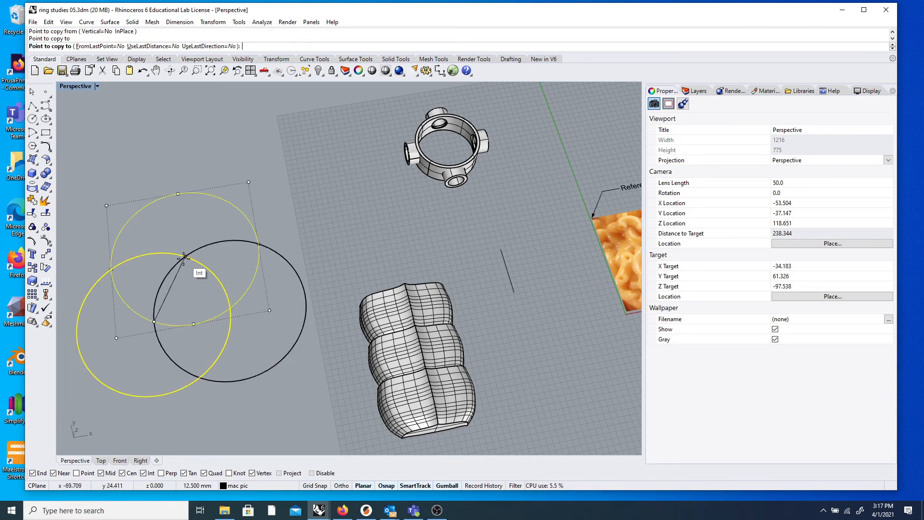
pyautogui.click(185, 258)
pyautogui.press('Return')
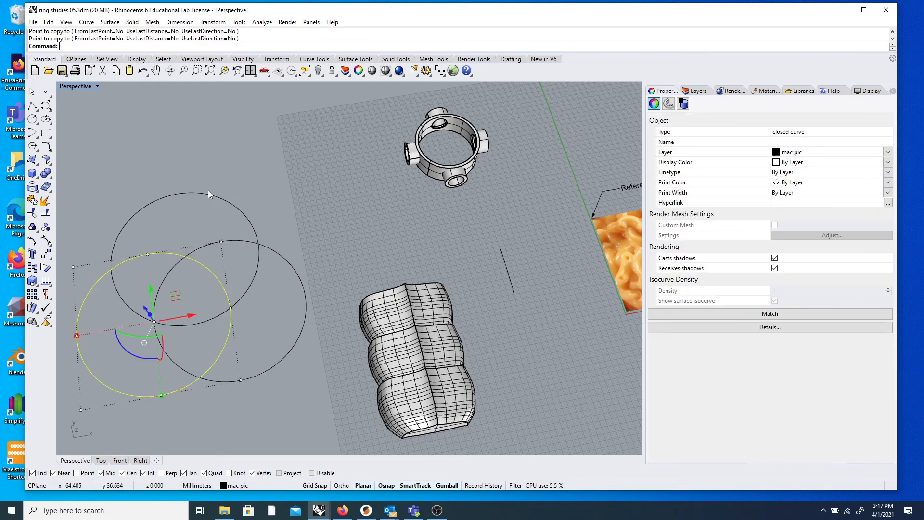
pyautogui.scroll(-3, 210, 189)
pyautogui.click(231, 170)
pyautogui.scroll(-9, 226, 177)
pyautogui.moveTo(221, 187); pyautogui.dragTo(212, 266, button='right')
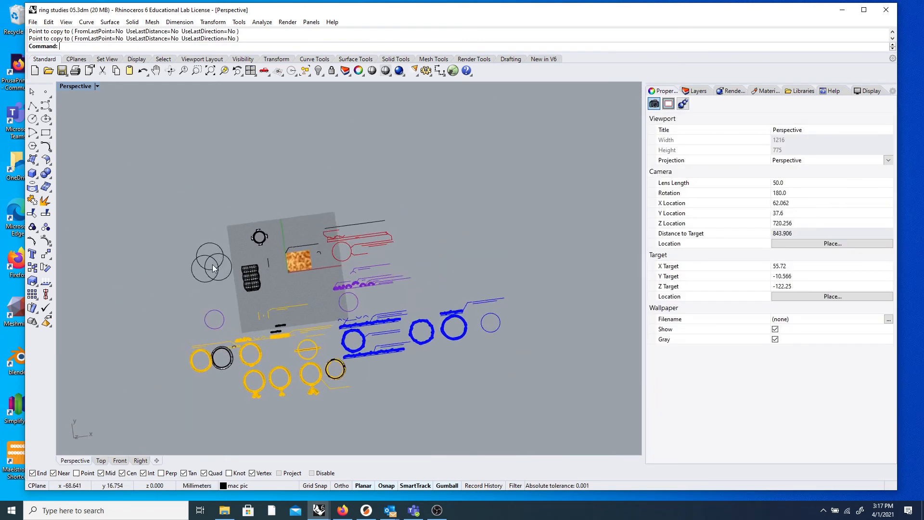
pyautogui.scroll(9, 210, 265)
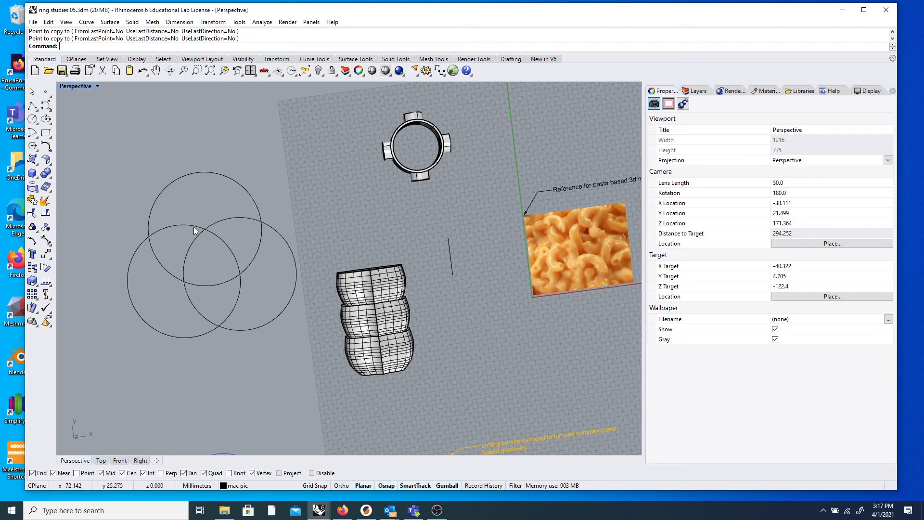
pyautogui.write('trim')
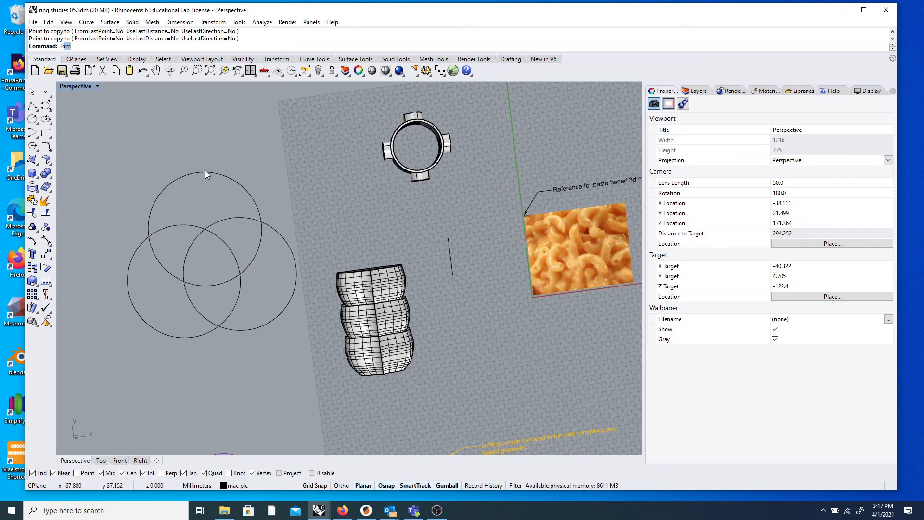
pyautogui.press('Return')
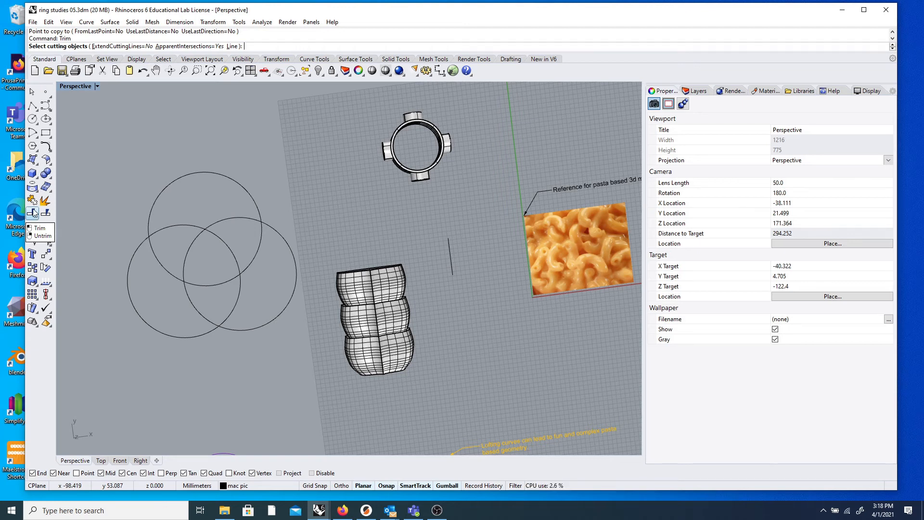
pyautogui.press('Escape')
# - Start Trim with all three overlapping circles as the cutting objects
pyautogui.write('Trim')
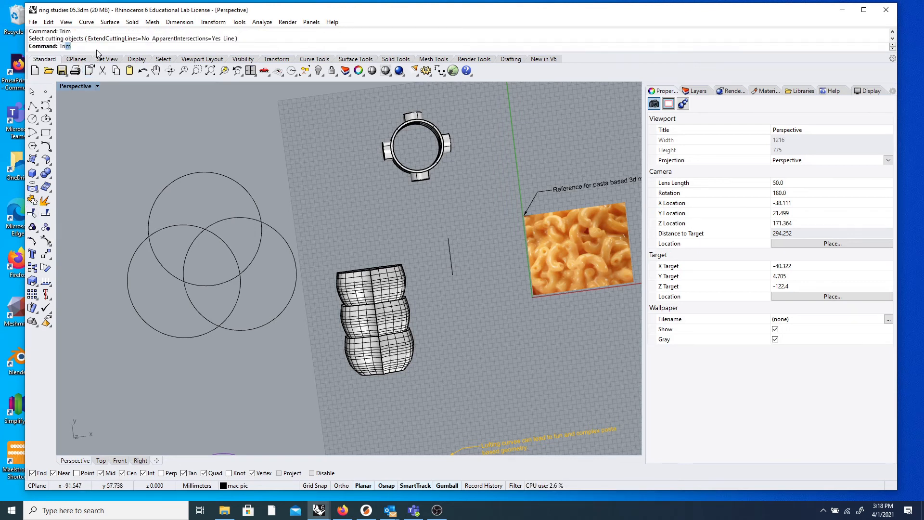
pyautogui.press('Return')
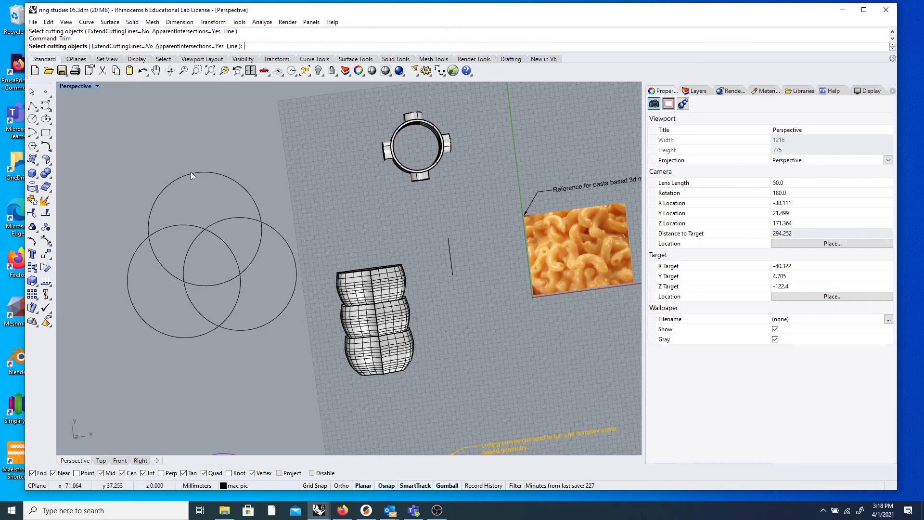
pyautogui.click(169, 270)
pyautogui.click(164, 335)
pyautogui.click(235, 331)
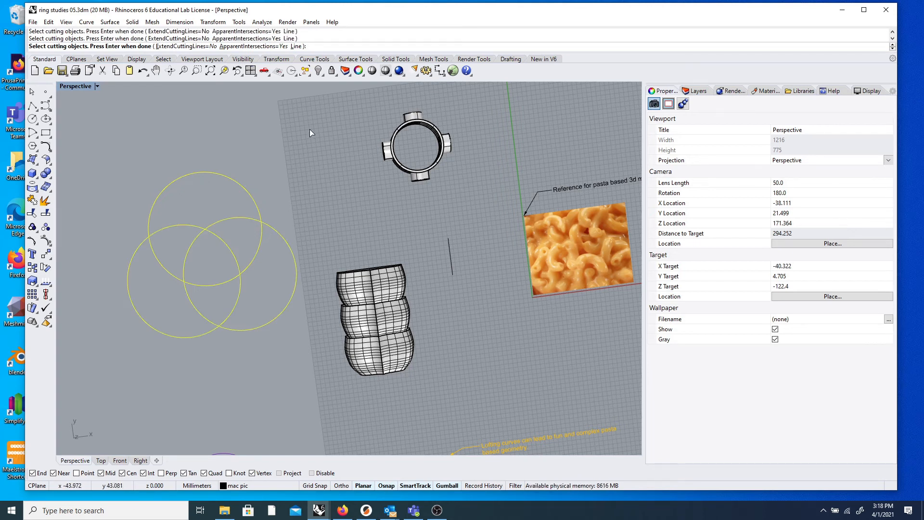
pyautogui.press('Return')
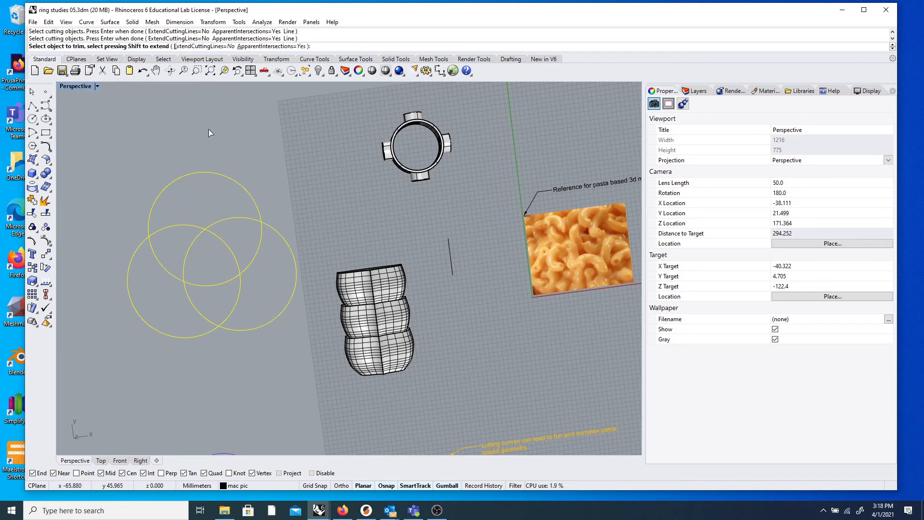
# - Trim away the outer arcs of the three circles, leaving only the three-petal shape of overlapping arcs
pyautogui.click(184, 172)
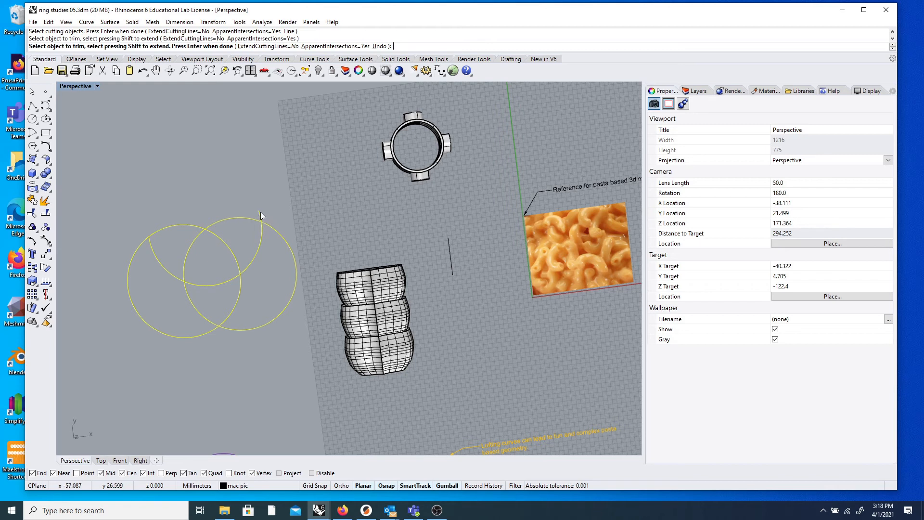
pyautogui.click(260, 217)
pyautogui.click(284, 242)
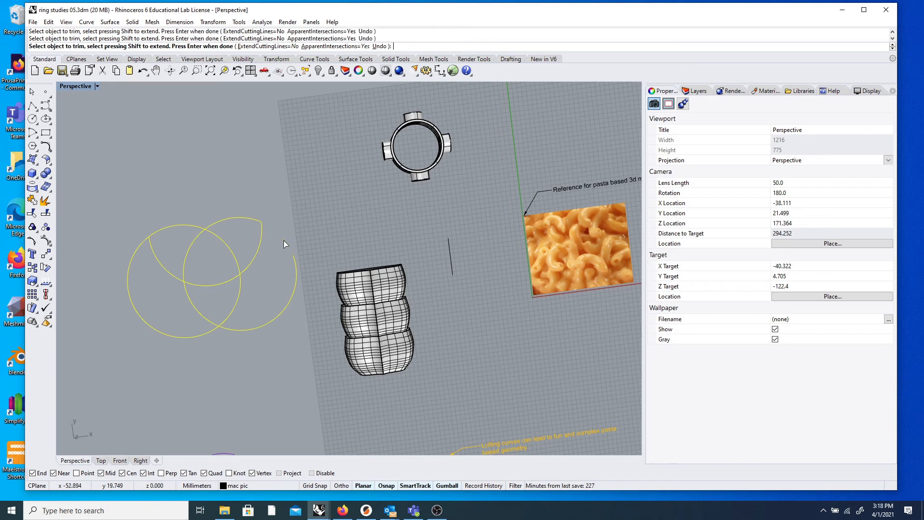
pyautogui.click(294, 270)
pyautogui.click(201, 335)
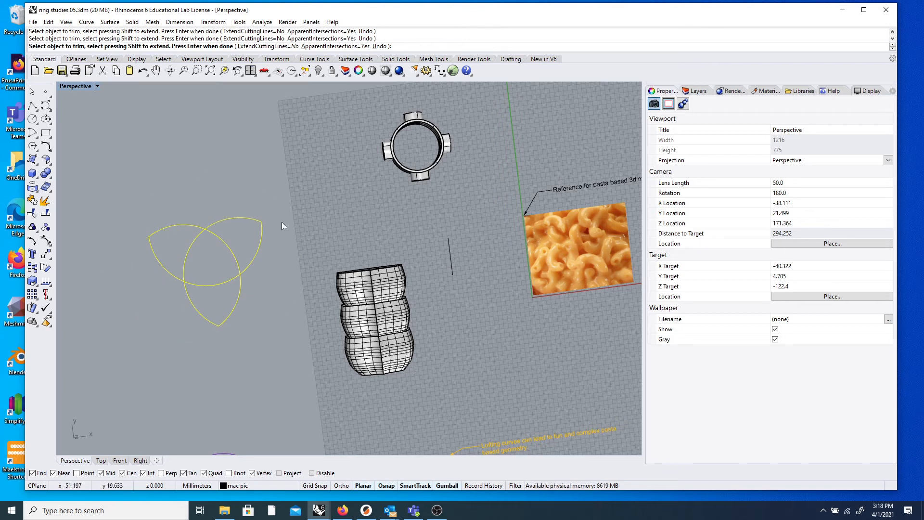
pyautogui.scroll(5, 203, 260)
pyautogui.moveTo(203, 262); pyautogui.dragTo(240, 219, button='right')
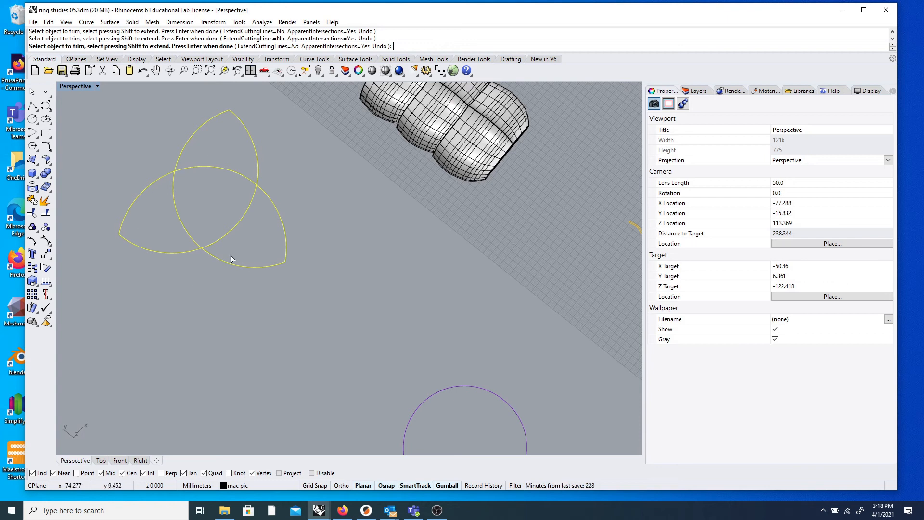
pyautogui.press('Return')
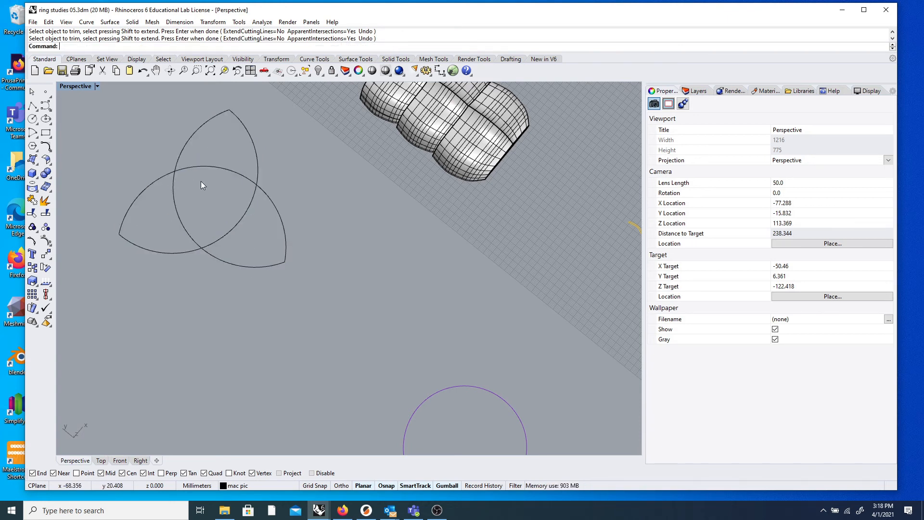
pyautogui.write('Split')
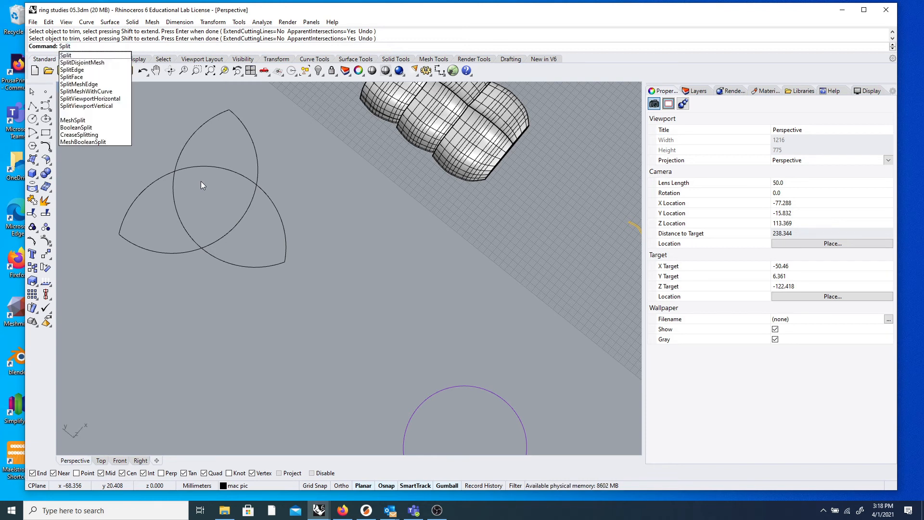
pyautogui.press('Escape')
pyautogui.press('Escape')
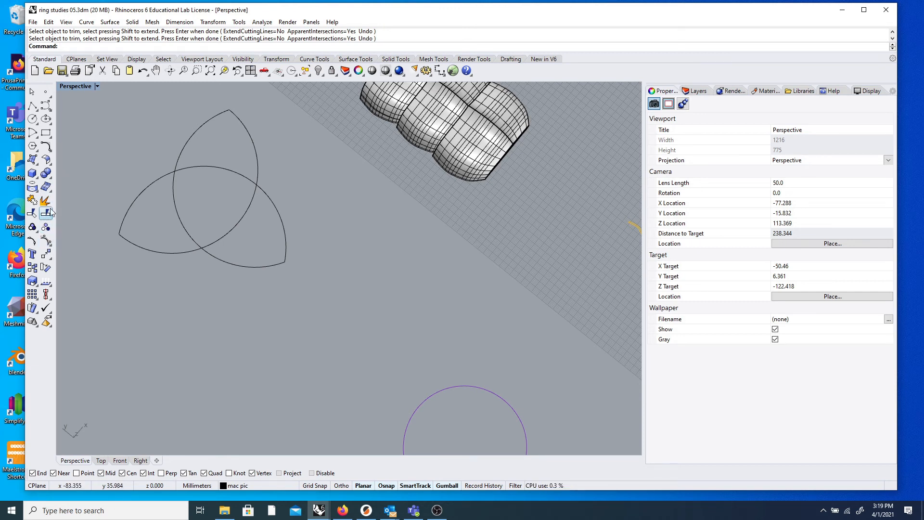
# - Try to split all three petal arcs at once without separate cutting objects, and check the curves by selecting them
pyautogui.click(45, 212)
pyautogui.click(176, 171)
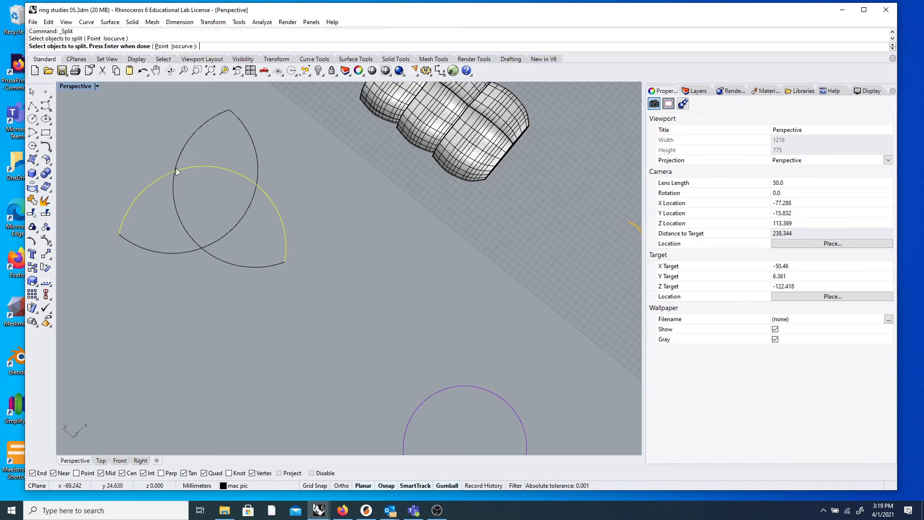
pyautogui.click(184, 151)
pyautogui.click(224, 219)
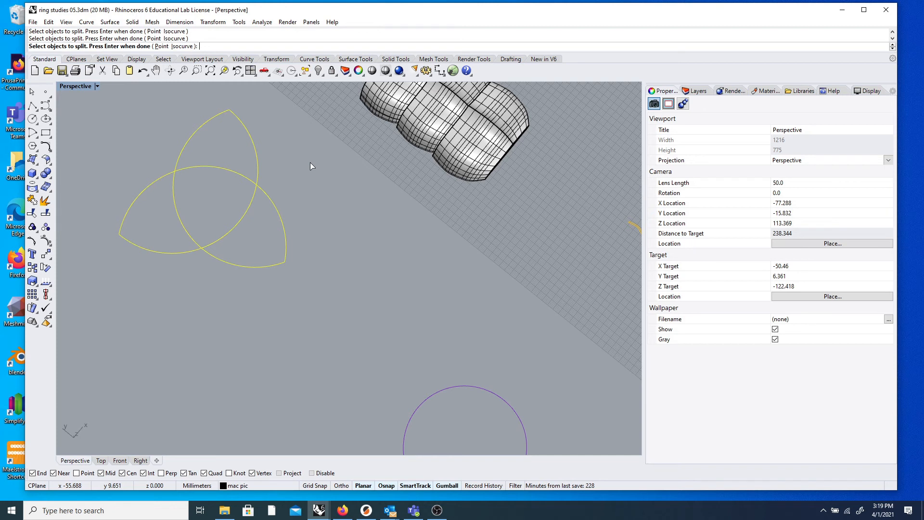
pyautogui.press('Return')
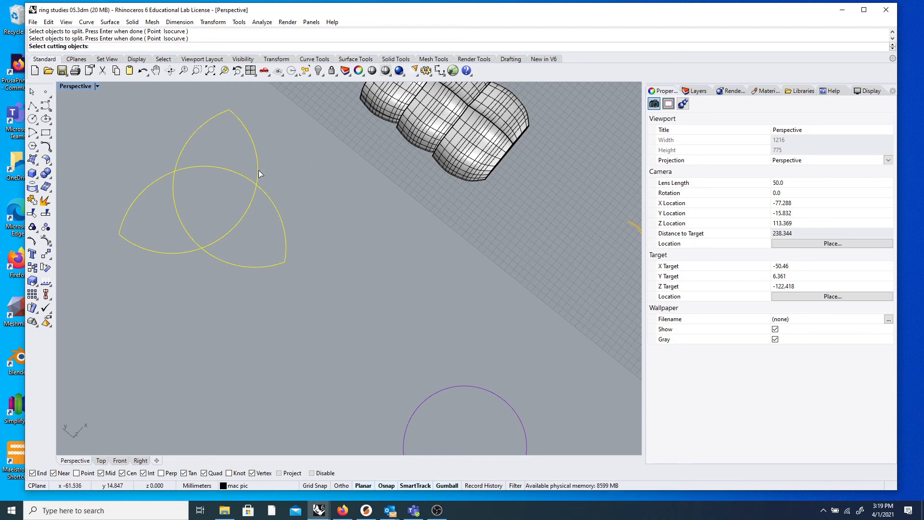
pyautogui.press('Return')
pyautogui.click(179, 158)
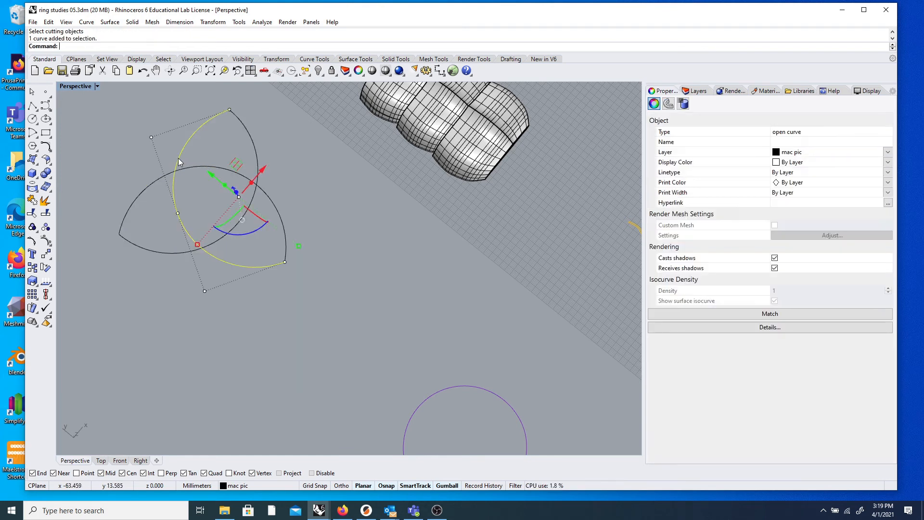
pyautogui.click(258, 155)
pyautogui.click(302, 174)
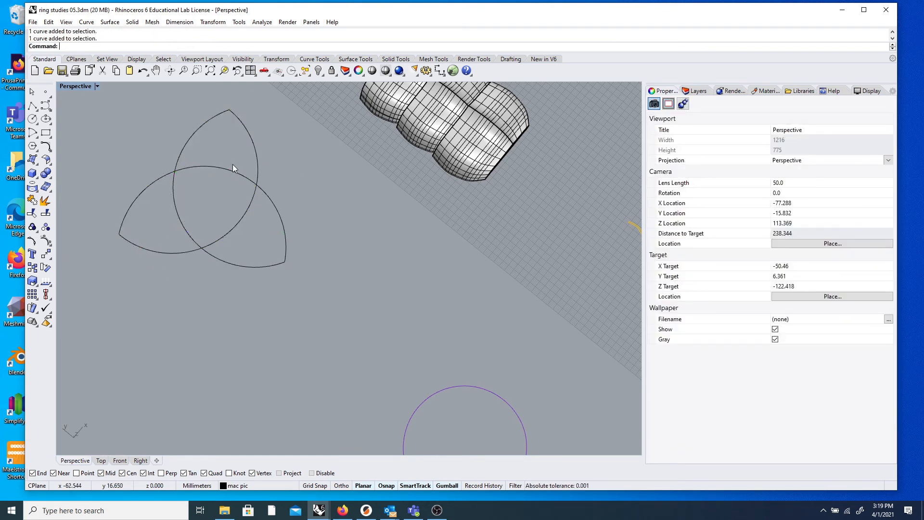
# - Split two of the petal arcs using the third arc as the cutting object, and check the separated pieces by selecting them
pyautogui.press('Return')
pyautogui.click(188, 135)
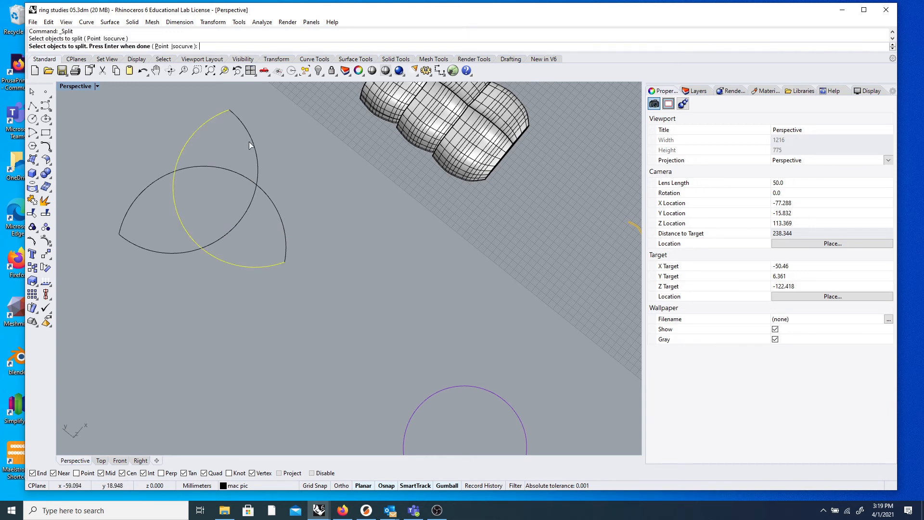
pyautogui.click(257, 153)
pyautogui.press('Return')
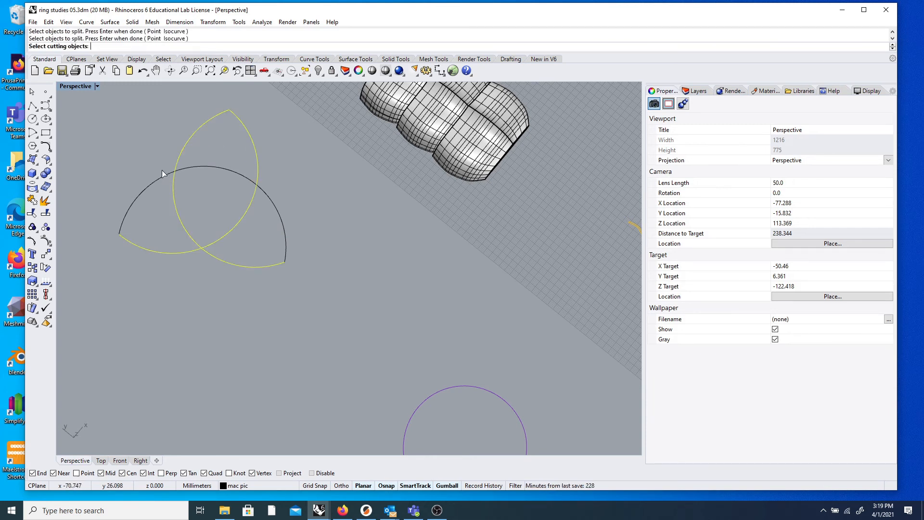
pyautogui.click(160, 177)
pyautogui.rightClick(158, 155)
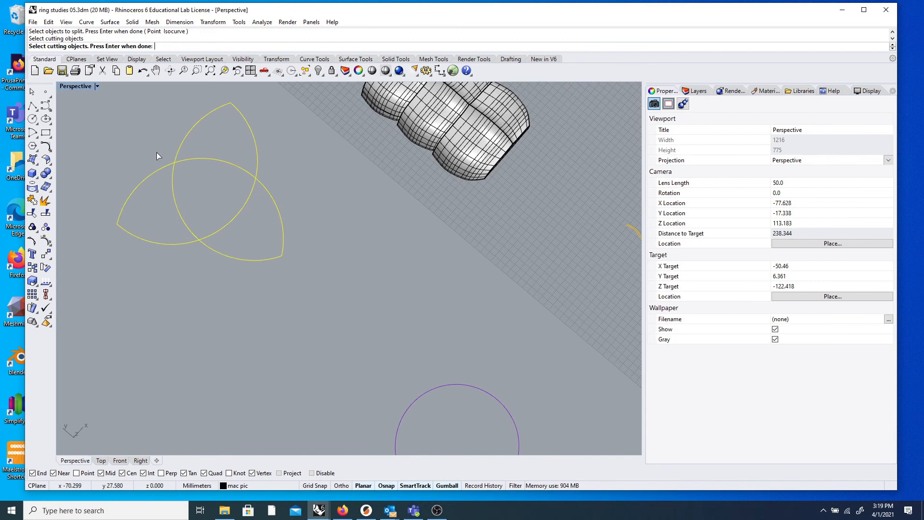
pyautogui.click(180, 146)
pyautogui.click(258, 151)
pyautogui.moveTo(297, 216); pyautogui.dragTo(230, 215, button='right')
pyautogui.click(198, 98)
pyautogui.click(270, 143)
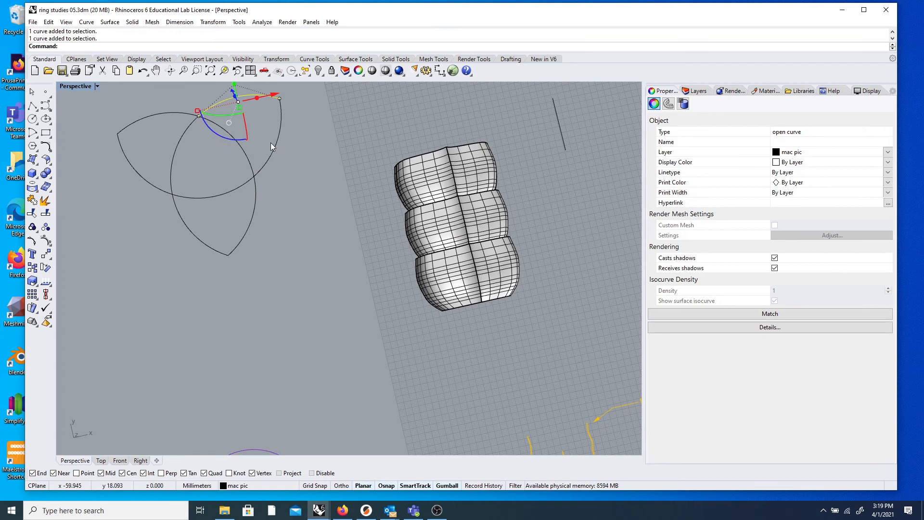
pyautogui.rightClick(182, 94)
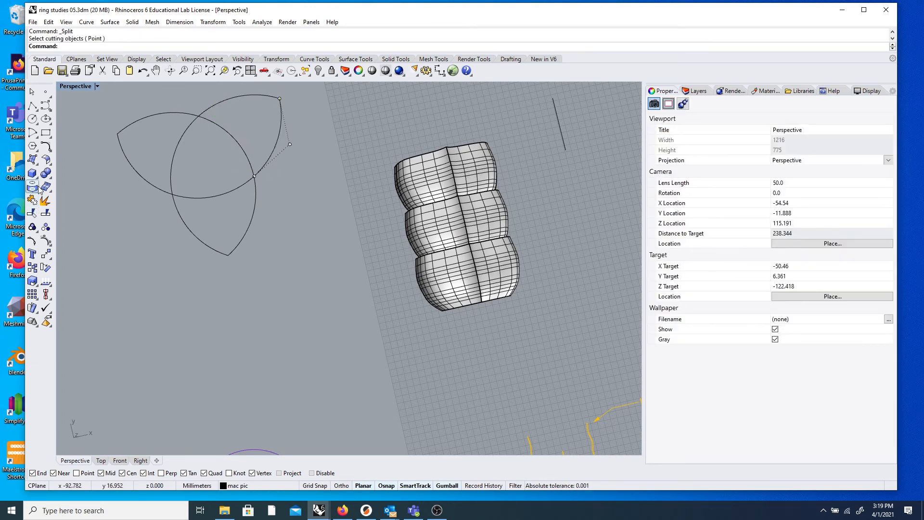
pyautogui.click(32, 212)
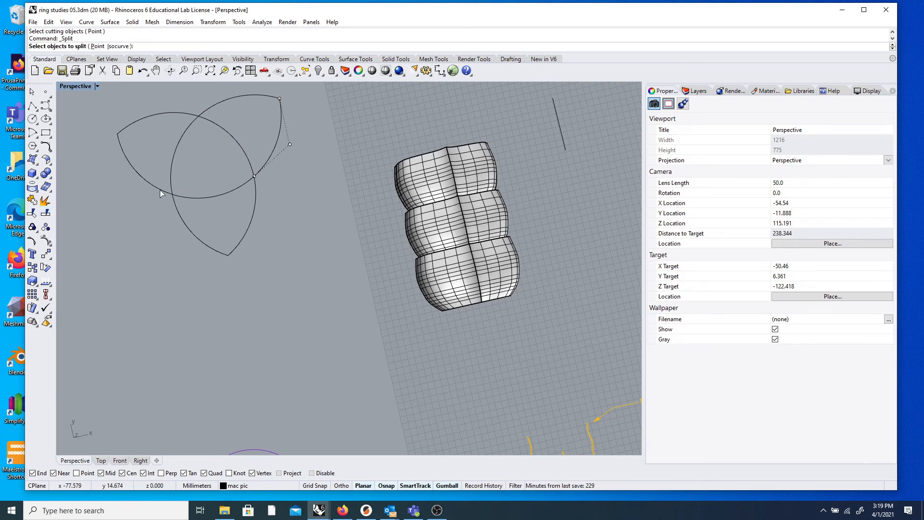
pyautogui.click(160, 188)
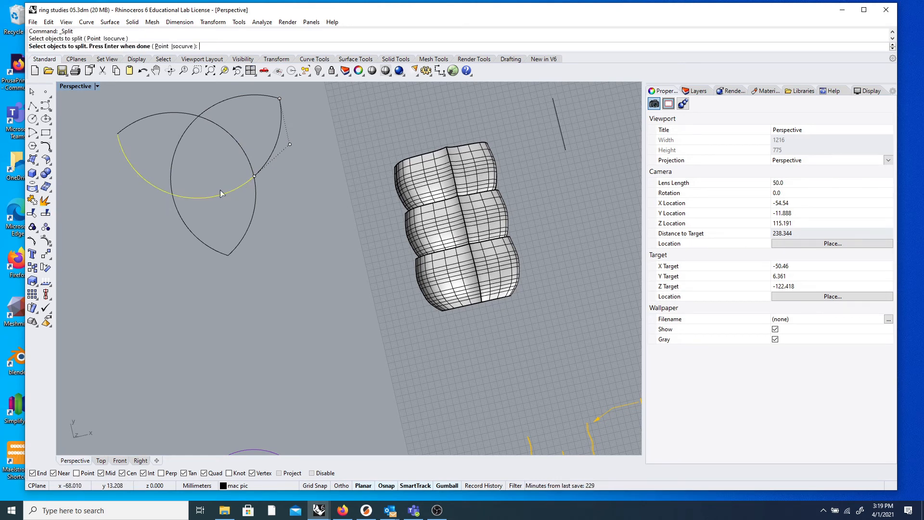
pyautogui.press('Return')
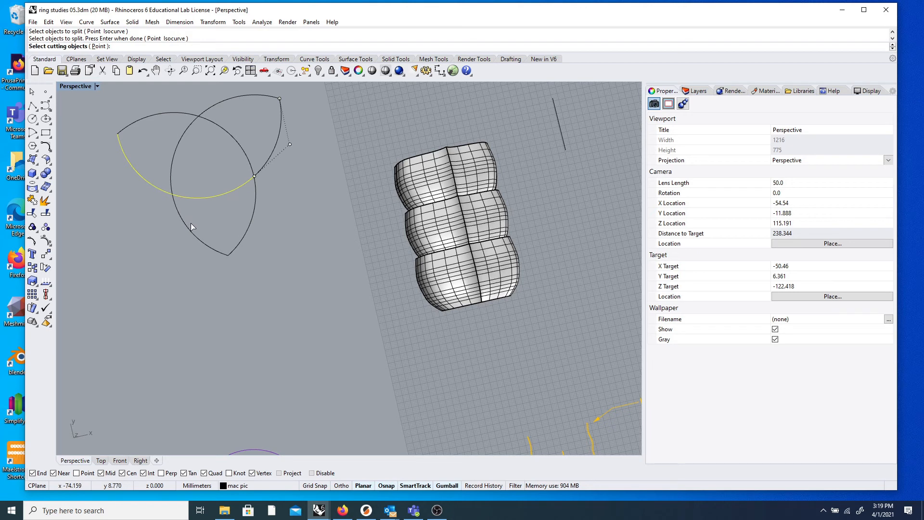
pyautogui.press('Return')
# - Split the two arcs meeting at the figure's lower tip, using the arc from the left tip as the cutting object
pyautogui.press('Return')
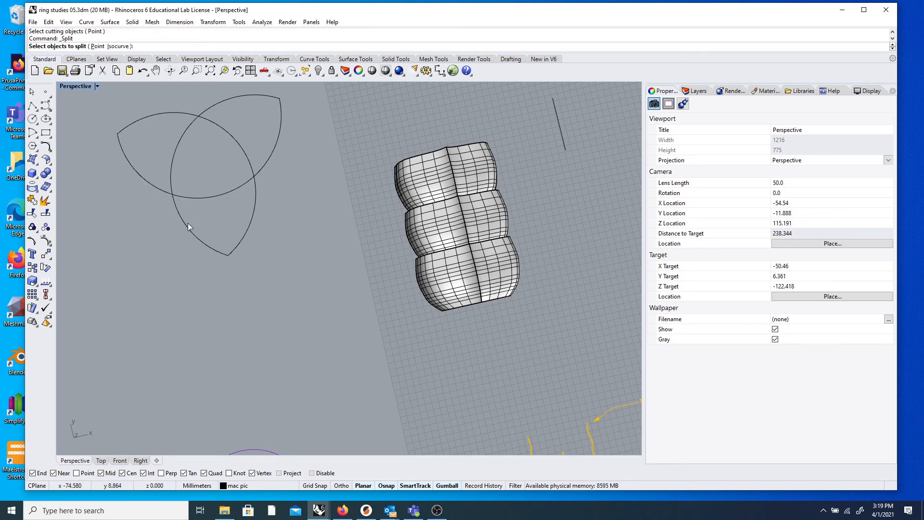
pyautogui.click(188, 224)
pyautogui.click(250, 225)
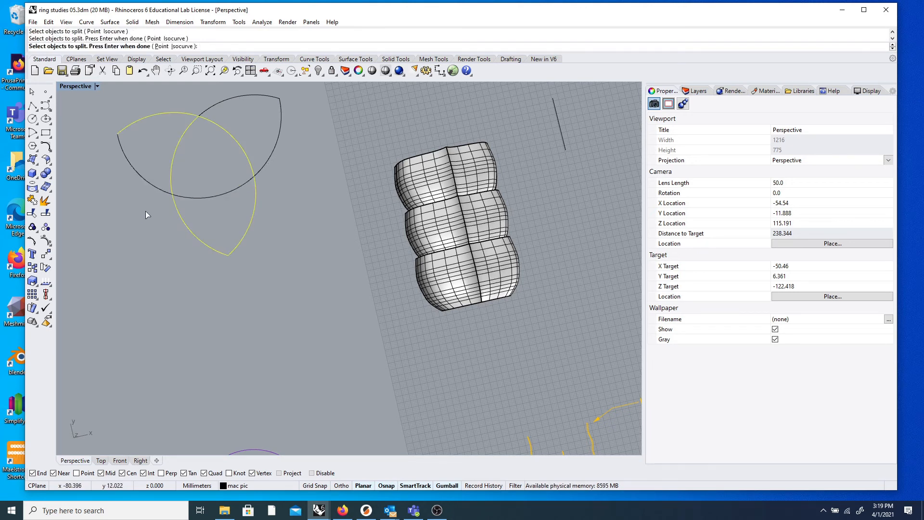
pyautogui.press('Return')
pyautogui.click(152, 182)
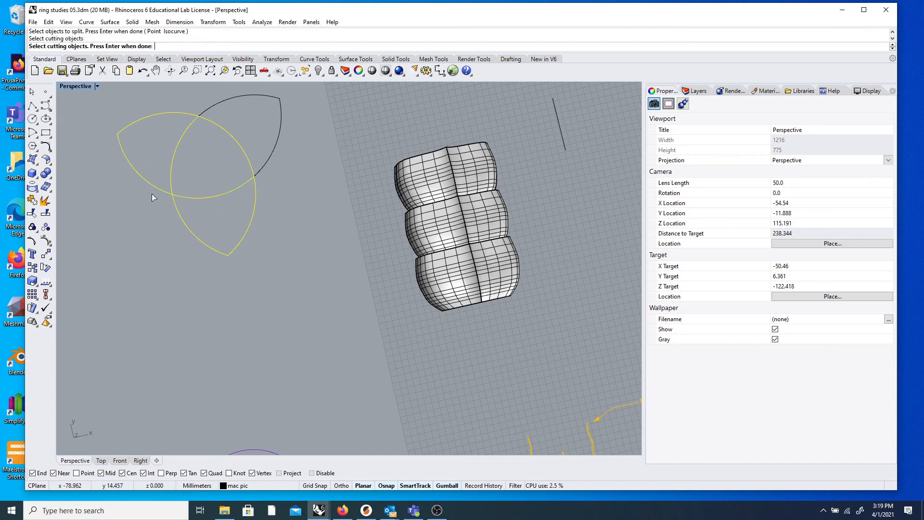
pyautogui.press('Return')
# - Test-move the lower petal's two side pieces to check the split, and undo the move
pyautogui.click(179, 213)
pyautogui.click(251, 223)
pyautogui.keyDown('shift'); pyautogui.click(198, 243); pyautogui.keyUp('shift')
pyautogui.moveTo(212, 185); pyautogui.dragTo(250, 199)
pyautogui.hotkey('ctrl', 'z')
pyautogui.click(228, 193)
pyautogui.click(303, 202)
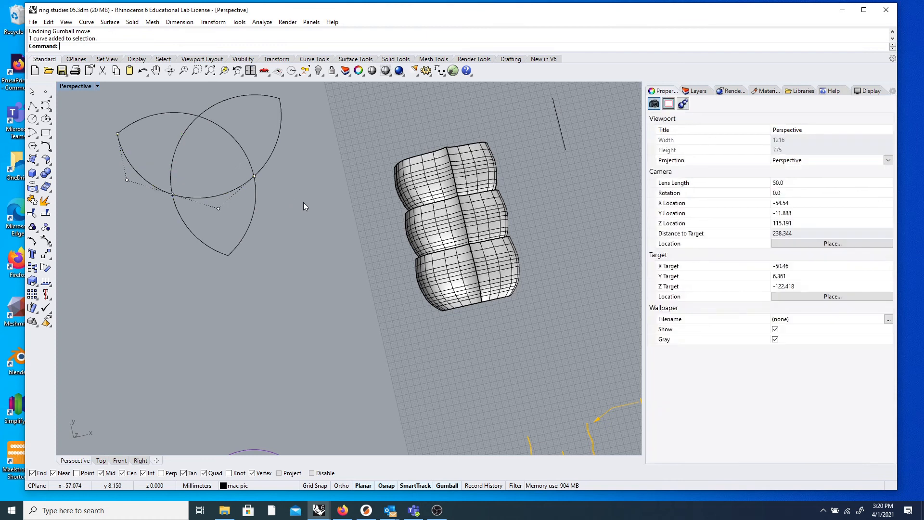
pyautogui.write('Split')
pyautogui.press('Return')
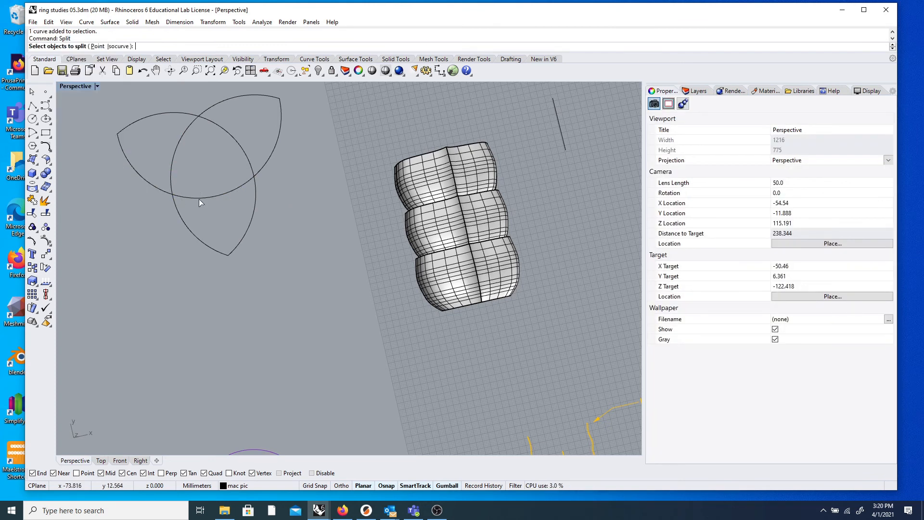
pyautogui.click(173, 198)
pyautogui.press('Escape')
pyautogui.press('Escape')
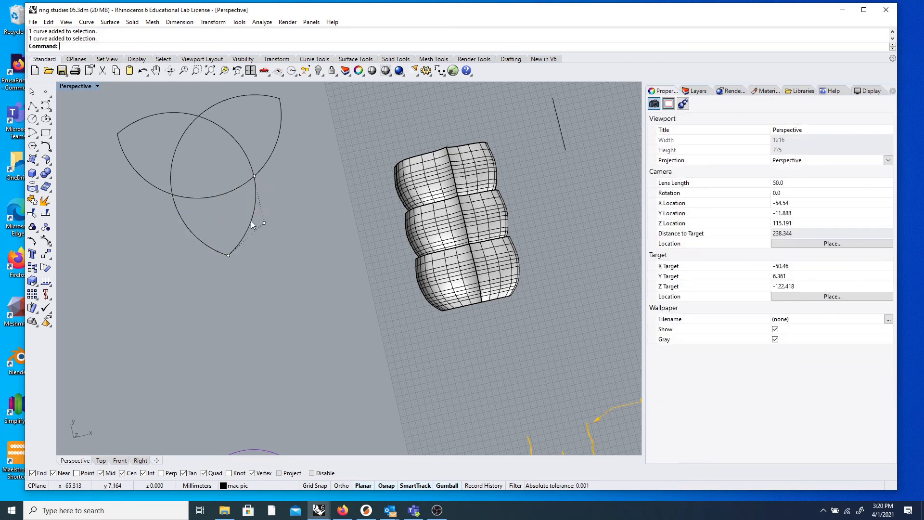
# - Split the arc that closes the lower petal, using the petal's two side pieces as the cutting objects
pyautogui.write('Split')
pyautogui.press('Return')
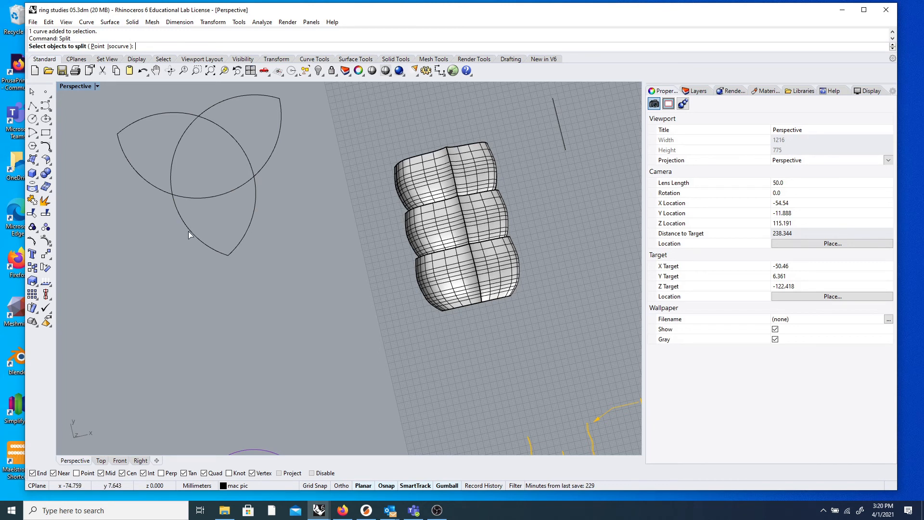
pyautogui.click(203, 197)
pyautogui.press('Return')
pyautogui.click(187, 232)
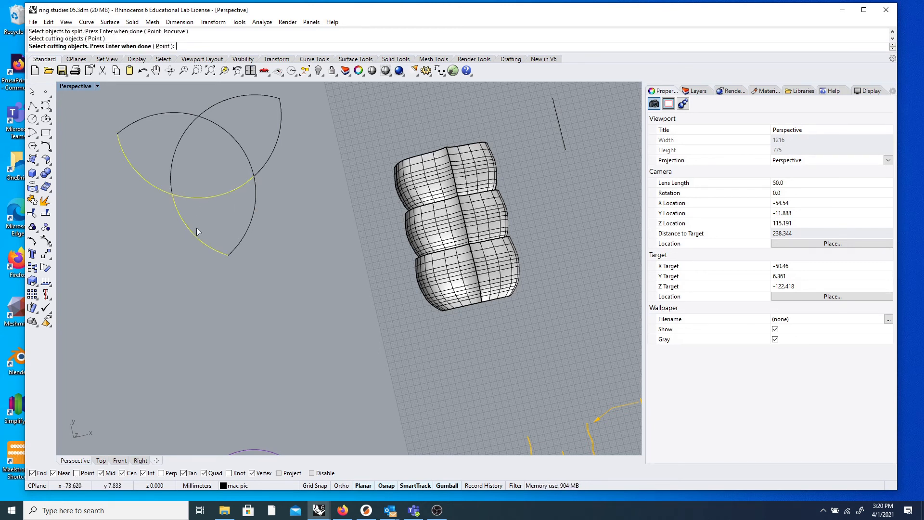
pyautogui.click(252, 223)
pyautogui.press('Return')
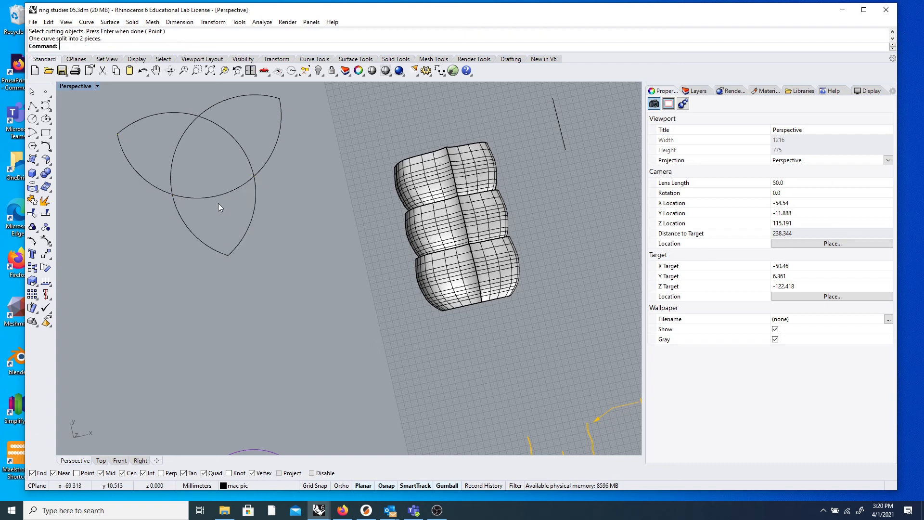
# - Select the three pieces that form the lower petal and move them away from the rest of the figure
pyautogui.click(217, 196)
pyautogui.keyDown('shift'); pyautogui.click(213, 242); pyautogui.keyUp('shift')
pyautogui.keyDown('shift'); pyautogui.click(245, 241); pyautogui.keyUp('shift')
pyautogui.moveTo(213, 196); pyautogui.dragTo(230, 273)
pyautogui.click(308, 218)
# - Join the three separated petal pieces into one closed curve
pyautogui.scroll(-7, 265, 241)
pyautogui.moveTo(264, 242); pyautogui.dragTo(339, 258, button='right')
pyautogui.scroll(10, 314, 289)
pyautogui.scroll(-5, 332, 275)
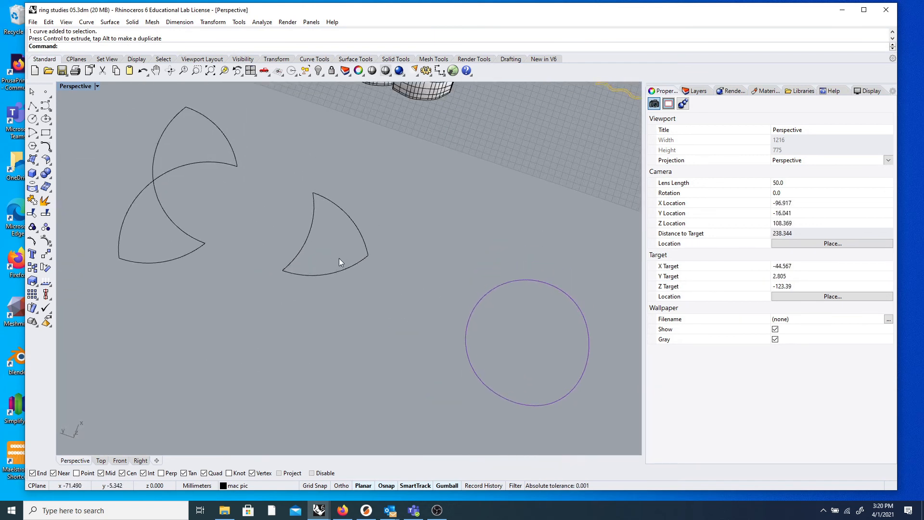
pyautogui.moveTo(289, 172); pyautogui.dragTo(405, 333)
pyautogui.moveTo(256, 209); pyautogui.dragTo(302, 218, button='right')
pyautogui.moveTo(300, 235); pyautogui.dragTo(445, 400)
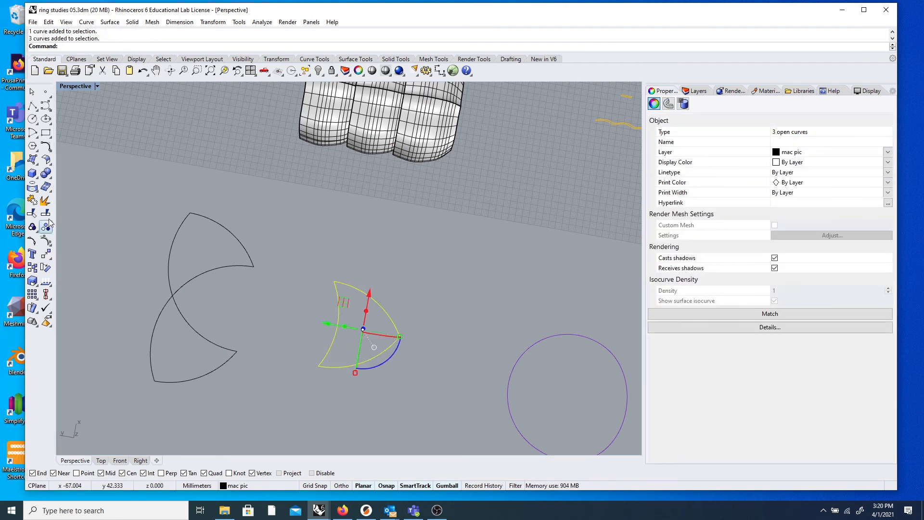
pyautogui.click(35, 205)
pyautogui.moveTo(266, 271); pyautogui.dragTo(284, 209, button='right')
pyautogui.click(380, 272)
# - Rotate the joined petal curve 90 degrees so it stands perpendicular to the construction plane
pyautogui.scroll(-10, 369, 254)
pyautogui.moveTo(378, 260); pyautogui.dragTo(415, 211, button='right')
pyautogui.scroll(4, 436, 138)
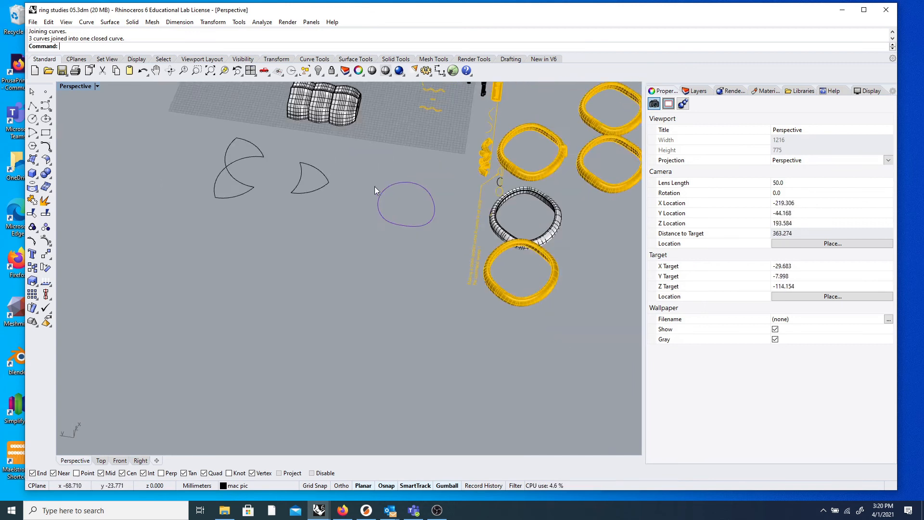
pyautogui.scroll(2, 380, 185)
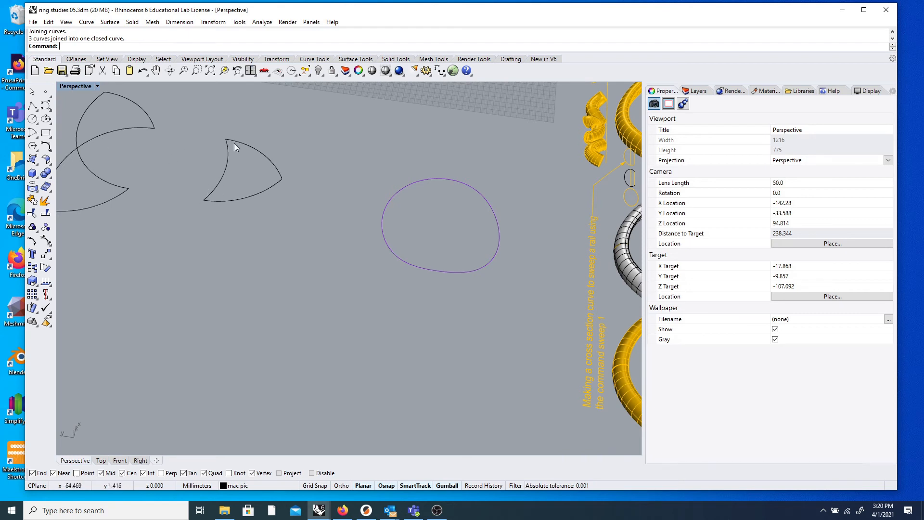
pyautogui.moveTo(230, 177); pyautogui.dragTo(312, 258)
pyautogui.moveTo(344, 268); pyautogui.dragTo(255, 265, button='right')
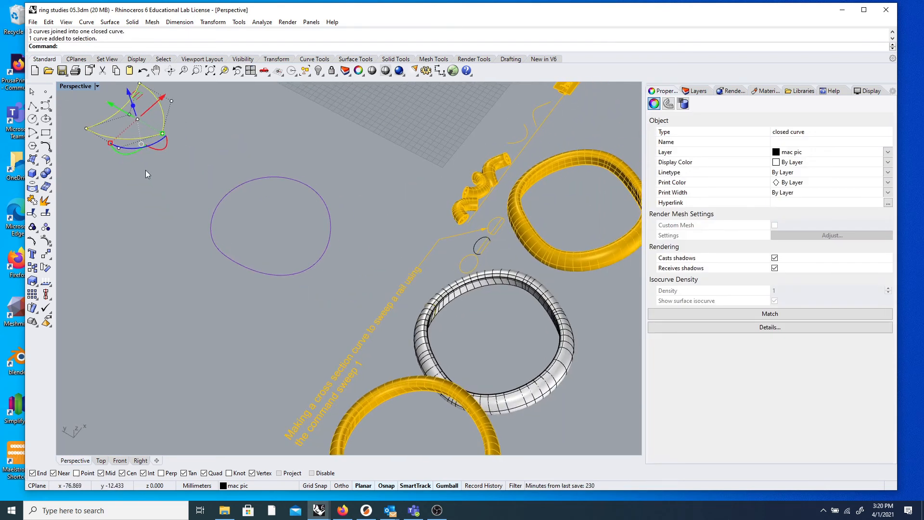
pyautogui.moveTo(125, 157); pyautogui.dragTo(180, 146)
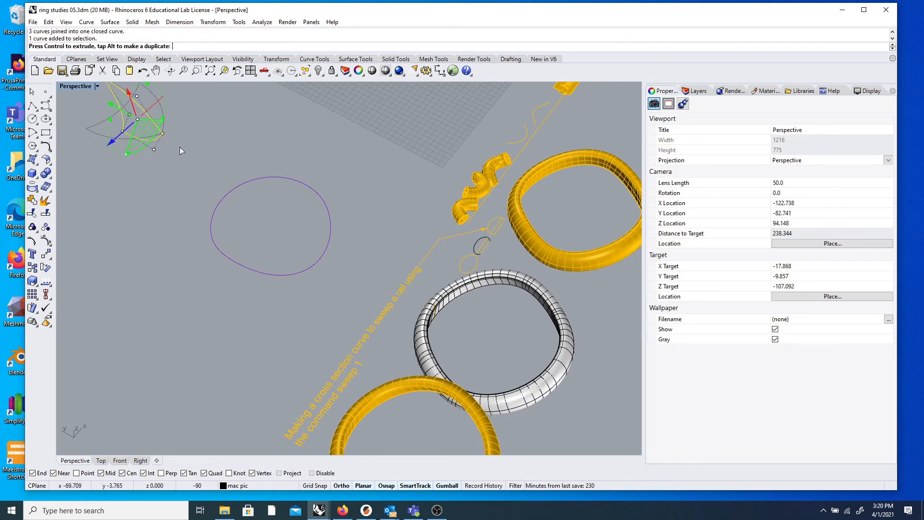
pyautogui.moveTo(151, 188); pyautogui.dragTo(221, 192, button='right')
pyautogui.scroll(3, 221, 192)
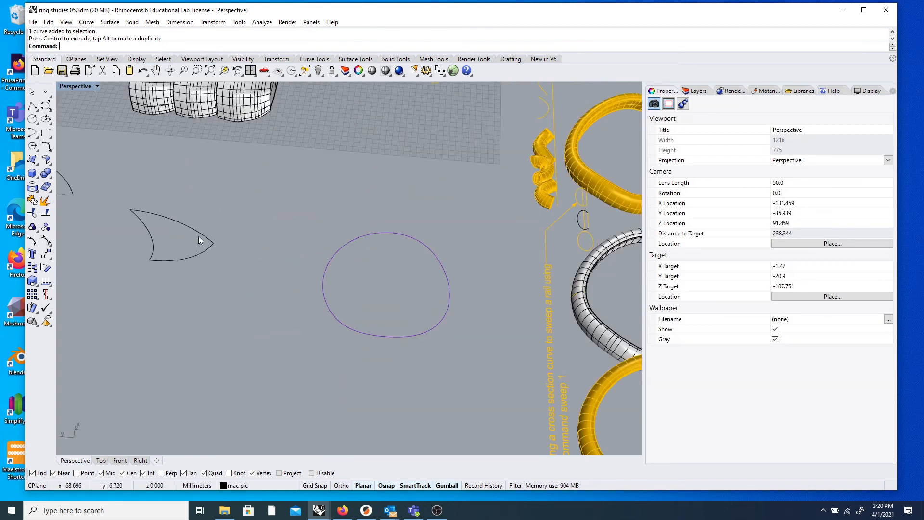
# - Move the upright petal profile by its pointed tip onto the near edge of the purple closed curve
pyautogui.click(199, 235)
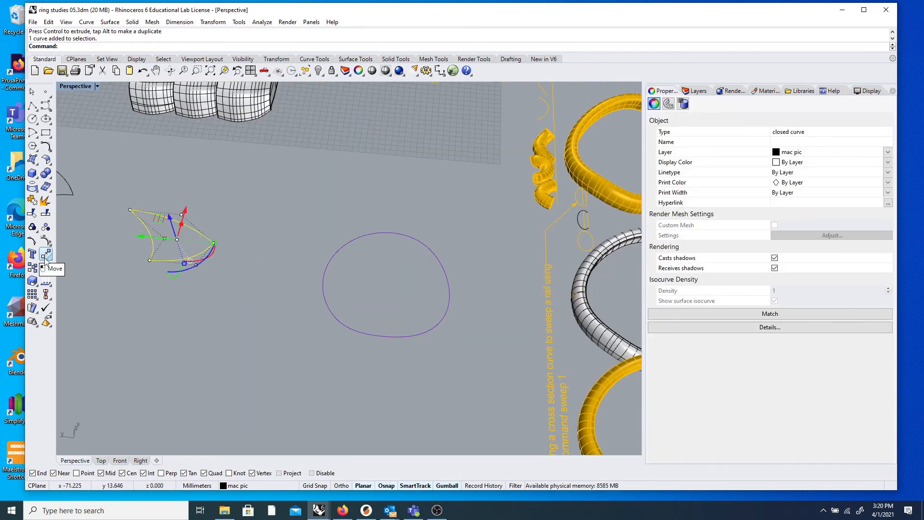
pyautogui.click(32, 267)
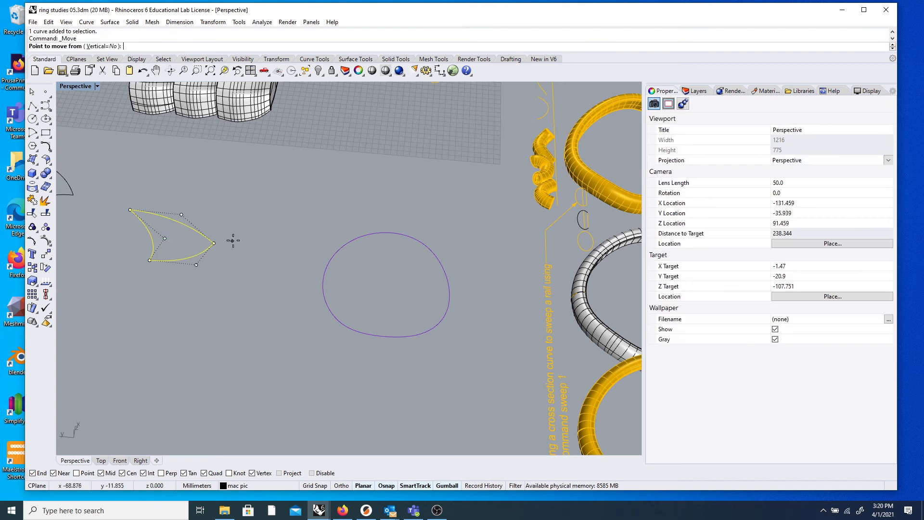
pyautogui.click(213, 243)
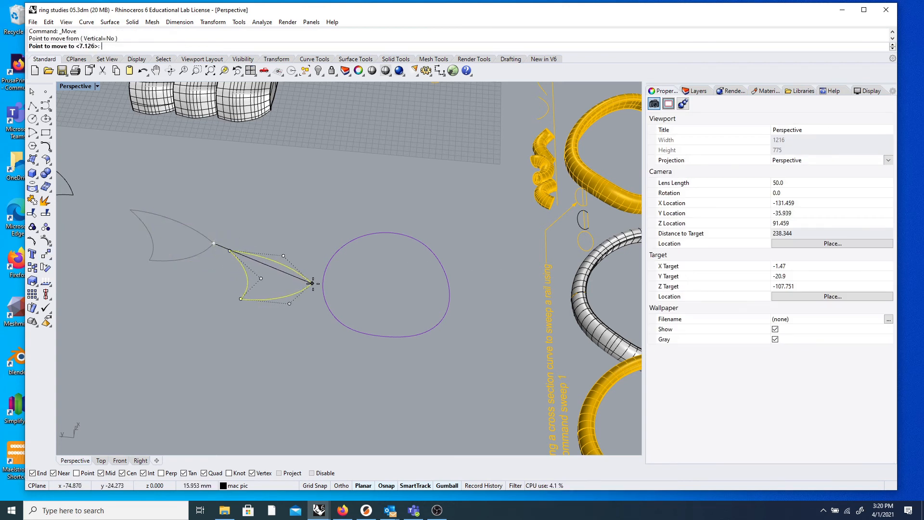
pyautogui.click(319, 284)
pyautogui.click(297, 324)
# - Duplicate the purple closed curve in place and enlarge the copy around the original so it reaches the profile's outer end
pyautogui.scroll(-7, 298, 319)
pyautogui.moveTo(298, 319); pyautogui.dragTo(310, 288, button='right')
pyautogui.scroll(7, 335, 233)
pyautogui.click(341, 227)
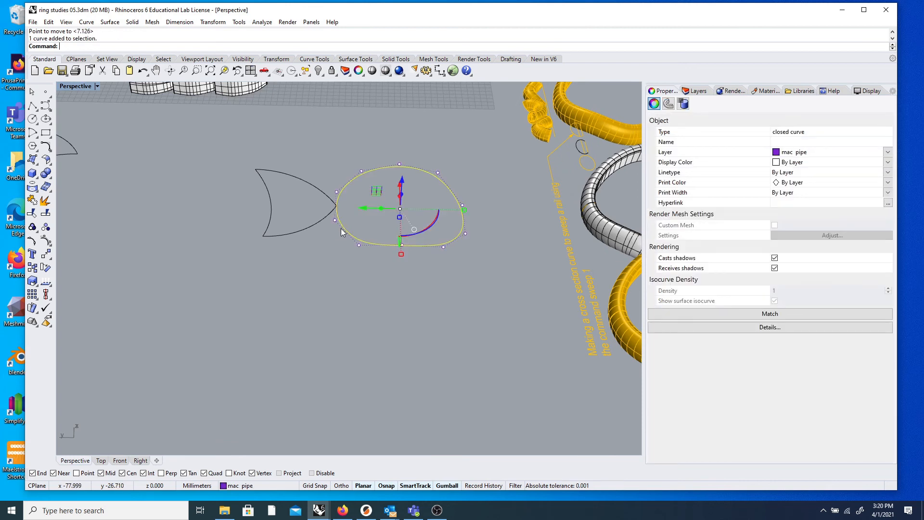
pyautogui.hotkey('ctrl', 'c')
pyautogui.hotkey('ctrl', 'v')
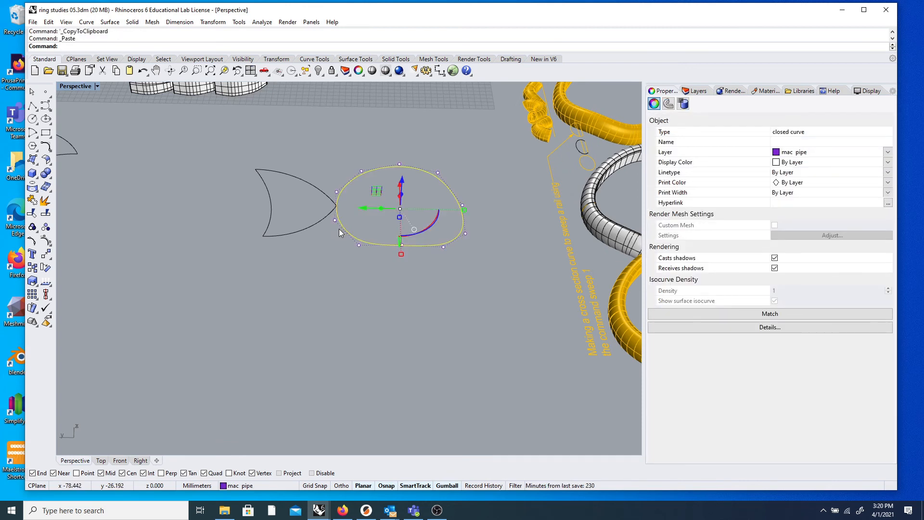
pyautogui.moveTo(360, 212); pyautogui.dragTo(344, 218)
pyautogui.hotkey('ctrl', 'z')
pyautogui.moveTo(402, 254); pyautogui.dragTo(403, 315)
pyautogui.click(412, 287)
pyautogui.click(412, 296)
# - Reshape the enlarged purple curve by raising the two control points beside the profile and shifting the two on the opposite side vertically
pyautogui.click(255, 234)
pyautogui.keyDown('shift'); pyautogui.click(264, 173); pyautogui.keyUp('shift')
pyautogui.moveTo(260, 205); pyautogui.dragTo(256, 143)
pyautogui.click(510, 199)
pyautogui.click(529, 212)
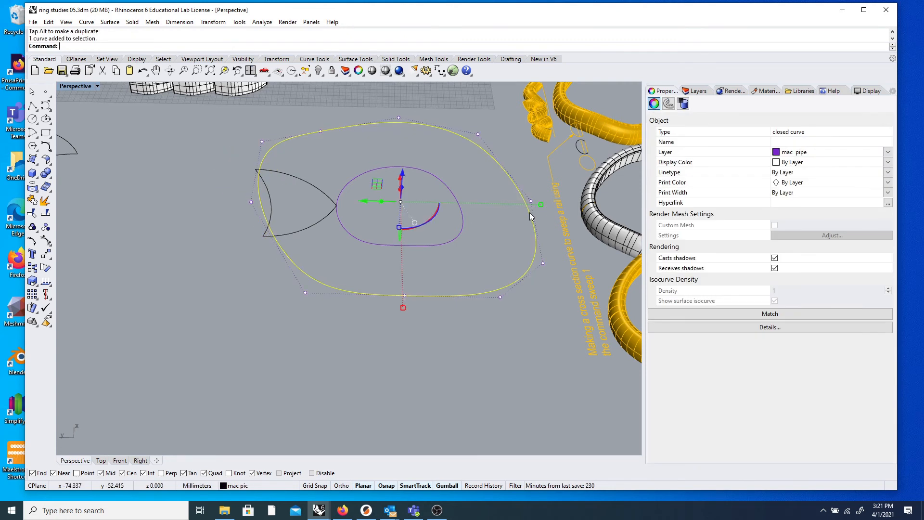
pyautogui.click(530, 201)
pyautogui.keyDown('shift'); pyautogui.click(543, 263); pyautogui.keyUp('shift')
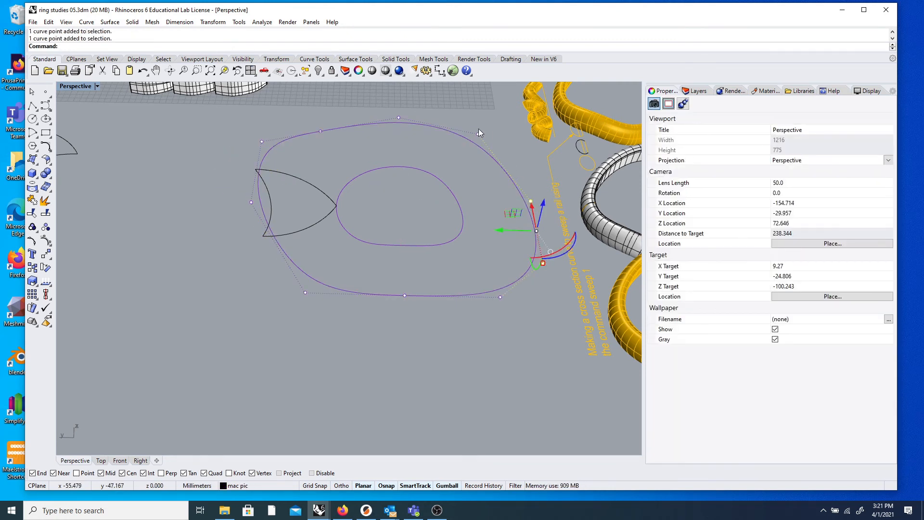
pyautogui.moveTo(542, 209); pyautogui.dragTo(512, 193)
# - Zoom to the inner purple curve and examine how the petal profile meets both curves from different angles
pyautogui.scroll(-5, 459, 313)
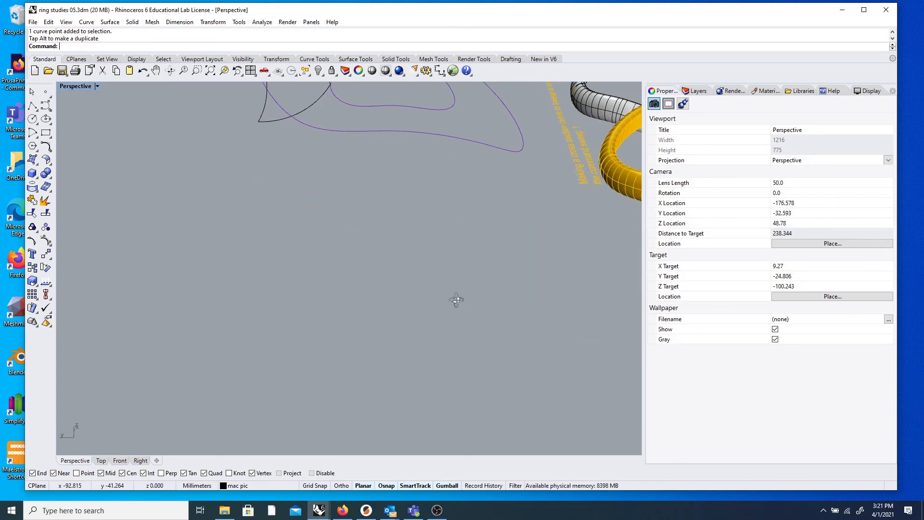
pyautogui.click(428, 233)
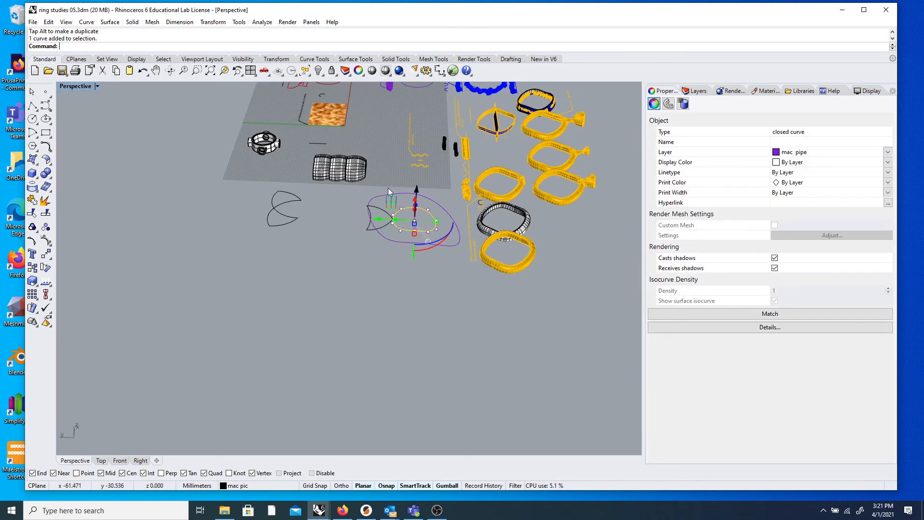
pyautogui.click(223, 70)
pyautogui.moveTo(315, 214); pyautogui.dragTo(282, 165, button='right')
pyautogui.scroll(-4, 274, 182)
pyautogui.moveTo(312, 299); pyautogui.dragTo(499, 315, button='right')
pyautogui.click(499, 311)
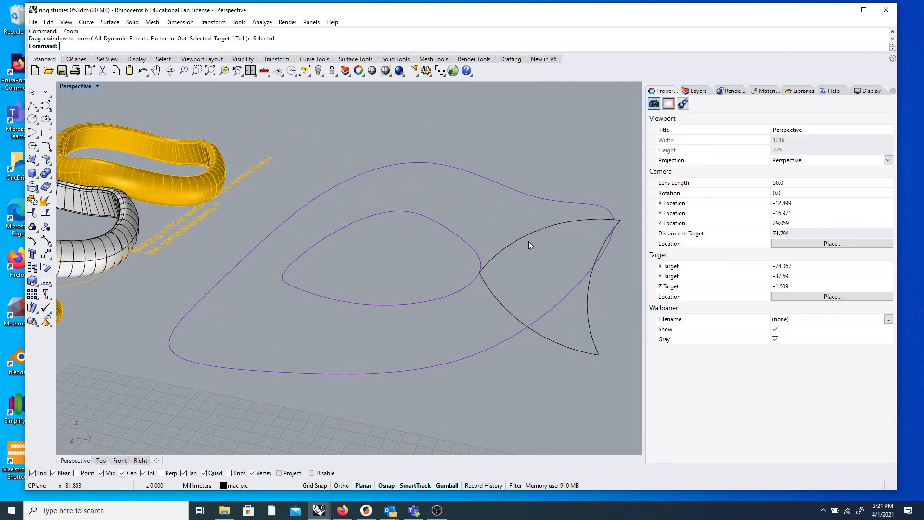
pyautogui.click(530, 236)
pyautogui.click(489, 374)
# - Sweep the petal profile along the inner and outer purple curves with Sweep2, as a closed sweep with unchanged cross sections
pyautogui.scroll(-9, 466, 349)
pyautogui.moveTo(466, 350); pyautogui.dragTo(482, 347, button='right')
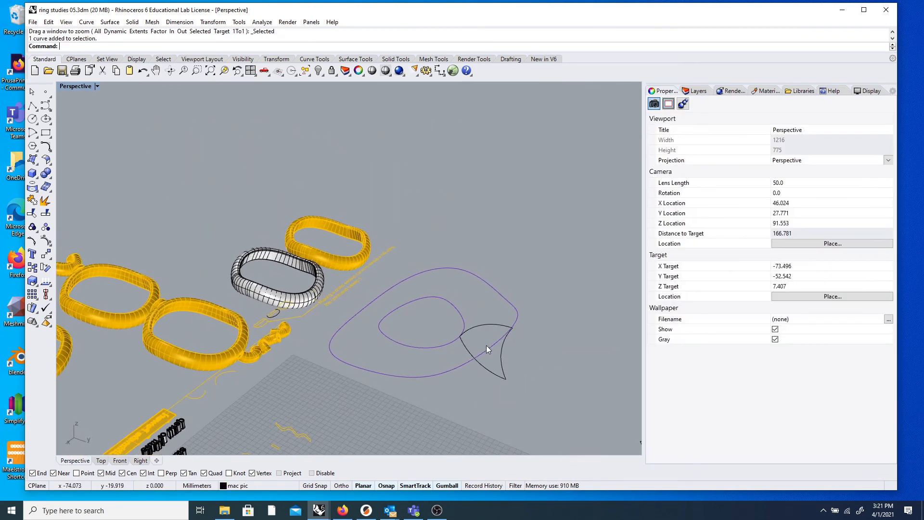
pyautogui.scroll(2, 479, 348)
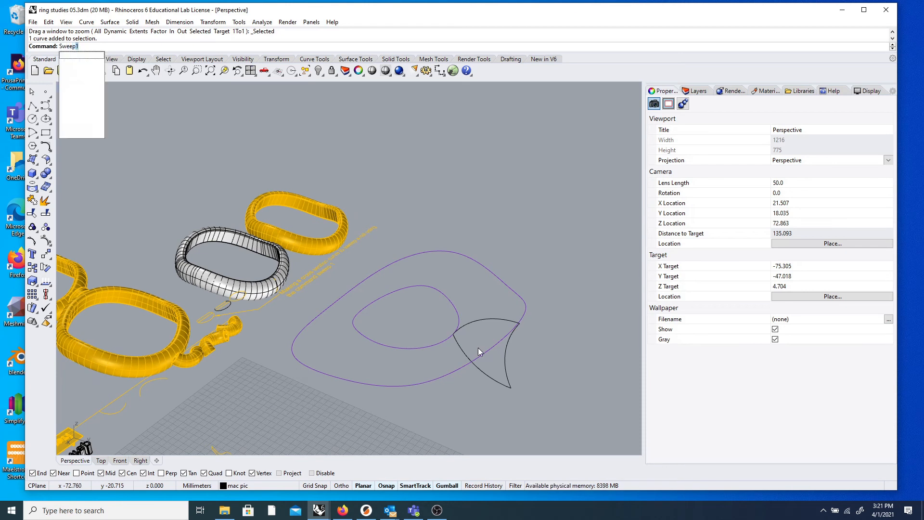
pyautogui.write('2')
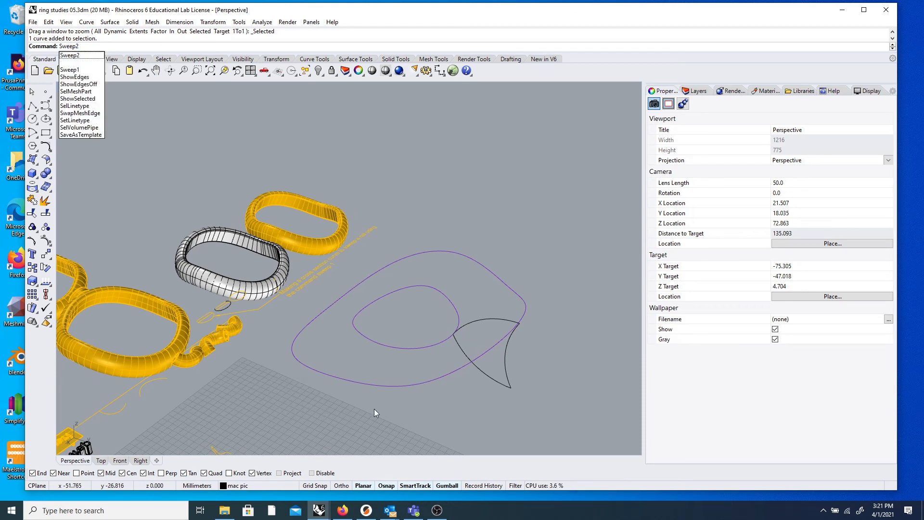
pyautogui.moveTo(343, 317); pyautogui.dragTo(400, 320, button='right')
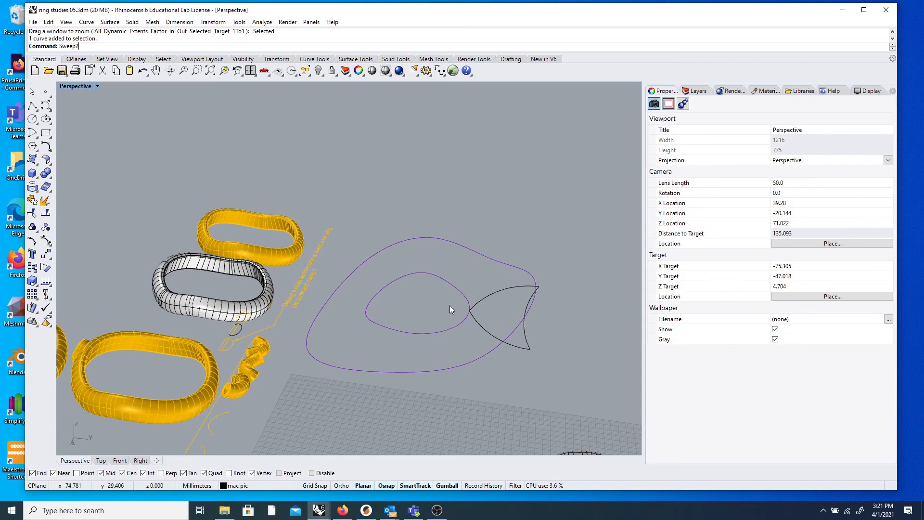
pyautogui.press('Return')
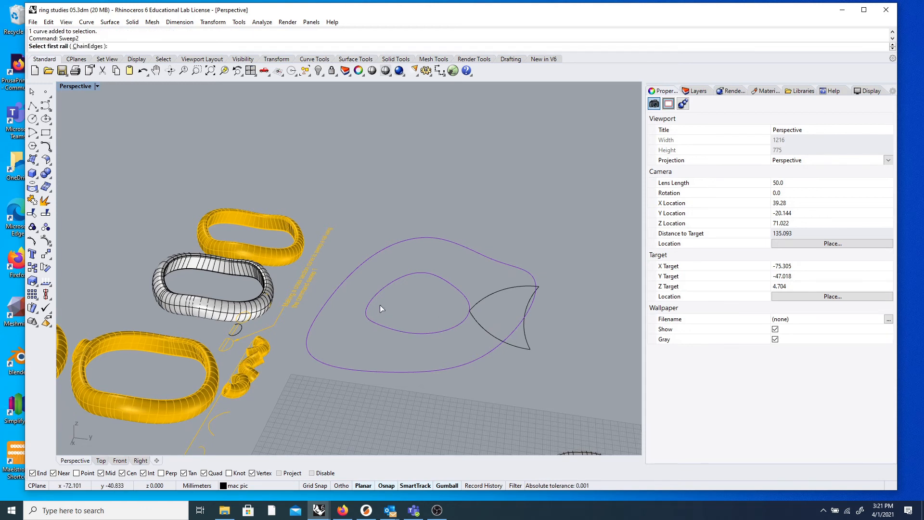
pyautogui.click(429, 332)
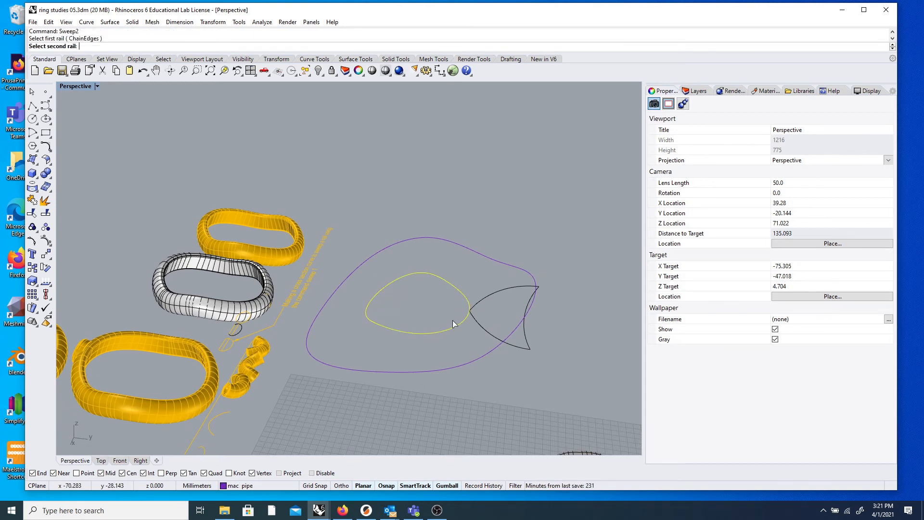
pyautogui.click(485, 359)
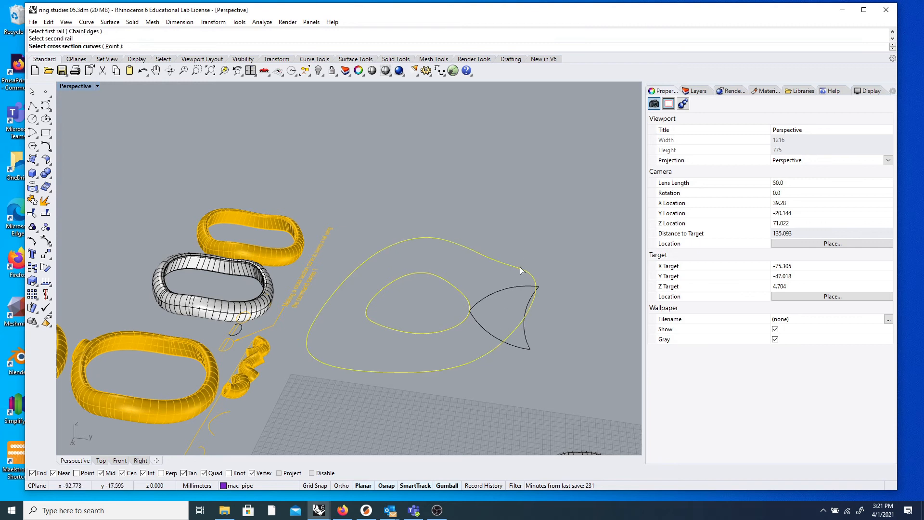
pyautogui.click(507, 288)
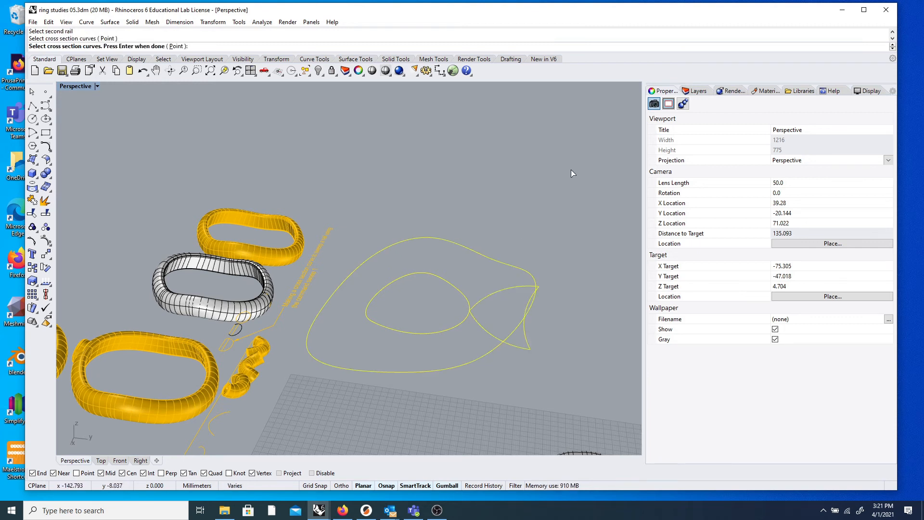
pyautogui.press('Return')
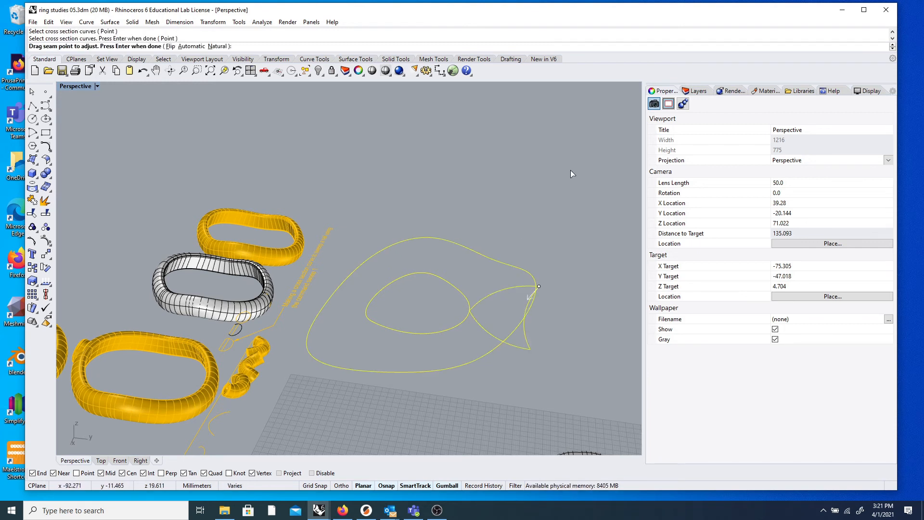
pyautogui.press('Return')
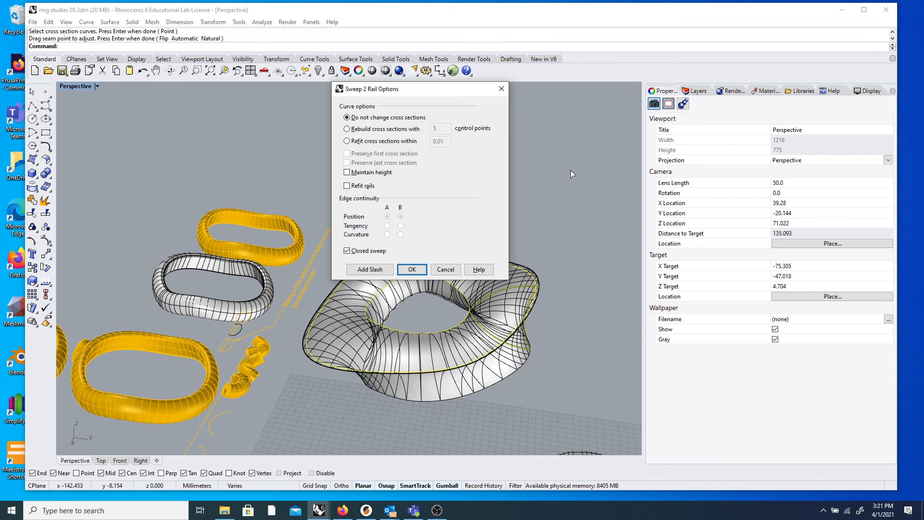
pyautogui.click(412, 269)
# - Examine the swept ring from above, below and the side, including its outer edges and inner opening
pyautogui.moveTo(410, 268); pyautogui.dragTo(444, 307, button='right')
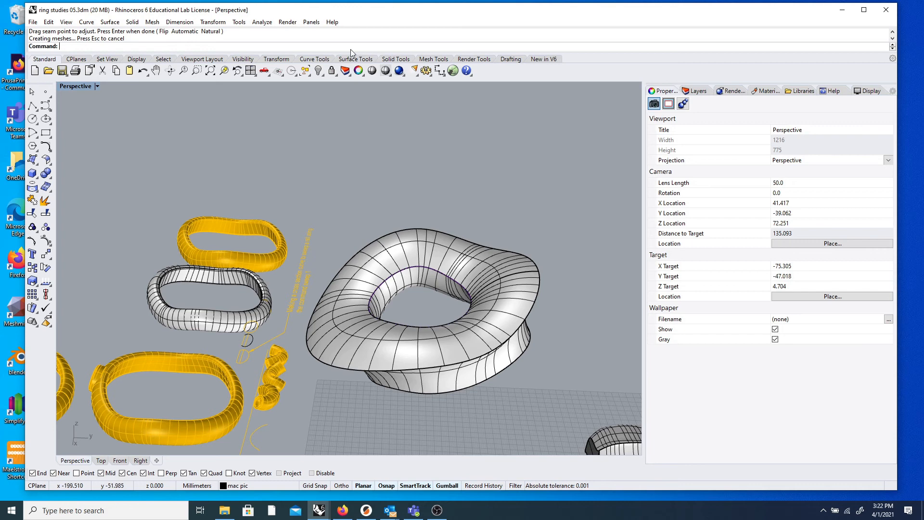
pyautogui.scroll(-8, 401, 227)
pyautogui.moveTo(401, 226); pyautogui.dragTo(419, 176, button='right')
pyautogui.scroll(14, 413, 238)
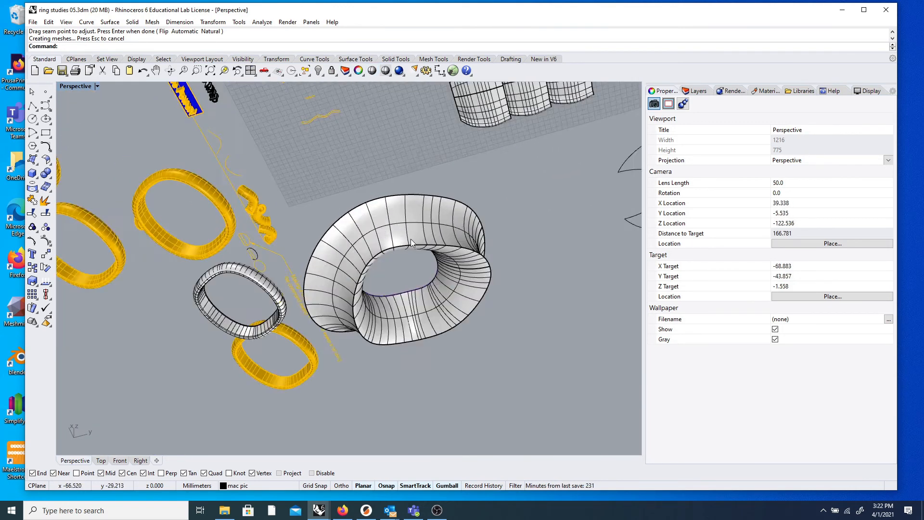
pyautogui.moveTo(324, 206); pyautogui.dragTo(594, 269, button='right')
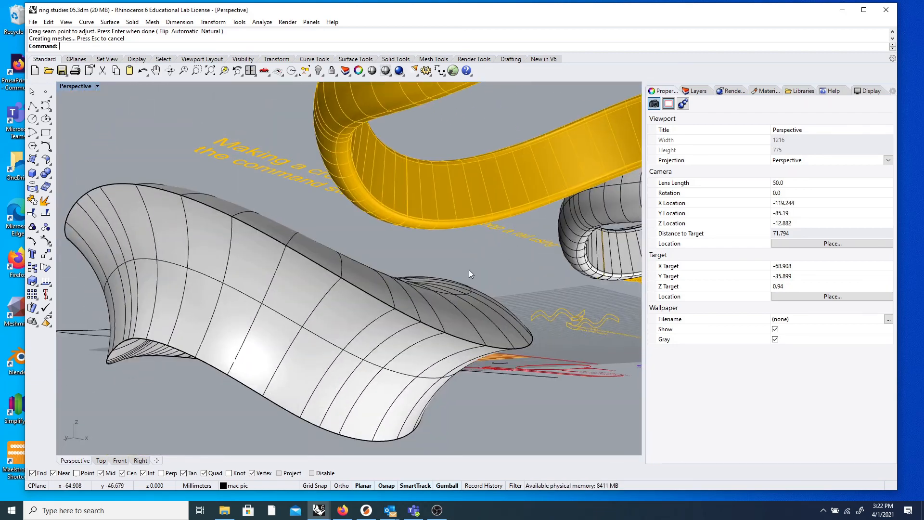
pyautogui.scroll(-8, 418, 302)
pyautogui.moveTo(339, 238); pyautogui.dragTo(406, 312, button='right')
pyautogui.scroll(5, 407, 314)
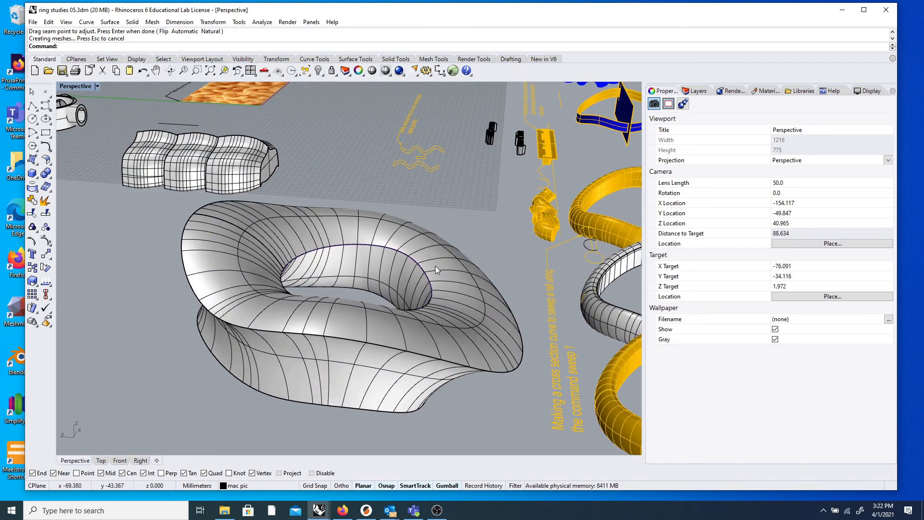
# - Move the swept ring solid away from its purple rail curves and petal profile into the empty area beside them
pyautogui.click(442, 267)
pyautogui.click(454, 209)
pyautogui.scroll(-8, 438, 214)
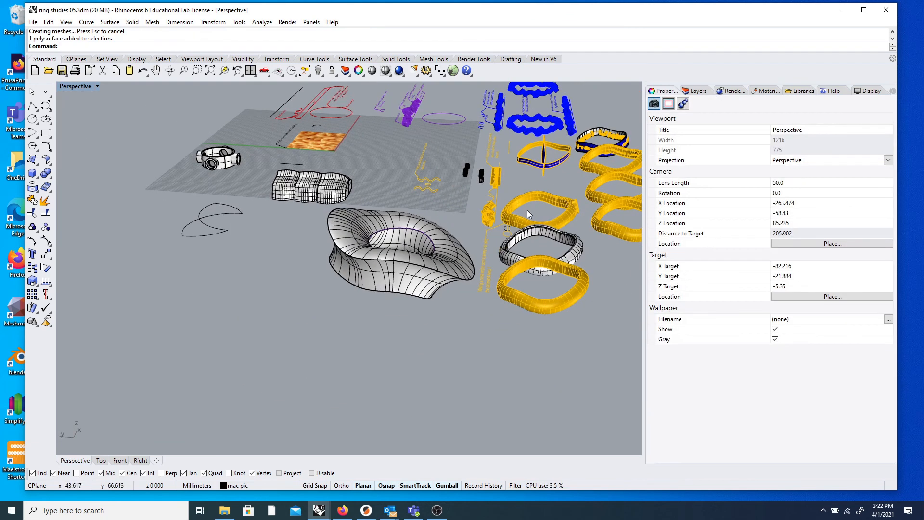
pyautogui.scroll(6, 577, 230)
pyautogui.moveTo(576, 229); pyautogui.dragTo(530, 242, button='right')
pyautogui.click(336, 301)
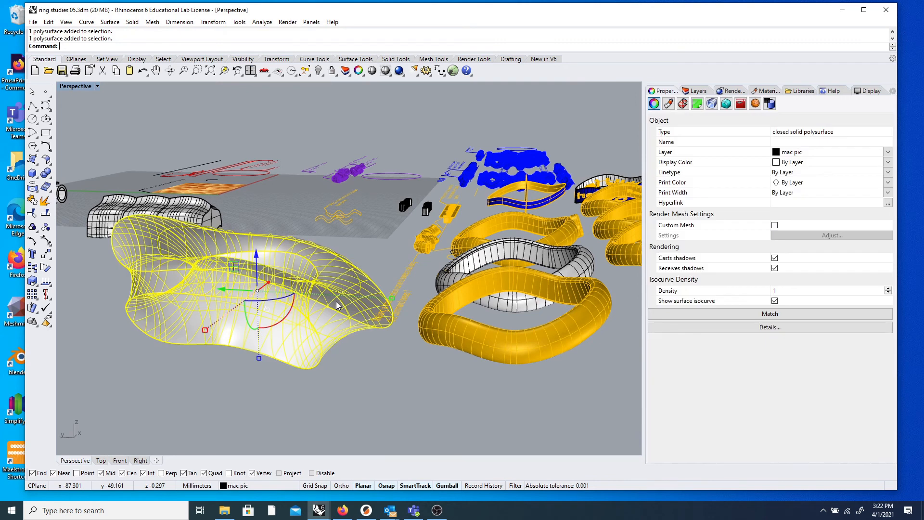
pyautogui.scroll(-3, 311, 301)
pyautogui.moveTo(247, 296); pyautogui.dragTo(37, 281)
pyautogui.moveTo(204, 329); pyautogui.dragTo(172, 314, button='right')
pyautogui.click(270, 351)
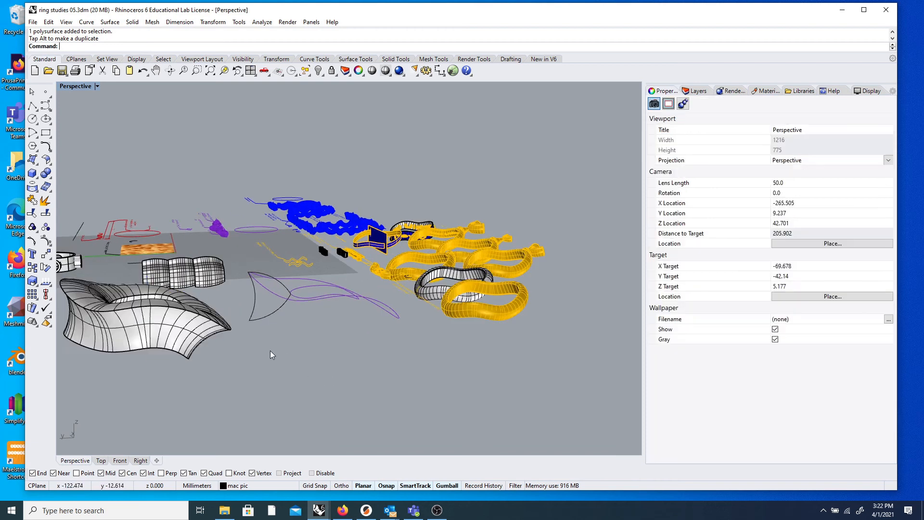
# - Move the swept ring solid again so it clears the overlapping petal curves beneath it
pyautogui.scroll(-2, 270, 346)
pyautogui.moveTo(277, 303); pyautogui.dragTo(270, 316, button='right')
pyautogui.scroll(2, 267, 318)
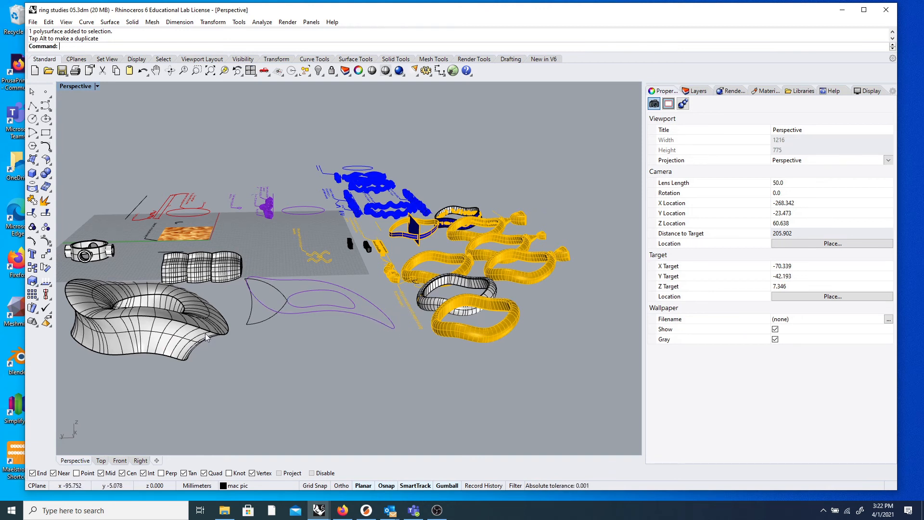
pyautogui.moveTo(176, 353); pyautogui.dragTo(135, 371, button='right')
pyautogui.scroll(12, 132, 313)
pyautogui.moveTo(133, 316)
pyautogui.mouseDown(button='right')
pyautogui.moveTo(642, 303)
pyautogui.moveTo(143, 316)
pyautogui.mouseUp(button='right')
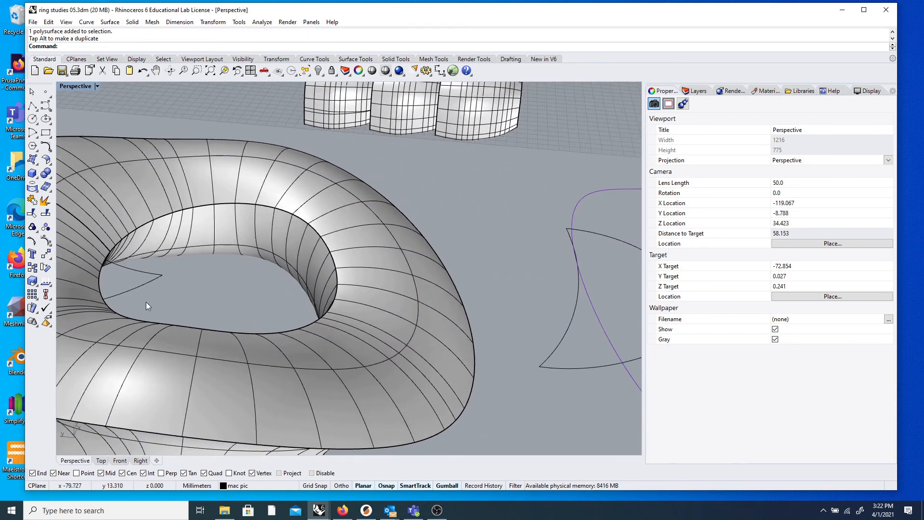
pyautogui.click(140, 286)
pyautogui.scroll(-3, 164, 298)
pyautogui.keyDown('shift'); pyautogui.click(181, 316); pyautogui.keyUp('shift')
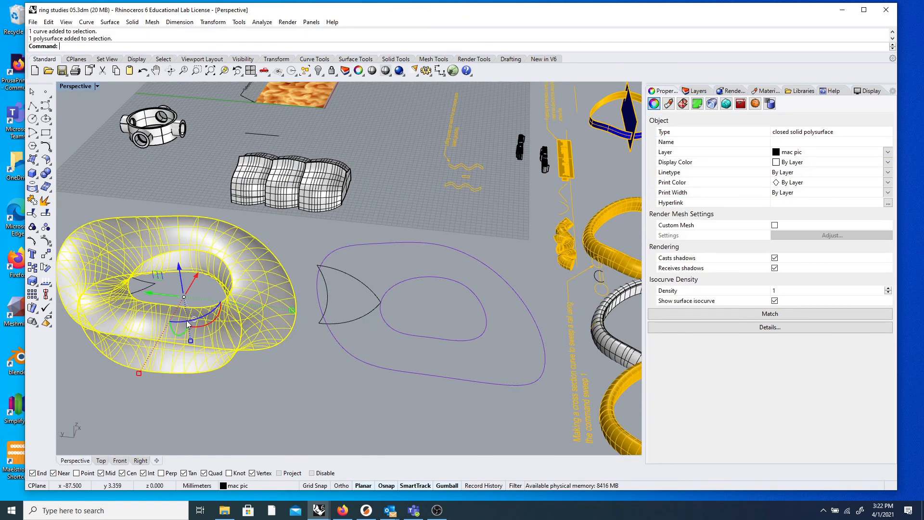
pyautogui.scroll(-4, 186, 320)
pyautogui.moveTo(186, 319); pyautogui.dragTo(176, 337)
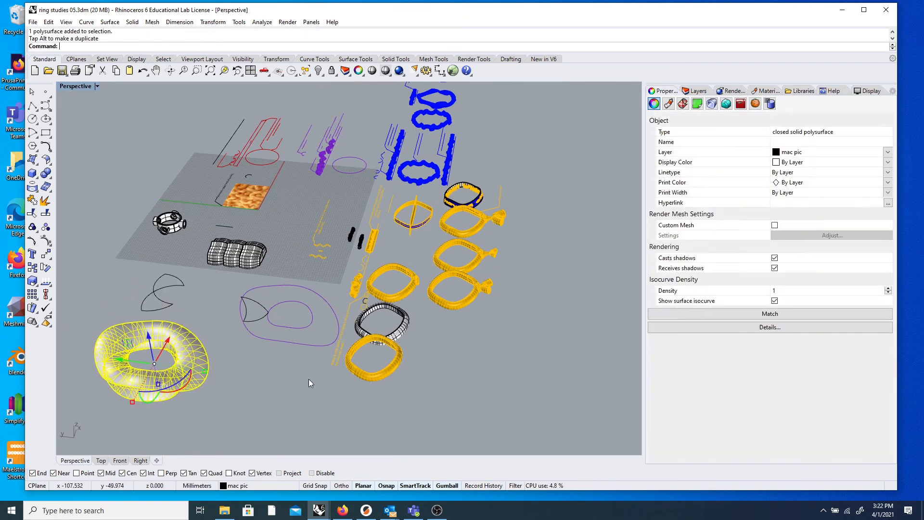
pyautogui.click(308, 379)
# - Switch to the four-viewport layout and frame the ring studies in the Perspective view
pyautogui.scroll(-5, 217, 359)
pyautogui.moveTo(197, 408); pyautogui.dragTo(211, 388, button='right')
pyautogui.scroll(4, 211, 388)
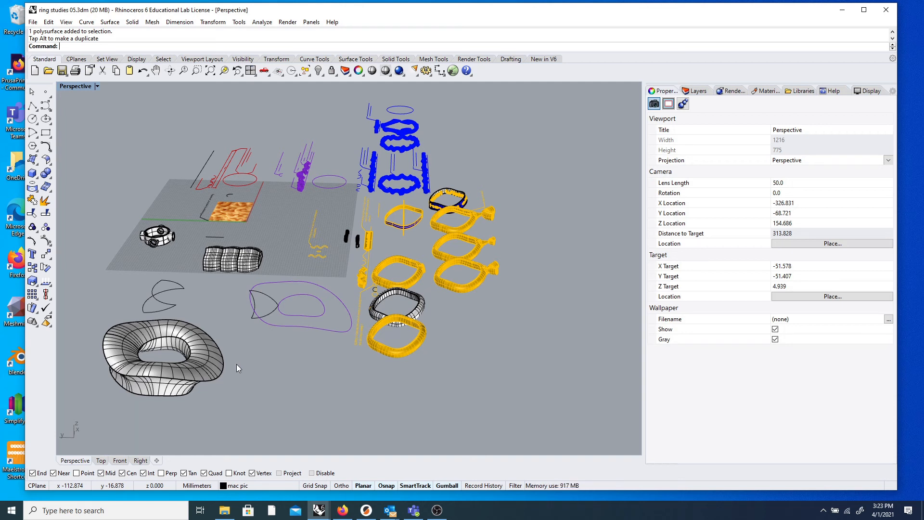
pyautogui.click(251, 70)
pyautogui.click(251, 70)
pyautogui.scroll(-10, 410, 194)
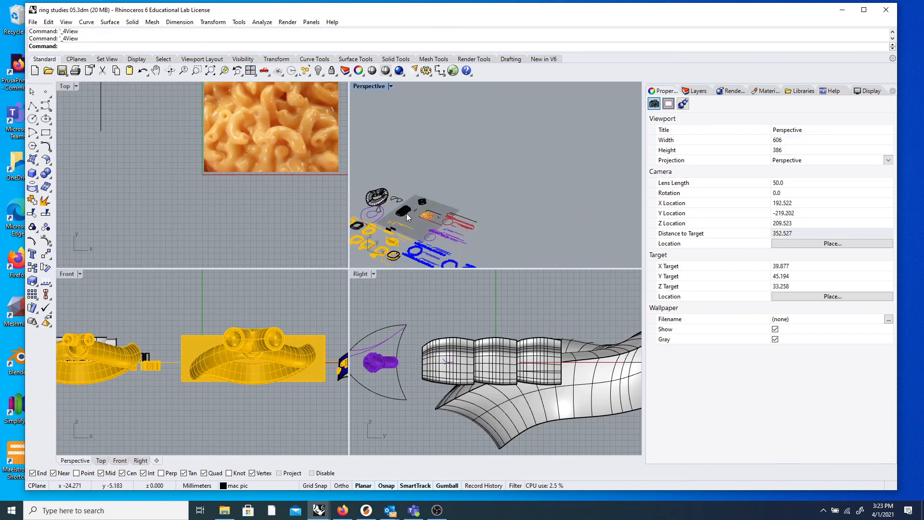
pyautogui.moveTo(452, 225); pyautogui.dragTo(505, 193, button='right')
pyautogui.scroll(3, 505, 193)
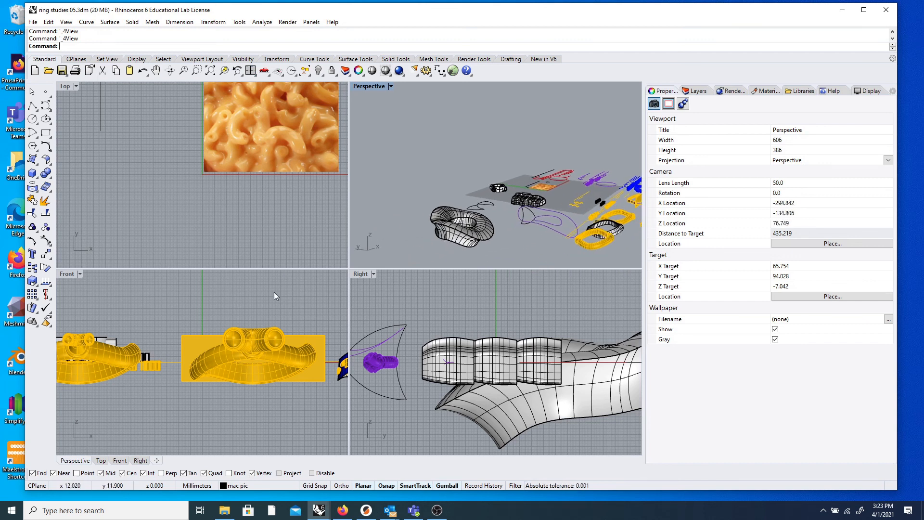
# - Frame the swept ring and neighbouring ring studies in the Front, Right and Top views
pyautogui.scroll(-6, 247, 351)
pyautogui.scroll(-5, 248, 351)
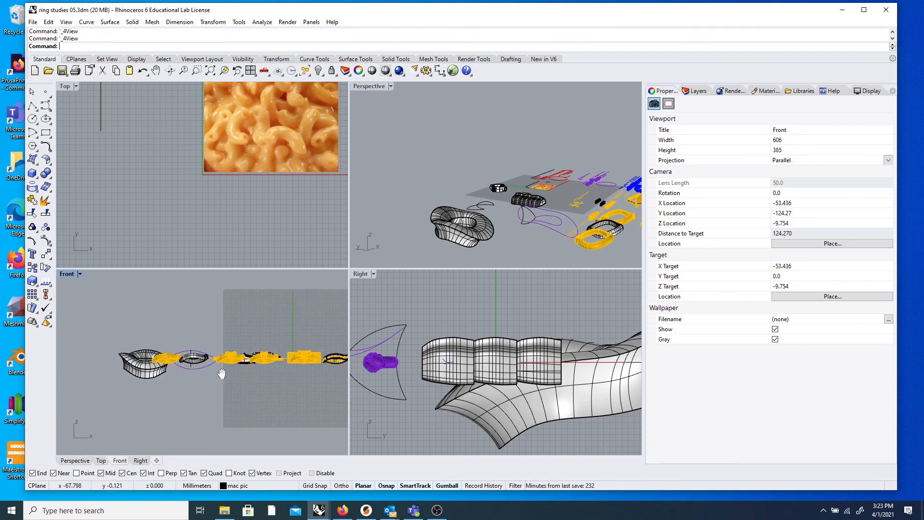
pyautogui.scroll(-6, 477, 349)
pyautogui.moveTo(477, 349); pyautogui.dragTo(488, 375, button='right')
pyautogui.scroll(2, 494, 374)
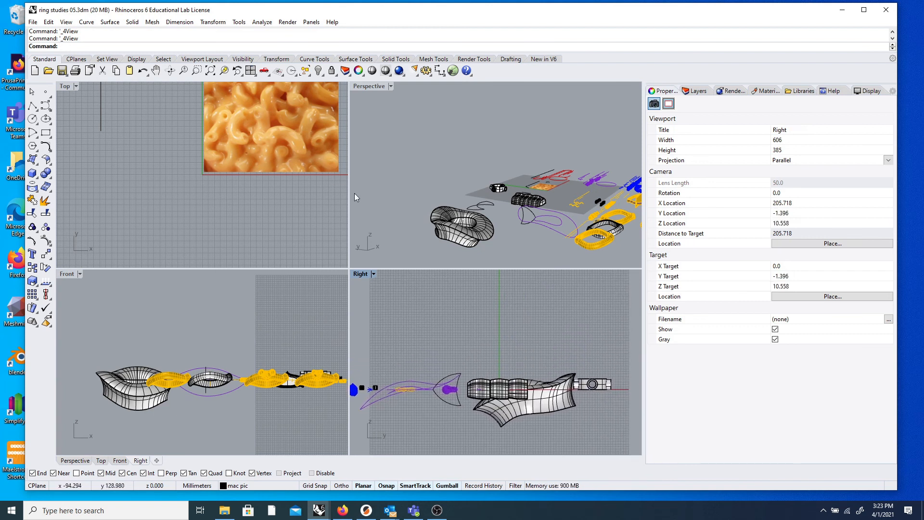
pyautogui.scroll(-5, 221, 179)
pyautogui.moveTo(188, 189); pyautogui.dragTo(165, 196, button='right')
pyautogui.scroll(2, 224, 193)
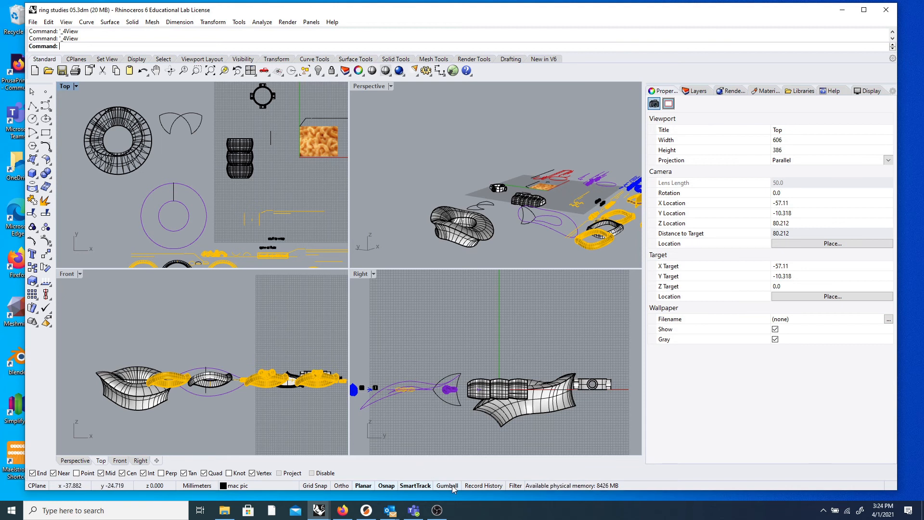
pyautogui.click(487, 256)
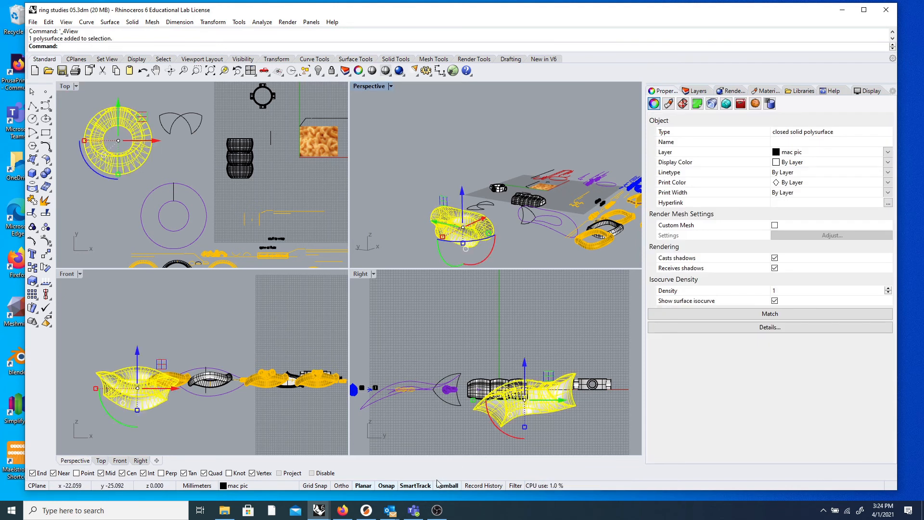
pyautogui.click(520, 251)
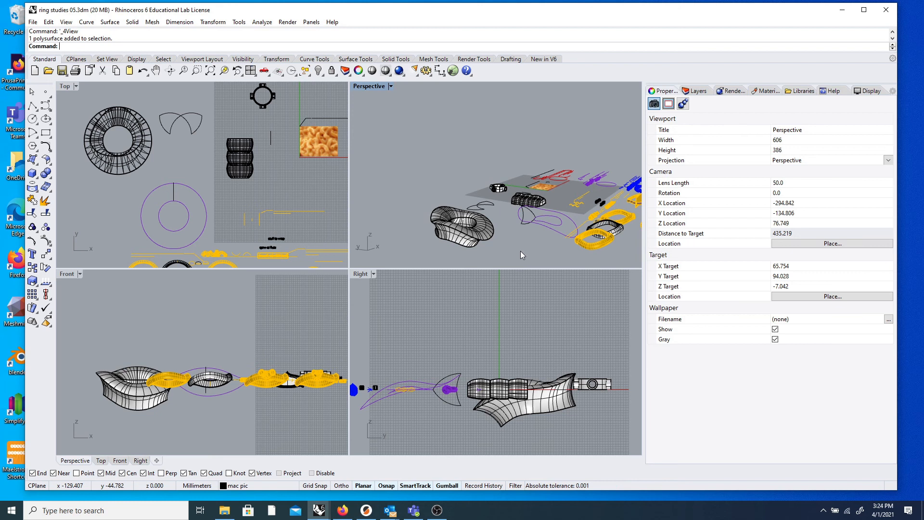
pyautogui.scroll(-5, 488, 152)
pyautogui.scroll(6, 490, 203)
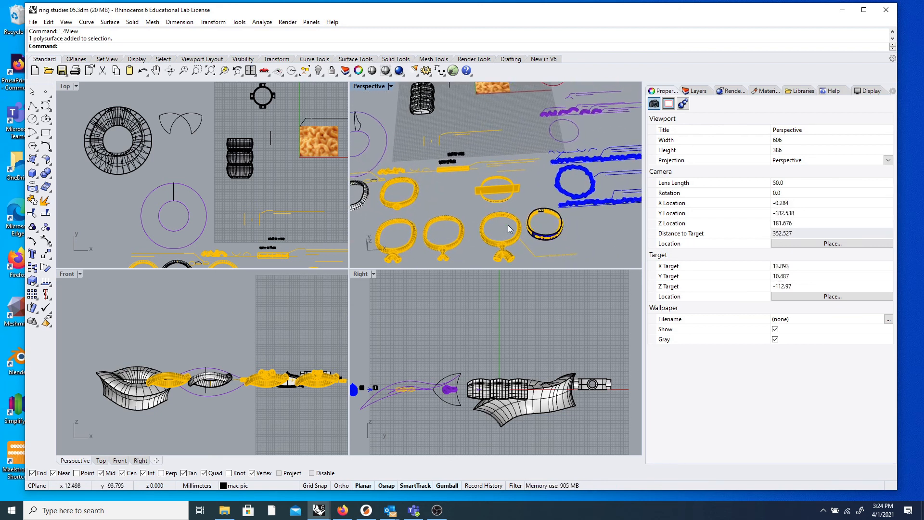
pyautogui.scroll(2, 510, 222)
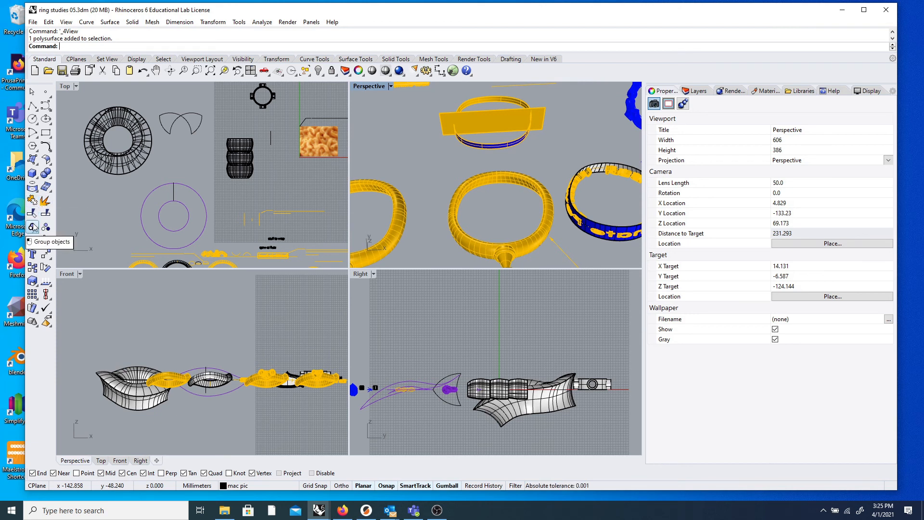
pyautogui.click(120, 198)
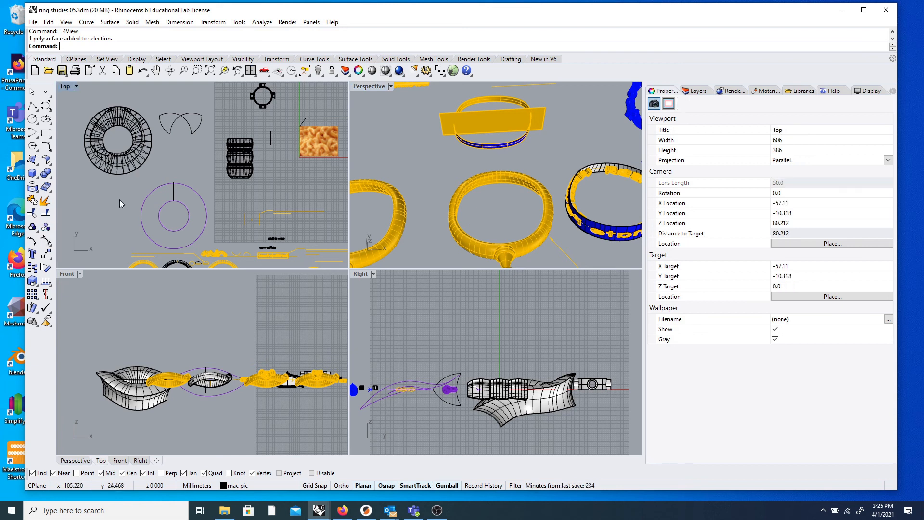
# - Maximize the Perspective viewport and frame the three adjoining pillow-shaped solids
pyautogui.scroll(-18, 422, 146)
pyautogui.moveTo(422, 147); pyautogui.dragTo(403, 115, button='right')
pyautogui.scroll(10, 420, 160)
pyautogui.doubleClick(375, 87)
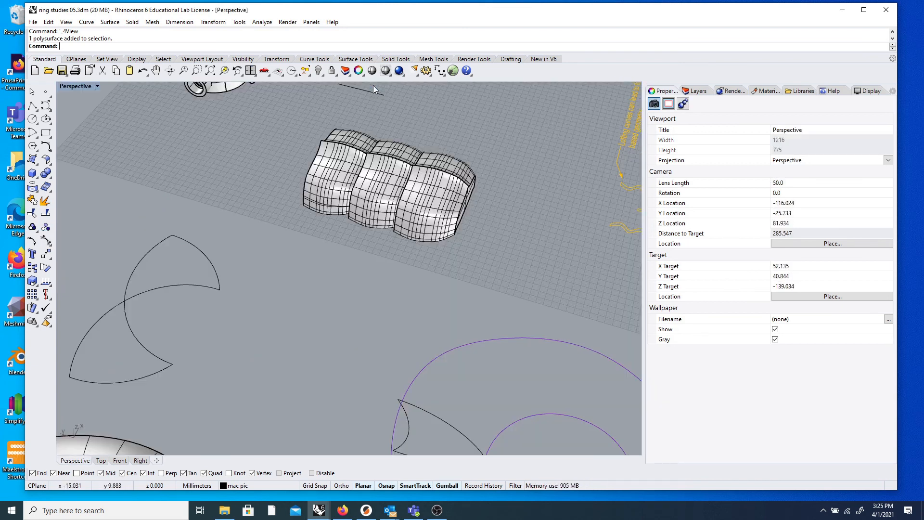
pyautogui.scroll(-3, 377, 193)
pyautogui.scroll(2, 377, 192)
pyautogui.scroll(10, 408, 175)
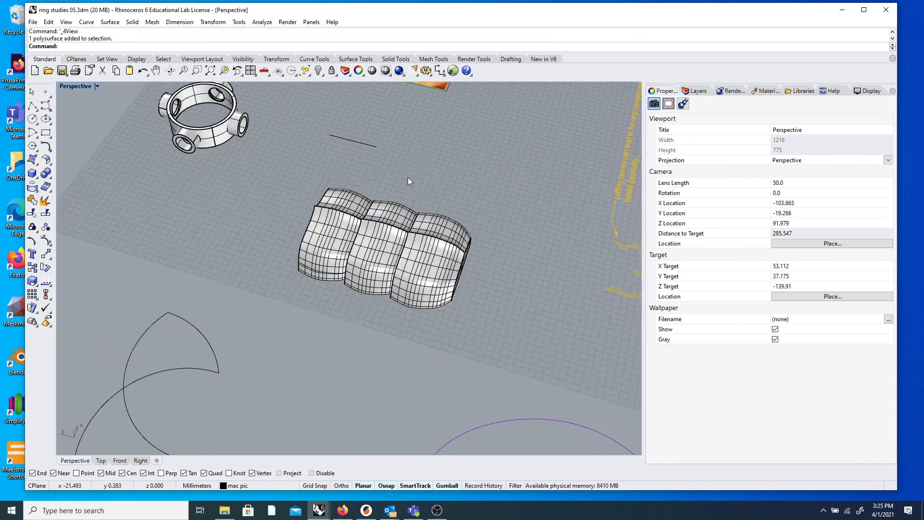
# - Select each of the three adjoining solids in turn to check whether they are separate objects
pyautogui.click(468, 334)
pyautogui.click(377, 315)
pyautogui.click(255, 285)
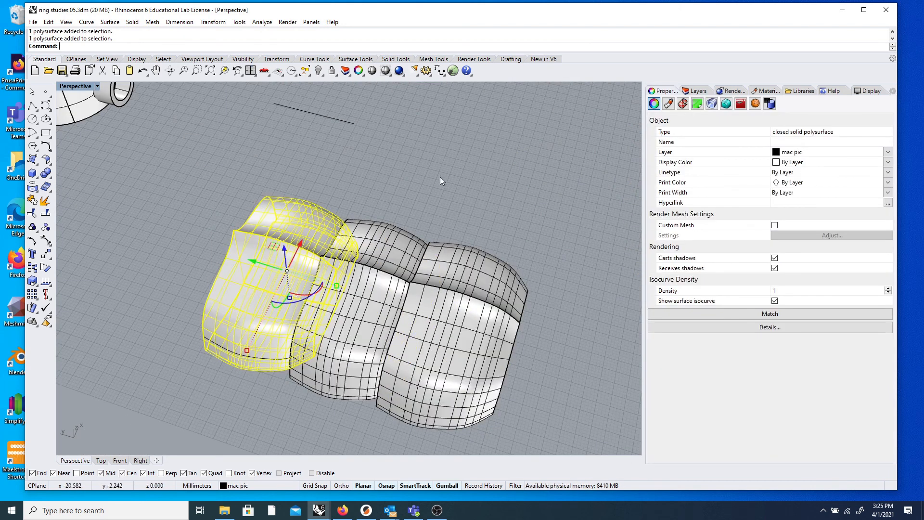
pyautogui.scroll(-5, 440, 177)
pyautogui.click(373, 134)
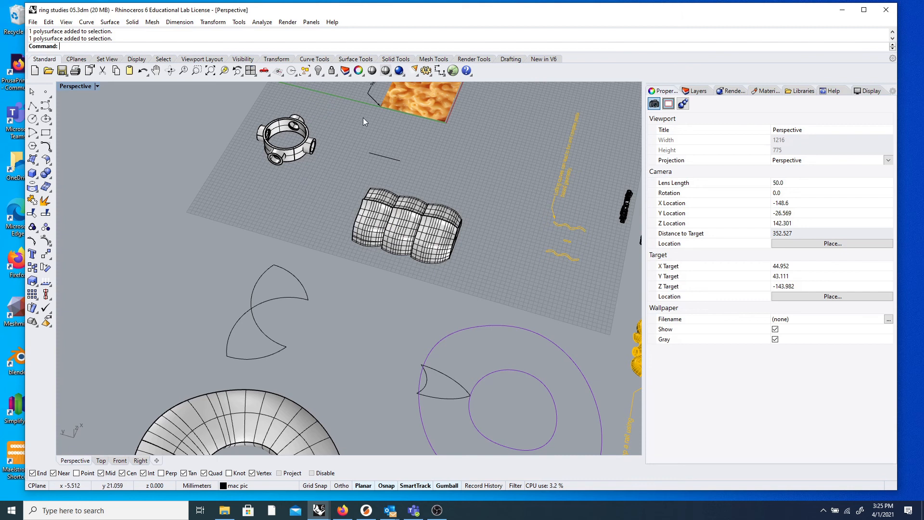
pyautogui.click(430, 249)
pyautogui.click(365, 236)
pyautogui.click(293, 211)
pyautogui.click(446, 240)
pyautogui.click(406, 236)
pyautogui.click(371, 230)
pyautogui.click(342, 215)
pyautogui.click(368, 225)
pyautogui.click(415, 231)
pyautogui.click(446, 214)
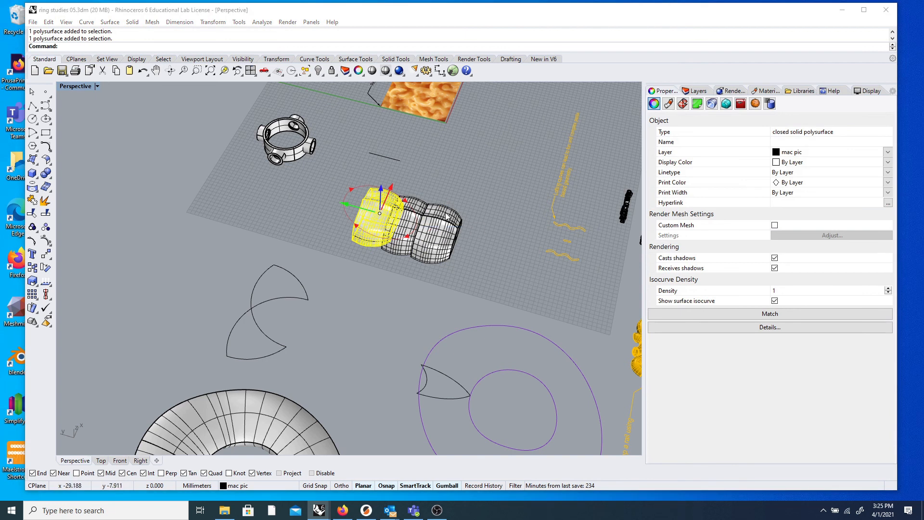
pyautogui.click(286, 193)
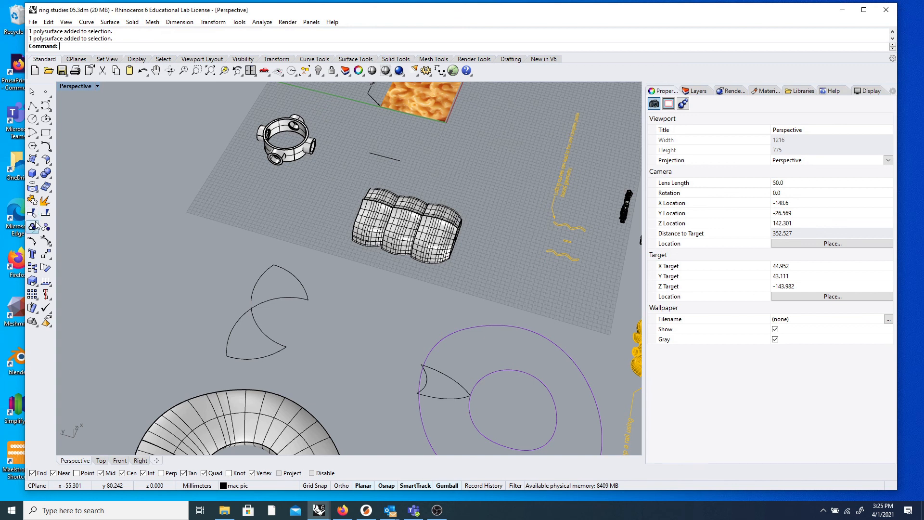
# - Group the three adjoining pillow-shaped solids
pyautogui.click(34, 226)
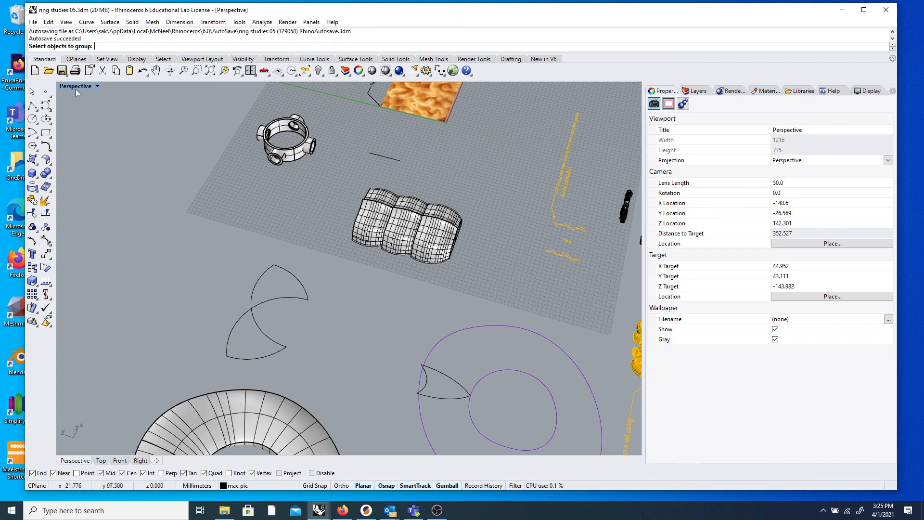
pyautogui.click(400, 224)
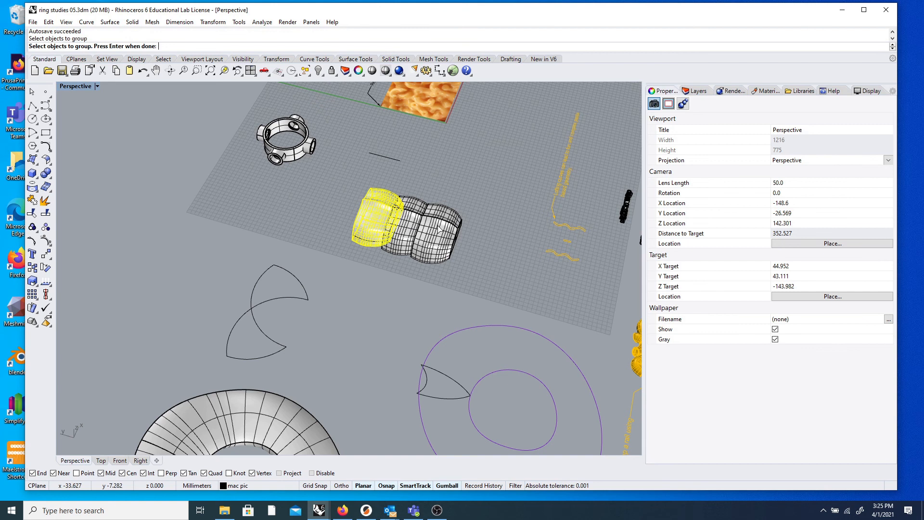
pyautogui.click(412, 232)
pyautogui.click(442, 224)
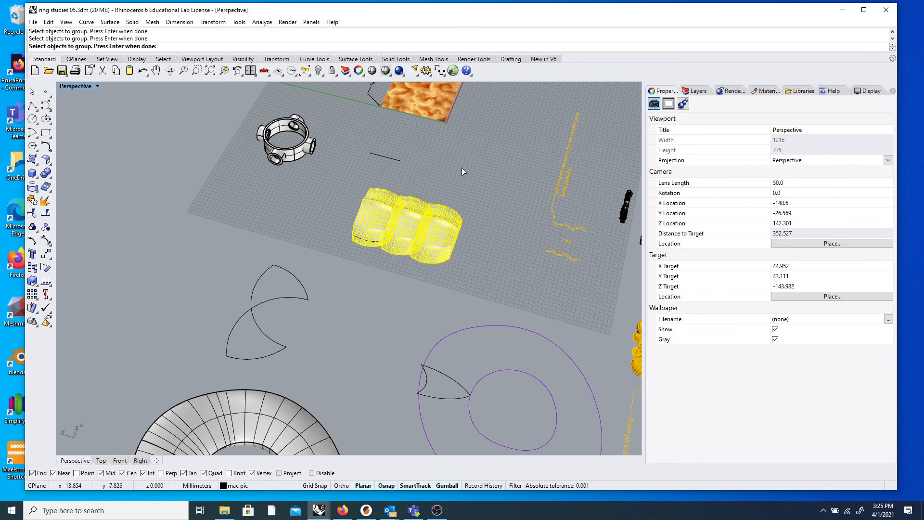
pyautogui.press('Return')
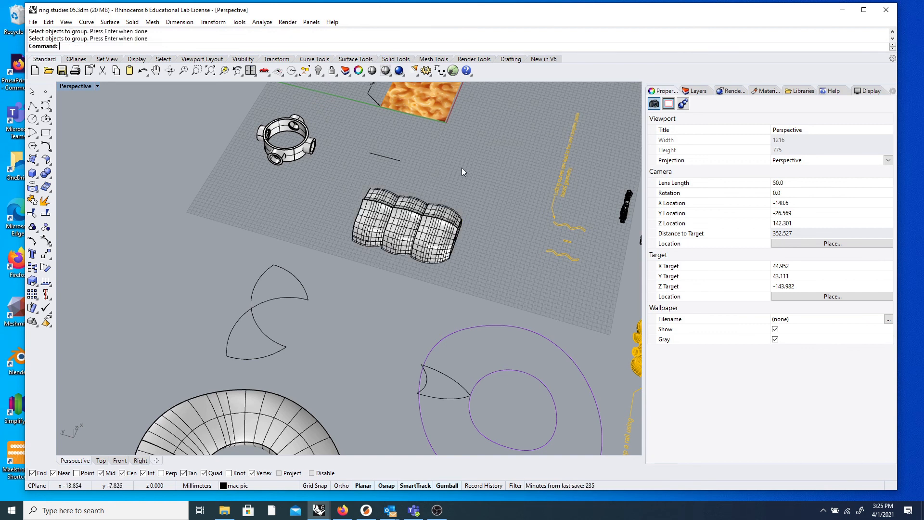
# - Move the grouped solids off their profile curves into the empty area beside the ring with four tube settings
pyautogui.click(447, 235)
pyautogui.moveTo(385, 215); pyautogui.dragTo(343, 210)
pyautogui.moveTo(294, 228); pyautogui.dragTo(361, 228)
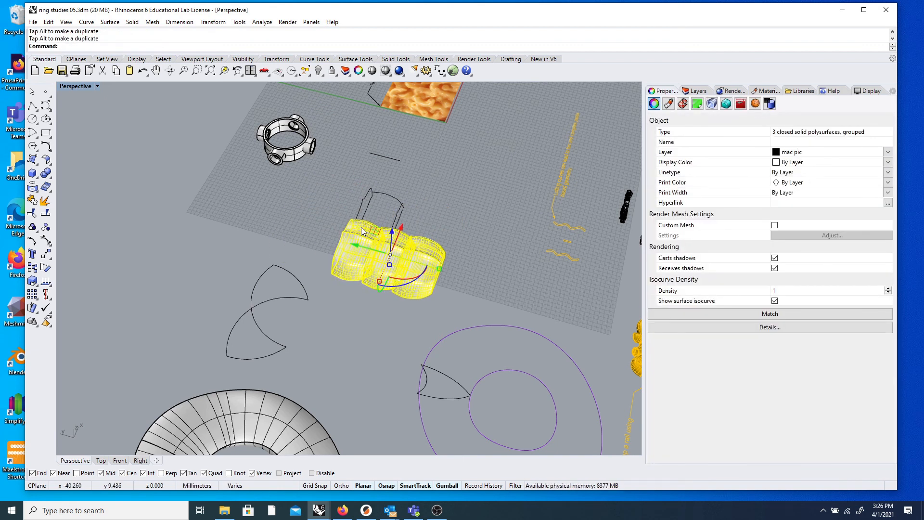
pyautogui.click(319, 208)
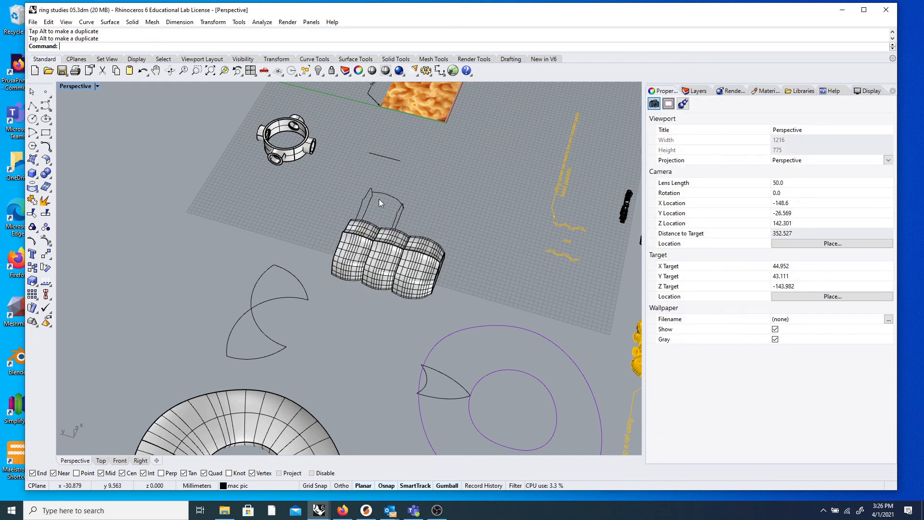
pyautogui.click(399, 255)
pyautogui.moveTo(398, 256); pyautogui.dragTo(225, 232)
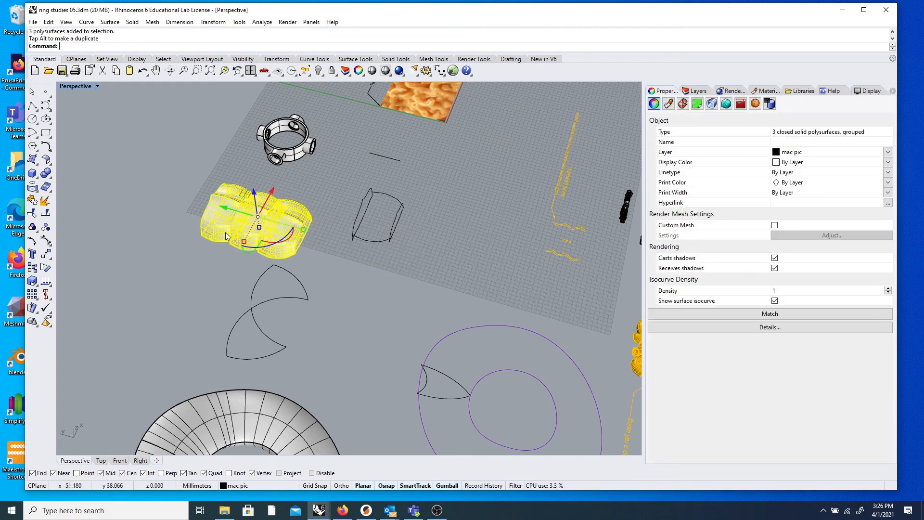
# - Ungroup the three solids and select the end one to check that it is independent
pyautogui.click(45, 228)
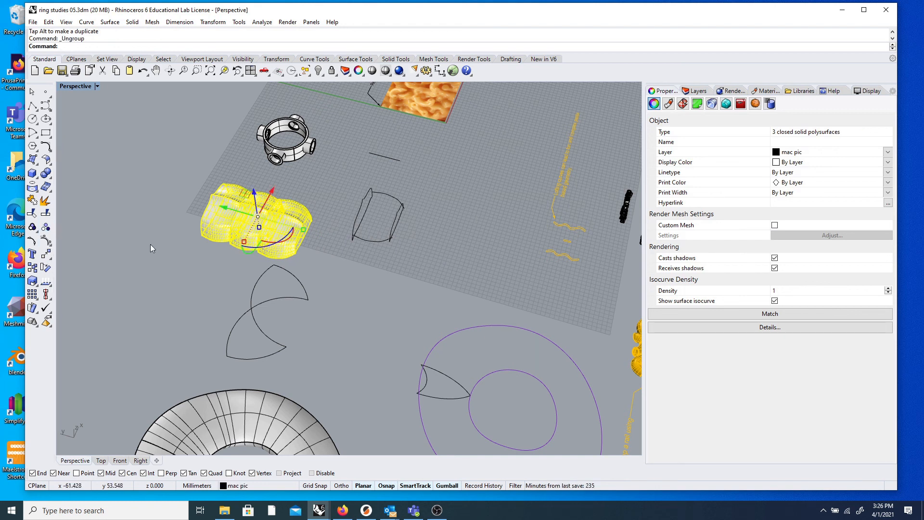
pyautogui.click(217, 215)
pyautogui.click(149, 232)
# - Group the three pillow-shaped solids again and select them as one unit
pyautogui.moveTo(179, 172); pyautogui.dragTo(336, 254)
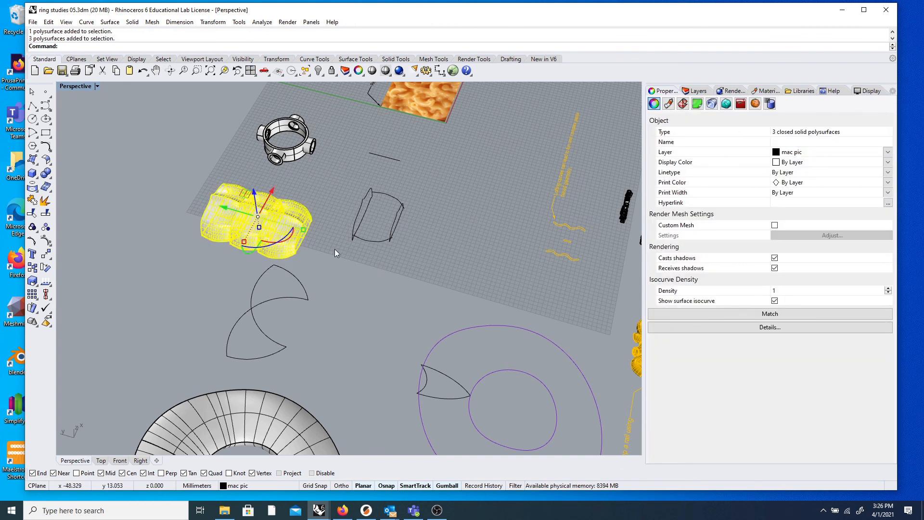
pyautogui.click(33, 227)
pyautogui.click(32, 227)
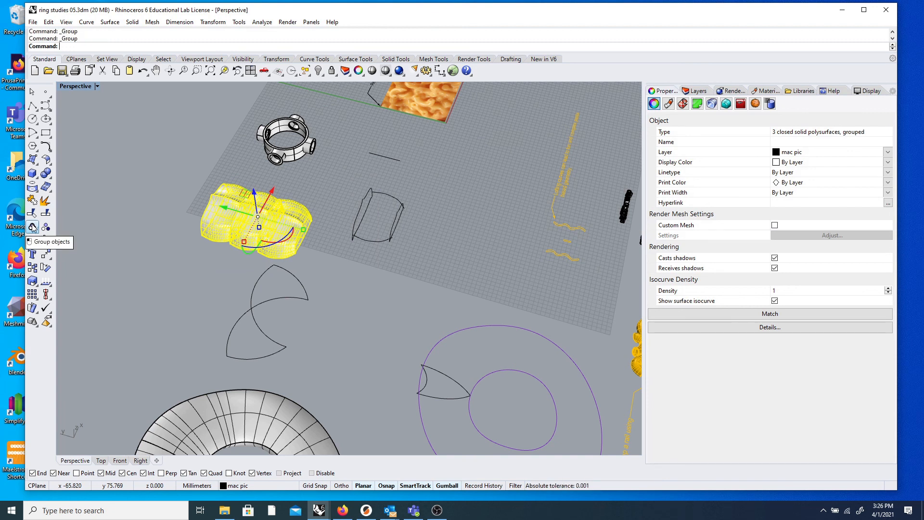
pyautogui.click(188, 218)
pyautogui.click(223, 219)
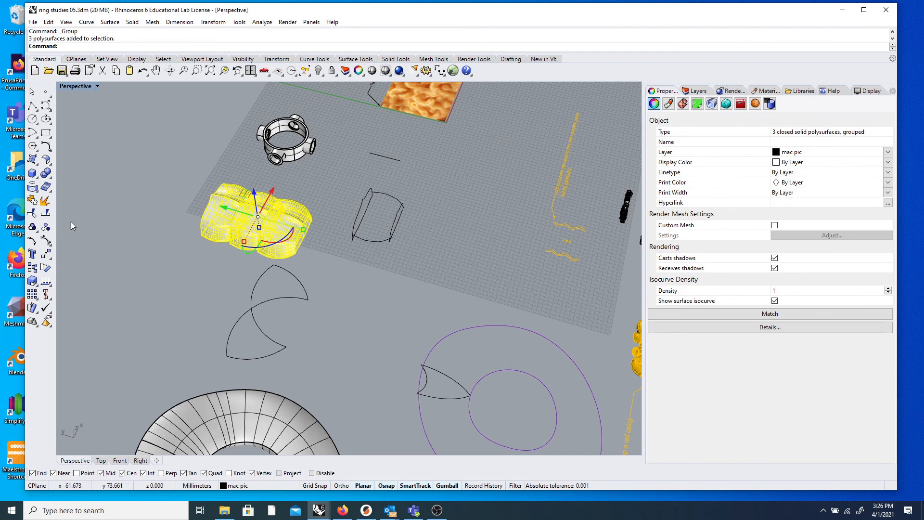
# - Ungroup the regrouped solids and select individual pieces to check that they are separate
pyautogui.click(46, 227)
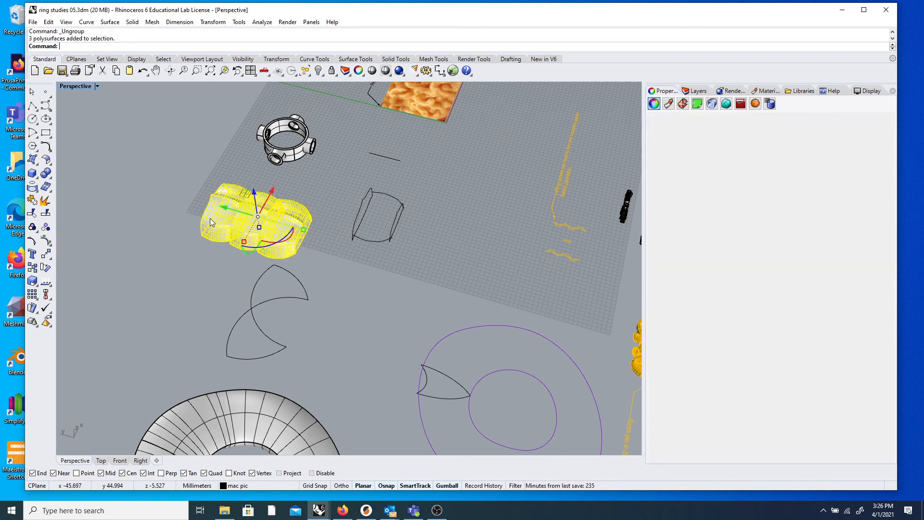
pyautogui.click(46, 227)
pyautogui.click(46, 227)
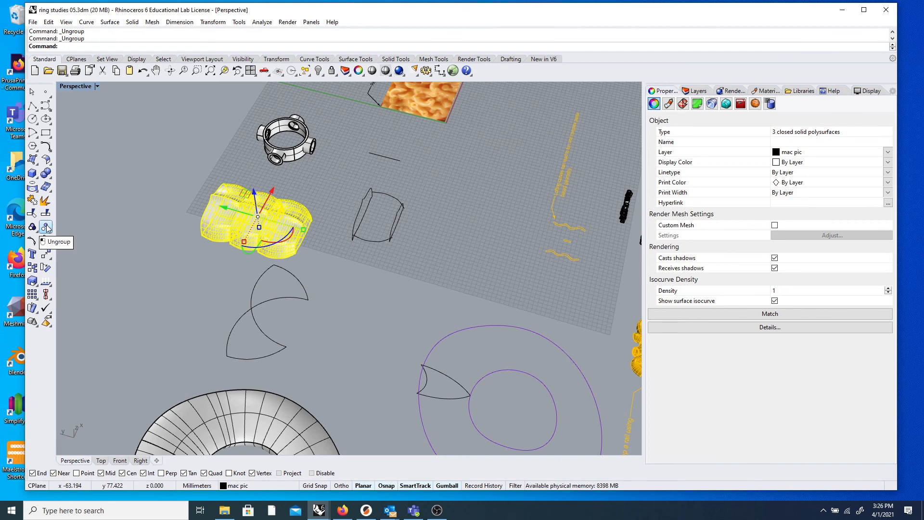
pyautogui.press('Escape')
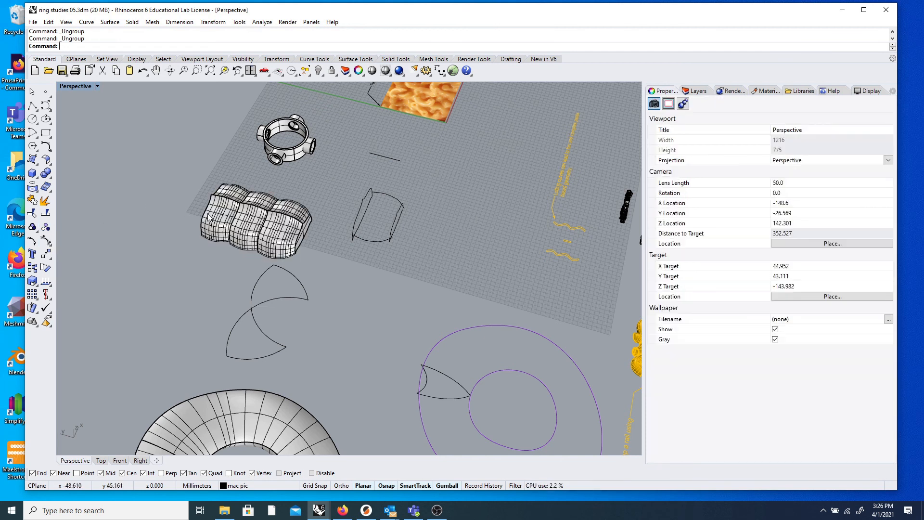
pyautogui.click(208, 216)
pyautogui.click(291, 240)
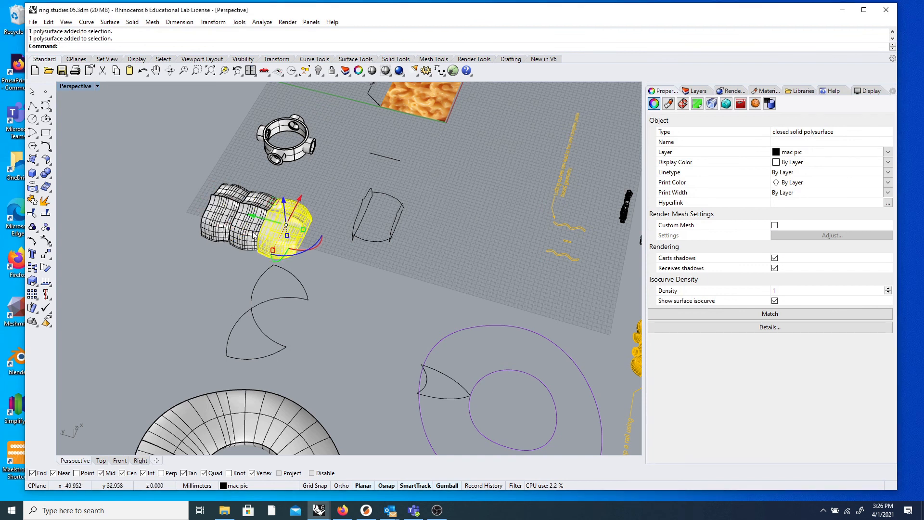
pyautogui.click(337, 197)
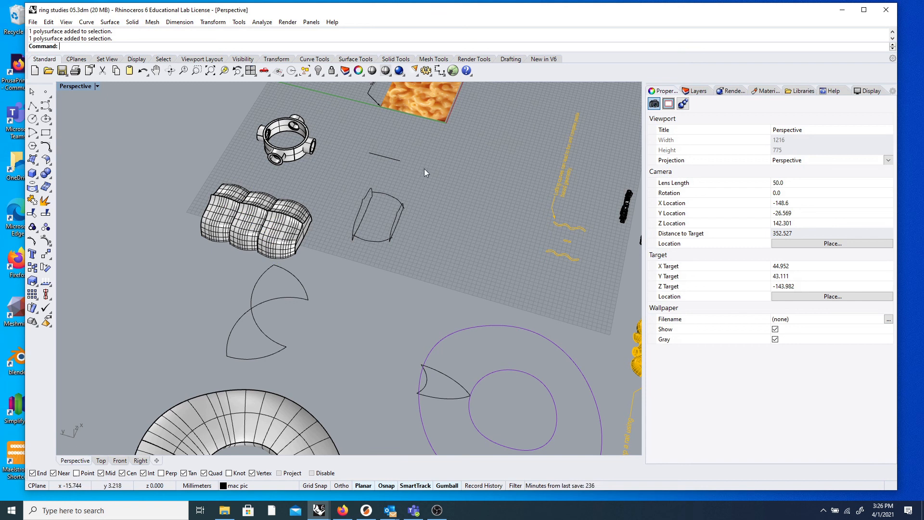
# - Move the end solid on the side farthest from the profile curves away from the other two
pyautogui.scroll(-5, 392, 234)
pyautogui.moveTo(392, 235); pyautogui.dragTo(307, 233, button='right')
pyautogui.scroll(4, 326, 261)
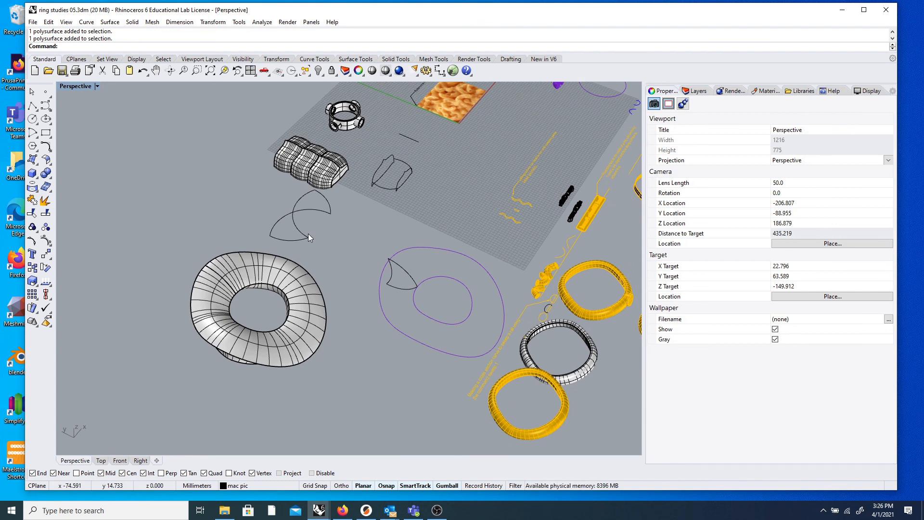
pyautogui.scroll(-4, 219, 232)
pyautogui.moveTo(186, 226); pyautogui.dragTo(212, 236, button='right')
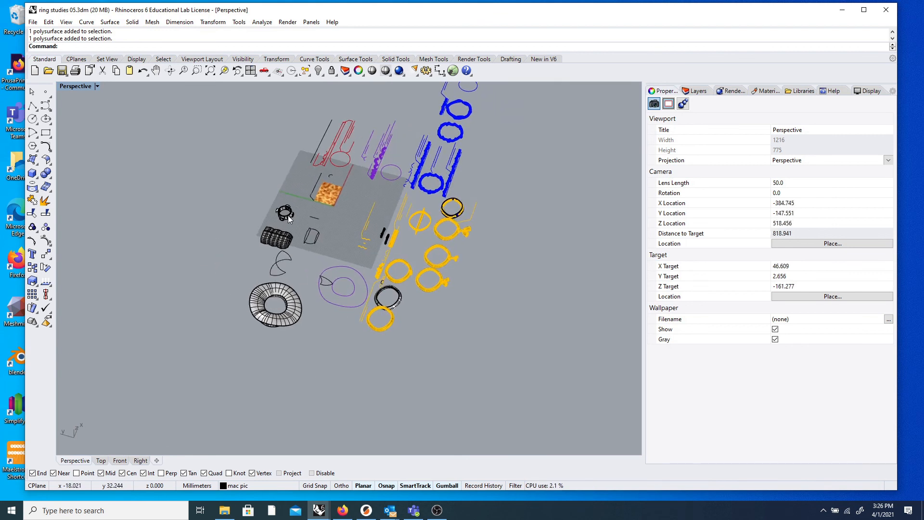
pyautogui.scroll(10, 280, 235)
pyautogui.moveTo(291, 253); pyautogui.dragTo(313, 250, button='right')
pyautogui.click(313, 253)
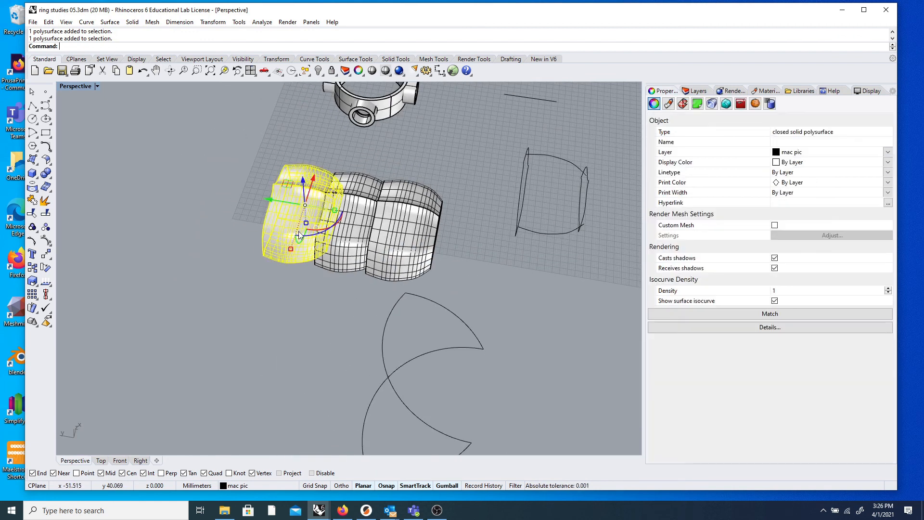
pyautogui.moveTo(289, 206); pyautogui.dragTo(219, 207)
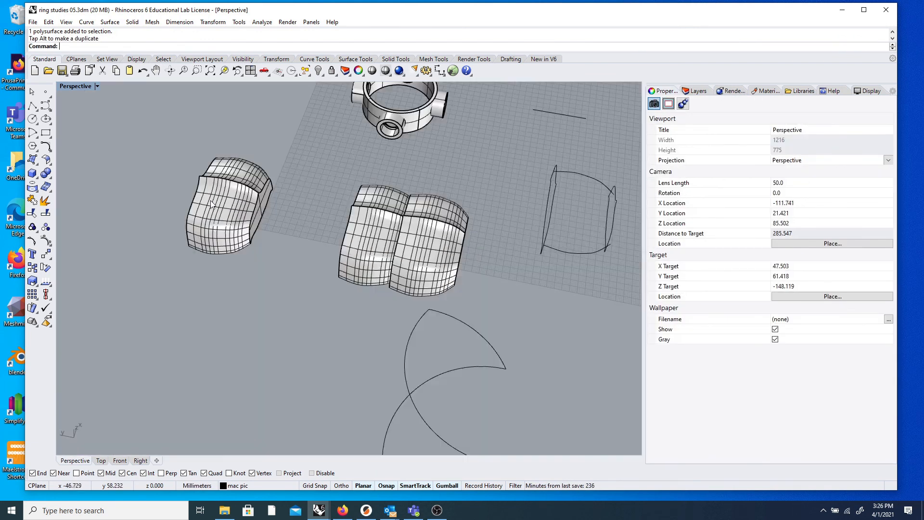
# - Explode the separated solid into its individual surfaces
pyautogui.moveTo(211, 205); pyautogui.dragTo(423, 313, button='right')
pyautogui.click(412, 341)
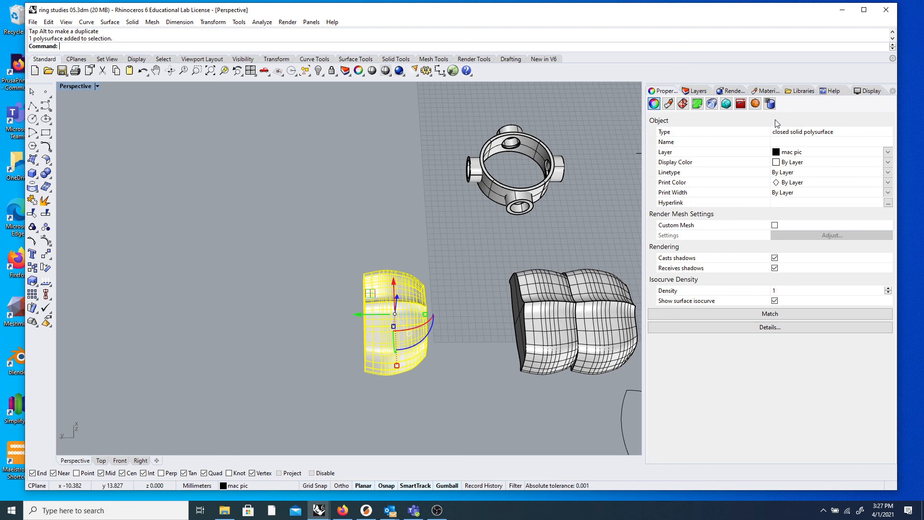
pyautogui.click(43, 202)
pyautogui.click(190, 227)
# - Move the two curved side surfaces of the exploded solid apart in opposite directions
pyautogui.click(397, 325)
pyautogui.moveTo(302, 336); pyautogui.dragTo(346, 329, button='right')
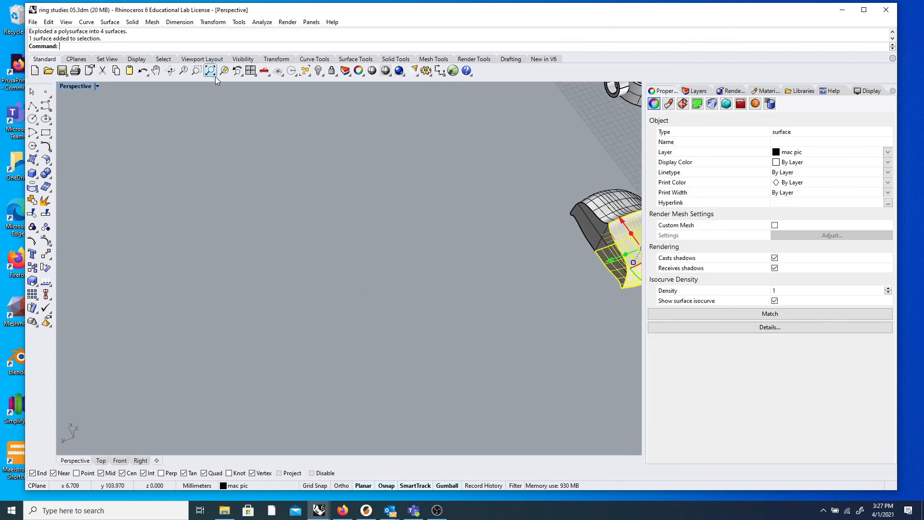
pyautogui.click(224, 70)
pyautogui.moveTo(234, 260); pyautogui.dragTo(330, 224, button='right')
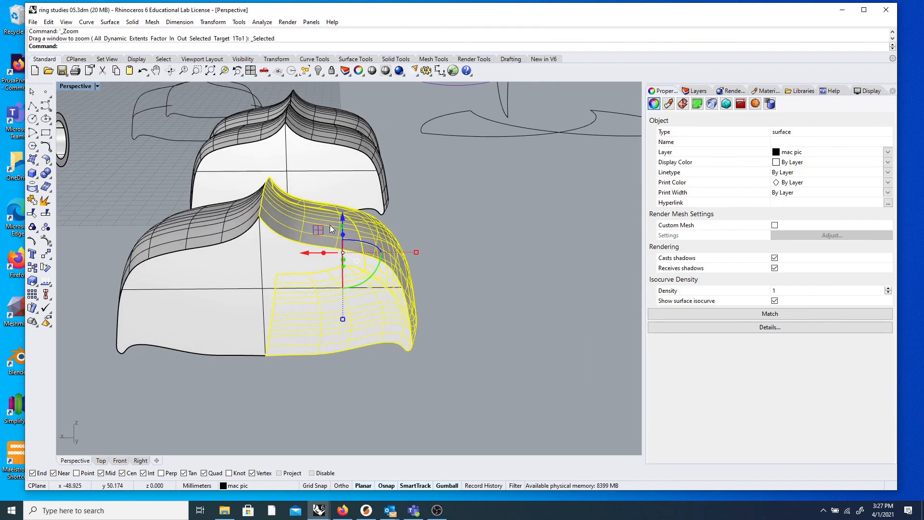
pyautogui.scroll(-6, 330, 224)
pyautogui.moveTo(305, 240); pyautogui.dragTo(389, 241)
pyautogui.click(262, 230)
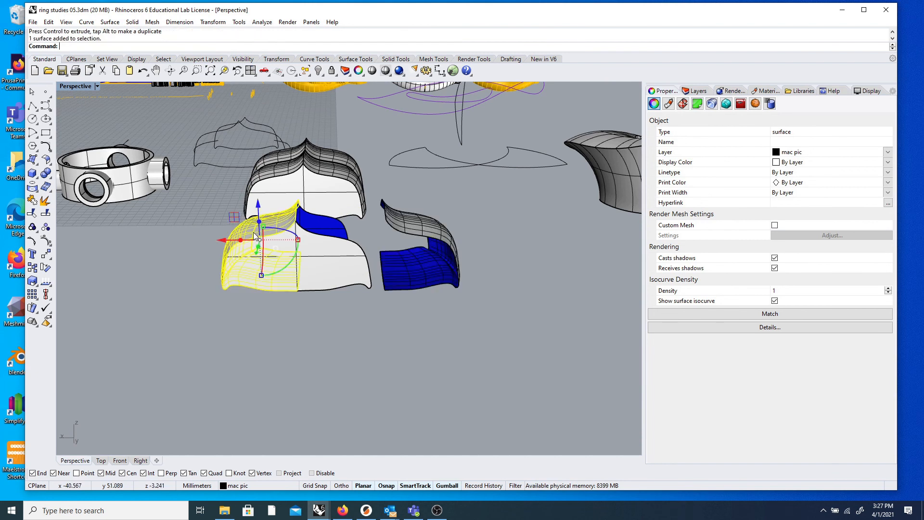
pyautogui.moveTo(223, 239); pyautogui.dragTo(169, 240)
# - Pull the two flat end-cap surfaces of the exploded solid outward, away from each other
pyautogui.click(263, 266)
pyautogui.moveTo(267, 311); pyautogui.dragTo(366, 337, button='right')
pyautogui.moveTo(404, 295); pyautogui.dragTo(442, 301)
pyautogui.click(298, 250)
pyautogui.moveTo(323, 265); pyautogui.dragTo(274, 250)
pyautogui.click(531, 268)
pyautogui.moveTo(532, 269); pyautogui.dragTo(338, 288, button='right')
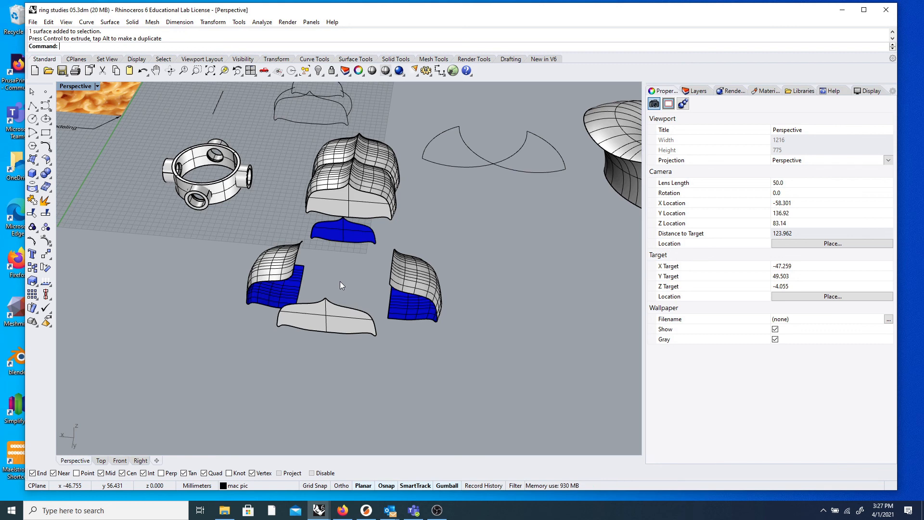
# - Examine the four separated surfaces from several angles alongside the neighbouring ring studies
pyautogui.scroll(-5, 289, 299)
pyautogui.scroll(10, 312, 265)
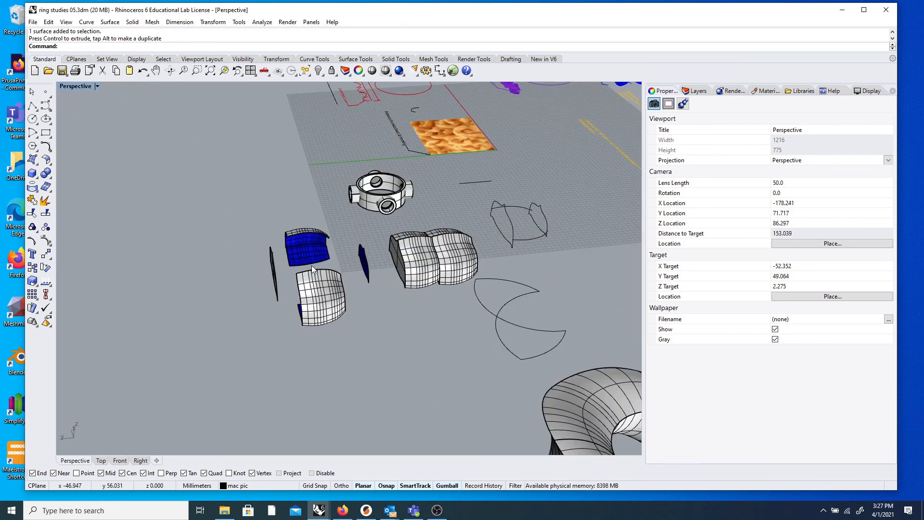
pyautogui.moveTo(328, 254); pyautogui.dragTo(478, 270, button='right')
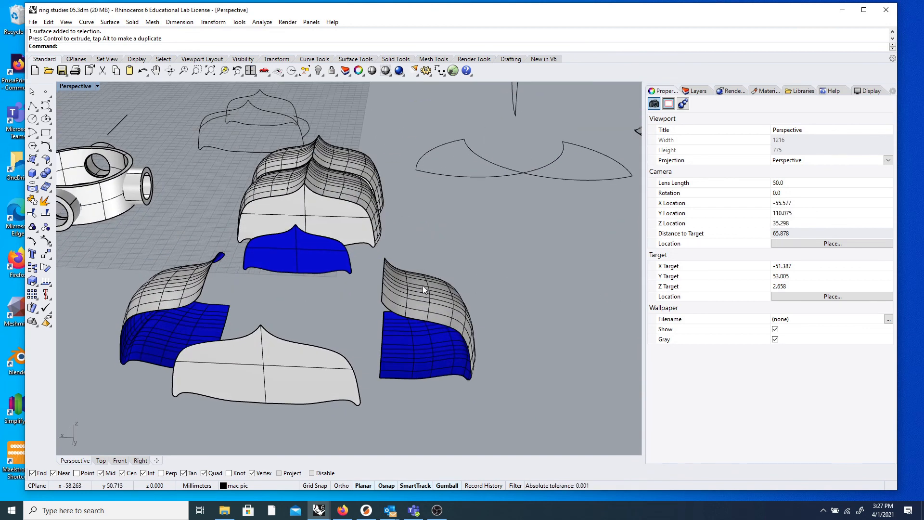
pyautogui.scroll(-8, 370, 293)
pyautogui.moveTo(402, 295); pyautogui.dragTo(331, 314, button='right')
pyautogui.scroll(6, 331, 313)
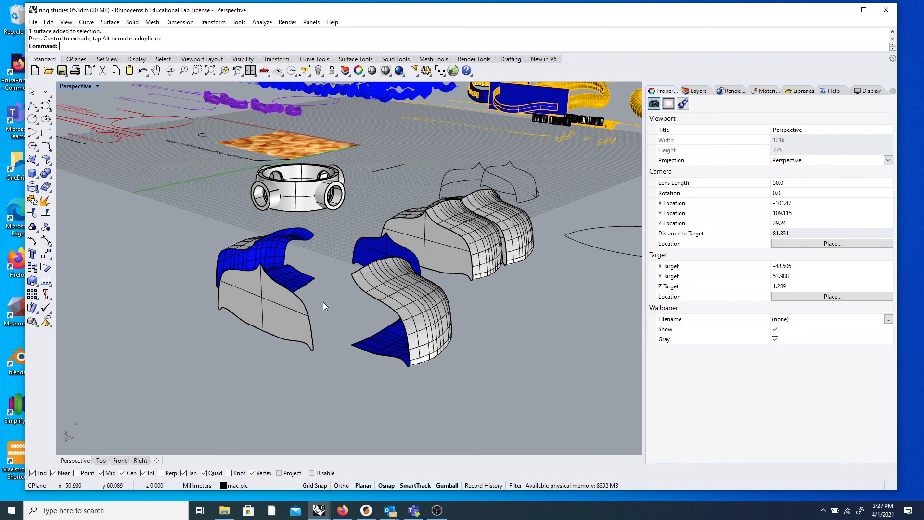
pyautogui.scroll(-6, 323, 301)
pyautogui.moveTo(322, 301); pyautogui.dragTo(447, 320, button='right')
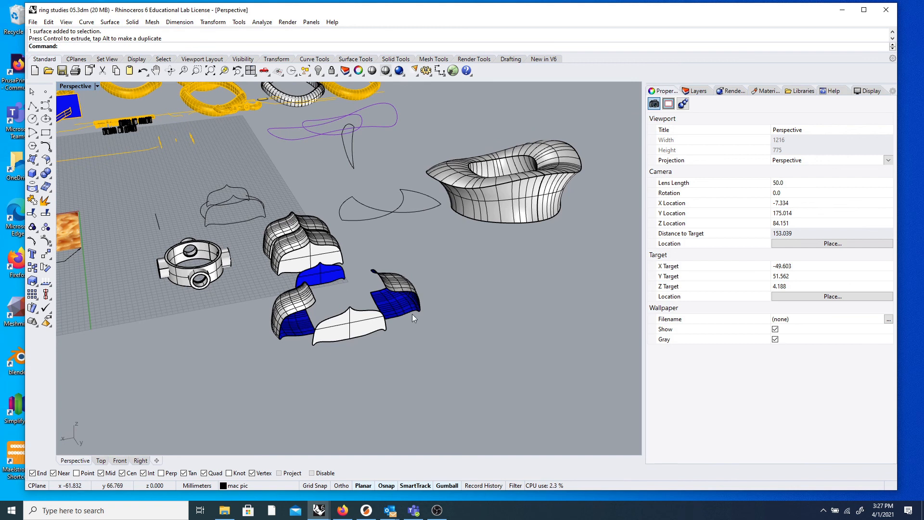
pyautogui.click(33, 200)
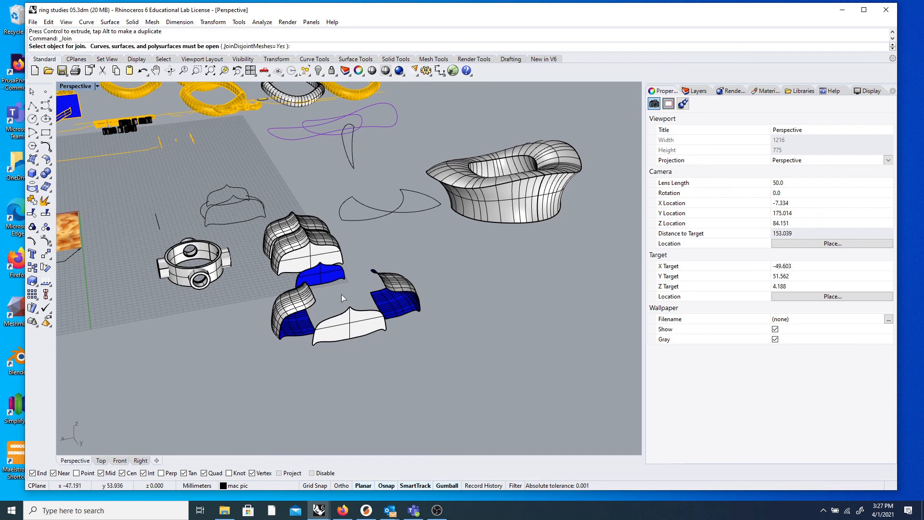
pyautogui.press('Escape')
pyautogui.moveTo(402, 340); pyautogui.dragTo(312, 307, button='right')
pyautogui.scroll(12, 255, 303)
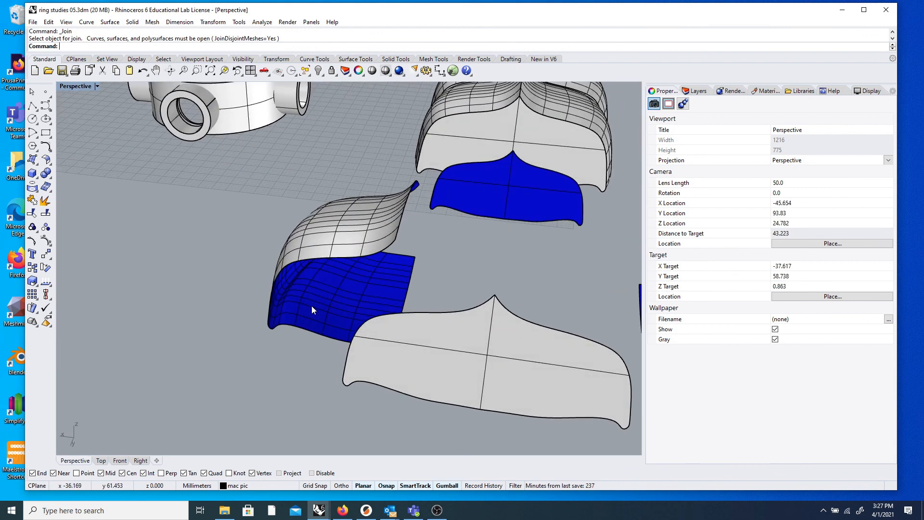
pyautogui.click(311, 308)
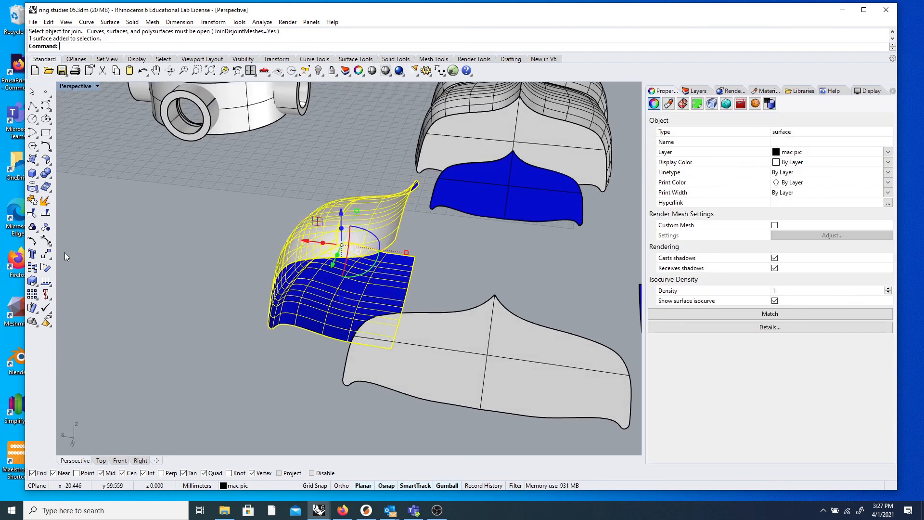
# - Undo the moves of the four exploded surfaces to bring them back to their original positions
pyautogui.hotkey('ctrl', 'z')
pyautogui.hotkey('ctrl', 'z')
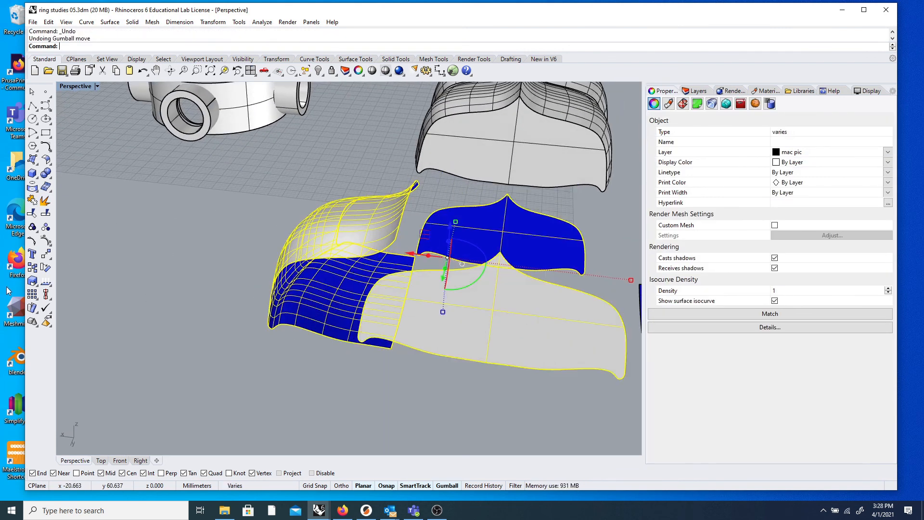
pyautogui.hotkey('ctrl', 'z')
# - Select the reassembled solid's surfaces one at a time to check whether they are still separate
pyautogui.click(238, 271)
pyautogui.click(501, 299)
pyautogui.click(457, 248)
pyautogui.click(535, 248)
pyautogui.click(534, 304)
pyautogui.click(299, 253)
pyautogui.moveTo(299, 255); pyautogui.dragTo(489, 270, button='right')
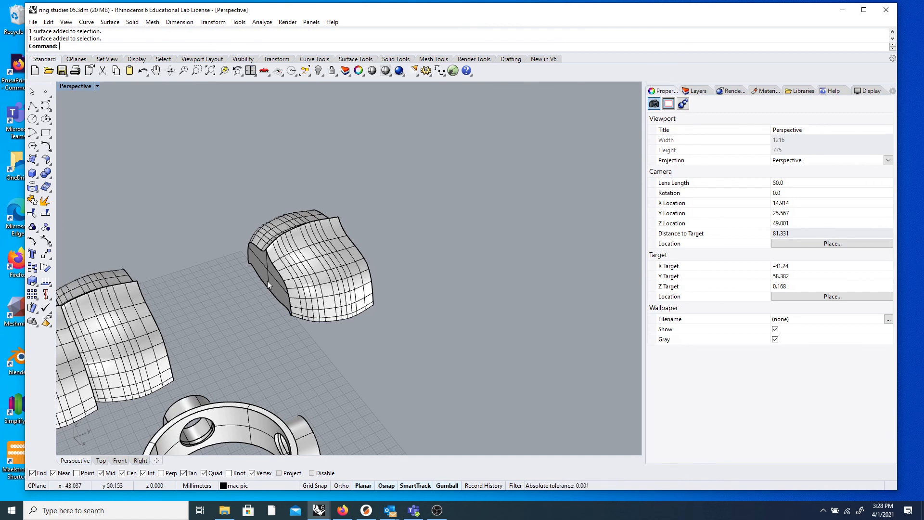
# - Join the four surfaces of the exploded solid back into one polysurface and check its object type
pyautogui.moveTo(192, 172); pyautogui.dragTo(426, 368)
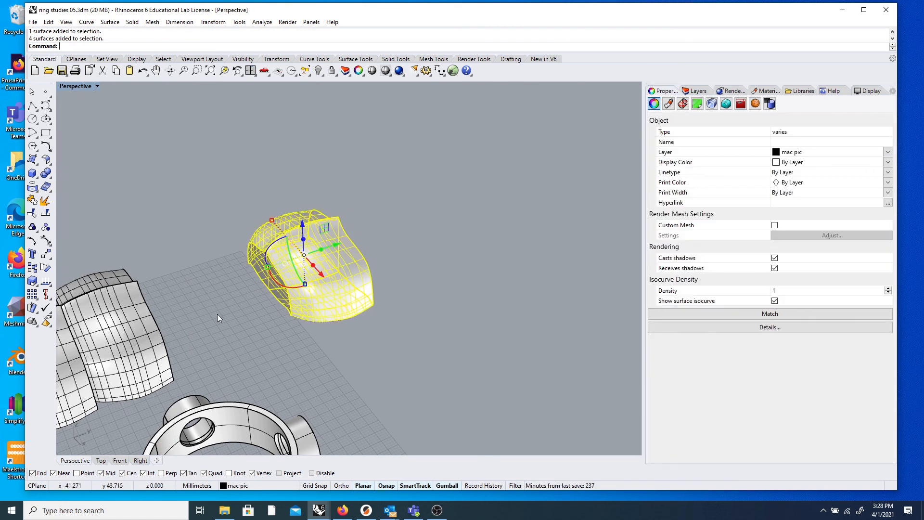
pyautogui.click(32, 201)
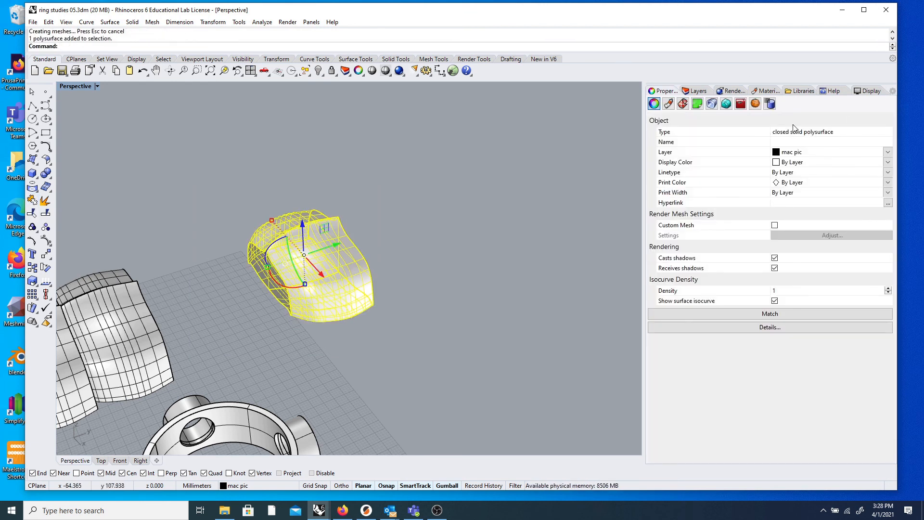
pyautogui.scroll(-5, 333, 287)
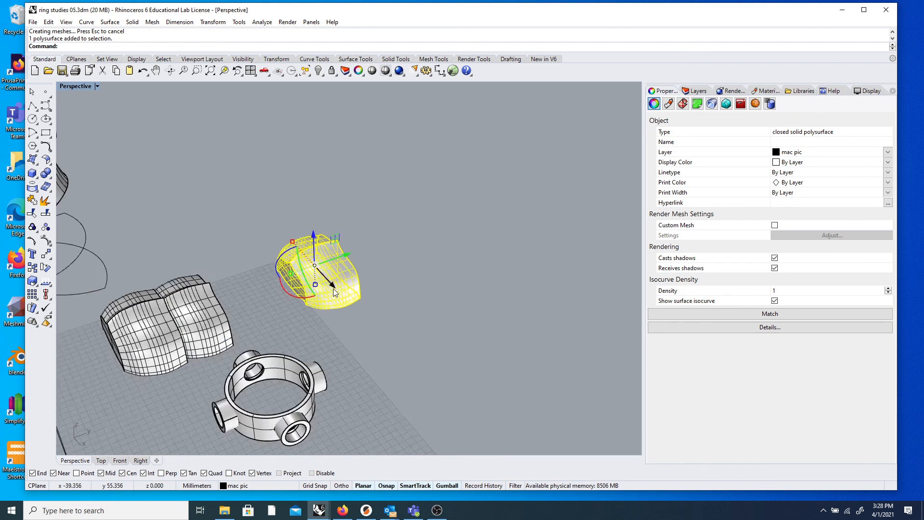
pyautogui.scroll(2, 283, 307)
pyautogui.scroll(-5, 284, 307)
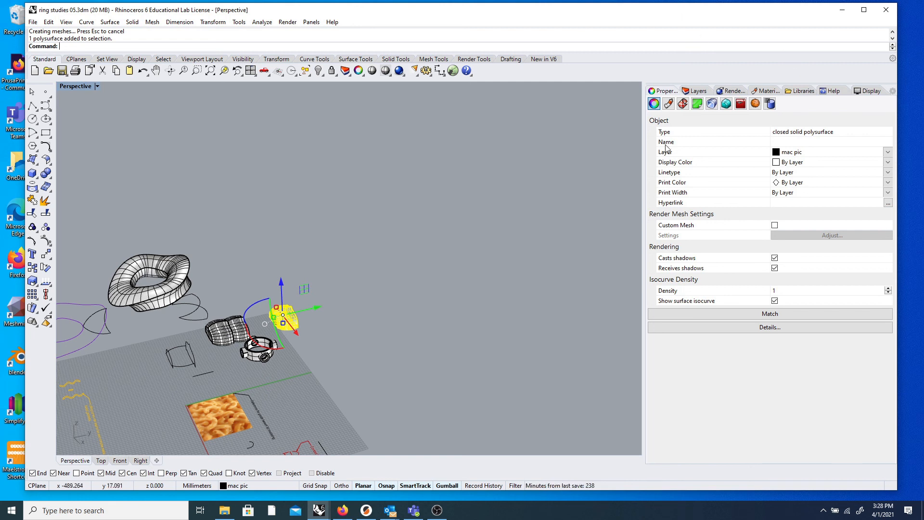
# - Display the Rhino help topics and the list of commands beginning with A, and clear the object selection
pyautogui.click(832, 91)
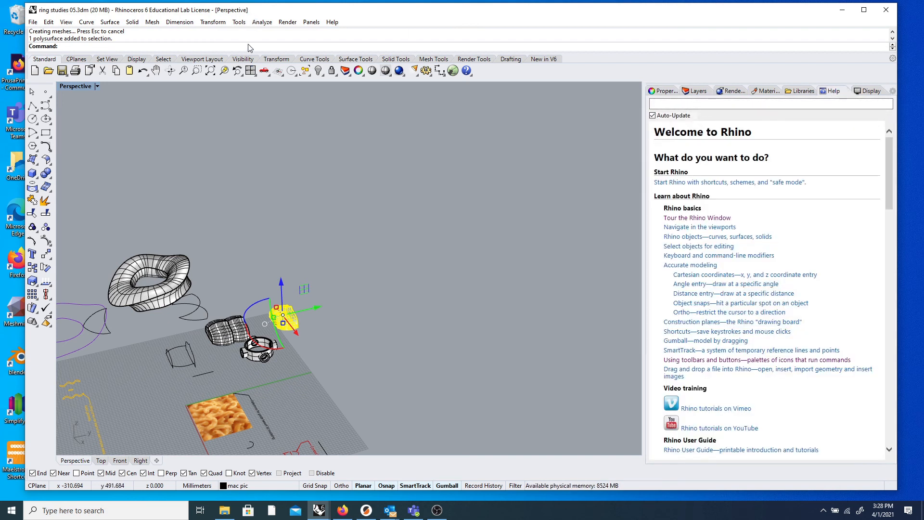
pyautogui.write('A')
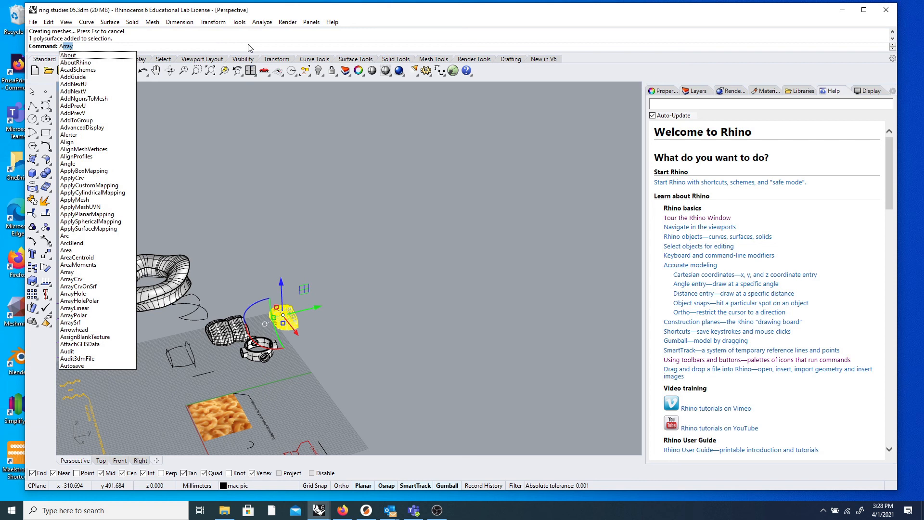
pyautogui.press('Escape')
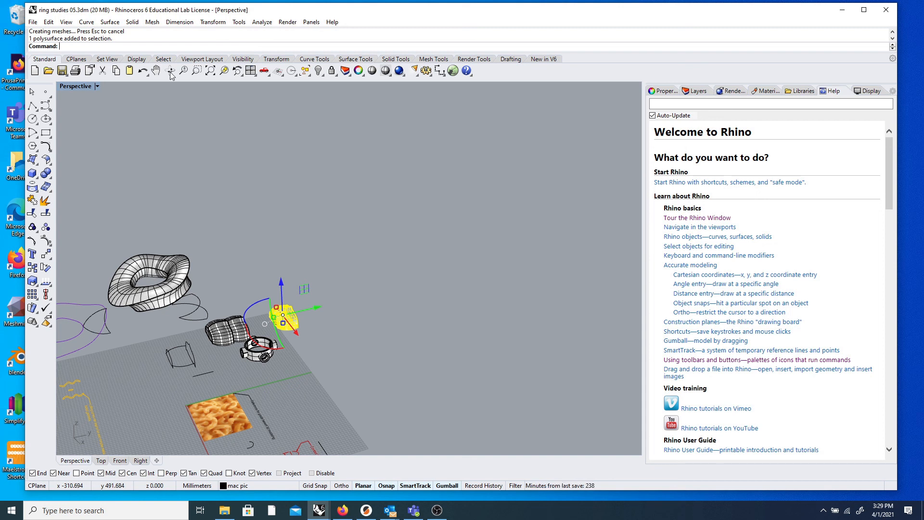
pyautogui.click(244, 199)
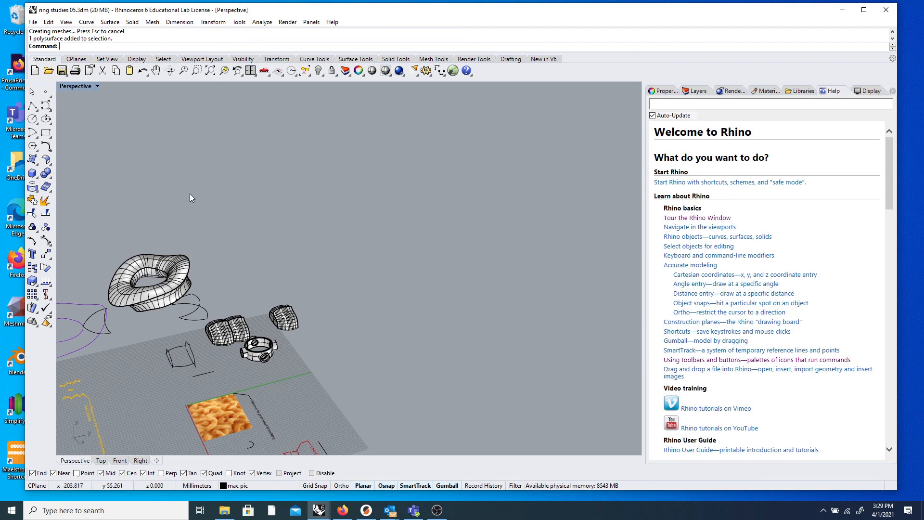
# - Move the rejoined solid up against the end of the two matching solids to form a continuous row of three
pyautogui.click(286, 315)
pyautogui.scroll(2, 332, 317)
pyautogui.moveTo(318, 307); pyautogui.dragTo(286, 296)
pyautogui.scroll(6, 286, 295)
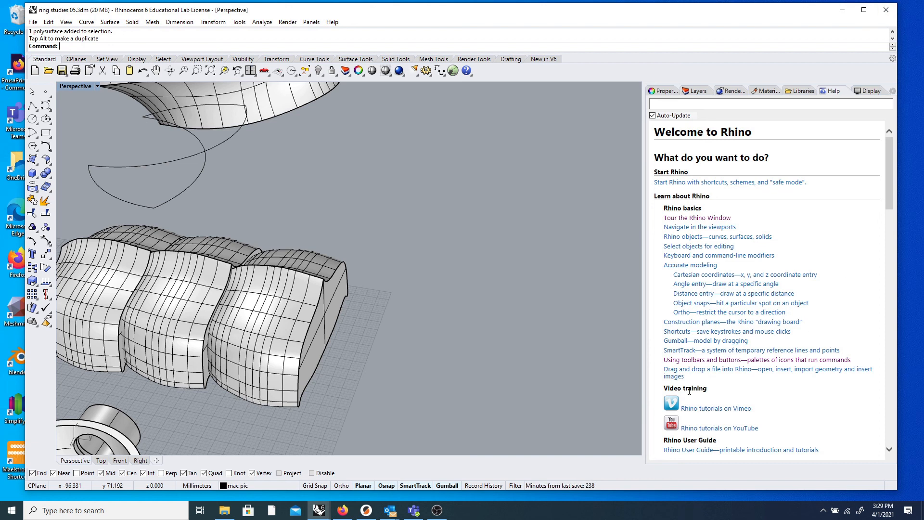
pyautogui.click(437, 510)
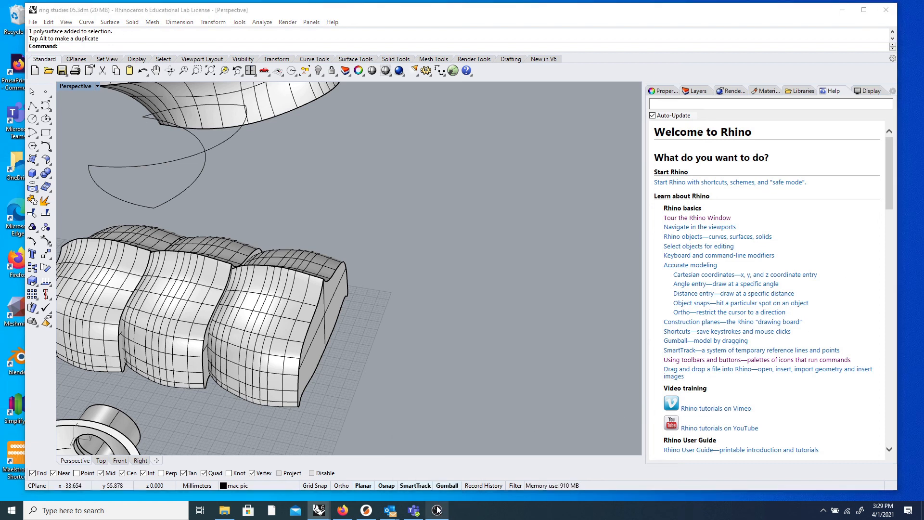